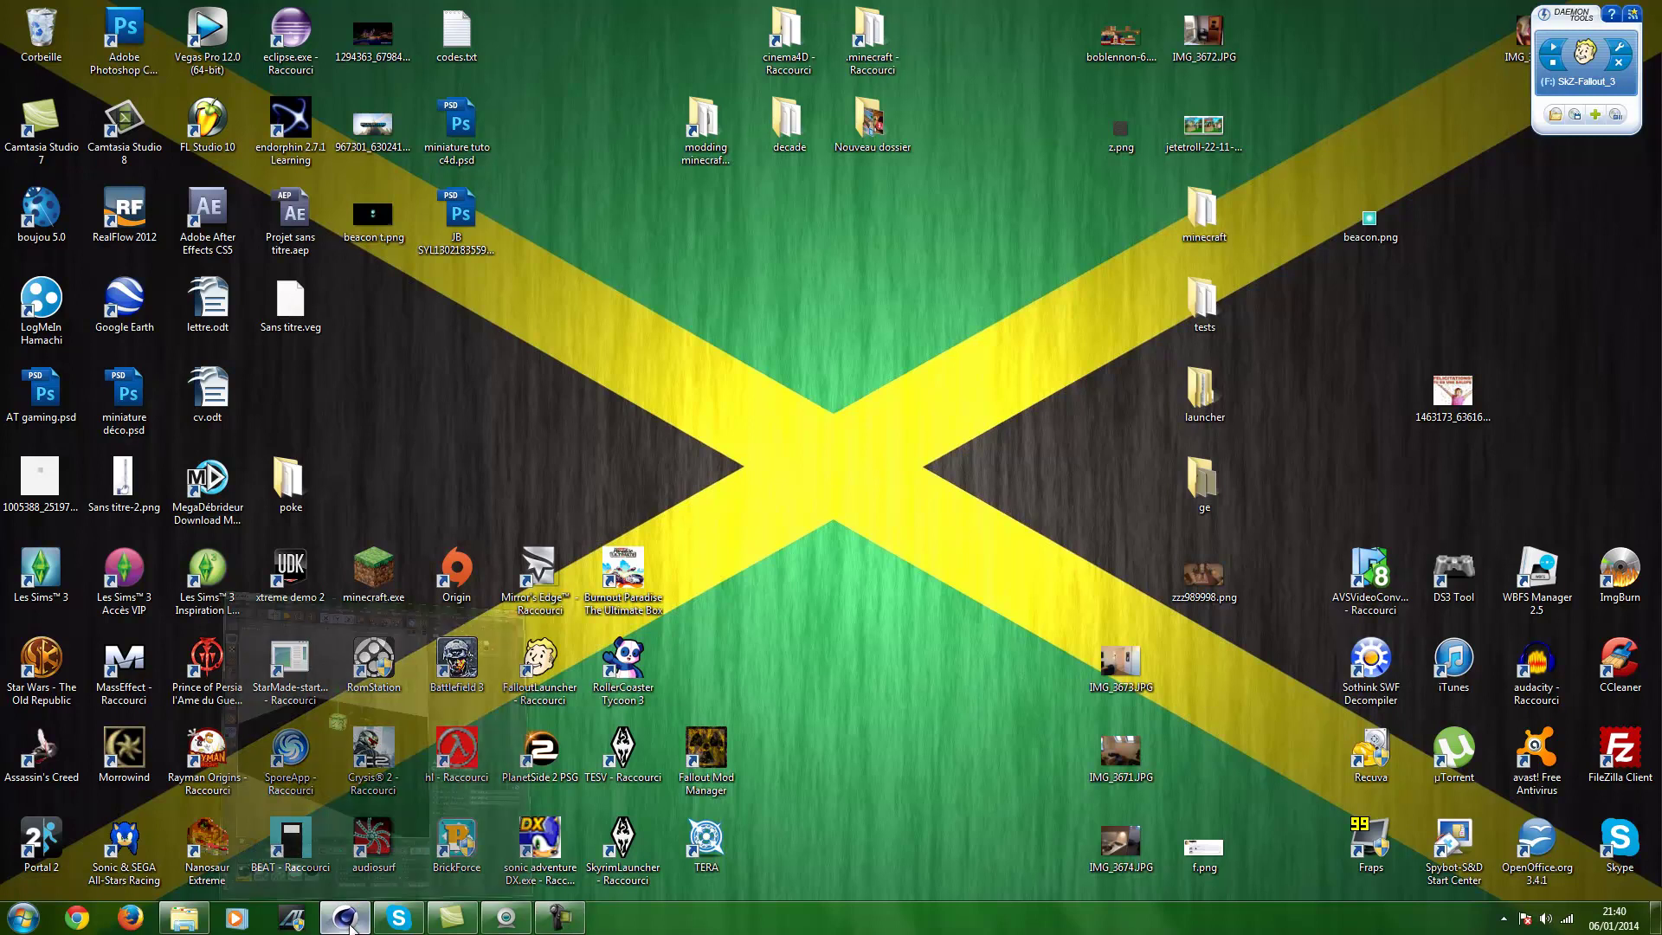
Deselect Cube.2, shrink Cinema 4D to a window moved aside, and open beacon t.png
{"action": "left_click", "coordinate": [773, 11]}
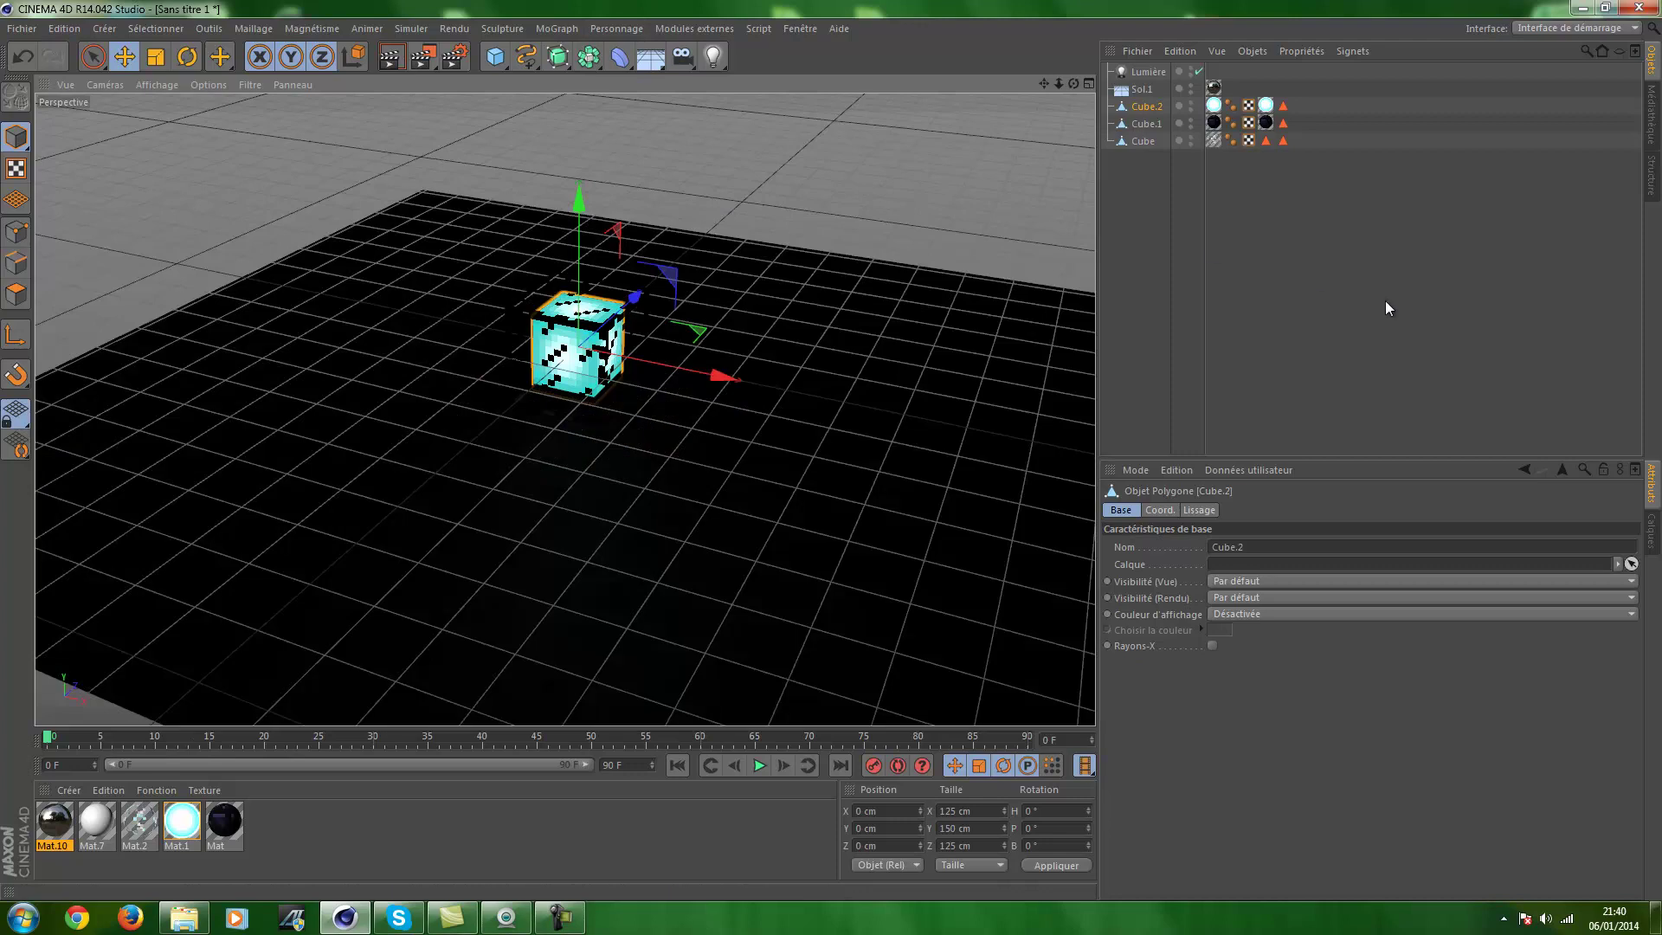
{"action": "left_click", "coordinate": [1379, 311]}
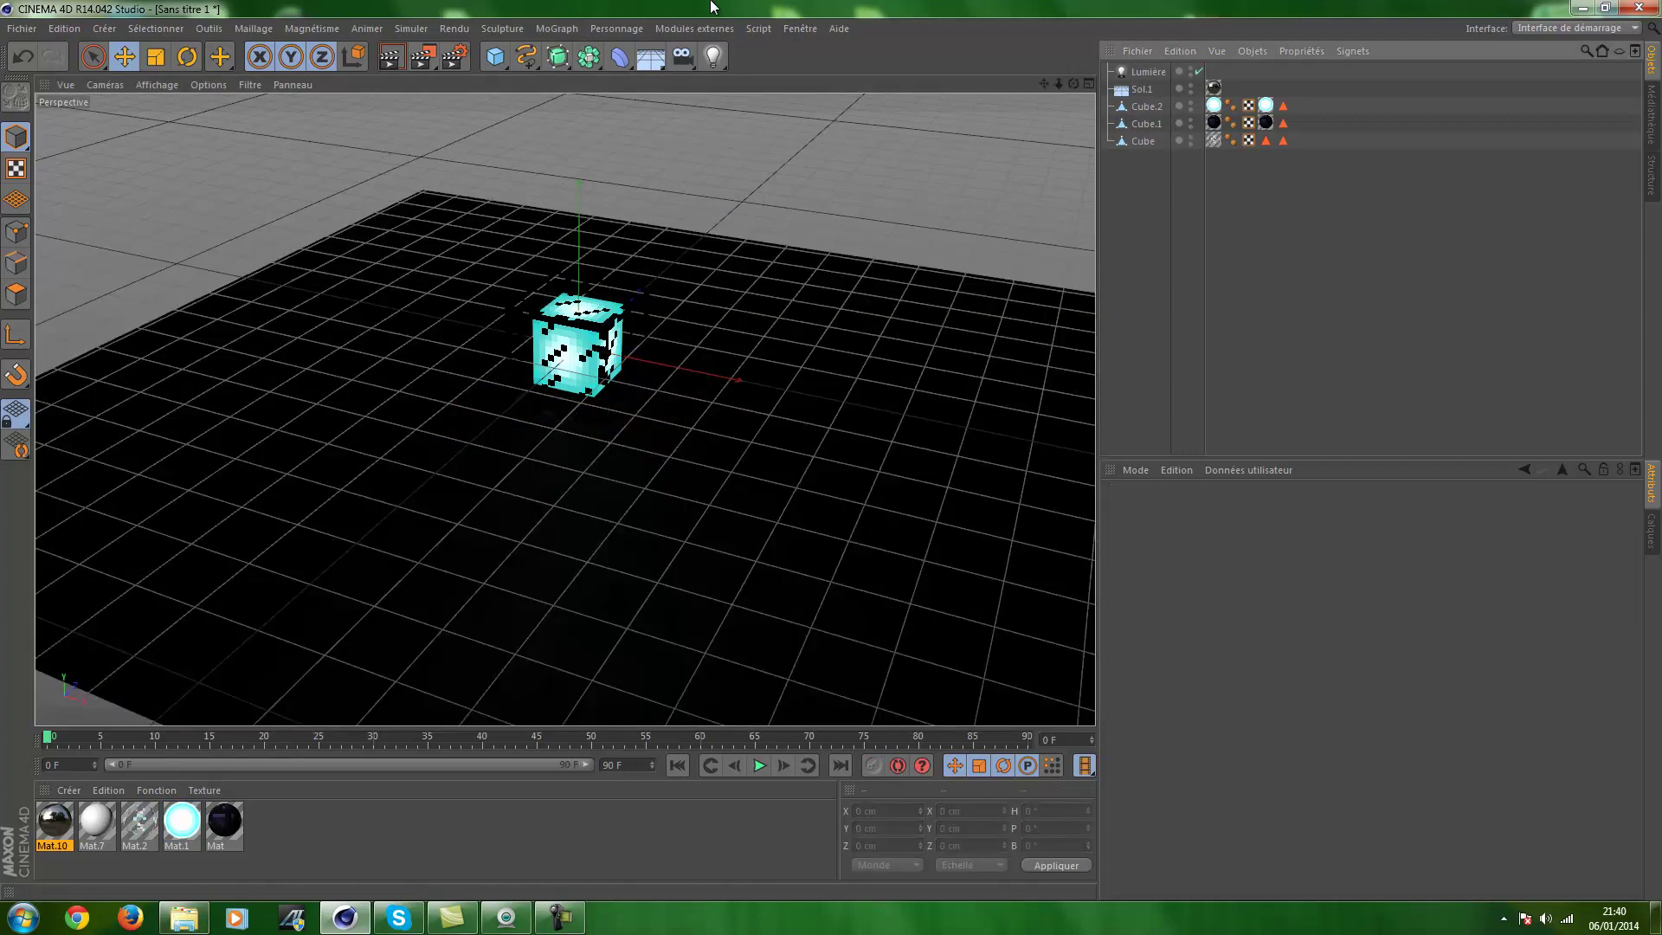
{"action": "double_click", "coordinate": [715, 8]}
{"action": "left_click_drag", "start_coordinate": [354, 108], "coordinate": [589, 129]}
{"action": "double_click", "coordinate": [387, 196]}
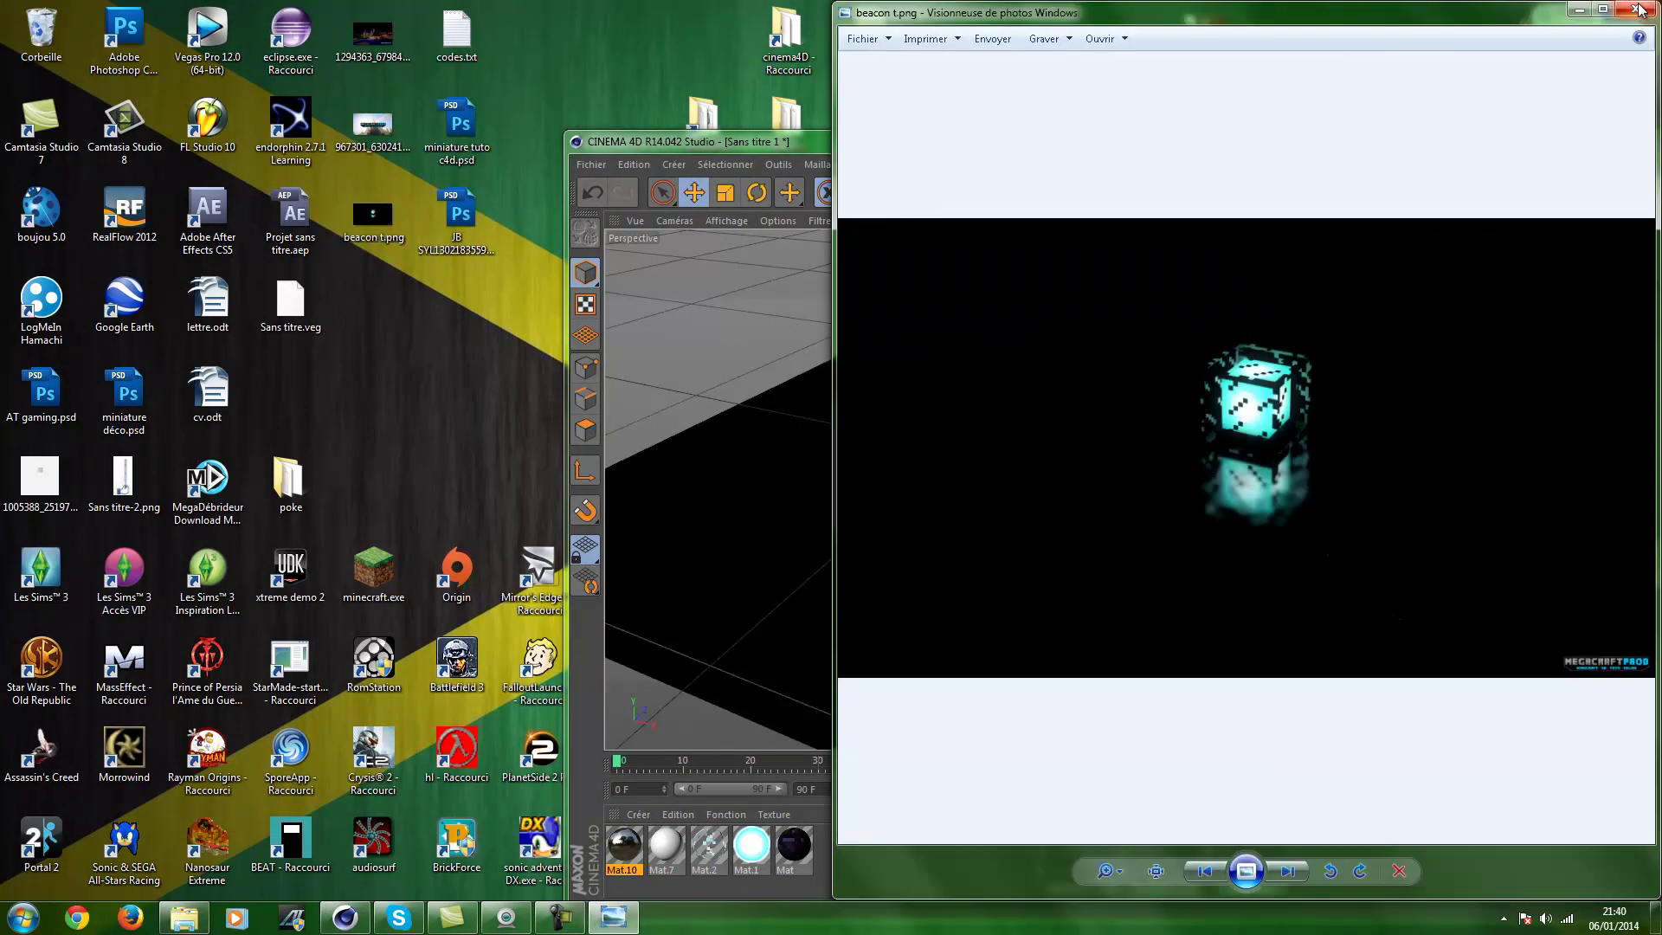
Study beacon t.png full screen, then close Photo Viewer and maximize Cinema 4D
{"action": "left_click", "coordinate": [1604, 8]}
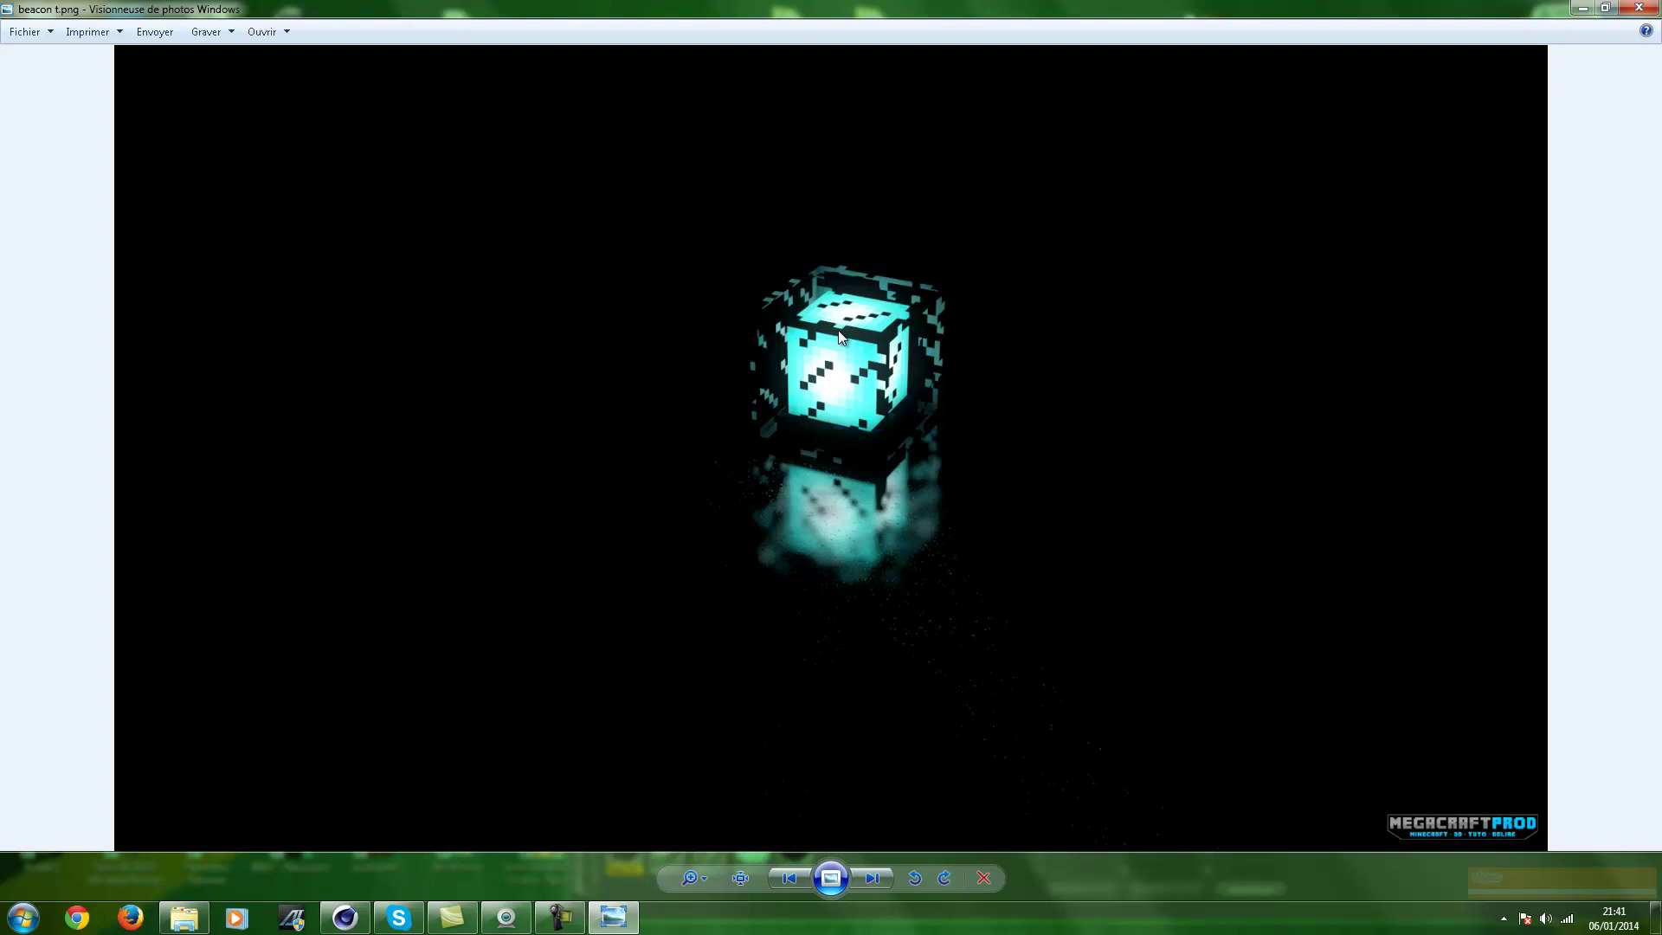
{"action": "left_click", "coordinate": [1638, 7]}
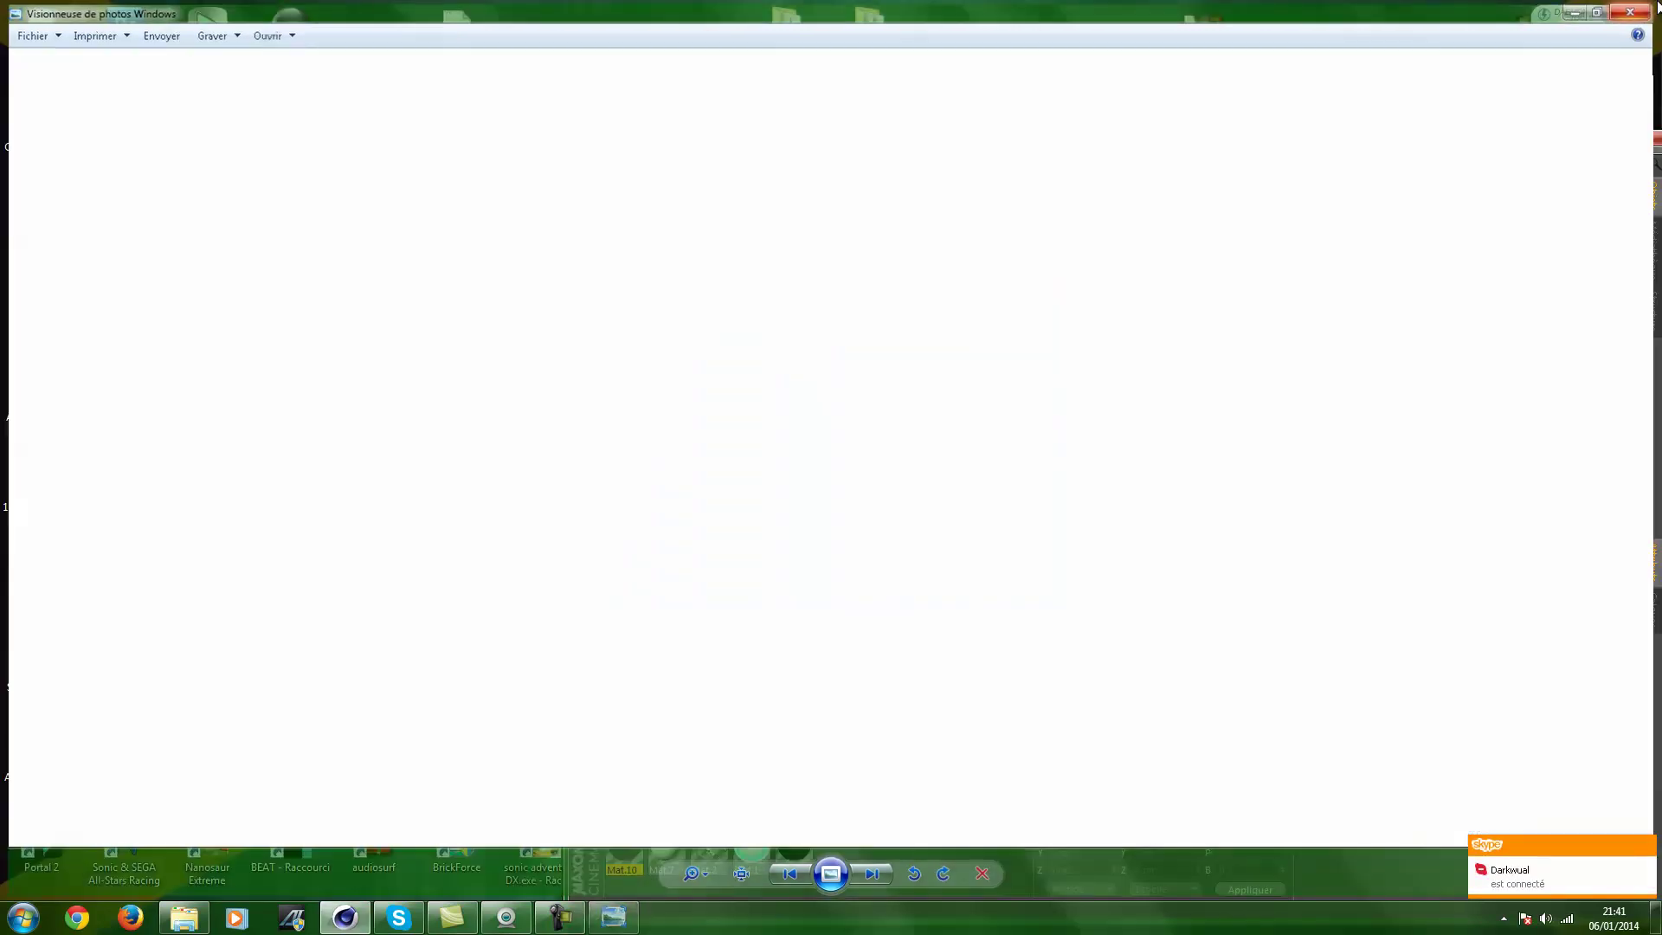
{"action": "left_click", "coordinate": [1260, 130]}
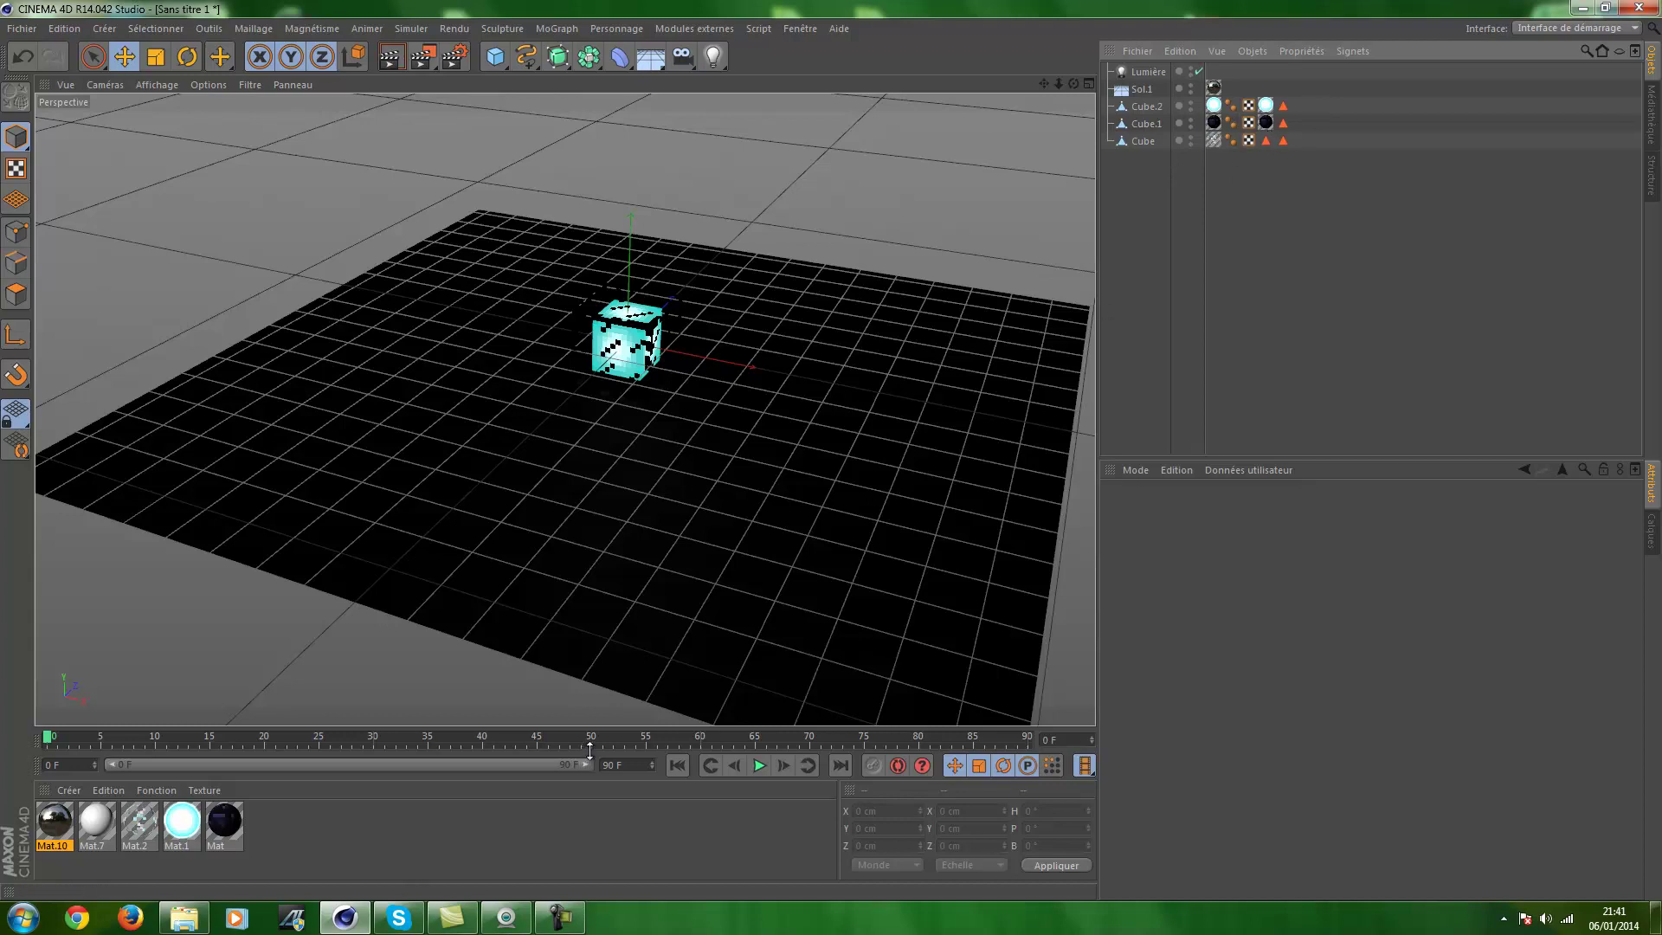
Zoom and orbit the viewport around the glowing beacon cube
{"action": "scroll", "coordinate": [966, 446], "scroll_direction": "up", "scroll_amount": 2}
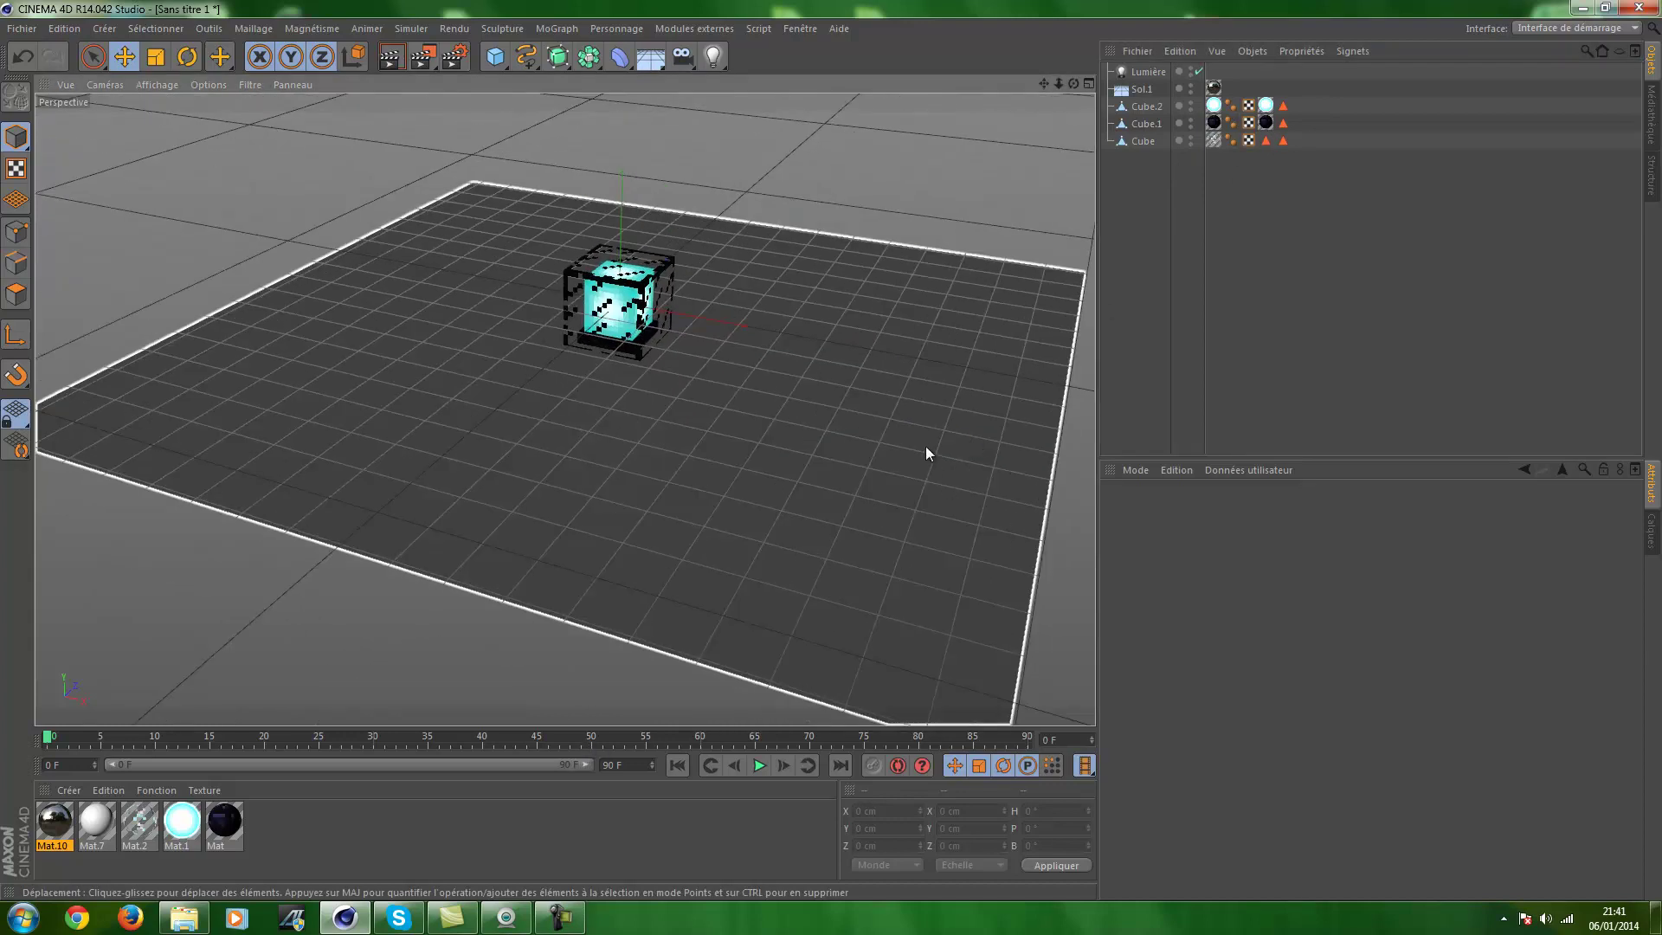
{"action": "scroll", "coordinate": [926, 454], "scroll_direction": "down", "scroll_amount": 2}
{"action": "left_click_drag", "start_coordinate": [890, 402], "coordinate": [826, 511], "text": "alt"}
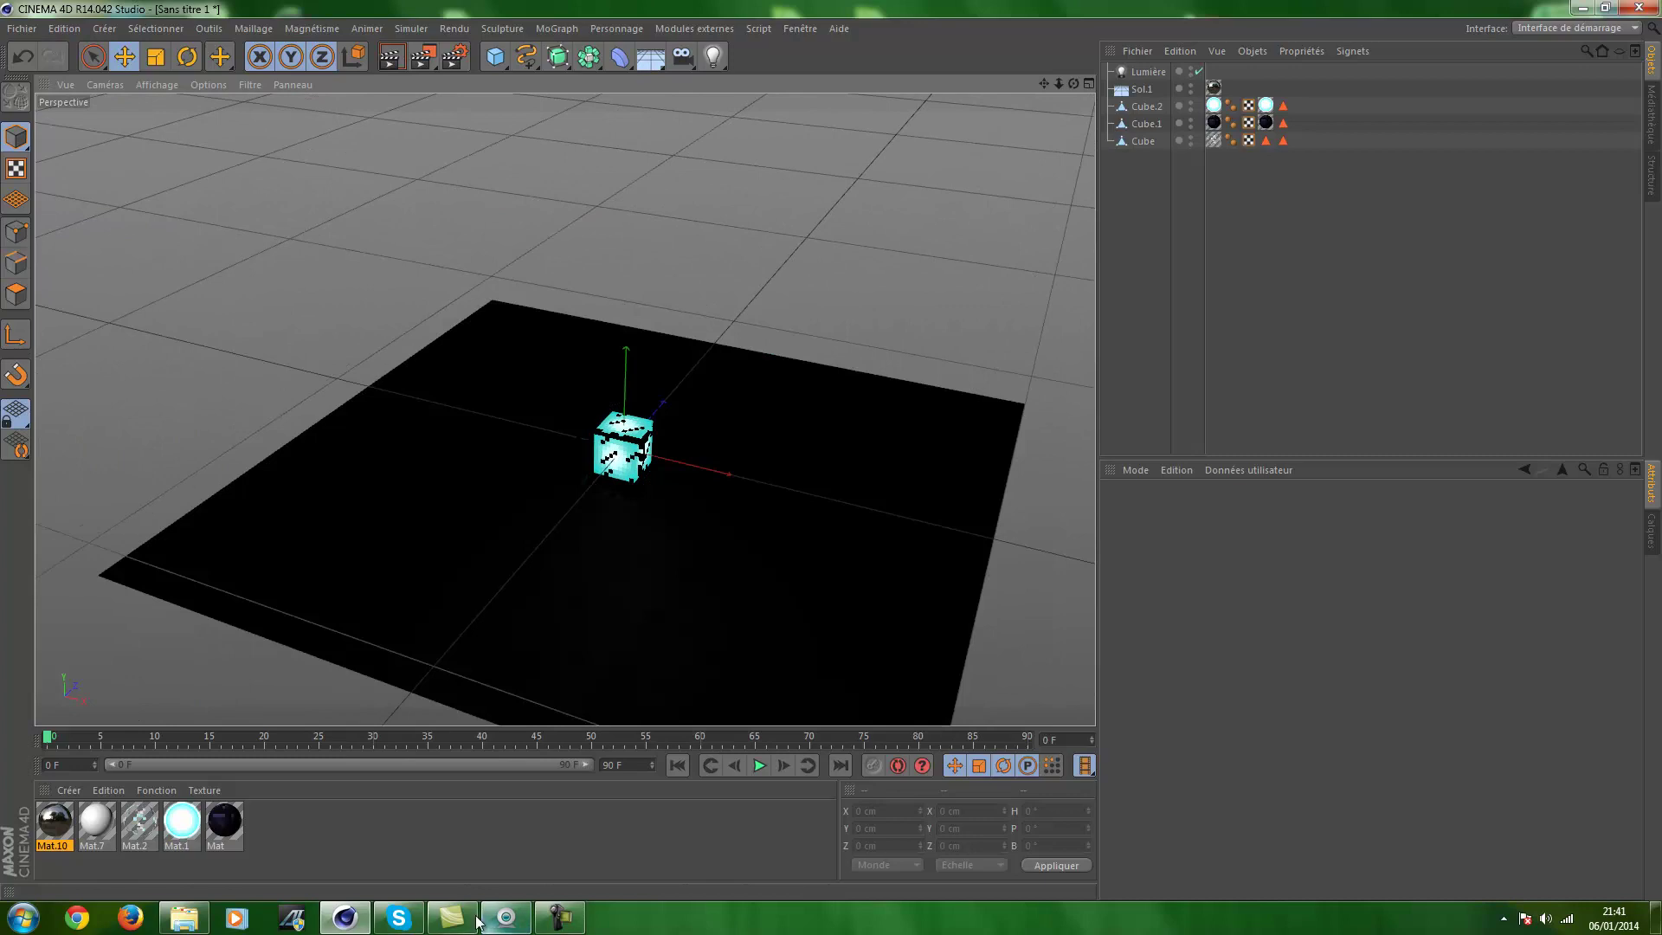
Bring up the screen recorder, move its panel aside, and pause the recording
{"action": "right_click", "coordinate": [466, 918]}
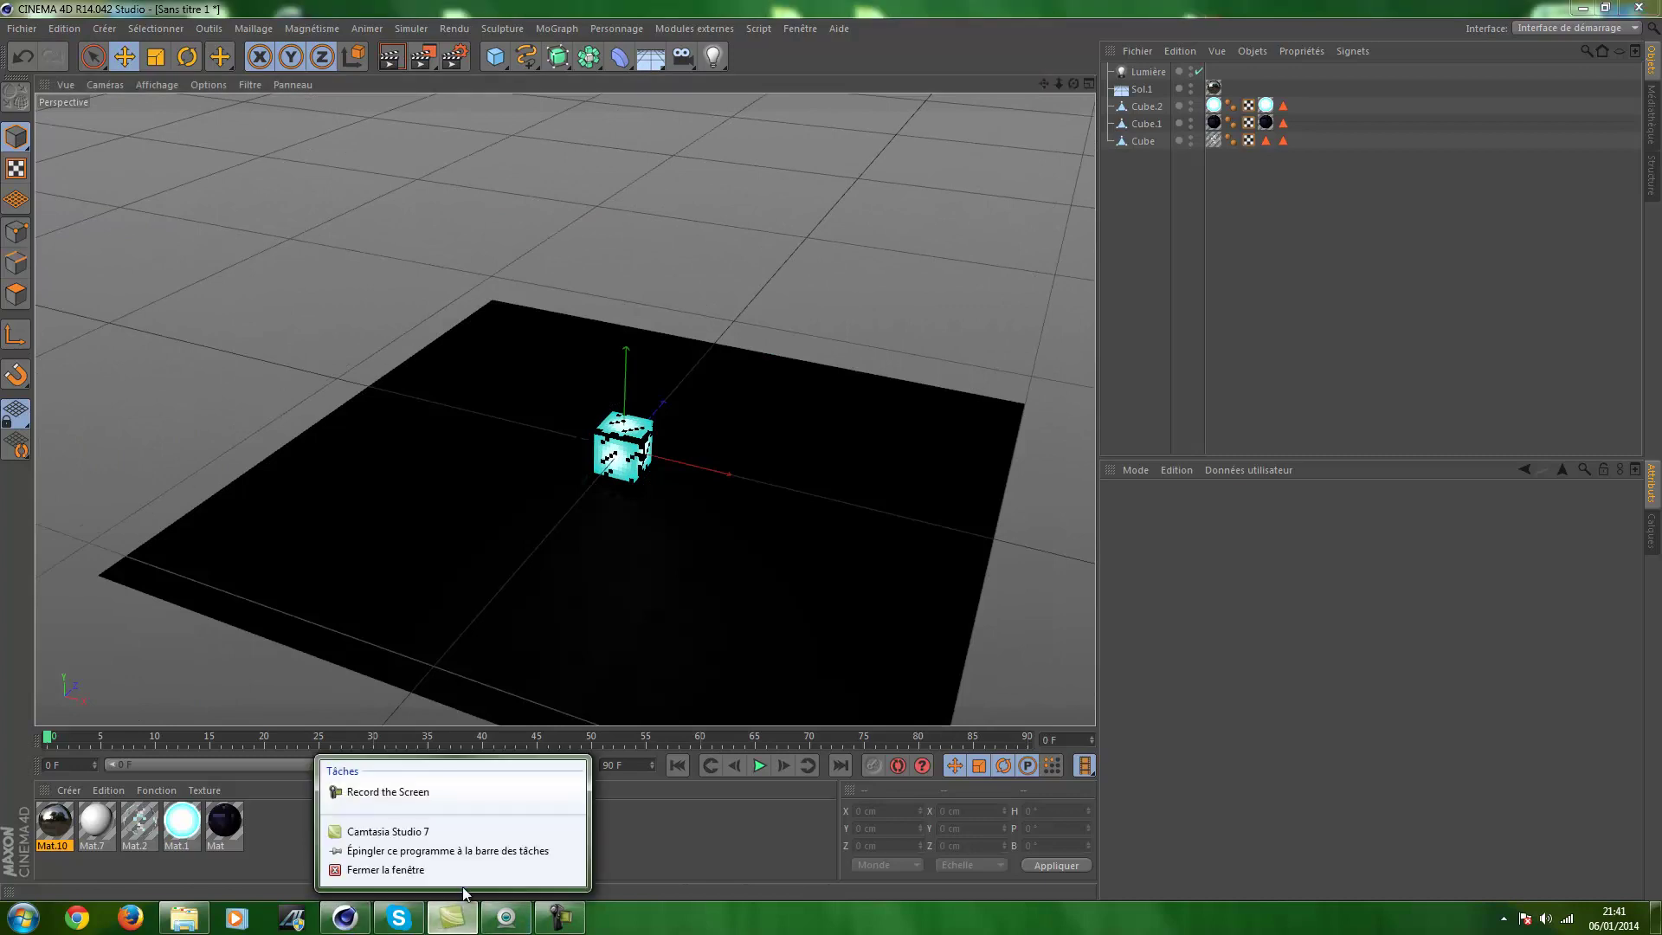
{"action": "left_click", "coordinate": [459, 870]}
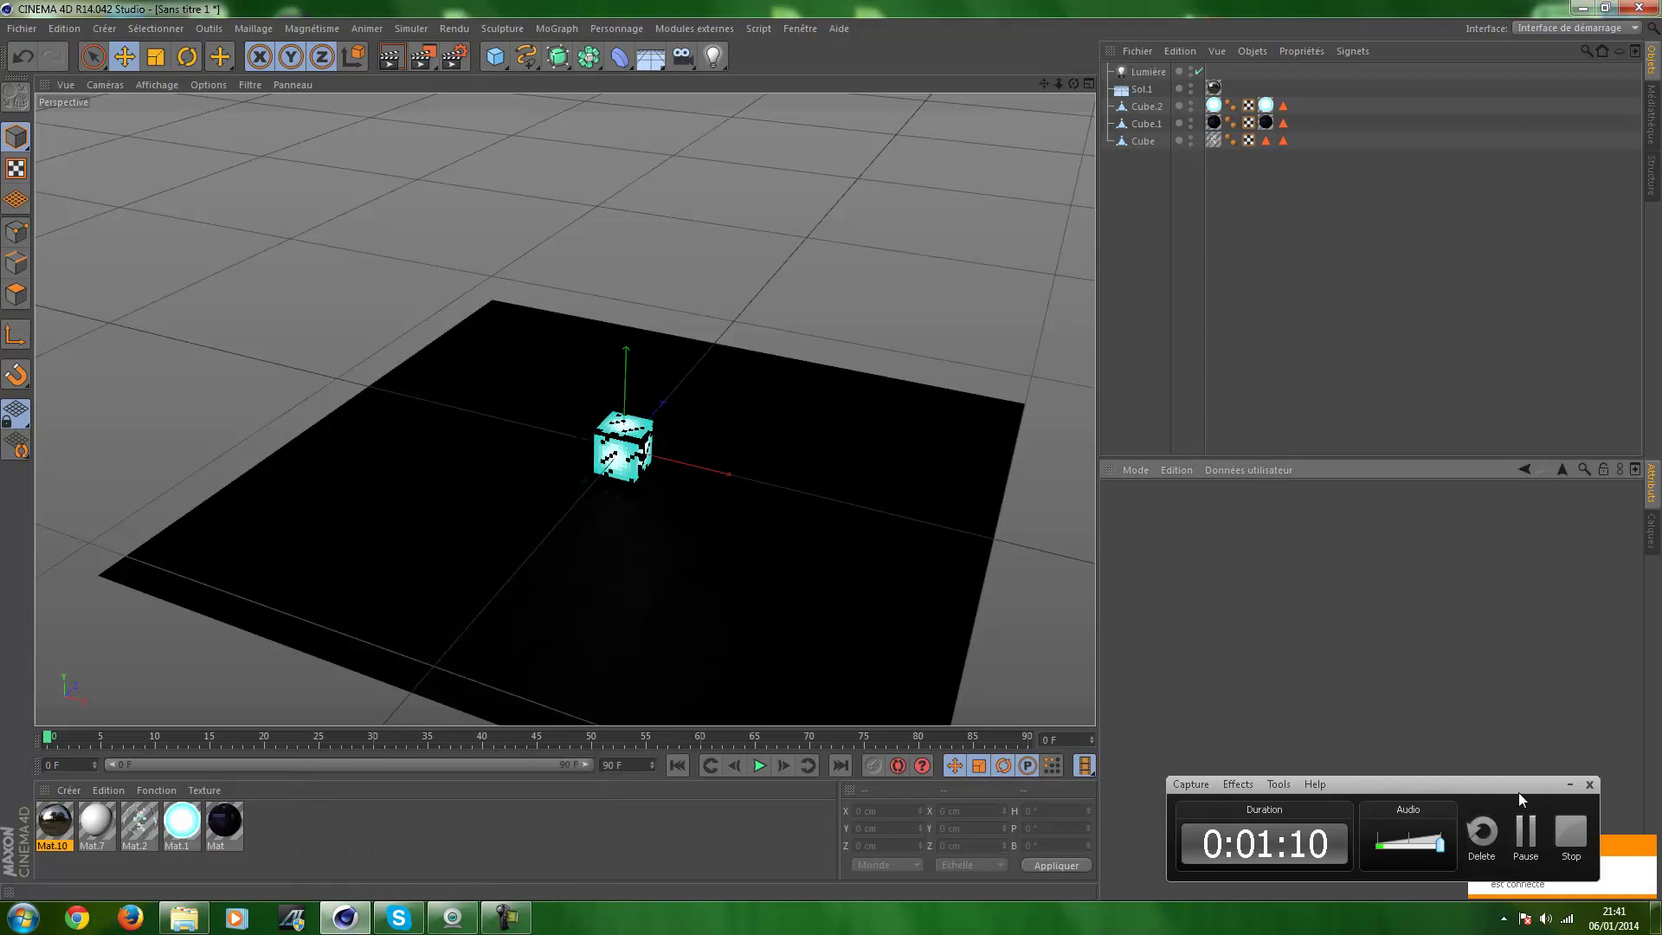
{"action": "left_click_drag", "start_coordinate": [1519, 797], "coordinate": [1567, 810]}
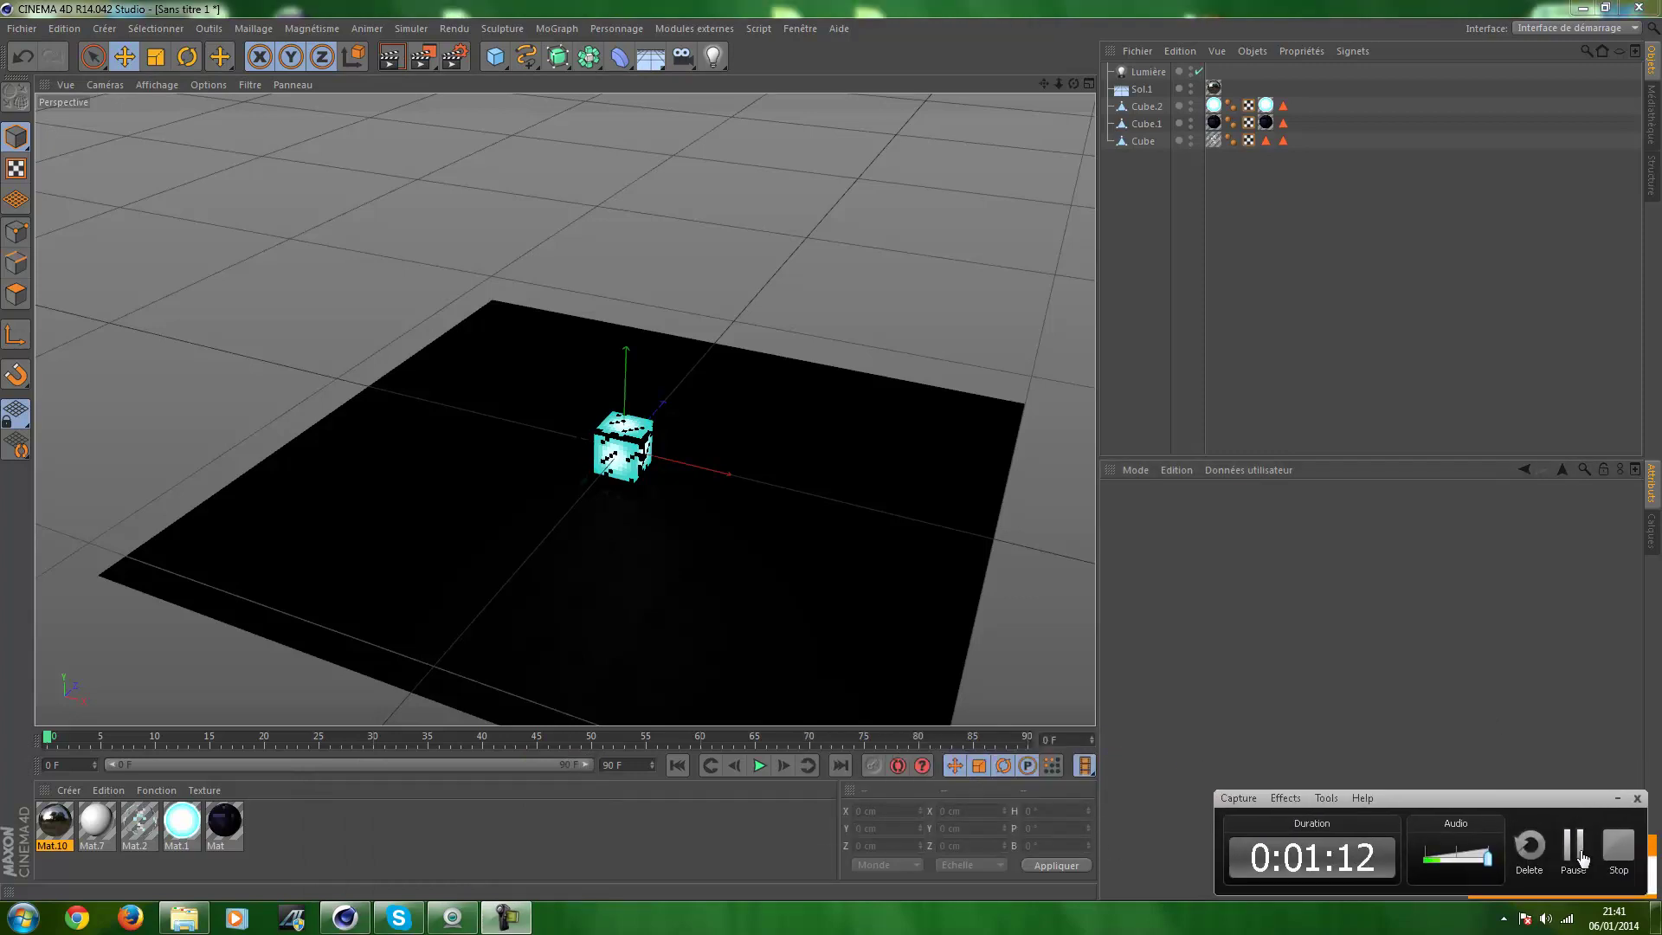
{"action": "left_click", "coordinate": [1574, 827]}
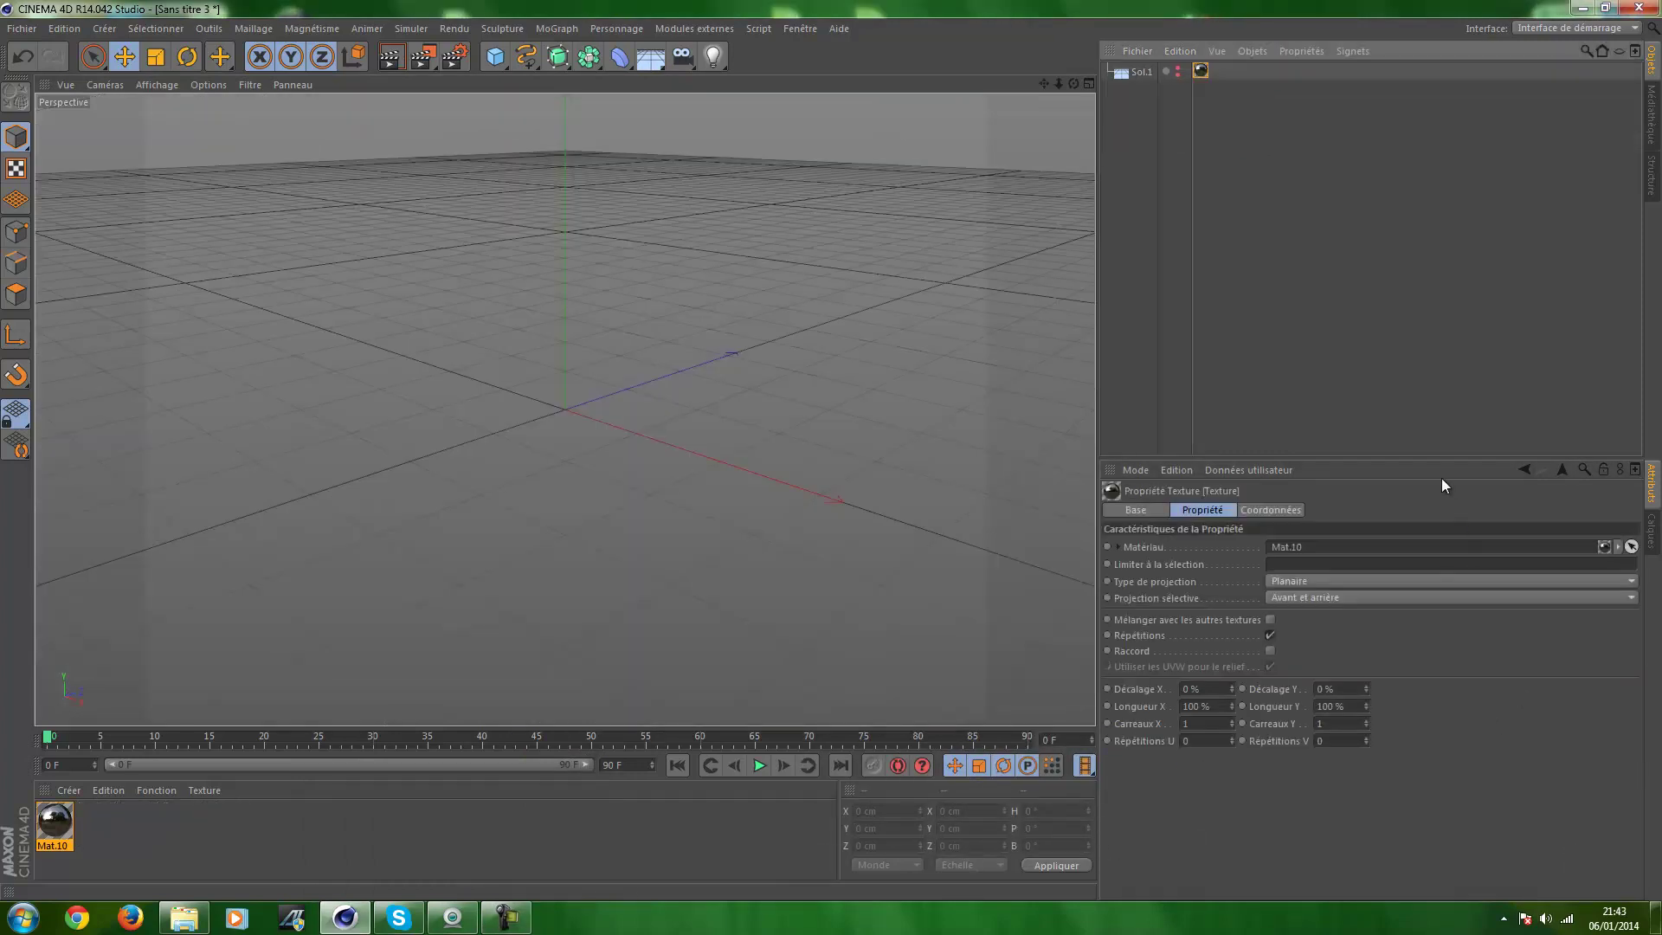
Create materials Mat, Mat.1 and Mat.2, and open Mat.2's Couleur settings
{"action": "left_click", "coordinate": [1358, 373]}
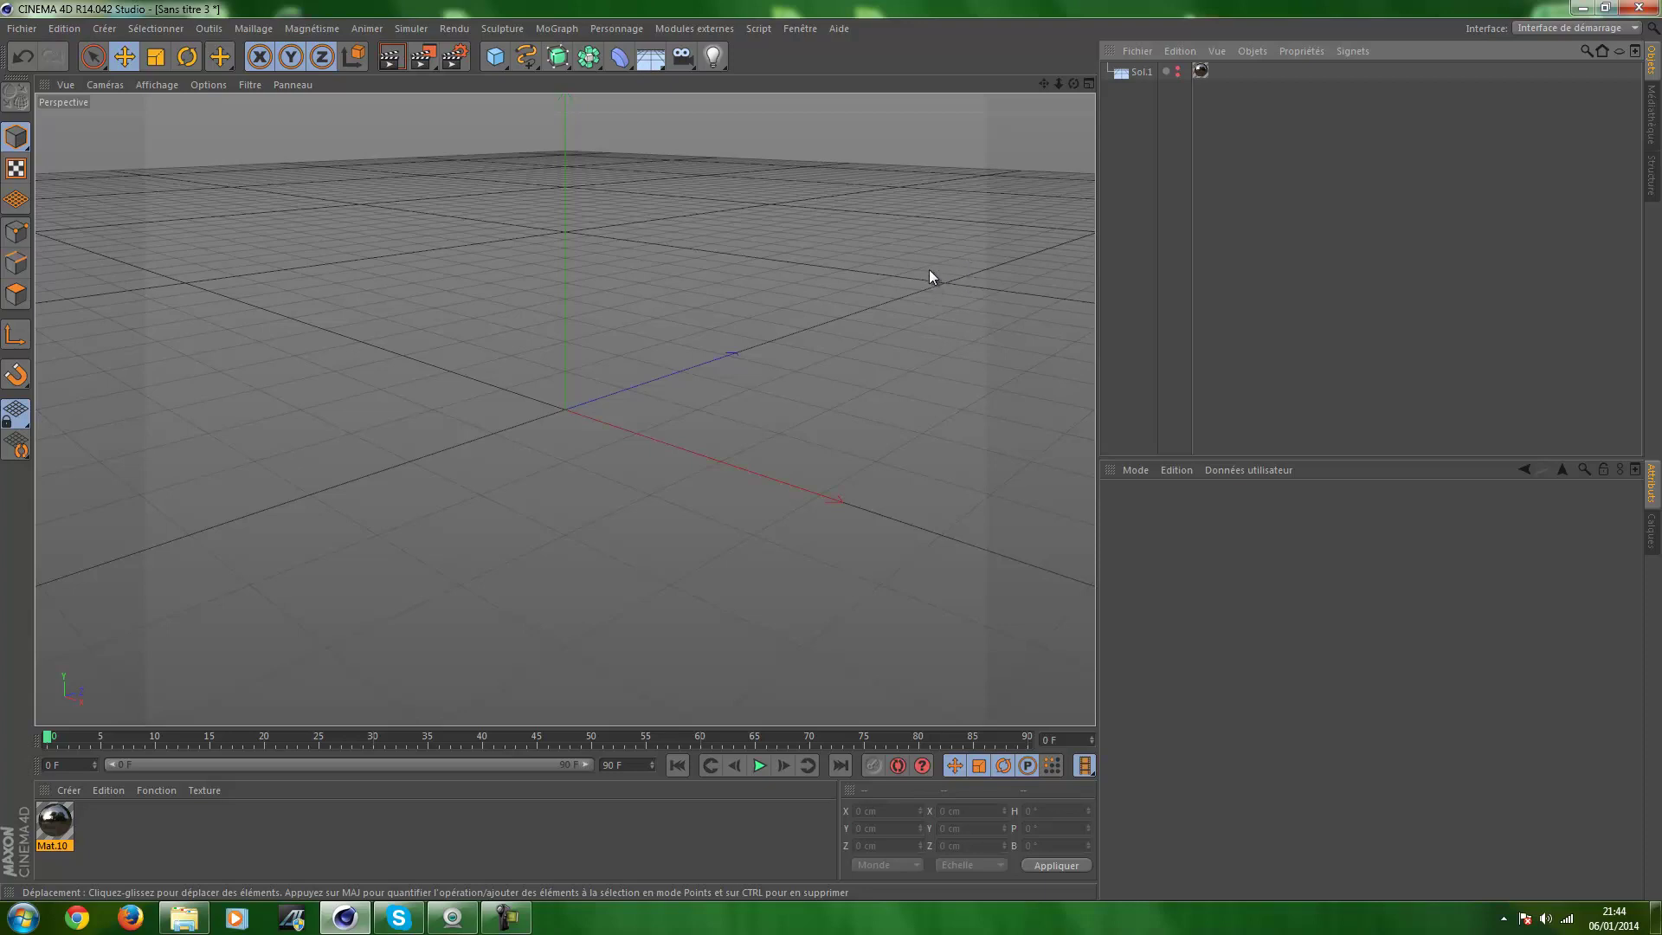
{"action": "double_click", "coordinate": [185, 835]}
{"action": "double_click", "coordinate": [189, 837]}
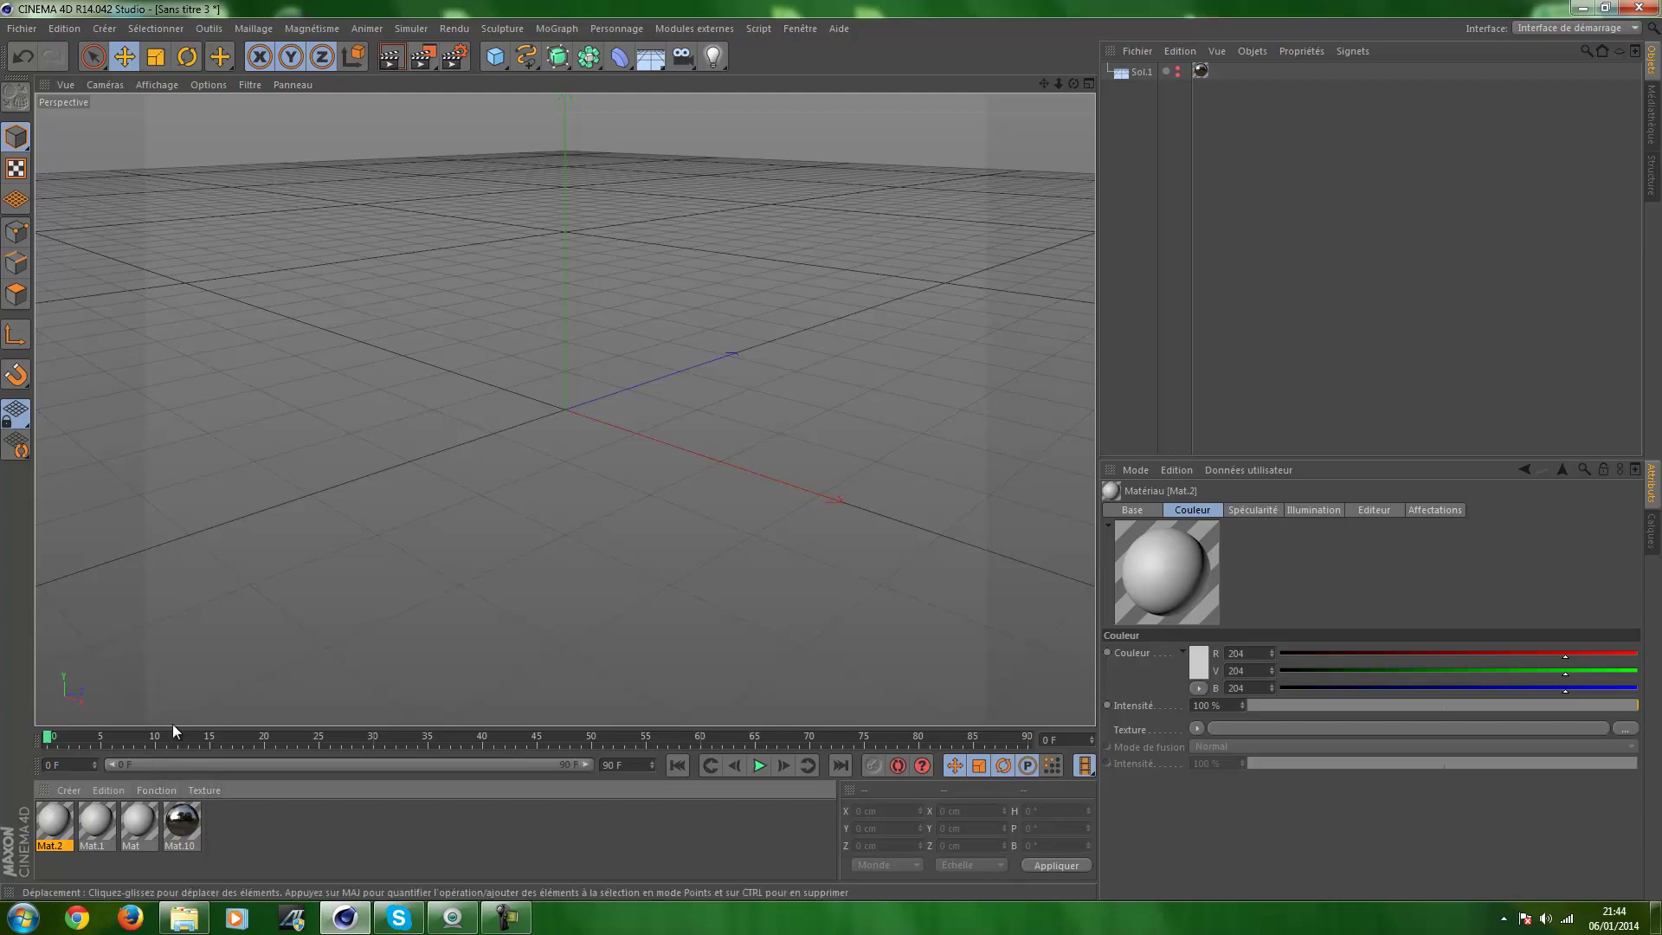
{"action": "double_click", "coordinate": [60, 827]}
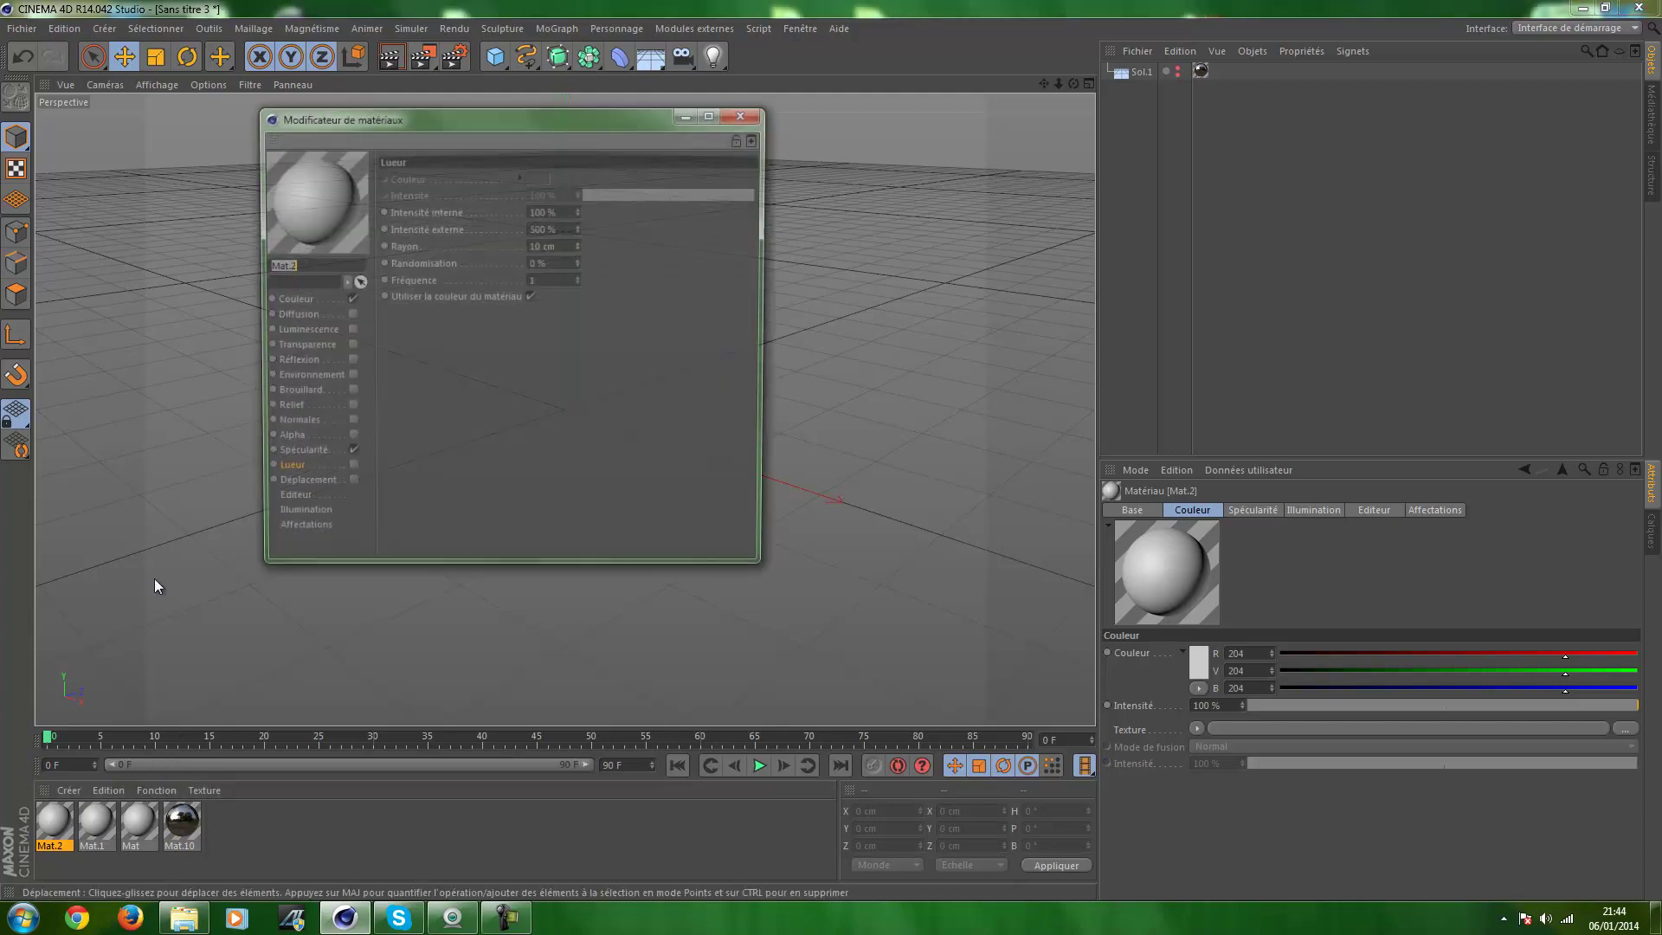
{"action": "left_click", "coordinate": [289, 300]}
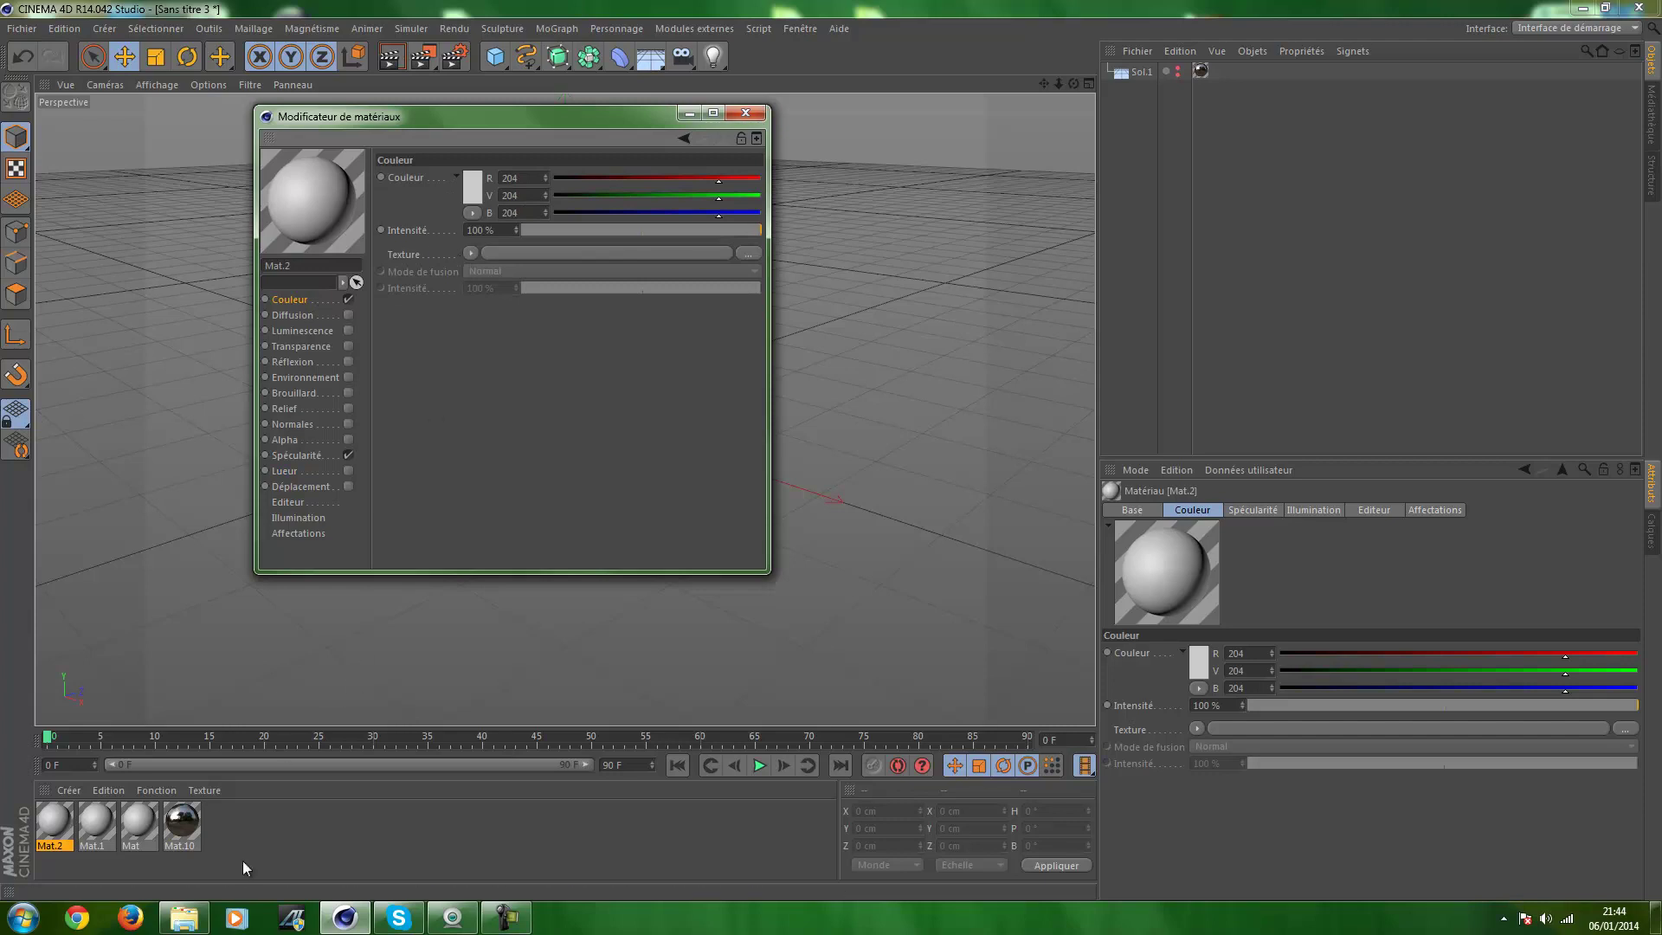
{"action": "mouse_move", "coordinate": [184, 918]}
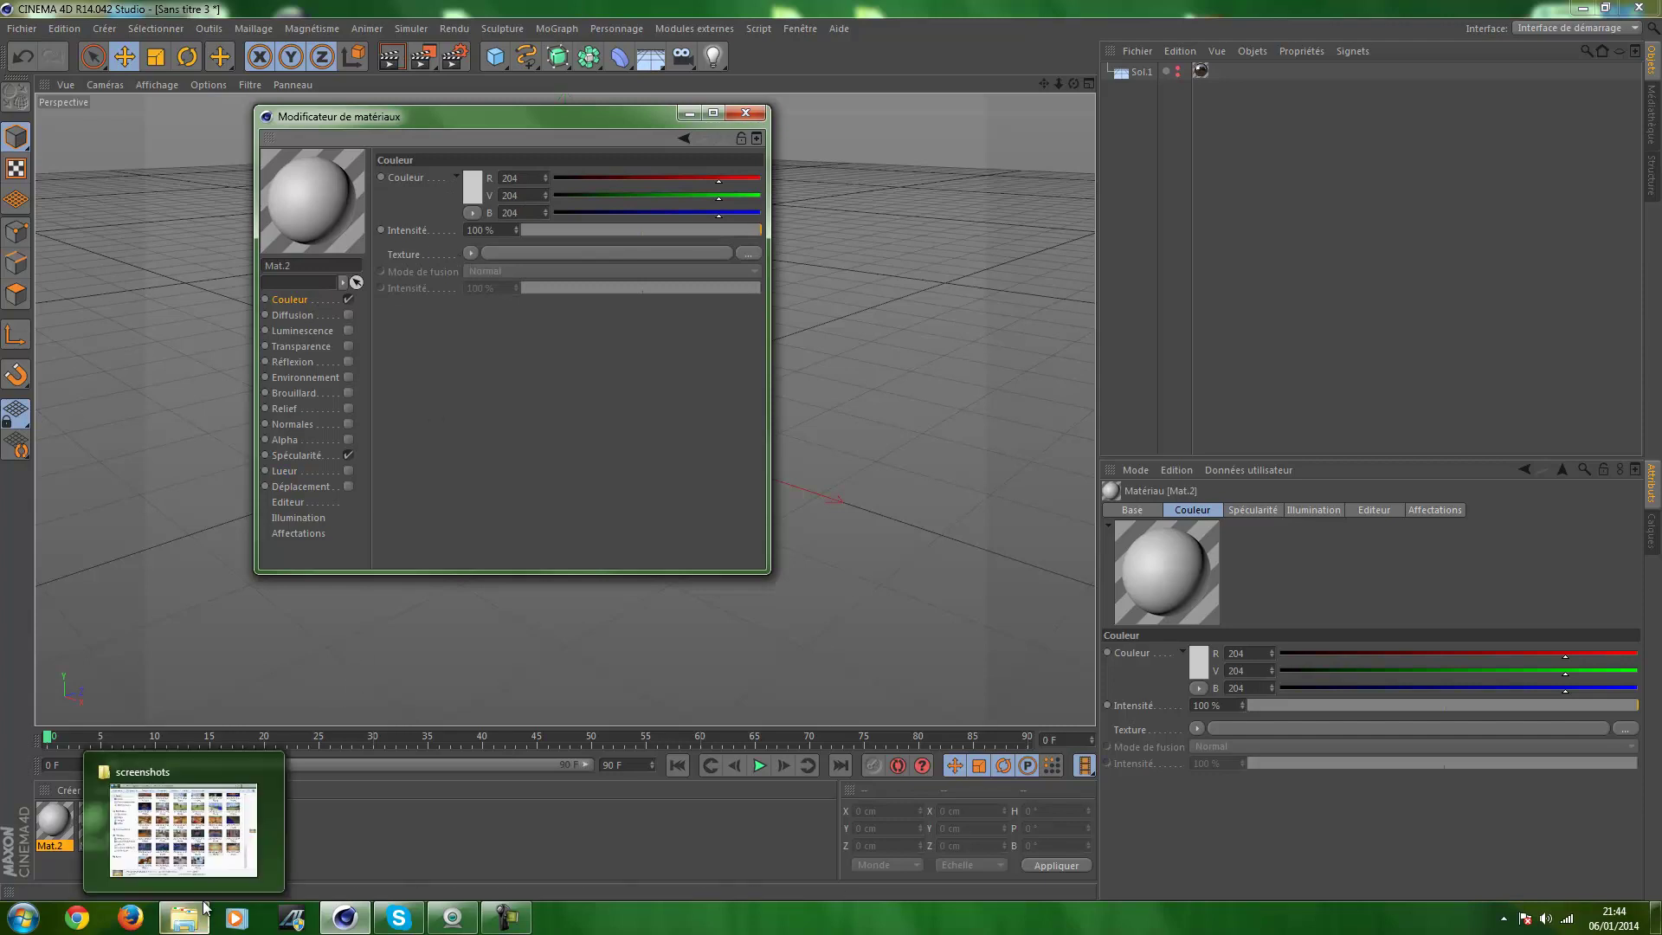
{"action": "left_click", "coordinate": [201, 855]}
{"action": "double_click", "coordinate": [703, 517]}
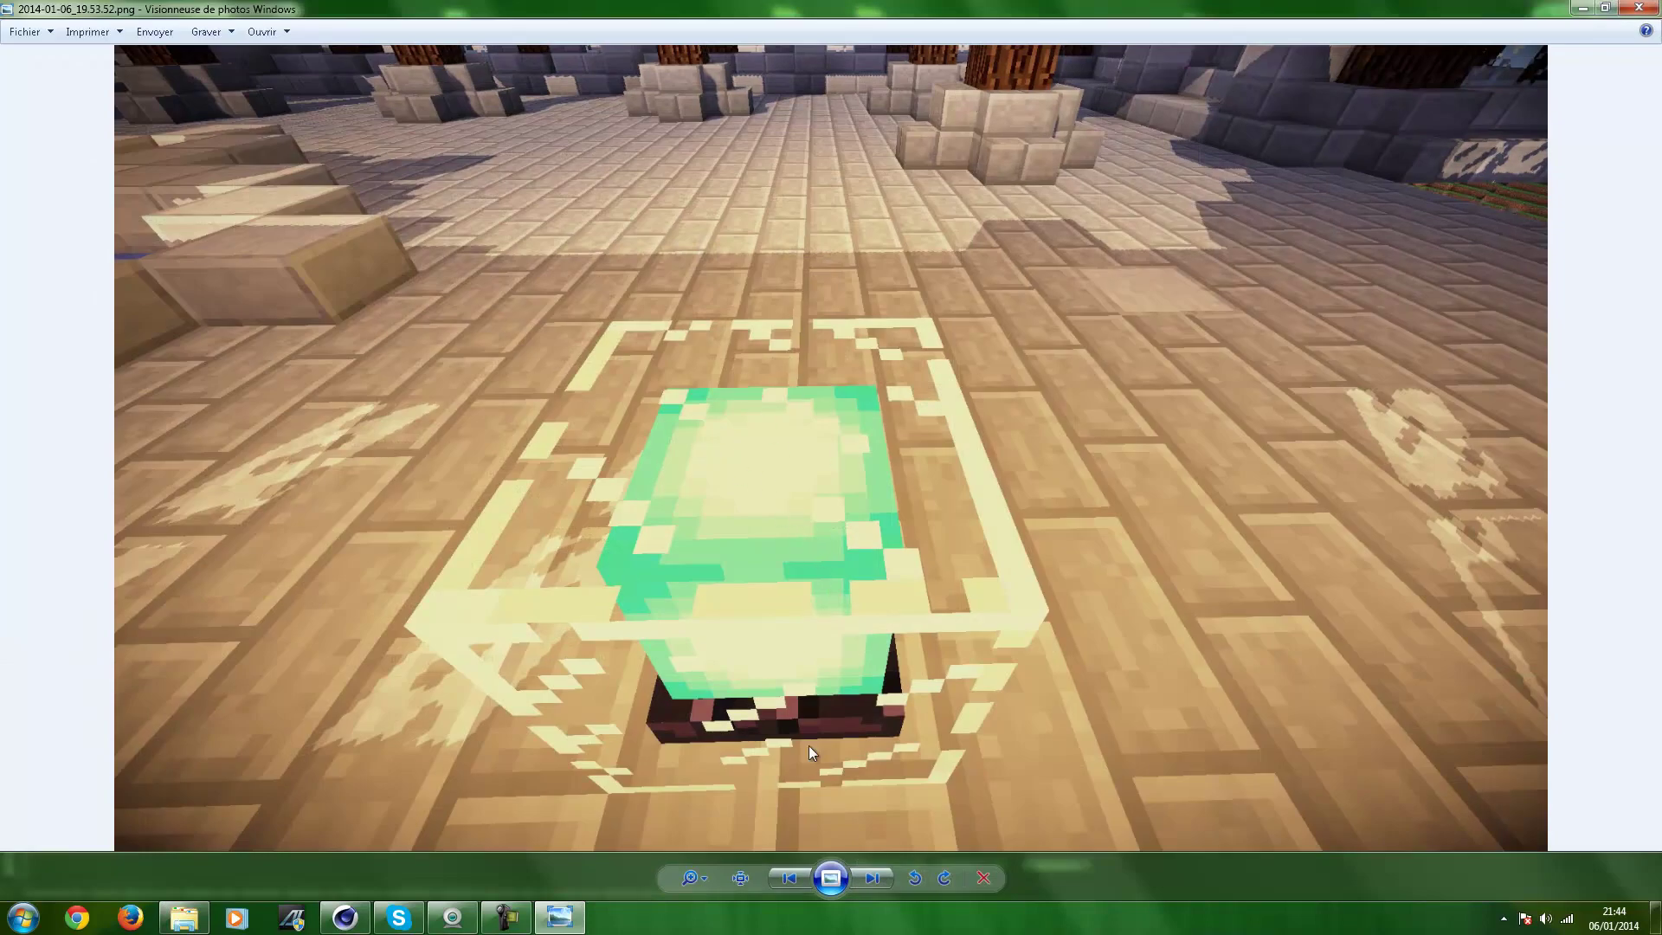
{"action": "left_click", "coordinate": [871, 878]}
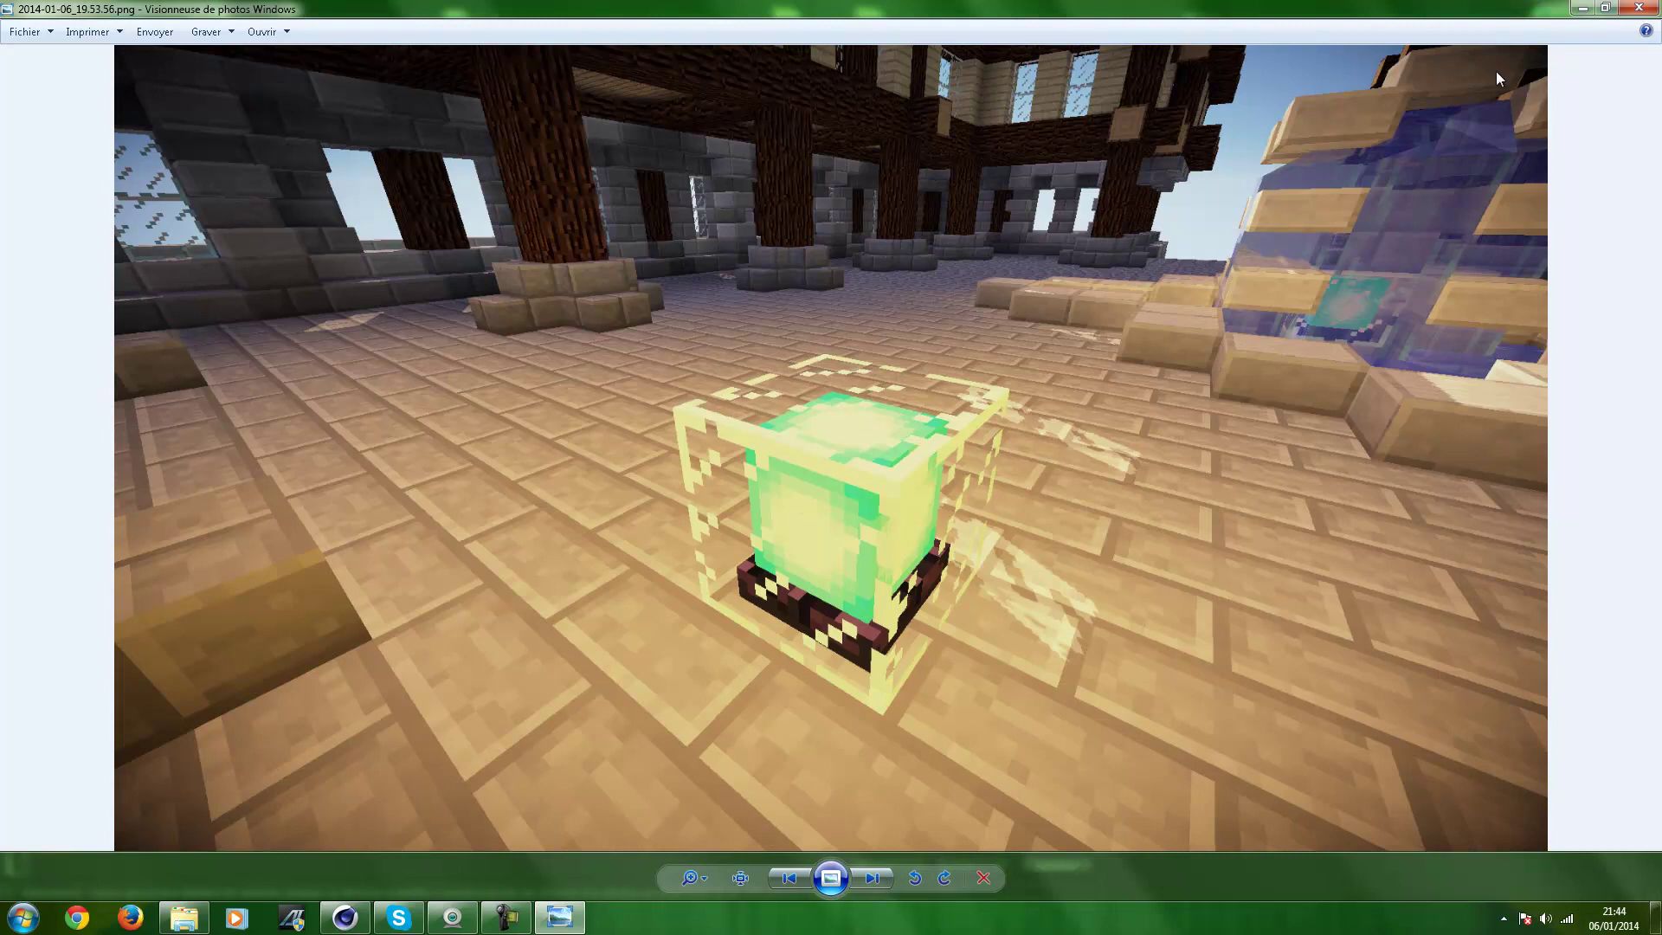
{"action": "left_click", "coordinate": [1582, 7]}
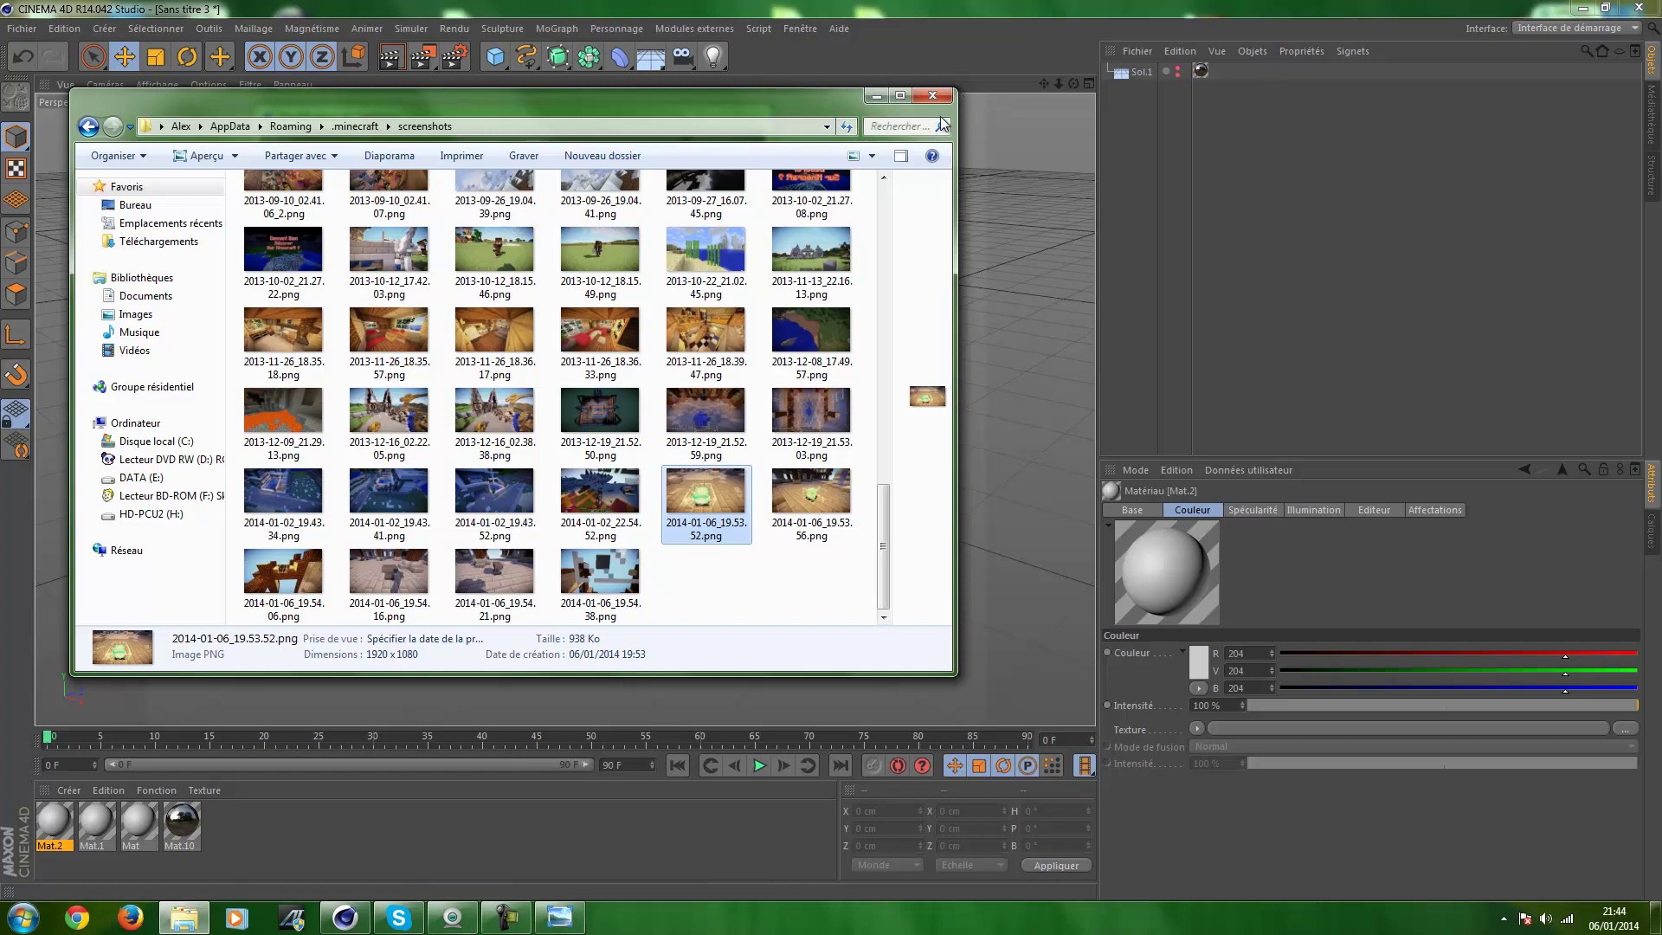
{"action": "left_click", "coordinate": [878, 95]}
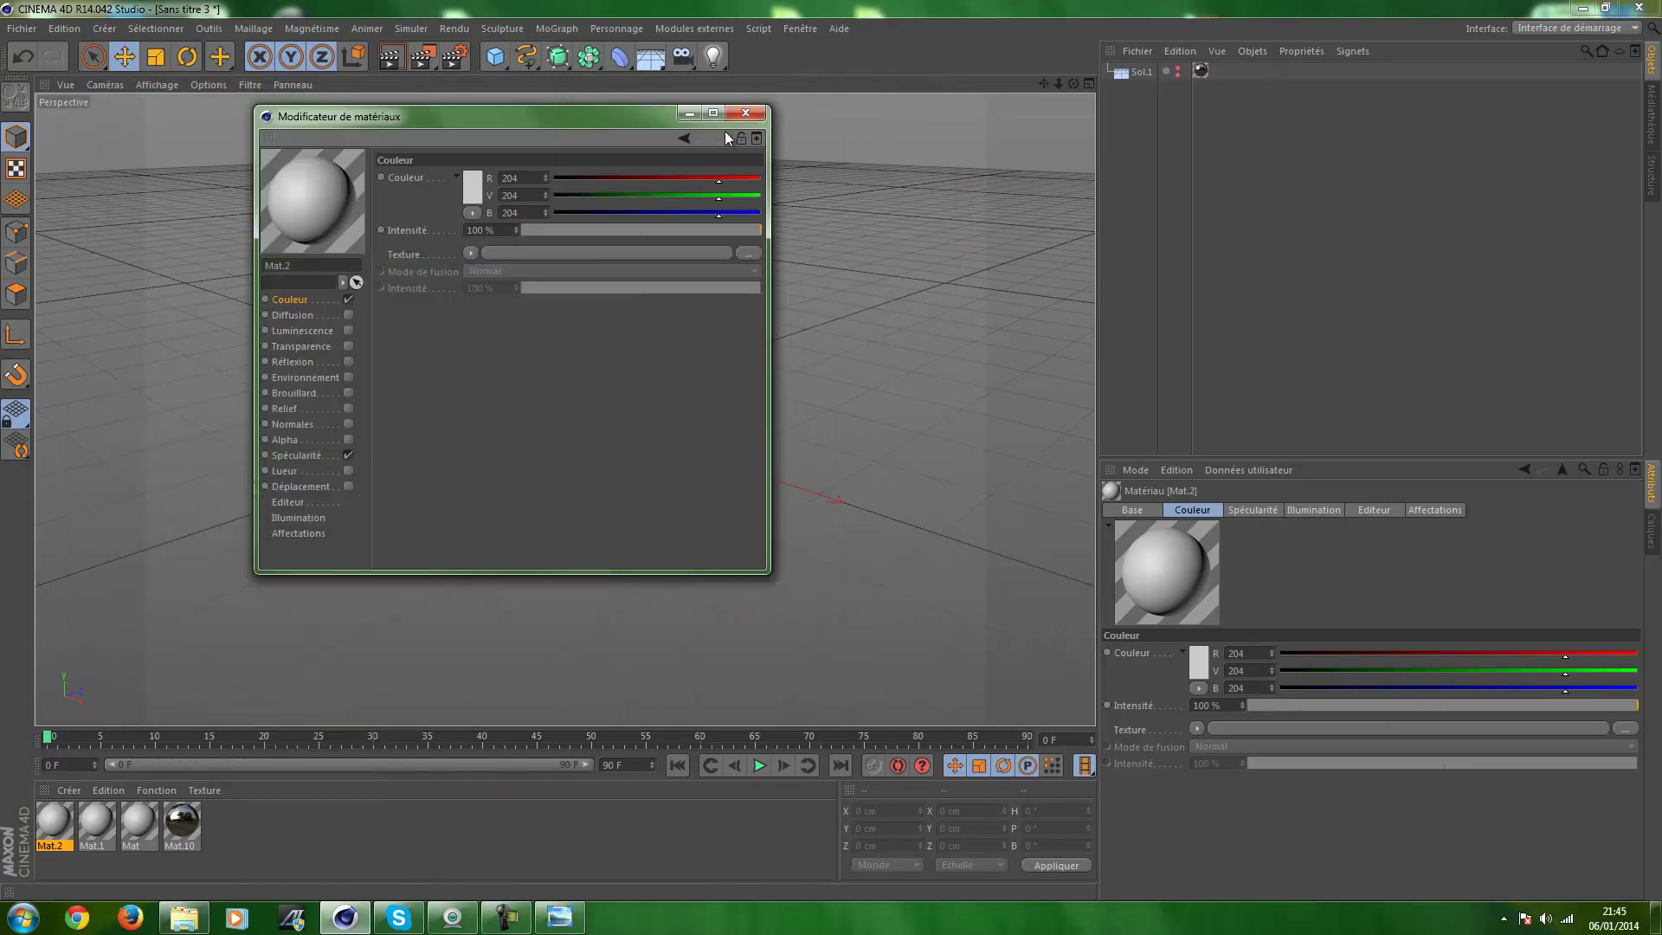
Load glass face.png as Mat.2's colour texture, copying it into the project
{"action": "left_click", "coordinate": [473, 201]}
{"action": "left_click", "coordinate": [506, 272]}
{"action": "left_click", "coordinate": [485, 287]}
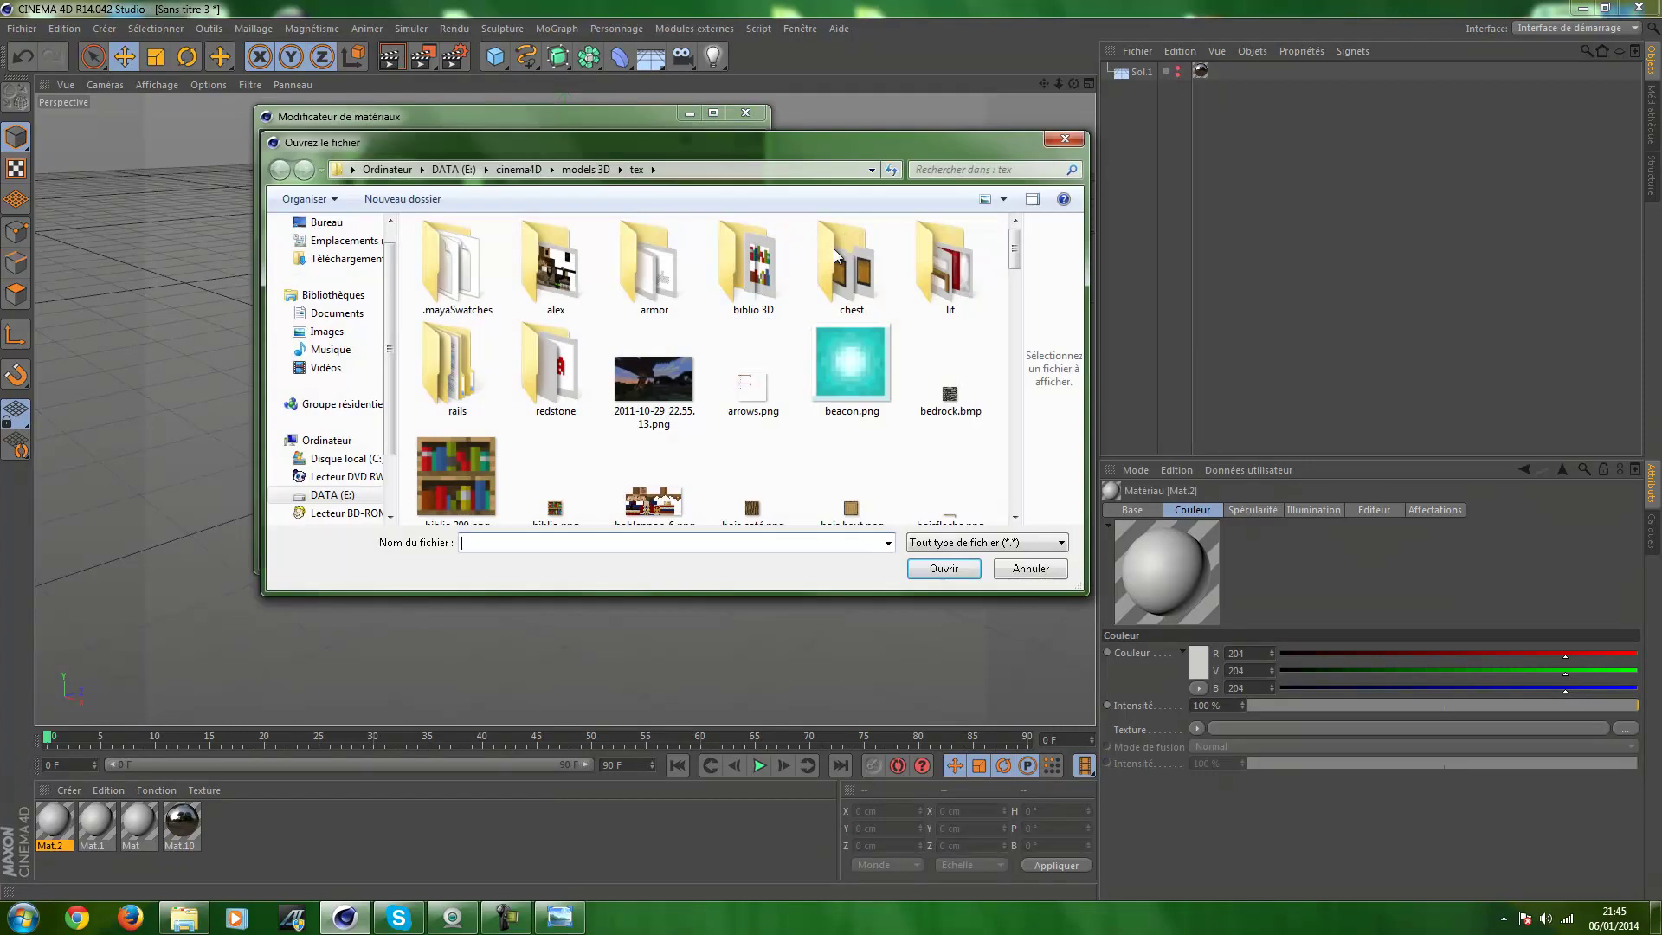
{"action": "scroll", "coordinate": [1013, 262], "scroll_direction": "down", "scroll_amount": 2}
{"action": "scroll", "coordinate": [996, 277], "scroll_direction": "down", "scroll_amount": 3}
{"action": "scroll", "coordinate": [979, 295], "scroll_direction": "down", "scroll_amount": 3}
{"action": "scroll", "coordinate": [965, 309], "scroll_direction": "down", "scroll_amount": 2}
{"action": "double_click", "coordinate": [963, 308]}
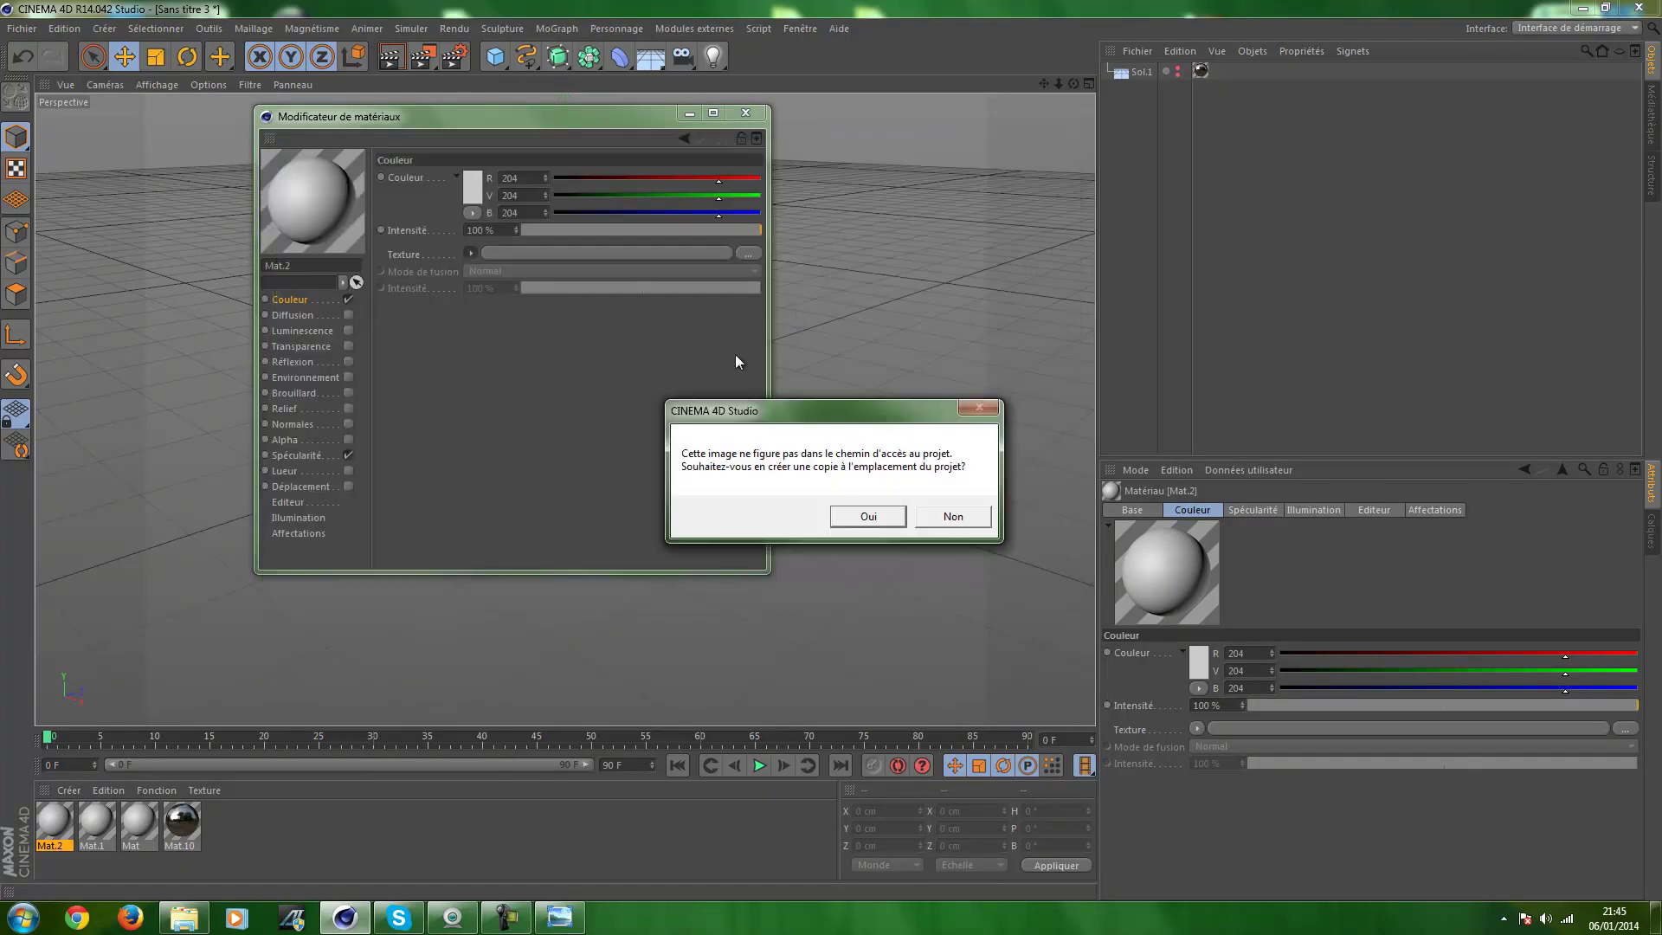
{"action": "left_click", "coordinate": [892, 524]}
Turn off smoothing on the glass face.png texture and review Mat.2's specular channel
{"action": "left_click", "coordinate": [627, 255]}
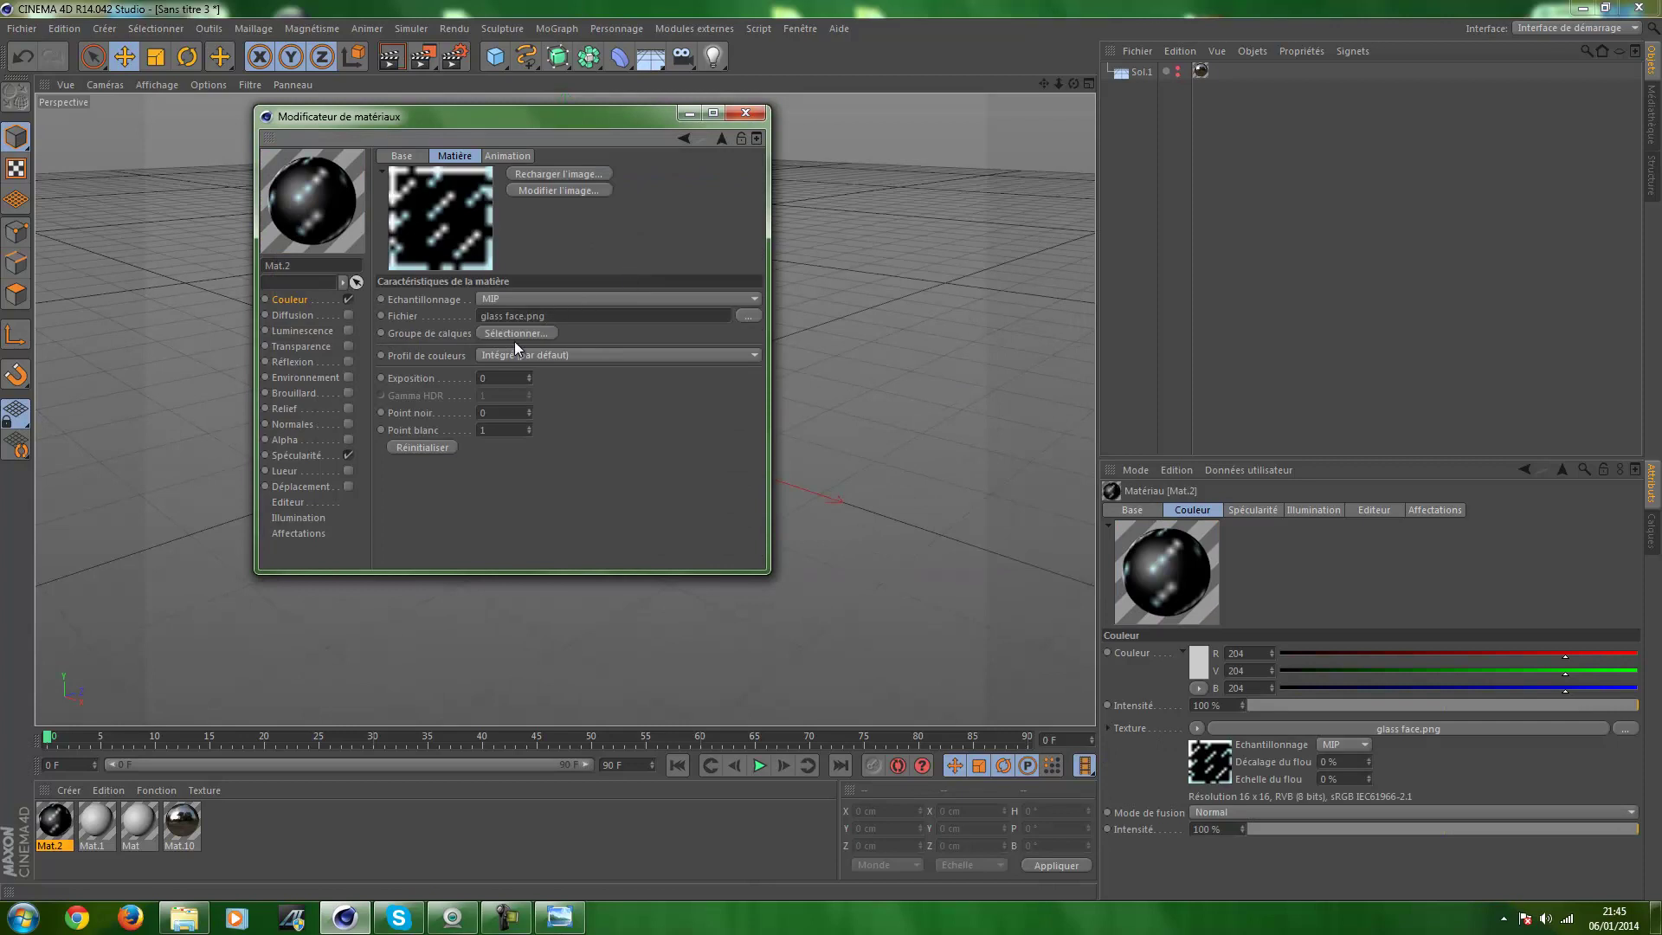
{"action": "left_click", "coordinate": [519, 299]}
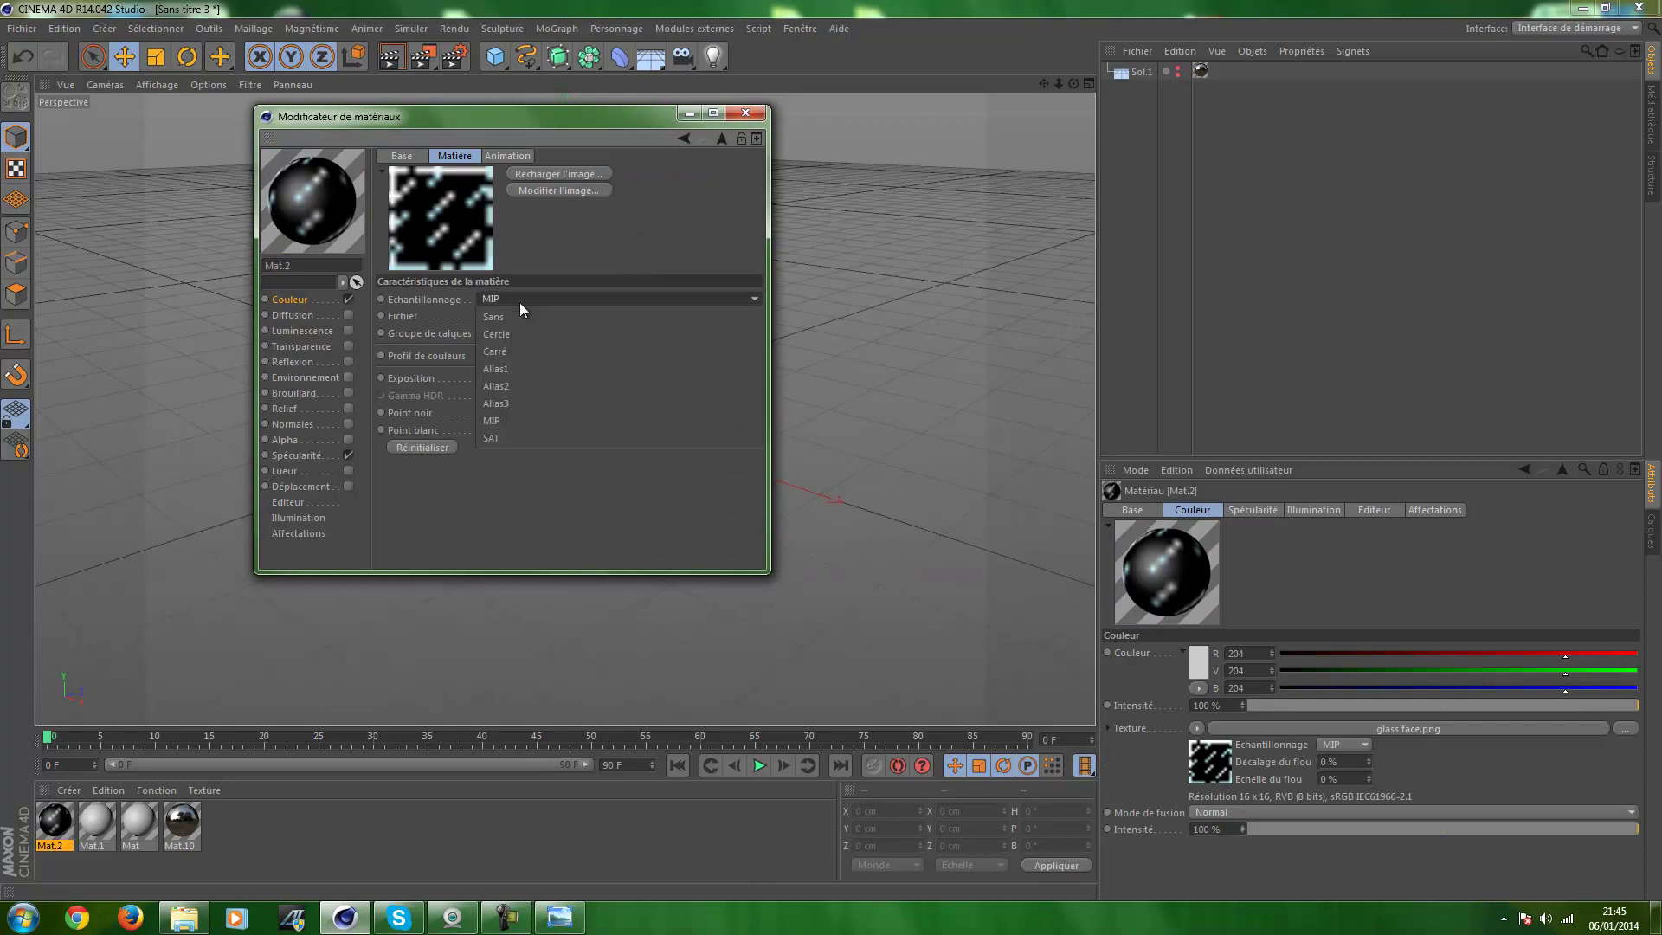
{"action": "left_click", "coordinate": [286, 300]}
{"action": "left_click", "coordinate": [350, 453]}
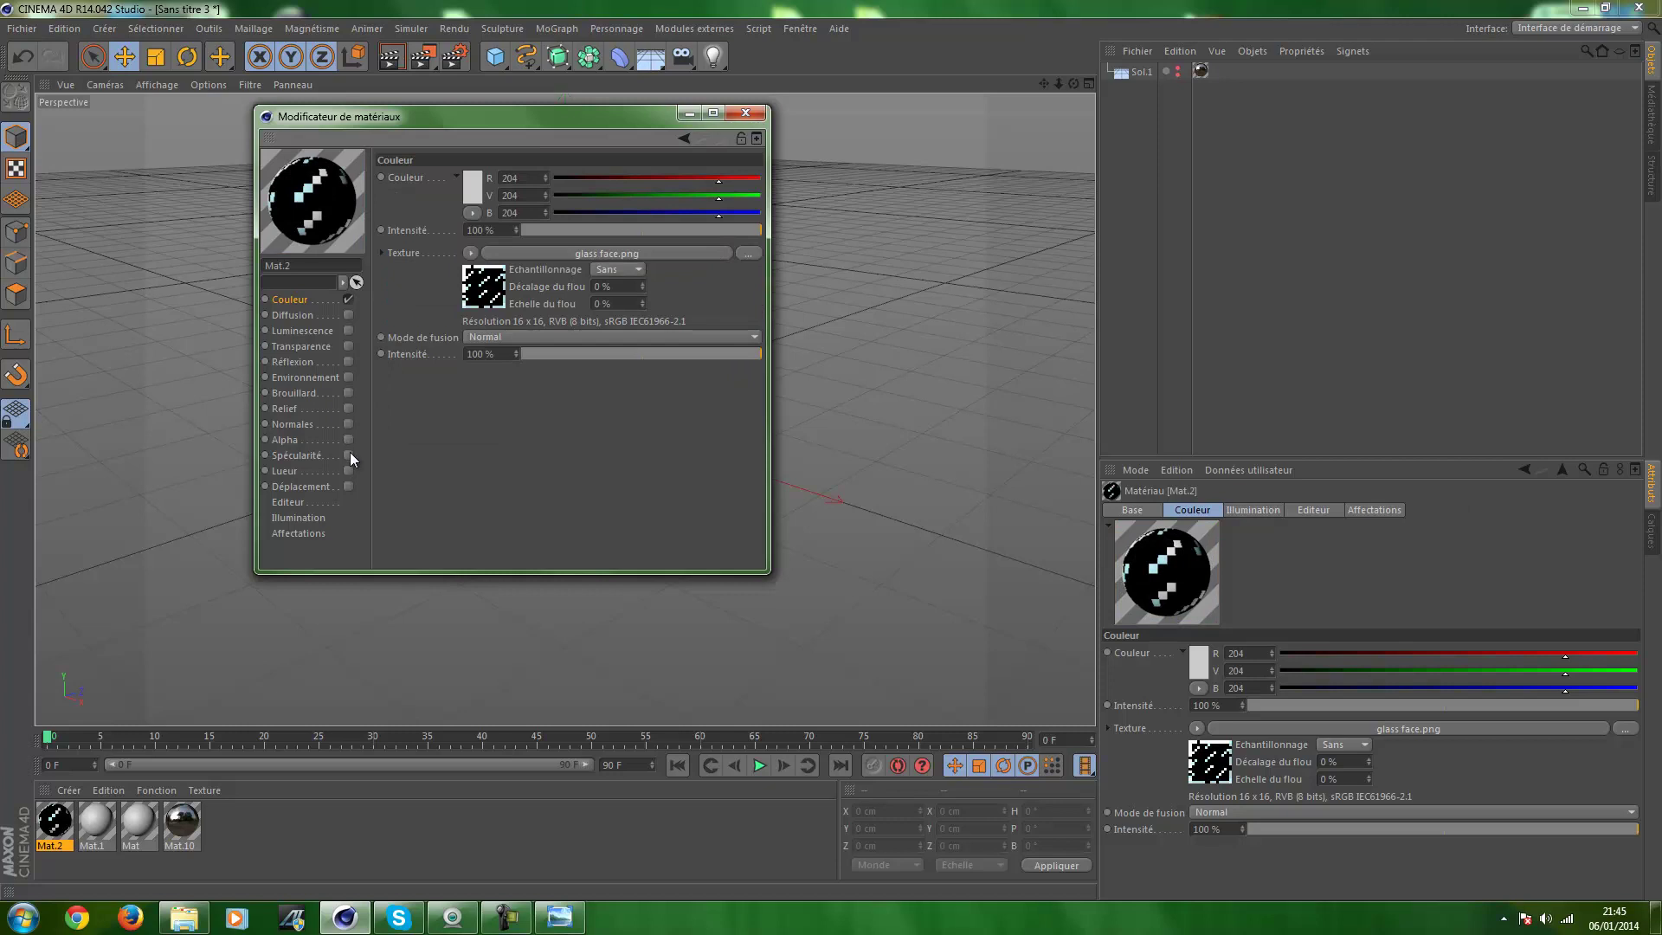
{"action": "left_click", "coordinate": [349, 453]}
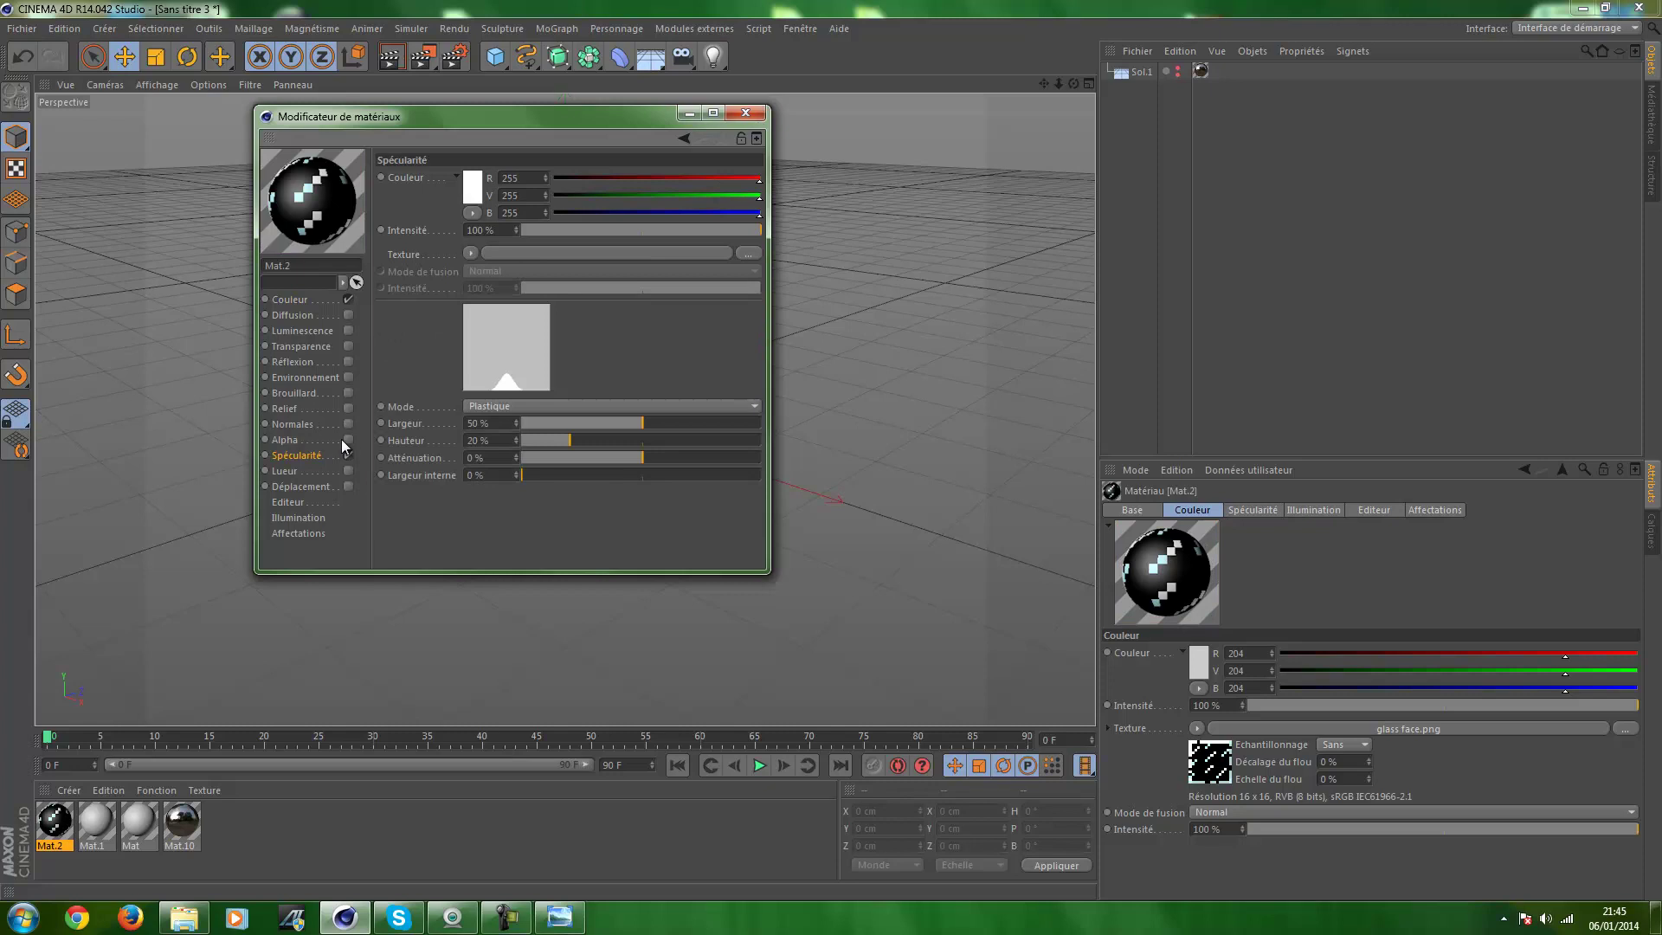
Enable Alpha from glass face.png with Sans sampling, set specular width to 19%, then open Mat.1
{"action": "left_click", "coordinate": [343, 440]}
{"action": "left_click", "coordinate": [474, 278]}
{"action": "mouse_move", "coordinate": [505, 428]}
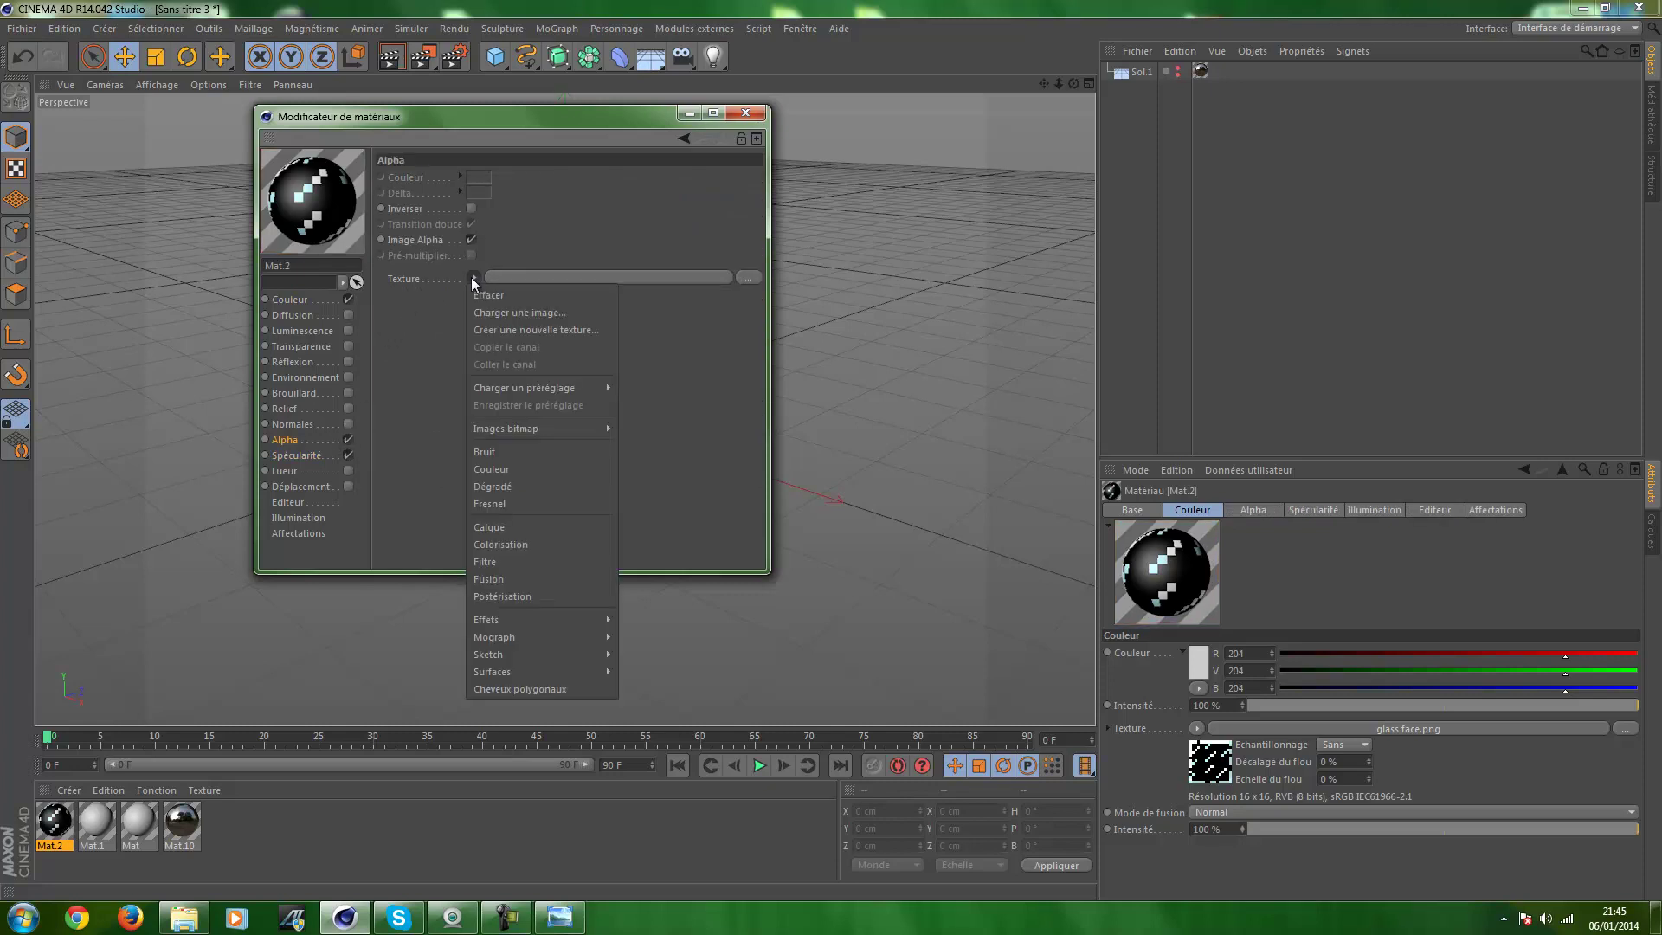
{"action": "left_click", "coordinate": [628, 428]}
{"action": "left_click", "coordinate": [622, 293]}
{"action": "left_click", "coordinate": [615, 312]}
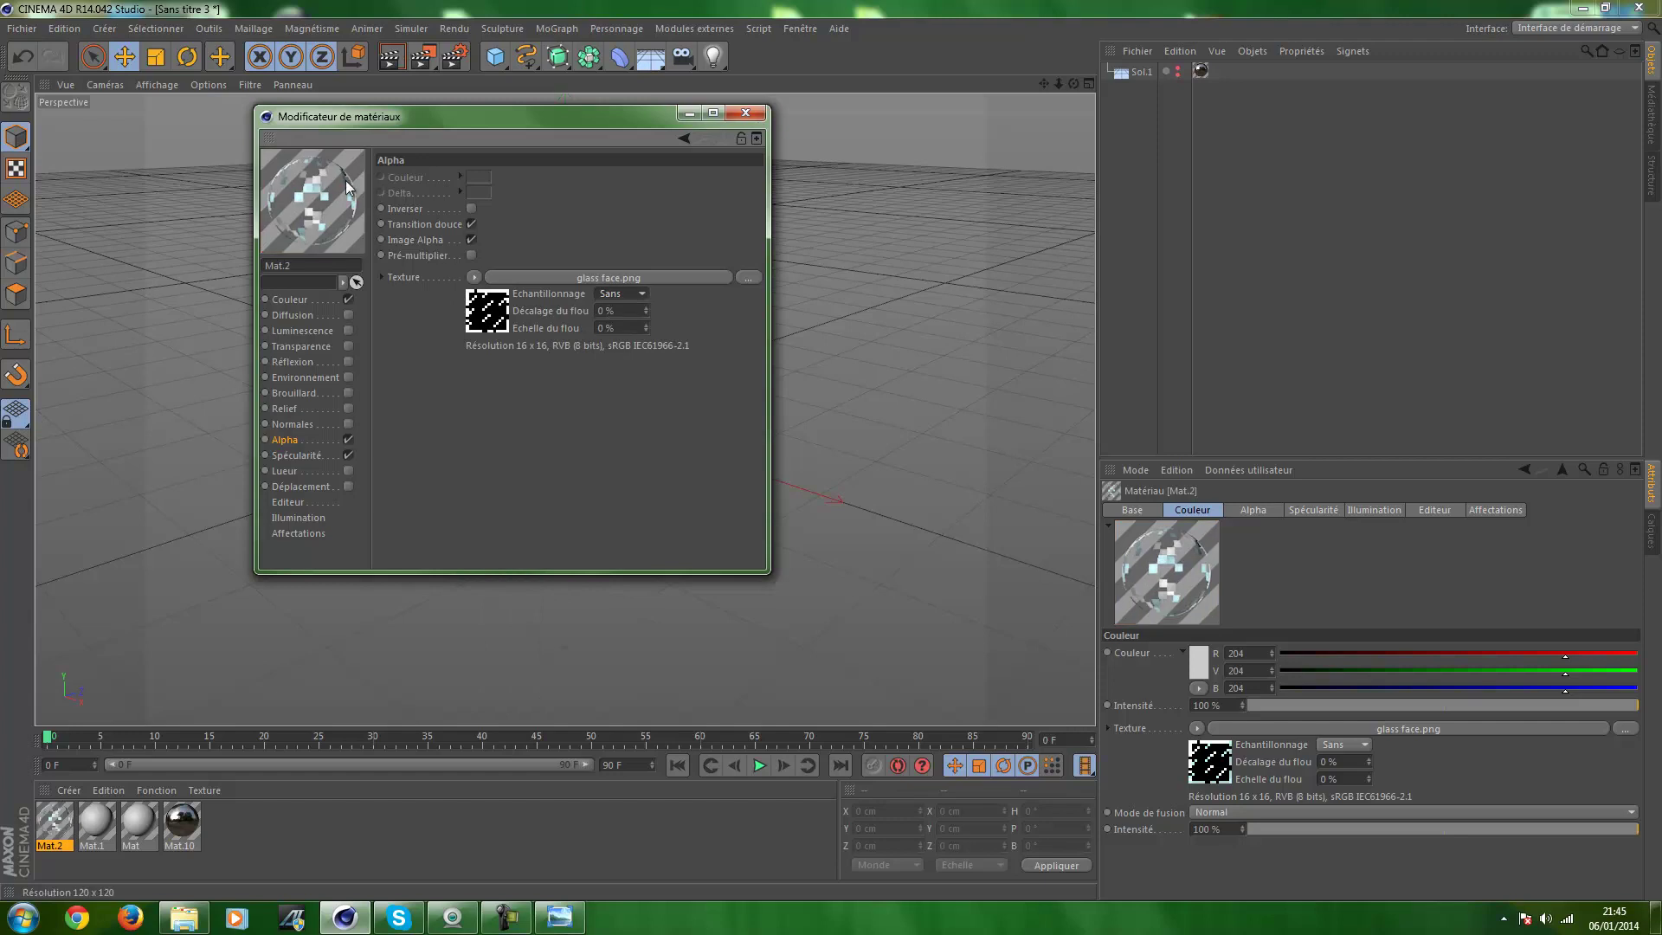
{"action": "left_click", "coordinate": [299, 455]}
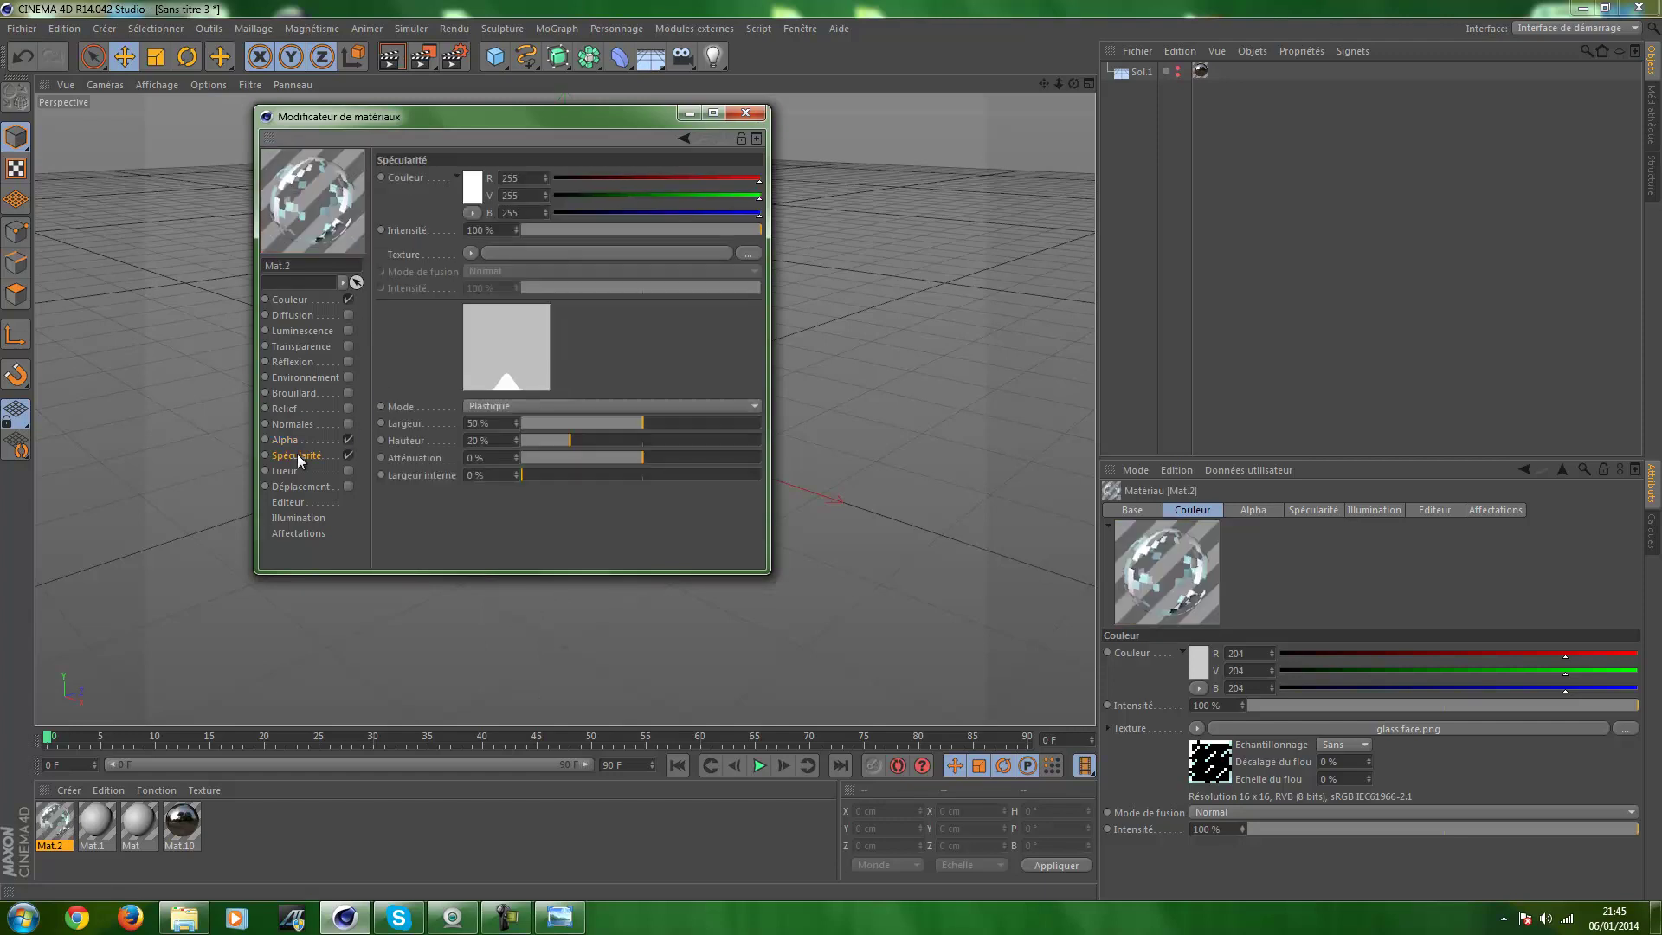
{"action": "left_click_drag", "start_coordinate": [607, 421], "coordinate": [568, 422]}
{"action": "left_click", "coordinate": [745, 114]}
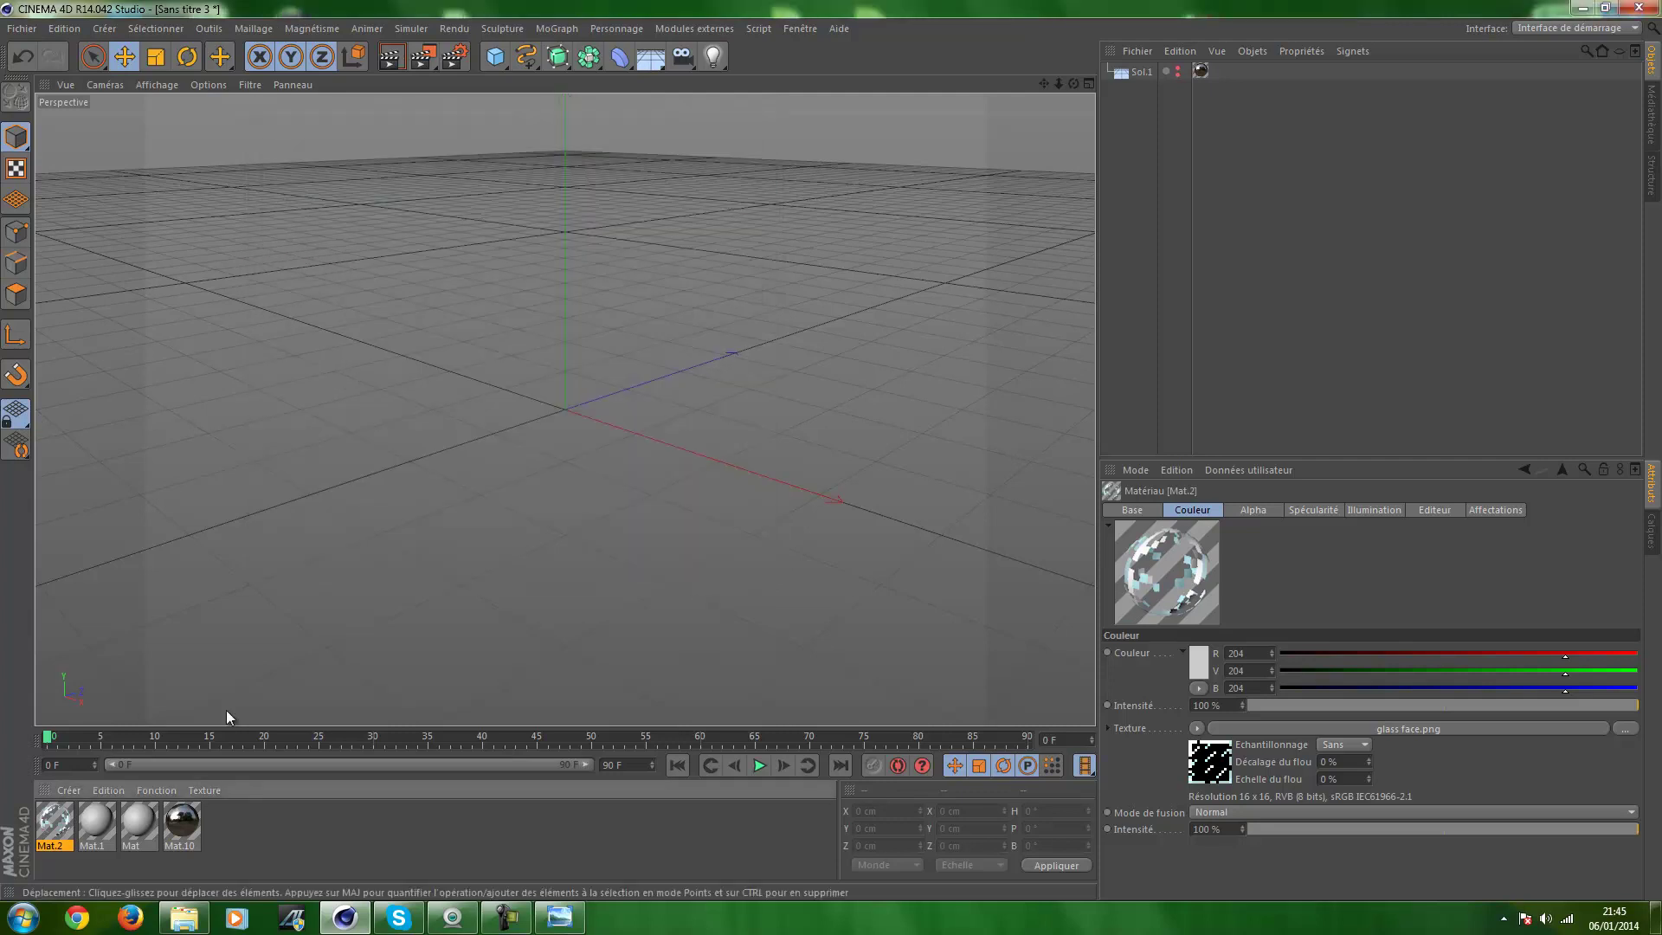
{"action": "double_click", "coordinate": [115, 823]}
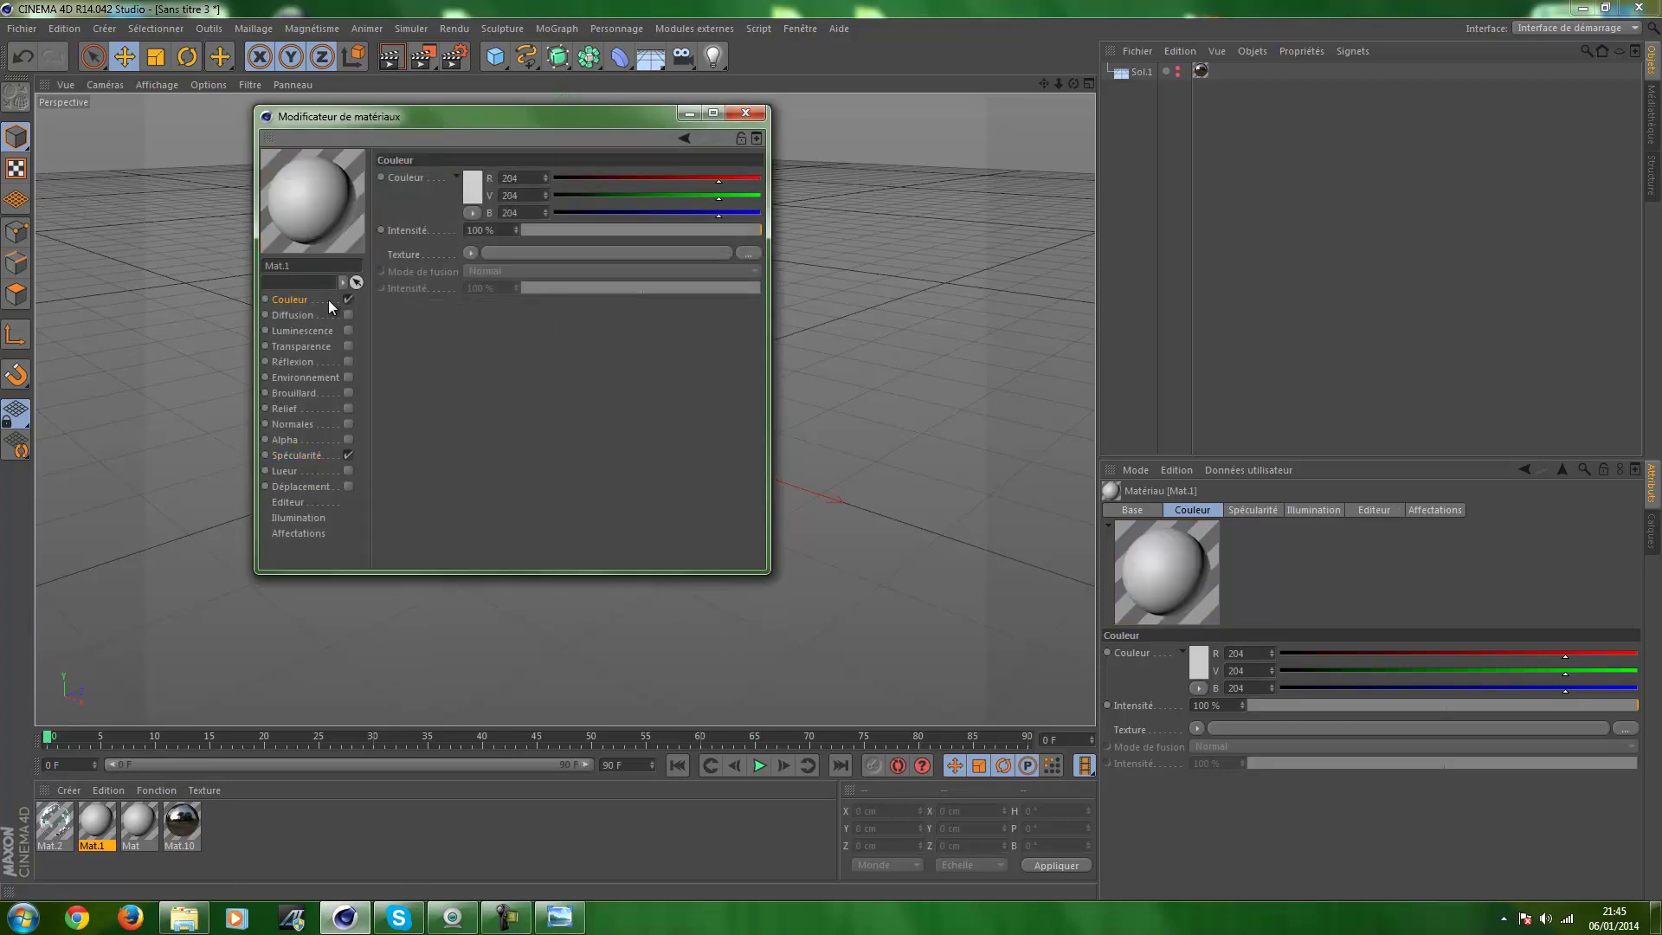
Load obsidian.png as Mat.1's colour texture, copying it into the project
{"action": "left_click", "coordinate": [468, 254]}
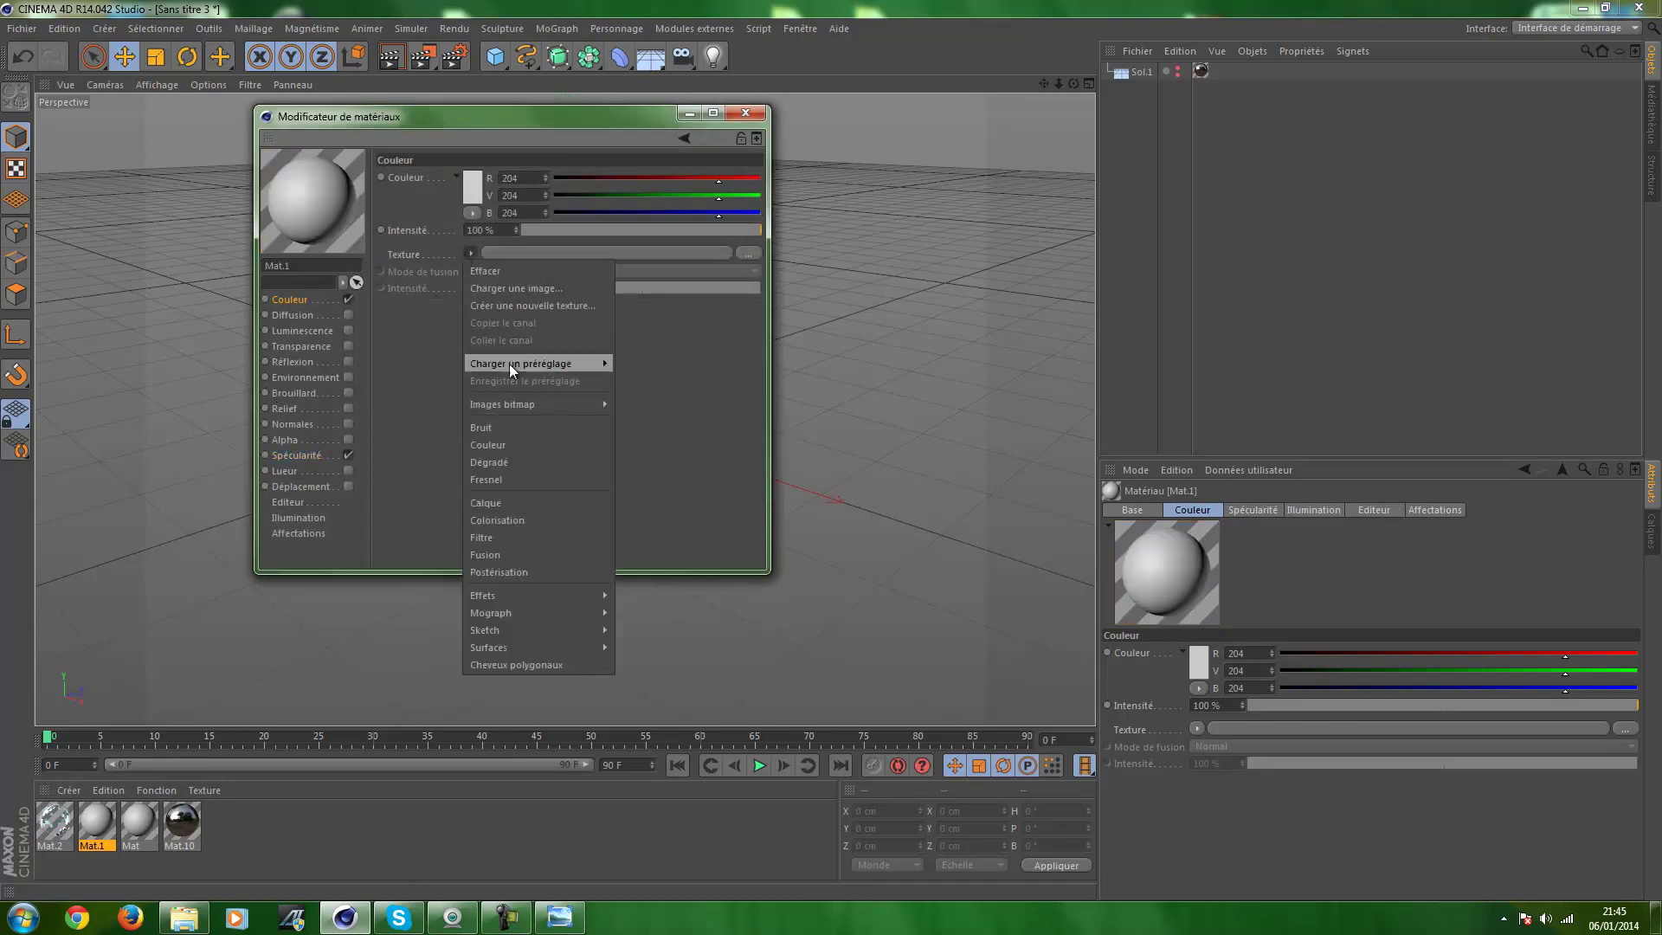
{"action": "left_click", "coordinate": [525, 288]}
{"action": "scroll", "coordinate": [1000, 355], "scroll_direction": "down", "scroll_amount": 2}
{"action": "scroll", "coordinate": [1000, 355], "scroll_direction": "down", "scroll_amount": 3}
{"action": "scroll", "coordinate": [1000, 355], "scroll_direction": "down", "scroll_amount": 3}
{"action": "scroll", "coordinate": [1000, 355], "scroll_direction": "down", "scroll_amount": 2}
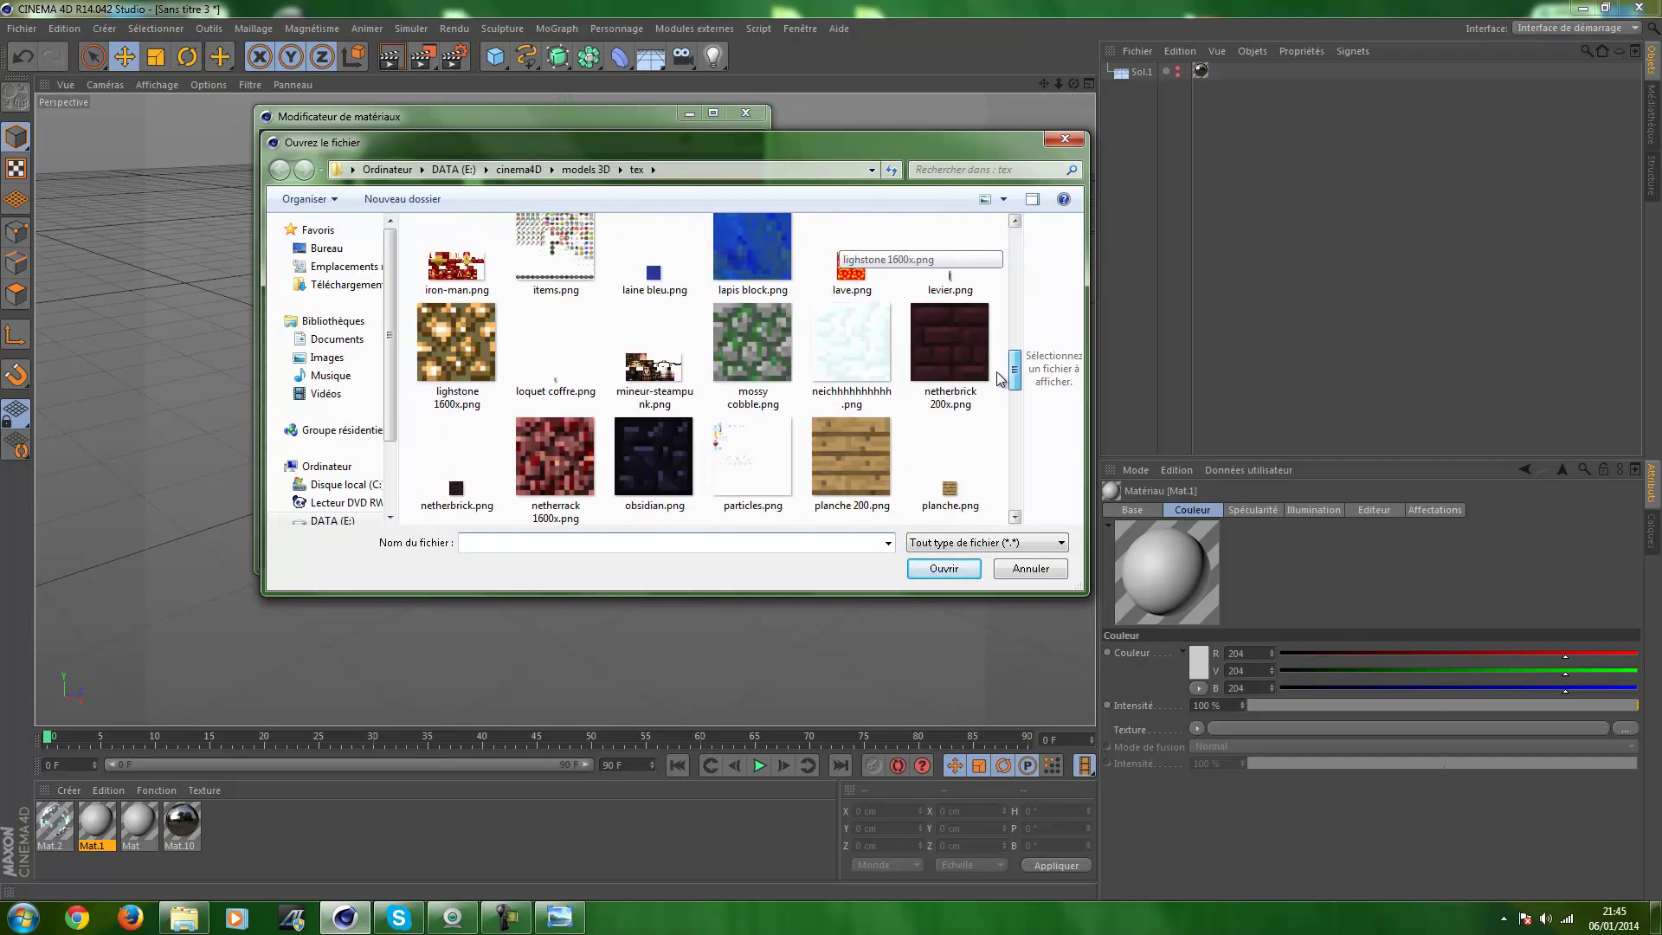
{"action": "scroll", "coordinate": [1000, 355], "scroll_direction": "down", "scroll_amount": 1}
{"action": "left_click", "coordinate": [630, 376]}
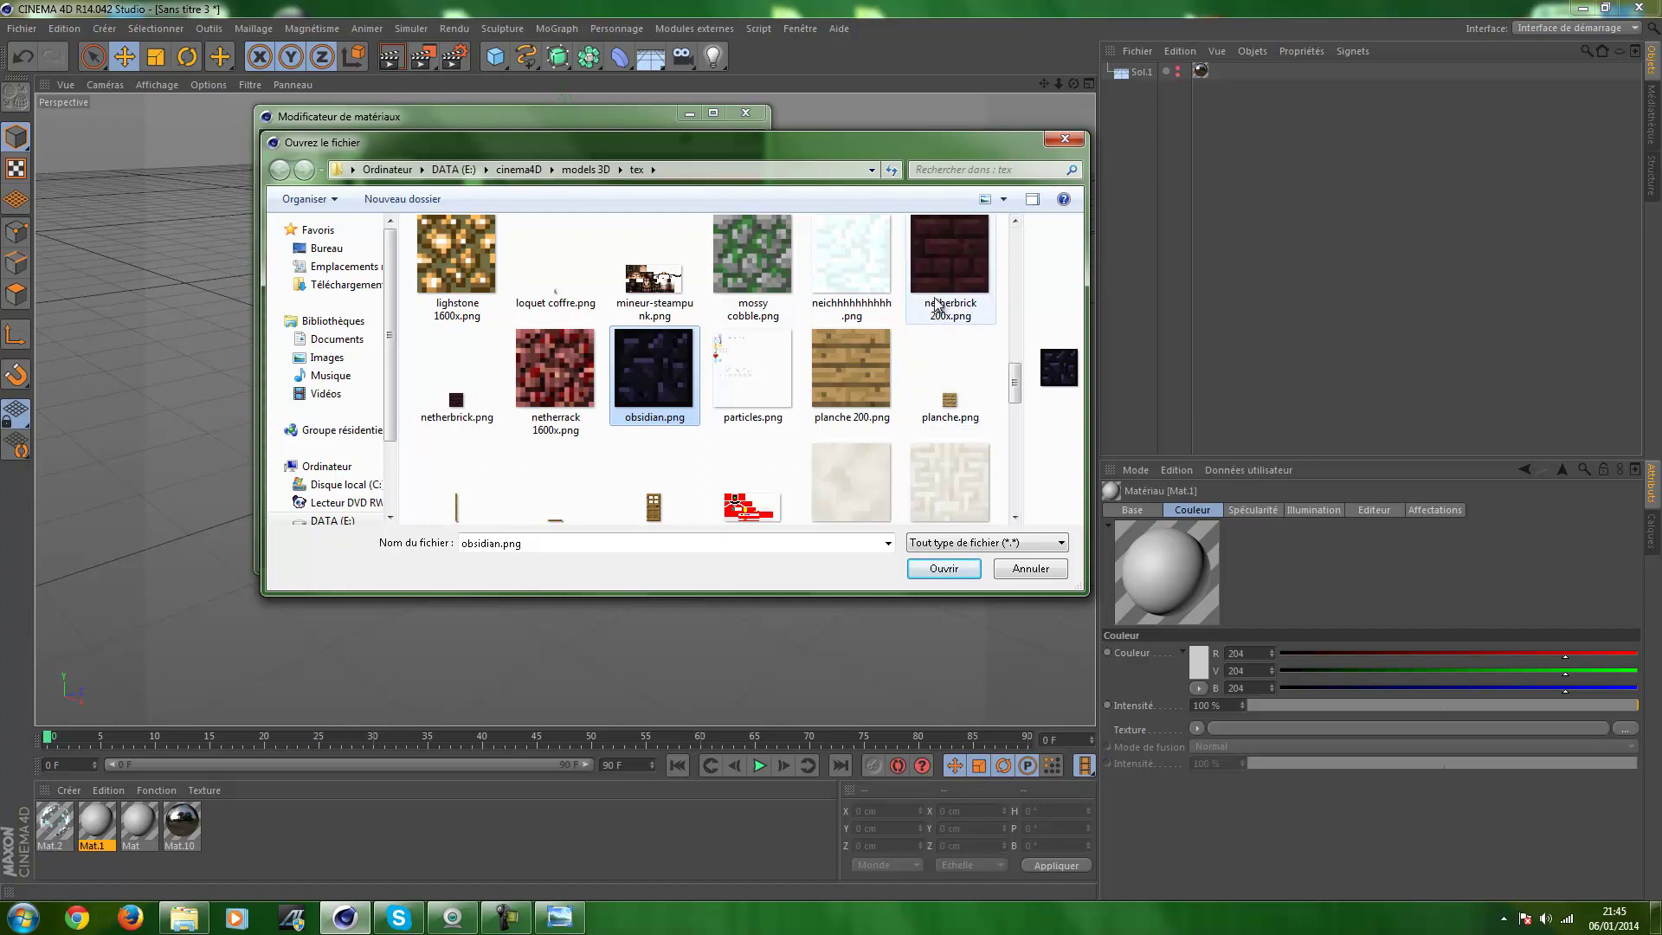
{"action": "left_click", "coordinate": [943, 568]}
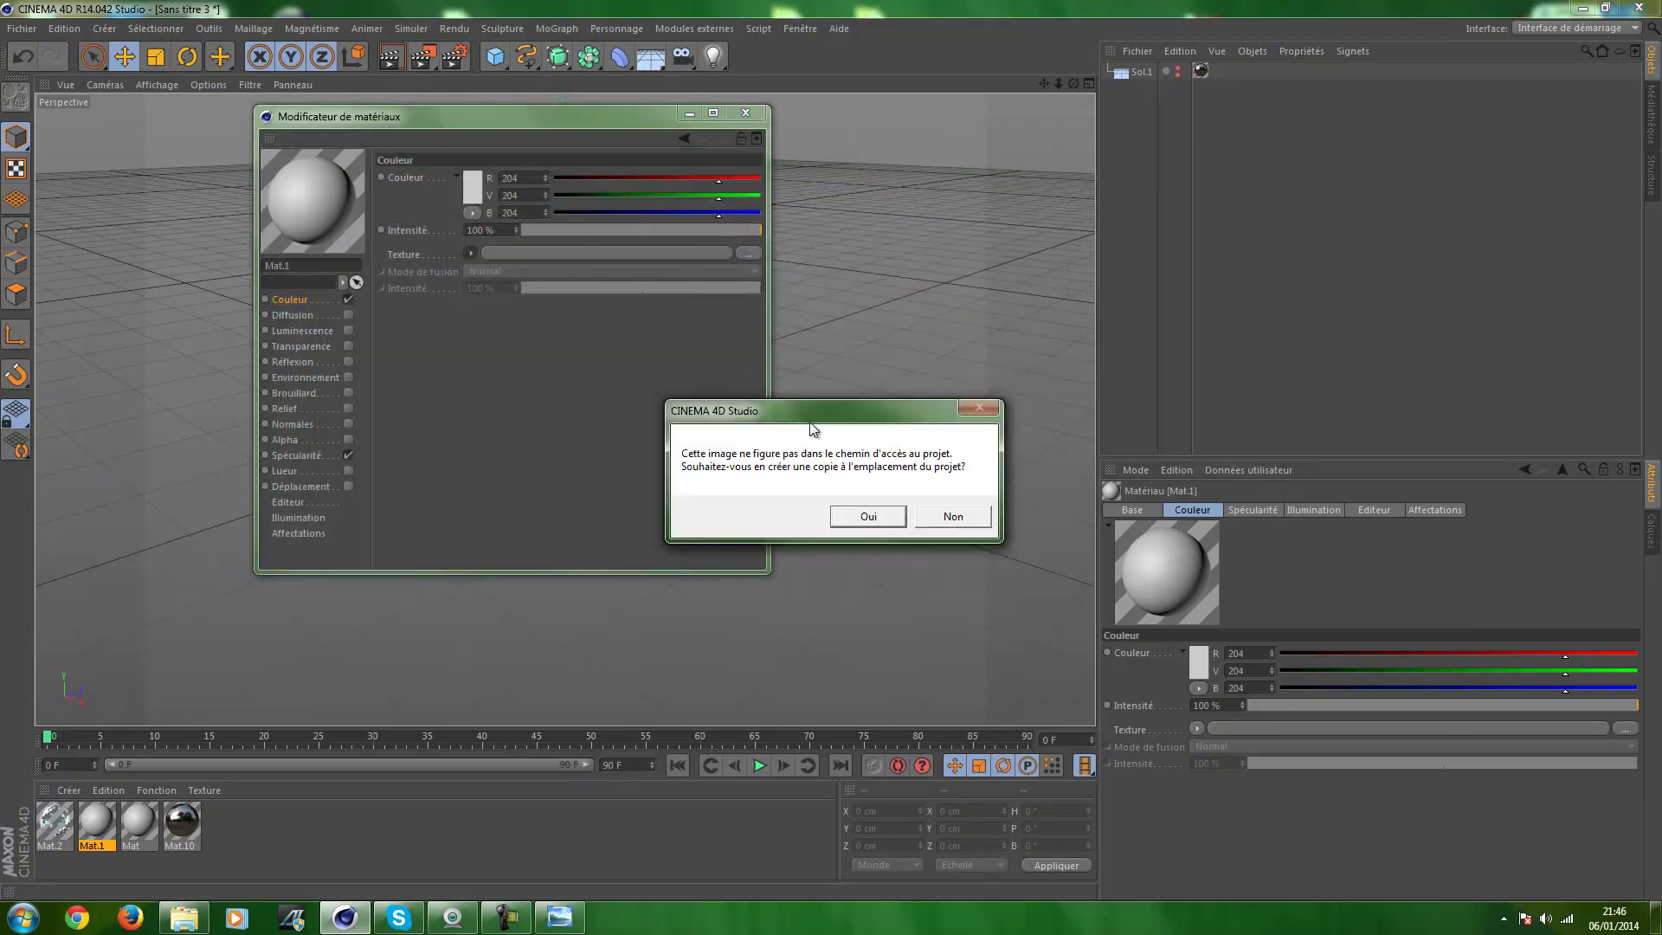
{"action": "left_click", "coordinate": [853, 516]}
Turn off specular, enable Relief with obsidian.png, and close the material editor
{"action": "left_click", "coordinate": [619, 270]}
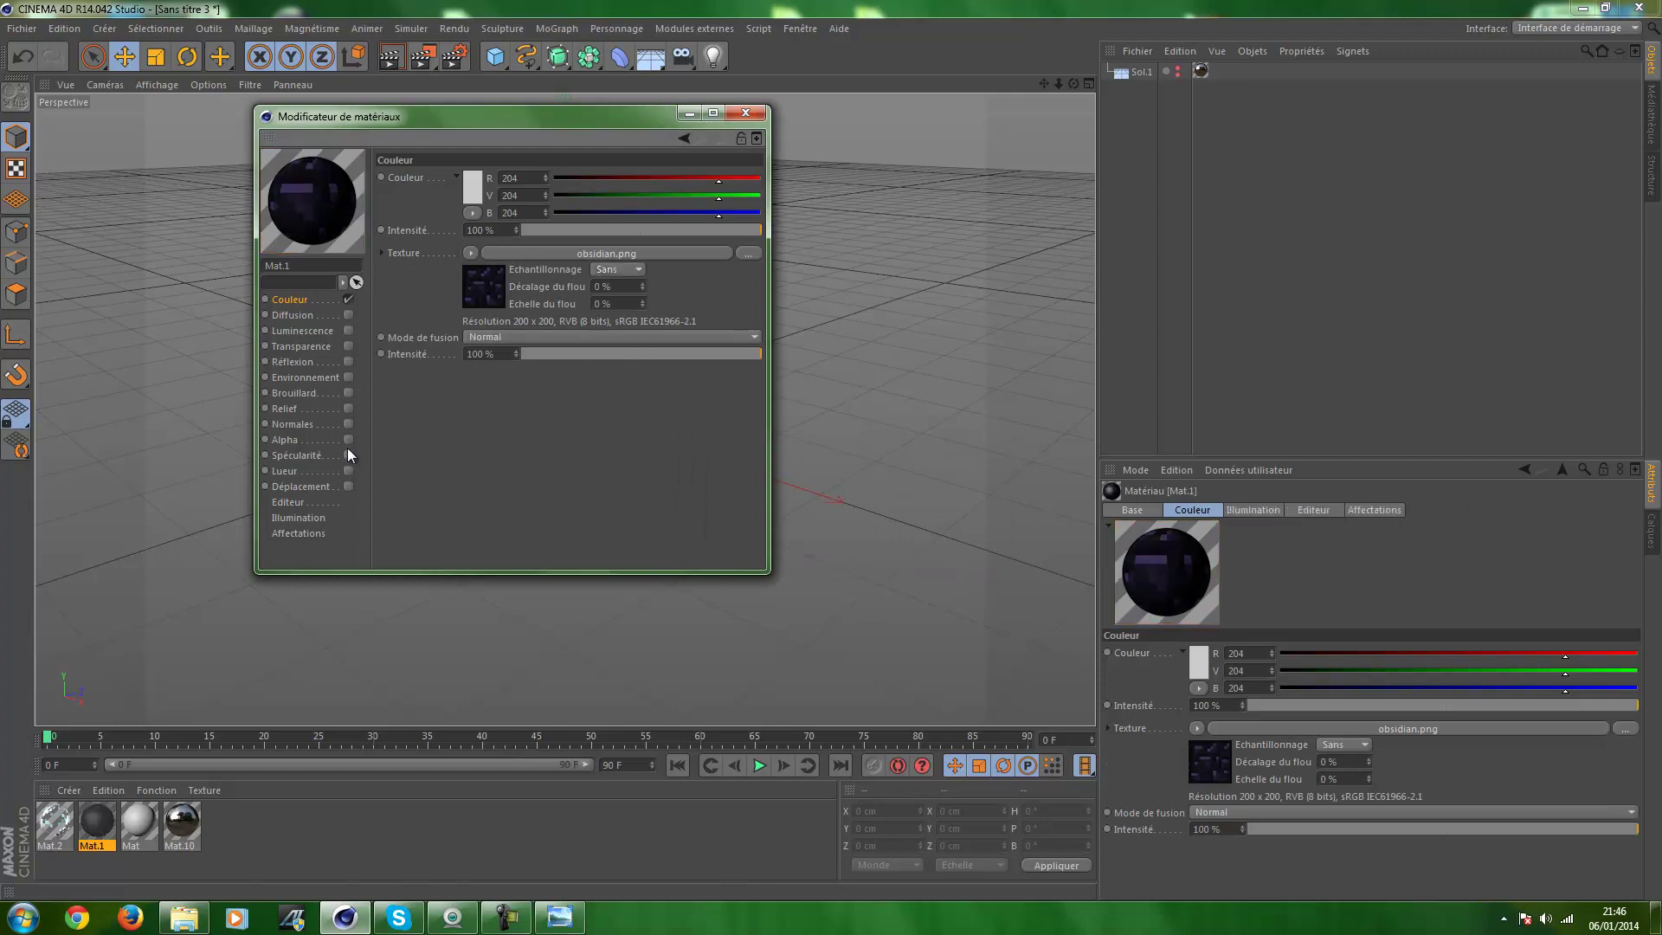
{"action": "left_click", "coordinate": [348, 408]}
{"action": "left_click", "coordinate": [473, 217]}
{"action": "mouse_move", "coordinate": [520, 367]}
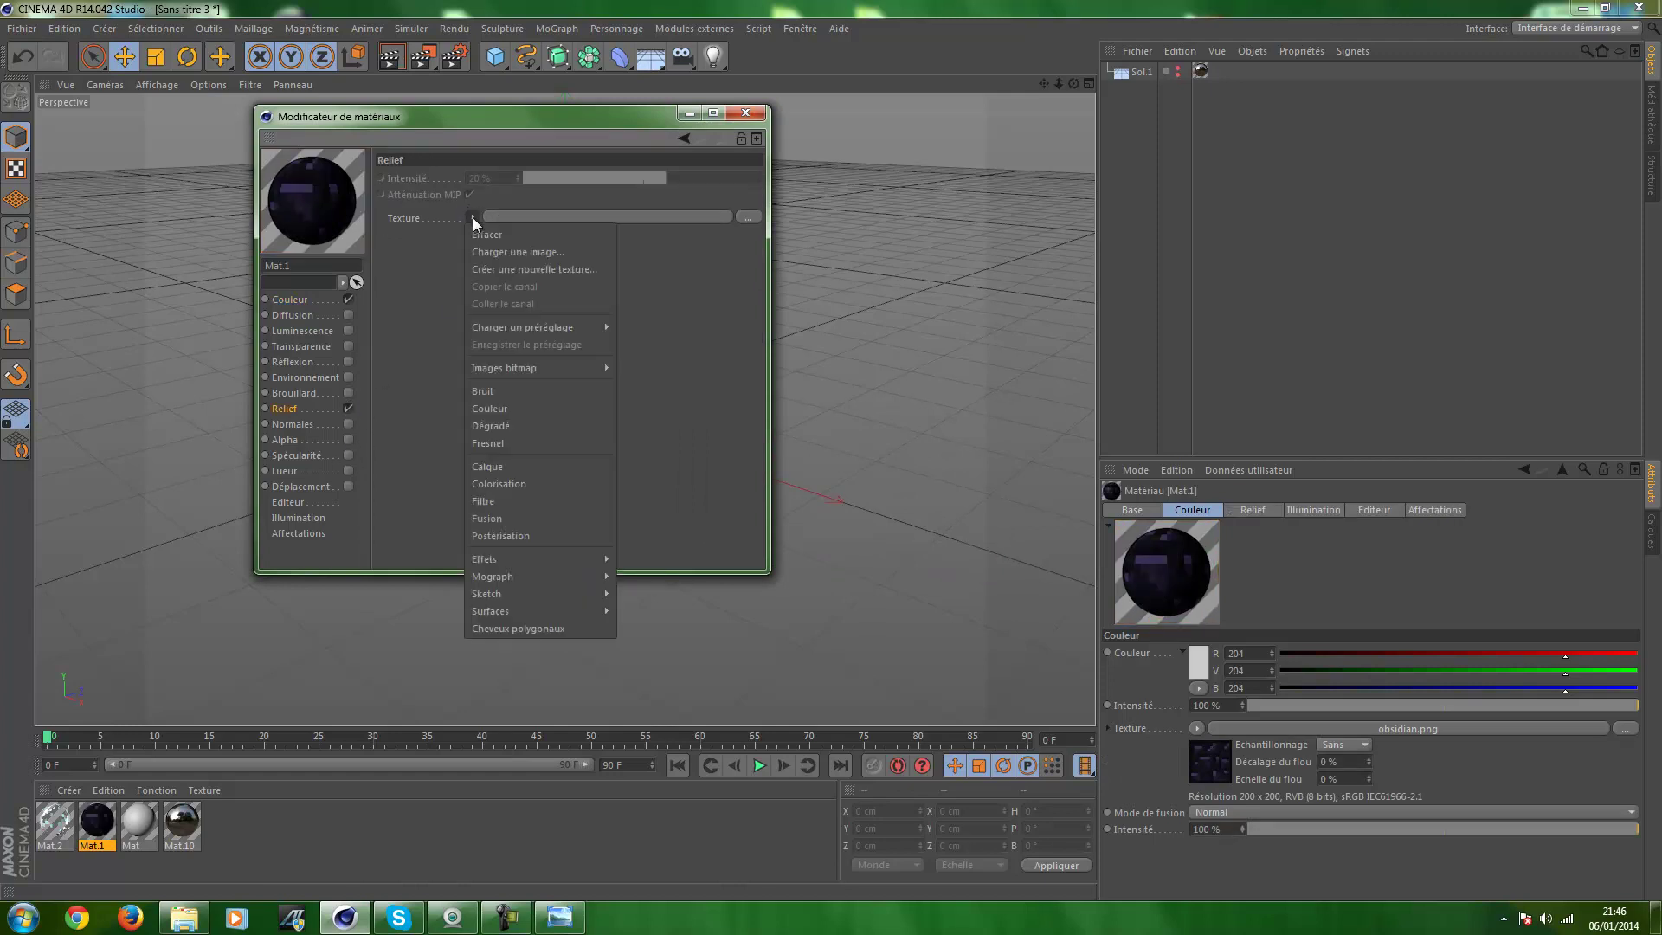
{"action": "left_click", "coordinate": [476, 216]}
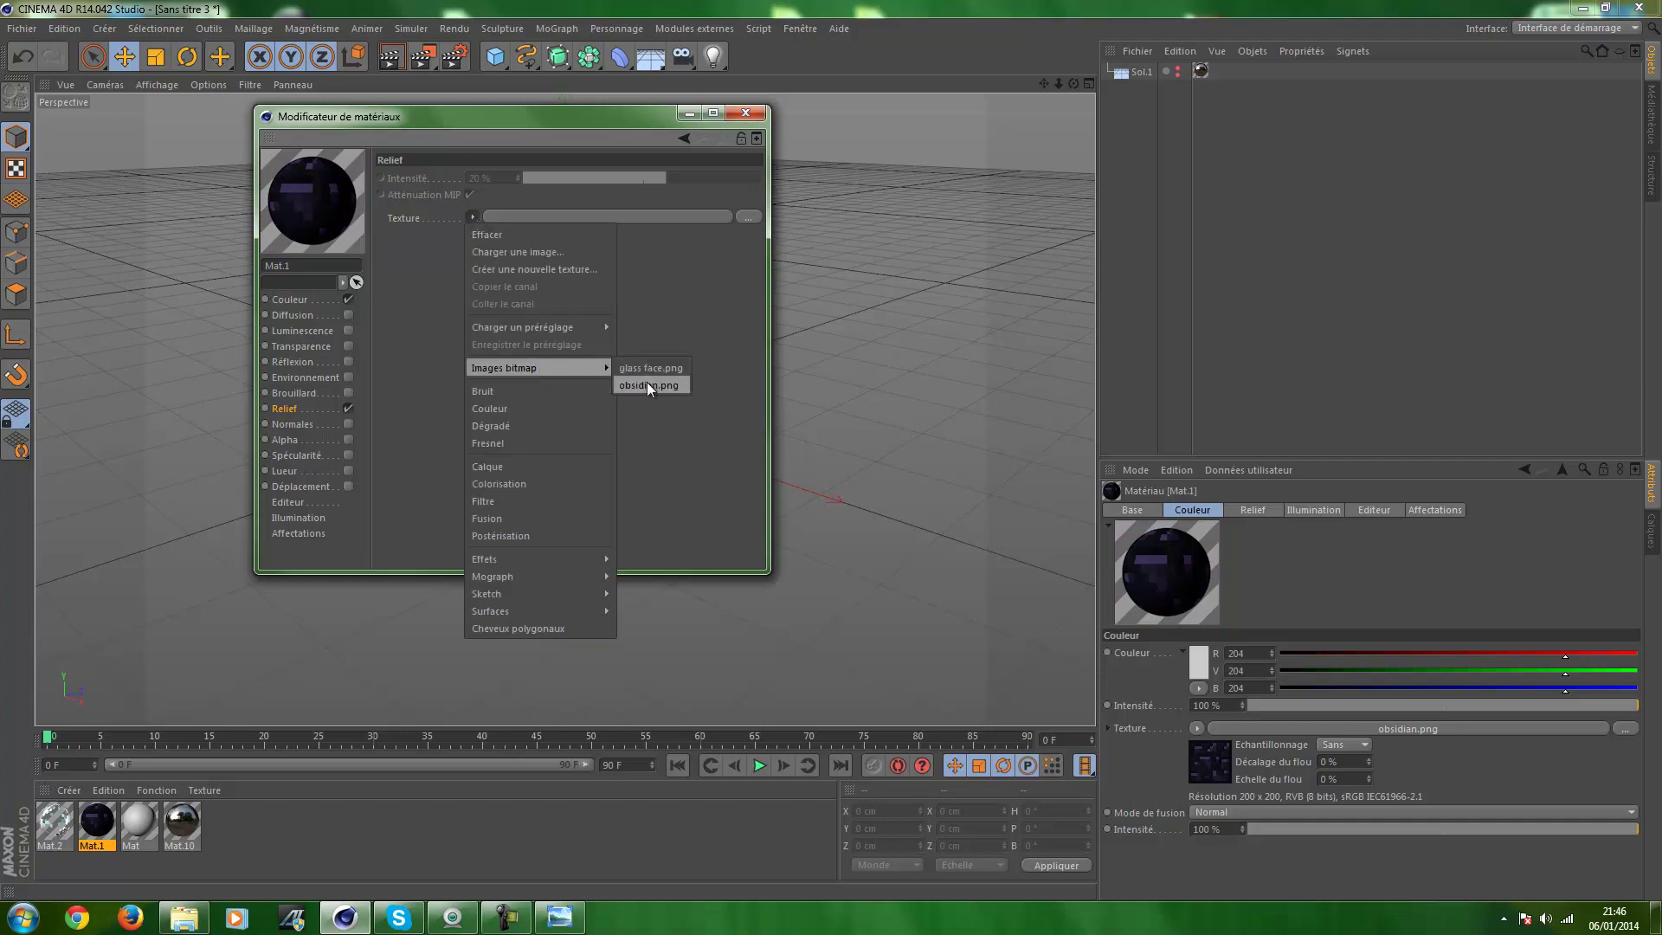
{"action": "left_click", "coordinate": [649, 385]}
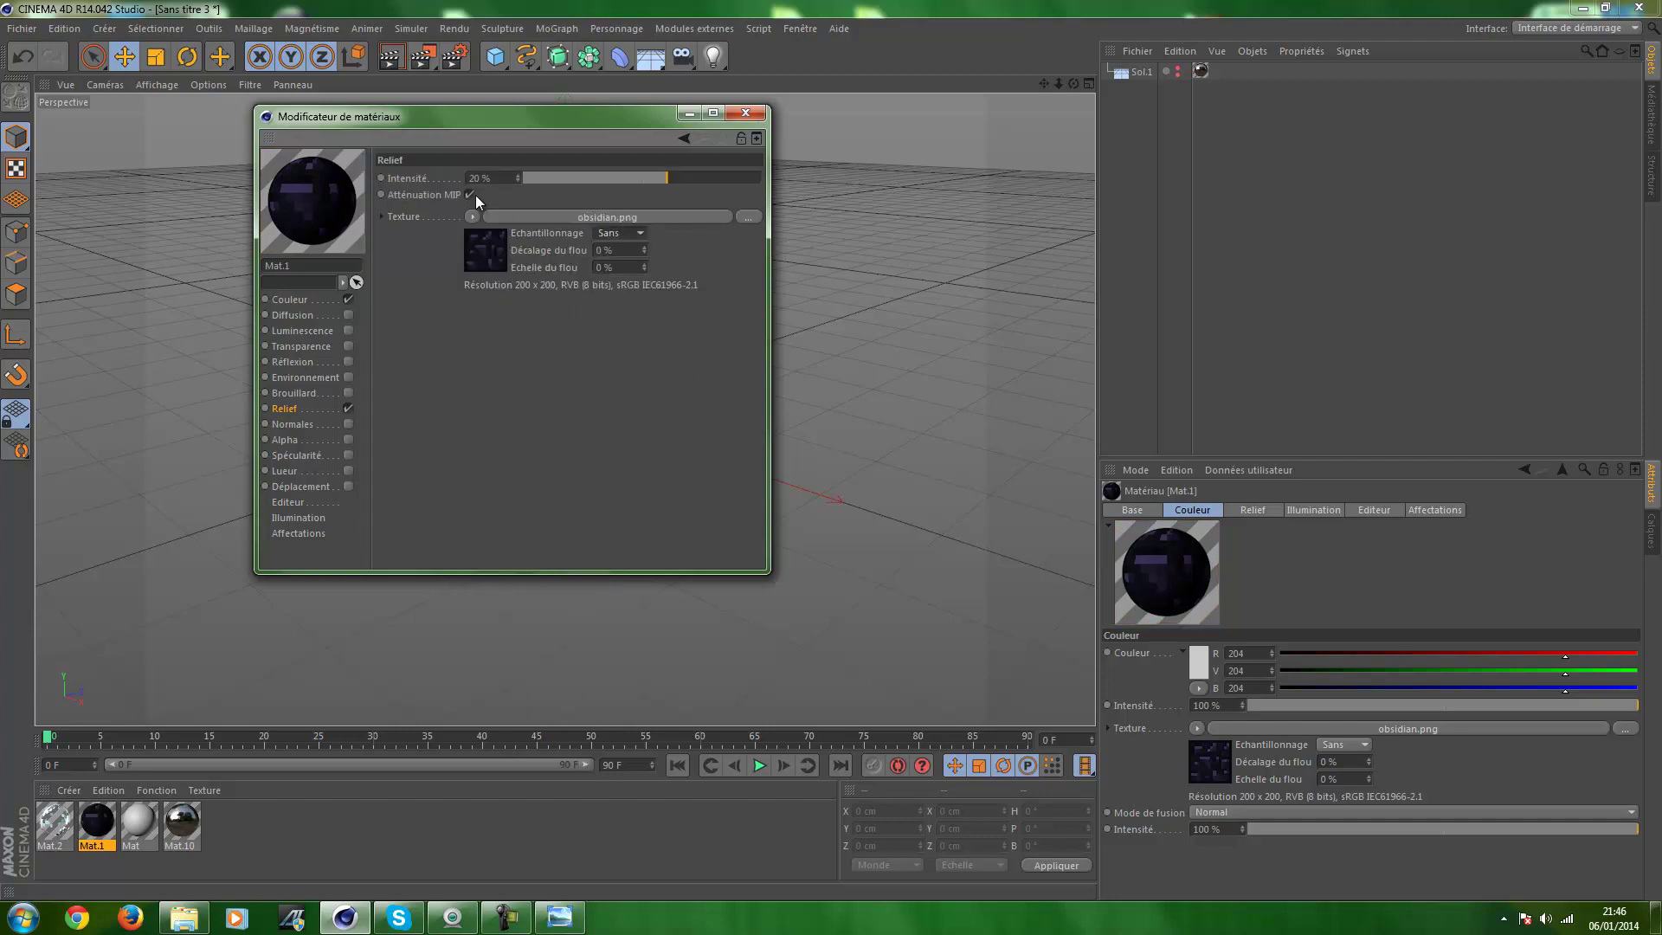
{"action": "left_click", "coordinate": [746, 113]}
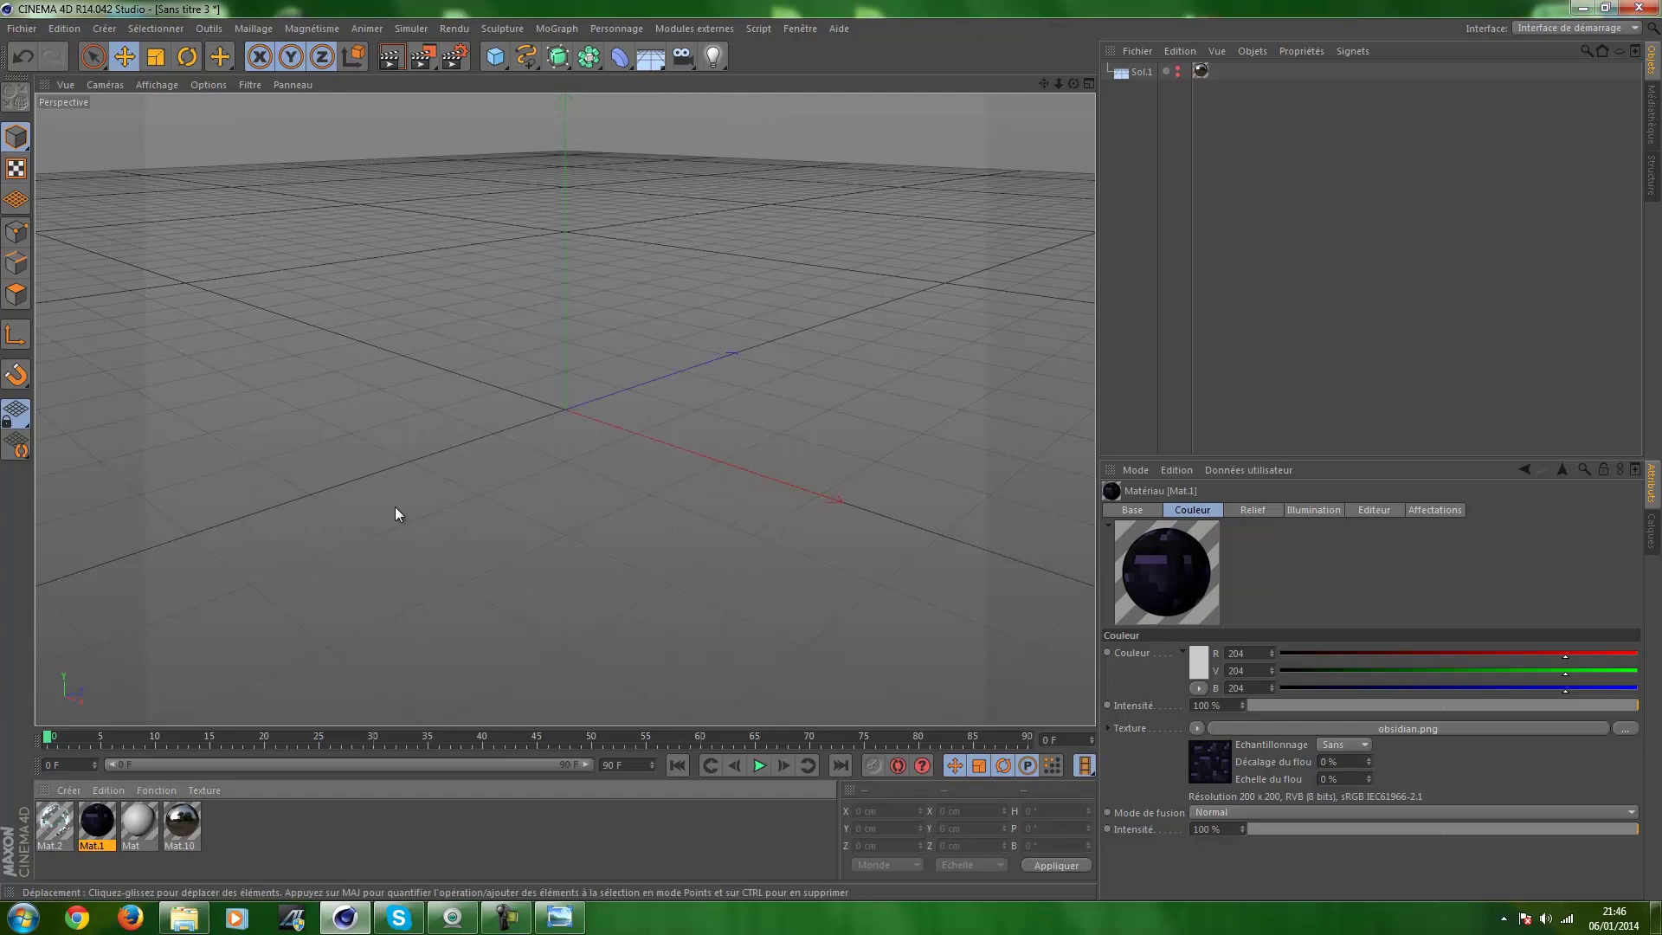
Give Mat the beacon.png colour texture with specular off, then show the beacon screenshot
{"action": "double_click", "coordinate": [136, 818]}
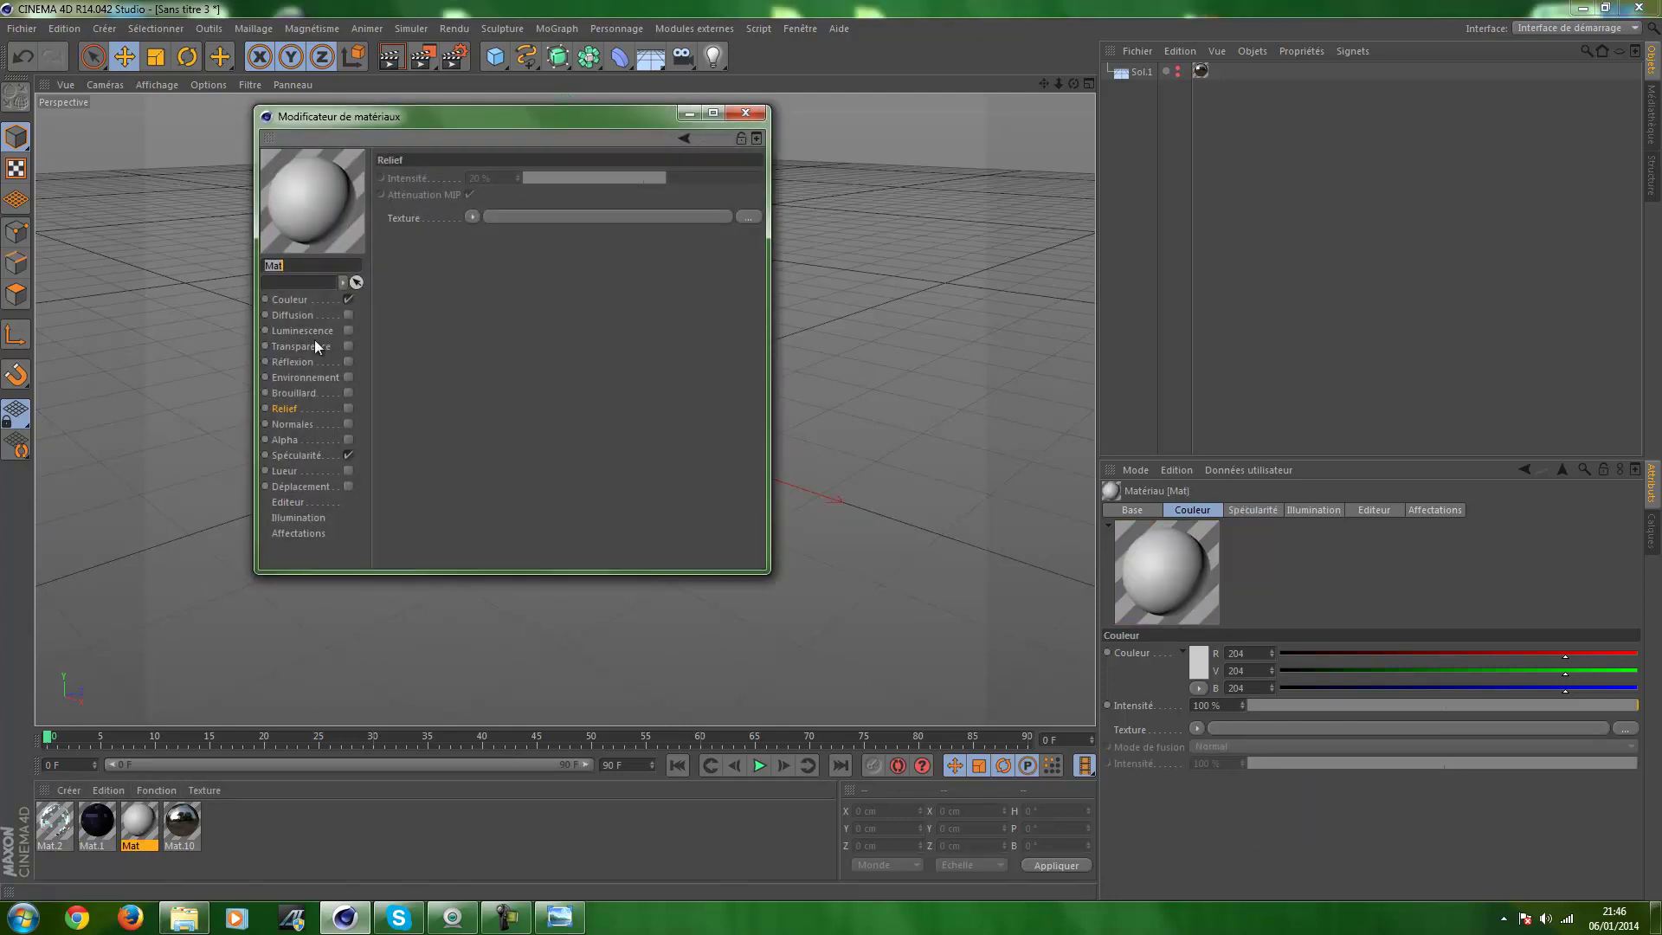
{"action": "left_click", "coordinate": [294, 300]}
{"action": "left_click", "coordinate": [468, 252]}
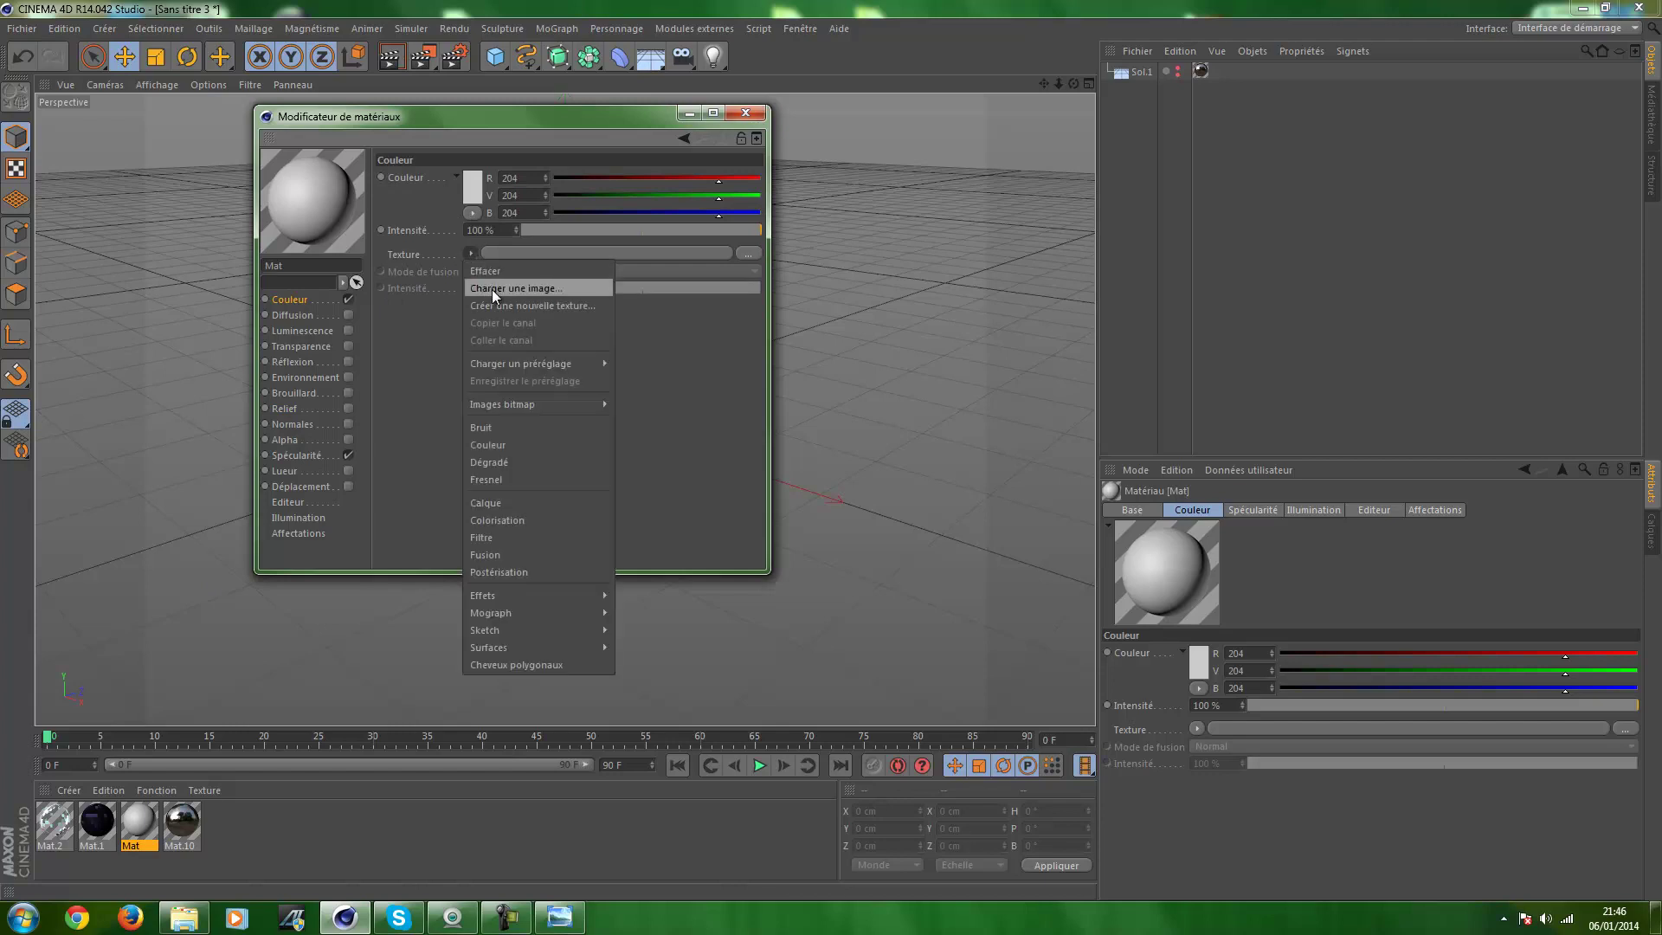
{"action": "left_click", "coordinate": [492, 290]}
{"action": "double_click", "coordinate": [852, 368]}
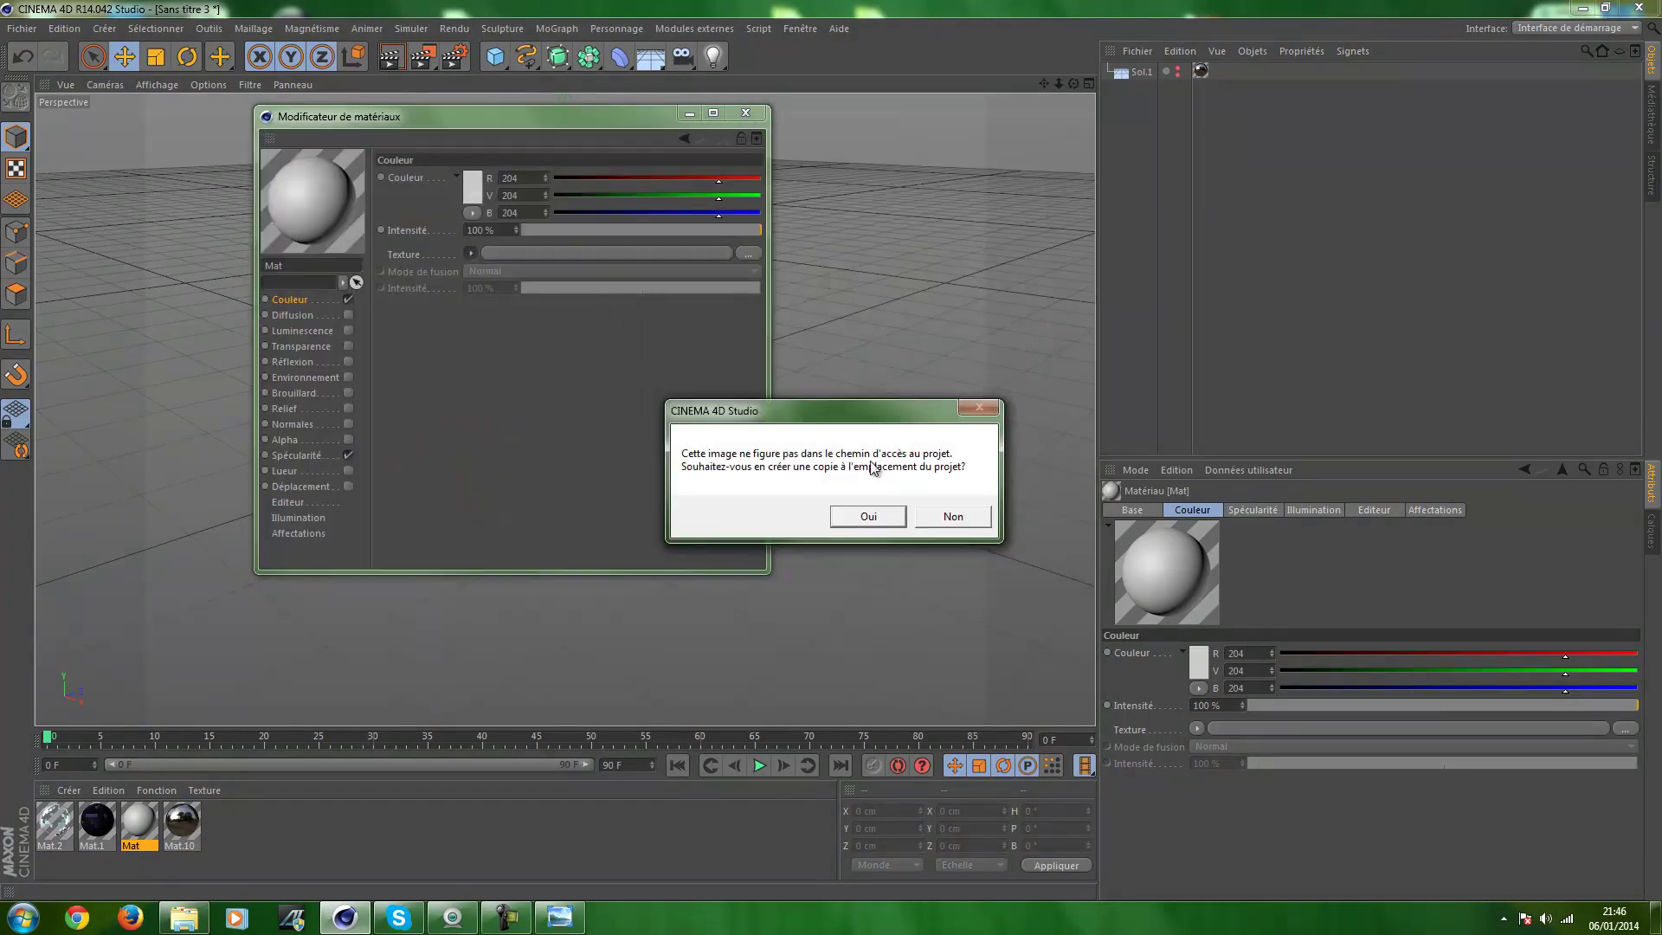
{"action": "left_click", "coordinate": [868, 517]}
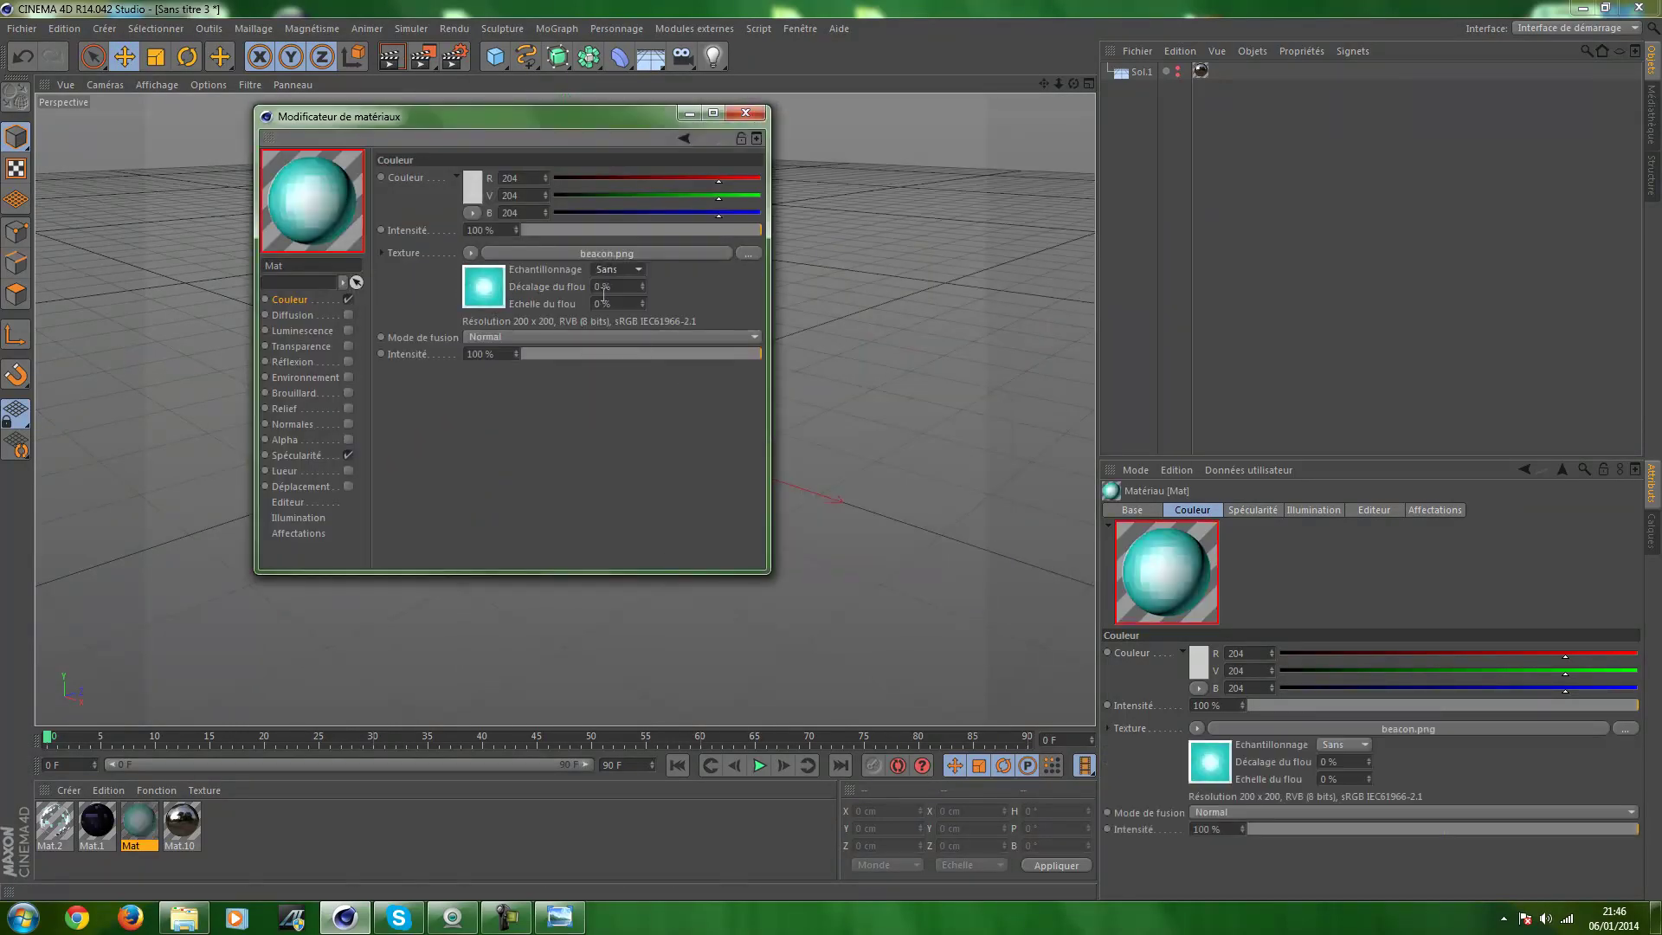
{"action": "left_click", "coordinate": [348, 452]}
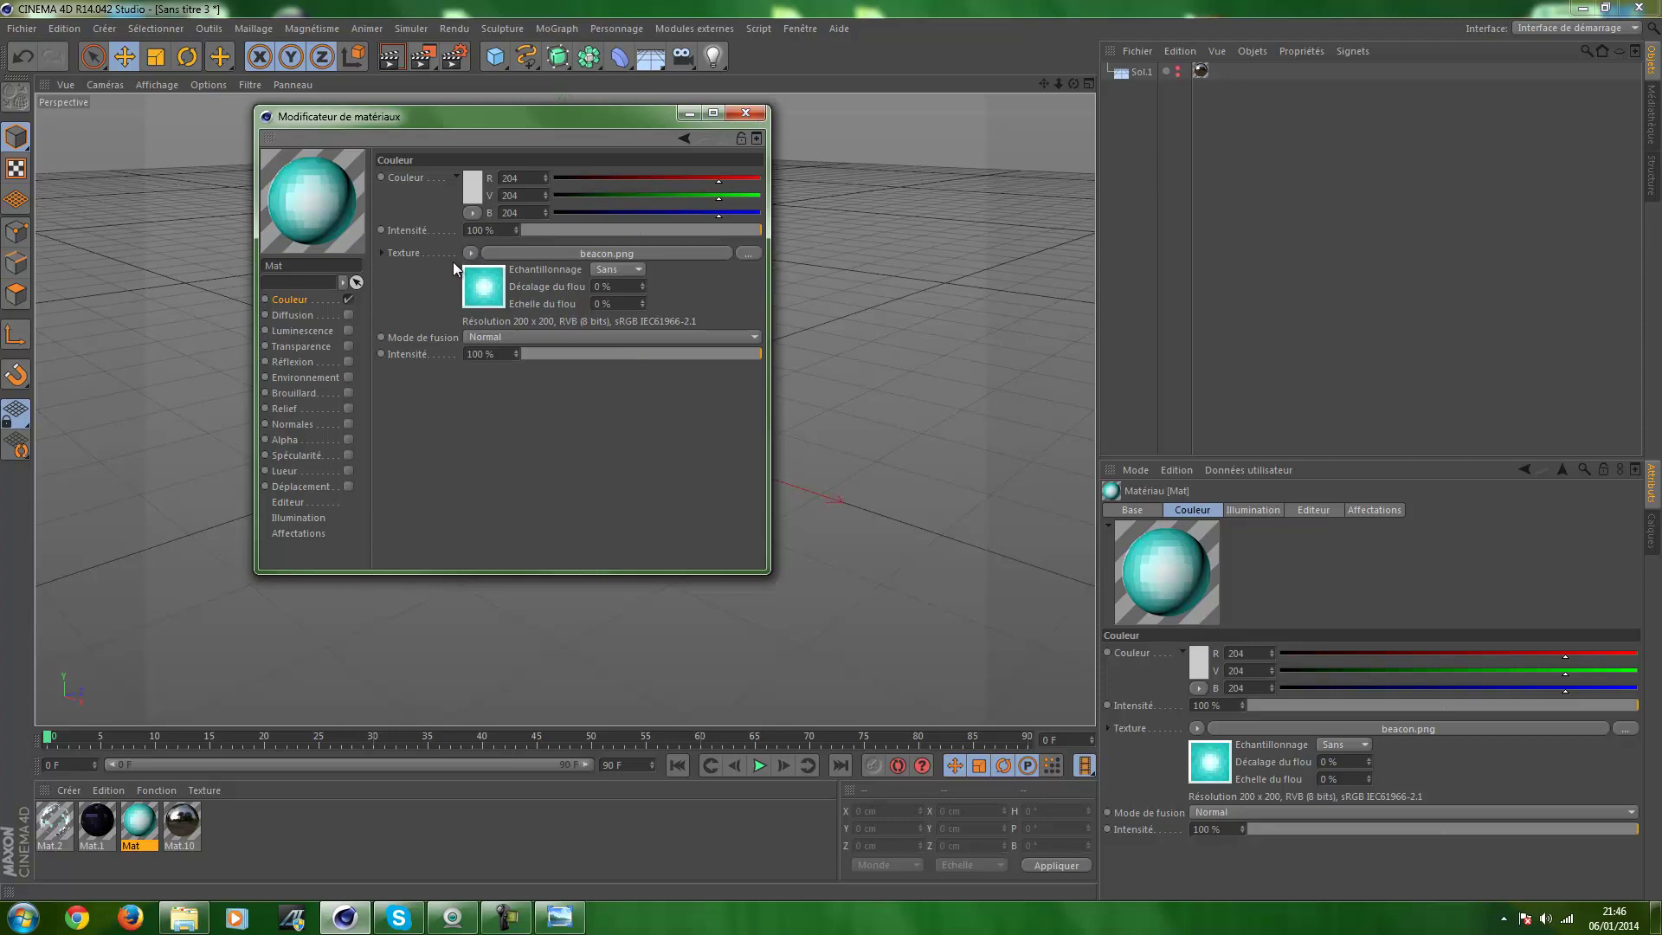
{"action": "left_click", "coordinate": [561, 917]}
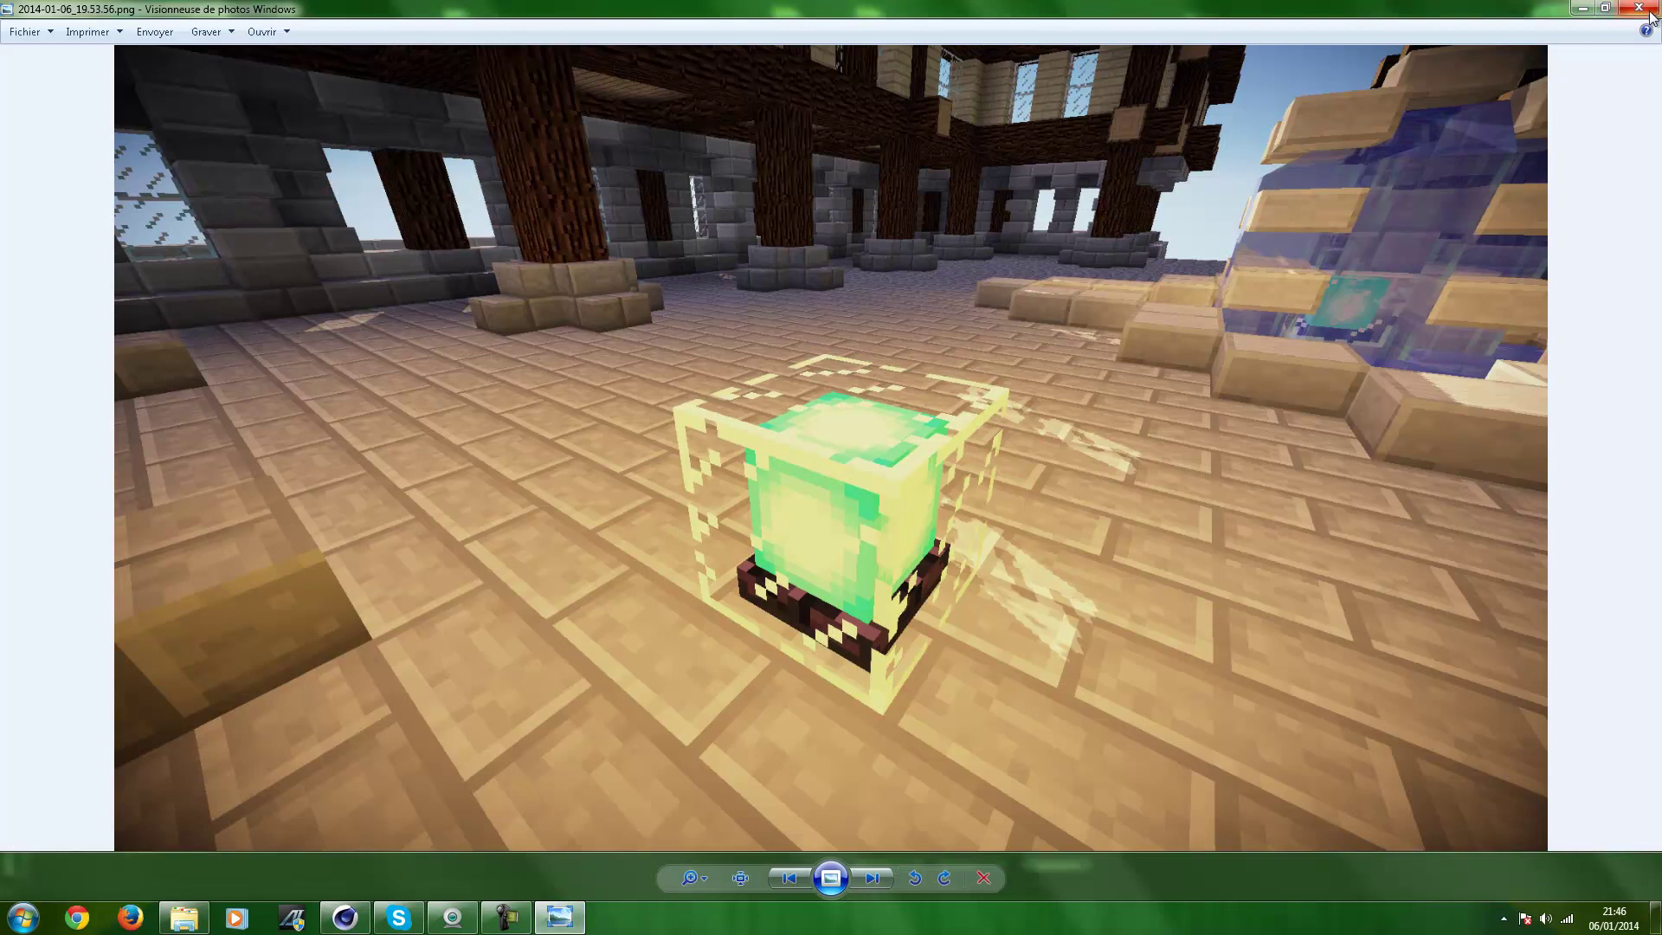
Close the Minecraft beacon screenshot to return to Mat's beacon.png colour settings
{"action": "left_click", "coordinate": [1583, 7]}
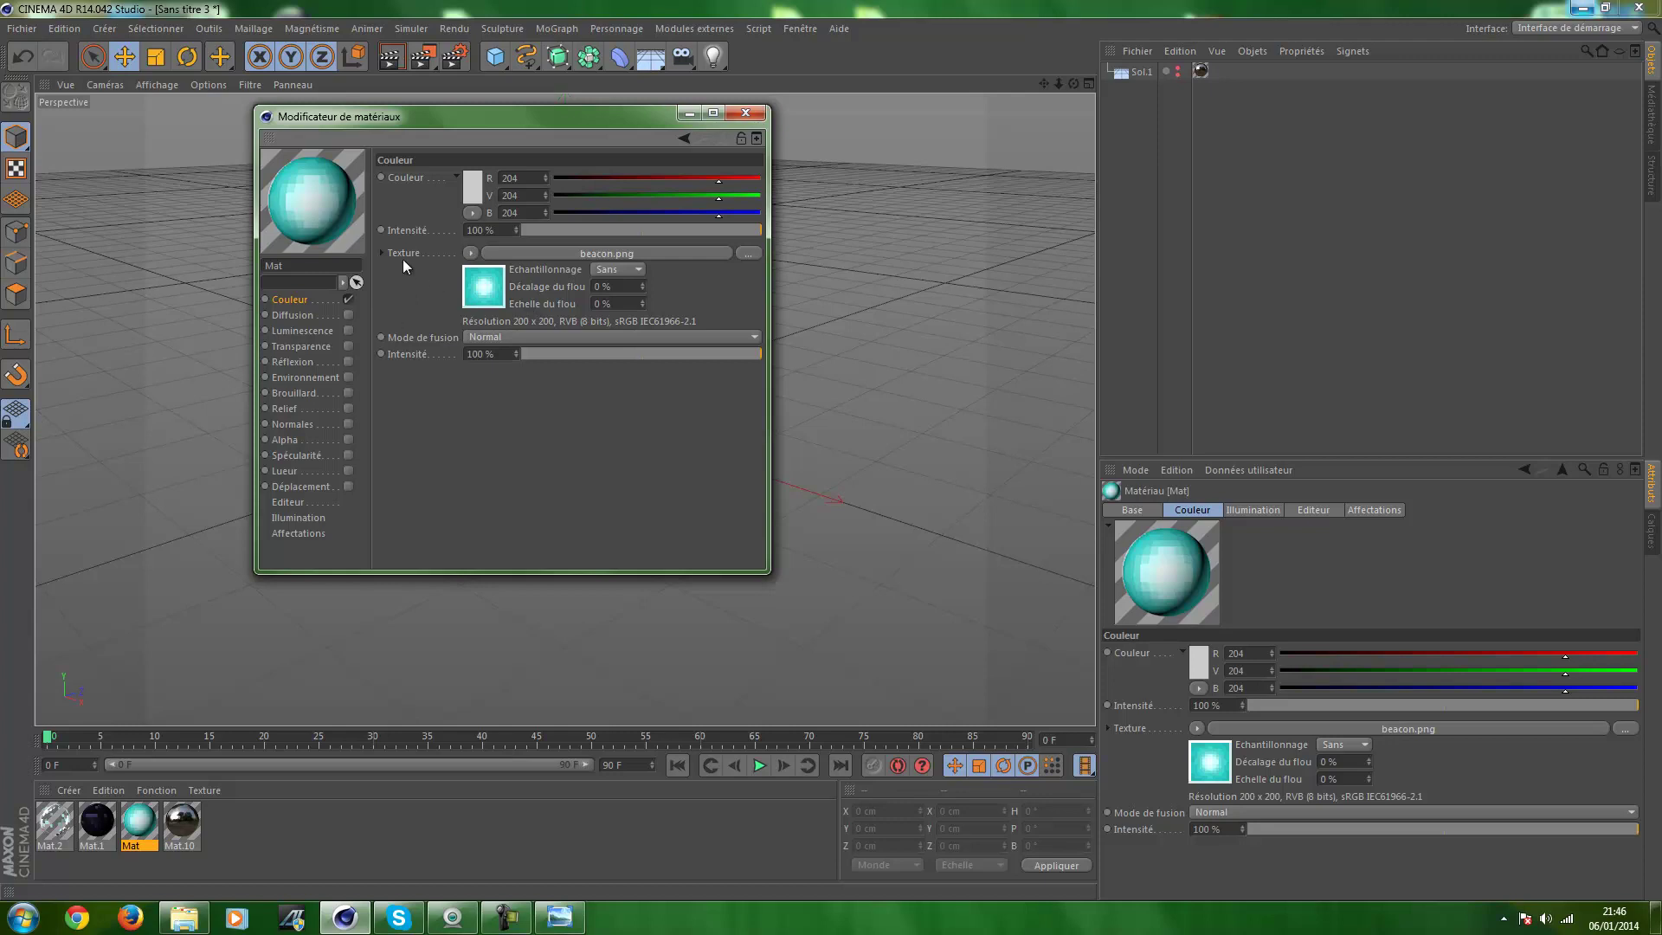
Enable Luminescence on Mat with beacon.png texture, Sans sampling and 44% intensity
{"action": "left_click", "coordinate": [349, 330]}
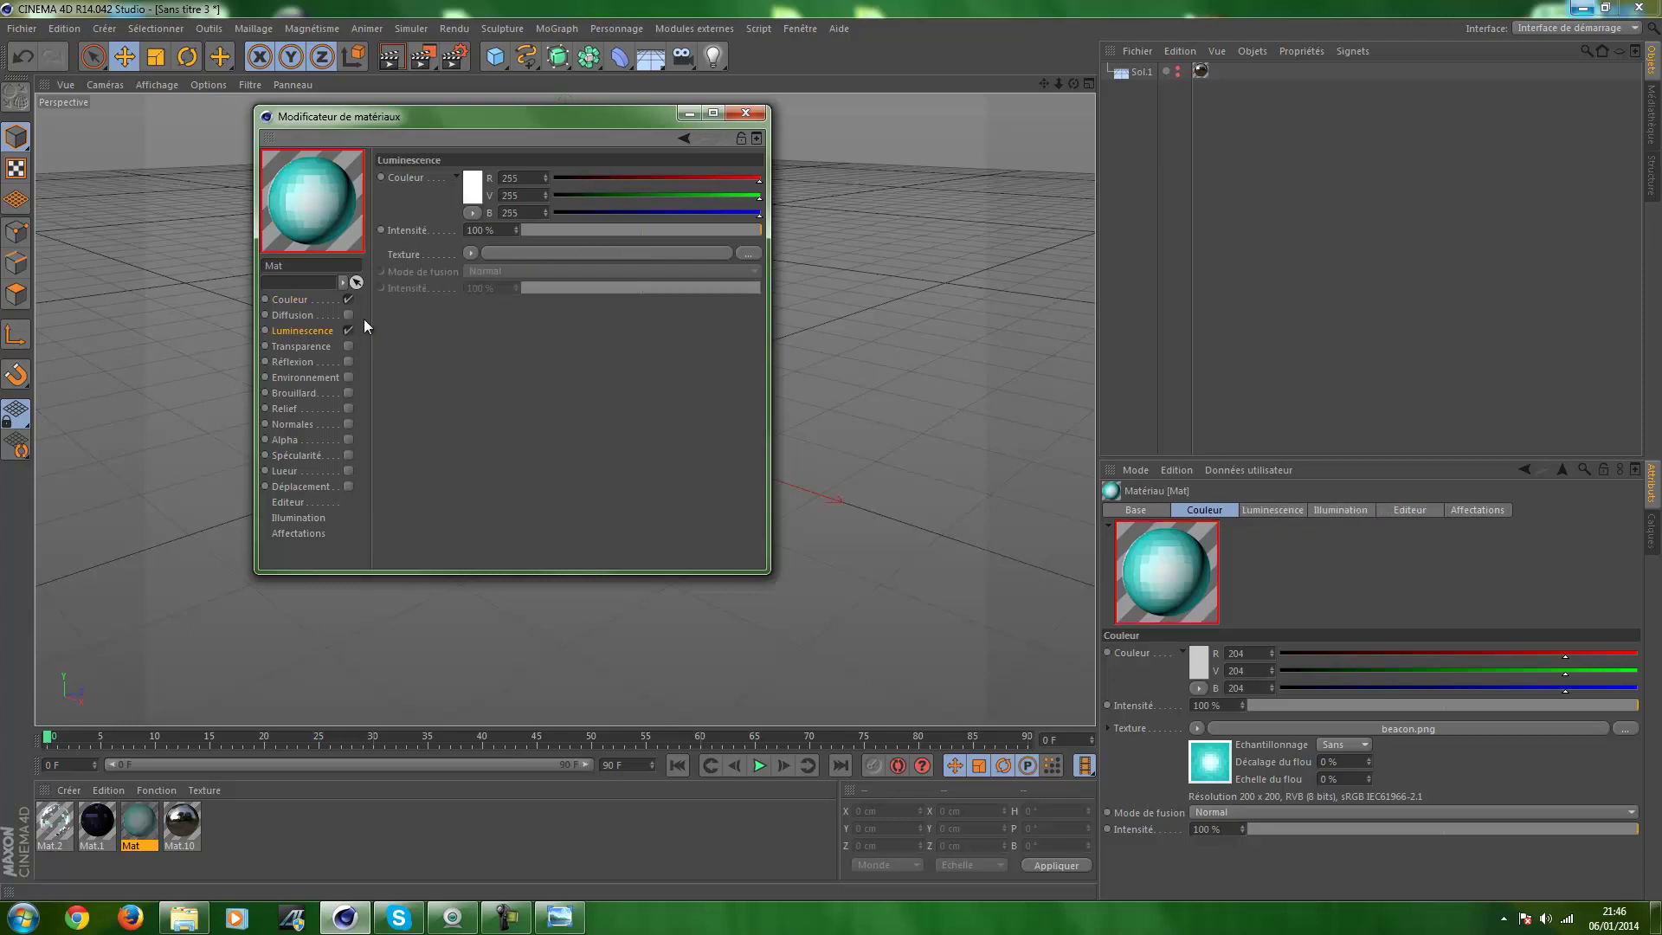
{"action": "left_click", "coordinate": [469, 254]}
{"action": "mouse_move", "coordinate": [521, 364]}
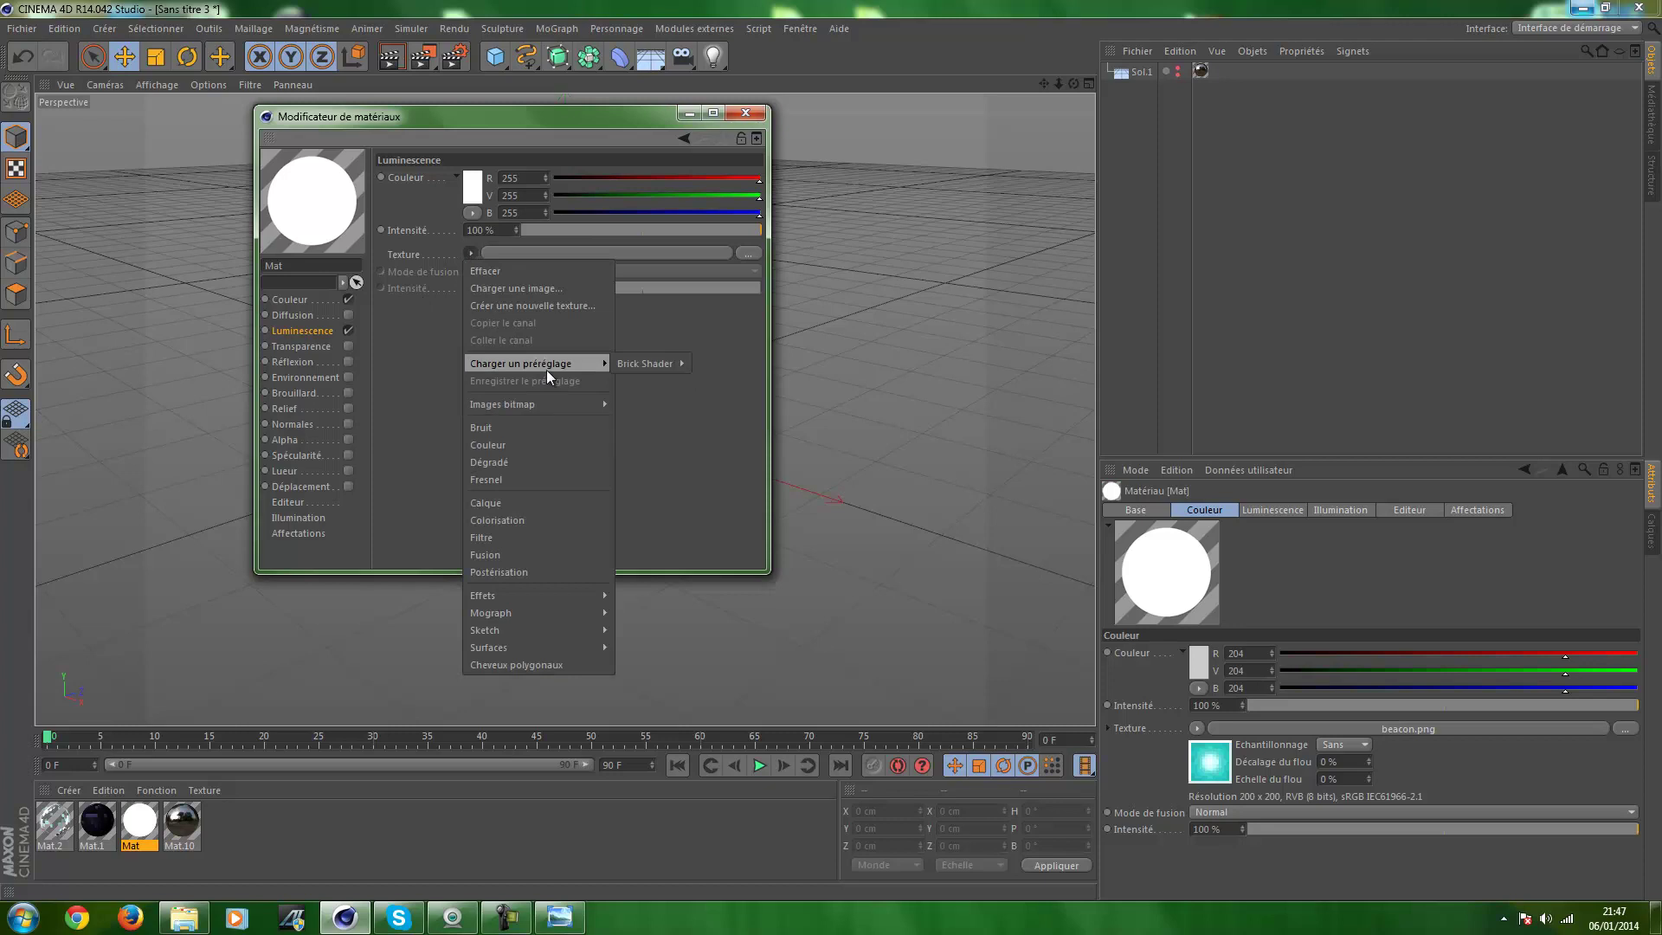
{"action": "left_click", "coordinate": [620, 400]}
{"action": "left_click", "coordinate": [621, 272]}
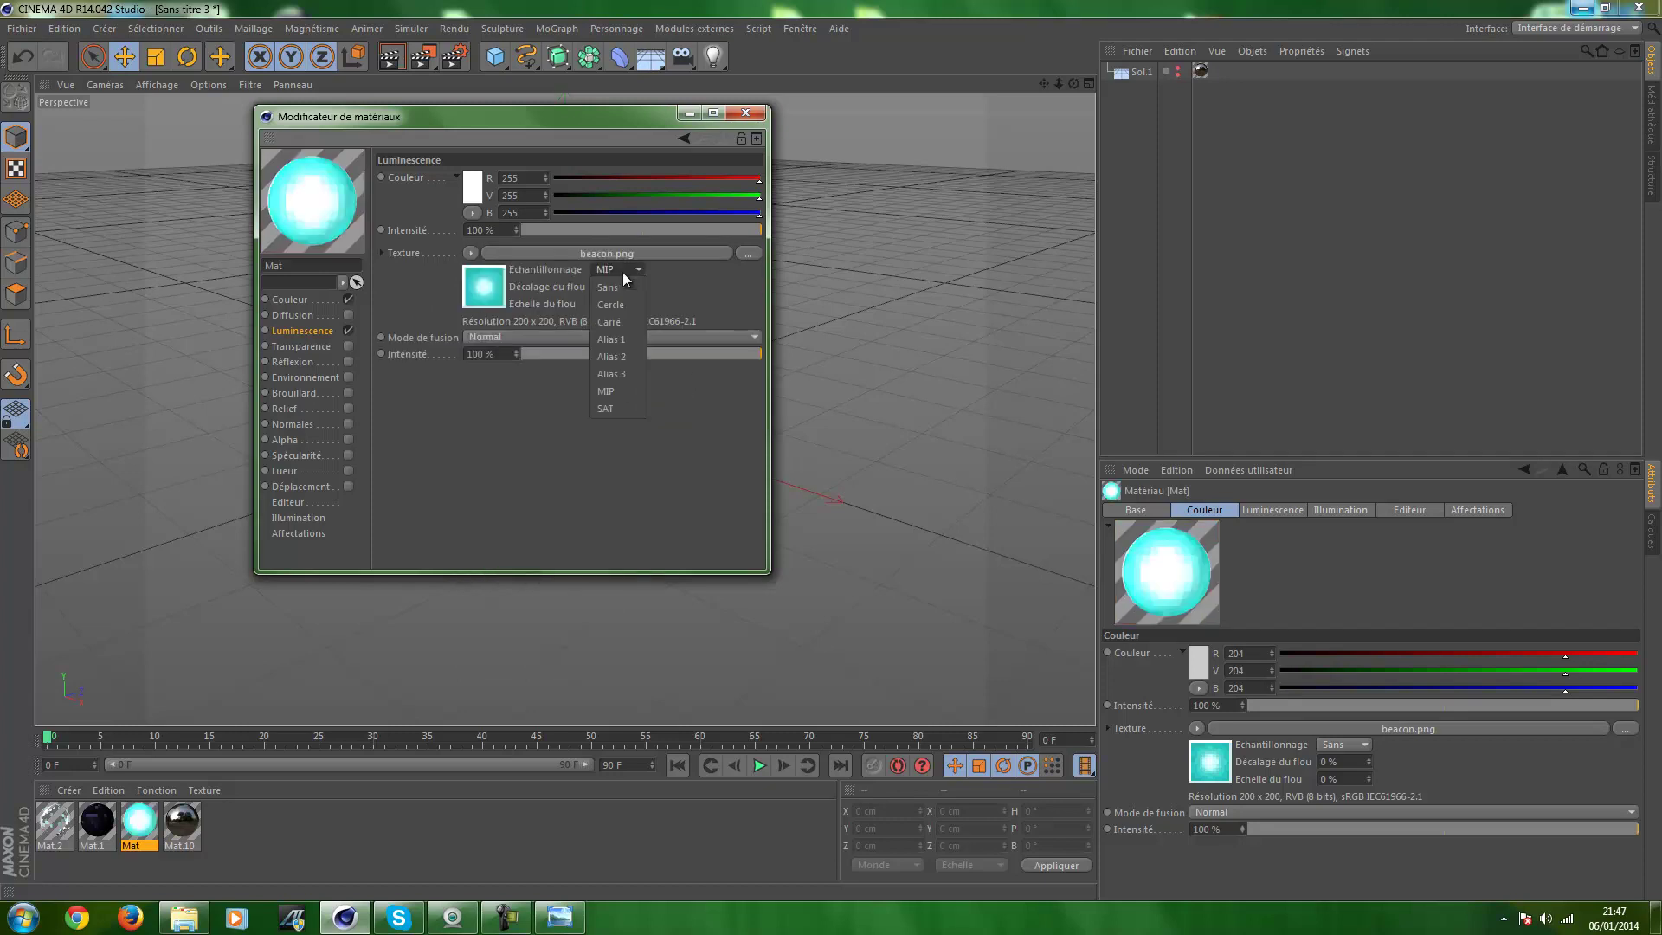
{"action": "double_click", "coordinate": [515, 229]}
{"action": "type", "text": "44"}
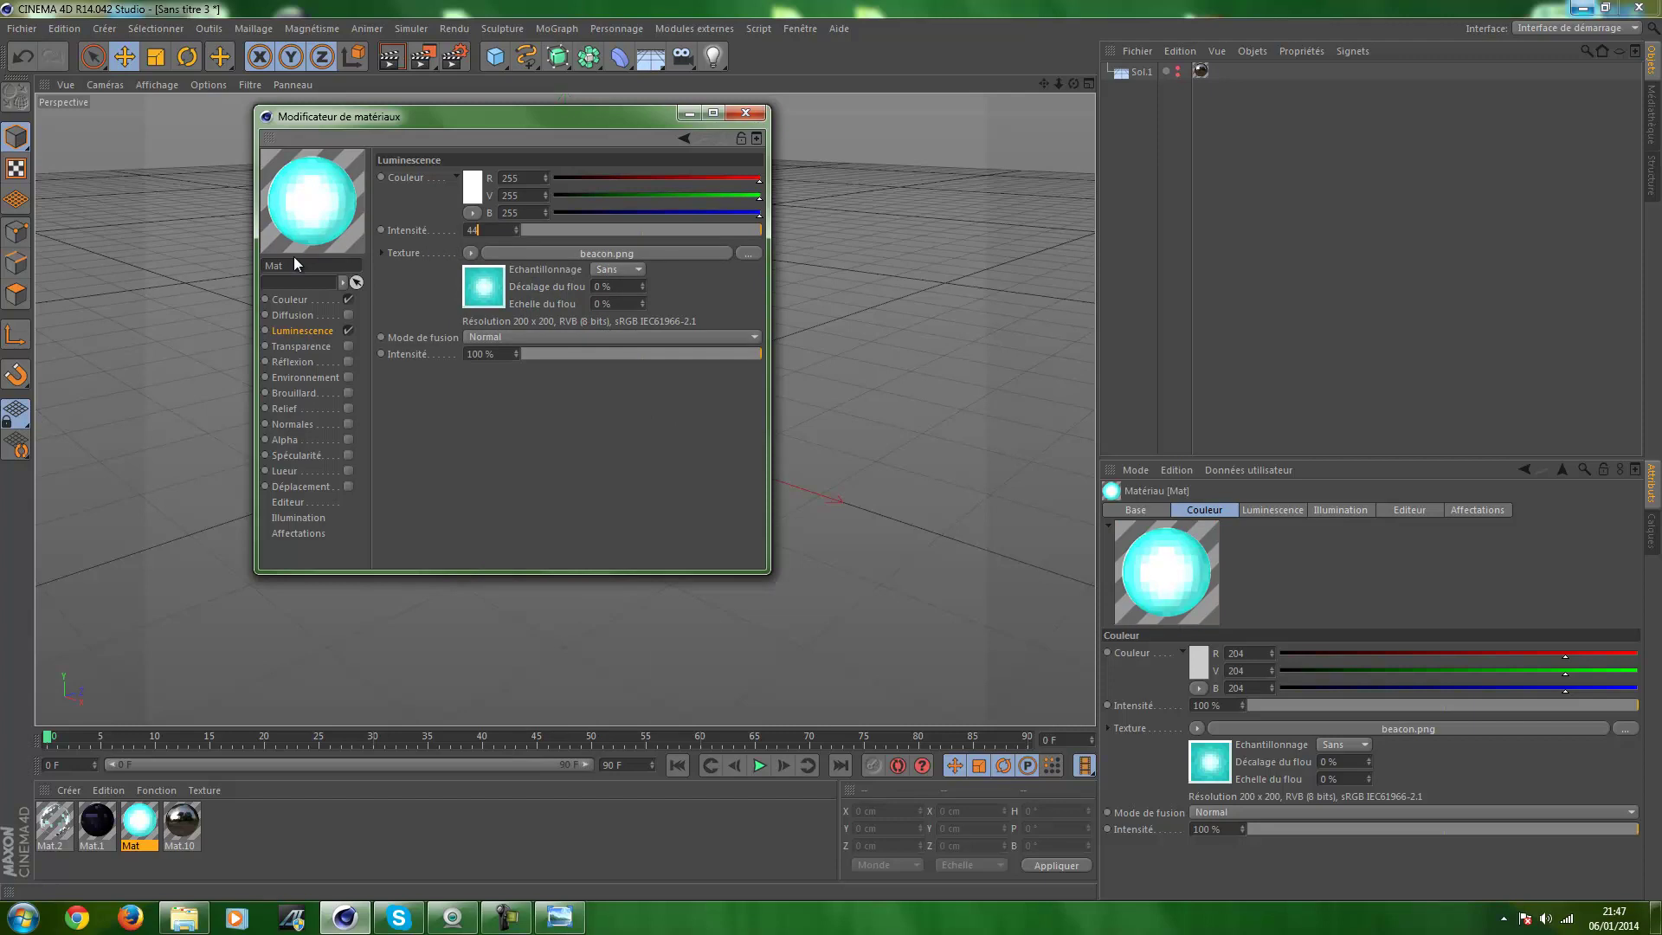
{"action": "key", "text": "Return"}
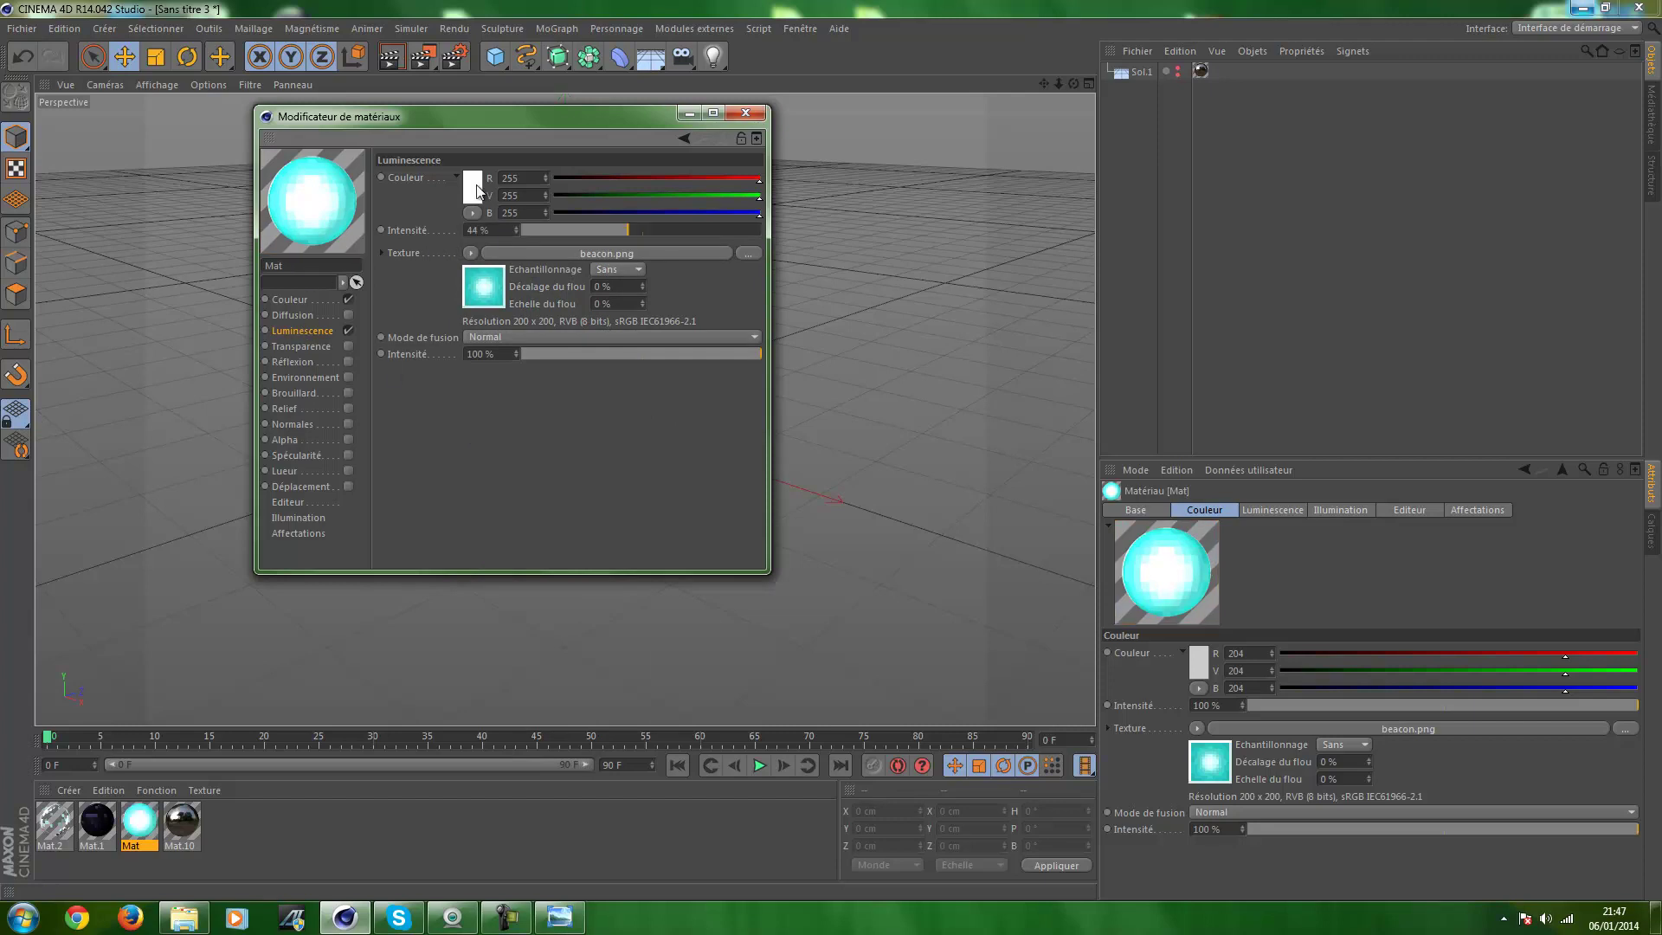
Set the luminance colour to light cyan RGB 179/255/249
{"action": "left_click", "coordinate": [476, 185]}
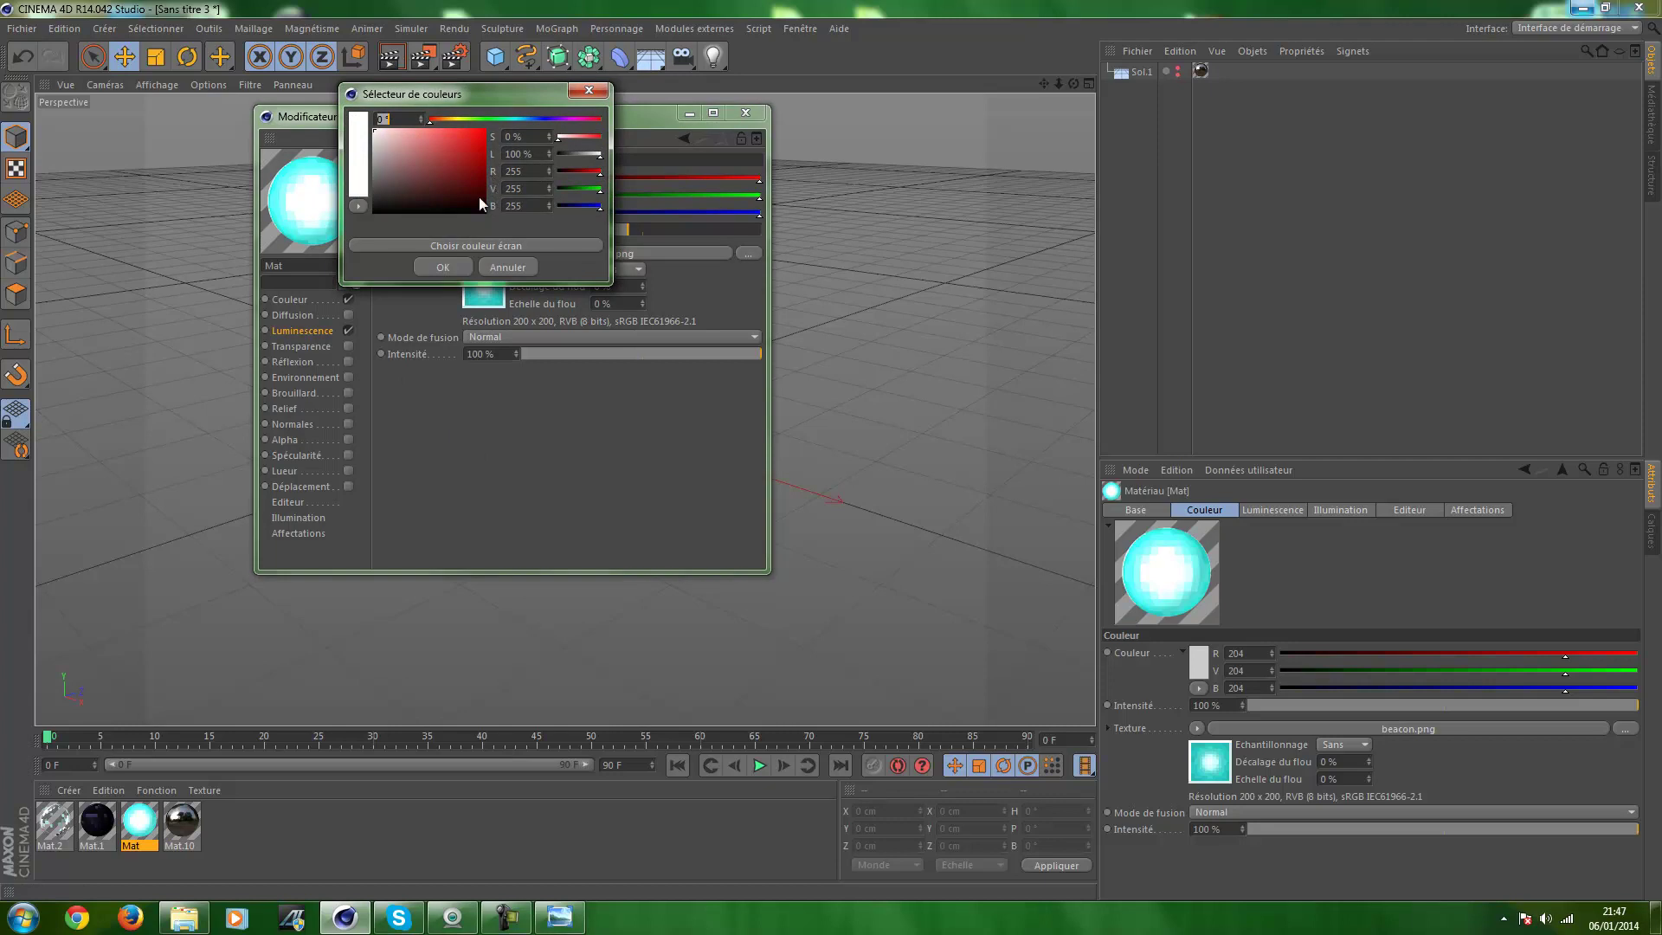
{"action": "left_click", "coordinate": [519, 139]}
{"action": "type", "text": "29,771"}
{"action": "key", "text": "Tab"}
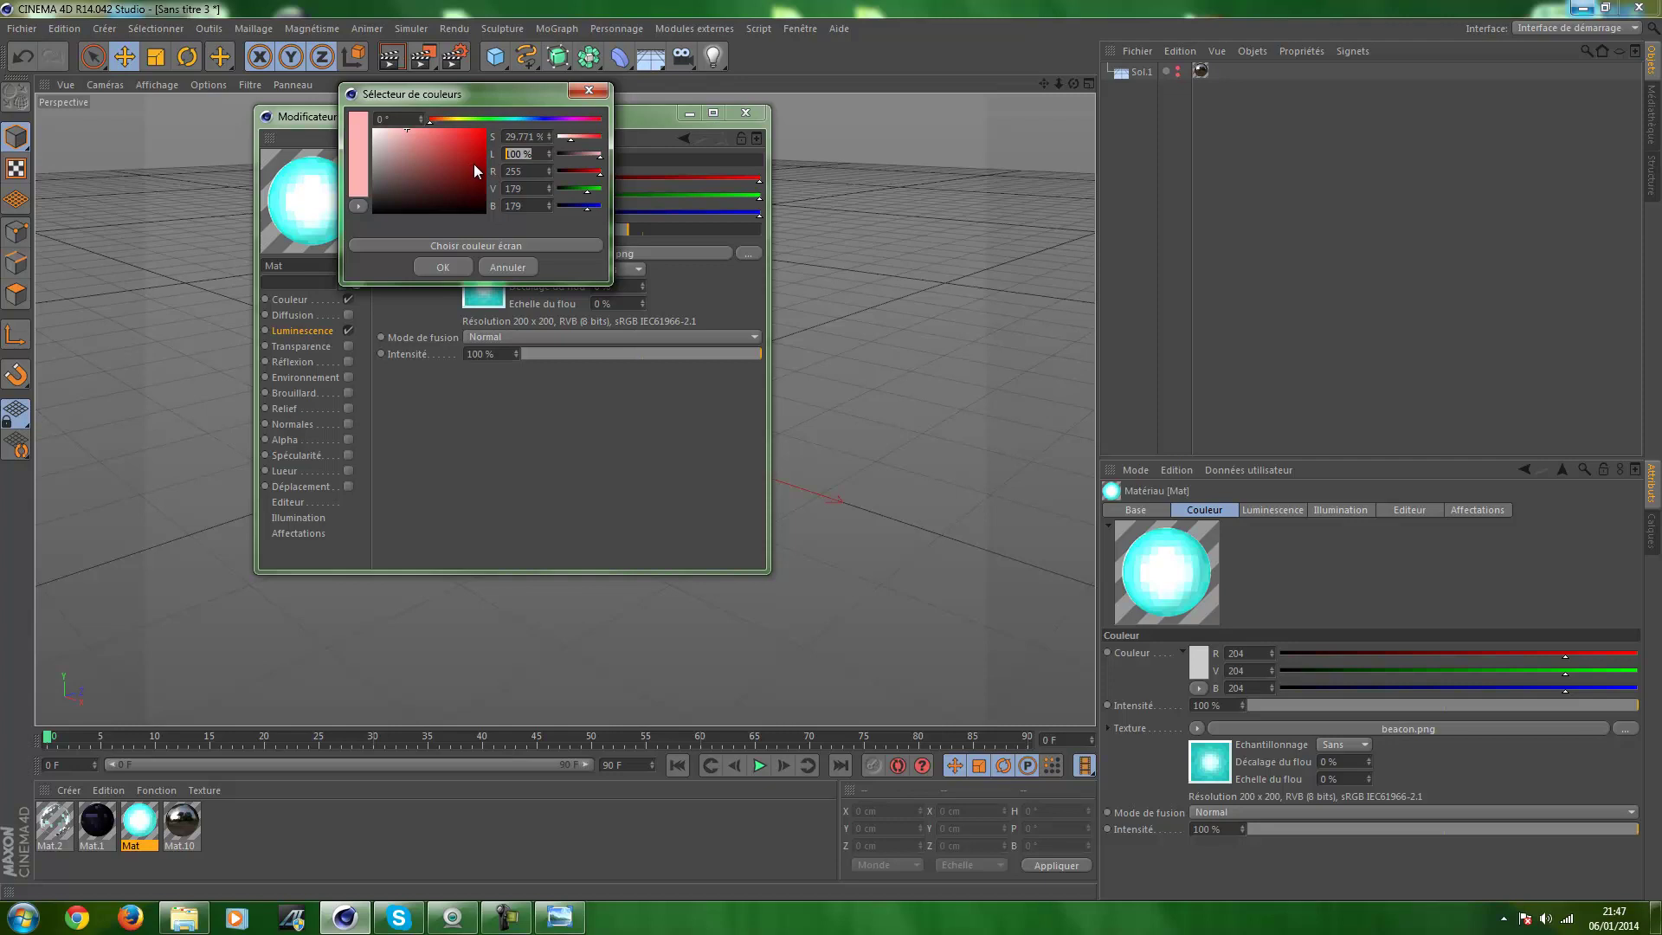
{"action": "key", "text": "Tab"}
{"action": "type", "text": "179"}
{"action": "key", "text": "Tab"}
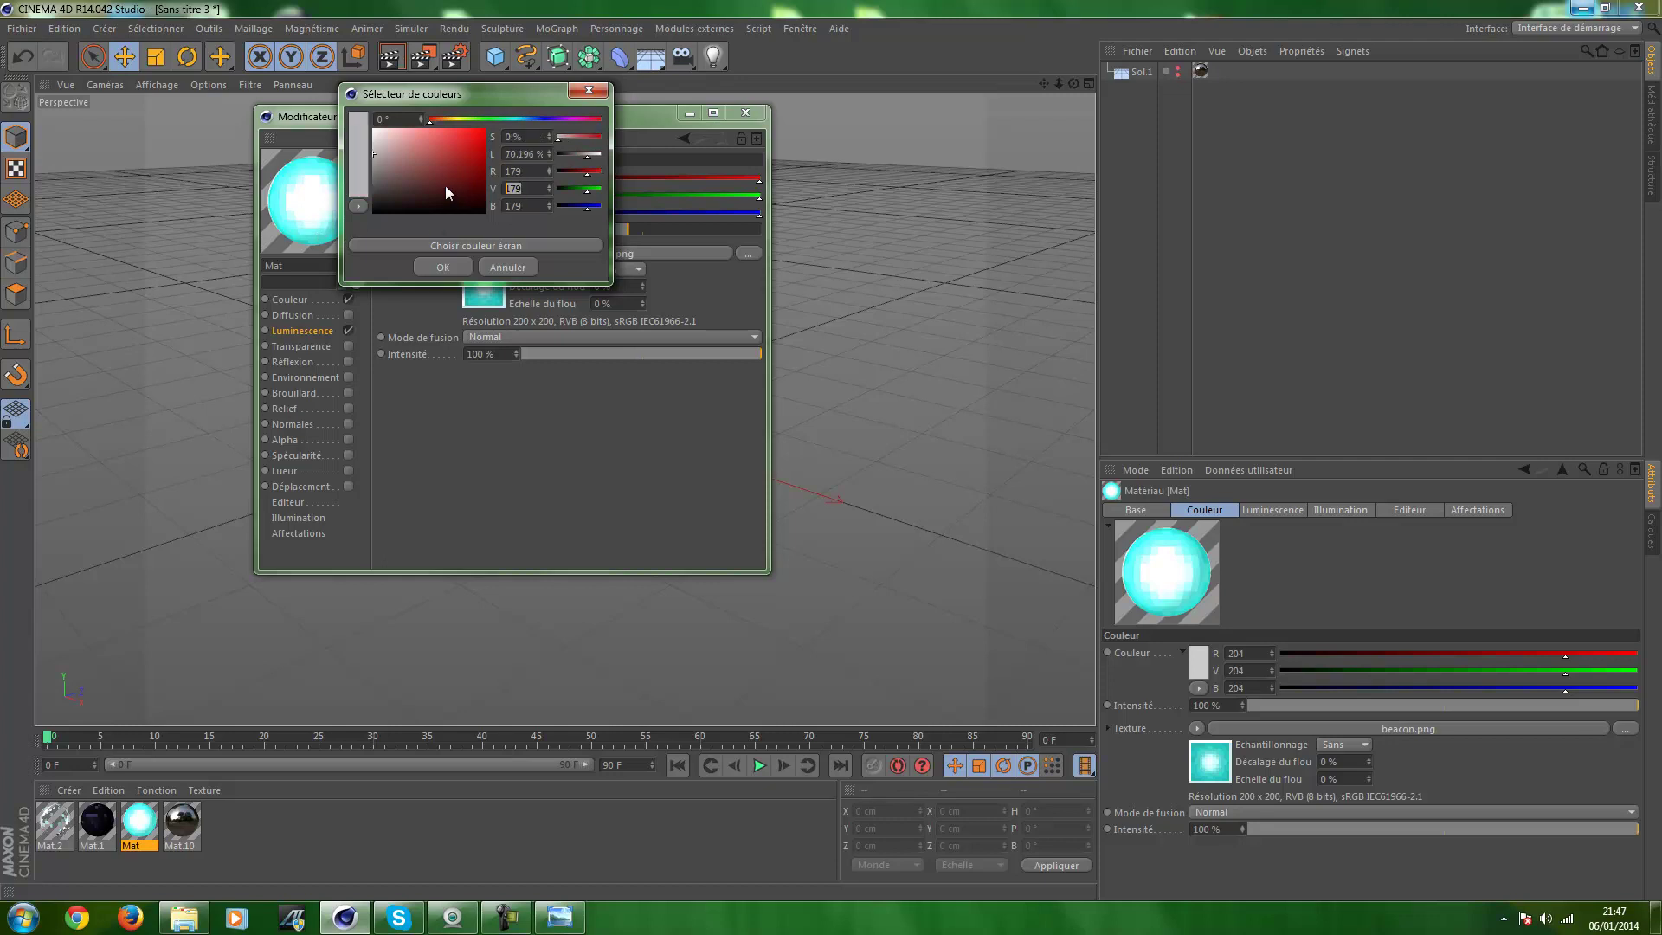
{"action": "type", "text": "255"}
{"action": "key", "text": "Tab"}
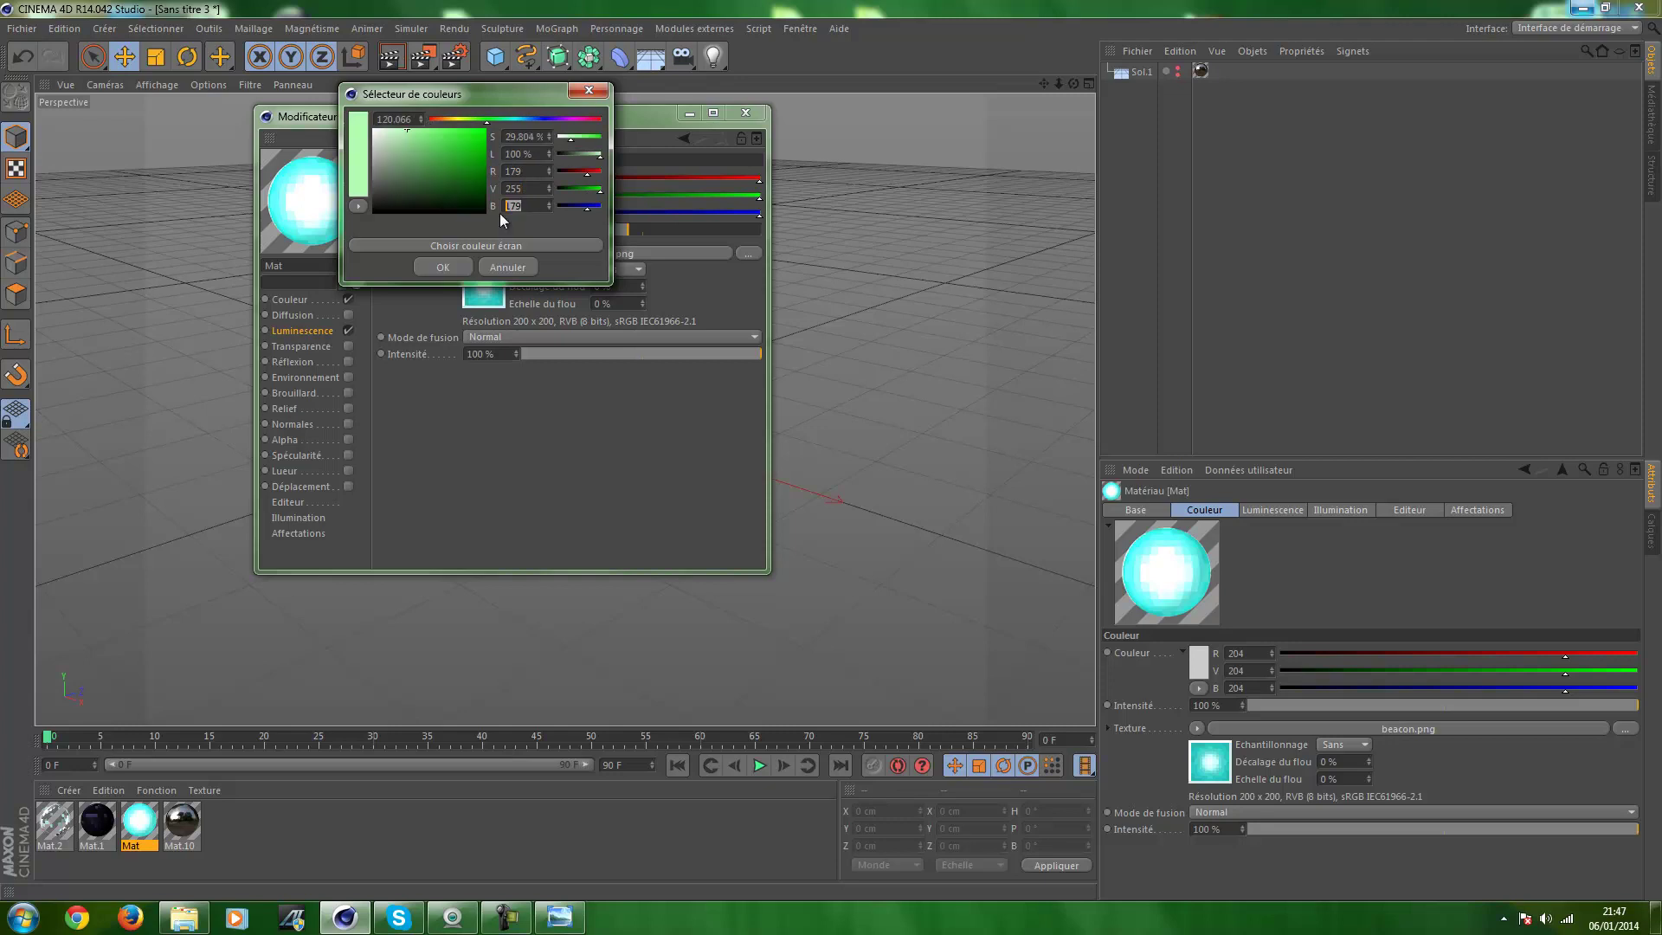
{"action": "type", "text": "249"}
{"action": "key", "text": "Tab"}
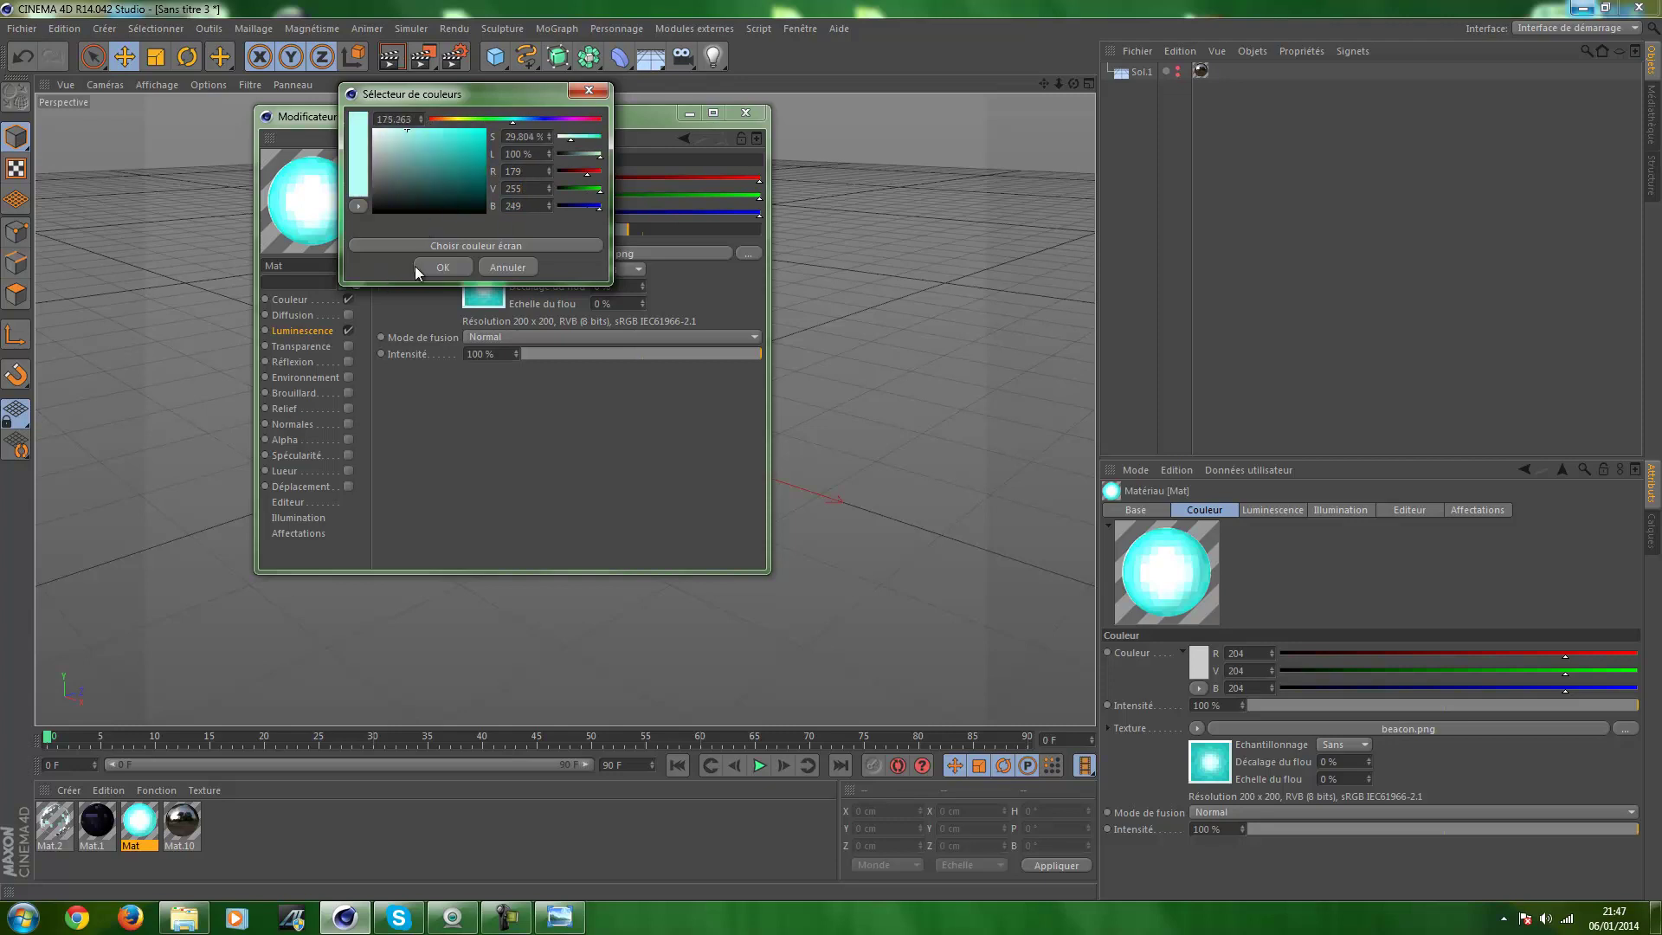
{"action": "left_click", "coordinate": [422, 266]}
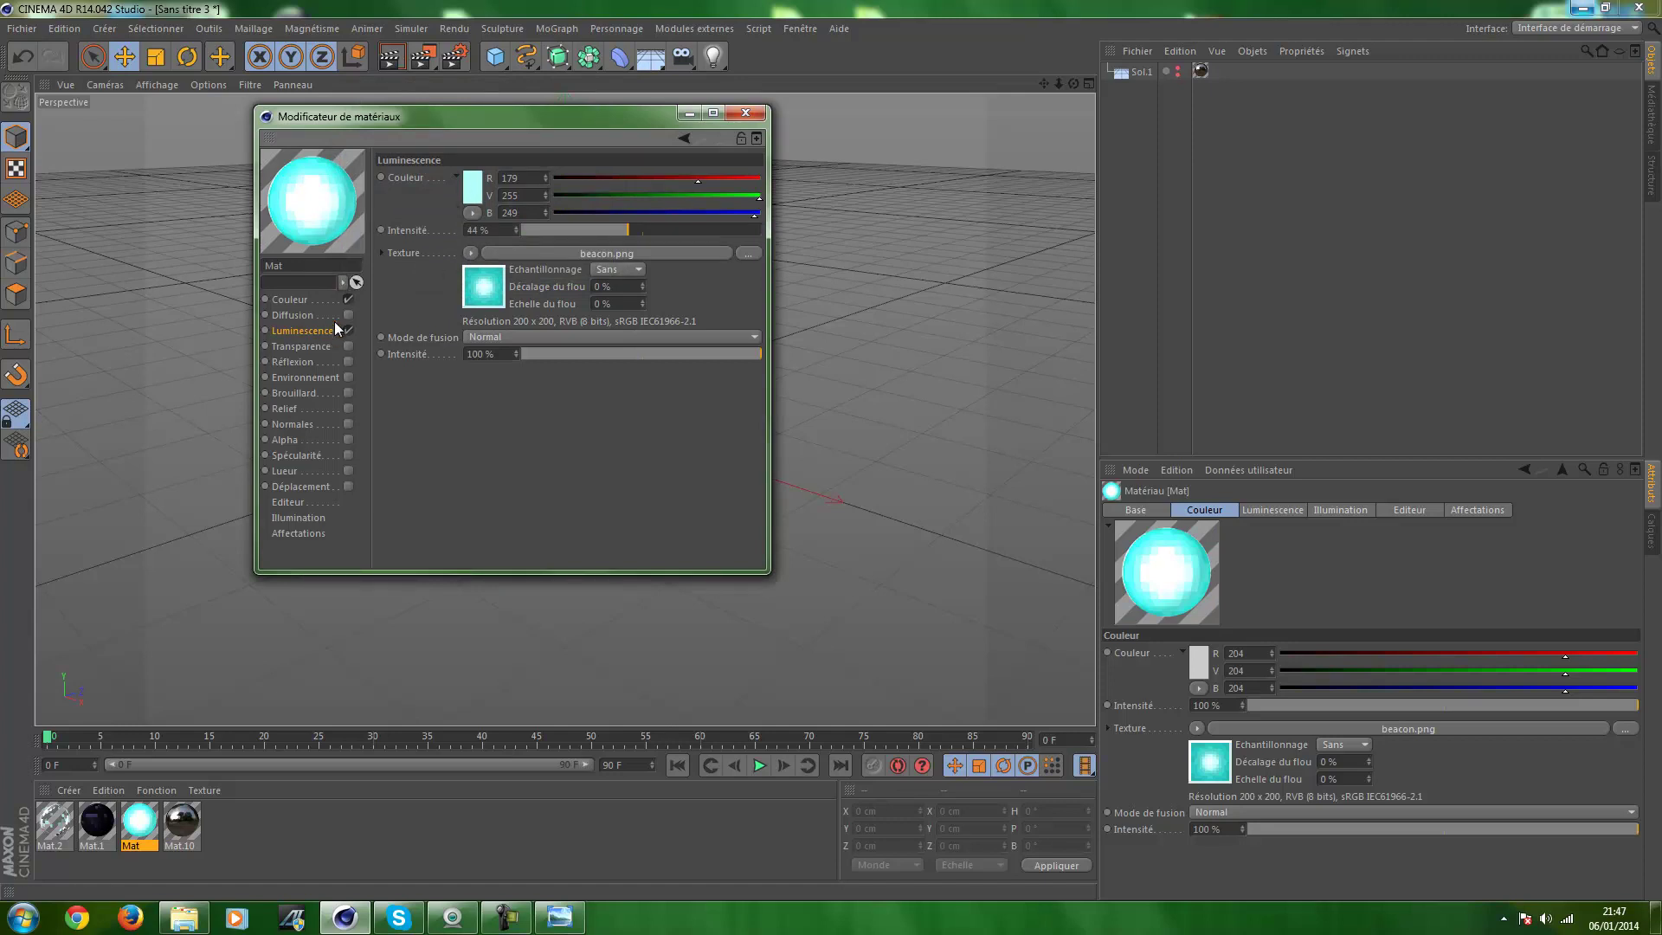
Re-enable specular on Mat and turn on Glow at 85% without the material colour
{"action": "left_click", "coordinate": [347, 408]}
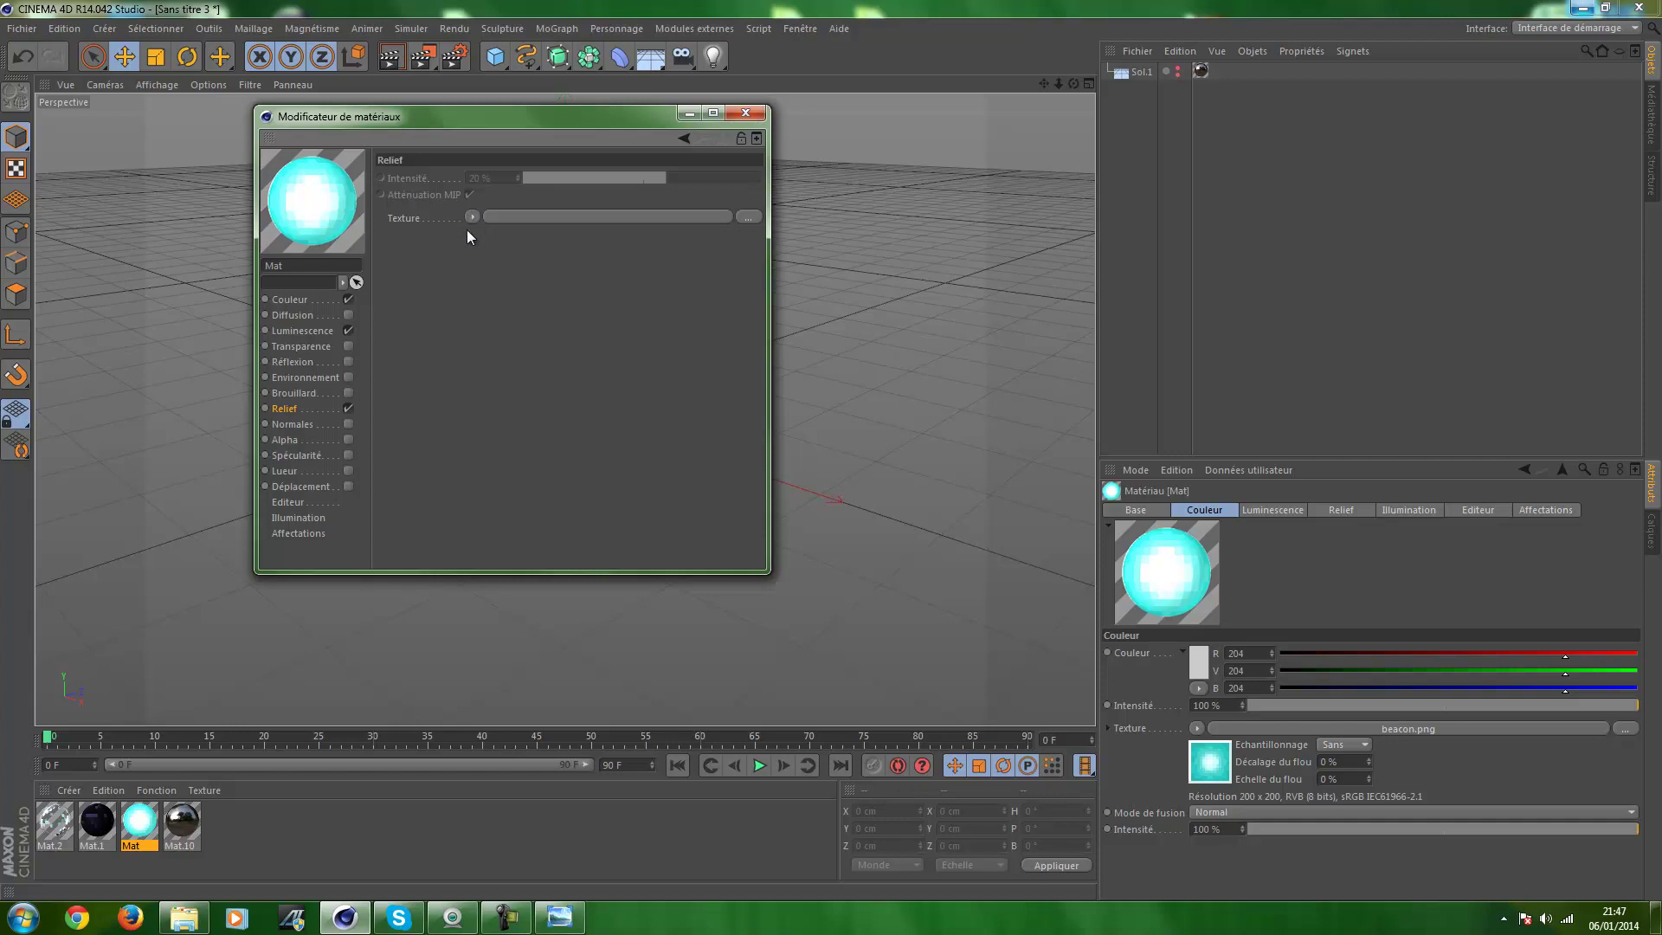
{"action": "left_click", "coordinate": [348, 408]}
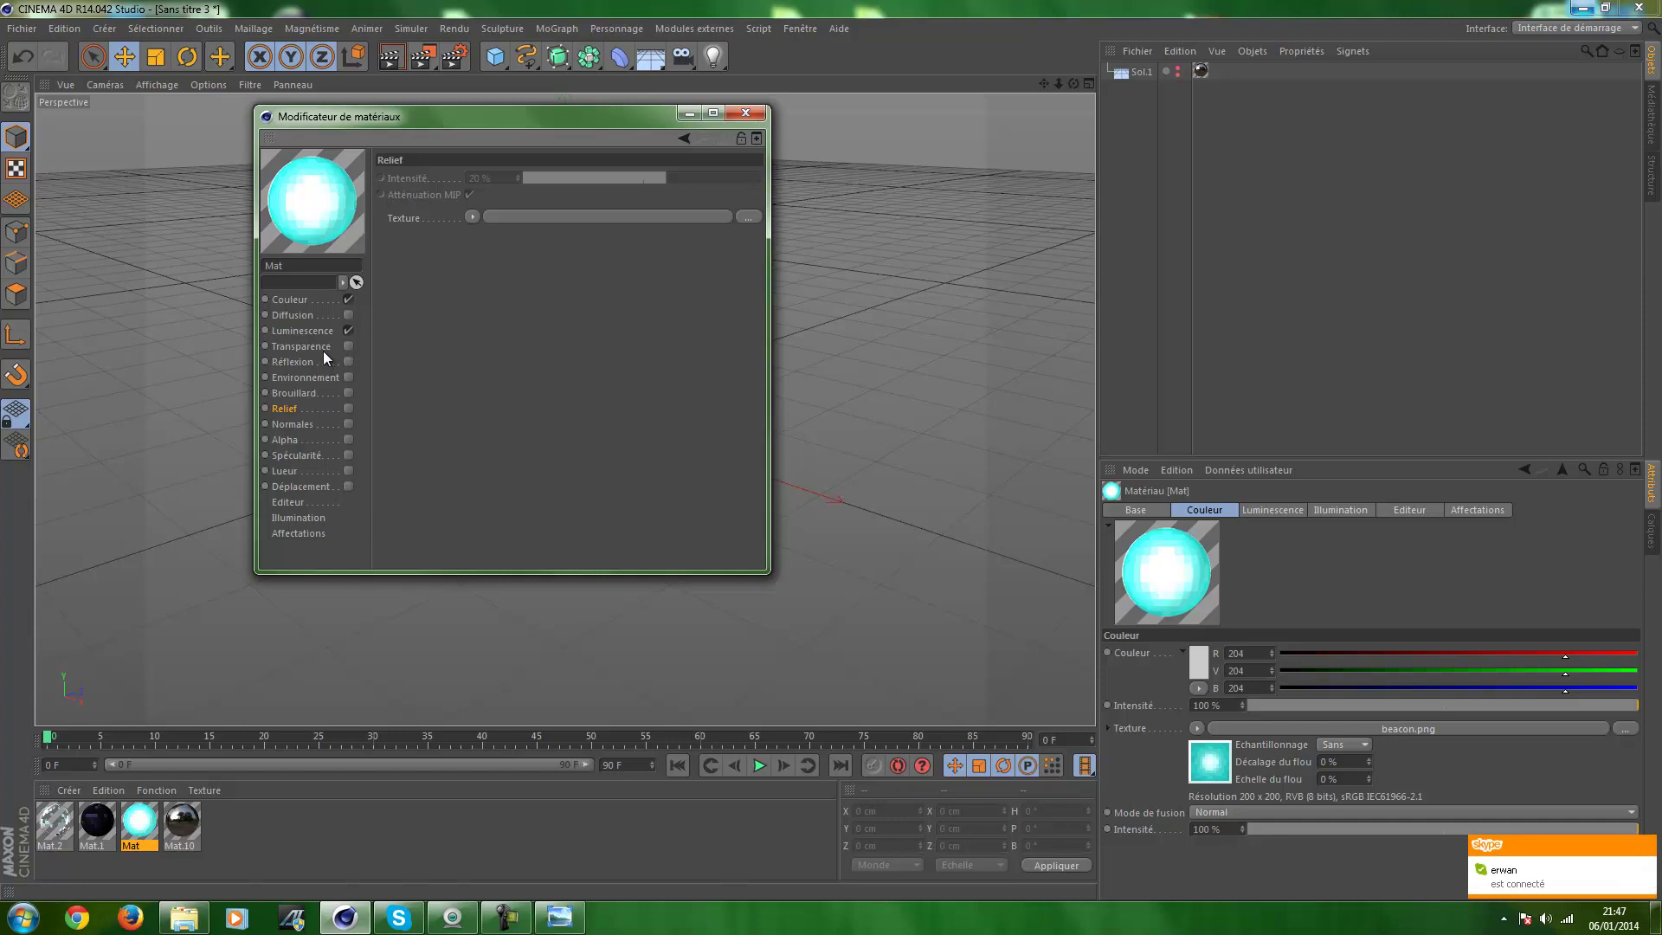
{"action": "left_click", "coordinate": [348, 455]}
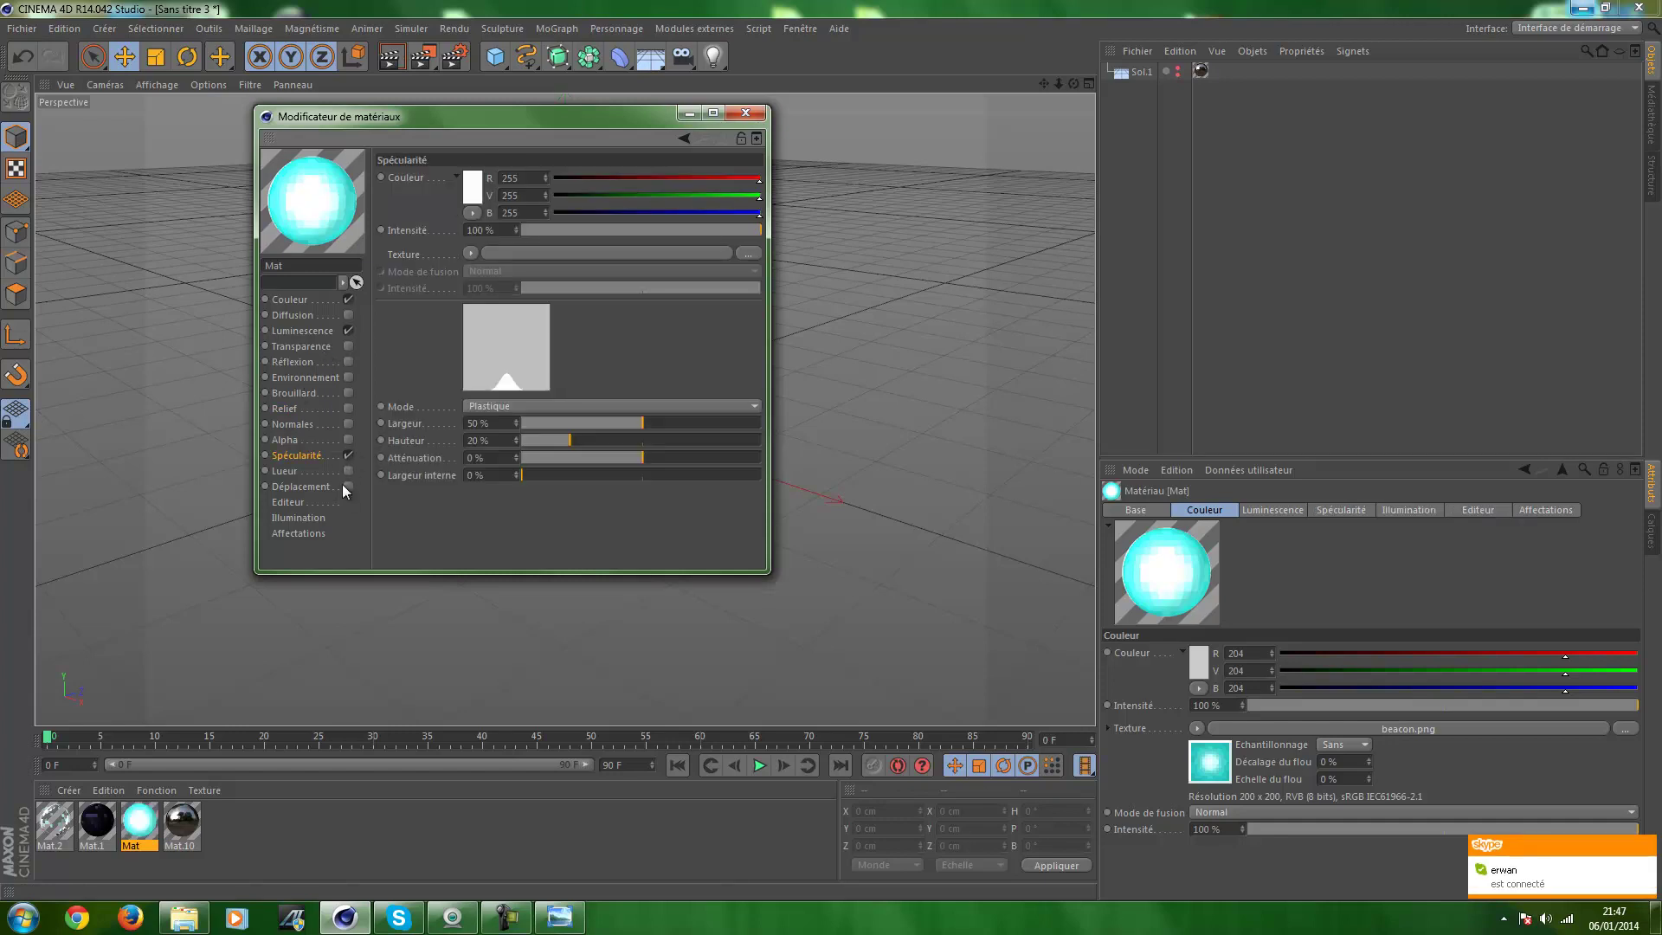
{"action": "left_click", "coordinate": [348, 471]}
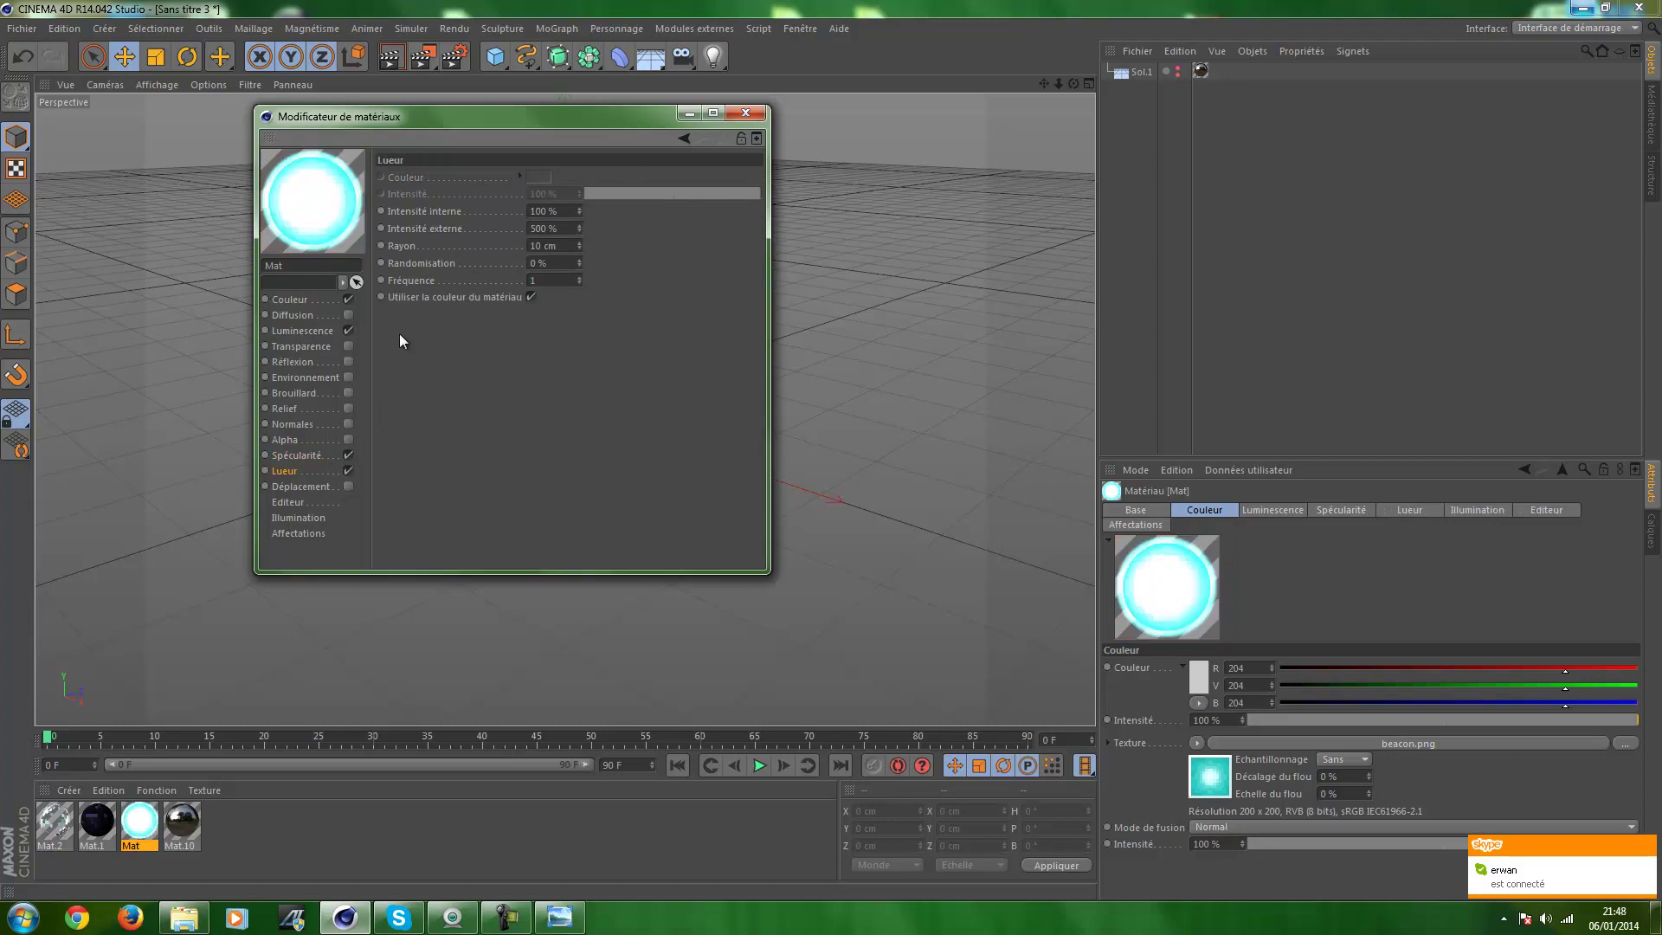
{"action": "left_click", "coordinate": [530, 298]}
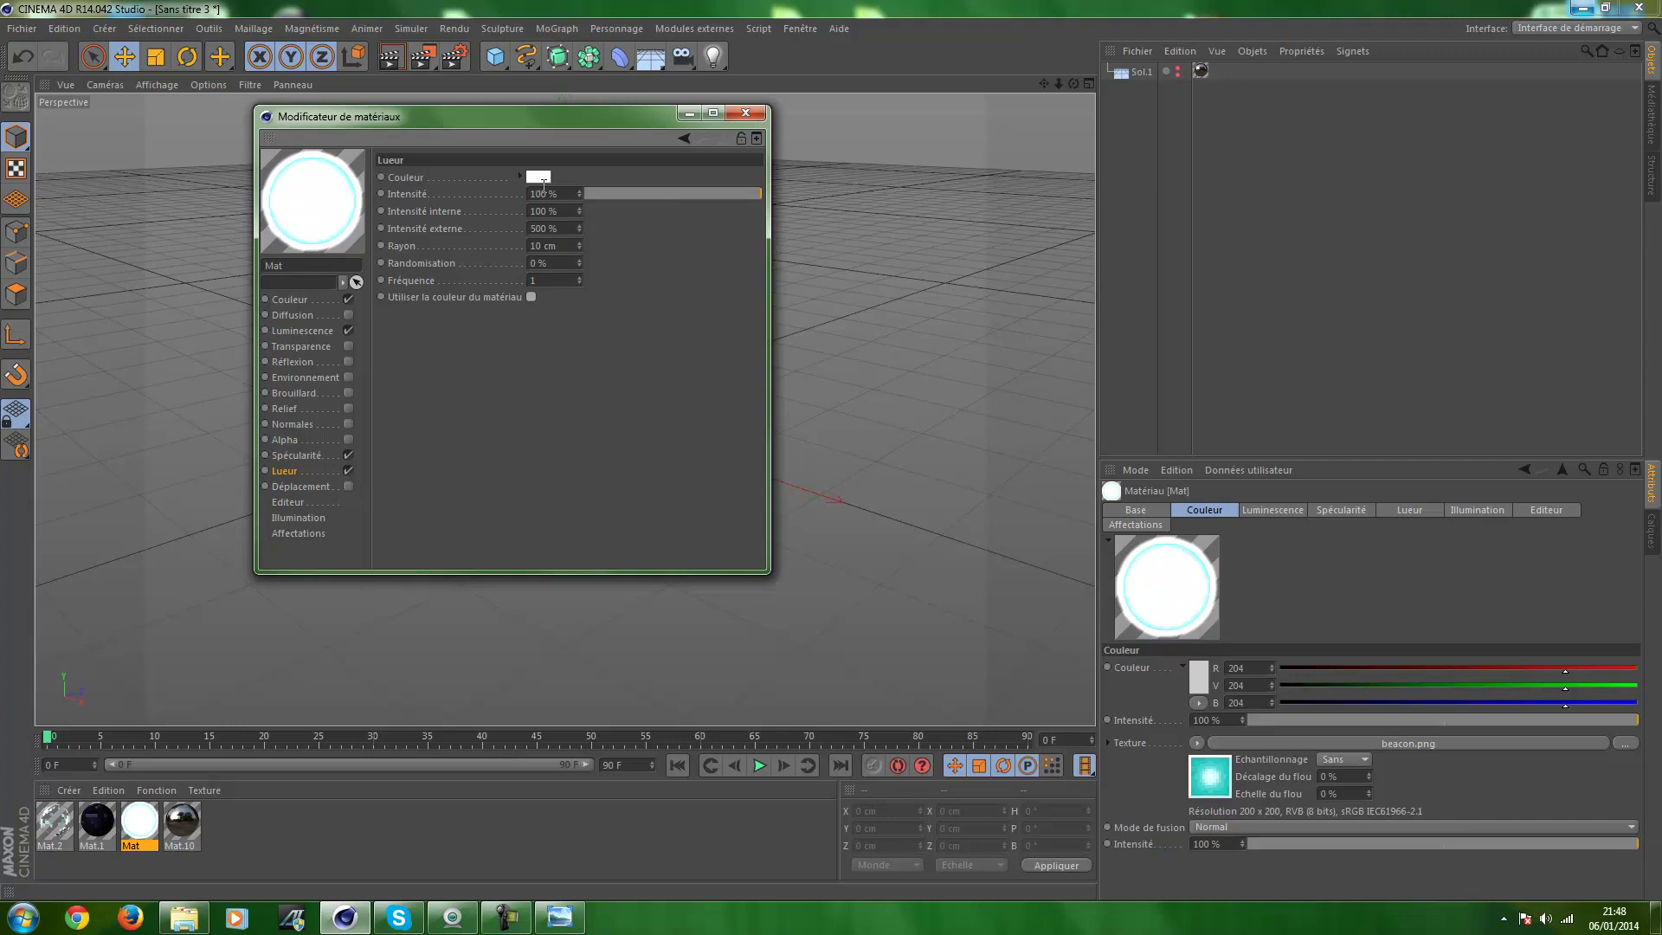
{"action": "left_click", "coordinate": [570, 193]}
{"action": "type", "text": "85"}
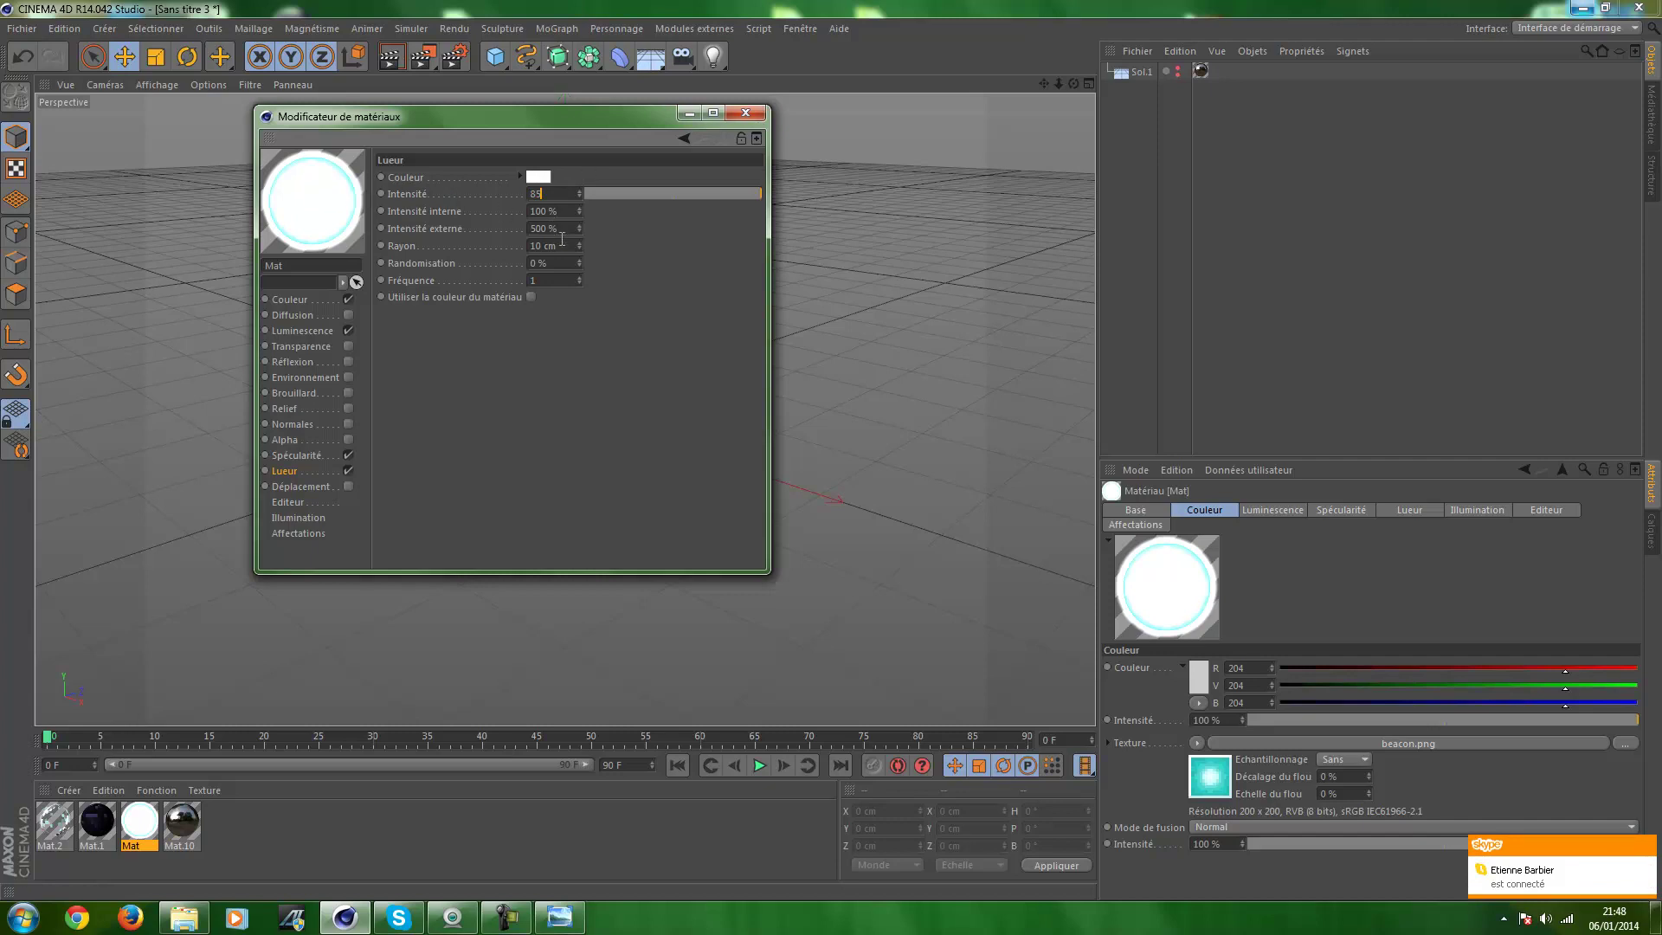
{"action": "key", "text": "Return"}
Set the glow colour to light cyan RGB 194/255/255 and close the material editor
{"action": "left_click", "coordinate": [539, 177]}
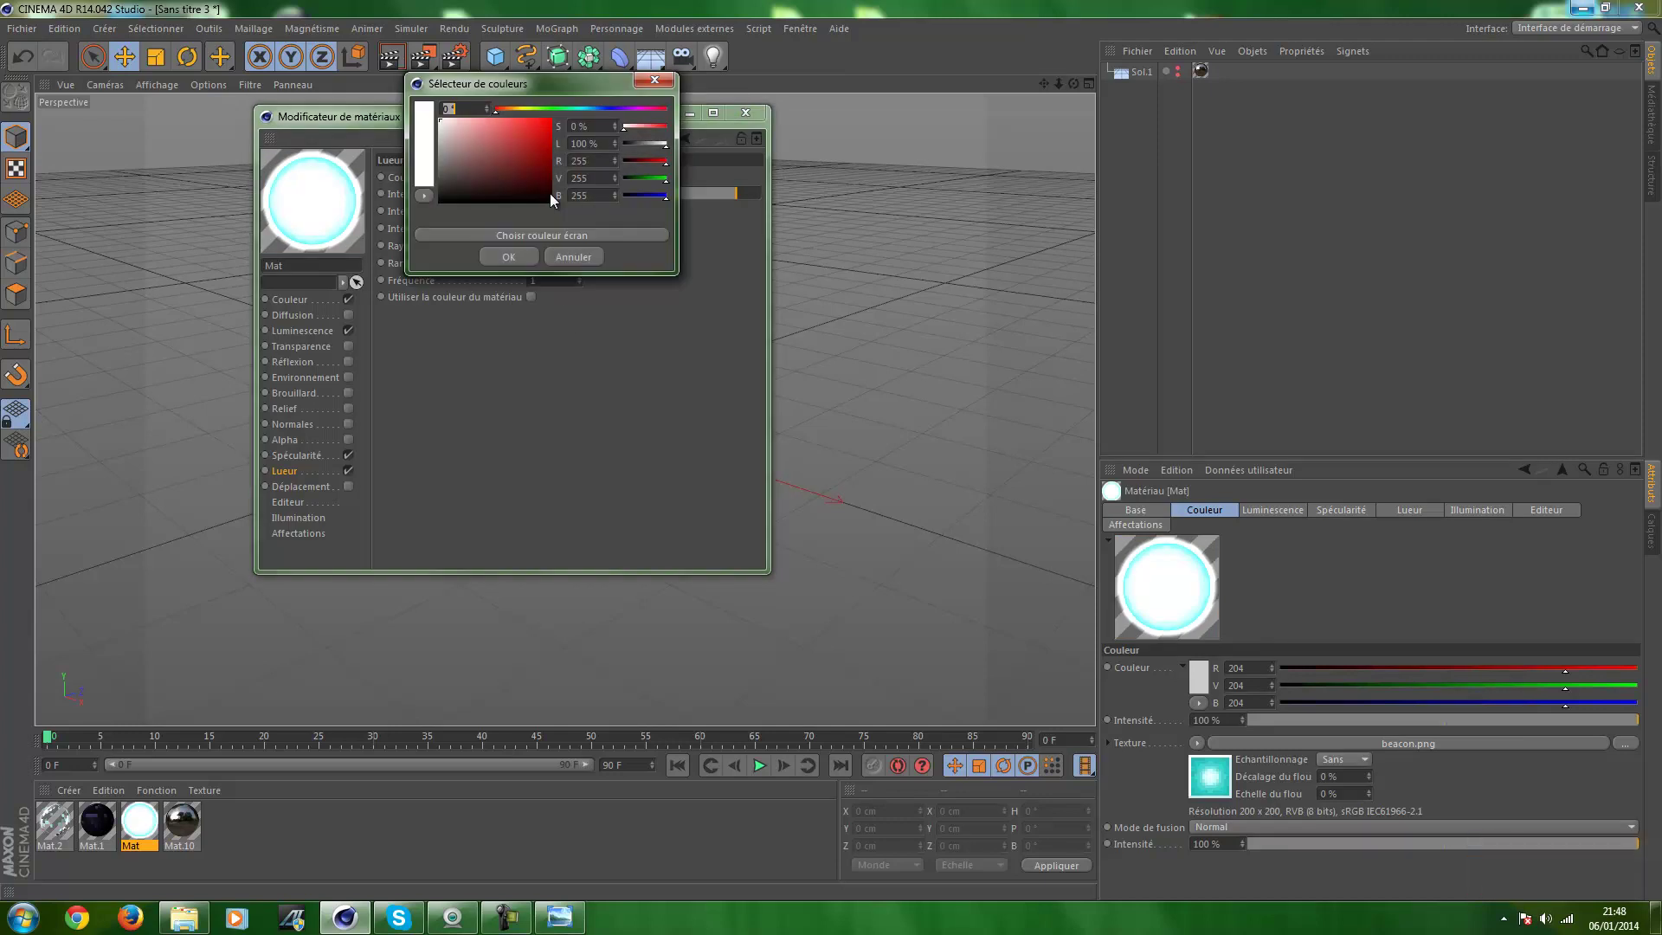
{"action": "key", "text": "Tab"}
{"action": "type", "text": "23.664"}
{"action": "key", "text": "Tab"}
{"action": "key", "text": "Tab"}
{"action": "type", "text": "194"}
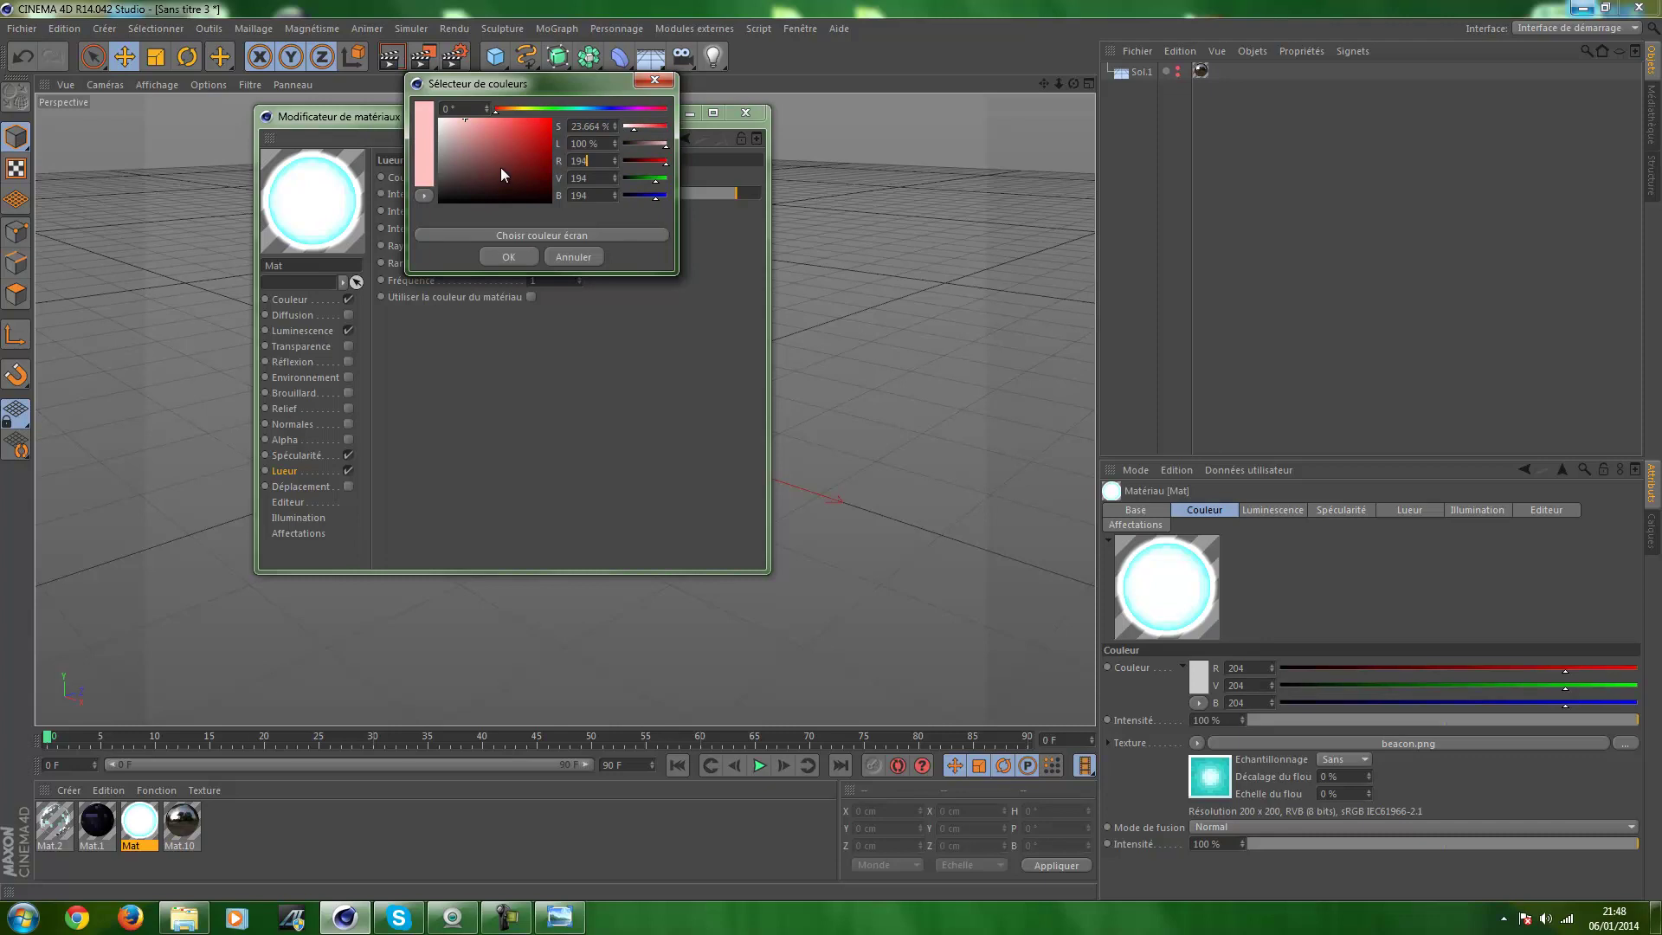
{"action": "key", "text": "Tab"}
{"action": "type", "text": "255"}
{"action": "key", "text": "Tab"}
{"action": "type", "text": "255"}
{"action": "key", "text": "Tab"}
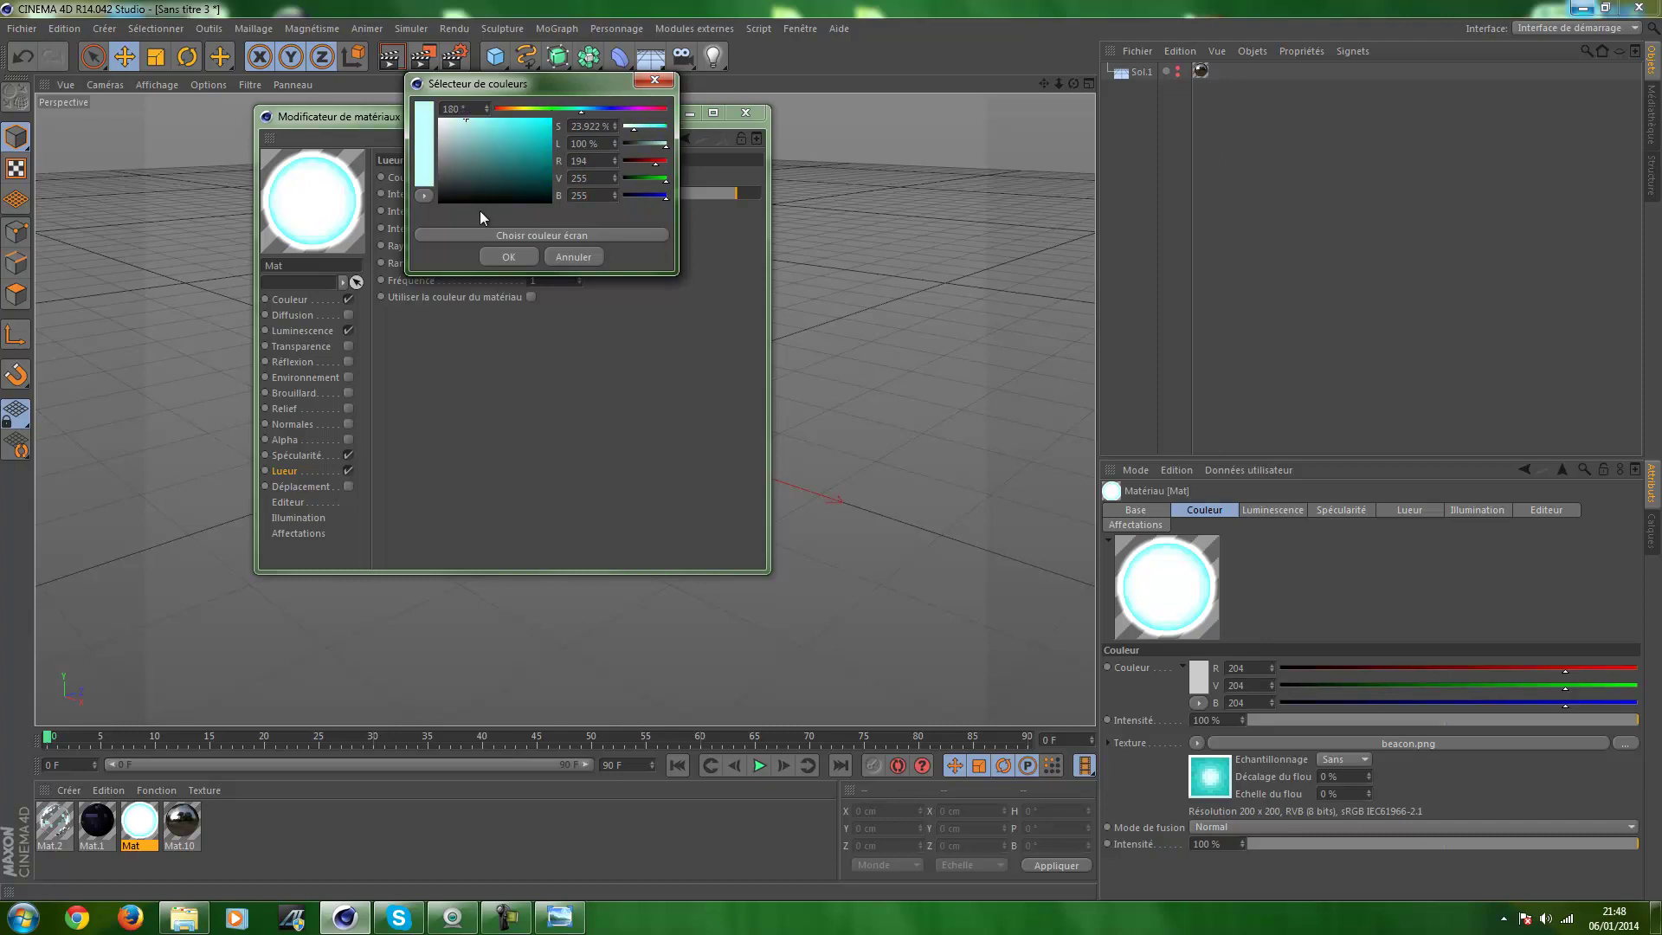
{"action": "left_click", "coordinate": [517, 259]}
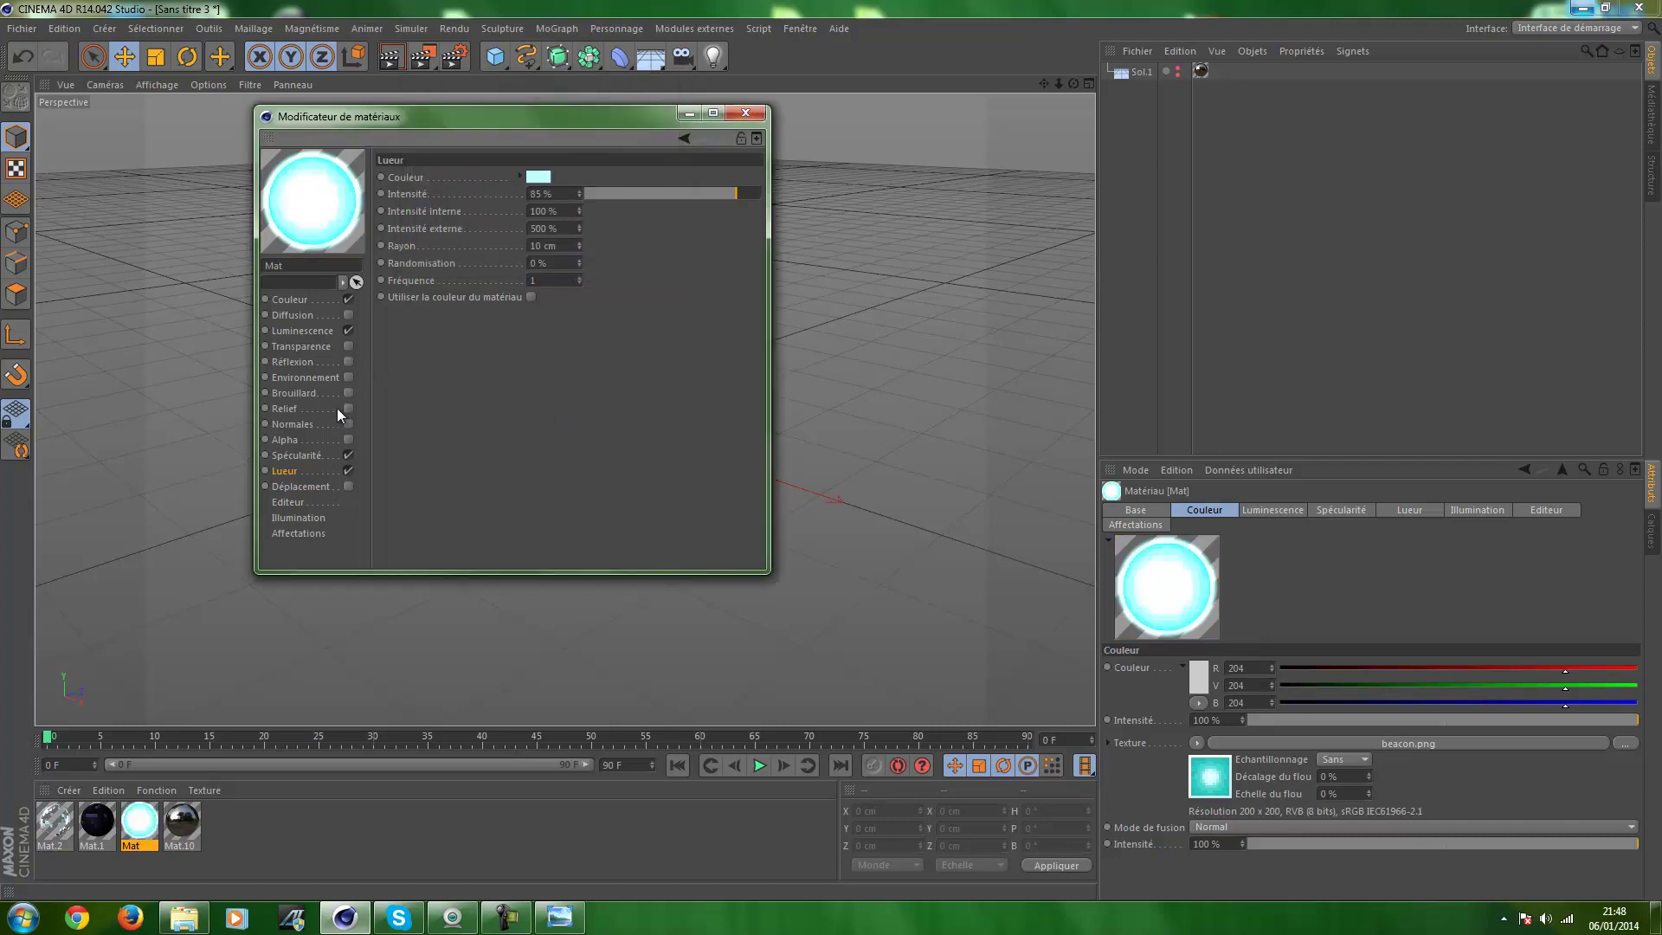
{"action": "left_click", "coordinate": [745, 113]}
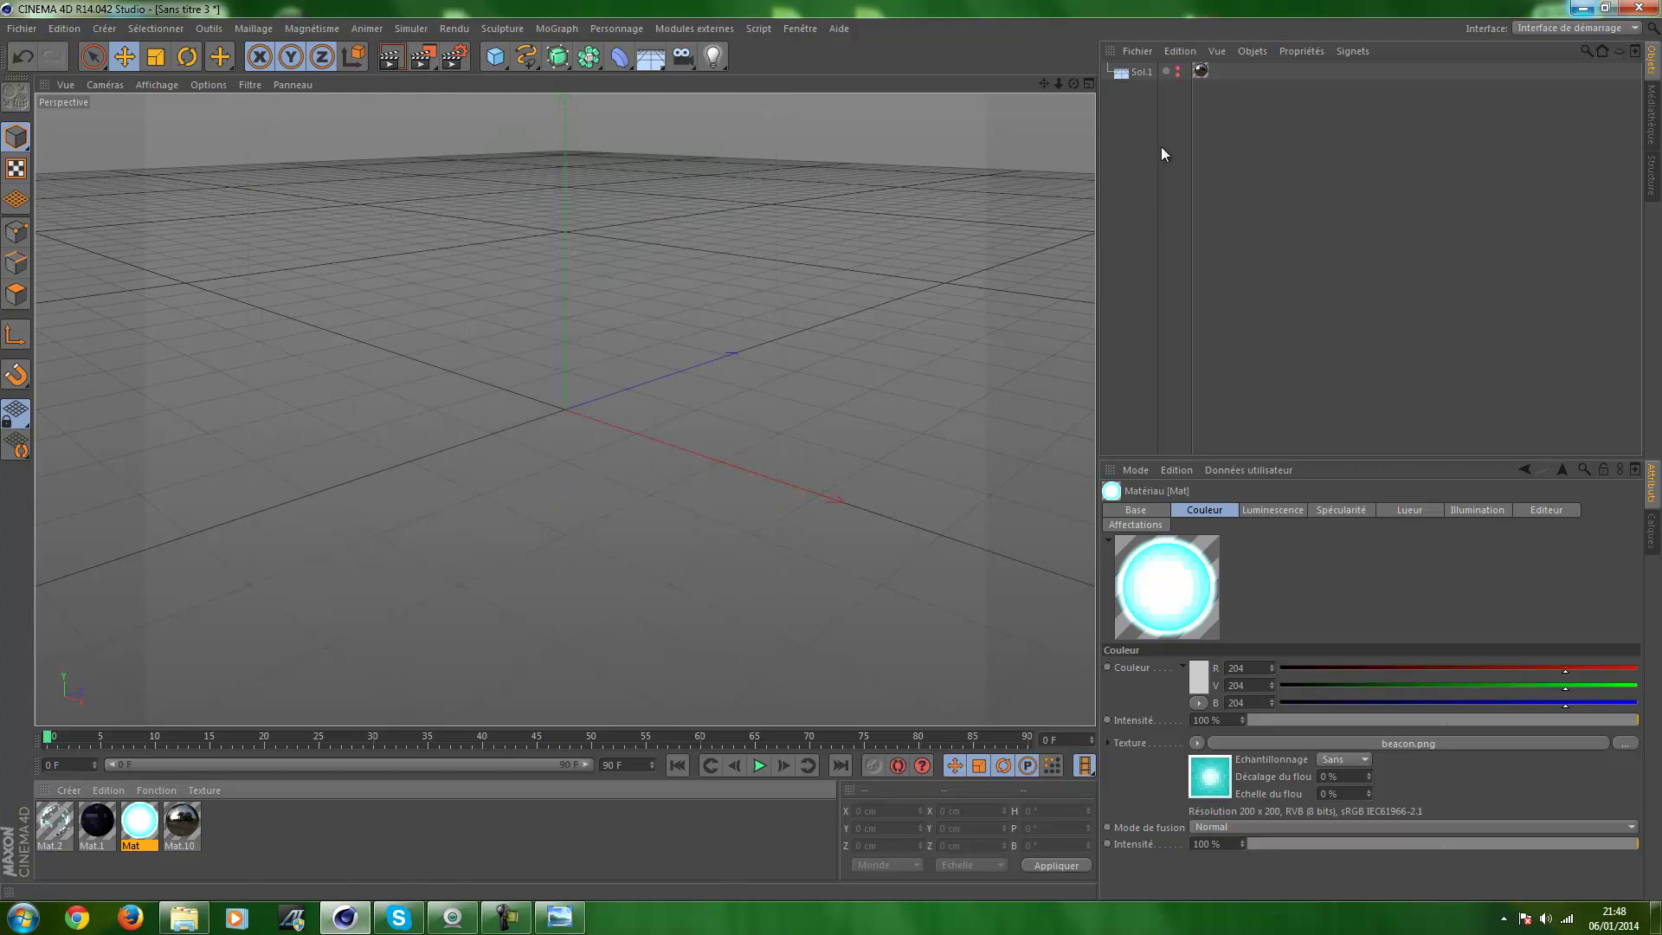
Add a new cube and apply the Mat.2 glass face.png texture to it
{"action": "left_click", "coordinate": [493, 60]}
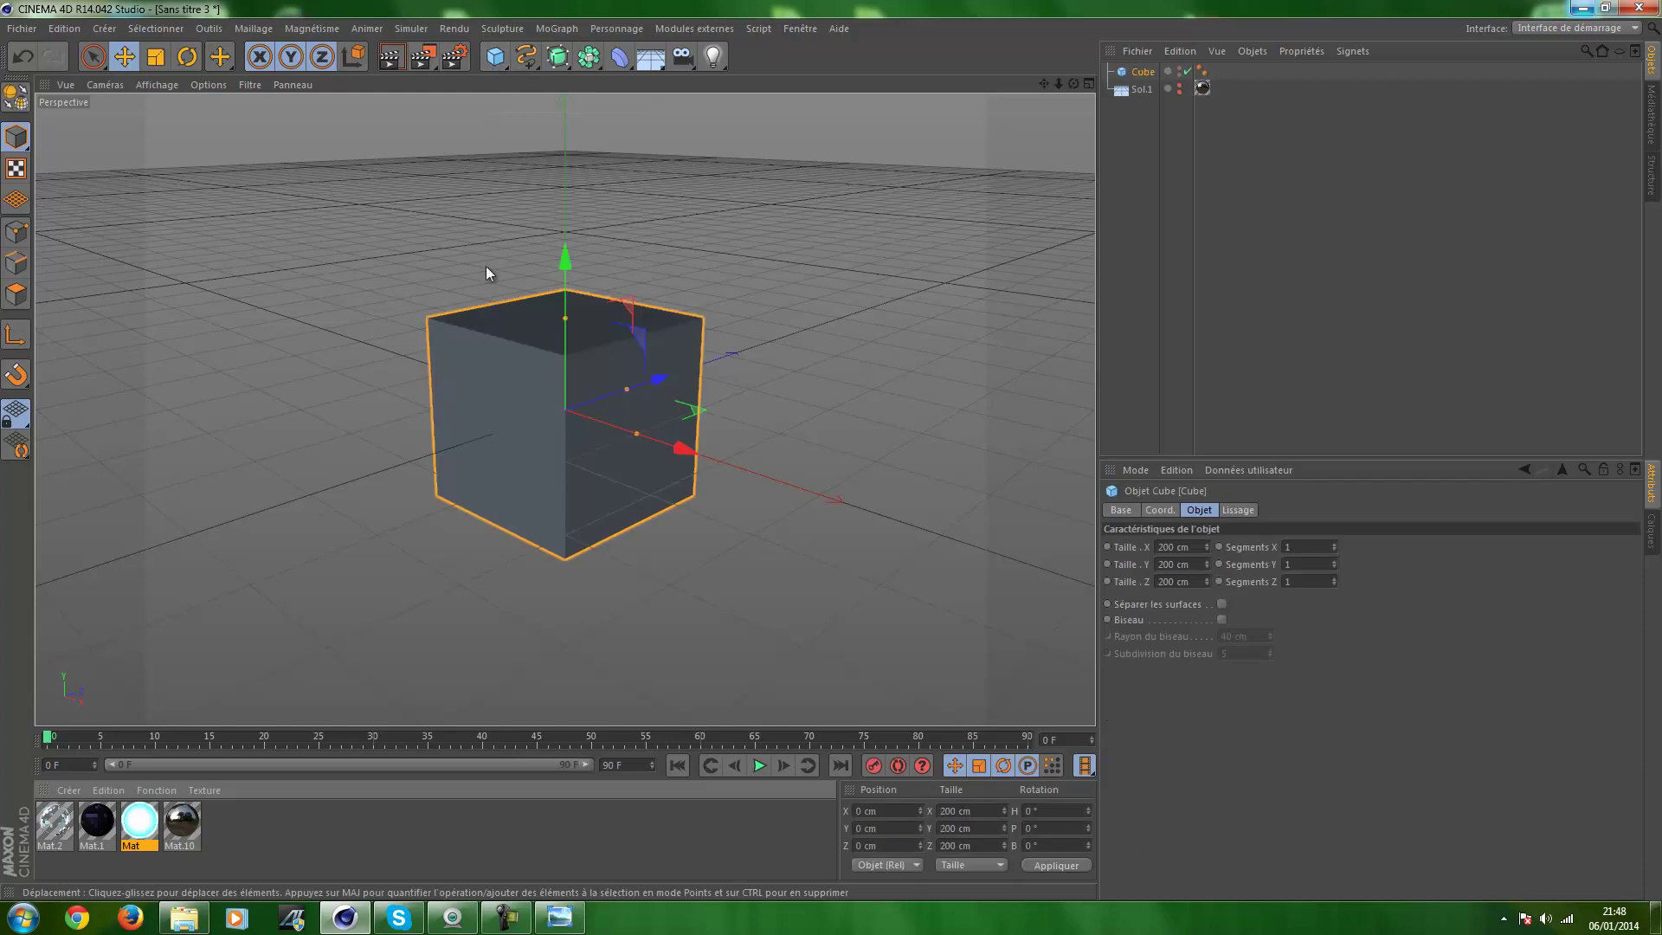
{"action": "left_click_drag", "start_coordinate": [57, 822], "coordinate": [554, 476]}
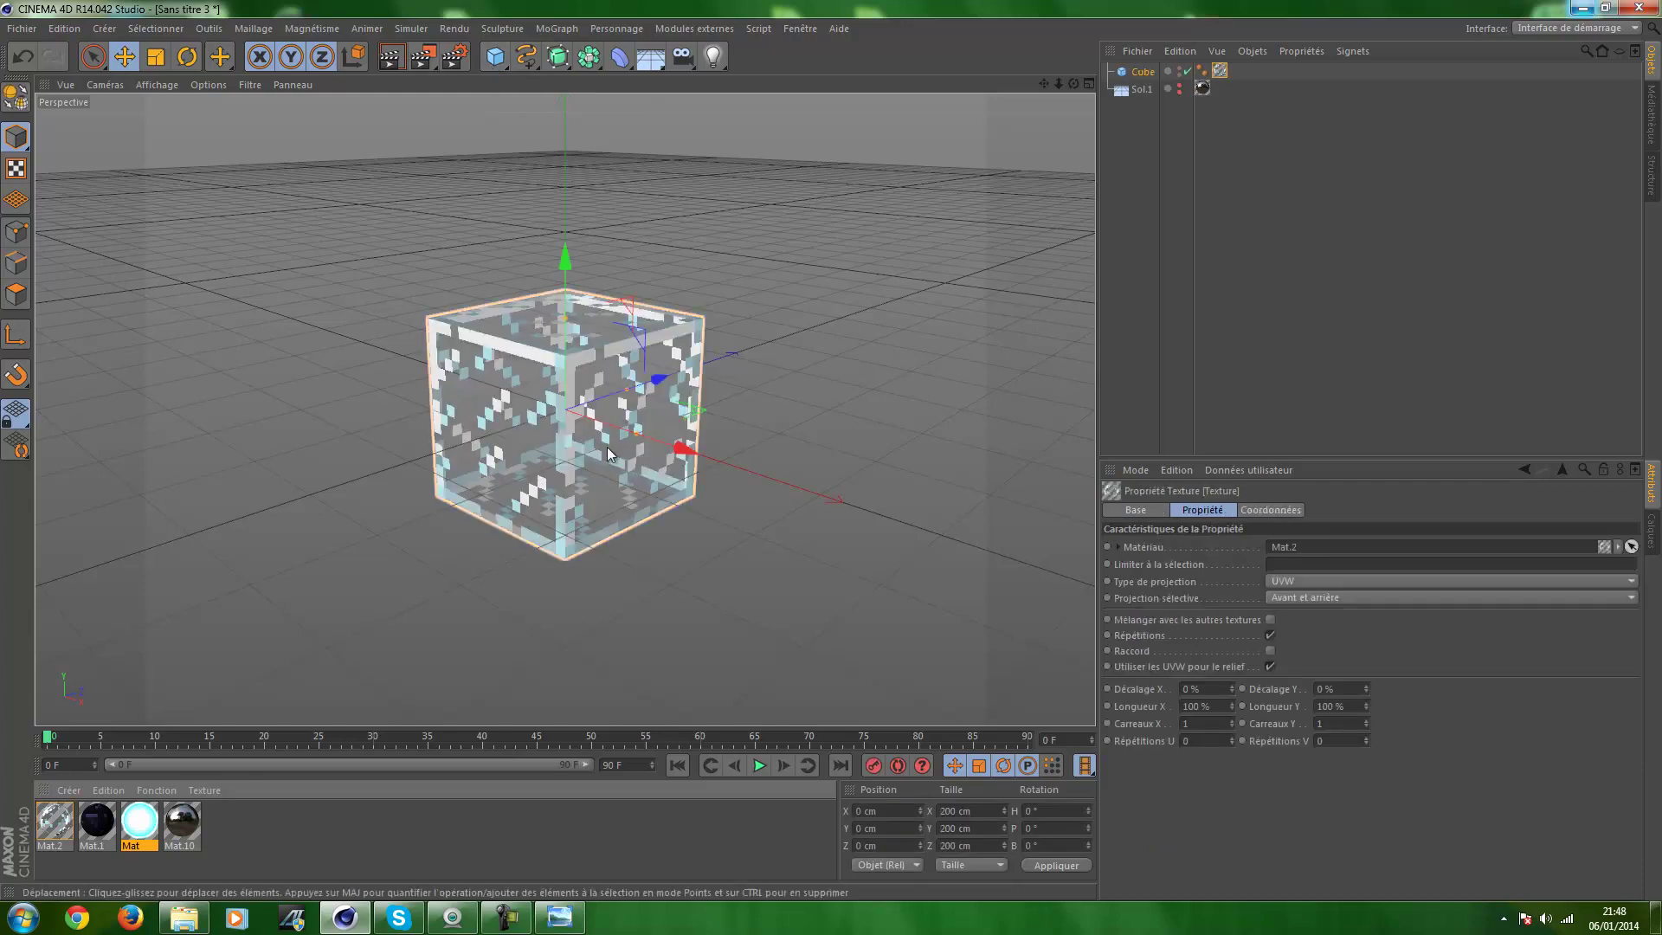
{"action": "left_click", "coordinate": [1257, 212]}
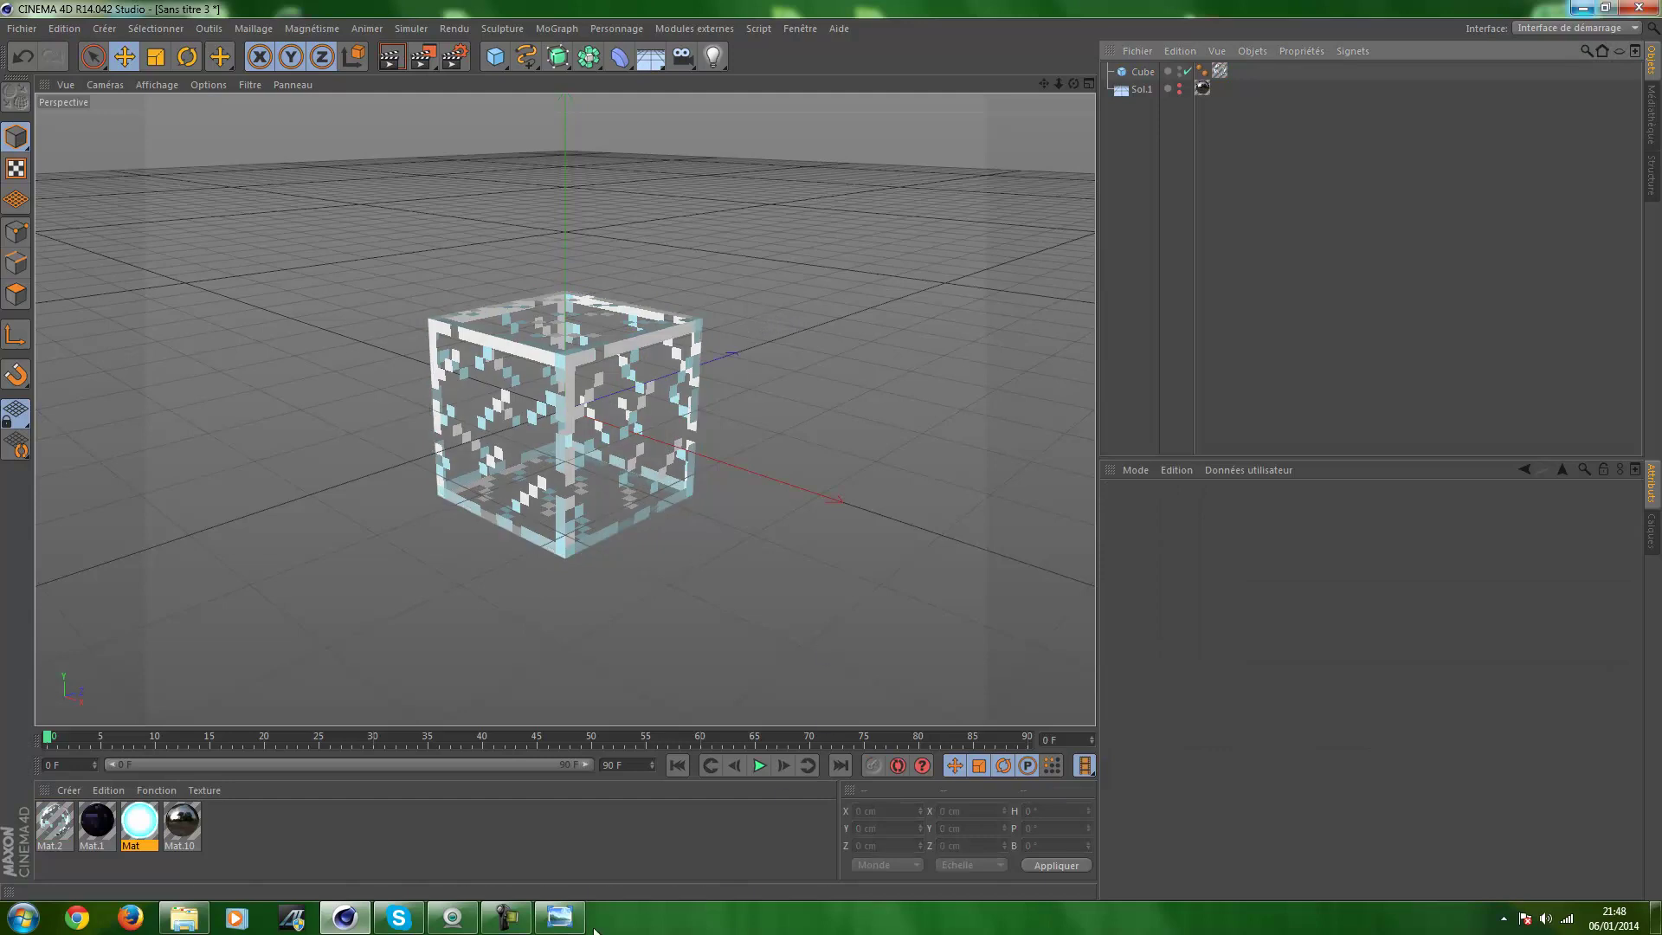
{"action": "left_click", "coordinate": [559, 917]}
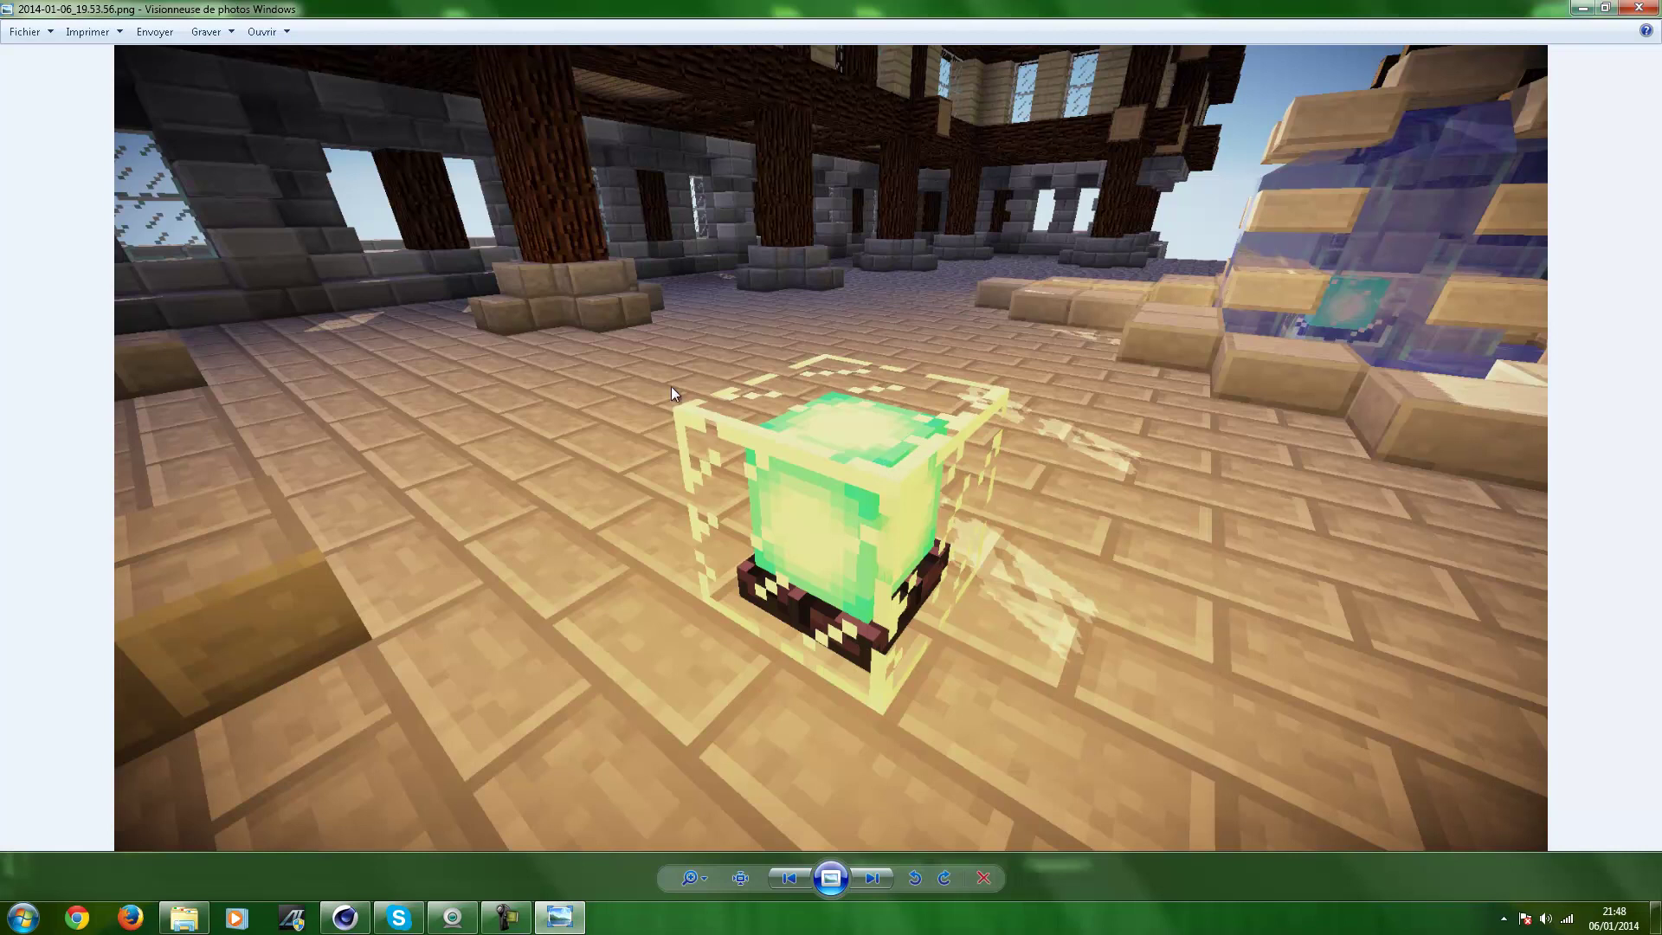
{"action": "scroll", "coordinate": [813, 511], "scroll_direction": "up", "scroll_amount": 2}
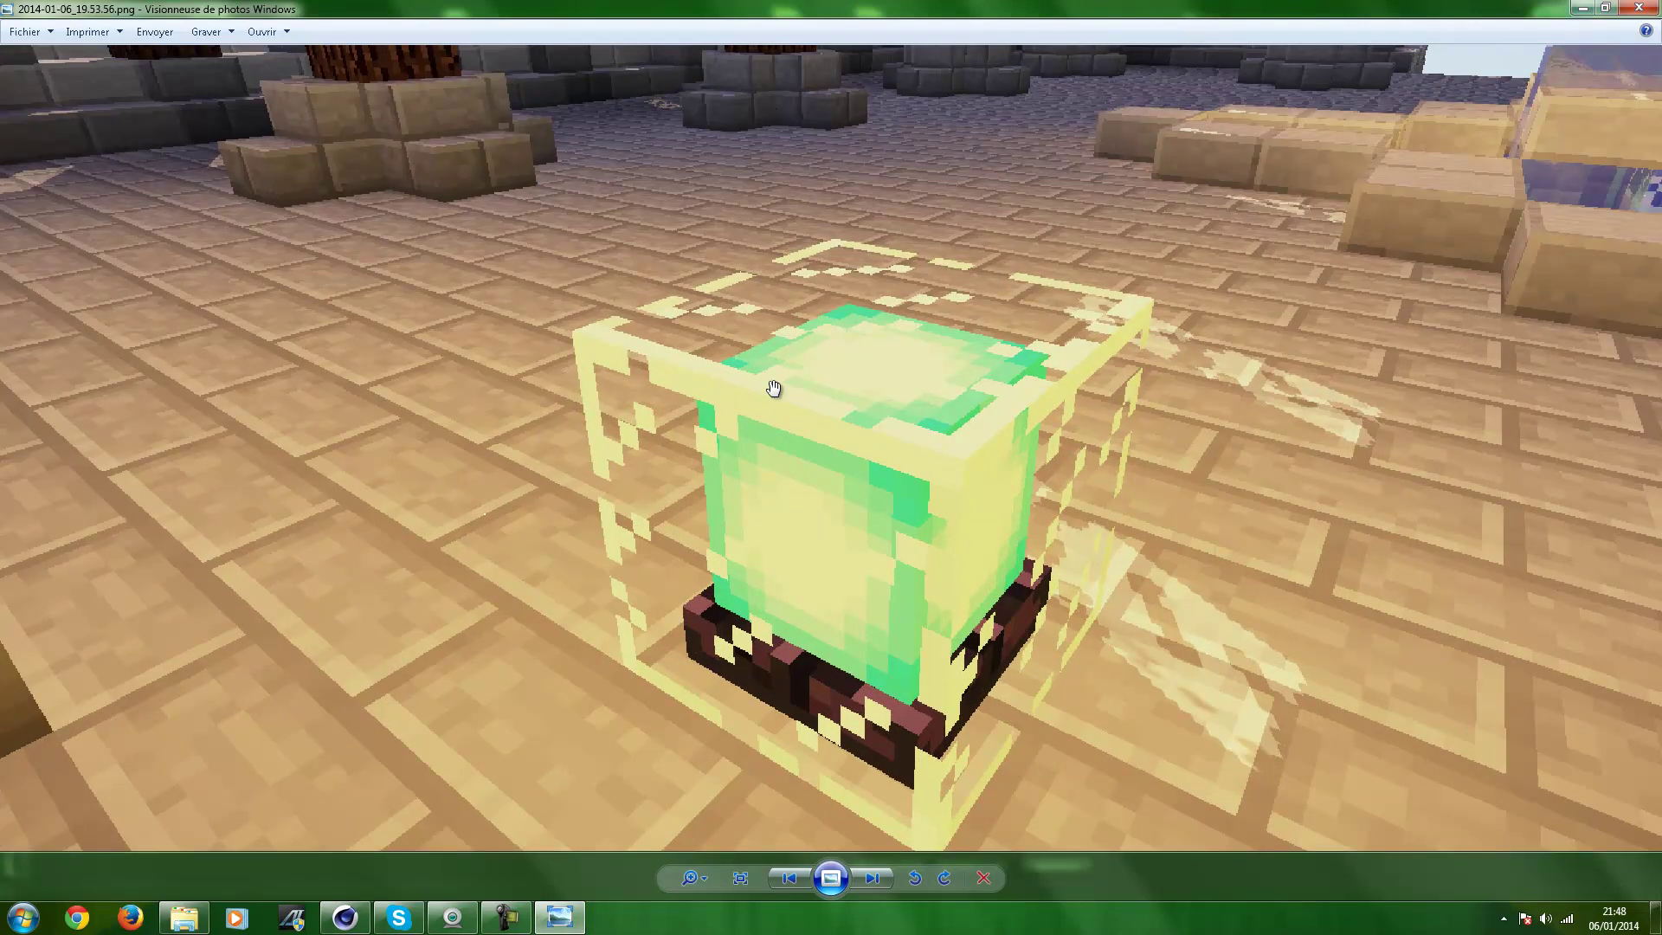
{"action": "mouse_move", "coordinate": [720, 8]}
{"action": "left_mouse_down"}
{"action": "mouse_move", "coordinate": [1130, 84]}
{"action": "mouse_move", "coordinate": [1306, 27]}
{"action": "mouse_move", "coordinate": [1176, 28]}
{"action": "mouse_move", "coordinate": [1164, 44]}
{"action": "left_mouse_up"}
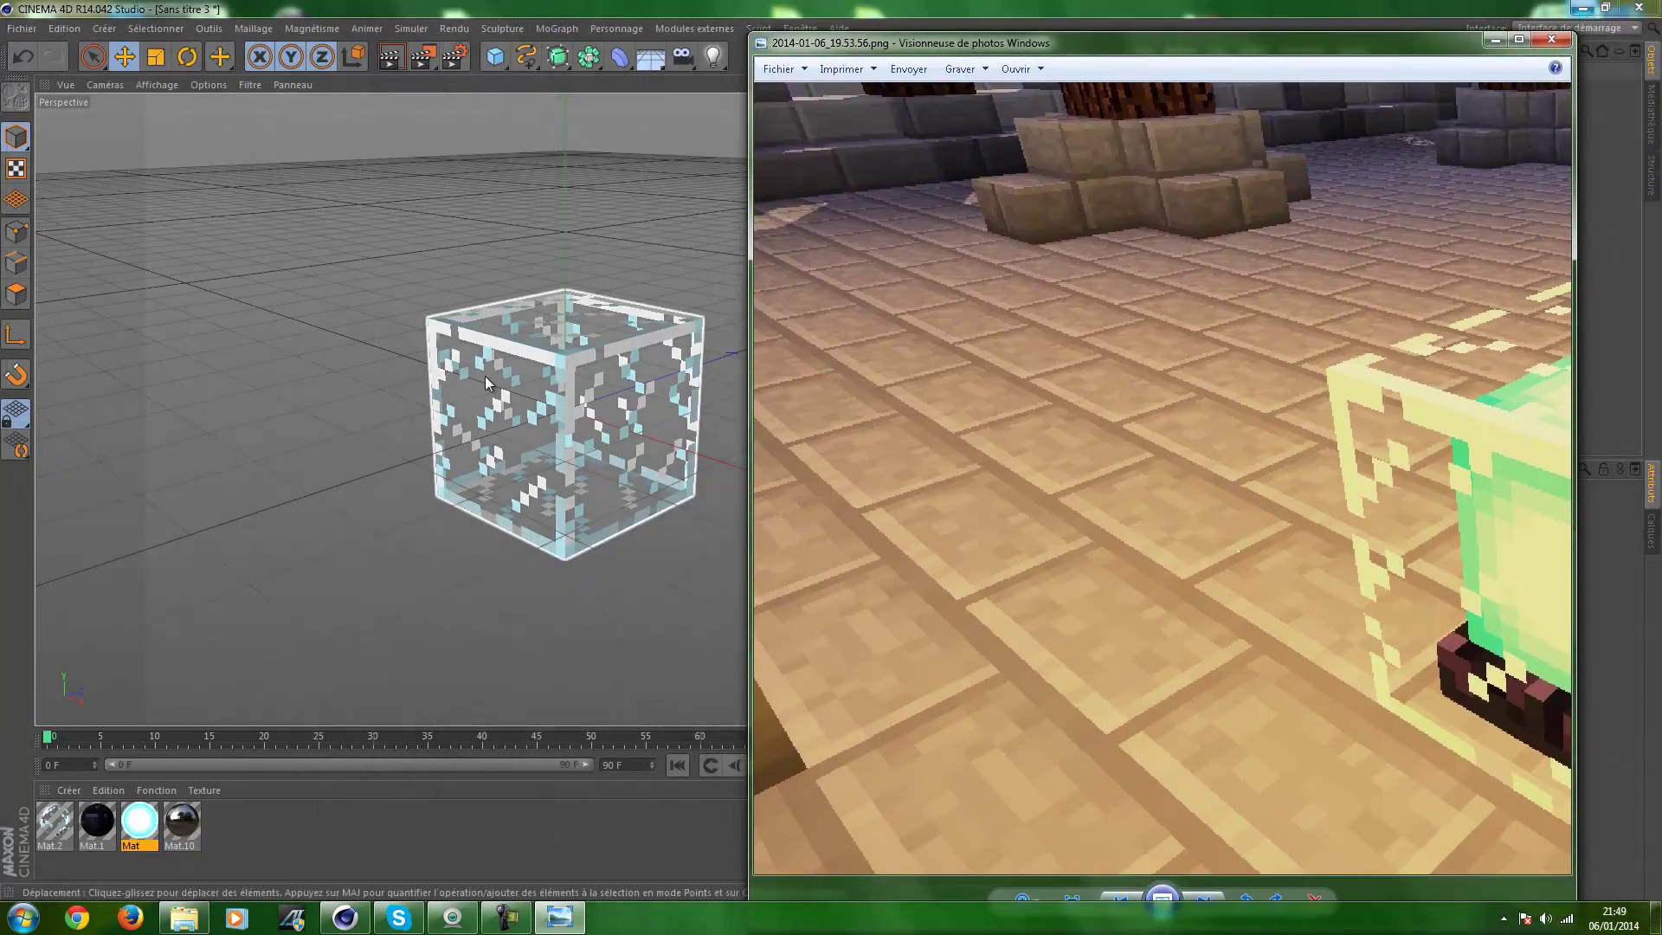
{"action": "left_click_drag", "start_coordinate": [1224, 456], "coordinate": [713, 322]}
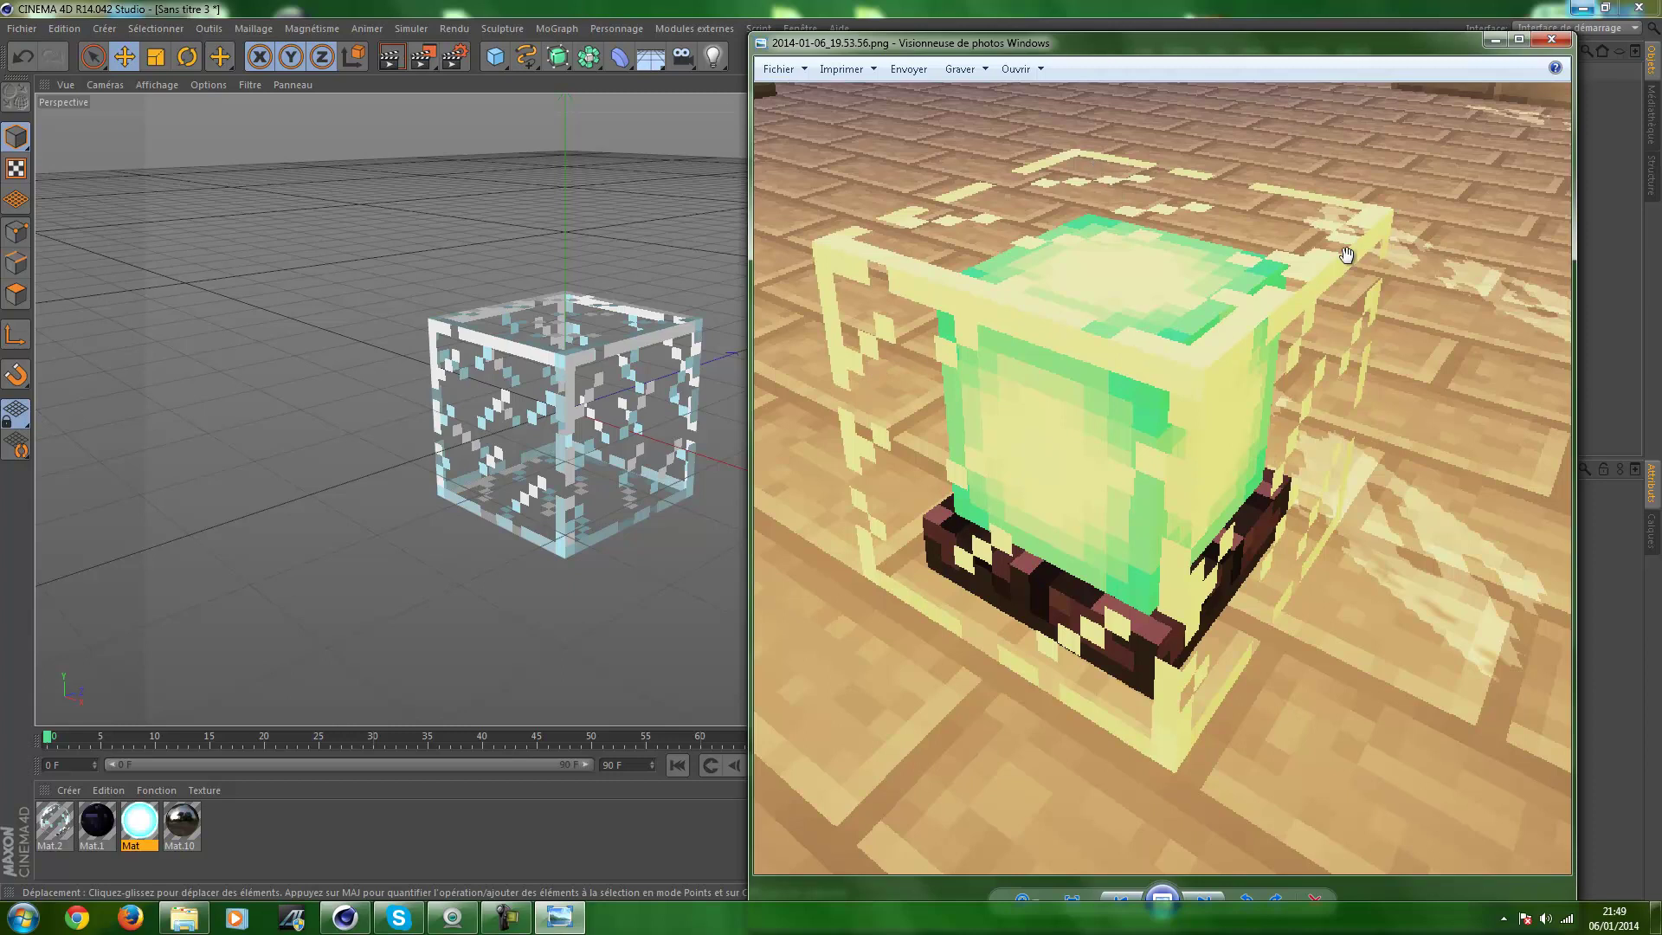
{"action": "left_click", "coordinate": [1495, 39]}
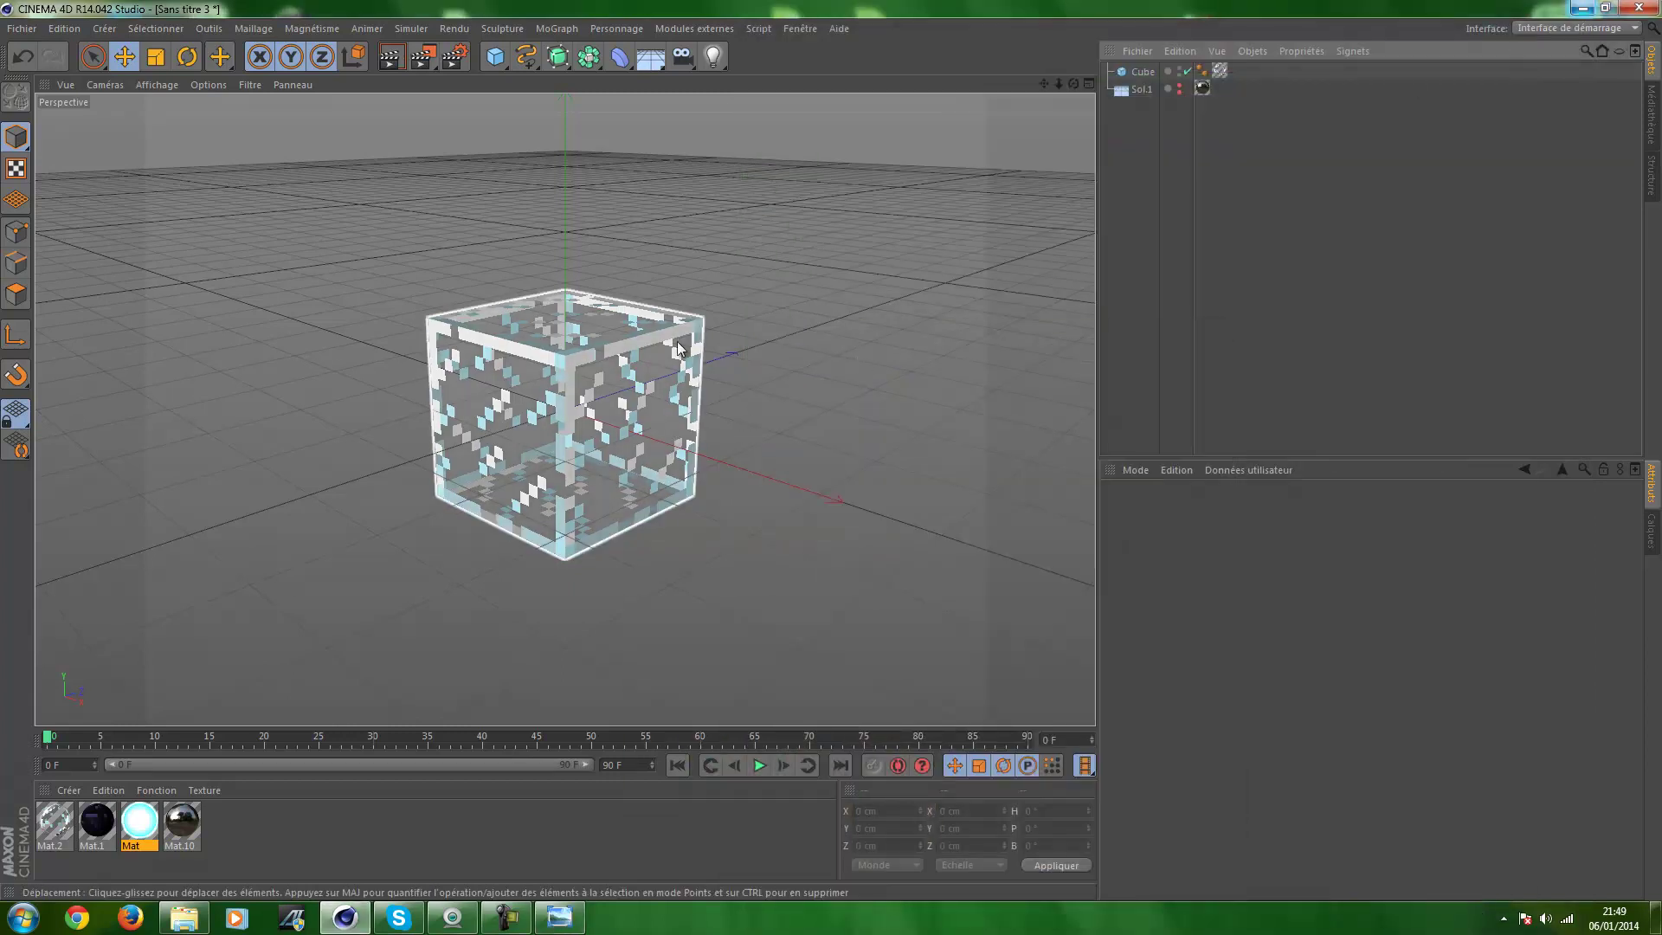
Orbit the perspective view above the glass cube and zoom in closer
{"action": "mouse_move", "coordinate": [794, 332]}
{"action": "left_mouse_down", "text": "alt"}
{"action": "mouse_move", "coordinate": [817, 348]}
{"action": "mouse_move", "coordinate": [1068, 321]}
{"action": "mouse_move", "coordinate": [243, 449]}
{"action": "left_mouse_up", "text": "alt"}
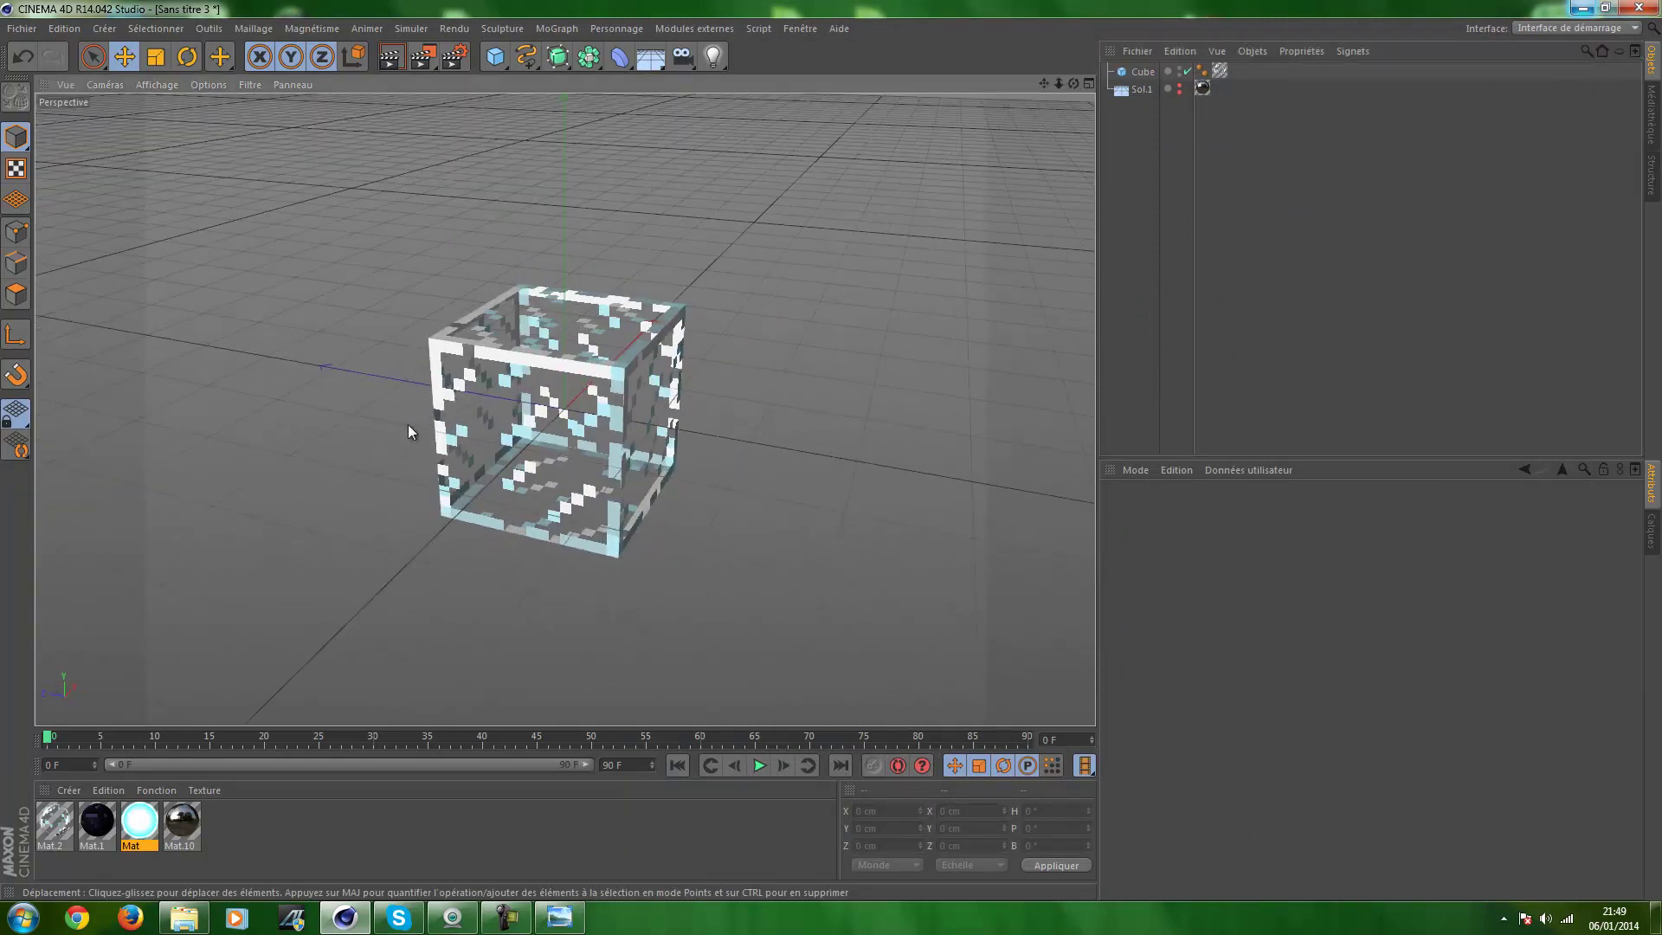
{"action": "left_click_drag", "start_coordinate": [486, 409], "coordinate": [653, 395], "text": "alt"}
{"action": "mouse_move", "coordinate": [535, 394]}
{"action": "left_mouse_down", "text": "alt"}
{"action": "mouse_move", "coordinate": [299, 359]}
{"action": "mouse_move", "coordinate": [236, 284]}
{"action": "mouse_move", "coordinate": [787, 264]}
{"action": "left_mouse_up", "text": "alt"}
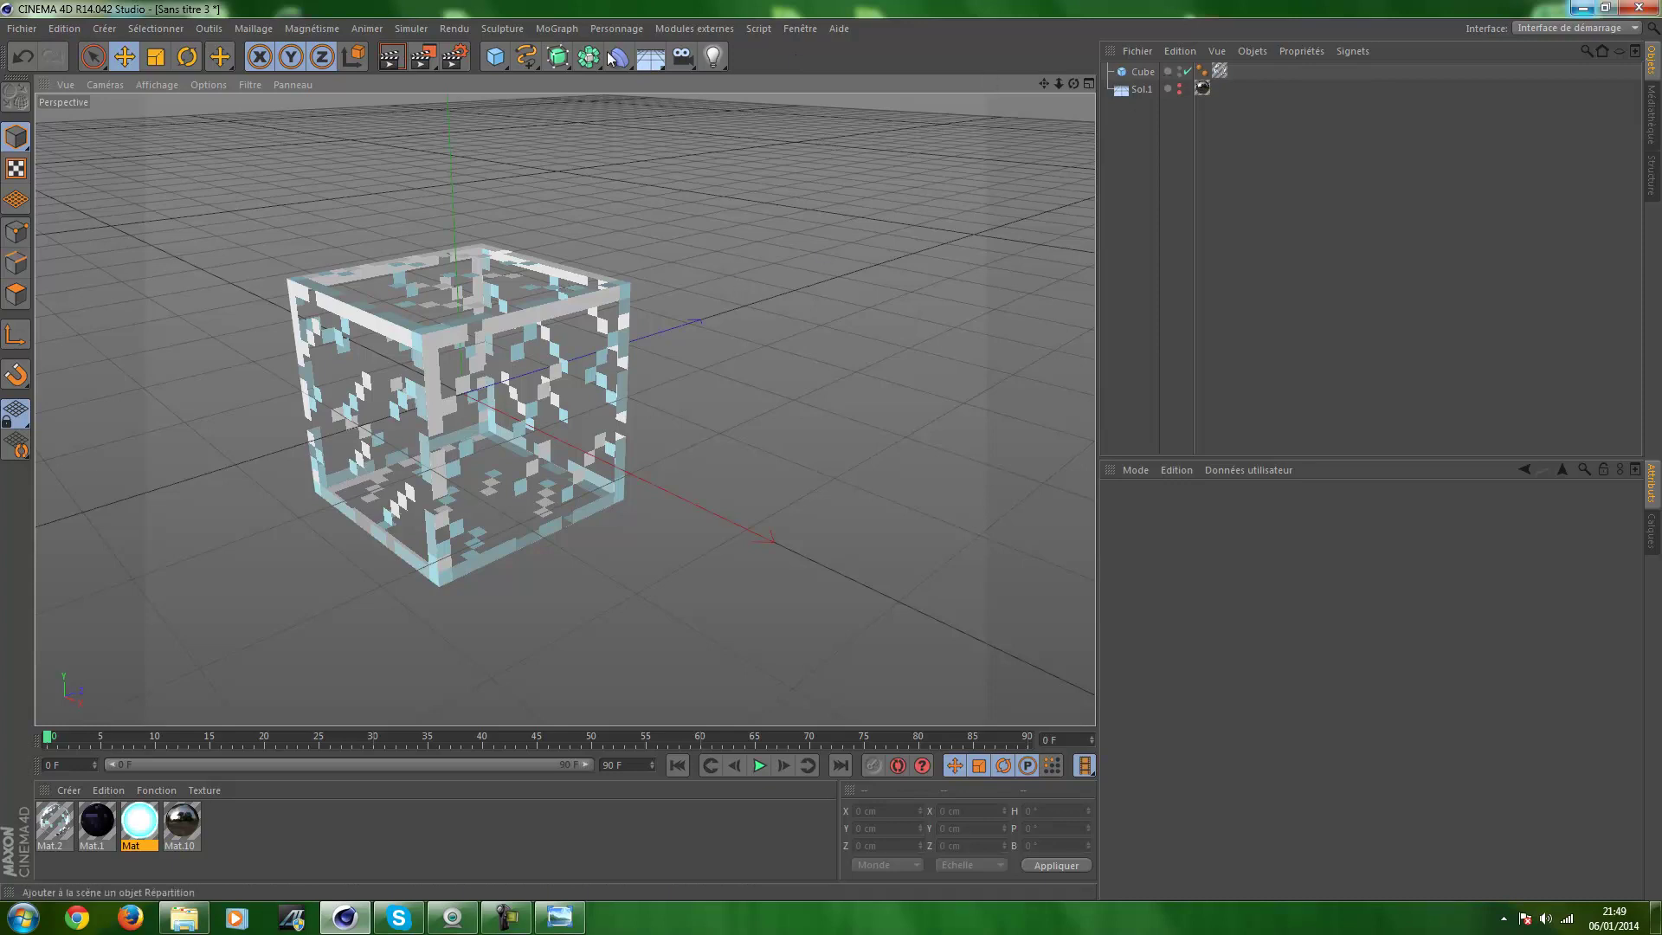
Add a second cube and briefly check the beacon reference screenshot
{"action": "left_click", "coordinate": [496, 57]}
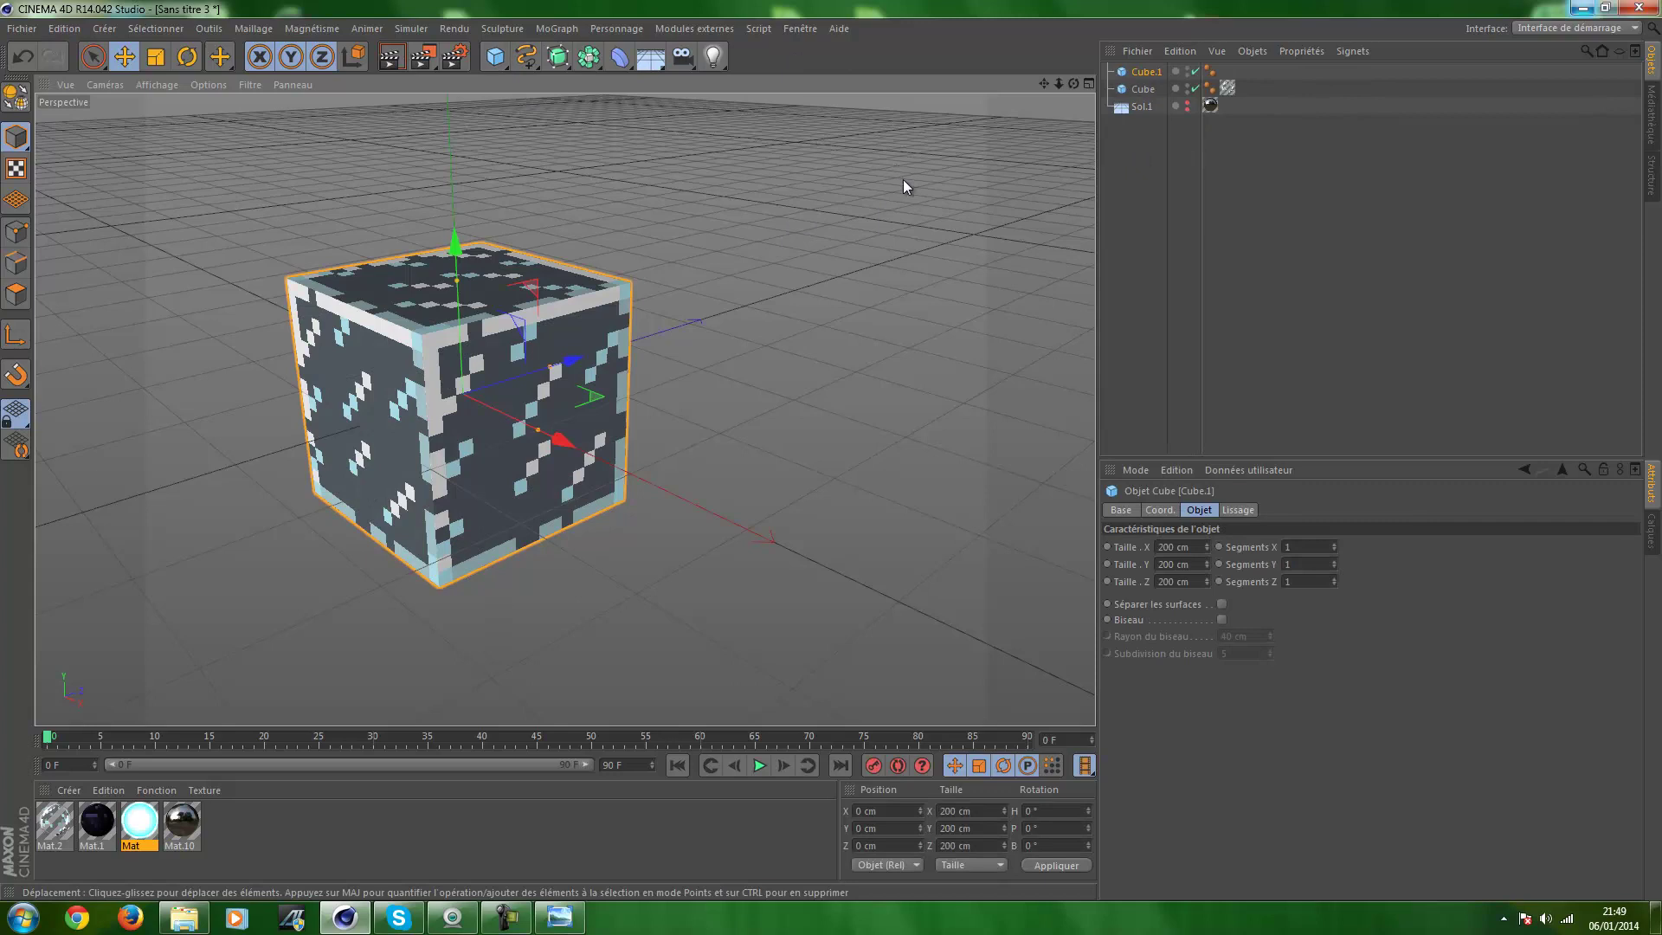
{"action": "left_click", "coordinate": [559, 917]}
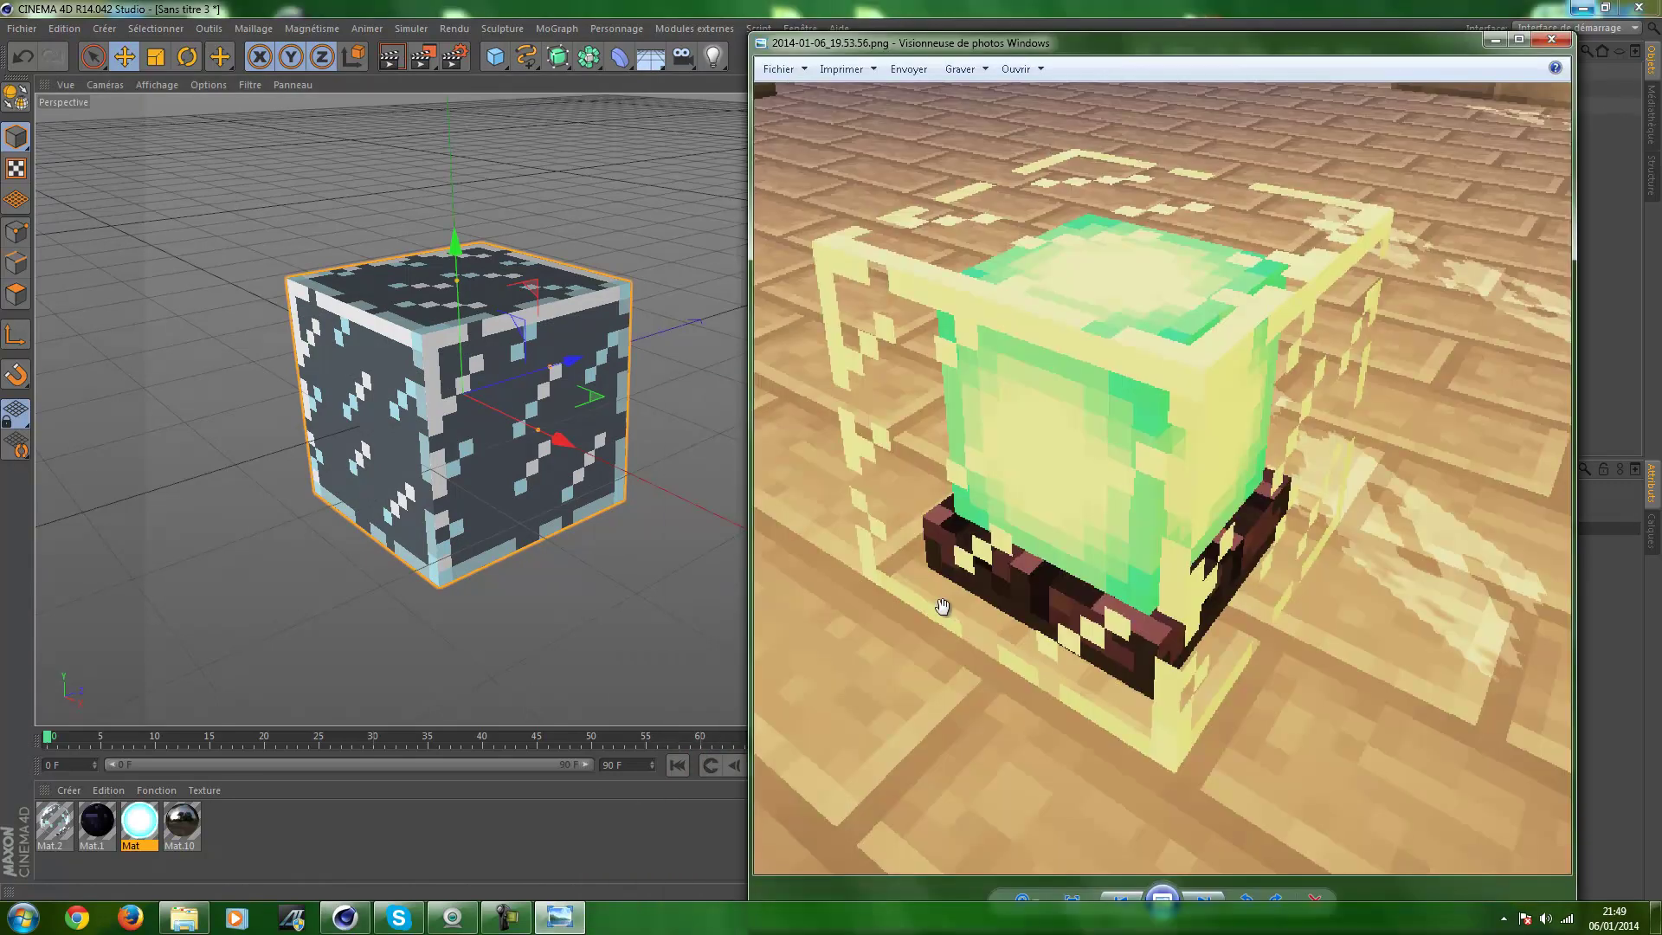
{"action": "scroll", "coordinate": [996, 537], "scroll_direction": "up", "scroll_amount": 2}
{"action": "scroll", "coordinate": [1087, 520], "scroll_direction": "up", "scroll_amount": 1}
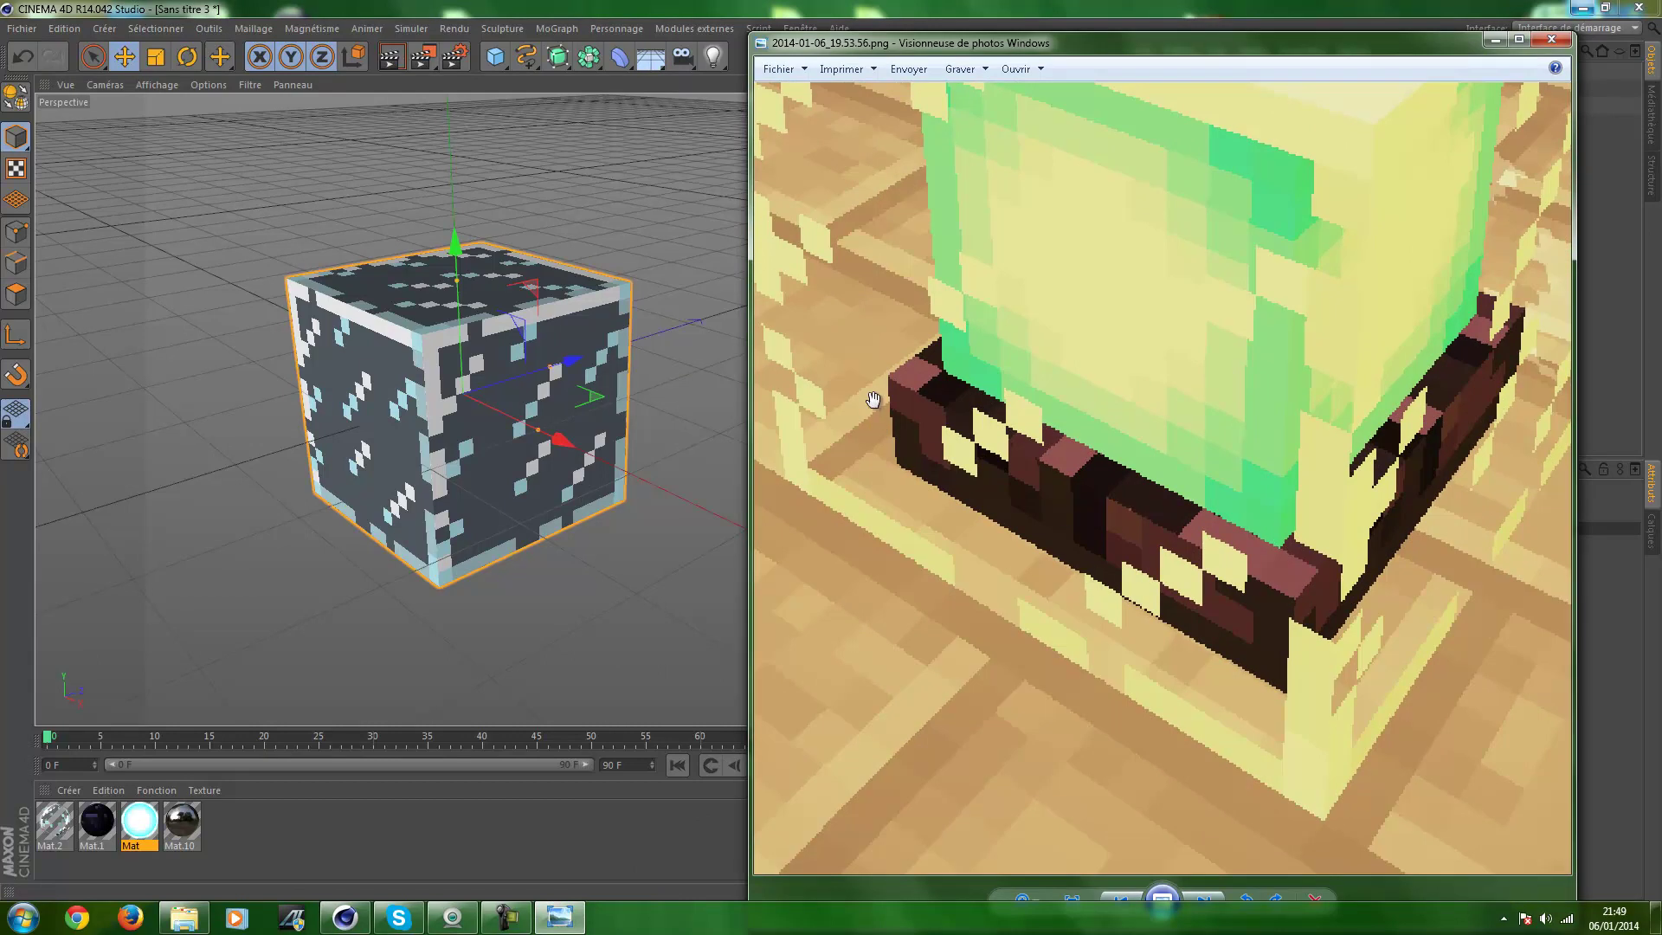
{"action": "left_click", "coordinate": [1495, 39]}
Size the new cube to Y 3*12.5 (37.5 cm), X 150 cm and Z 150 cm
{"action": "left_click", "coordinate": [1200, 564]}
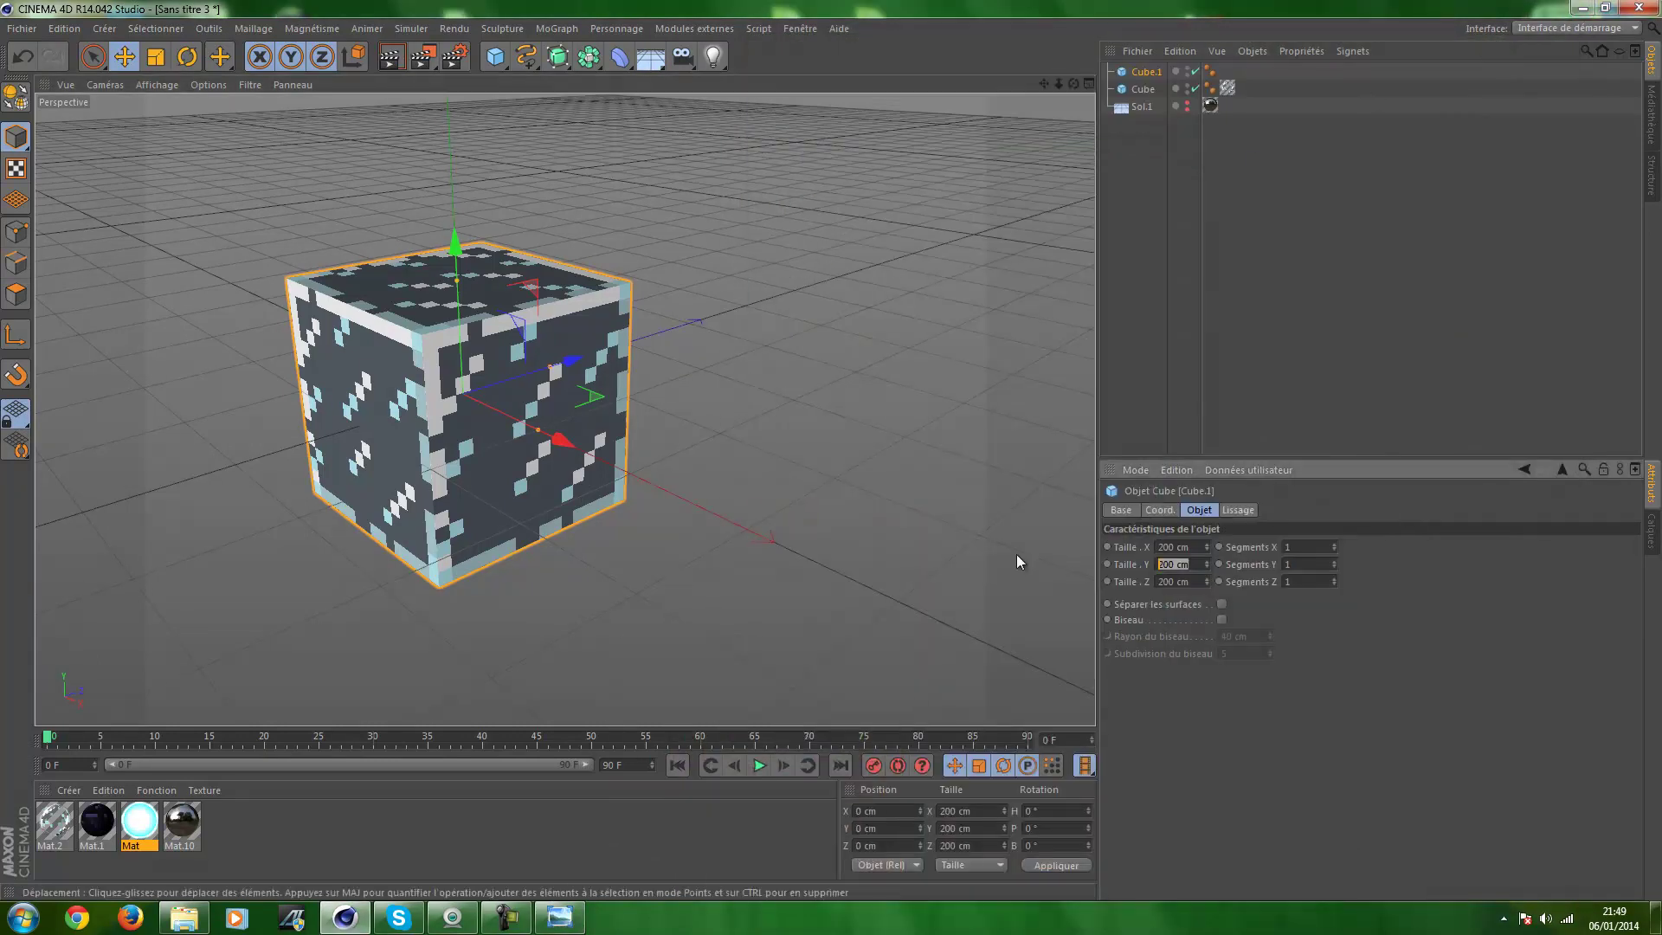
{"action": "type", "text": "3*12.5"}
{"action": "key", "text": "Return"}
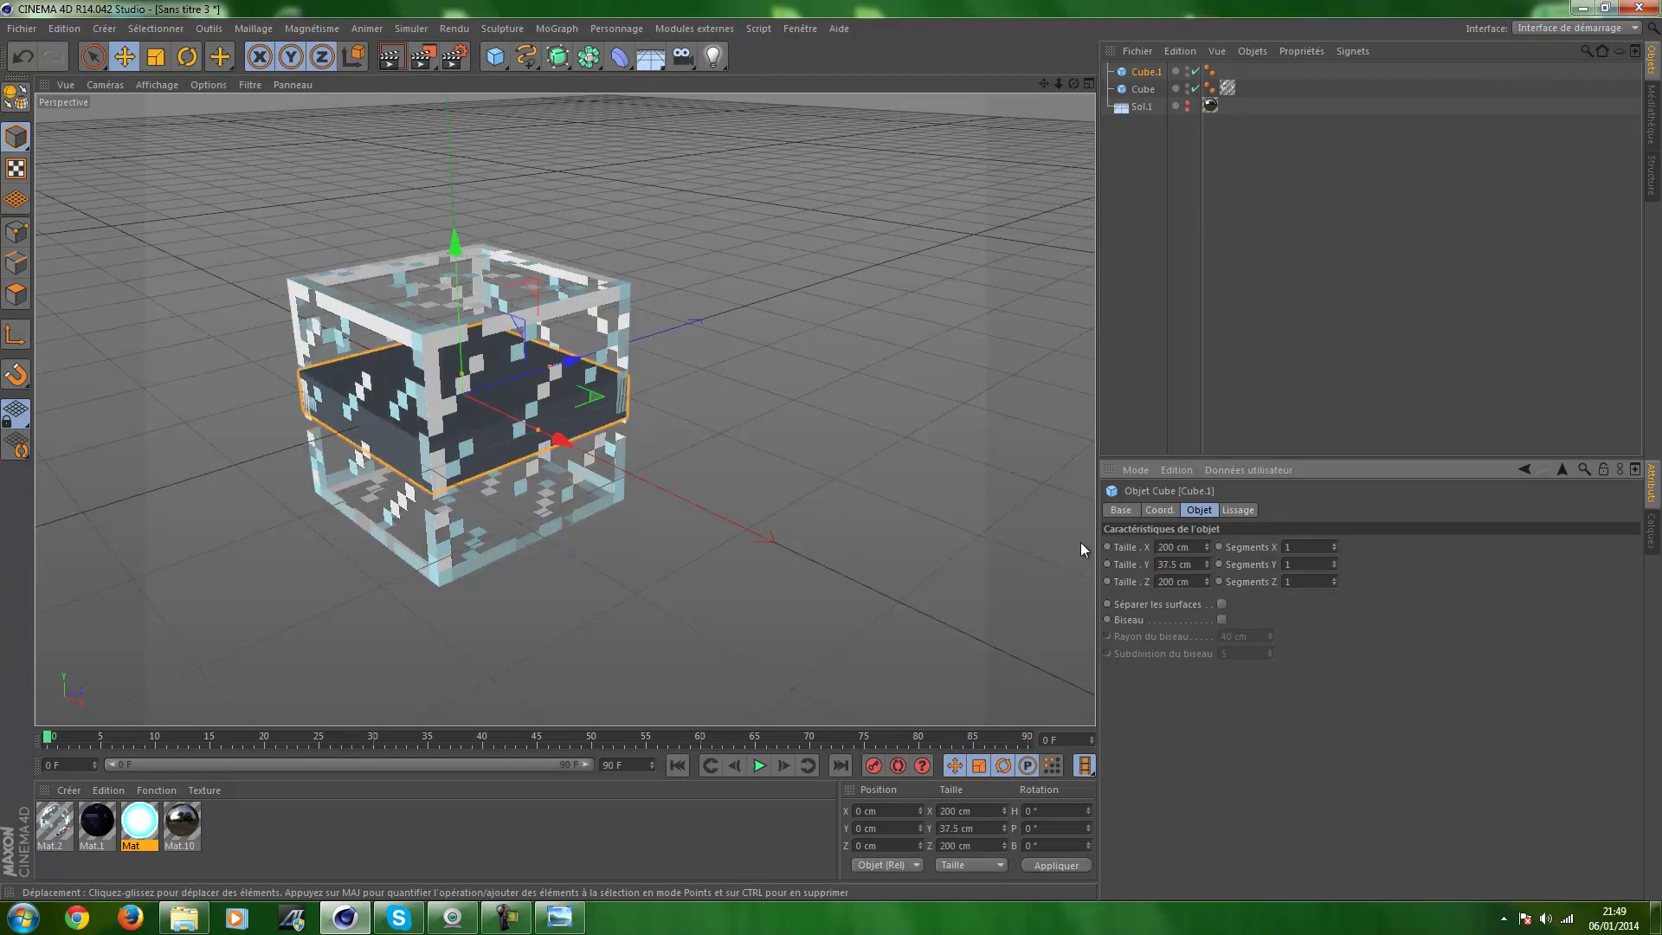
{"action": "double_click", "coordinate": [1198, 546]}
{"action": "type", "text": "12.12"}
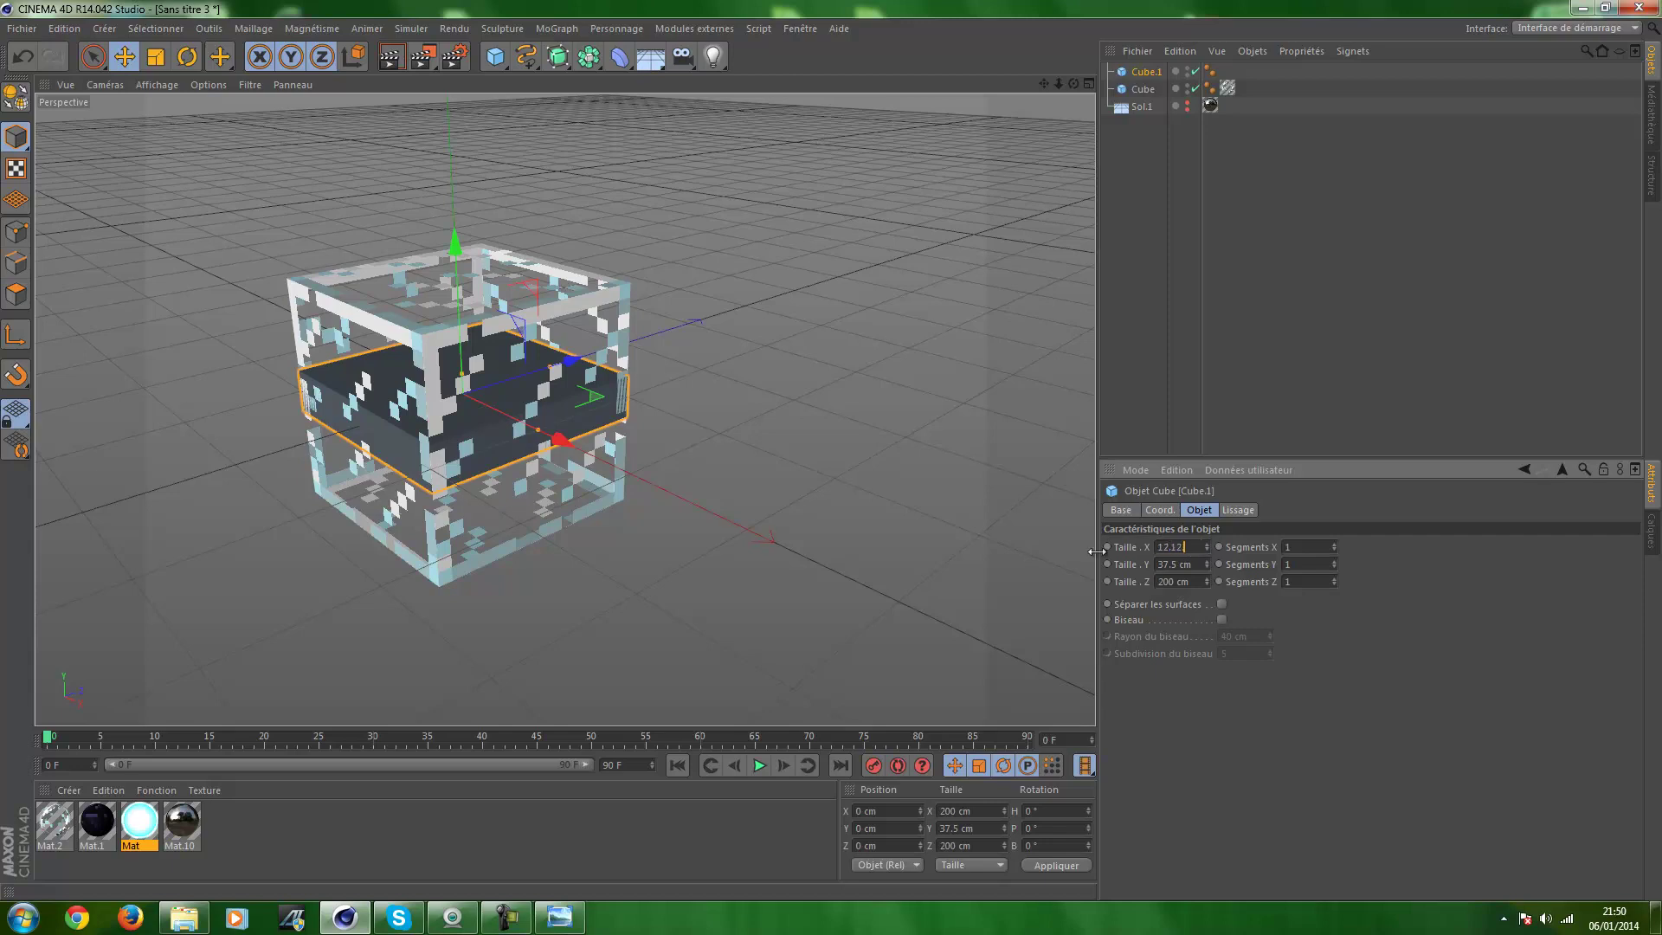
{"action": "key", "text": "BackSpace"}
{"action": "key", "text": "BackSpace"}
{"action": "key", "text": "BackSpace"}
{"action": "type", "text": "'.5"}
{"action": "key", "text": "Return"}
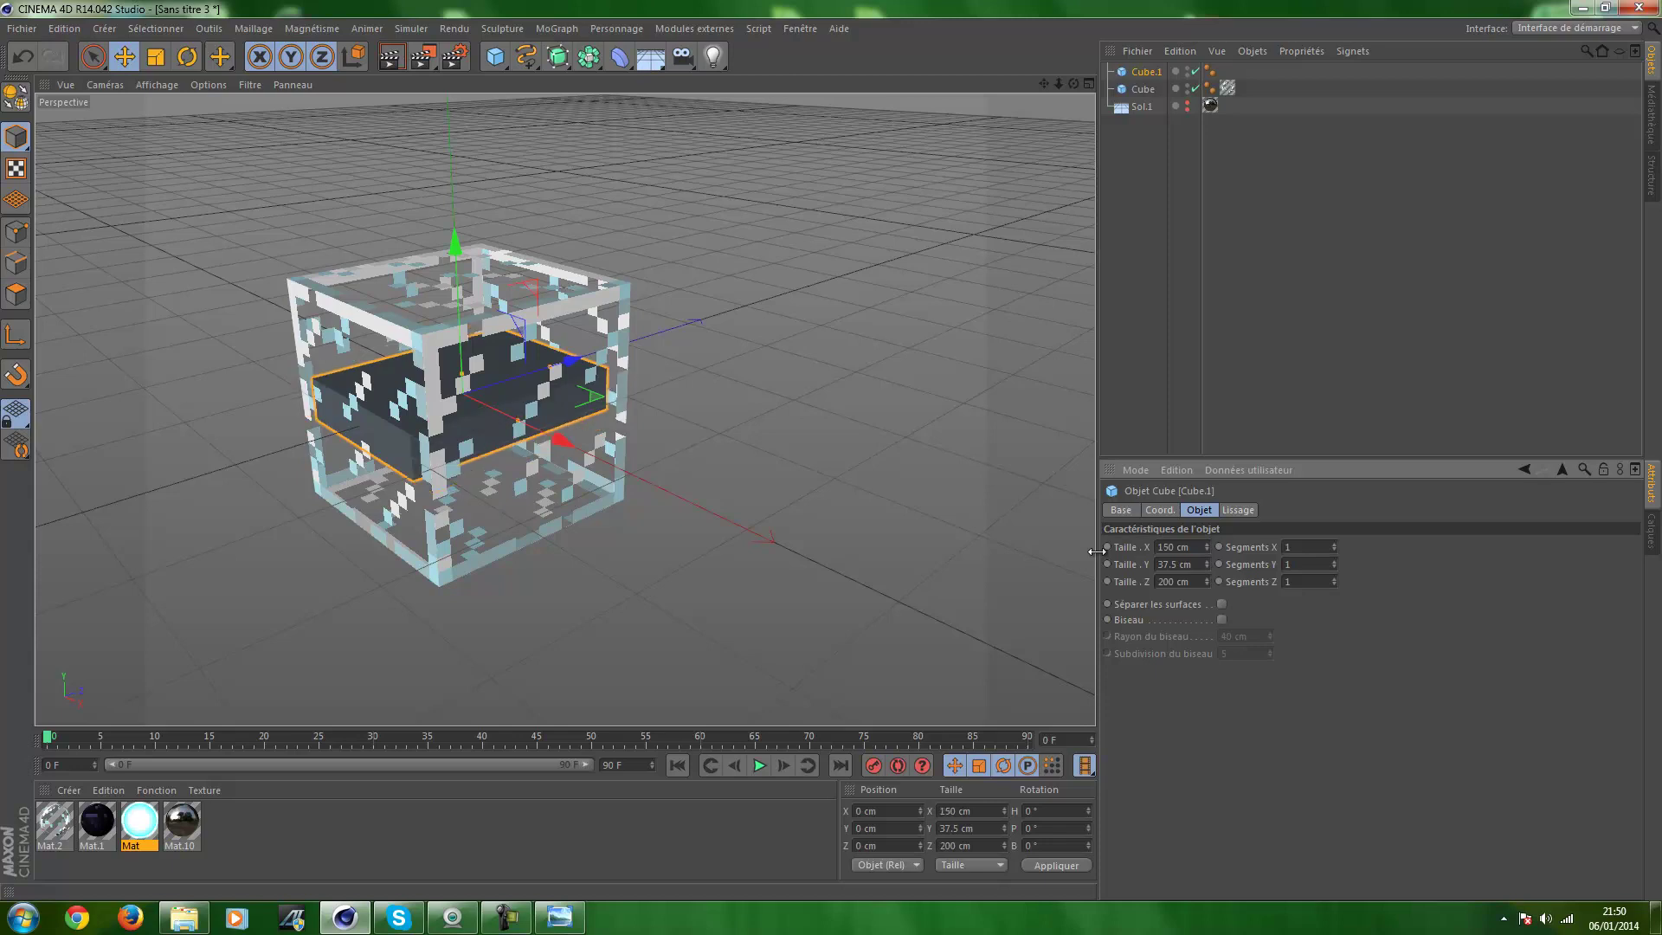
{"action": "double_click", "coordinate": [1189, 582]}
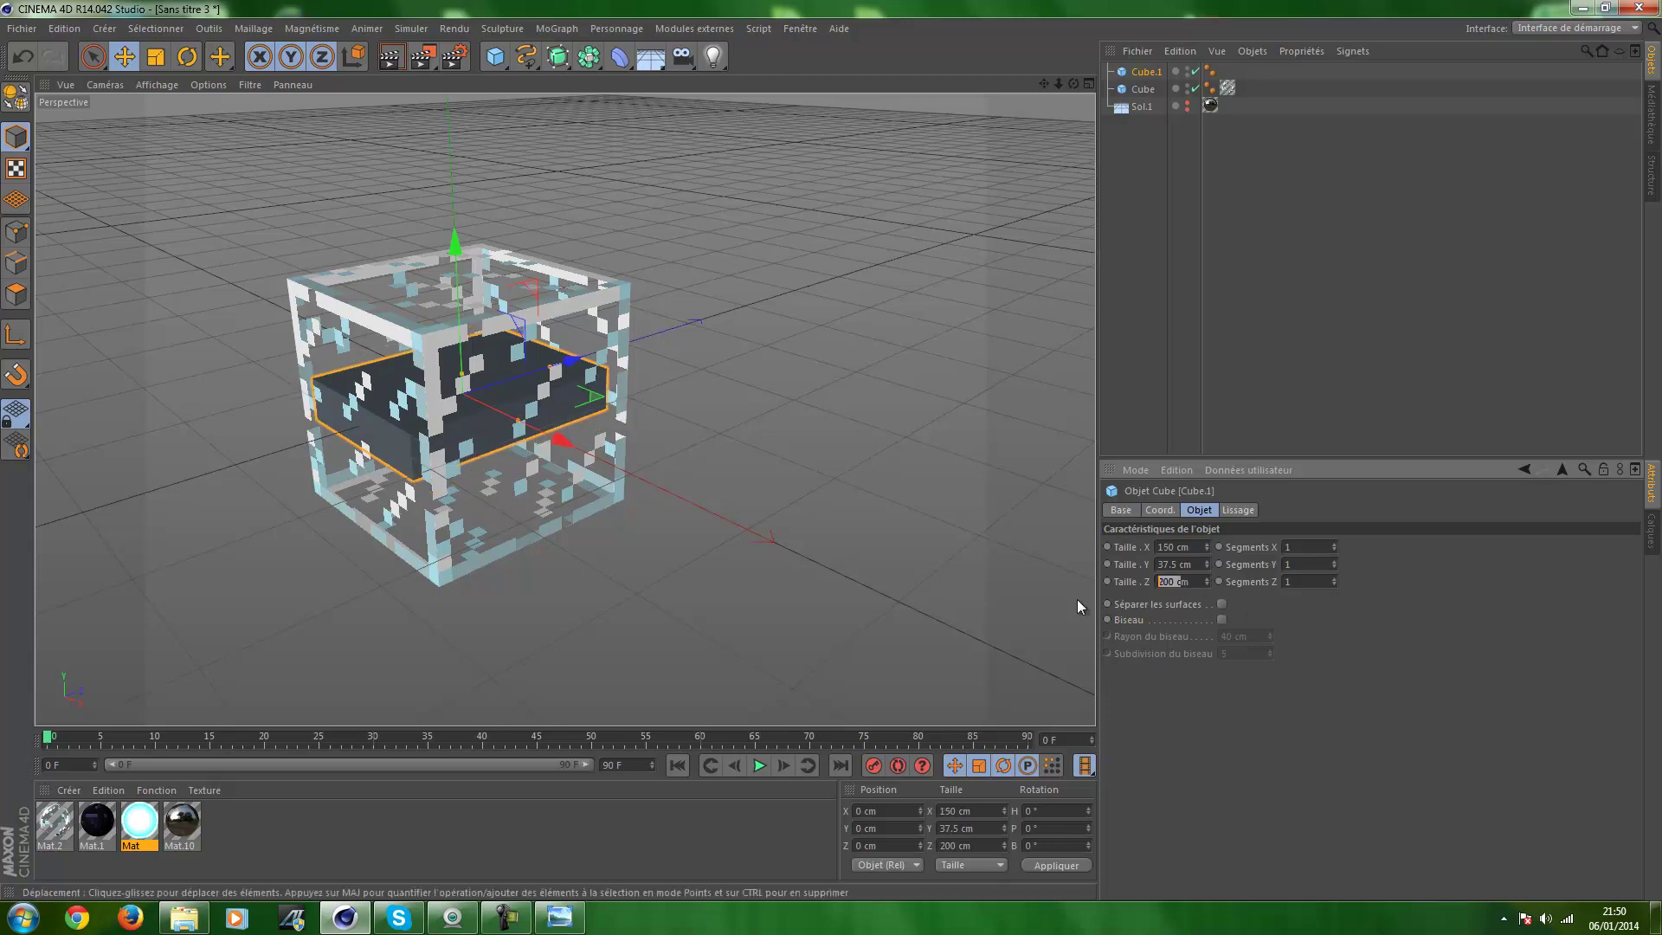
{"action": "type", "text": "150"}
{"action": "key", "text": "Return"}
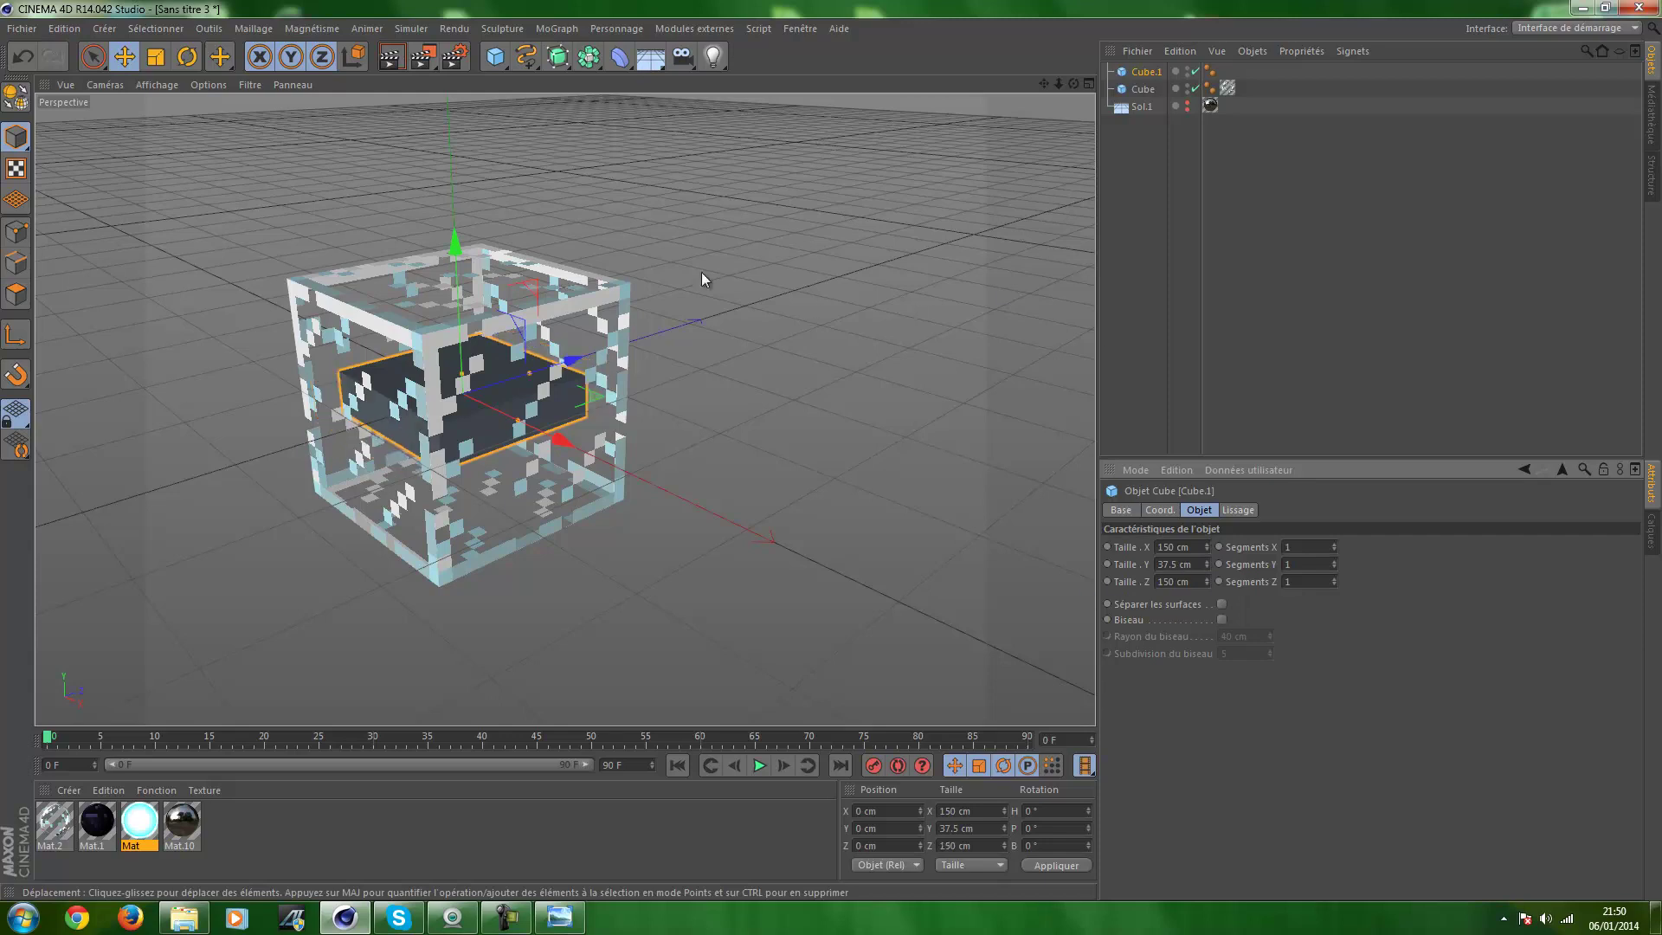
Drag the flat slab down toward the glass cube's bottom, checking in the side view
{"action": "left_click_drag", "start_coordinate": [460, 252], "coordinate": [470, 346]}
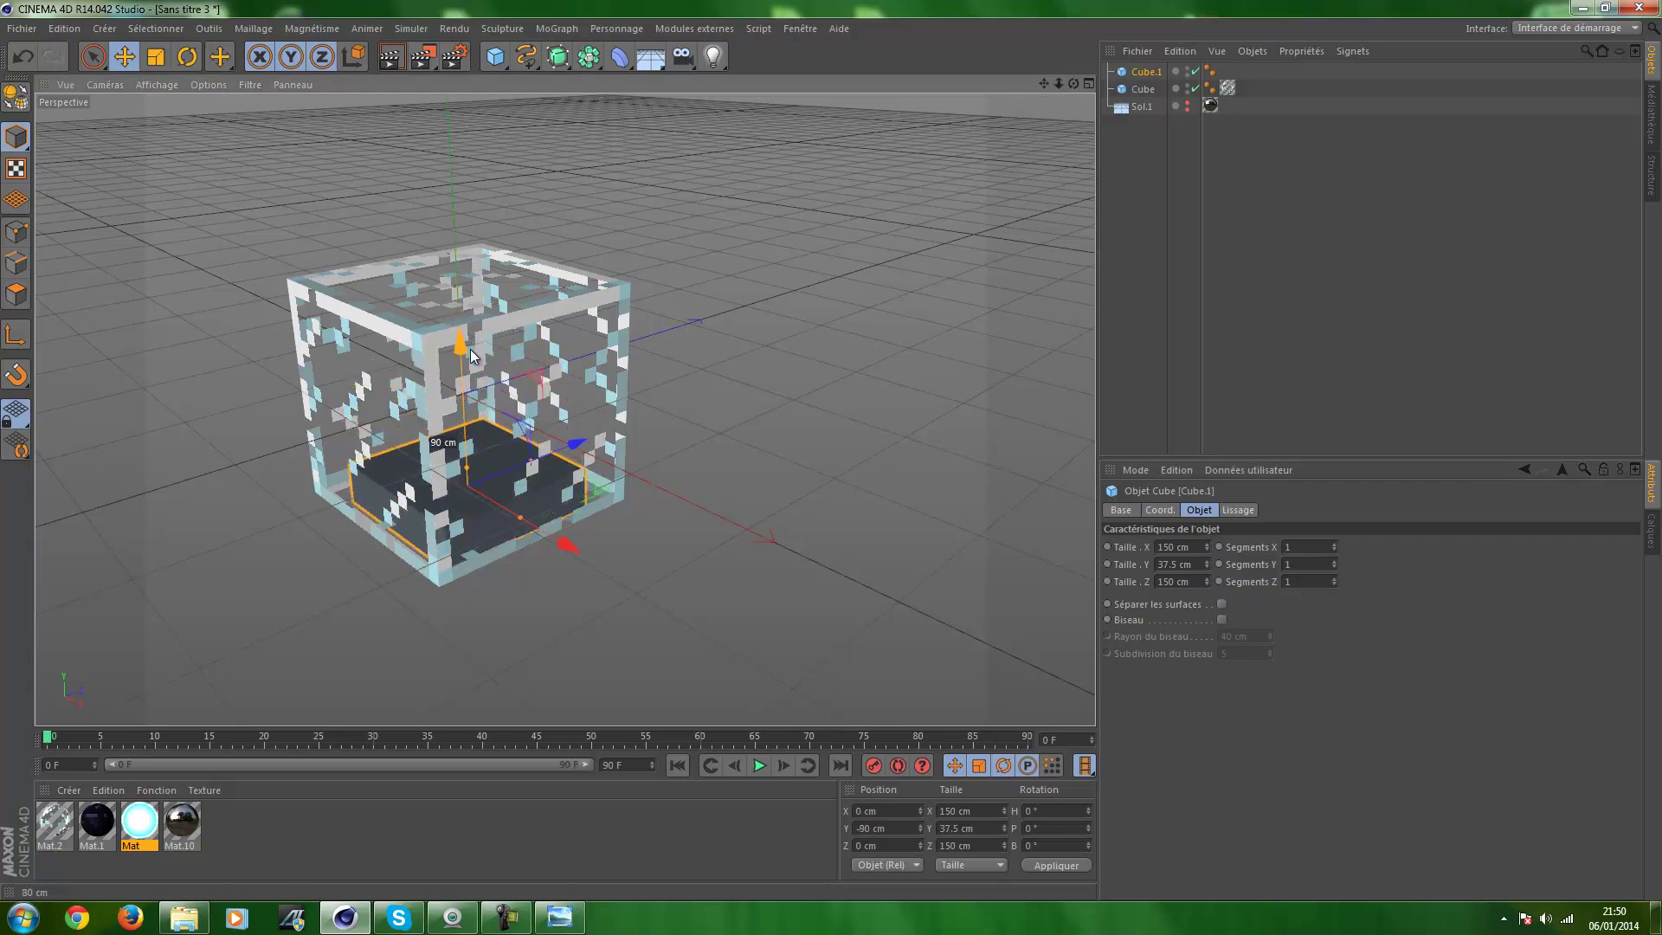
{"action": "mouse_move", "coordinate": [470, 350]}
{"action": "left_mouse_down"}
{"action": "mouse_move", "coordinate": [821, 417]}
{"action": "mouse_move", "coordinate": [811, 379]}
{"action": "left_mouse_up"}
{"action": "left_click_drag", "start_coordinate": [461, 329], "coordinate": [462, 307]}
{"action": "middle_click", "coordinate": [736, 308]}
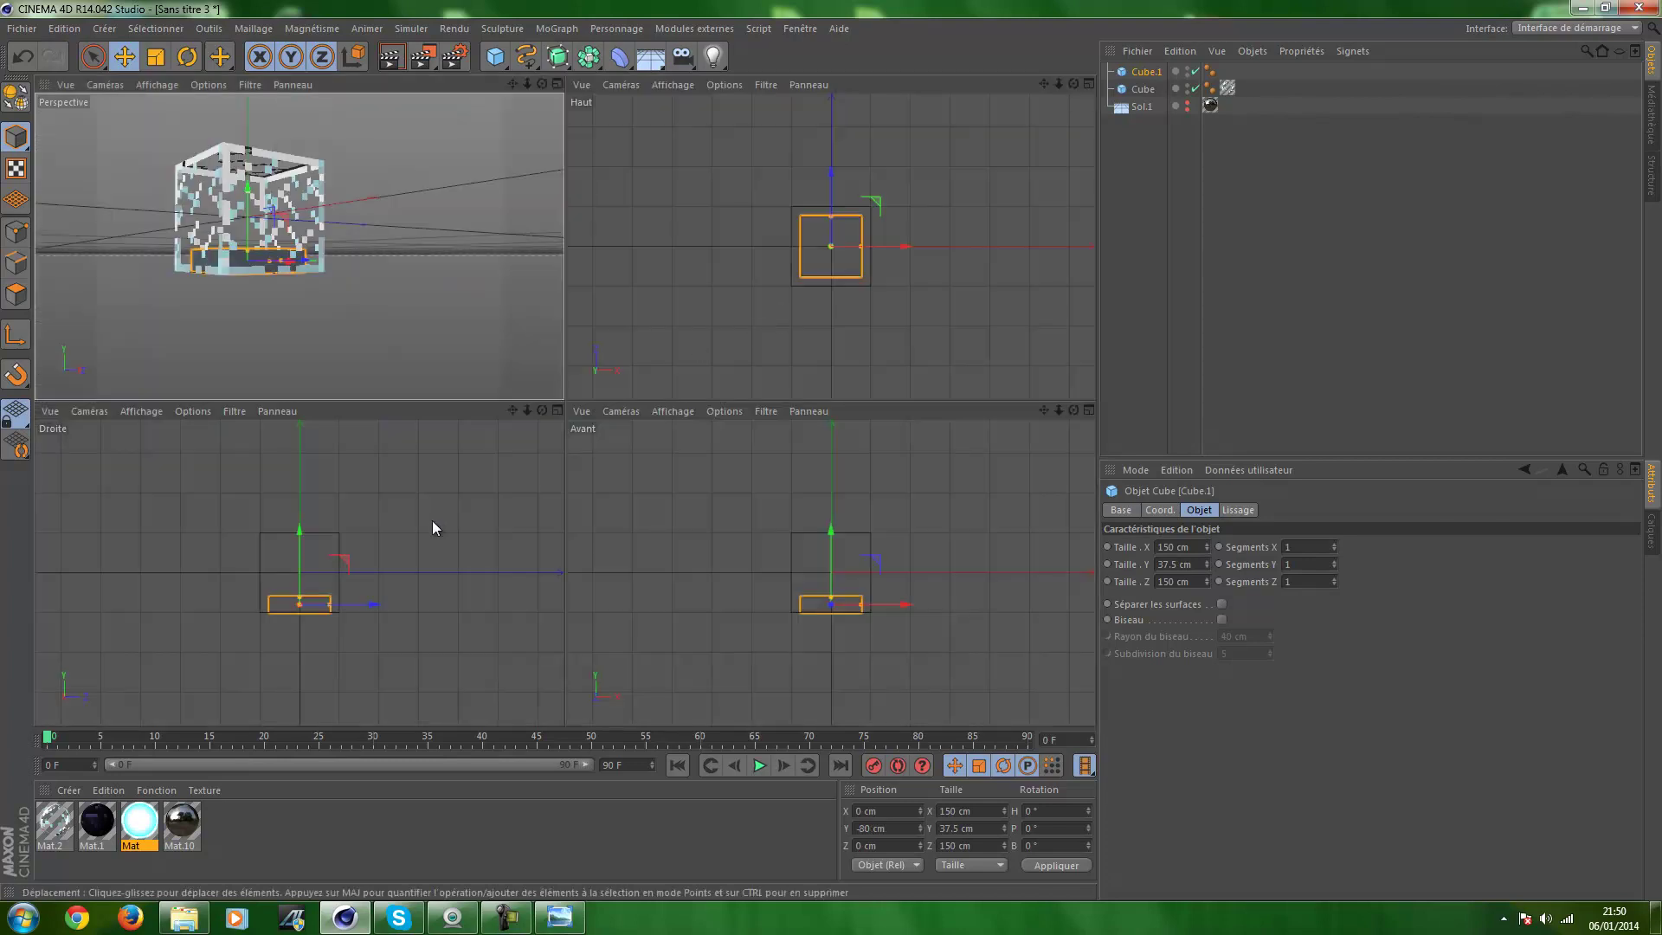
{"action": "middle_click", "coordinate": [433, 517]}
{"action": "scroll", "coordinate": [580, 480], "scroll_direction": "up", "scroll_amount": 3}
{"action": "scroll", "coordinate": [583, 478], "scroll_direction": "up", "scroll_amount": 4}
{"action": "scroll", "coordinate": [555, 489], "scroll_direction": "up", "scroll_amount": 3}
{"action": "scroll", "coordinate": [535, 448], "scroll_direction": "down", "scroll_amount": 1}
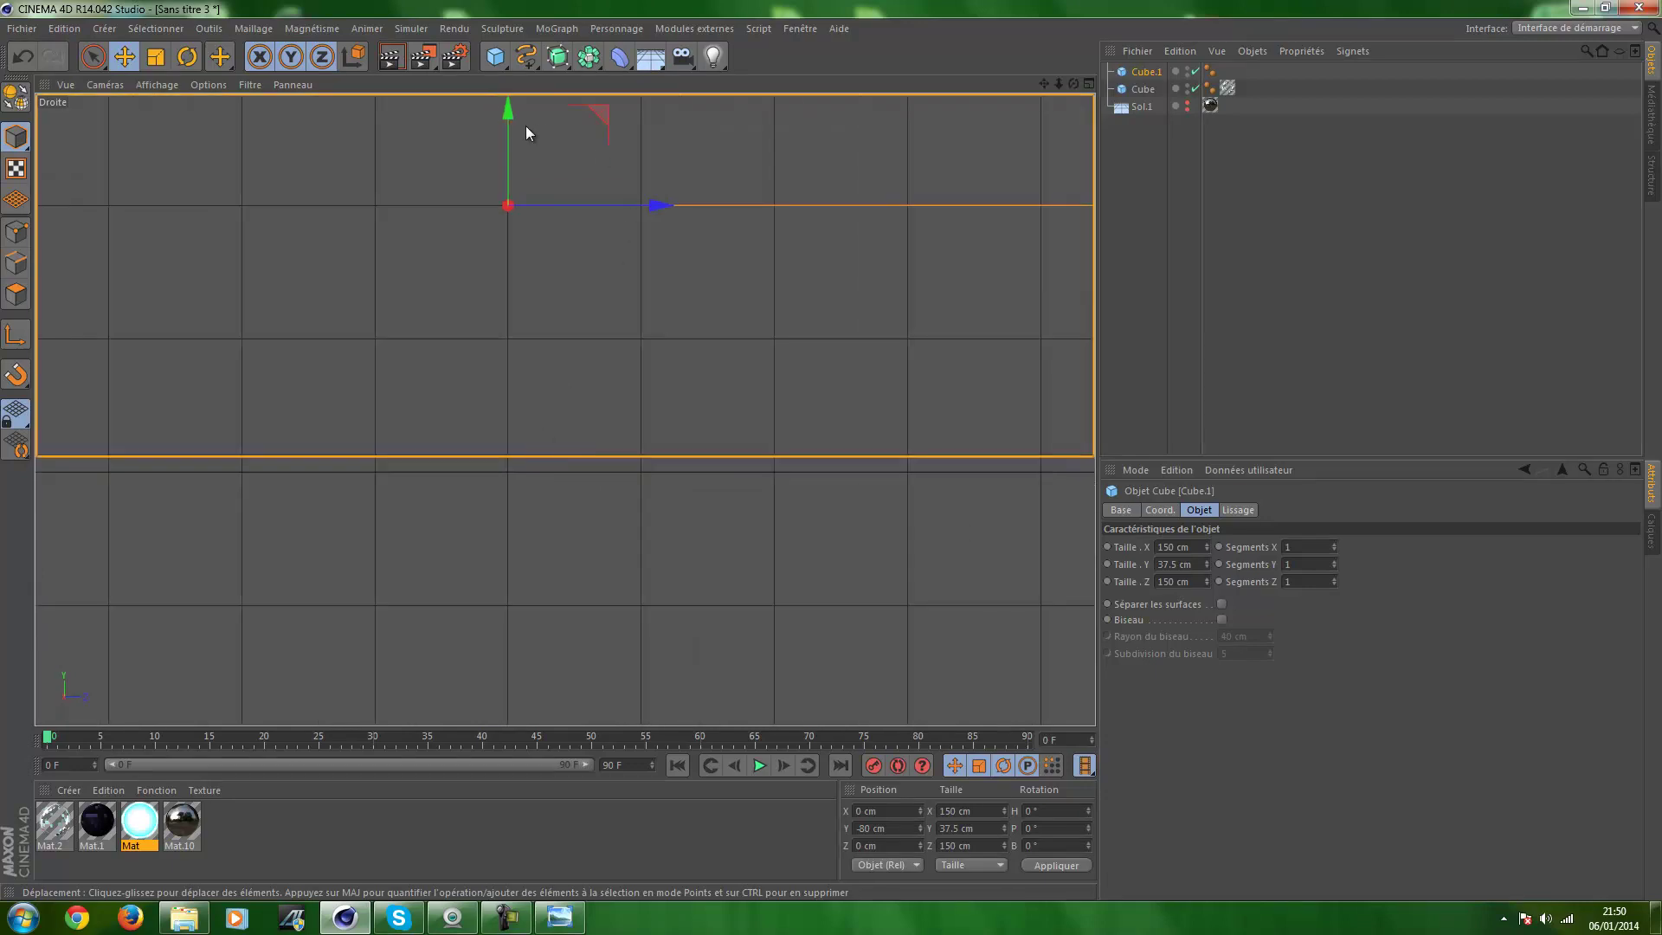
{"action": "left_click_drag", "start_coordinate": [511, 122], "coordinate": [502, 137]}
Set the slab's Position Y to exactly -81.25 cm and orbit the perspective view to check
{"action": "left_click", "coordinate": [1160, 510]}
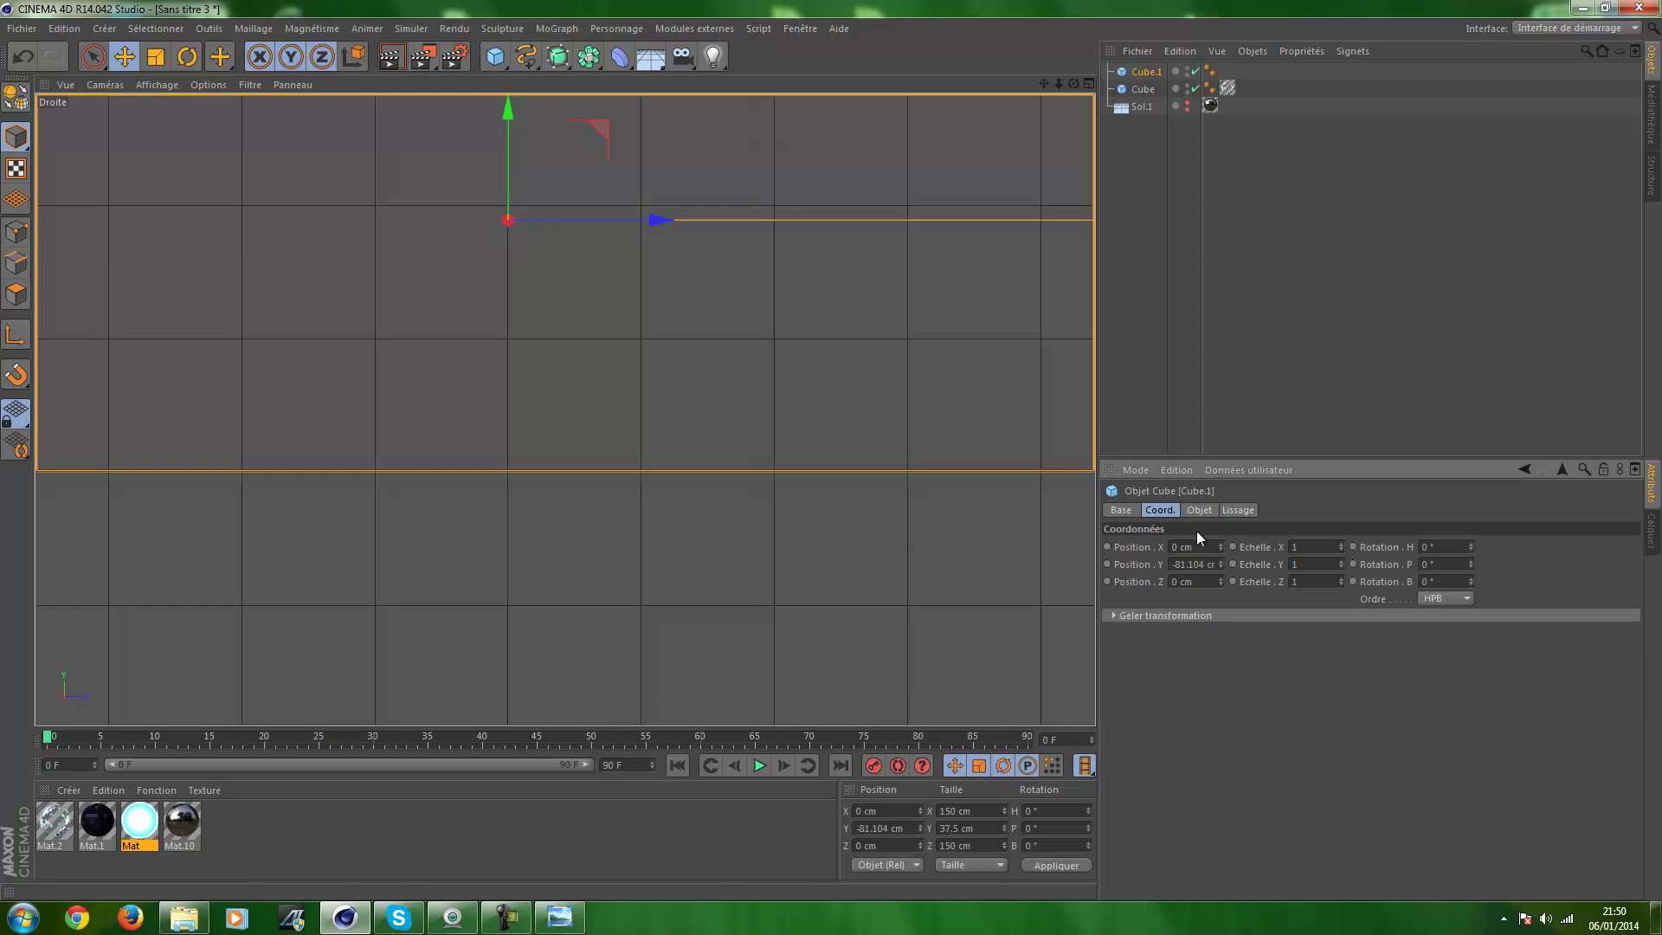
{"action": "left_click_drag", "start_coordinate": [1190, 564], "coordinate": [1256, 561]}
{"action": "key", "text": "BackSpace"}
{"action": "key", "text": "BackSpace"}
{"action": "key", "text": "Return"}
{"action": "scroll", "coordinate": [530, 490], "scroll_direction": "up", "scroll_amount": 3}
{"action": "scroll", "coordinate": [554, 475], "scroll_direction": "up", "scroll_amount": 2}
{"action": "scroll", "coordinate": [587, 466], "scroll_direction": "up", "scroll_amount": 2}
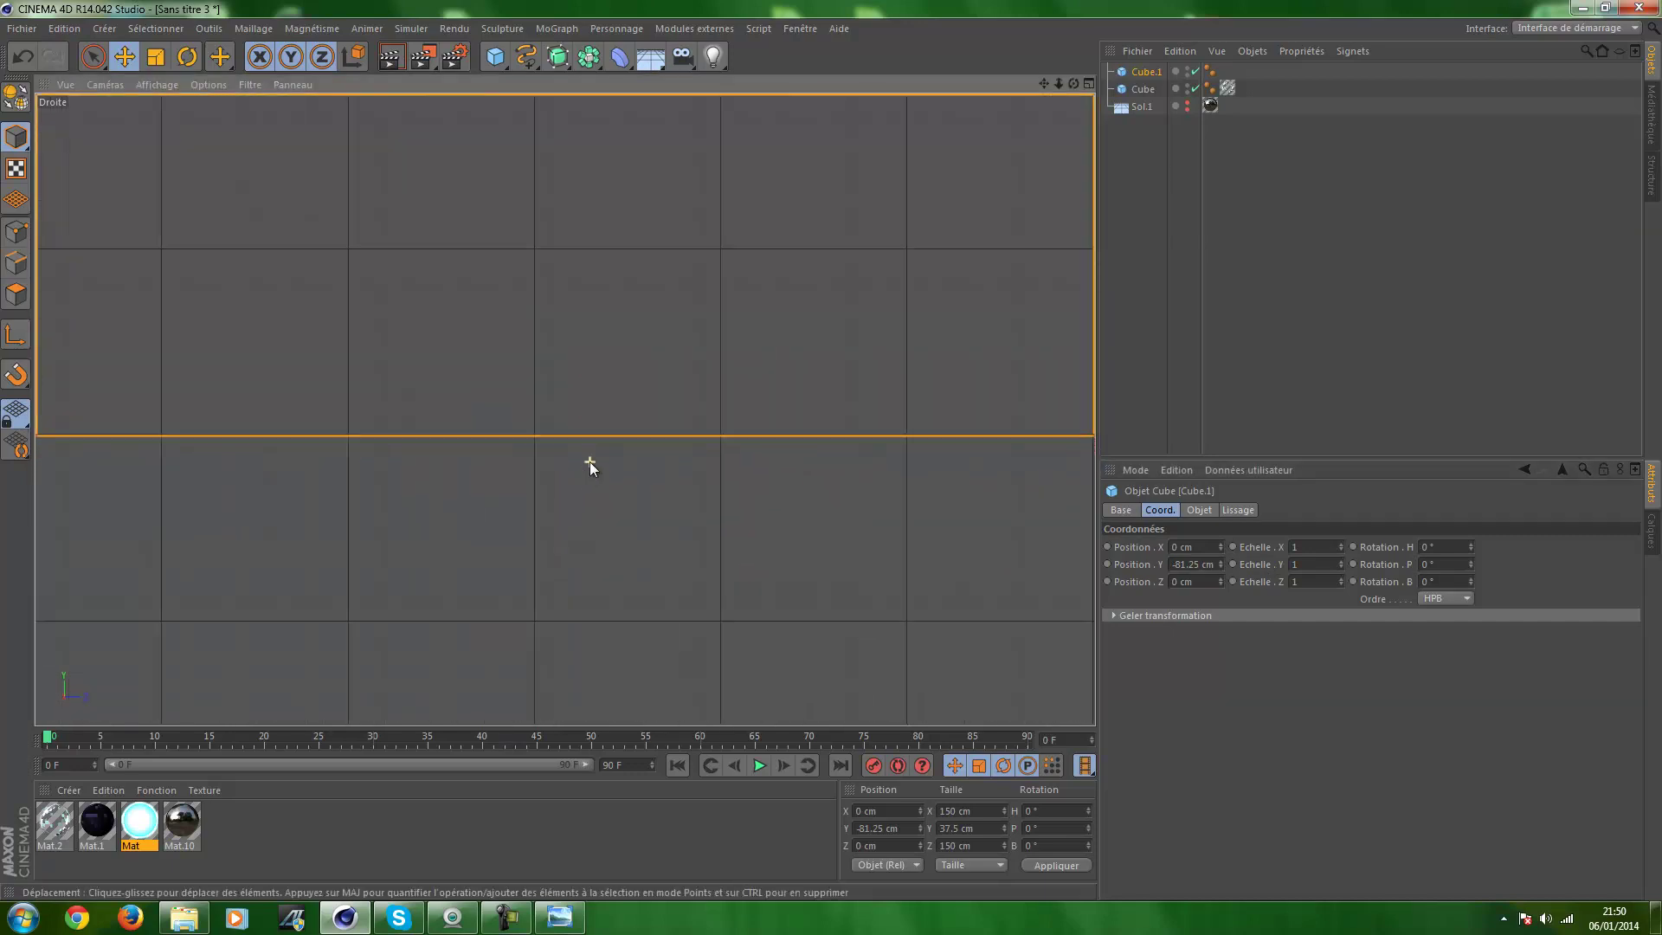
{"action": "middle_click", "coordinate": [589, 461]}
{"action": "middle_click", "coordinate": [443, 279]}
{"action": "mouse_move", "coordinate": [443, 279]}
{"action": "left_mouse_down", "text": "alt"}
{"action": "mouse_move", "coordinate": [729, 302]}
{"action": "mouse_move", "coordinate": [973, 352]}
{"action": "mouse_move", "coordinate": [931, 355]}
{"action": "left_mouse_up", "text": "alt"}
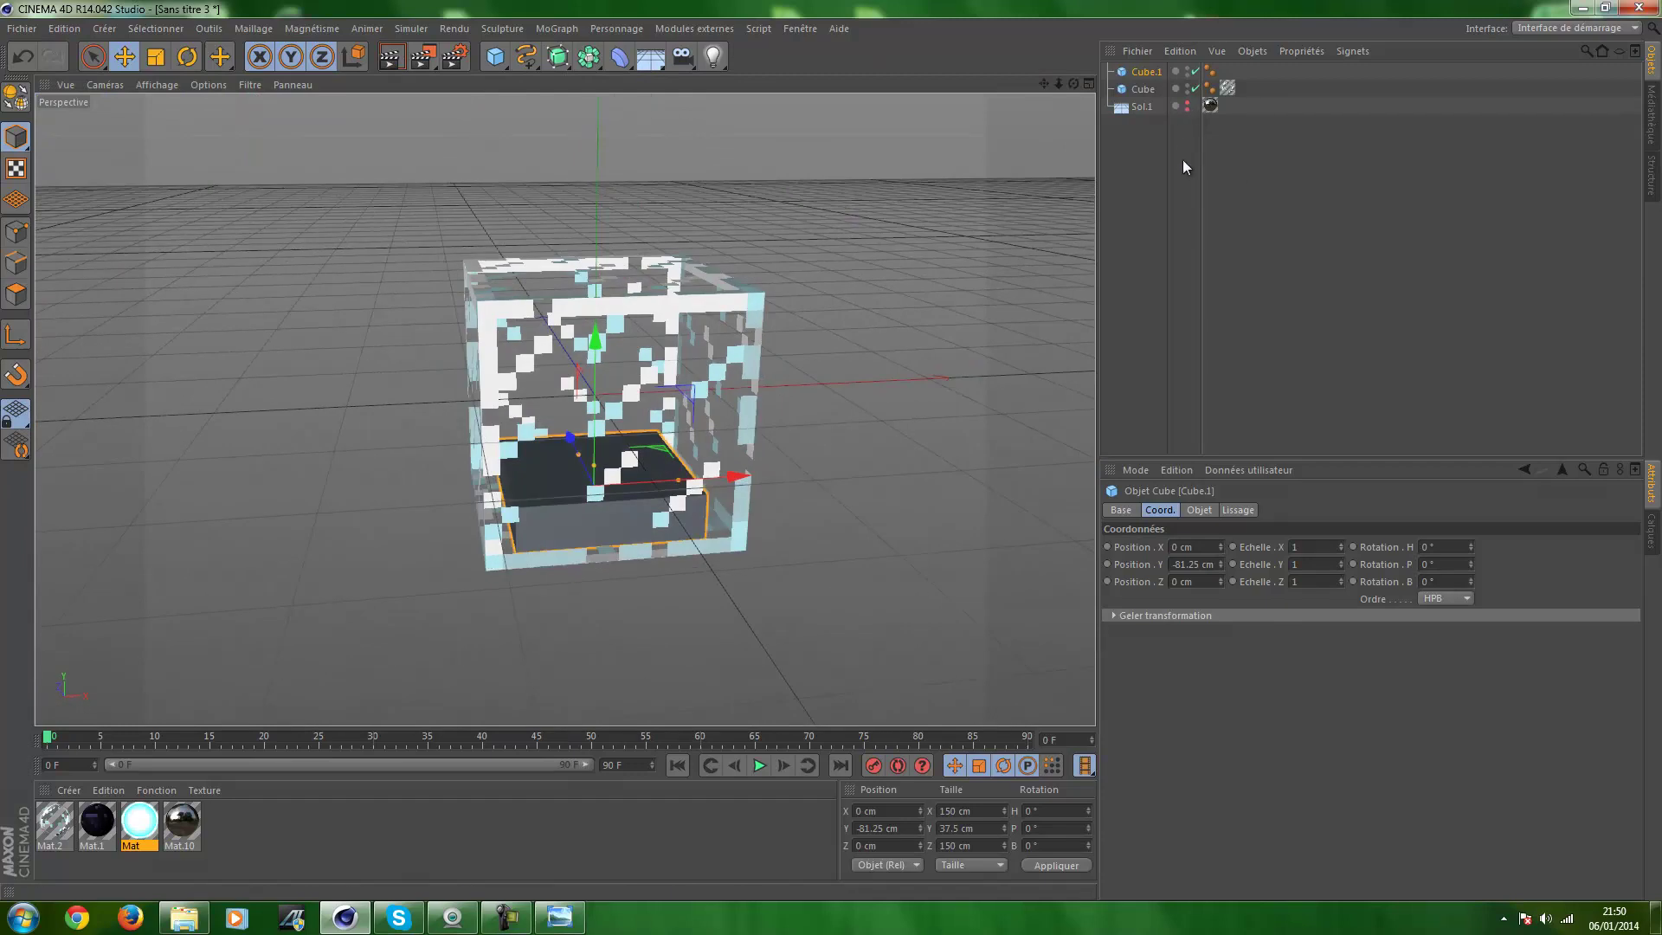
Hide the glass cube in the viewport and rename it verre
{"action": "left_click", "coordinate": [1196, 89]}
{"action": "left_click", "coordinate": [1141, 88]}
{"action": "double_click", "coordinate": [1141, 89]}
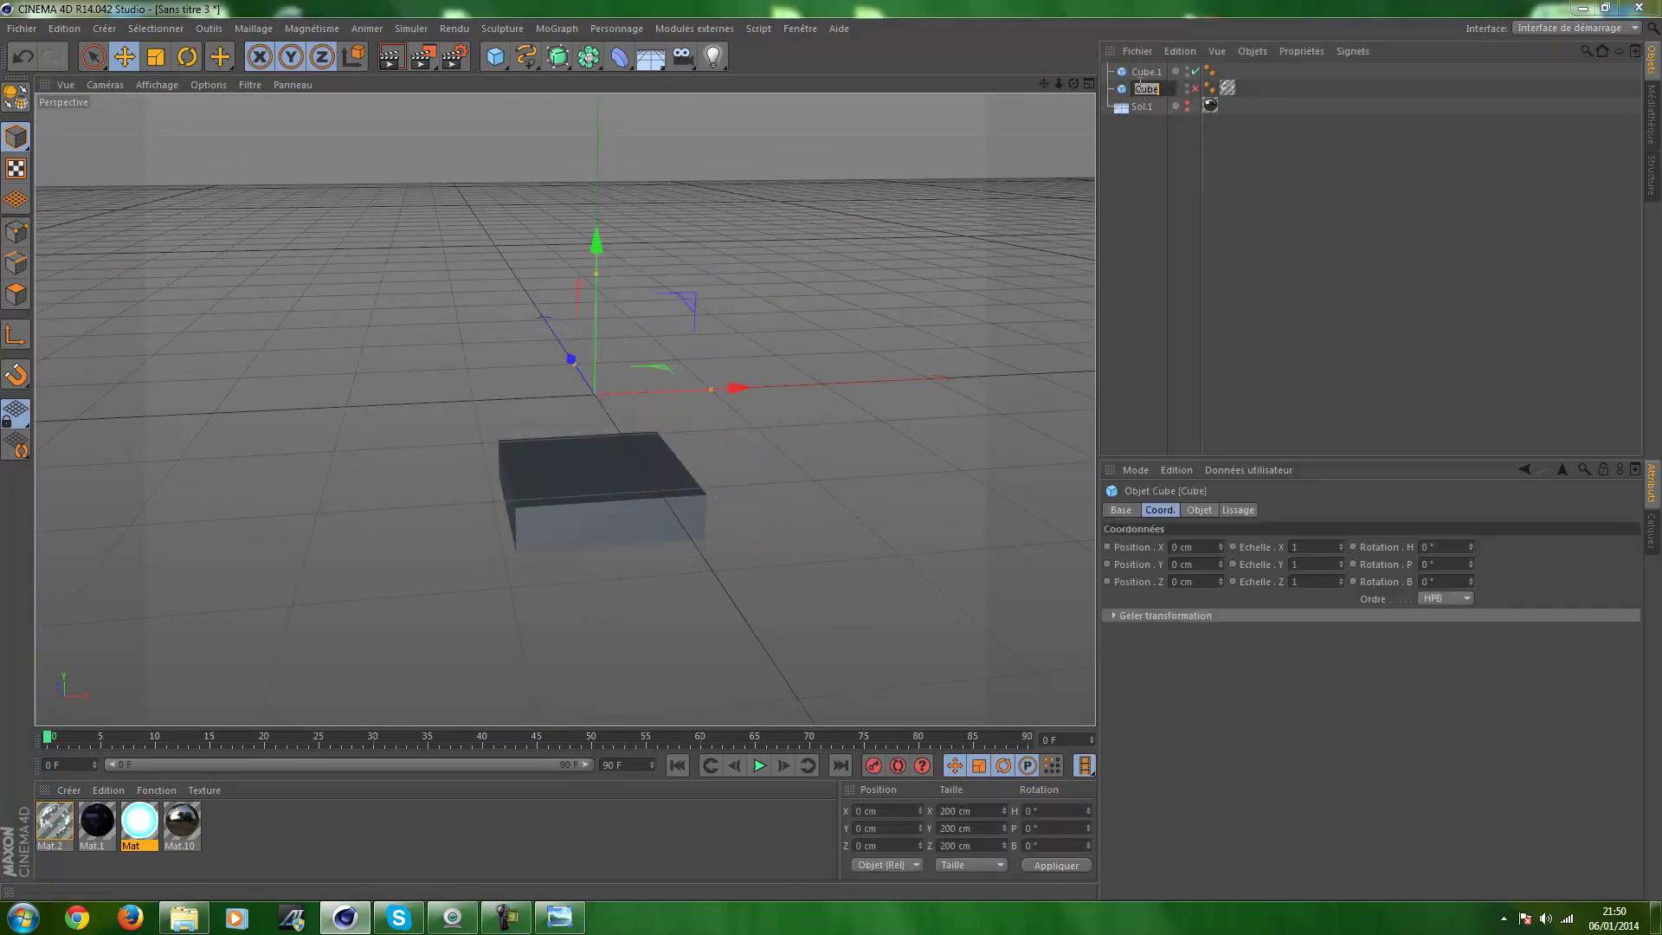
{"action": "type", "text": "verre"}
{"action": "key", "text": "Return"}
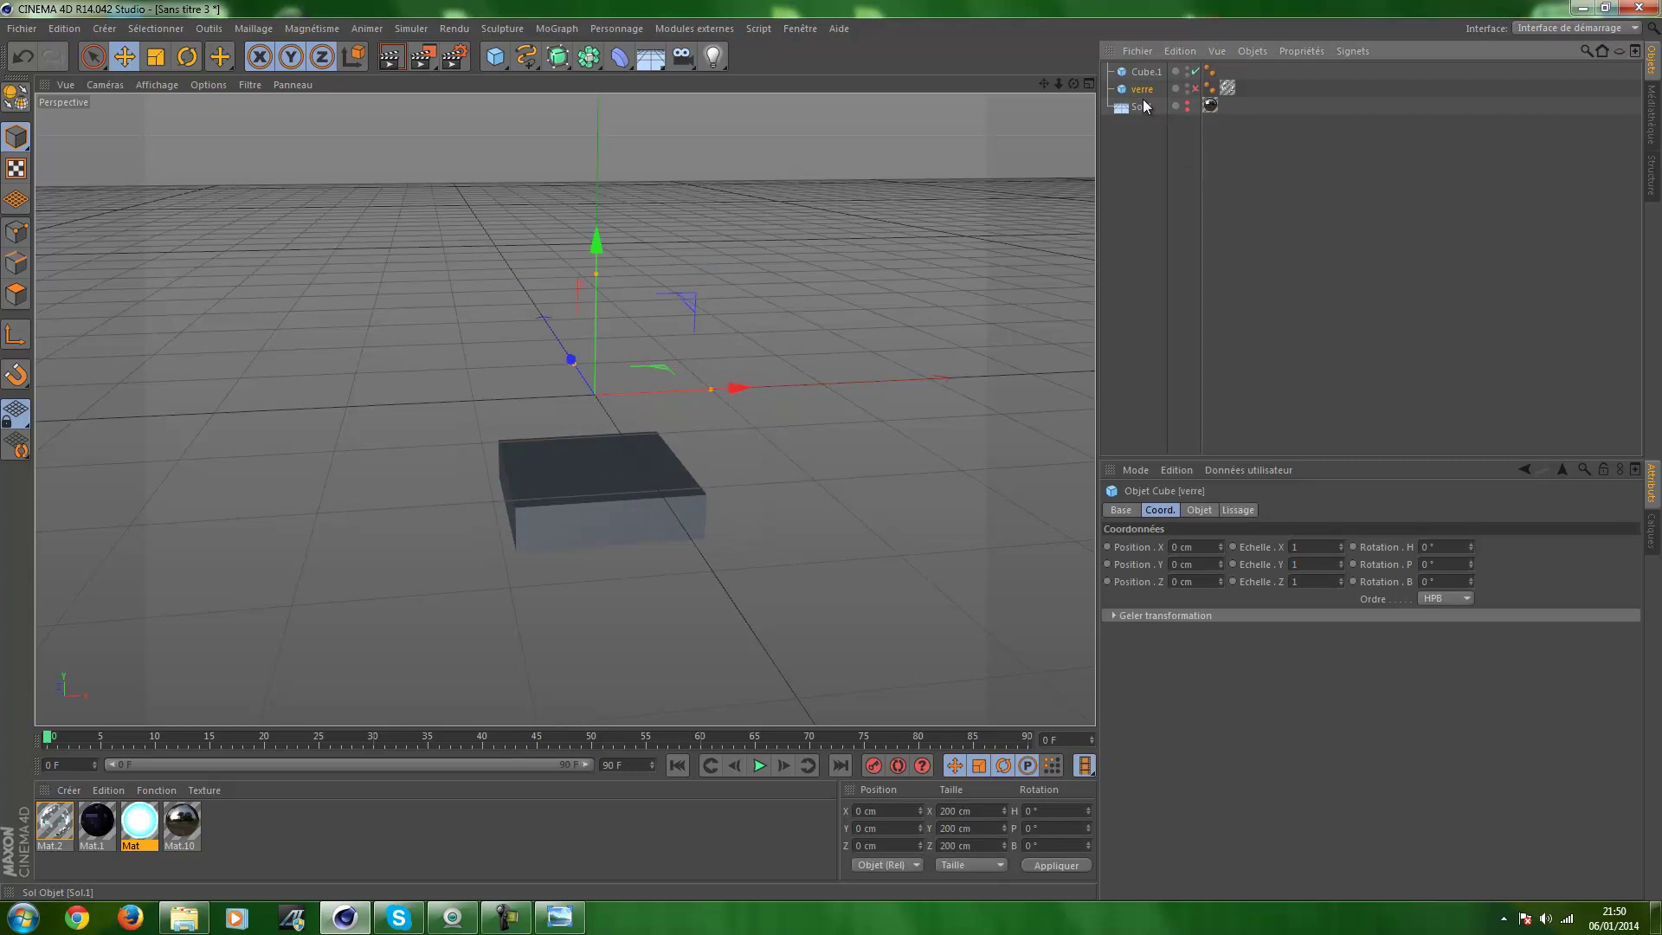
{"action": "left_click", "coordinate": [1146, 164]}
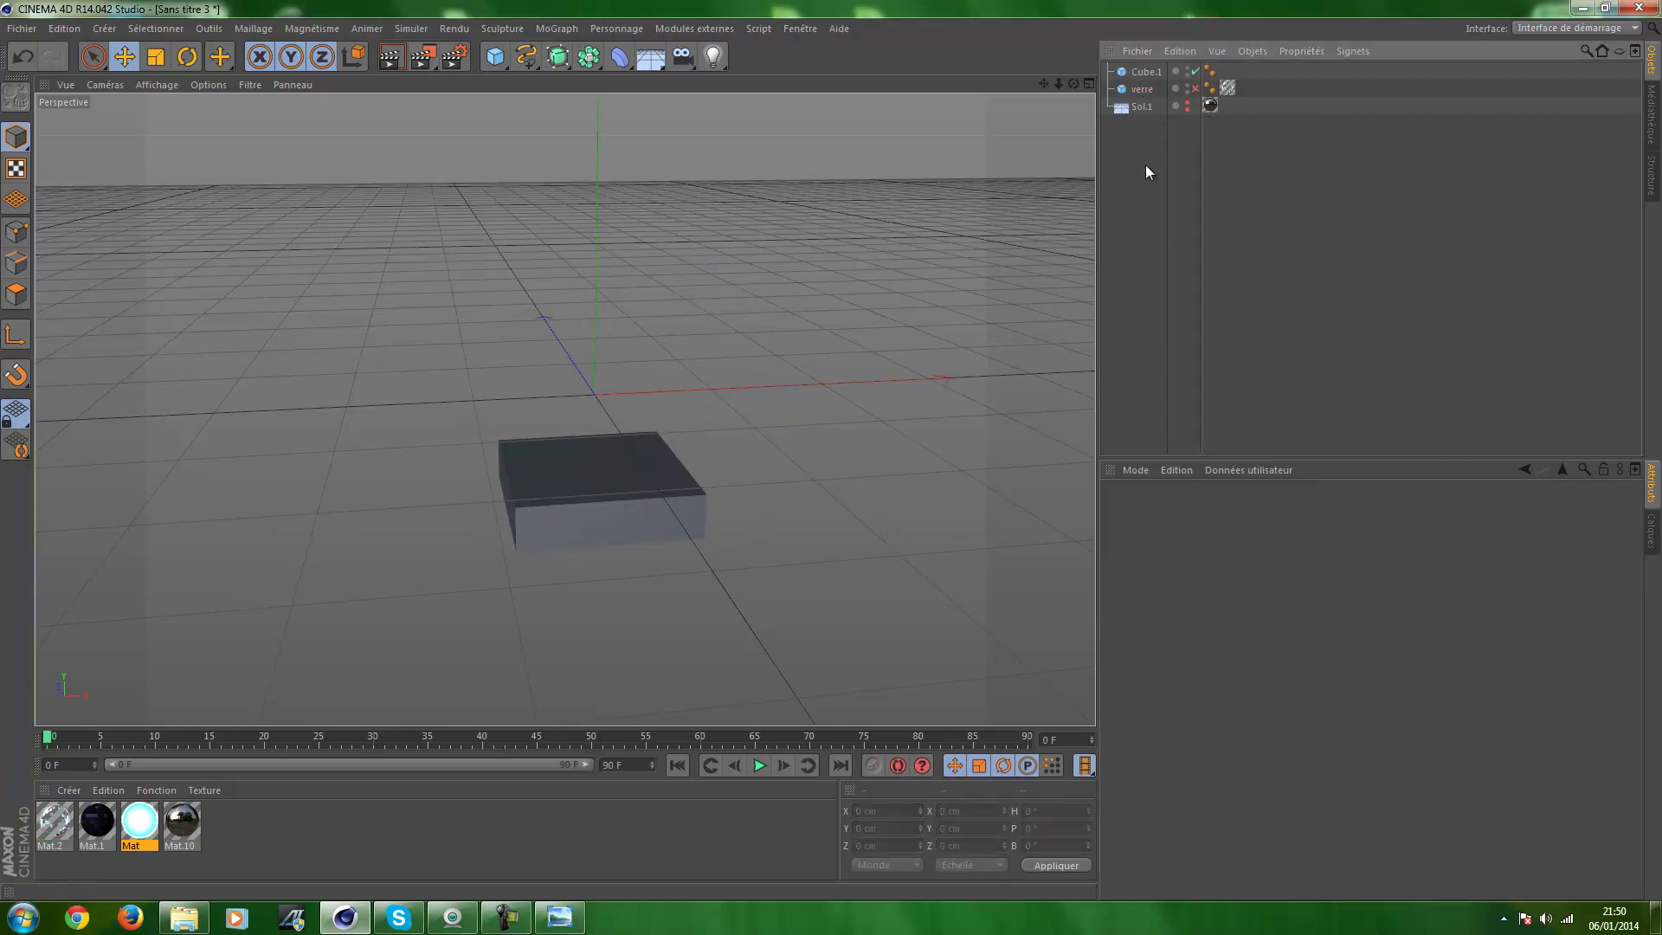
Rename the base slab obsidienne and apply the Mat.1 obsidian material to it
{"action": "double_click", "coordinate": [1160, 69]}
{"action": "type", "text": "c"}
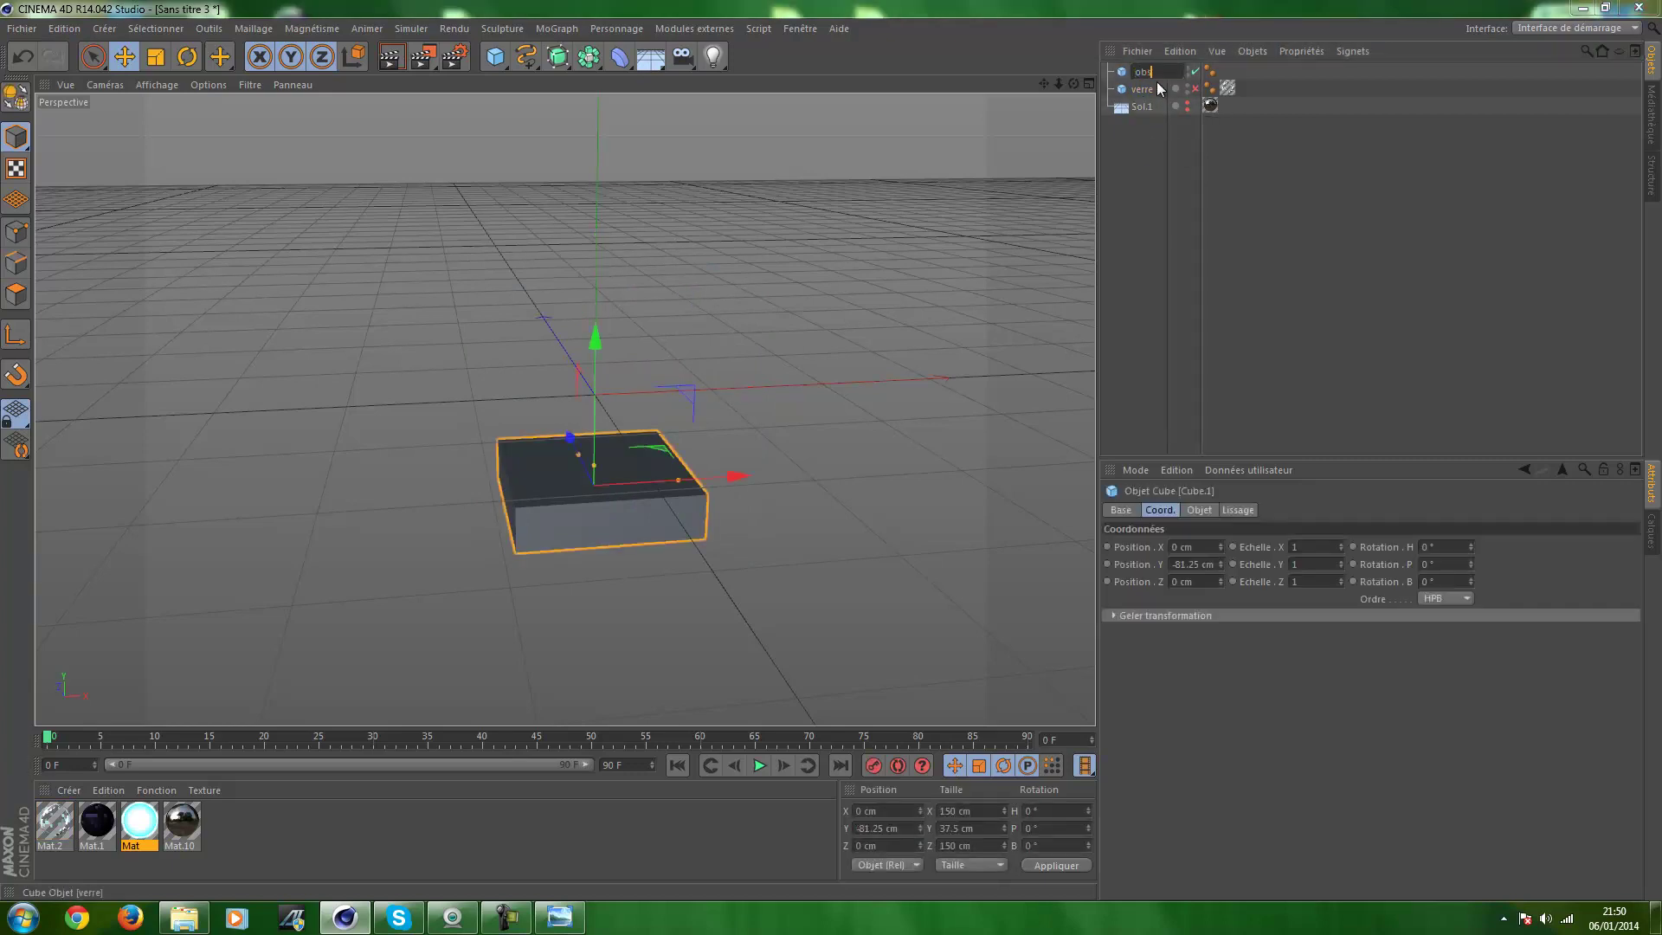
{"action": "type", "text": "ienne"}
{"action": "key", "text": "Return"}
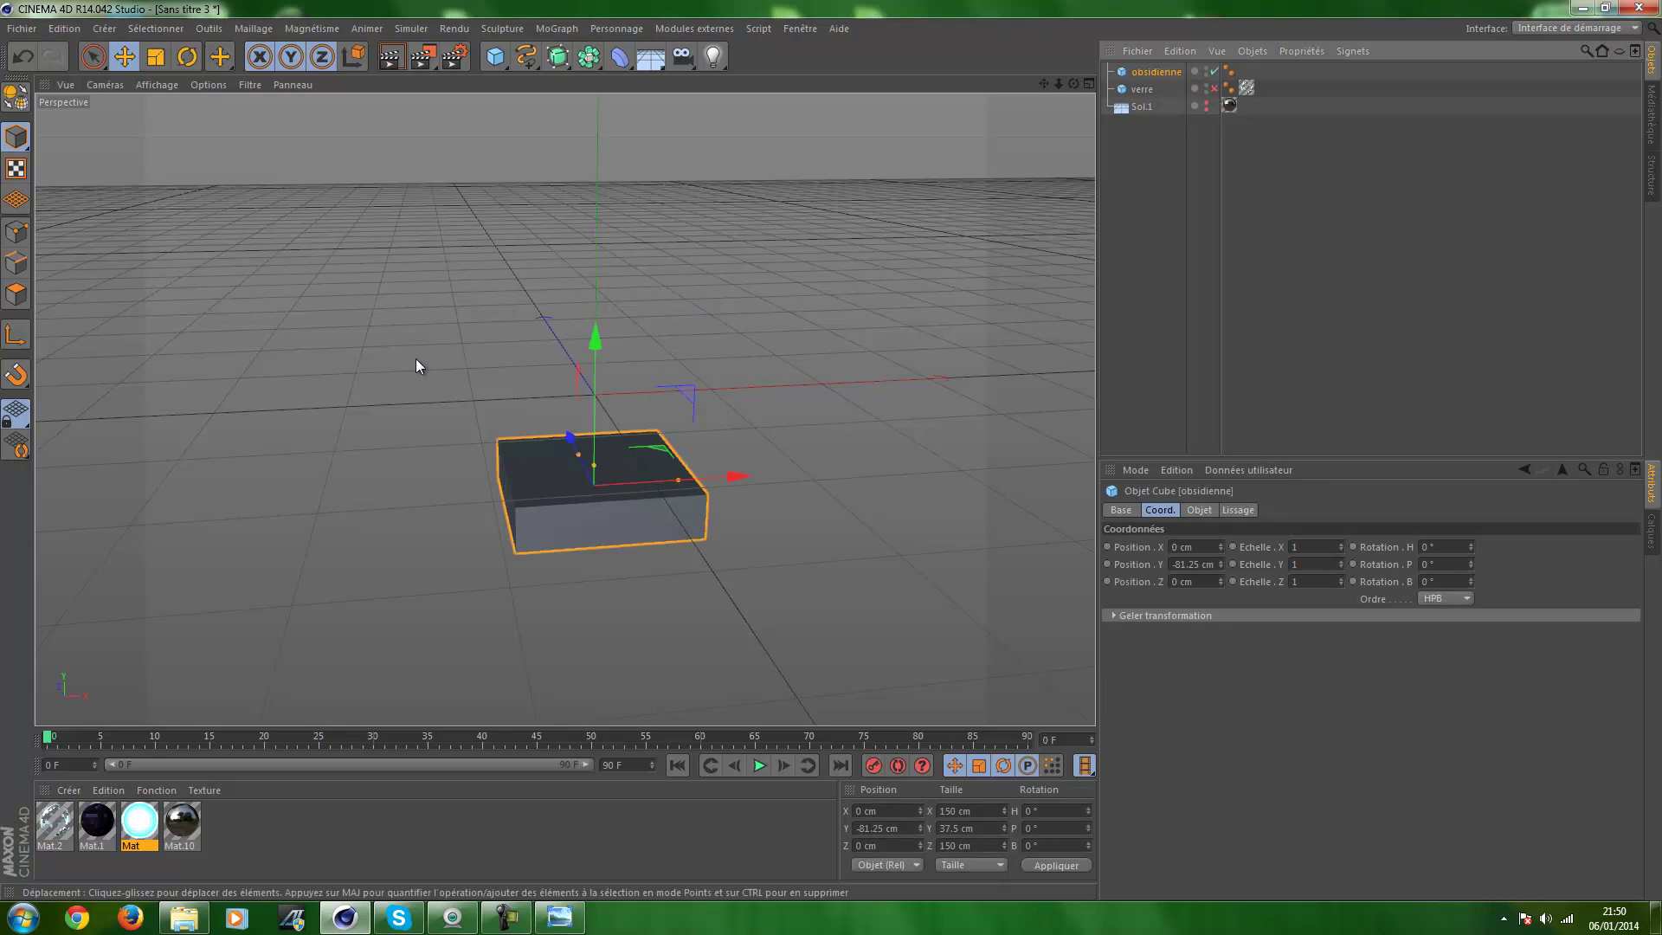
{"action": "left_click_drag", "start_coordinate": [111, 823], "coordinate": [585, 544]}
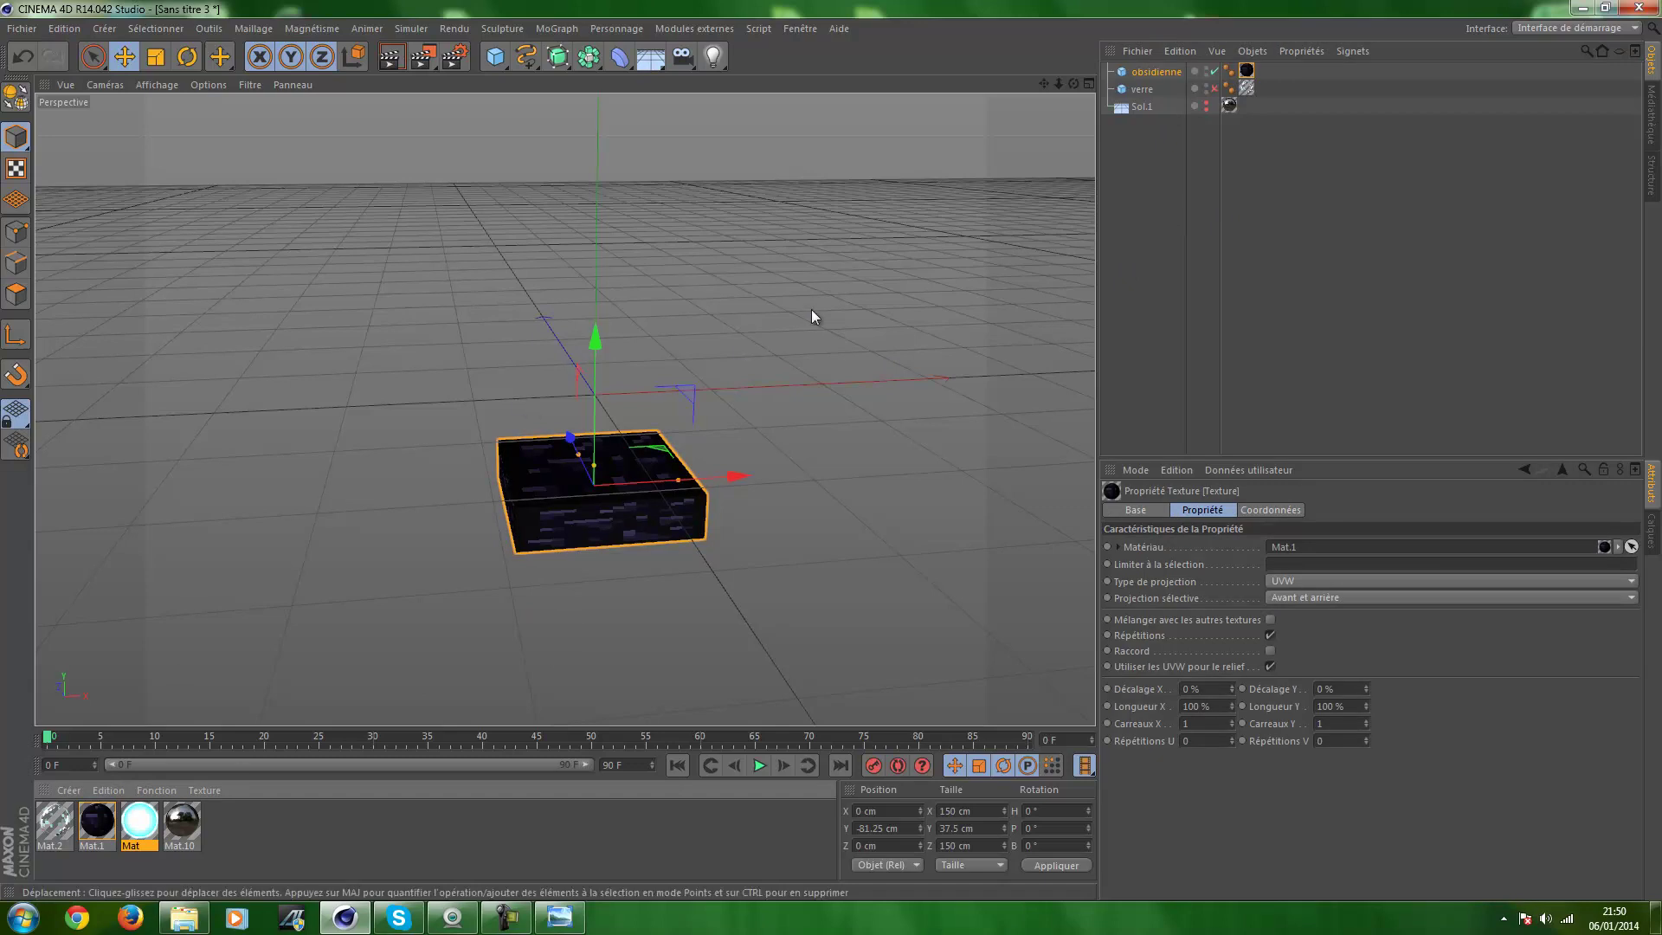
Zoom and orbit to view the textured slab's top, then show its texture tag settings
{"action": "right_click_drag", "start_coordinate": [813, 317], "coordinate": [677, 395], "text": "alt"}
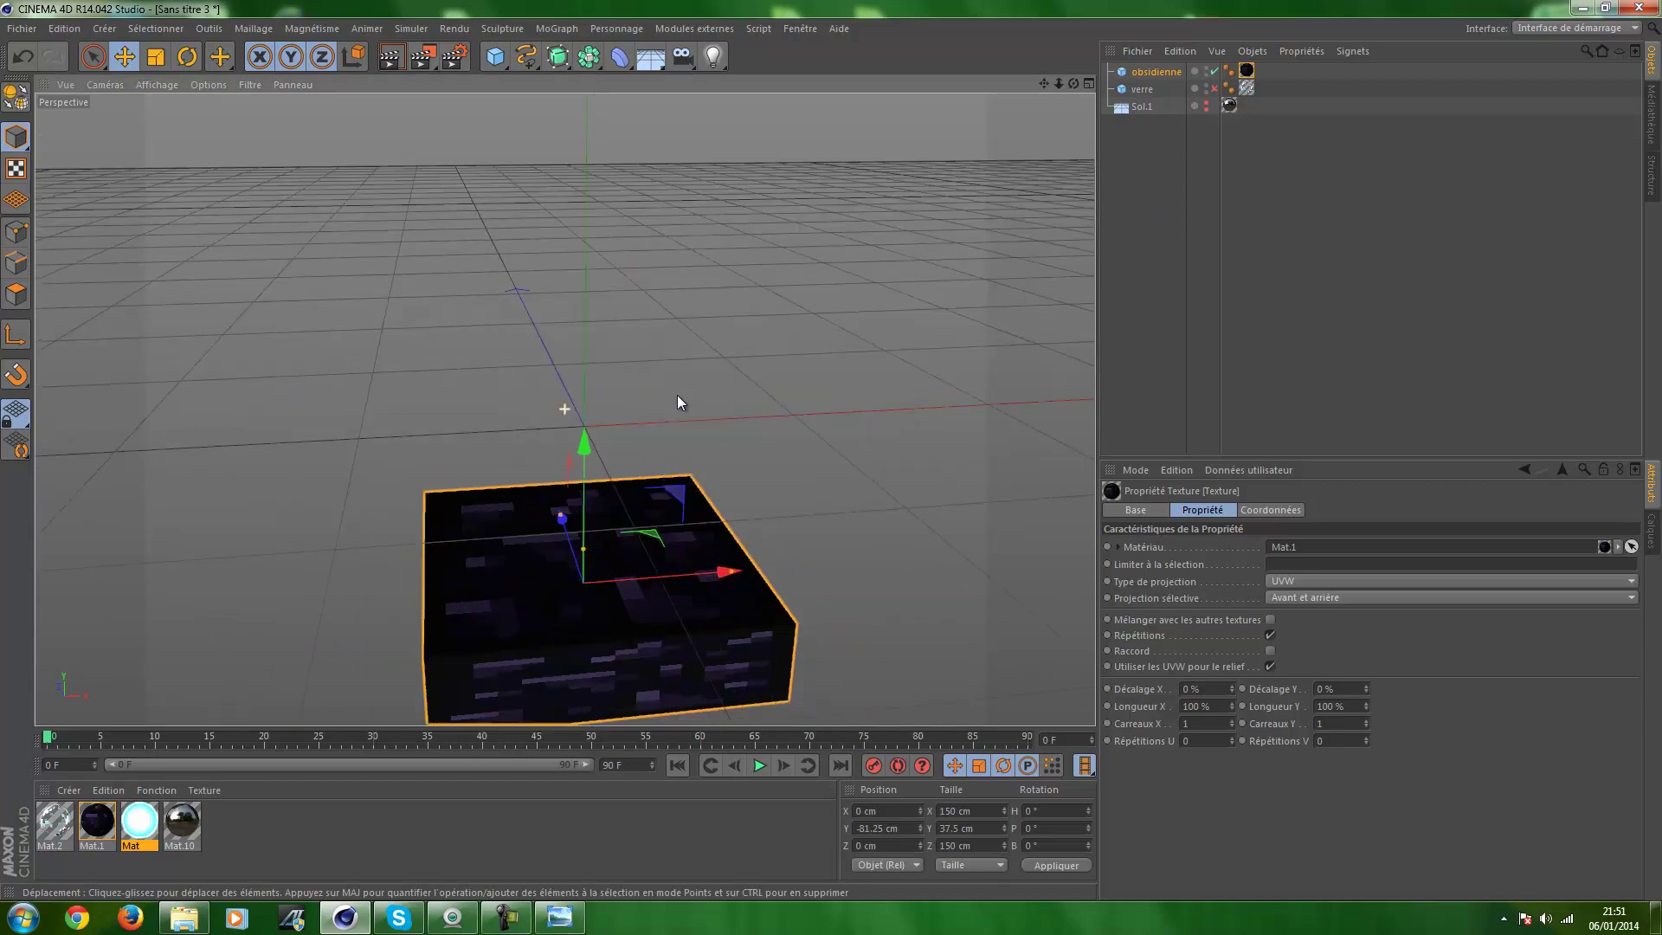
{"action": "mouse_move", "coordinate": [677, 395]}
{"action": "left_mouse_down", "text": "alt"}
{"action": "mouse_move", "coordinate": [647, 525]}
{"action": "mouse_move", "coordinate": [709, 284]}
{"action": "mouse_move", "coordinate": [756, 310]}
{"action": "mouse_move", "coordinate": [760, 393]}
{"action": "mouse_move", "coordinate": [741, 384]}
{"action": "mouse_move", "coordinate": [865, 248]}
{"action": "mouse_move", "coordinate": [865, 489]}
{"action": "left_mouse_up", "text": "alt"}
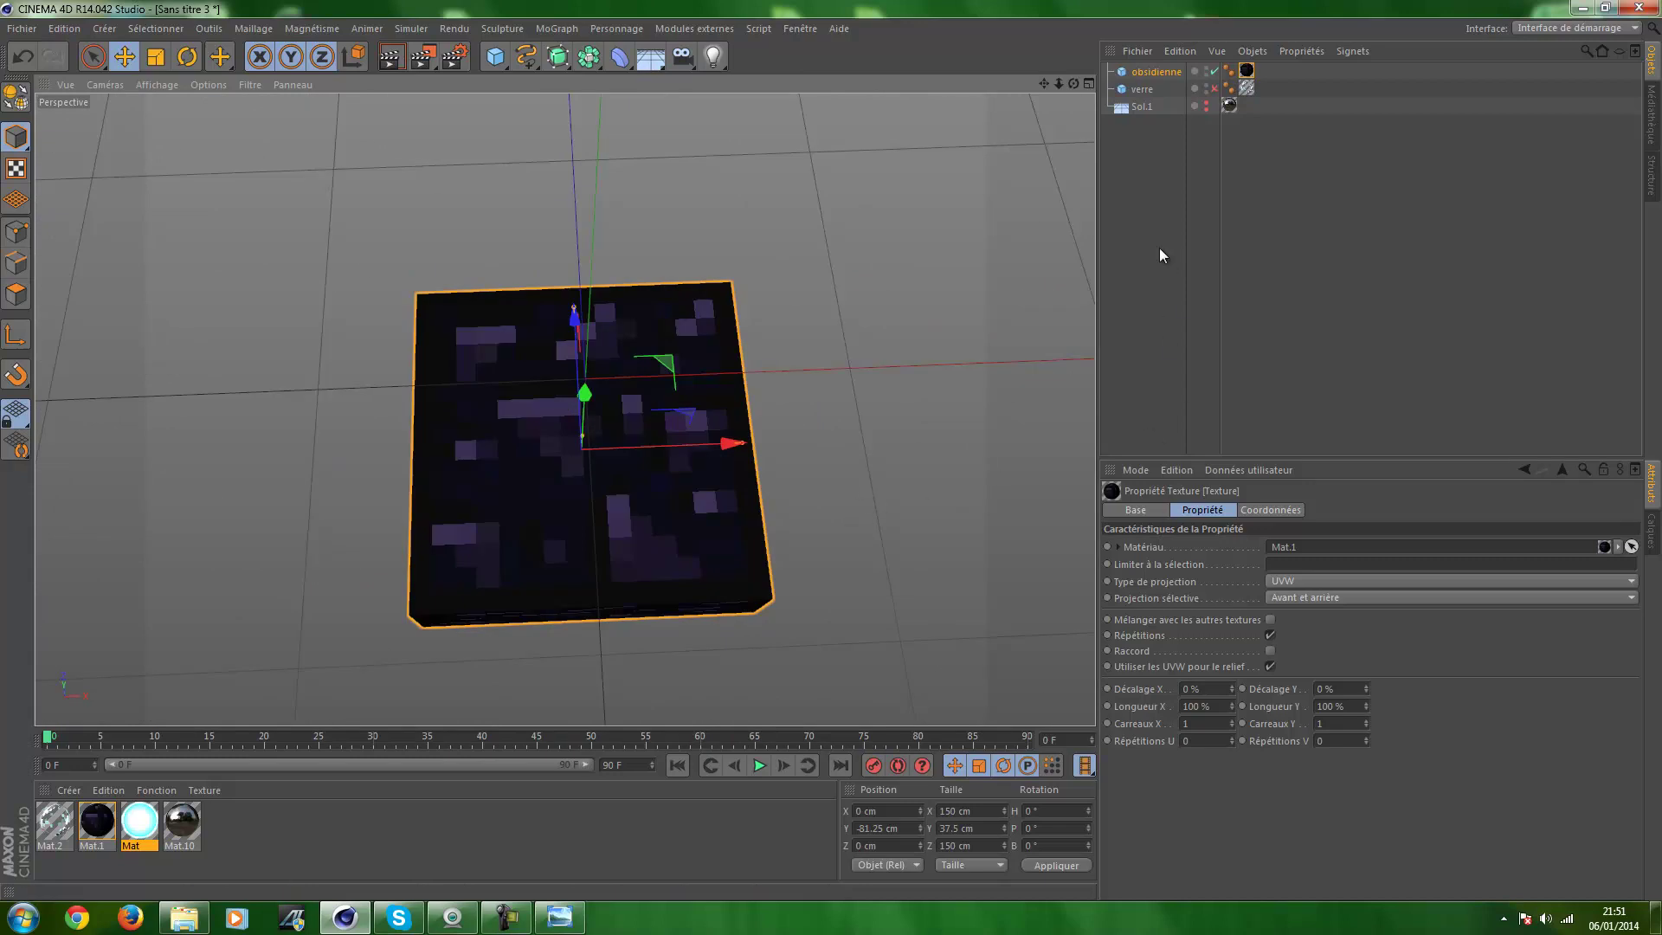
{"action": "left_click", "coordinate": [1295, 142]}
{"action": "left_click", "coordinate": [1248, 73]}
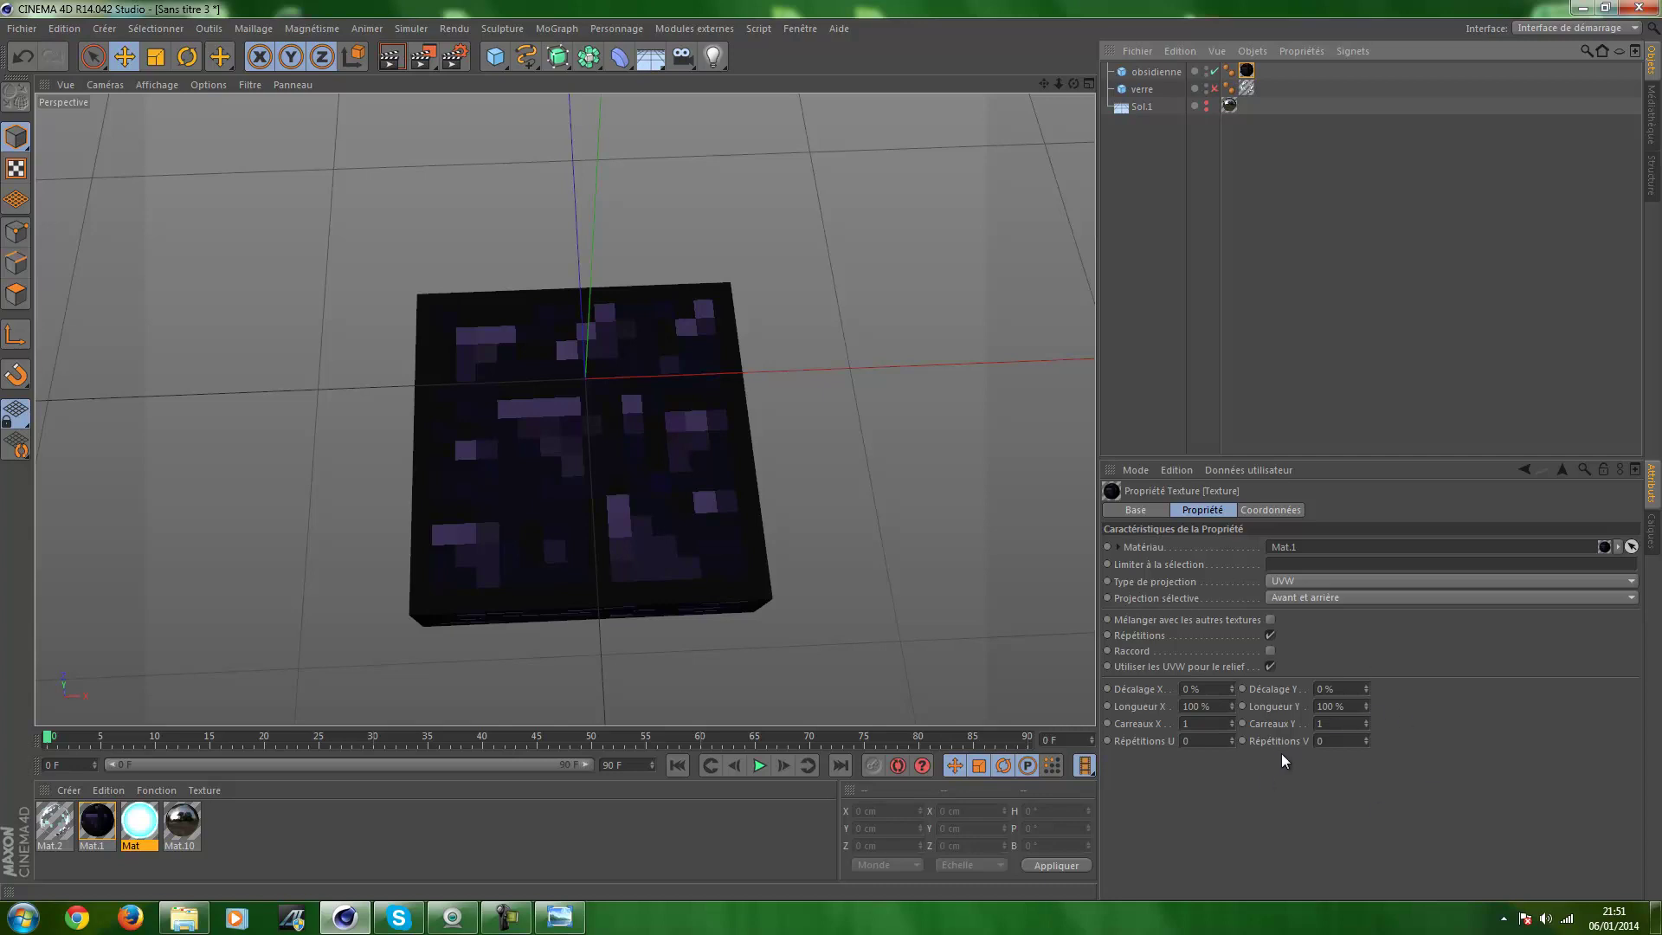
Set the obsidian texture offsets to -18 %/-9 % and both lengths to 135 %
{"action": "left_click", "coordinate": [1203, 690]}
{"action": "key", "text": "BackSpace"}
{"action": "type", "text": "-18"}
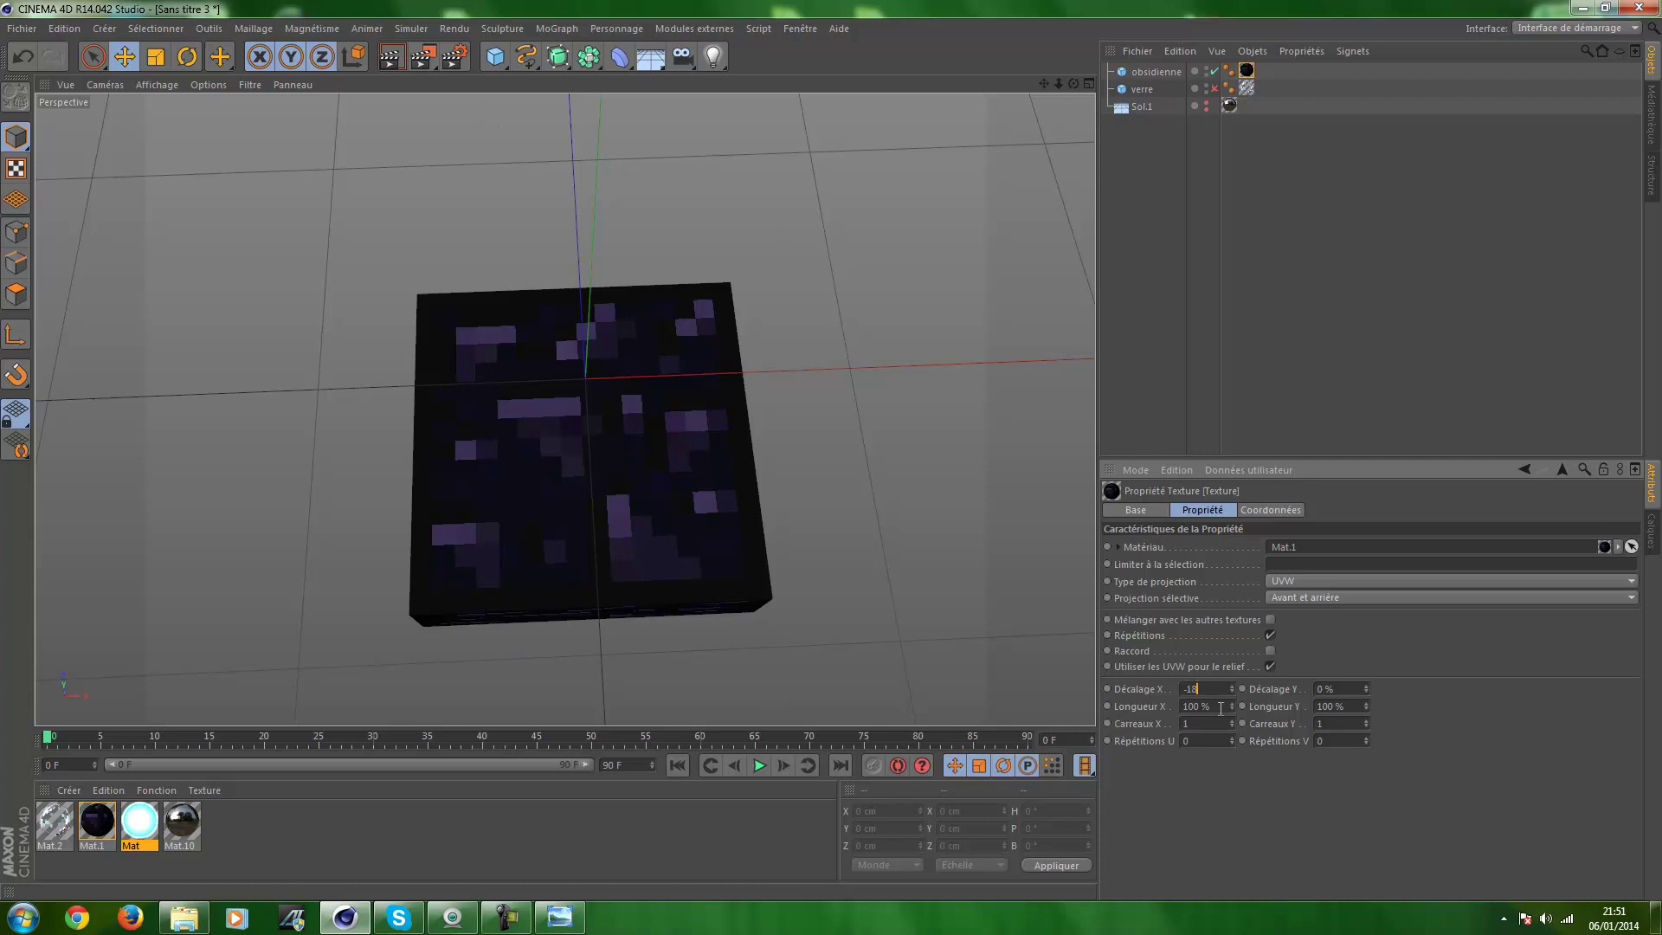
{"action": "left_click", "coordinate": [1357, 688]}
{"action": "type", "text": "-5"}
{"action": "key", "text": "Return"}
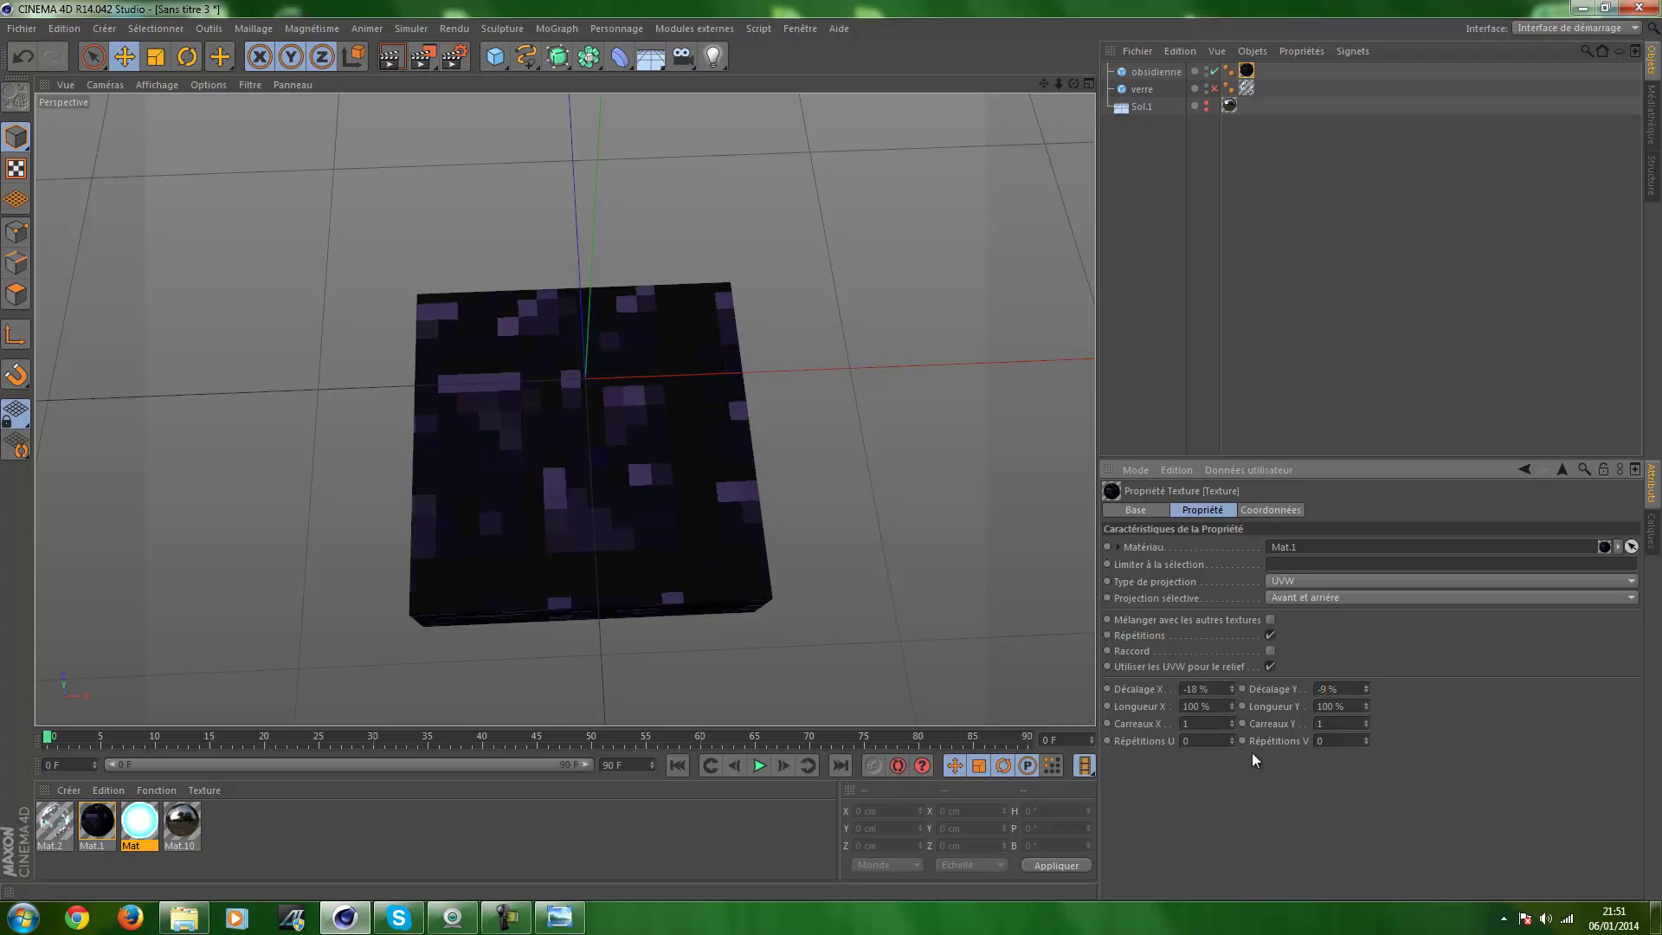
{"action": "left_click", "coordinate": [1220, 708]}
{"action": "type", "text": "135"}
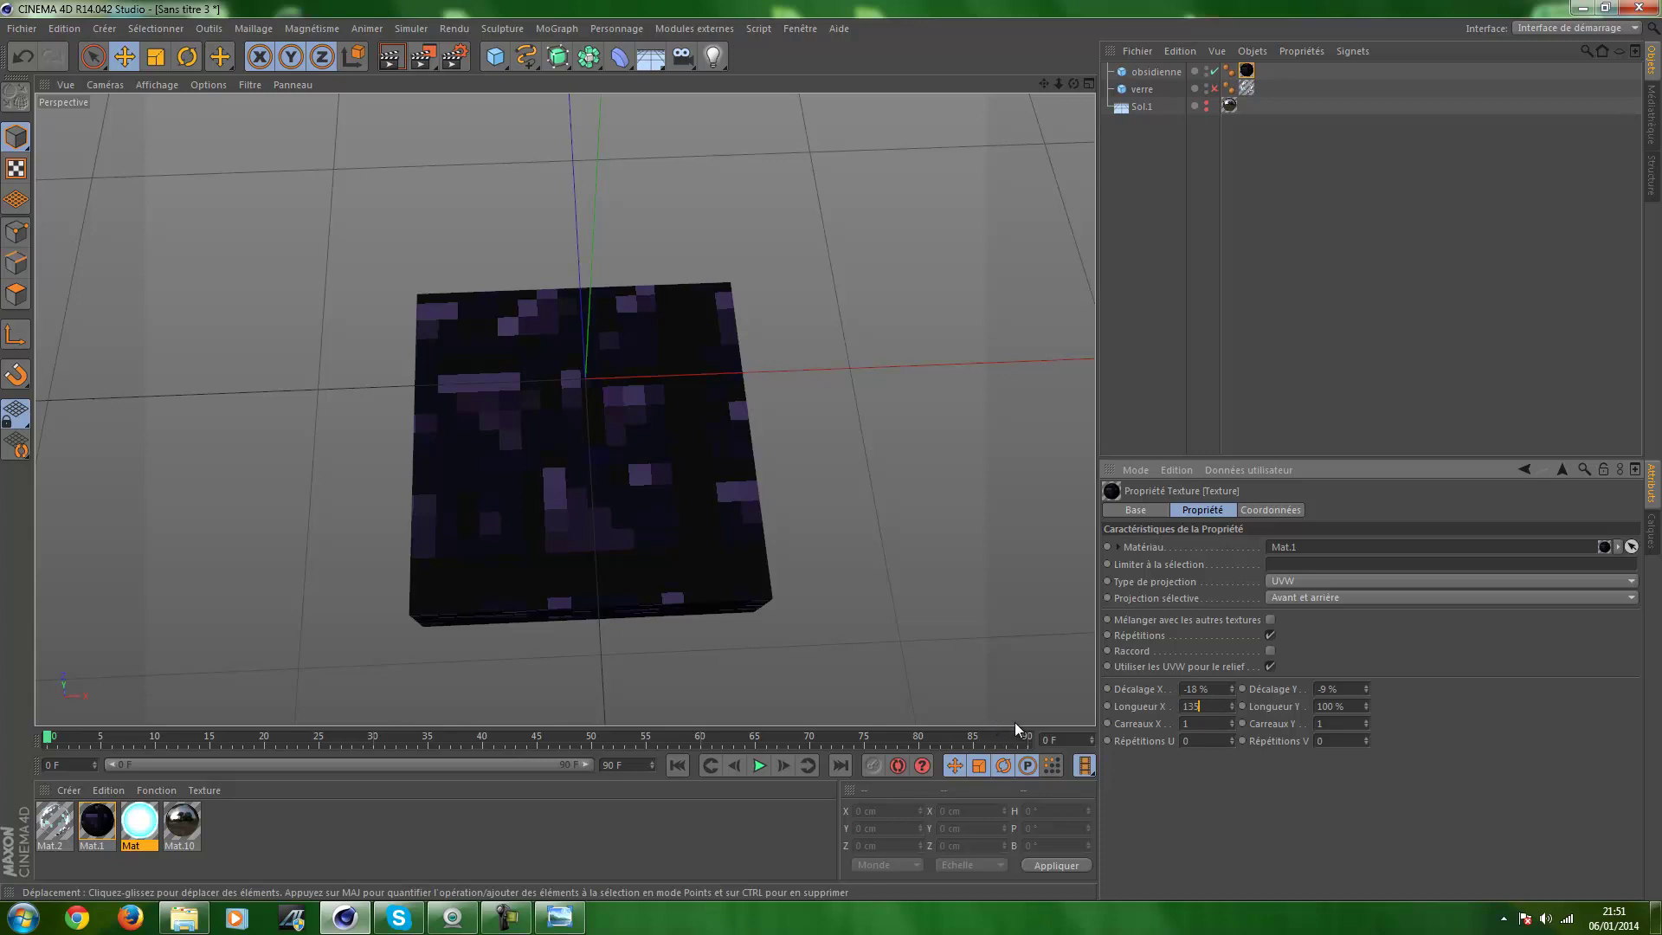
{"action": "left_click", "coordinate": [1353, 707]}
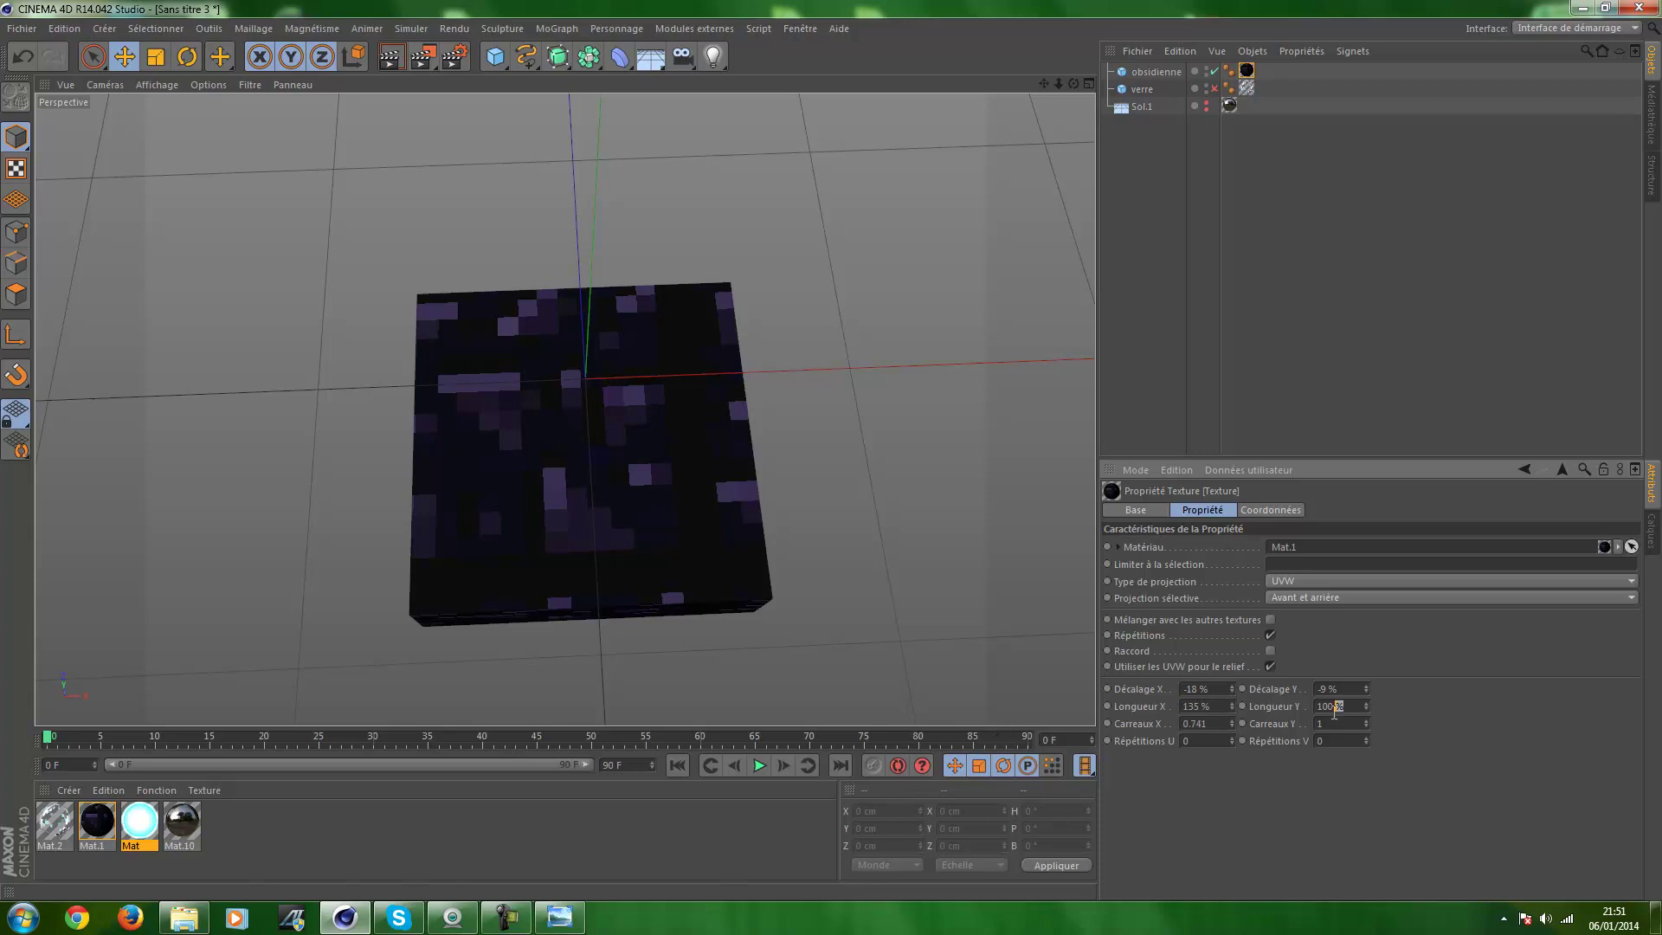
{"action": "type", "text": "135"}
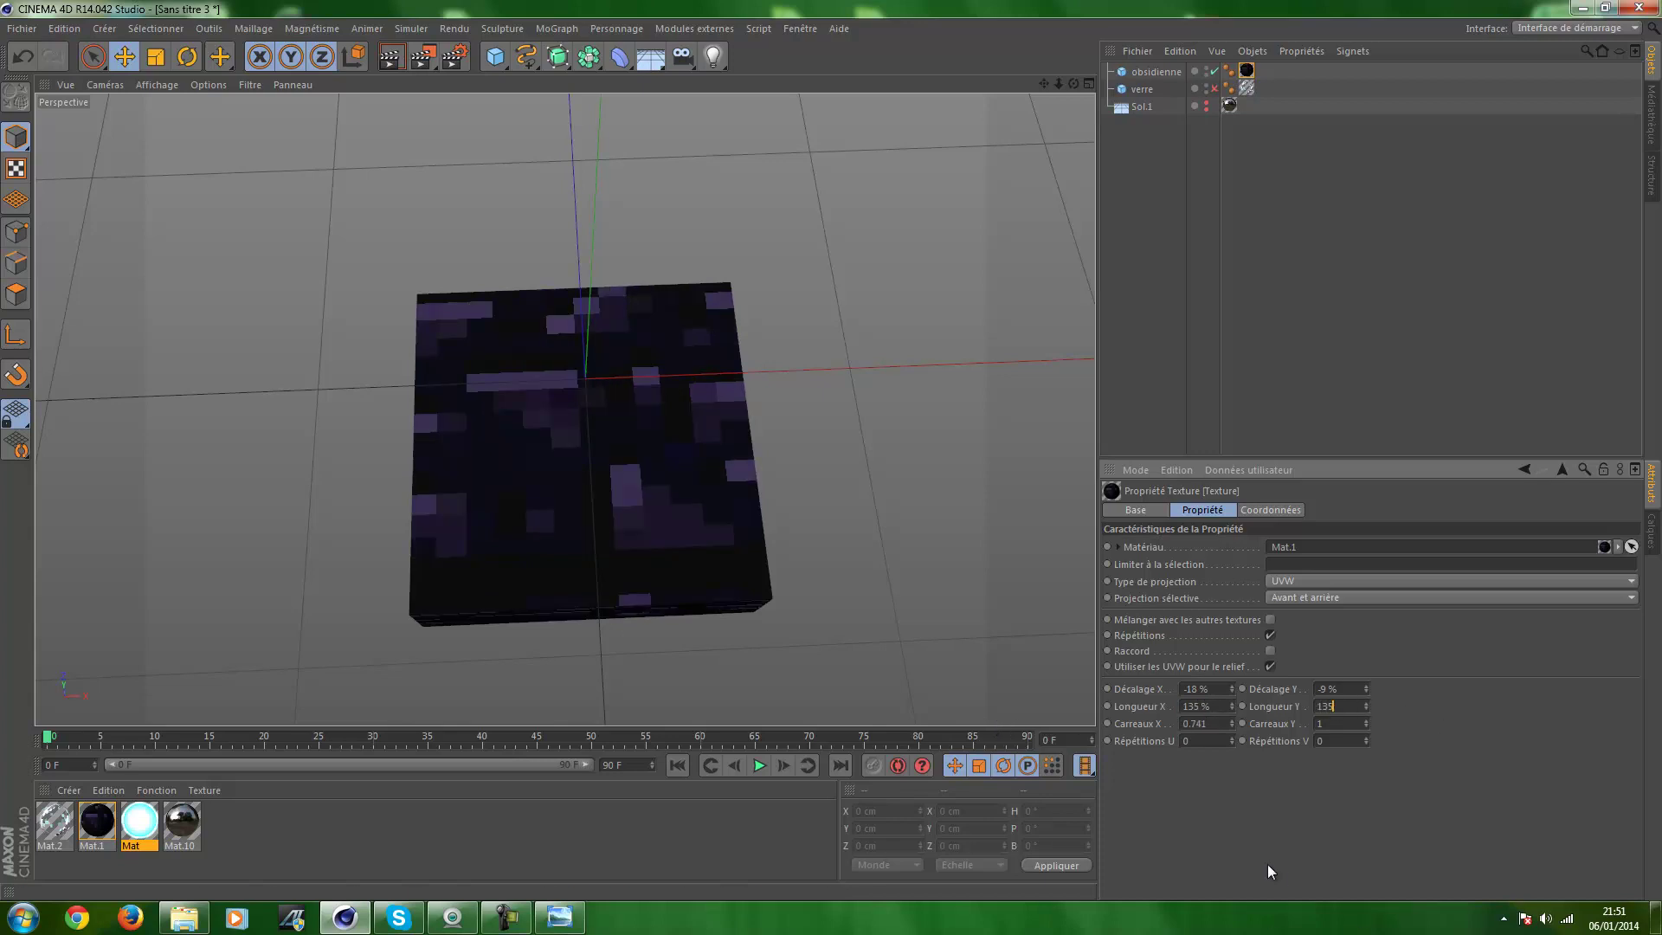
{"action": "key", "text": "Return"}
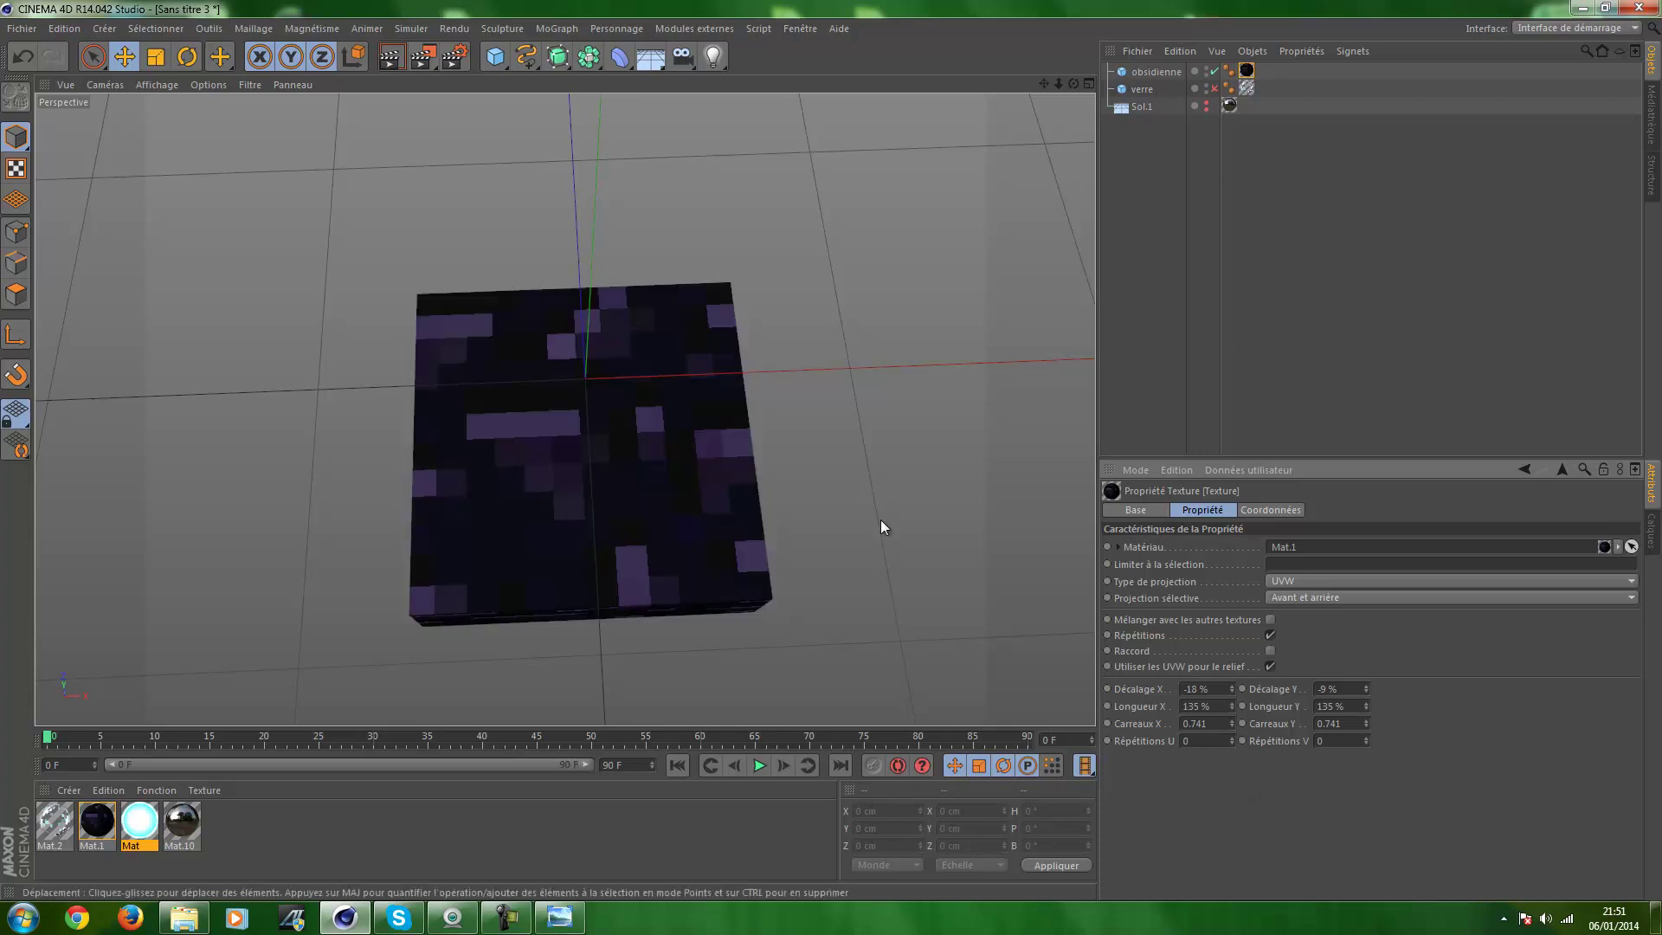
{"action": "left_click_drag", "start_coordinate": [881, 519], "coordinate": [829, 287], "text": "alt"}
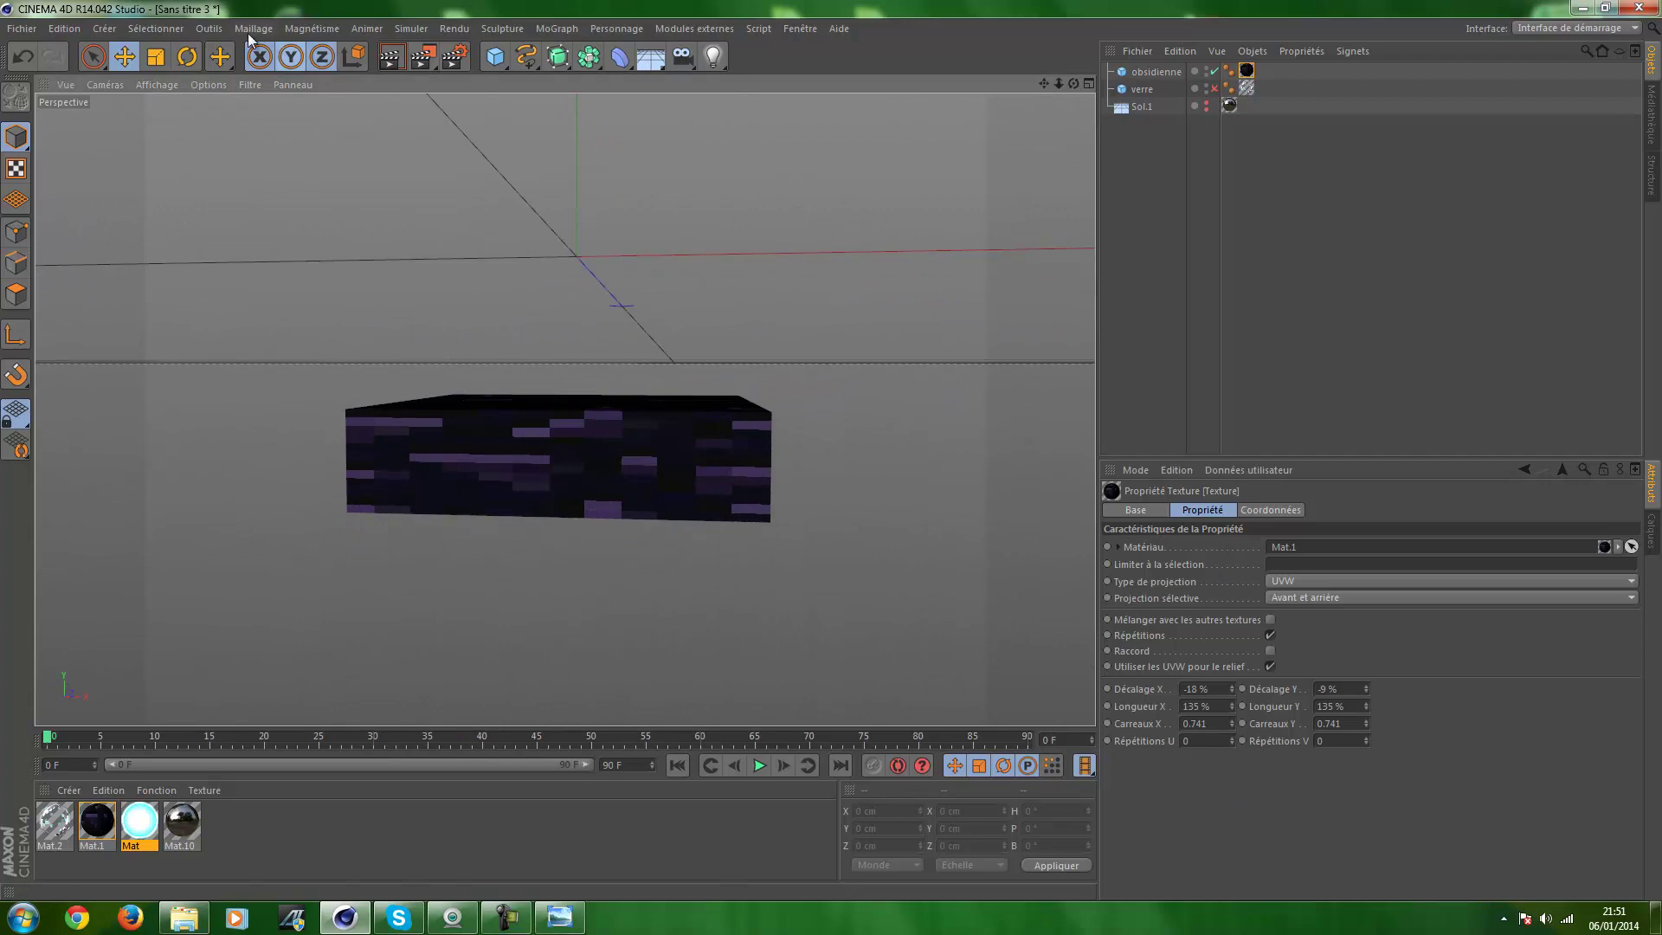
Select the obsidienne base and switch to the Move tool
{"action": "left_click", "coordinate": [156, 28]}
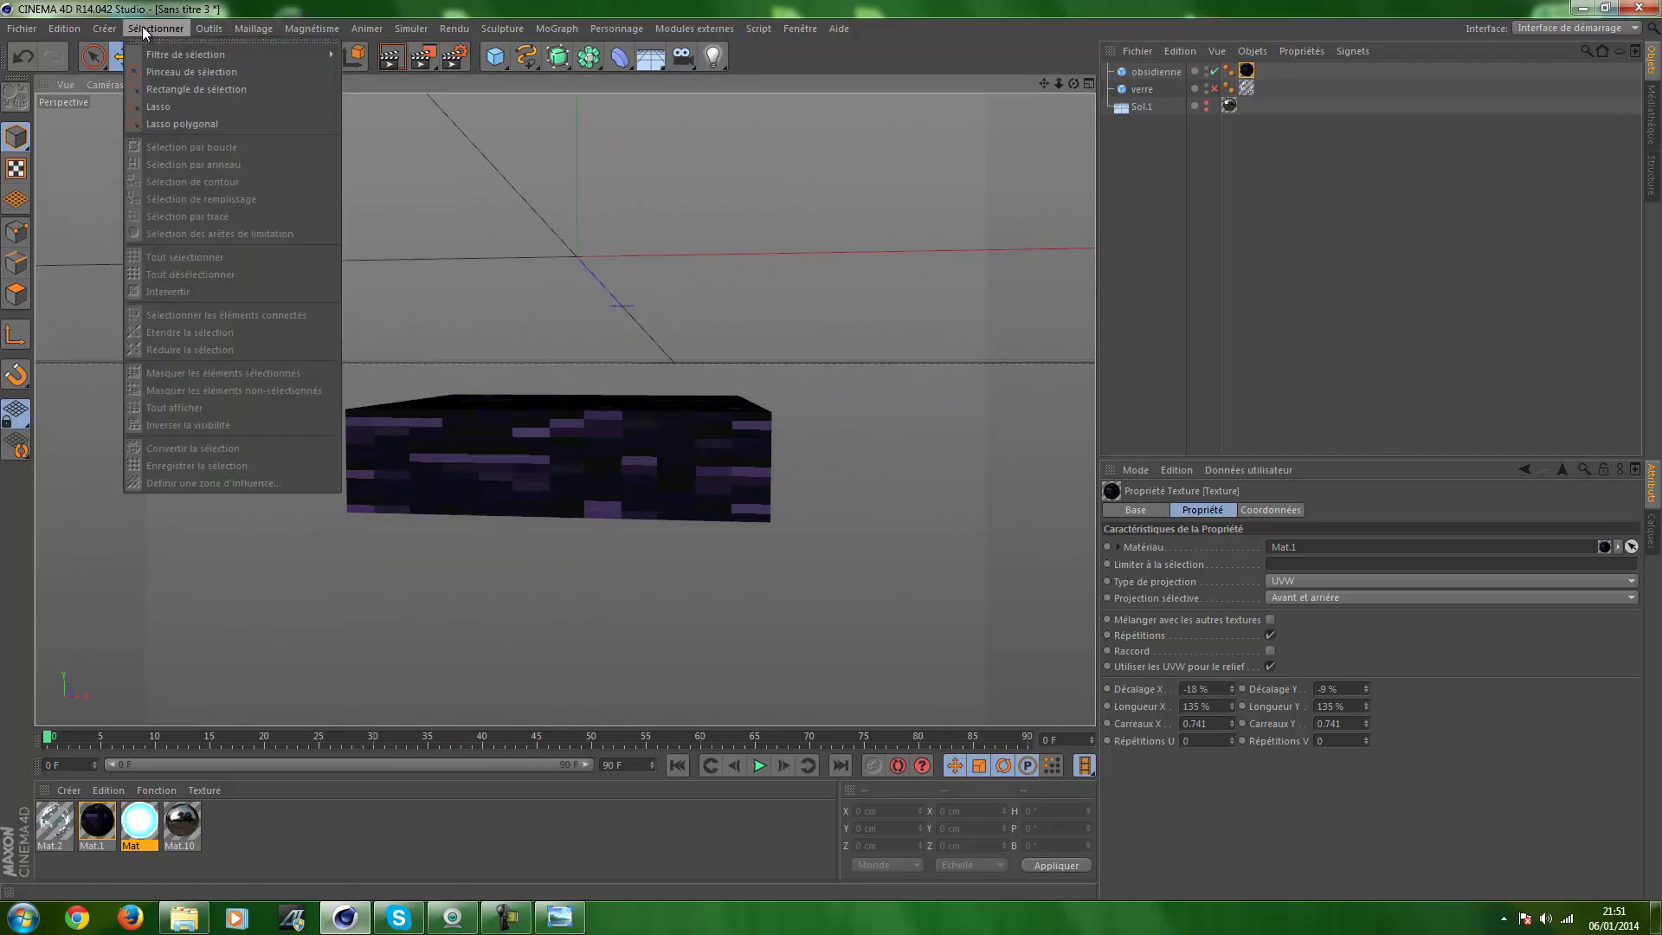
{"action": "left_click", "coordinate": [1265, 281]}
{"action": "left_click", "coordinate": [1185, 227]}
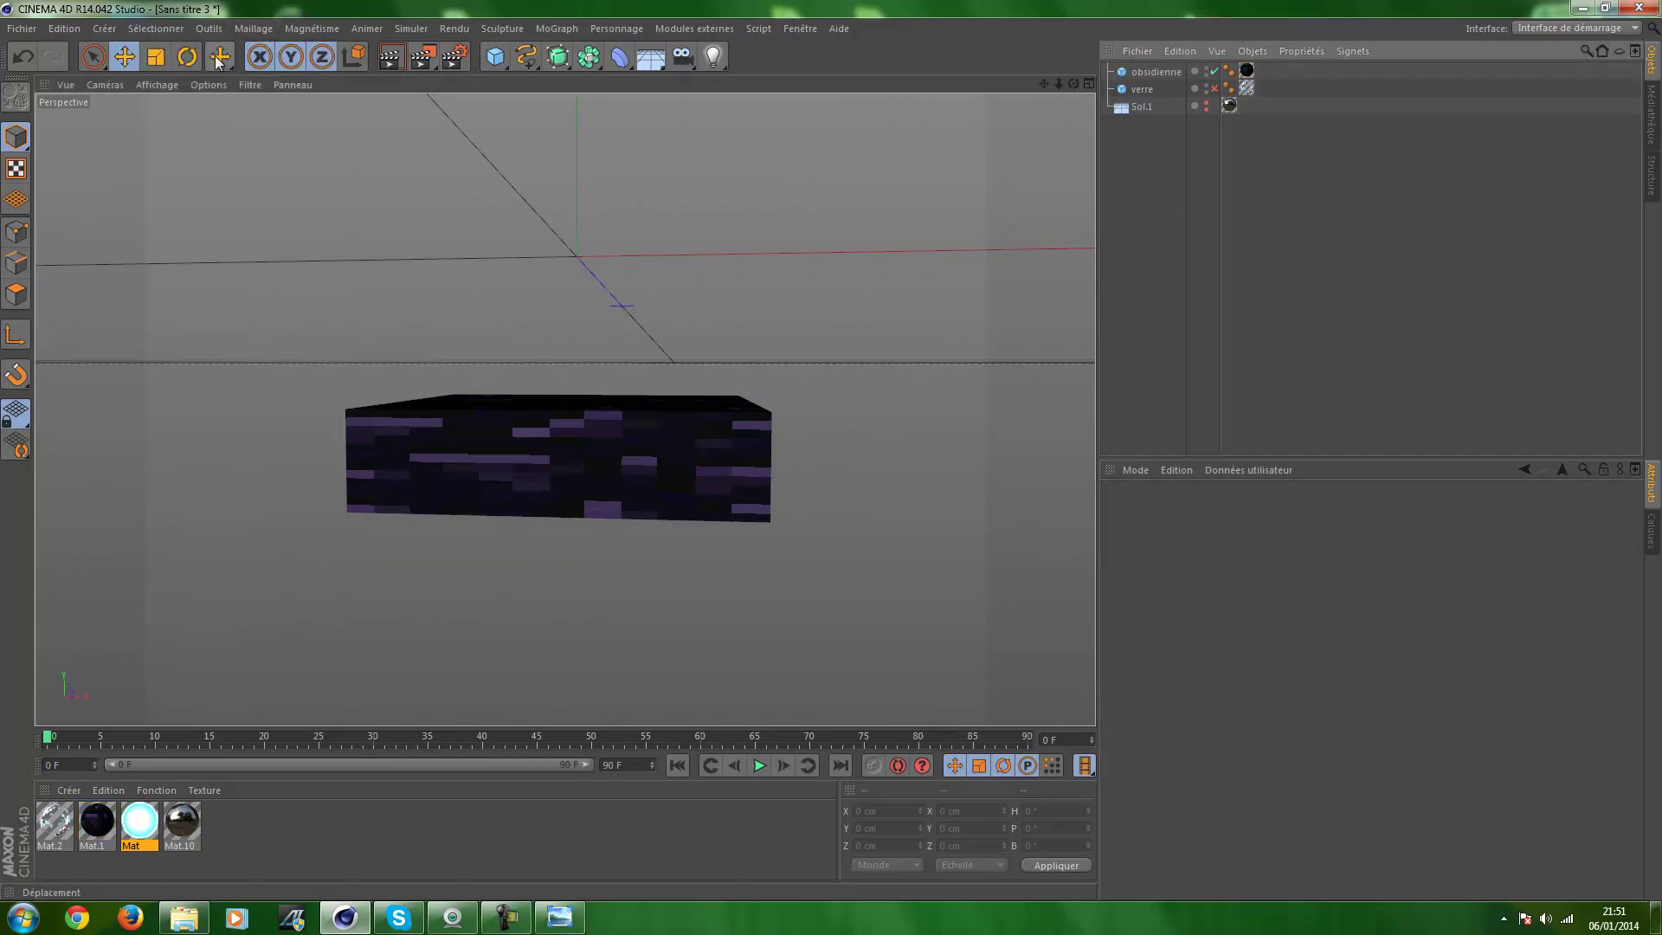
{"action": "left_click", "coordinate": [158, 29]}
{"action": "left_click", "coordinate": [304, 89]}
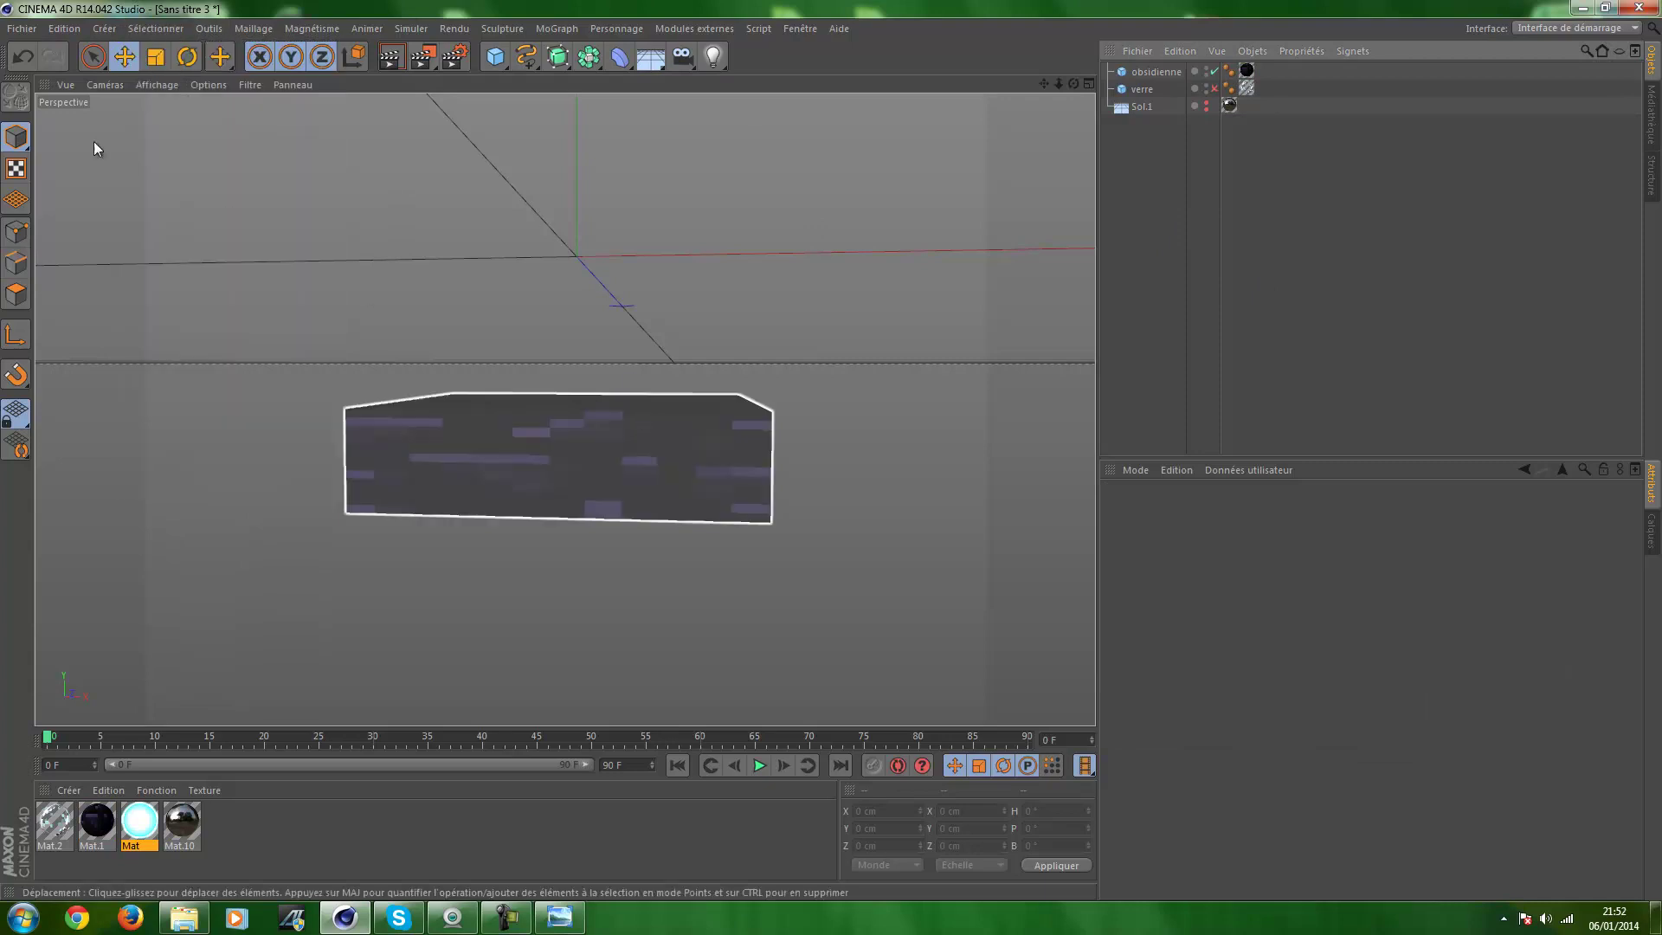
{"action": "left_click", "coordinate": [420, 476]}
{"action": "key", "text": "e"}
{"action": "left_click", "coordinate": [161, 29]}
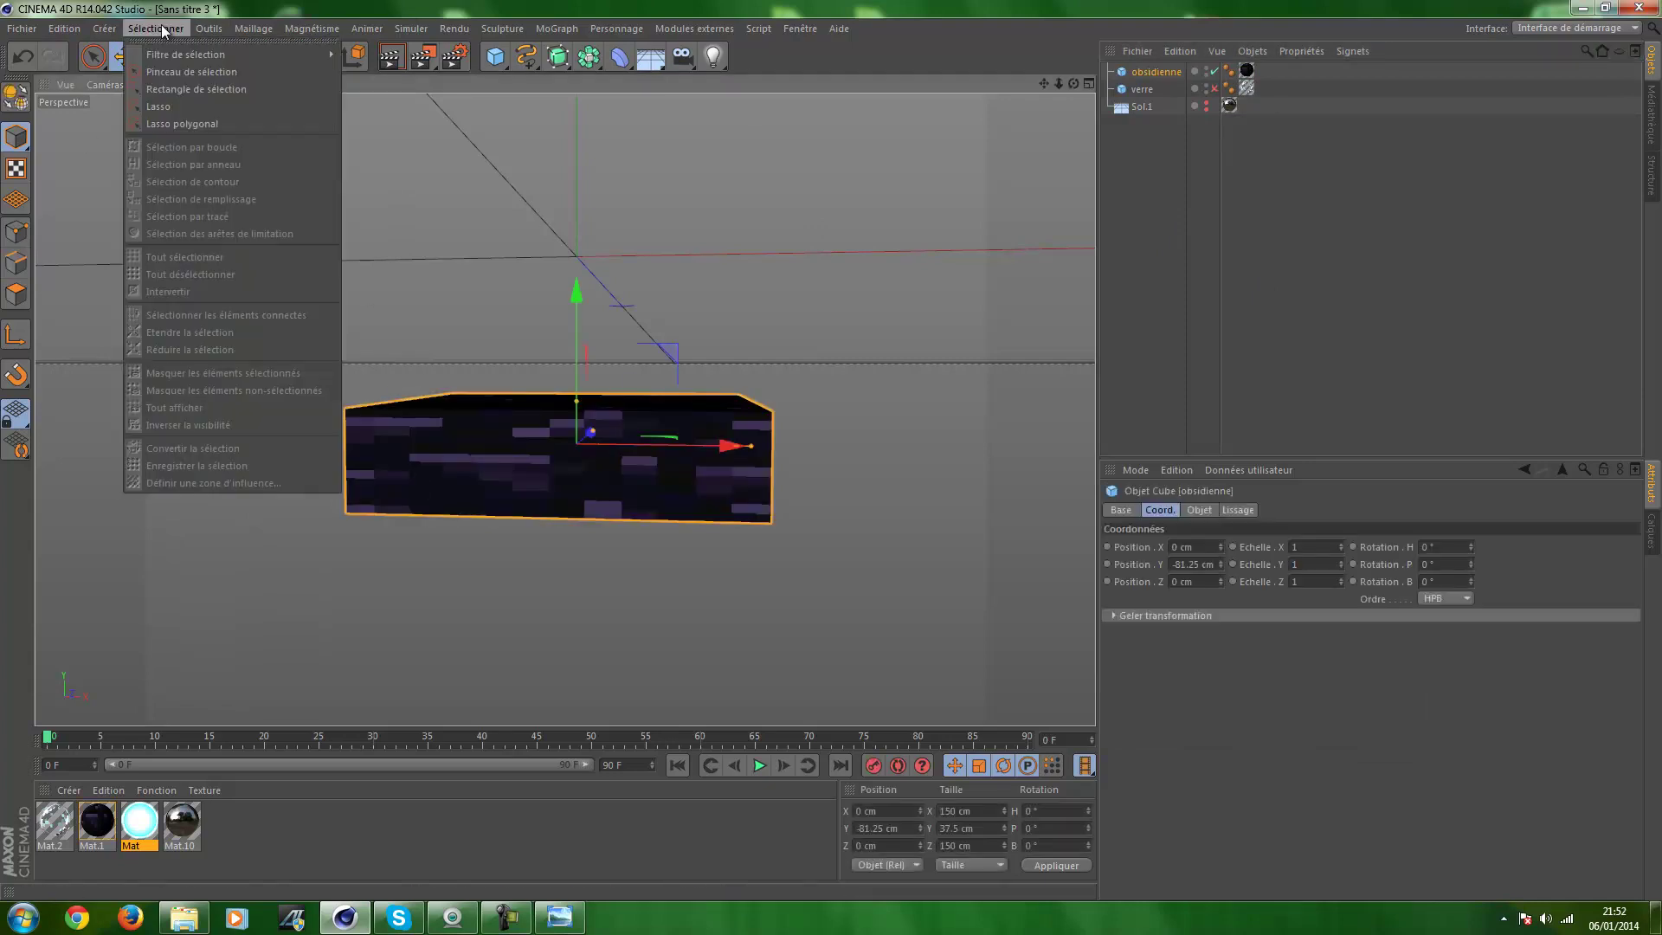
{"action": "left_click", "coordinate": [384, 123]}
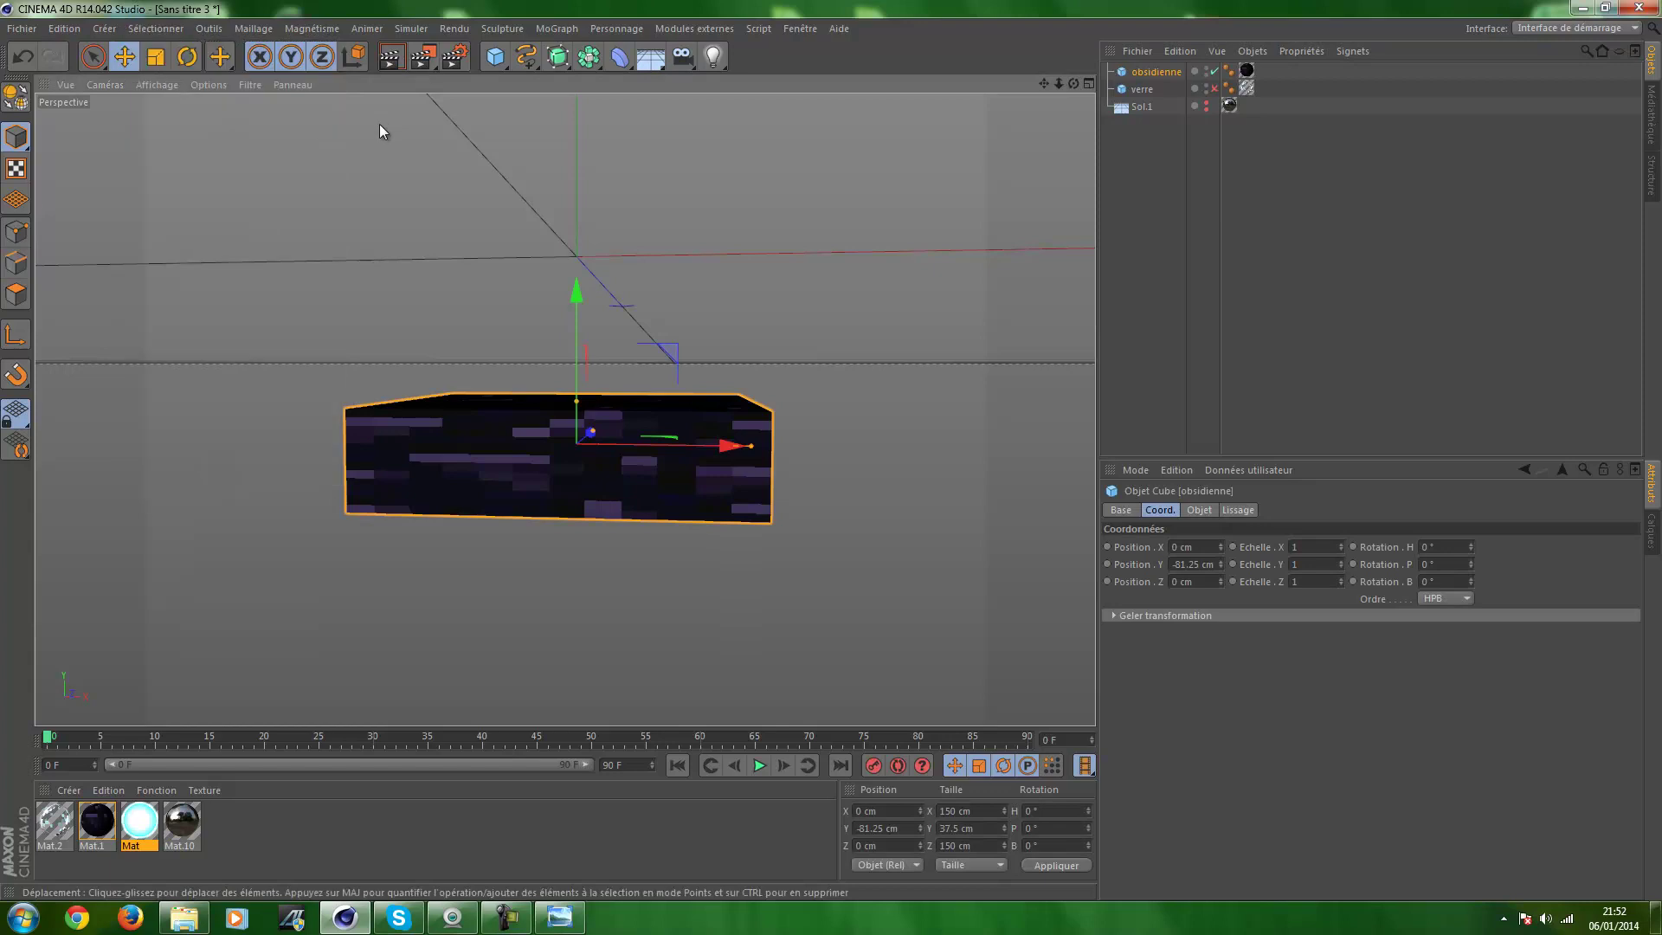
Make obsidienne an editable polygon object and switch to Polygon mode
{"action": "left_click", "coordinate": [17, 99]}
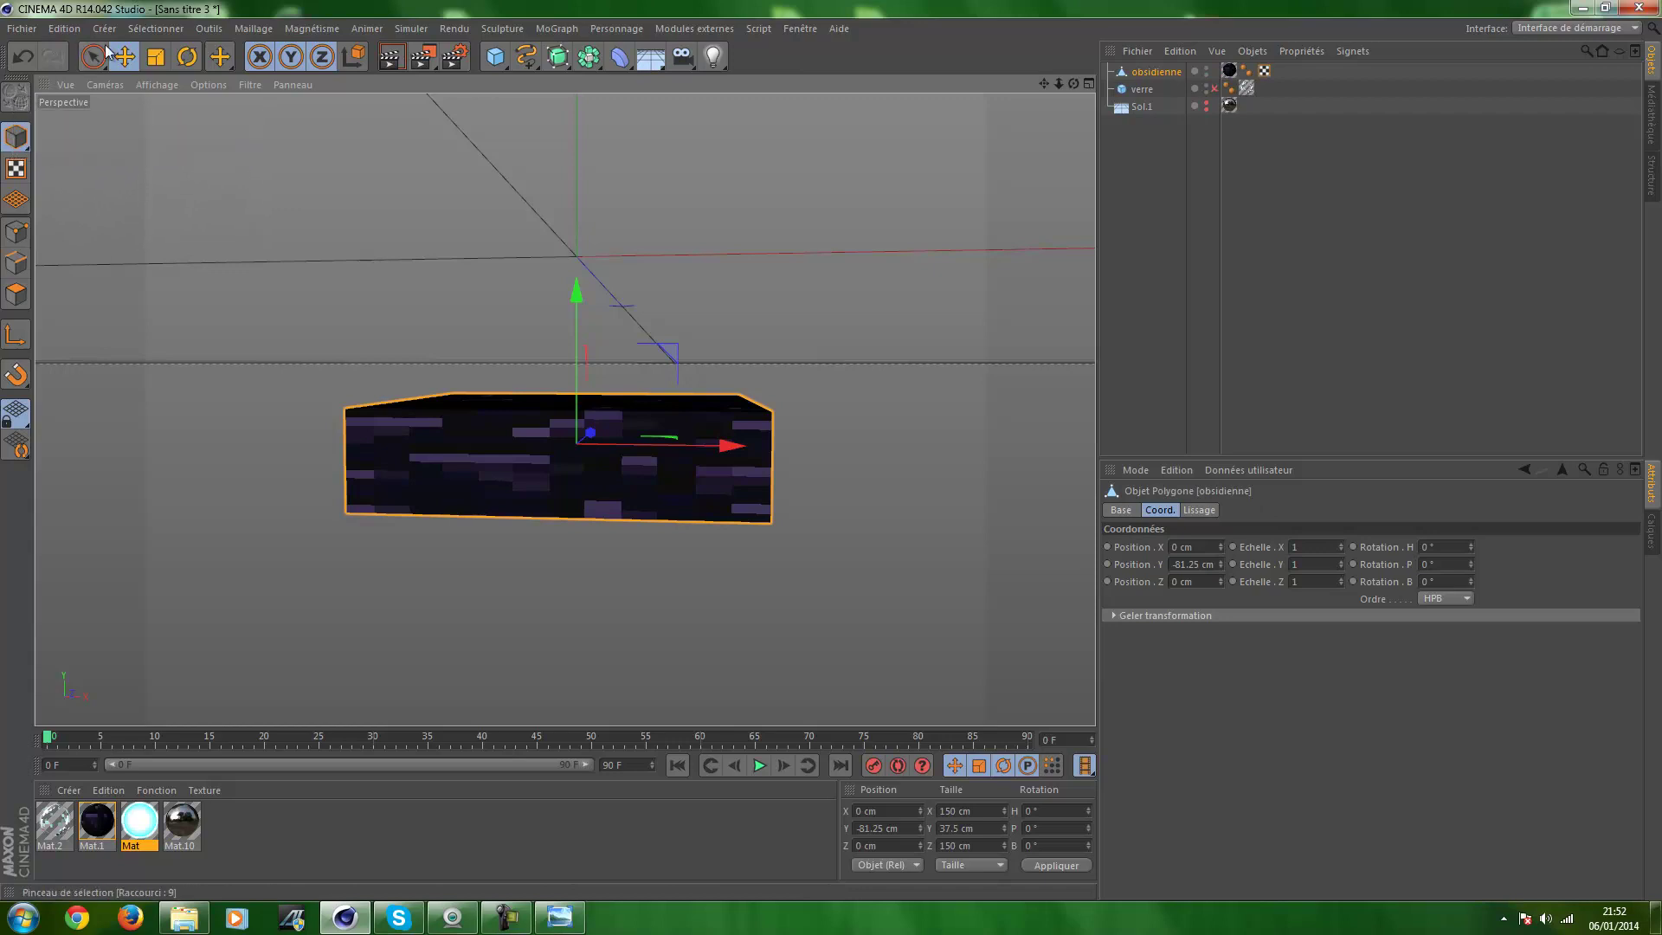
{"action": "left_click", "coordinate": [147, 29]}
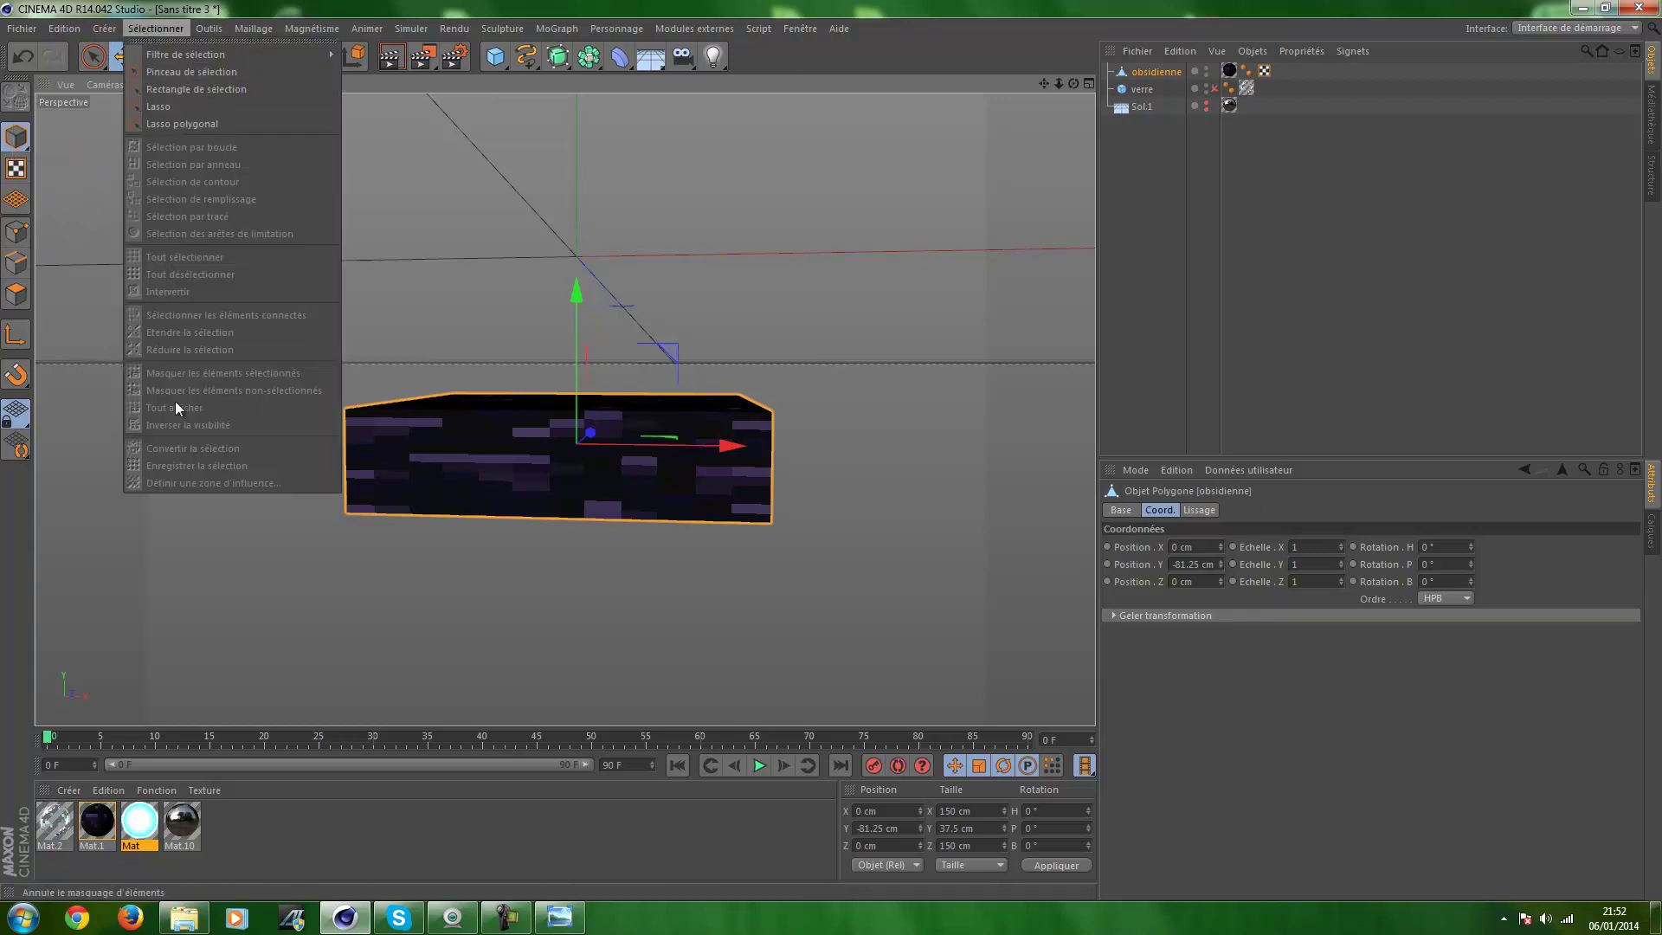
{"action": "left_click", "coordinate": [13, 296]}
{"action": "left_click", "coordinate": [13, 296]}
{"action": "left_click", "coordinate": [156, 28]}
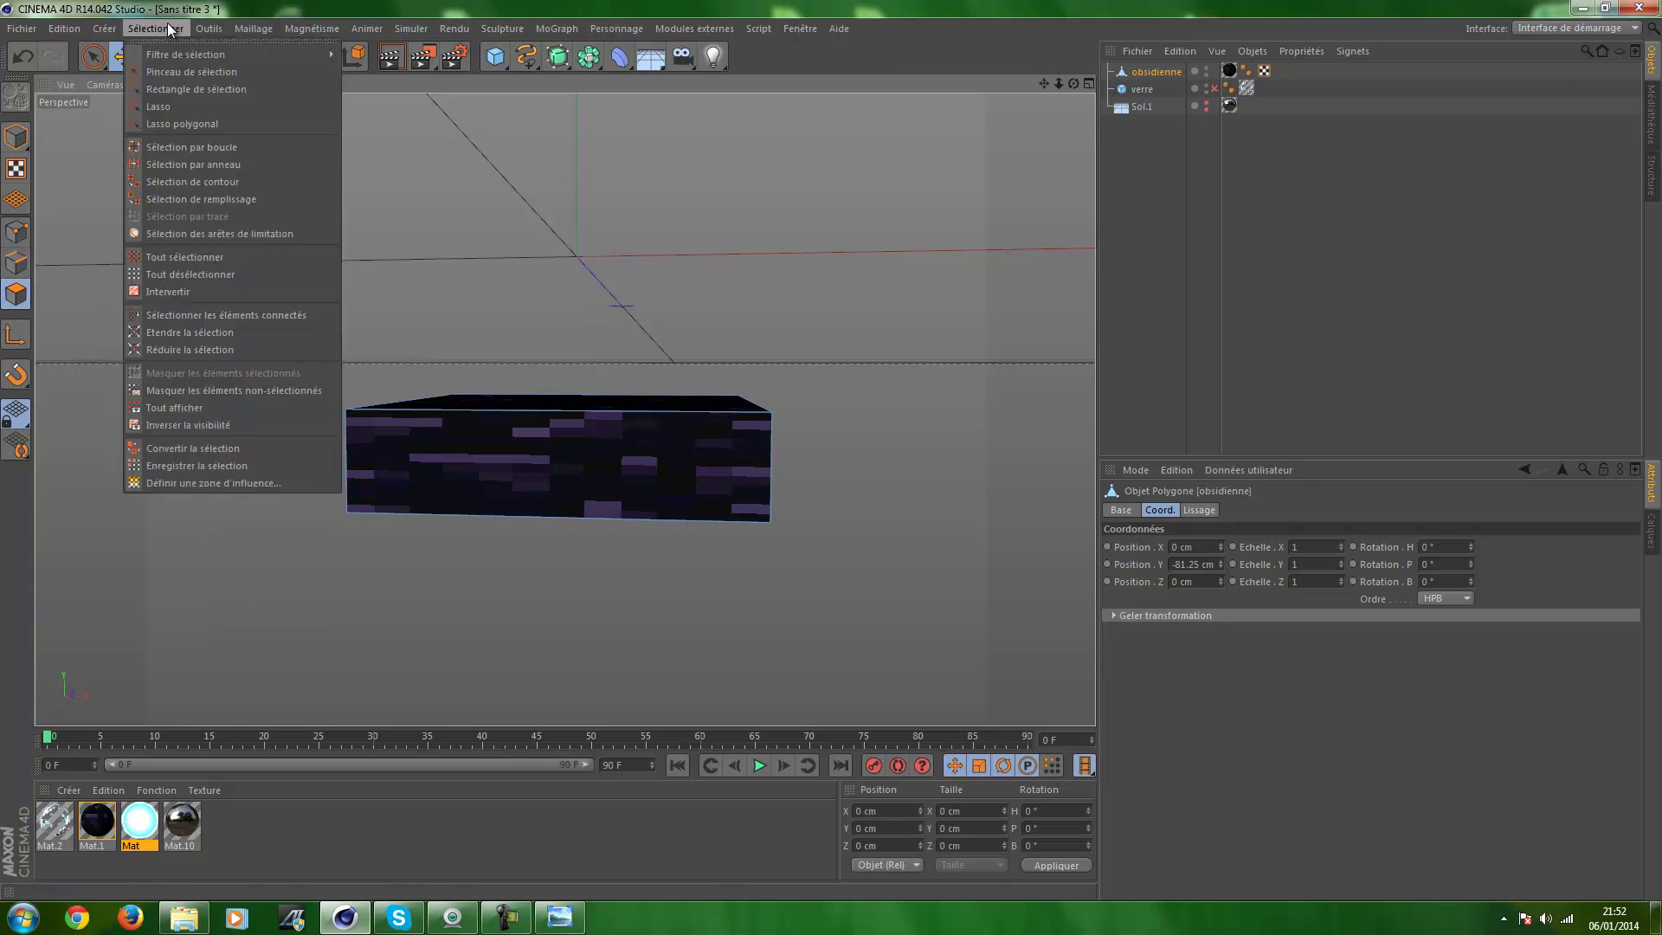
{"action": "left_click", "coordinate": [26, 322]}
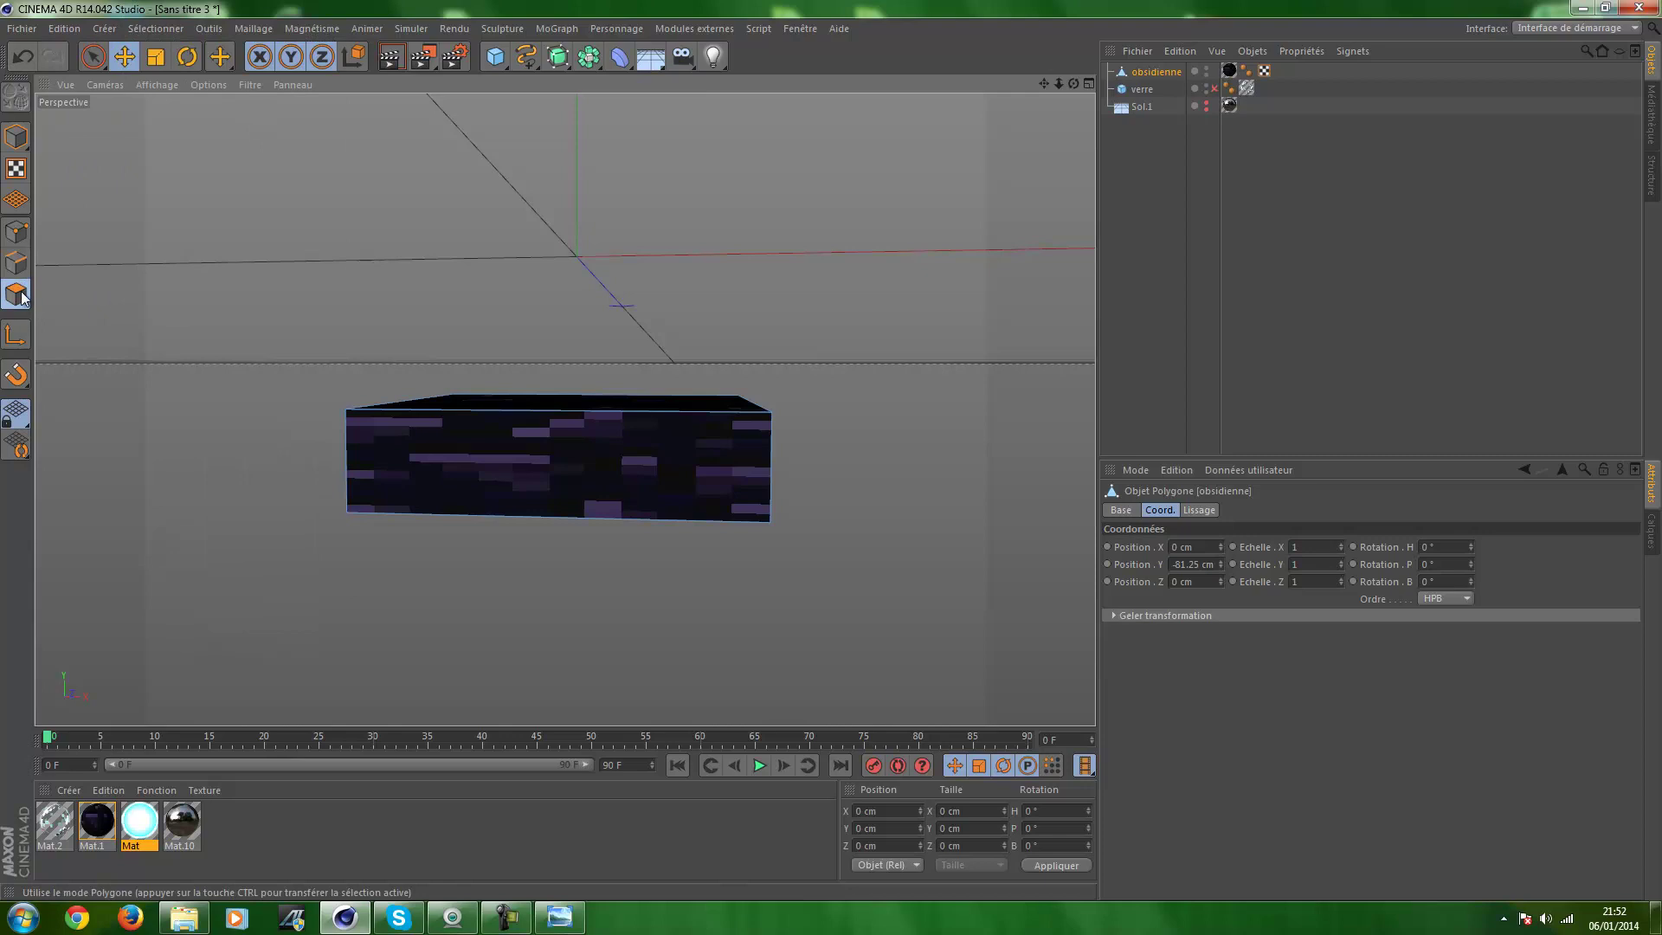
Ring-select the base's four side faces with Sélection par anneau
{"action": "left_click", "coordinate": [169, 30]}
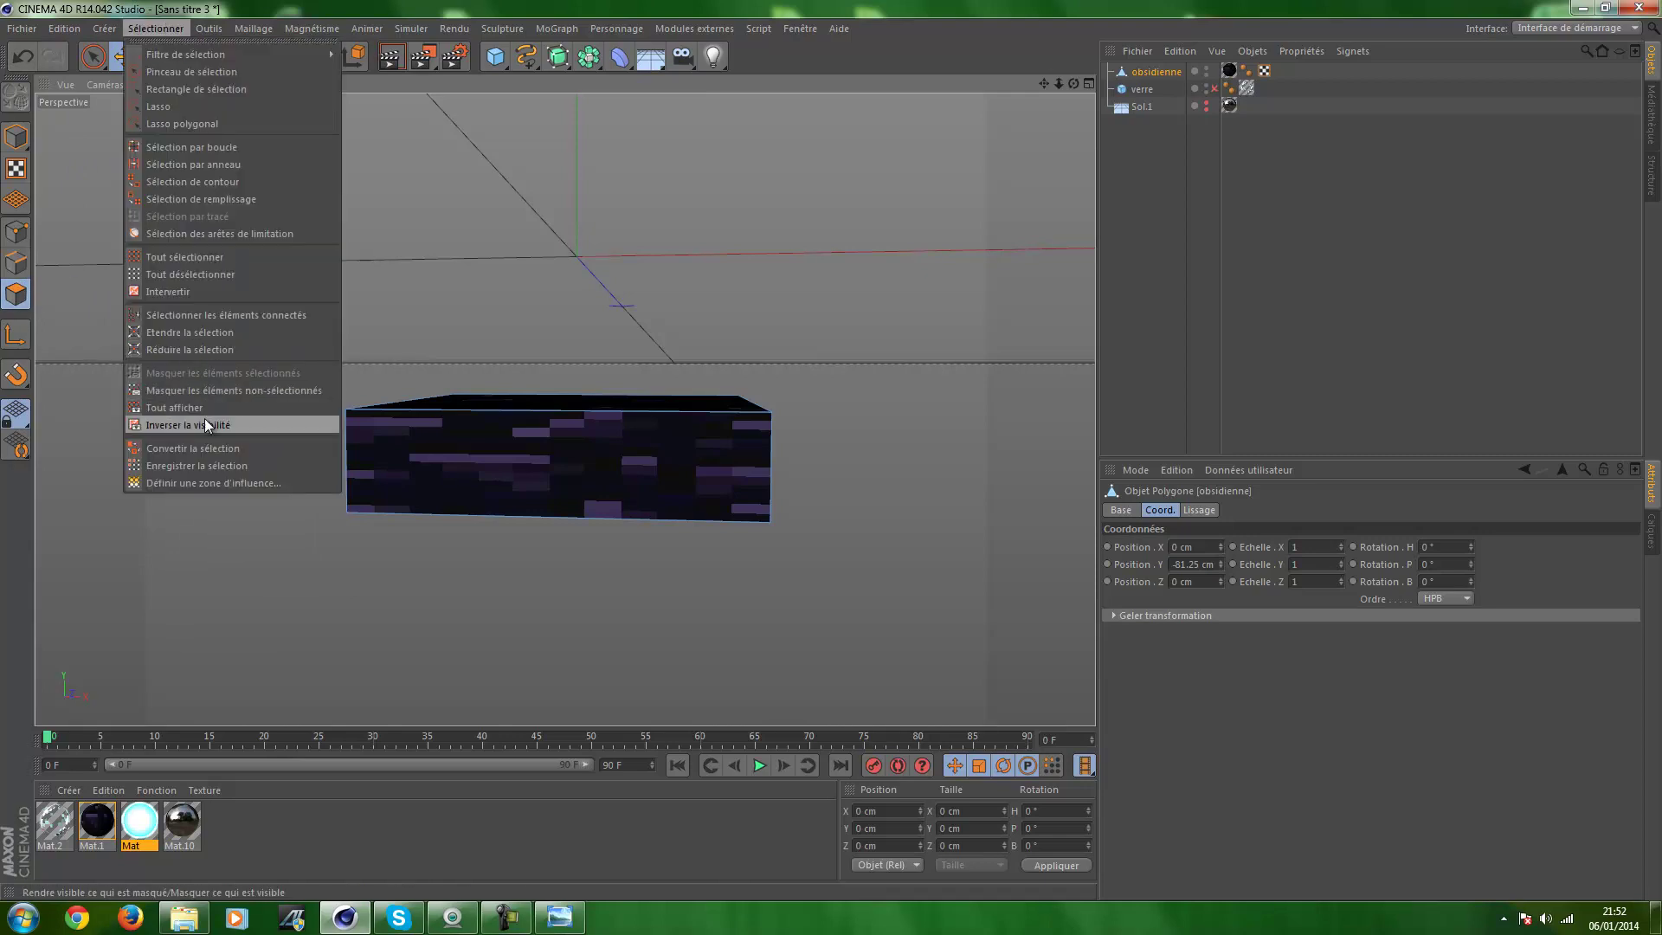
{"action": "left_click", "coordinate": [227, 165]}
{"action": "mouse_move", "coordinate": [531, 472]}
{"action": "left_mouse_down", "text": "alt"}
{"action": "mouse_move", "coordinate": [910, 508]}
{"action": "mouse_move", "coordinate": [816, 556]}
{"action": "mouse_move", "coordinate": [639, 531]}
{"action": "mouse_move", "coordinate": [525, 544]}
{"action": "left_mouse_up", "text": "alt"}
{"action": "left_click", "coordinate": [524, 544]}
{"action": "mouse_move", "coordinate": [947, 531]}
{"action": "left_mouse_down", "text": "alt"}
{"action": "mouse_move", "coordinate": [297, 501]}
{"action": "mouse_move", "coordinate": [829, 458]}
{"action": "mouse_move", "coordinate": [482, 523]}
{"action": "mouse_move", "coordinate": [939, 546]}
{"action": "left_mouse_up", "text": "alt"}
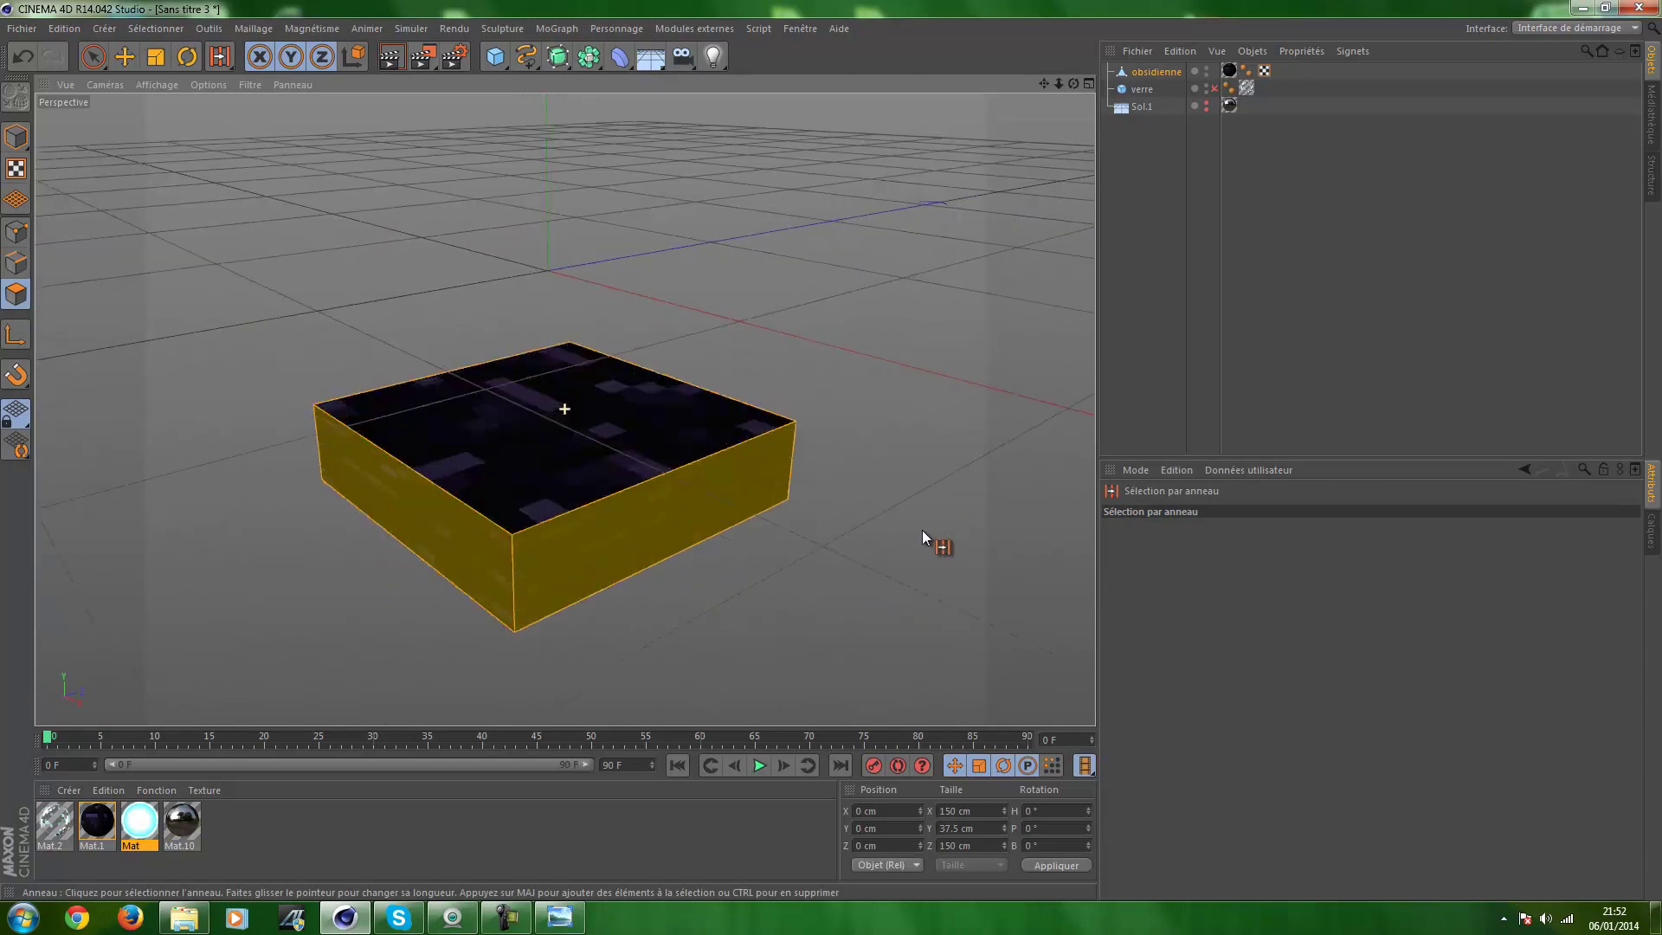
Apply Mat.1 to obsidienne's side-face selection, creating a second texture tag
{"action": "left_click", "coordinate": [93, 57]}
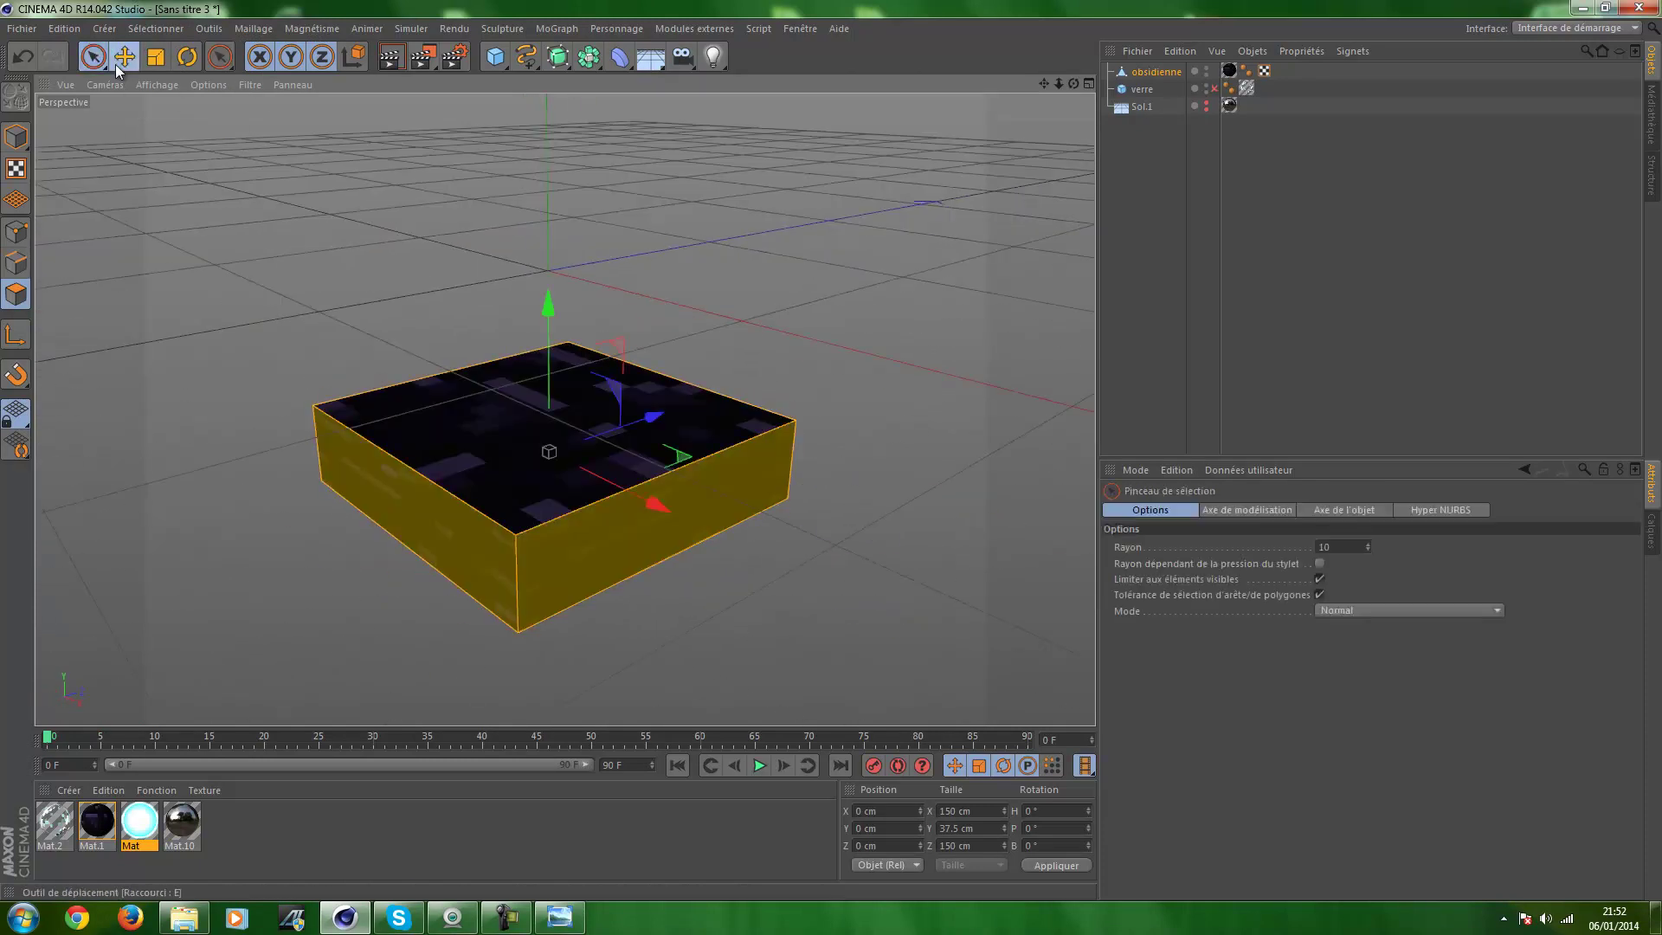
{"action": "mouse_move", "coordinate": [553, 223]}
{"action": "left_mouse_down", "text": "alt"}
{"action": "mouse_move", "coordinate": [924, 312]}
{"action": "mouse_move", "coordinate": [1028, 268]}
{"action": "mouse_move", "coordinate": [953, 346]}
{"action": "left_mouse_up", "text": "alt"}
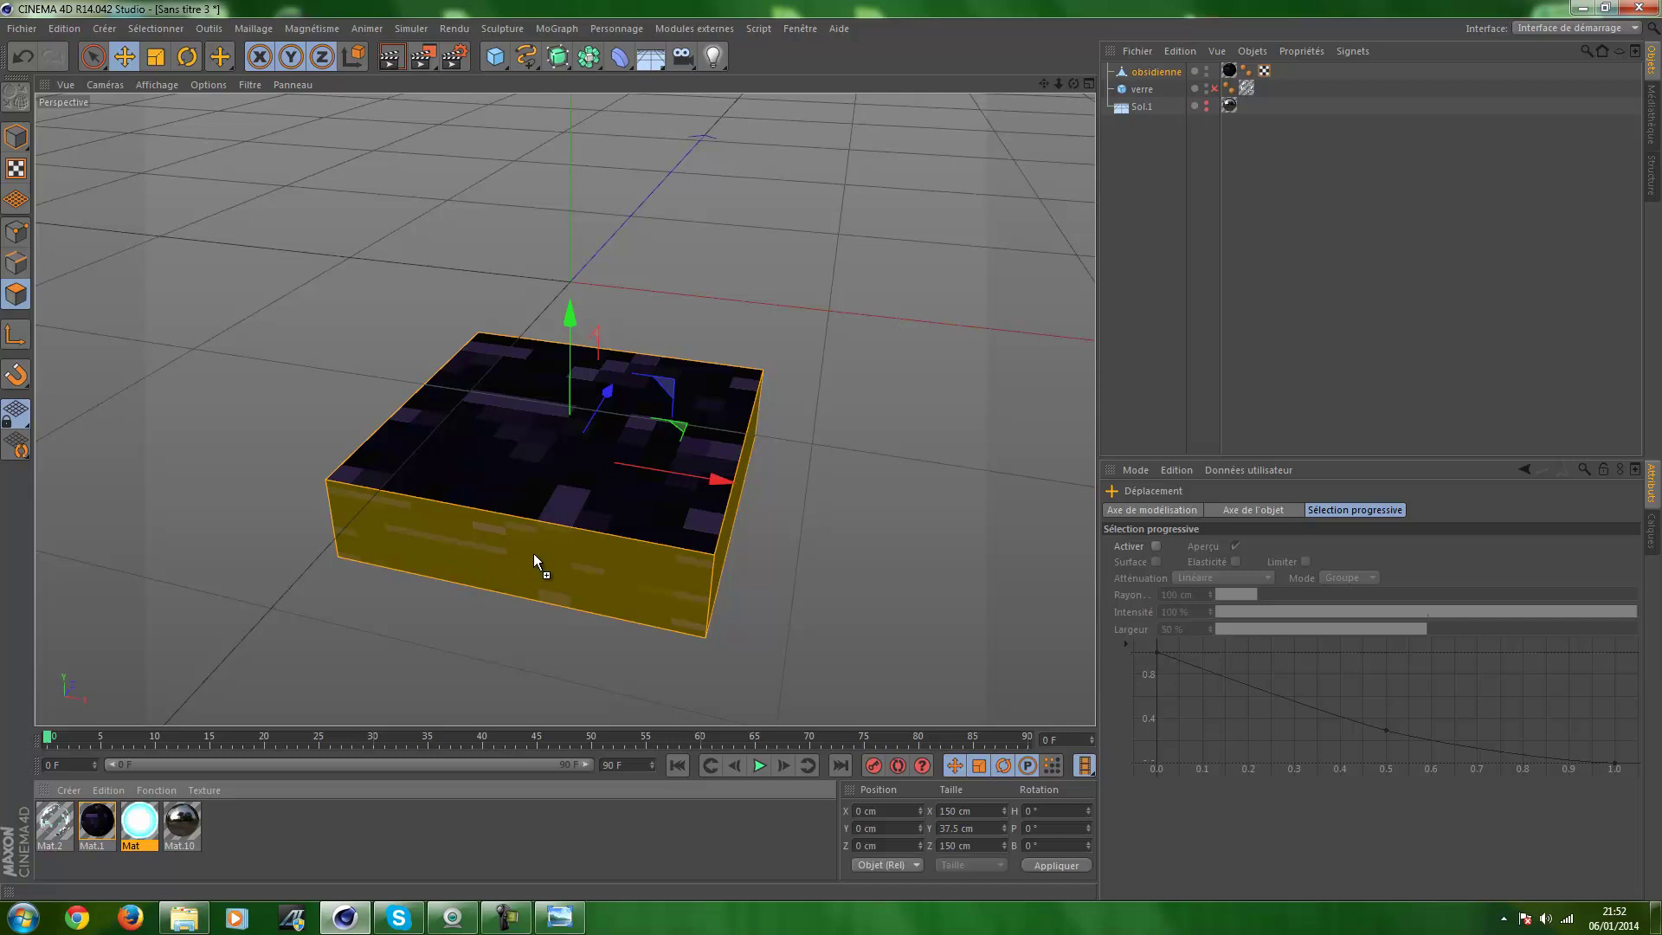
{"action": "left_click_drag", "start_coordinate": [533, 554], "coordinate": [533, 554]}
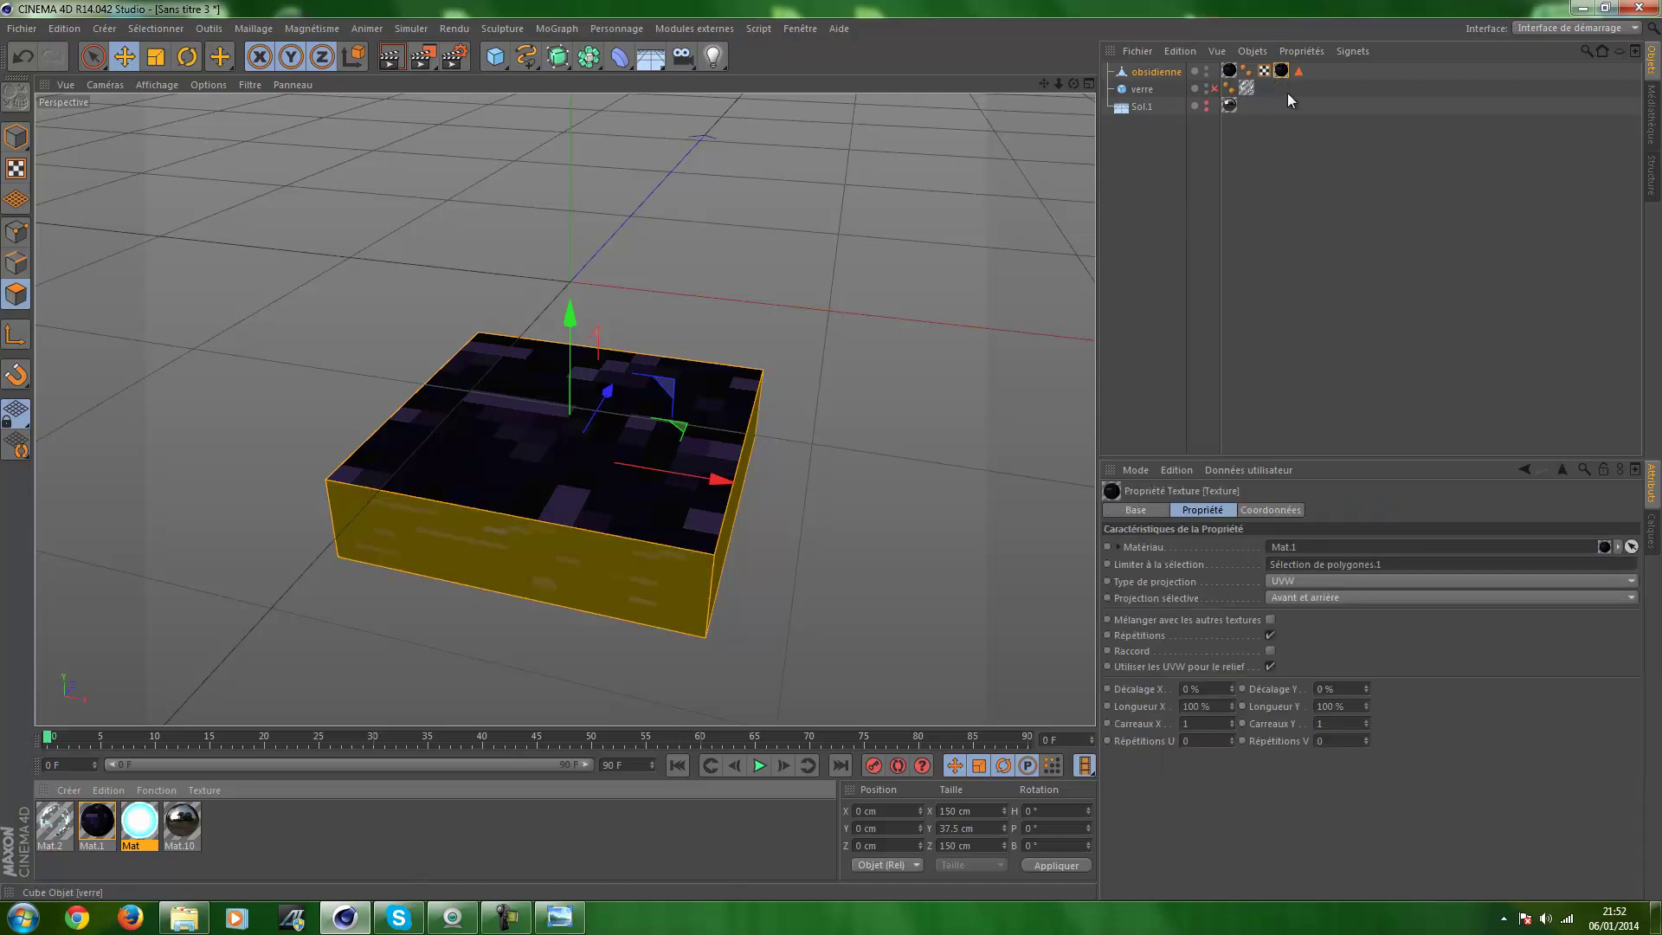
{"action": "left_click", "coordinate": [1298, 71]}
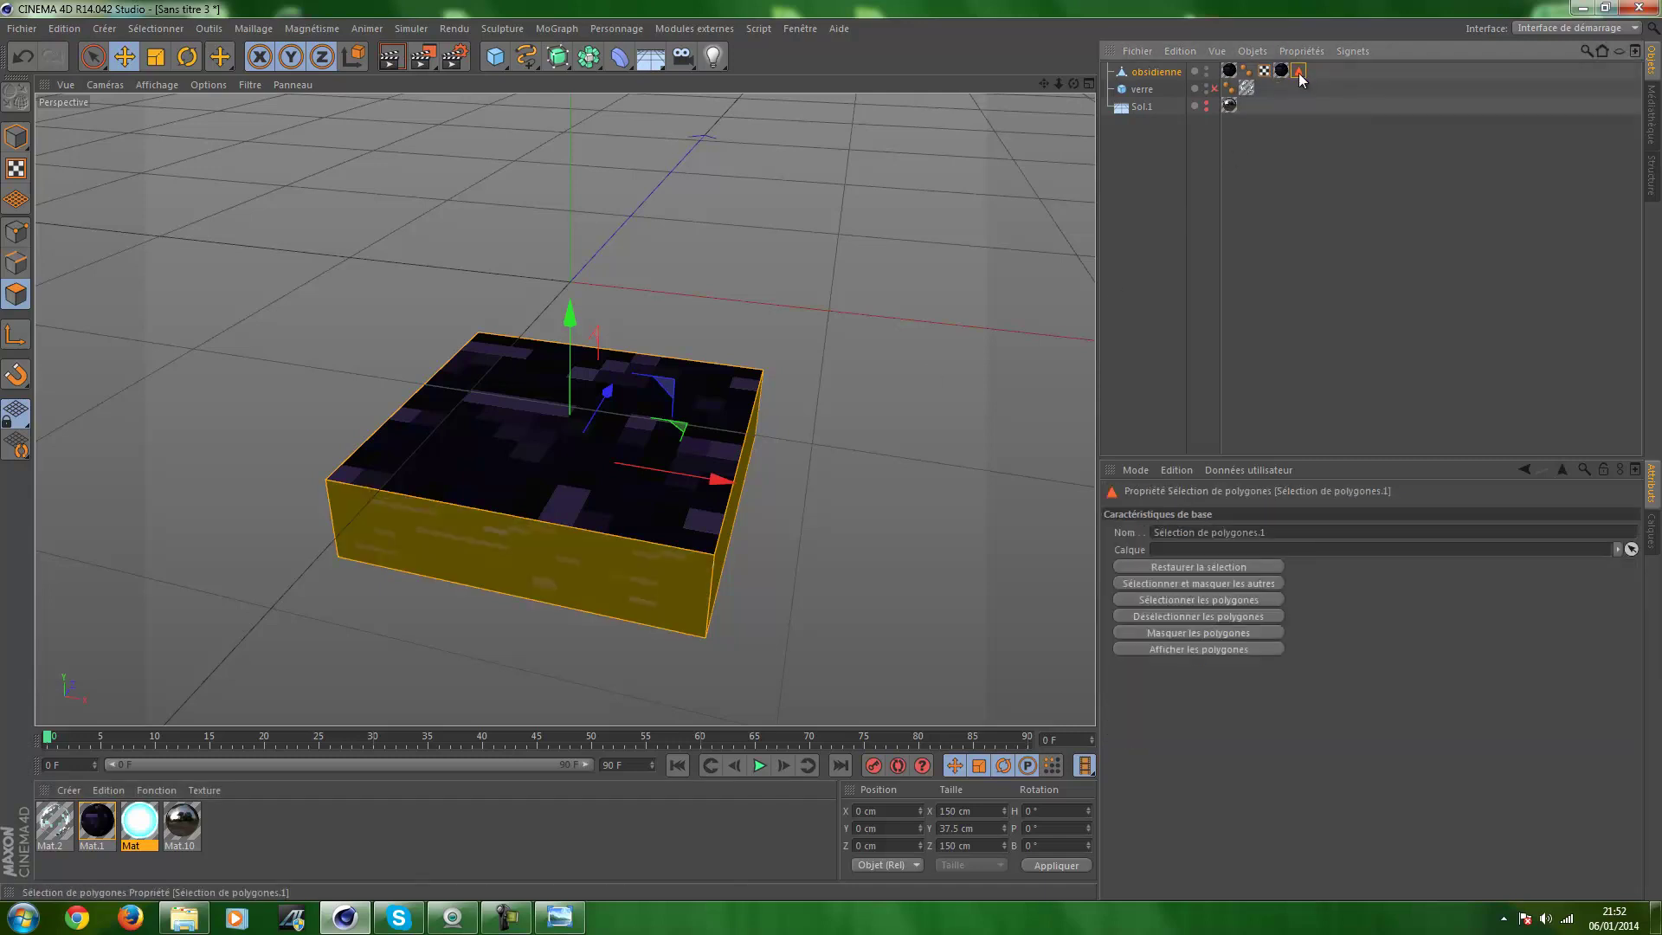
{"action": "left_click", "coordinate": [1281, 71]}
{"action": "left_click", "coordinate": [1297, 72]}
{"action": "left_click", "coordinate": [1281, 71]}
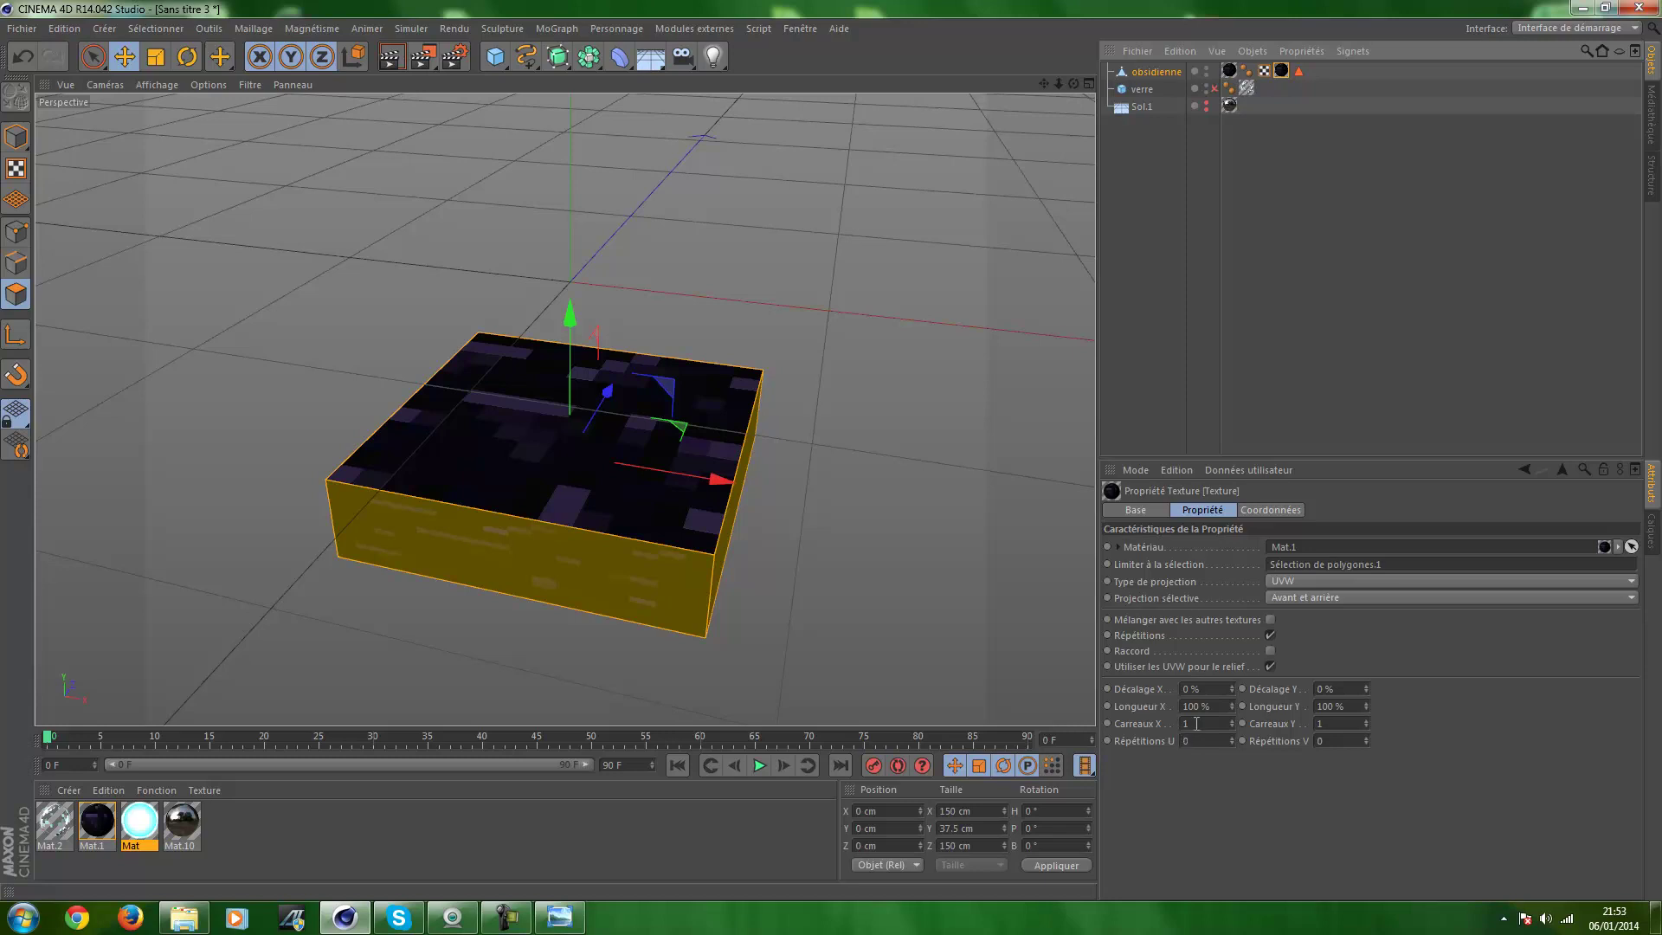
{"action": "left_click", "coordinate": [509, 922]}
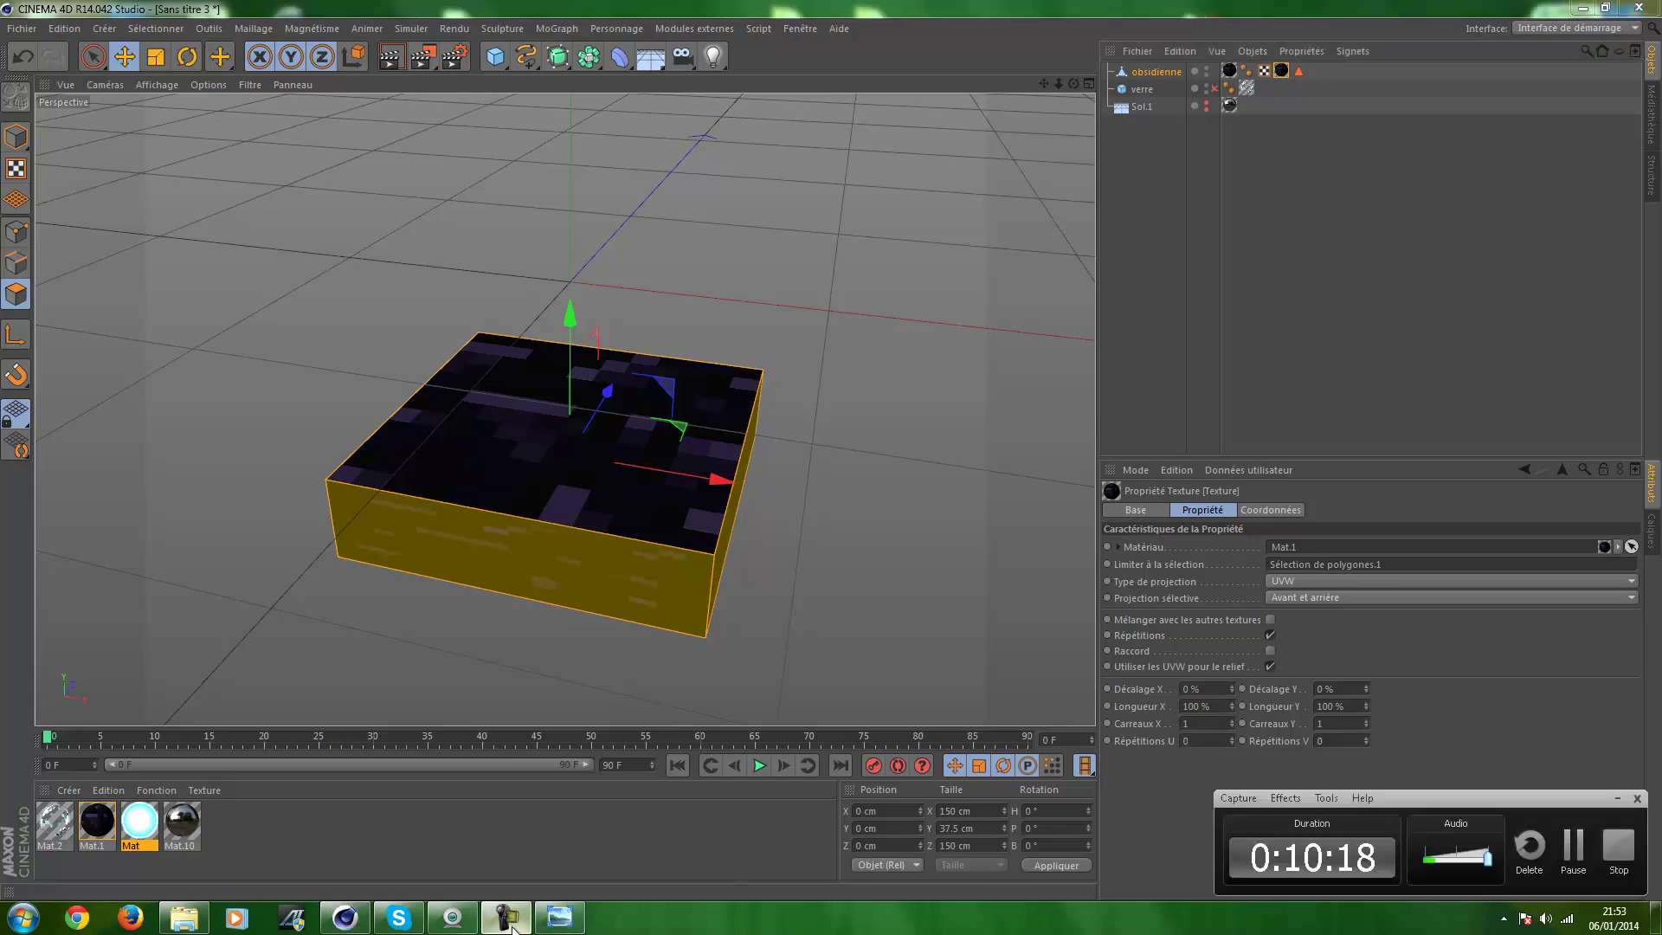
{"action": "left_click", "coordinate": [510, 922]}
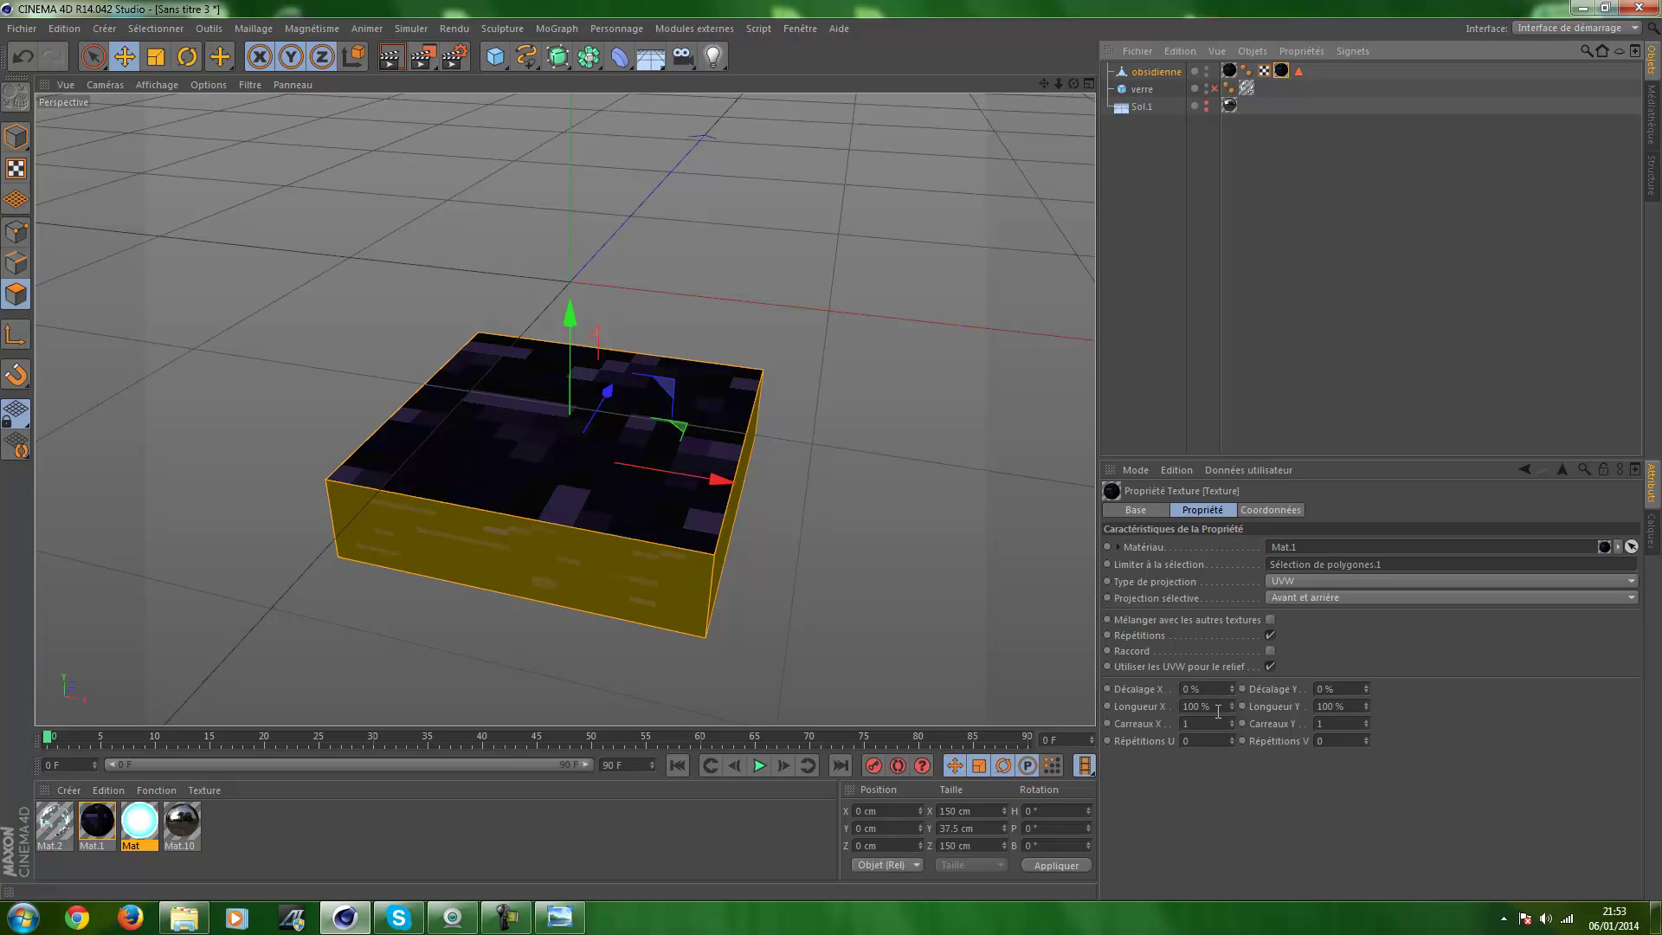
Set the side texture to lengths 135 %/540 % and offsets -313 %/-35 %
{"action": "double_click", "coordinate": [1218, 708]}
{"action": "type", "text": "135"}
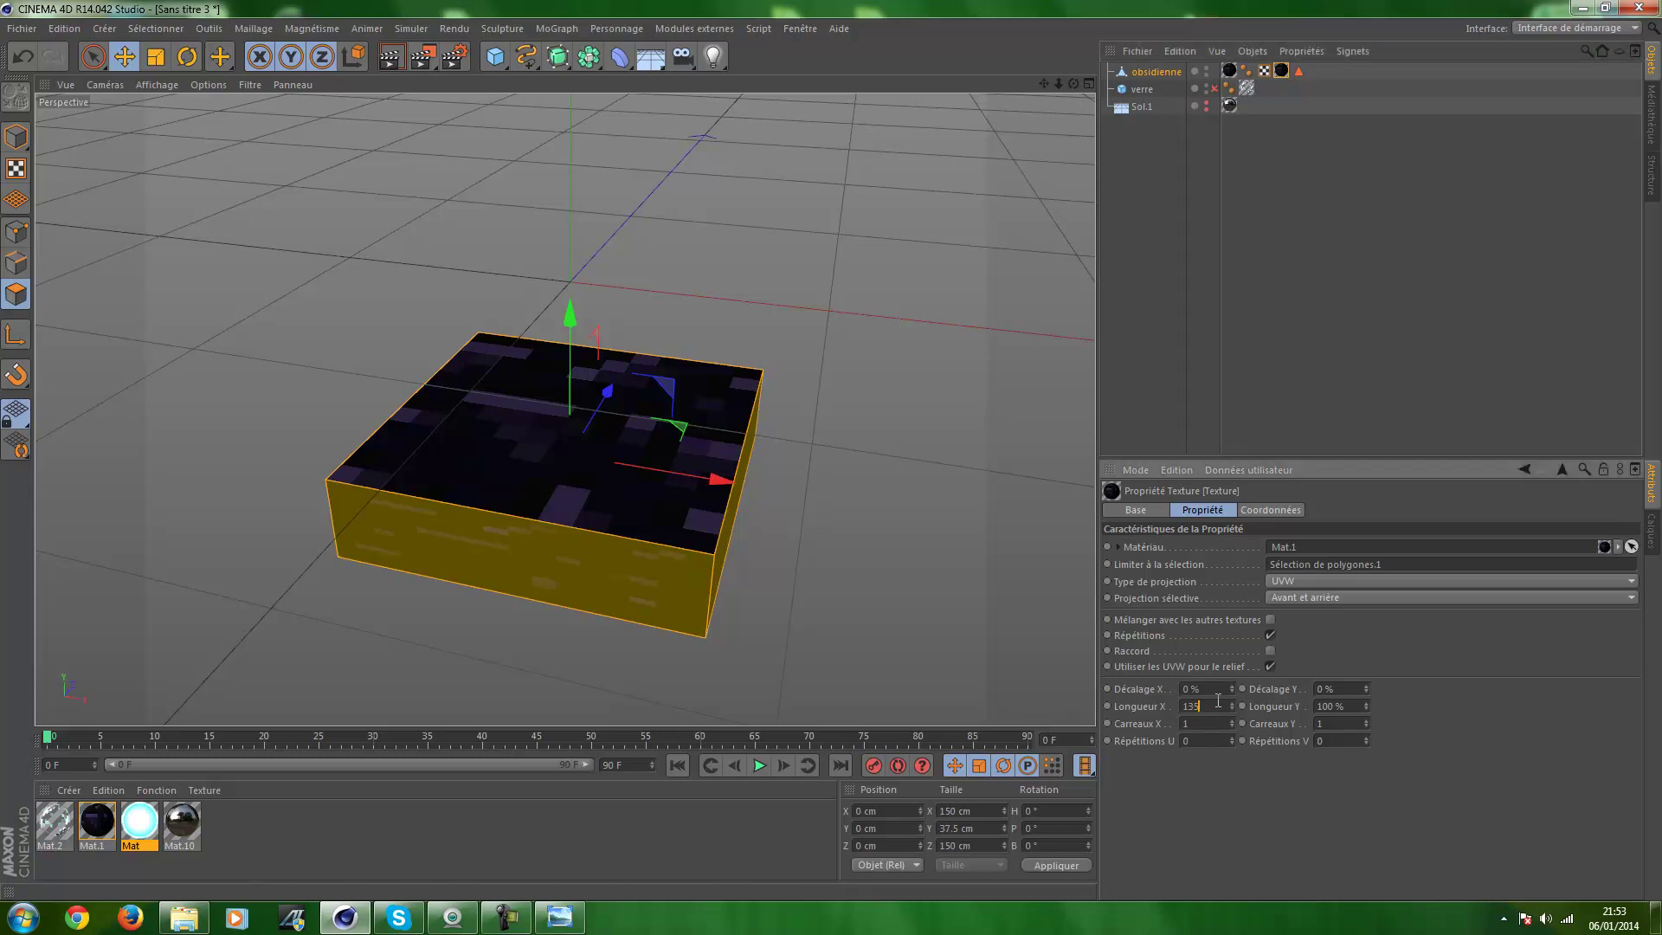
{"action": "double_click", "coordinate": [1226, 686]}
{"action": "type", "text": "-313"}
{"action": "double_click", "coordinate": [1348, 690]}
{"action": "type", "text": "-35"}
{"action": "left_click", "coordinate": [1356, 708]}
{"action": "double_click", "coordinate": [1357, 708]}
{"action": "type", "text": "540"}
{"action": "key", "text": "Return"}
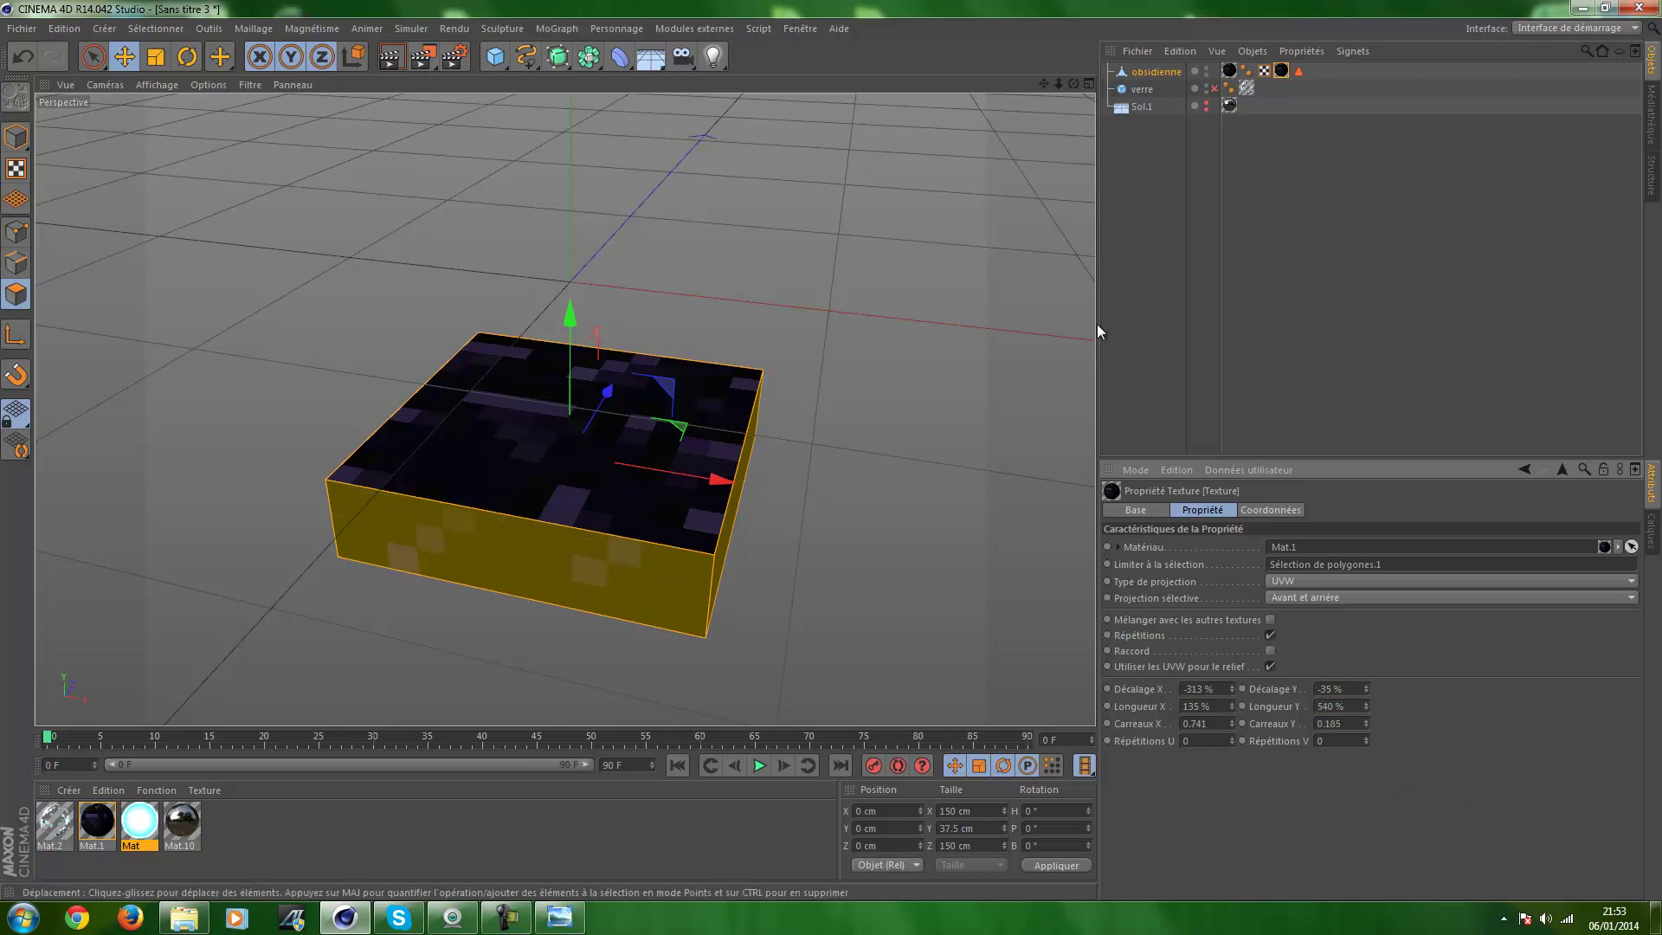
{"action": "left_click", "coordinate": [1233, 190]}
{"action": "mouse_move", "coordinate": [791, 537]}
{"action": "left_mouse_down", "text": "alt"}
{"action": "mouse_move", "coordinate": [855, 455]}
{"action": "mouse_move", "coordinate": [1098, 465]}
{"action": "mouse_move", "coordinate": [821, 452]}
{"action": "mouse_move", "coordinate": [1053, 512]}
{"action": "mouse_move", "coordinate": [1093, 464]}
{"action": "mouse_move", "coordinate": [634, 457]}
{"action": "mouse_move", "coordinate": [714, 471]}
{"action": "mouse_move", "coordinate": [453, 486]}
{"action": "mouse_move", "coordinate": [883, 401]}
{"action": "mouse_move", "coordinate": [575, 542]}
{"action": "mouse_move", "coordinate": [1075, 366]}
{"action": "mouse_move", "coordinate": [837, 457]}
{"action": "mouse_move", "coordinate": [814, 444]}
{"action": "mouse_move", "coordinate": [716, 200]}
{"action": "mouse_move", "coordinate": [727, 522]}
{"action": "mouse_move", "coordinate": [691, 485]}
{"action": "left_mouse_up", "text": "alt"}
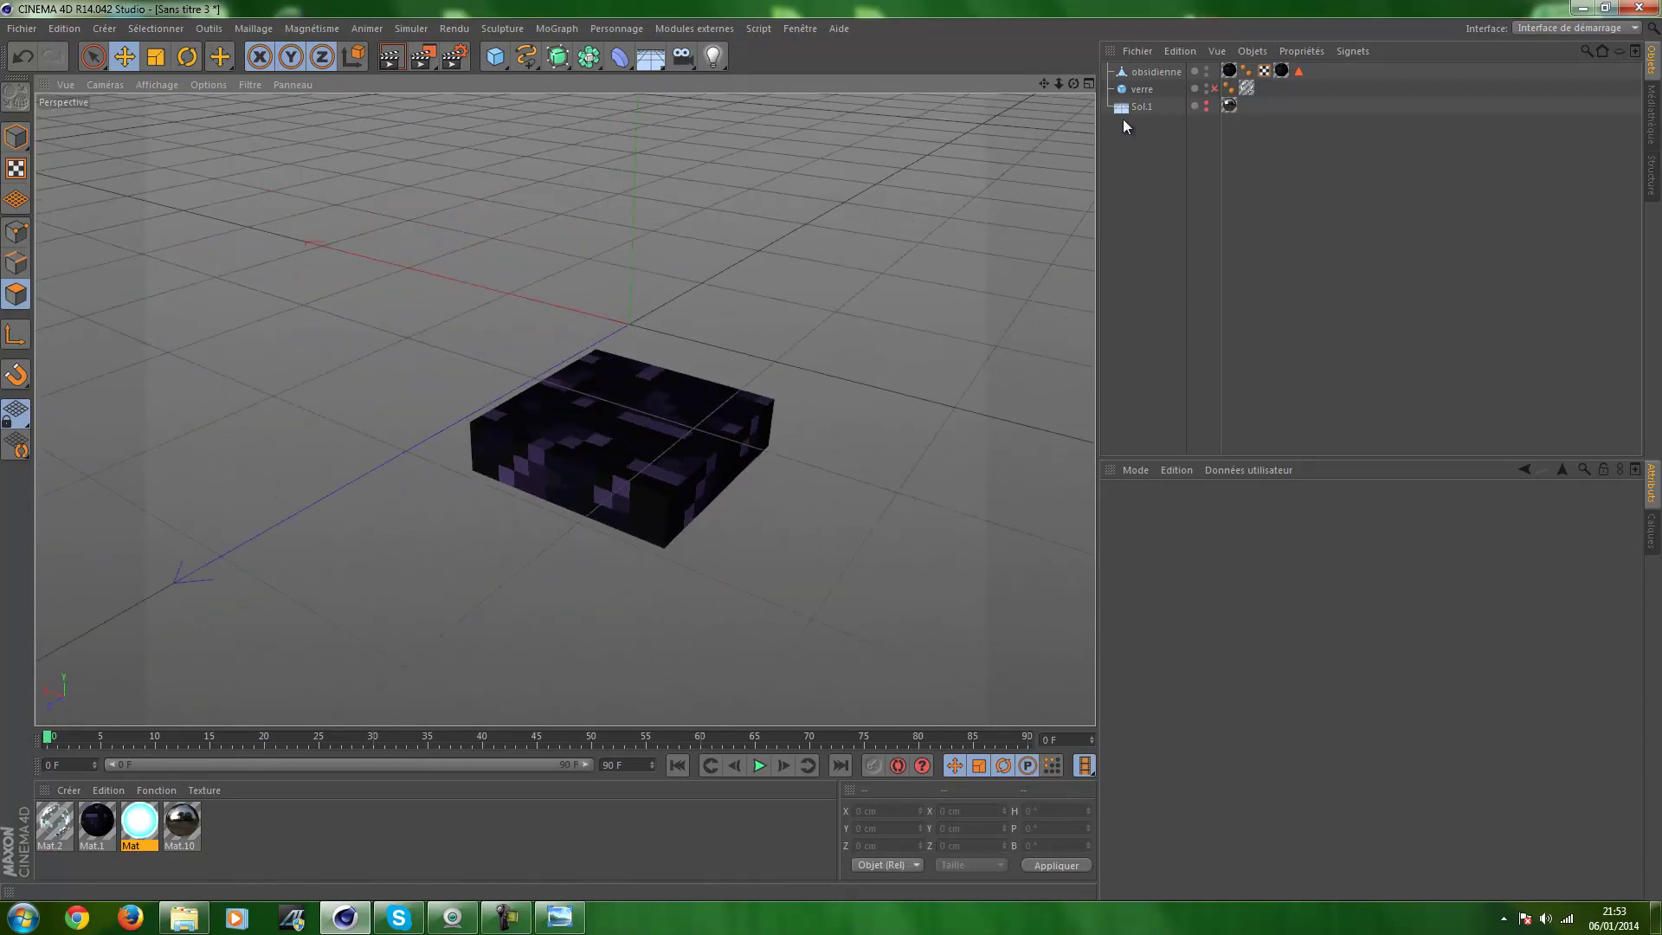
Toggle the glass cube's visibility and glance at the reference Minecraft screenshot
{"action": "left_click", "coordinate": [1215, 89]}
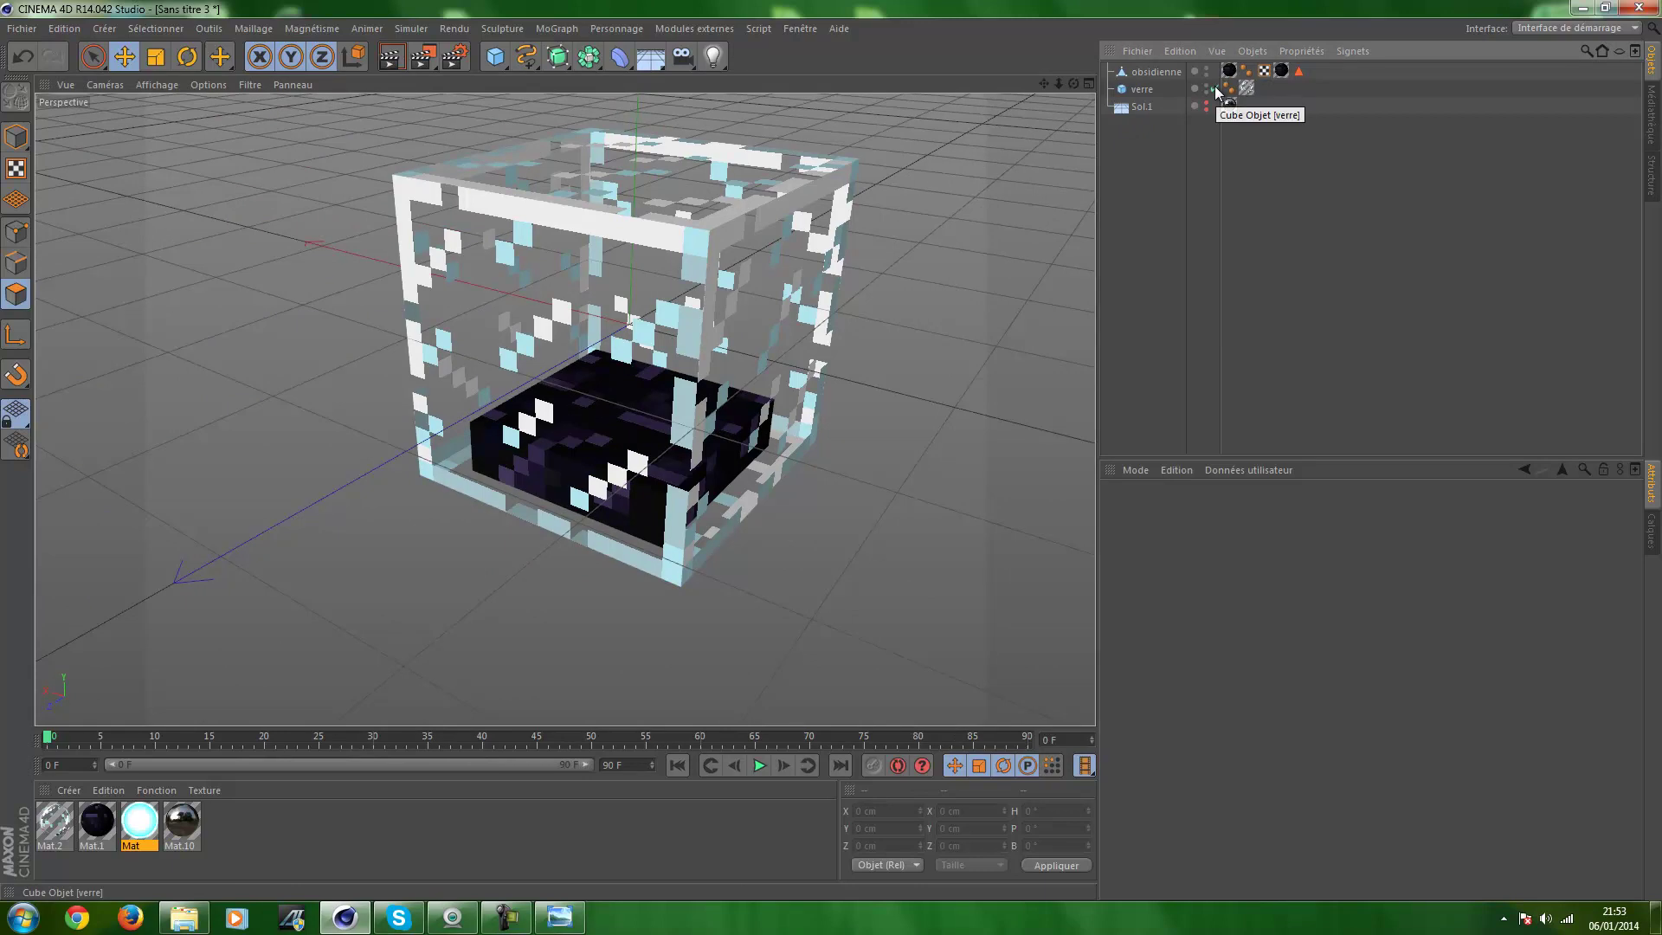
{"action": "left_click", "coordinate": [1215, 89]}
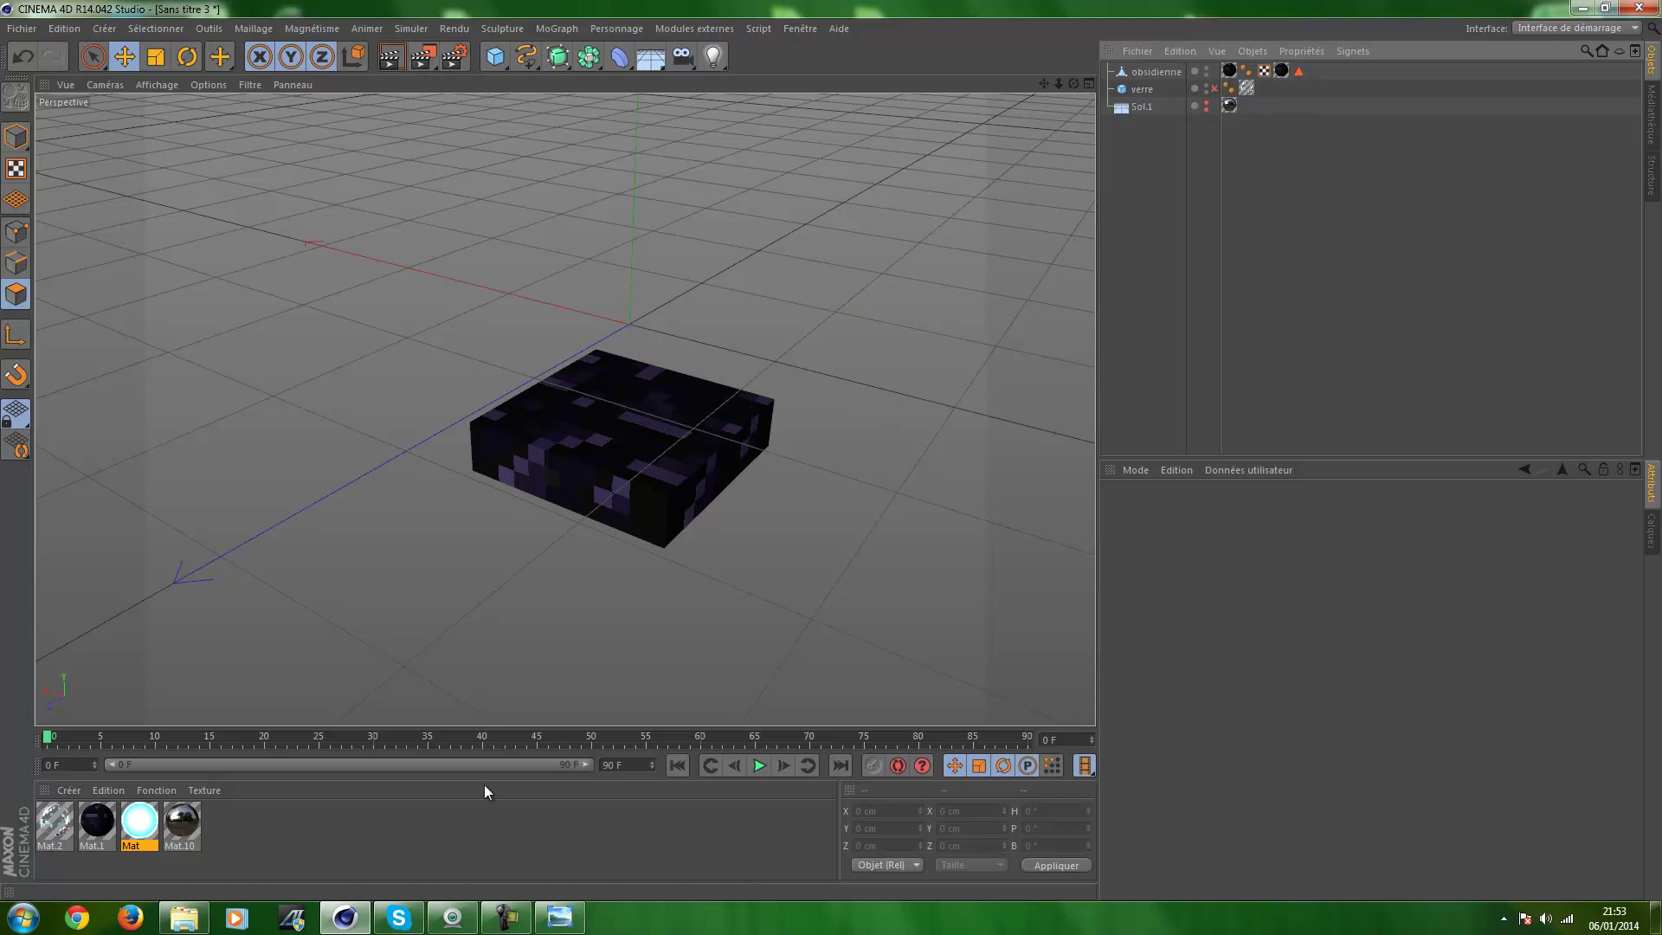
{"action": "left_click", "coordinate": [559, 918]}
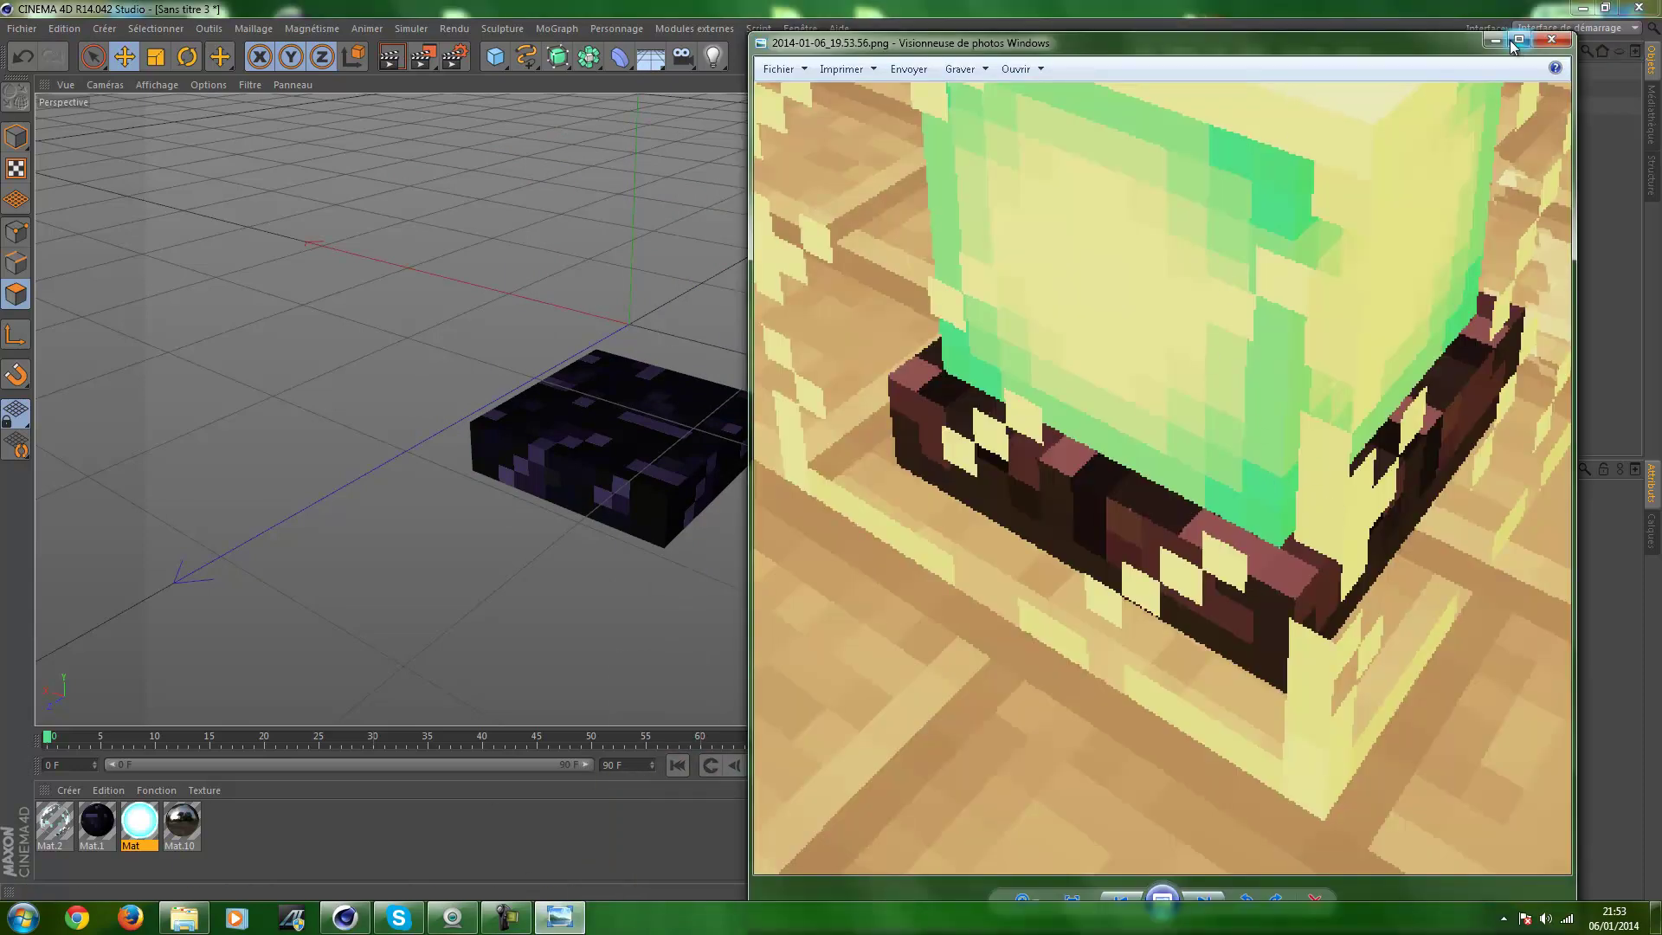
{"action": "left_click", "coordinate": [1495, 40]}
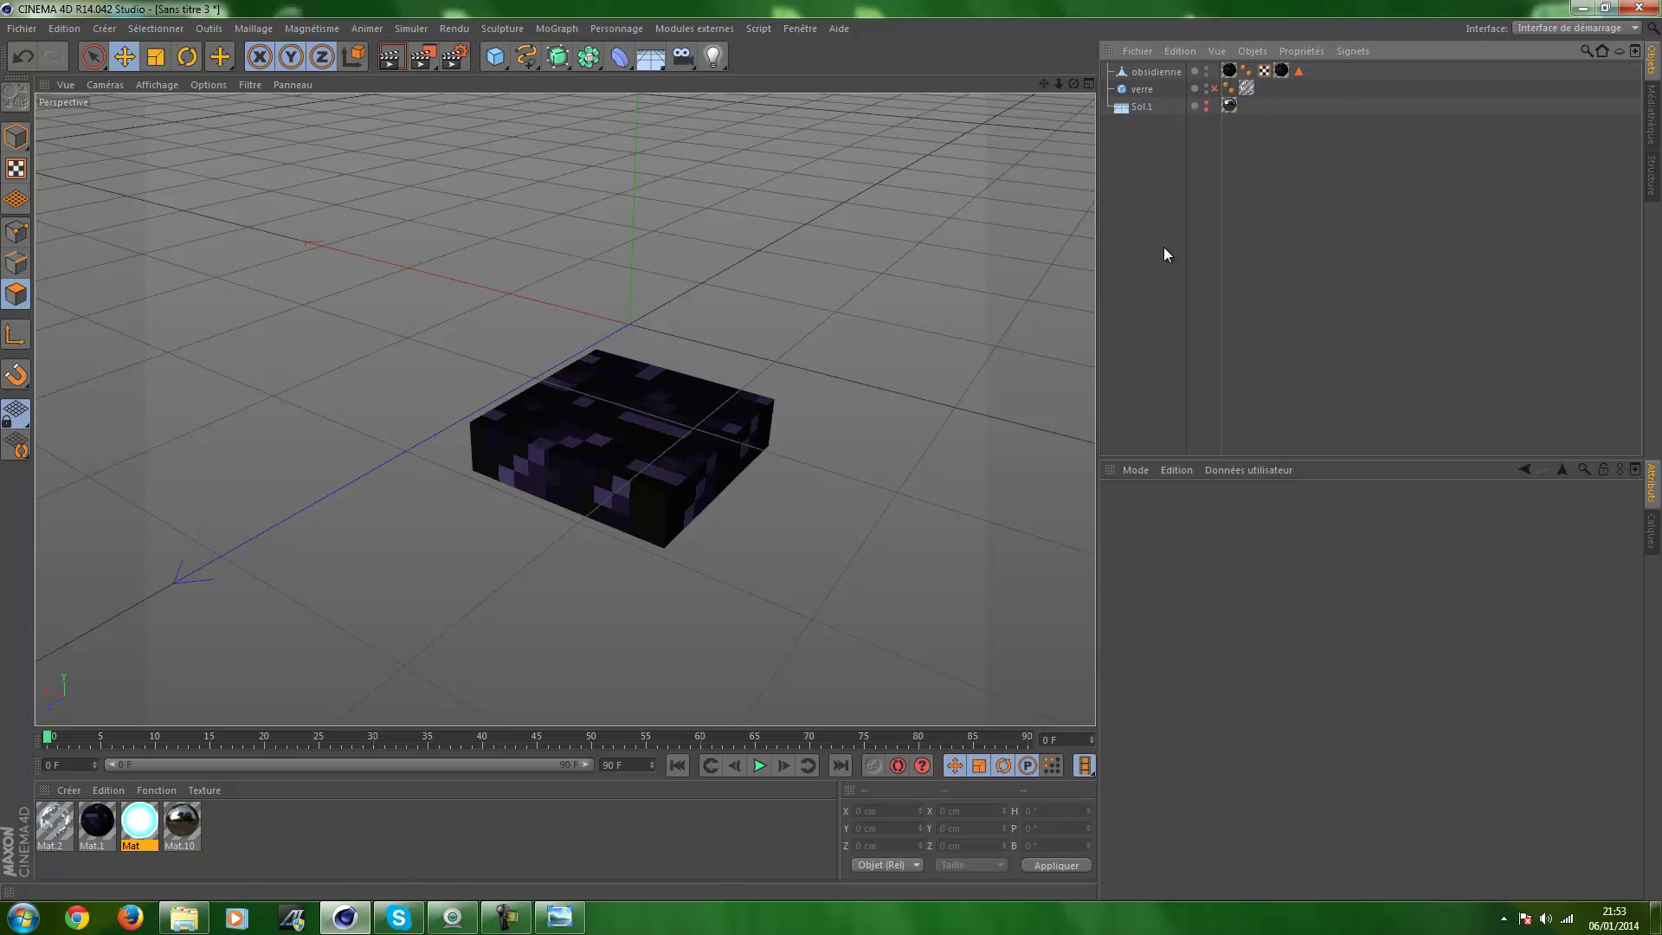
Add a 200 cm core cube, re-enable the glass verre, and view the reference screenshot
{"action": "left_click", "coordinate": [495, 57]}
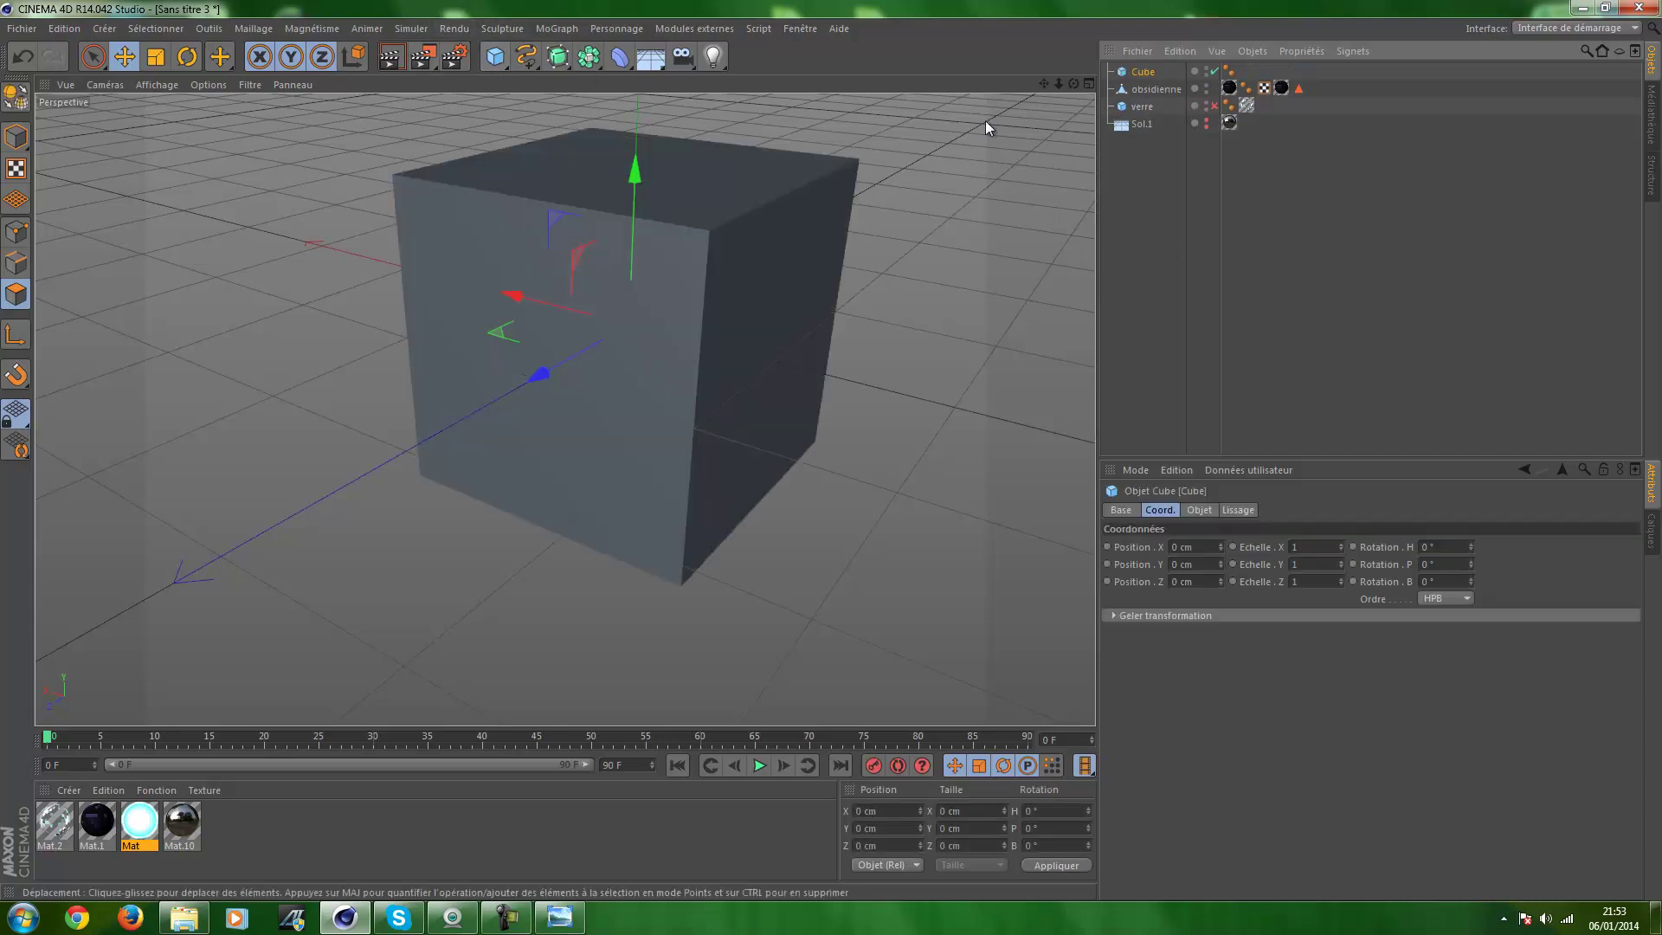
{"action": "left_click", "coordinate": [1215, 106]}
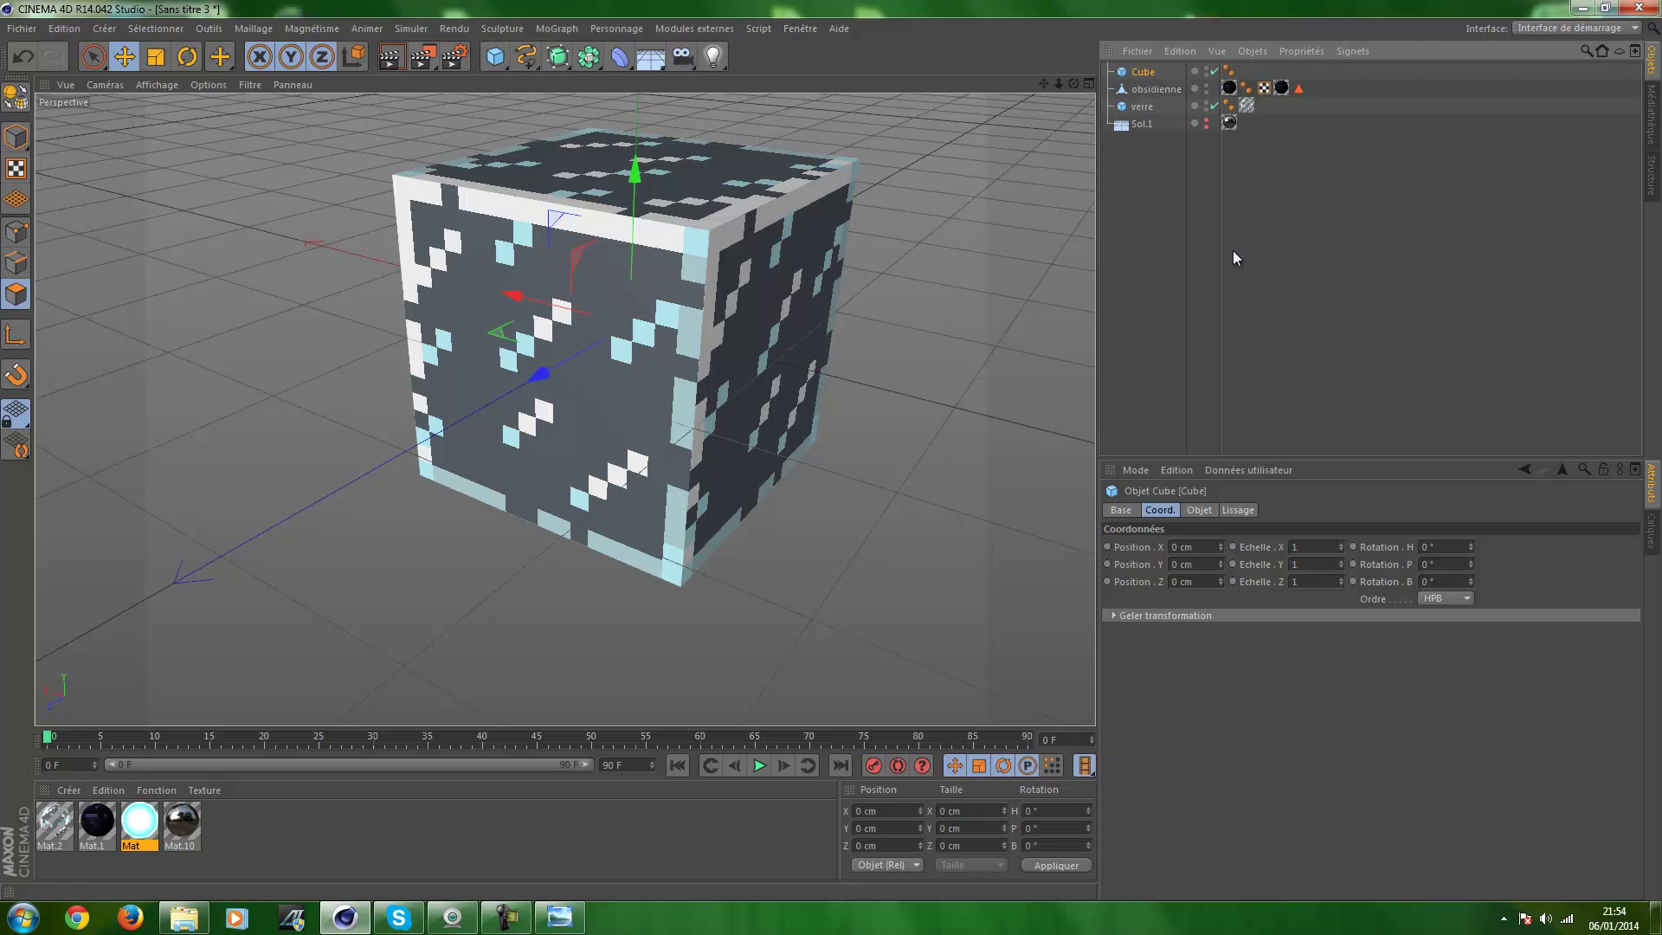
{"action": "left_click", "coordinate": [1199, 510]}
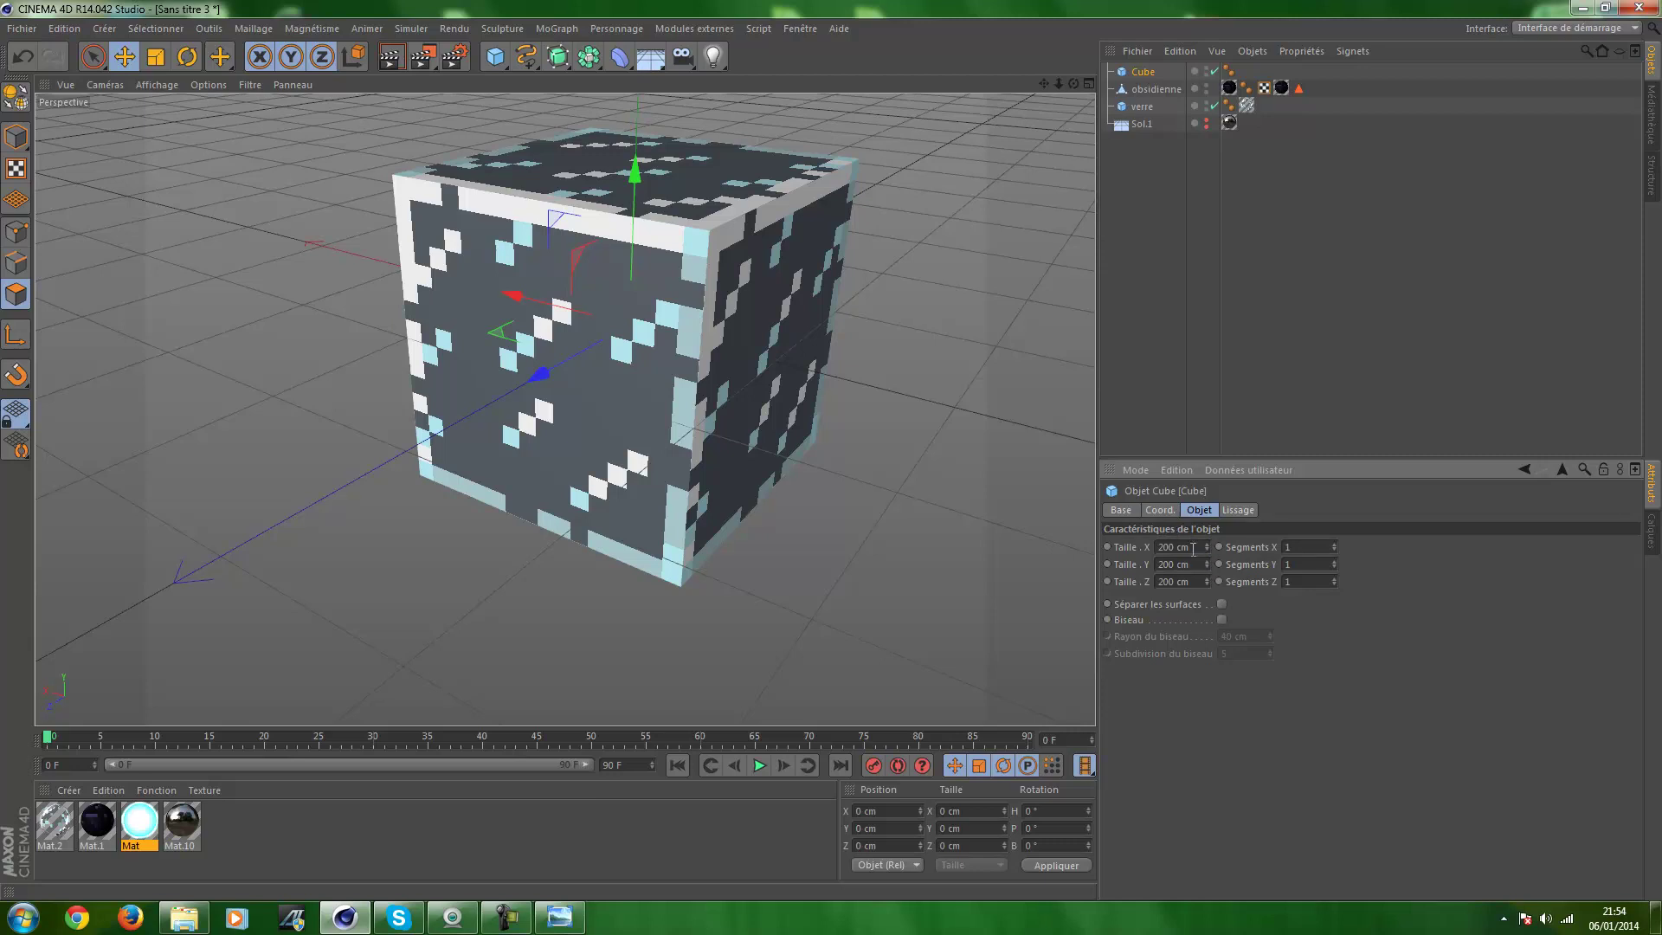
{"action": "key", "text": "alt+Tab"}
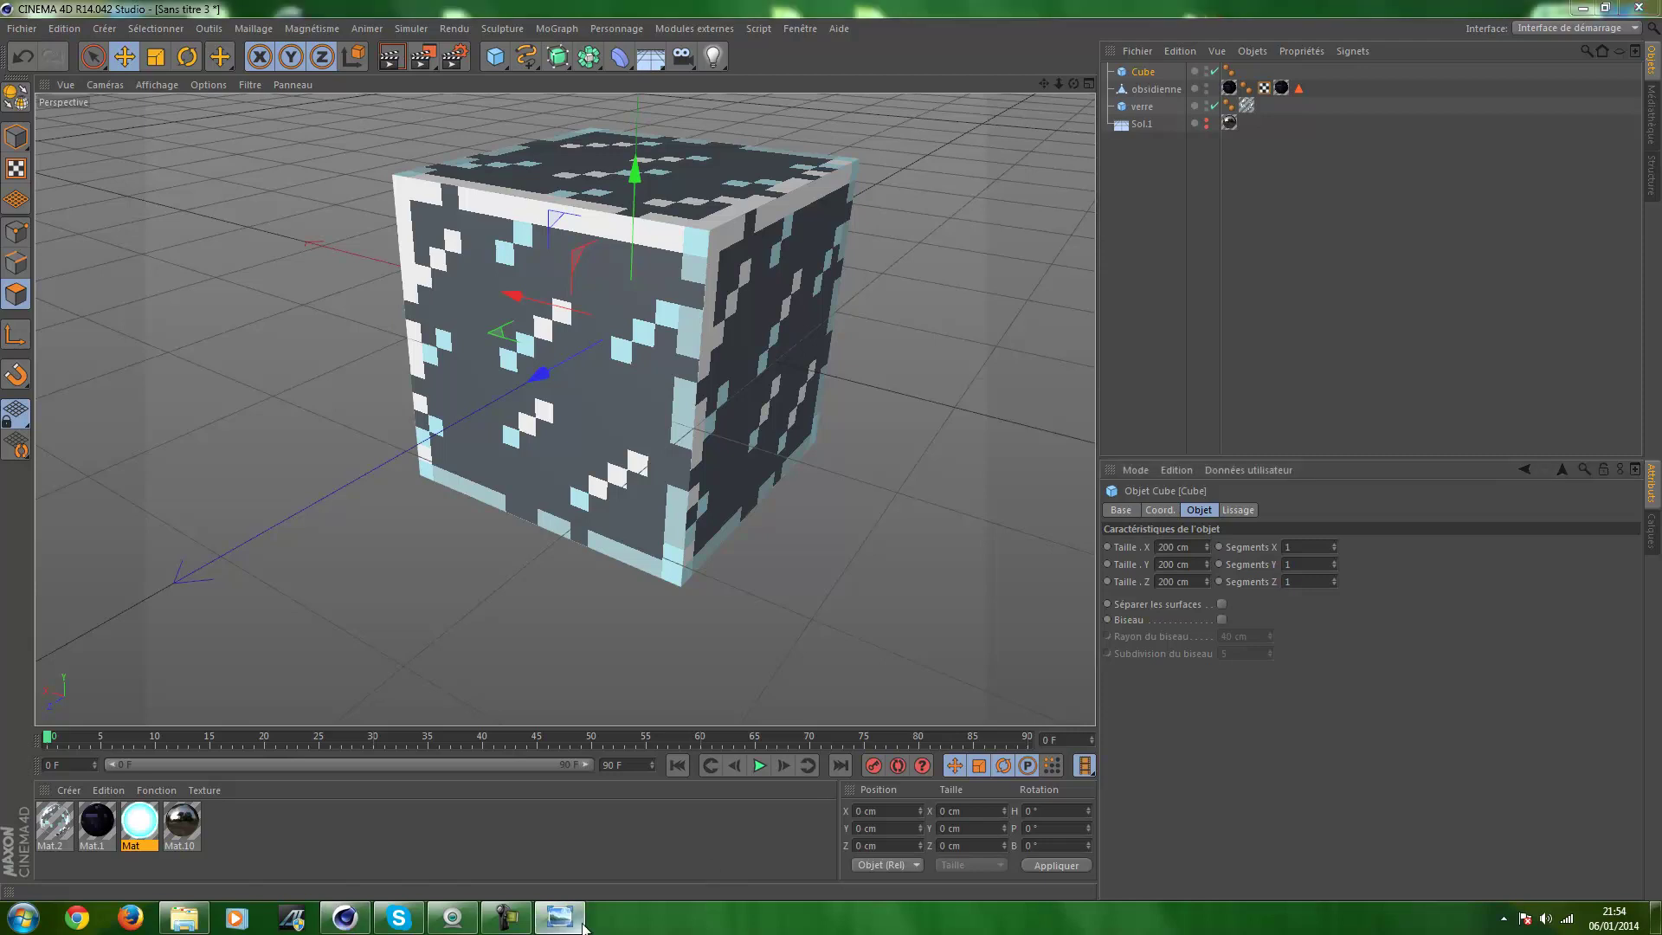
{"action": "scroll", "coordinate": [1276, 394], "scroll_direction": "up", "scroll_amount": 2}
{"action": "scroll", "coordinate": [1260, 354], "scroll_direction": "up", "scroll_amount": 2}
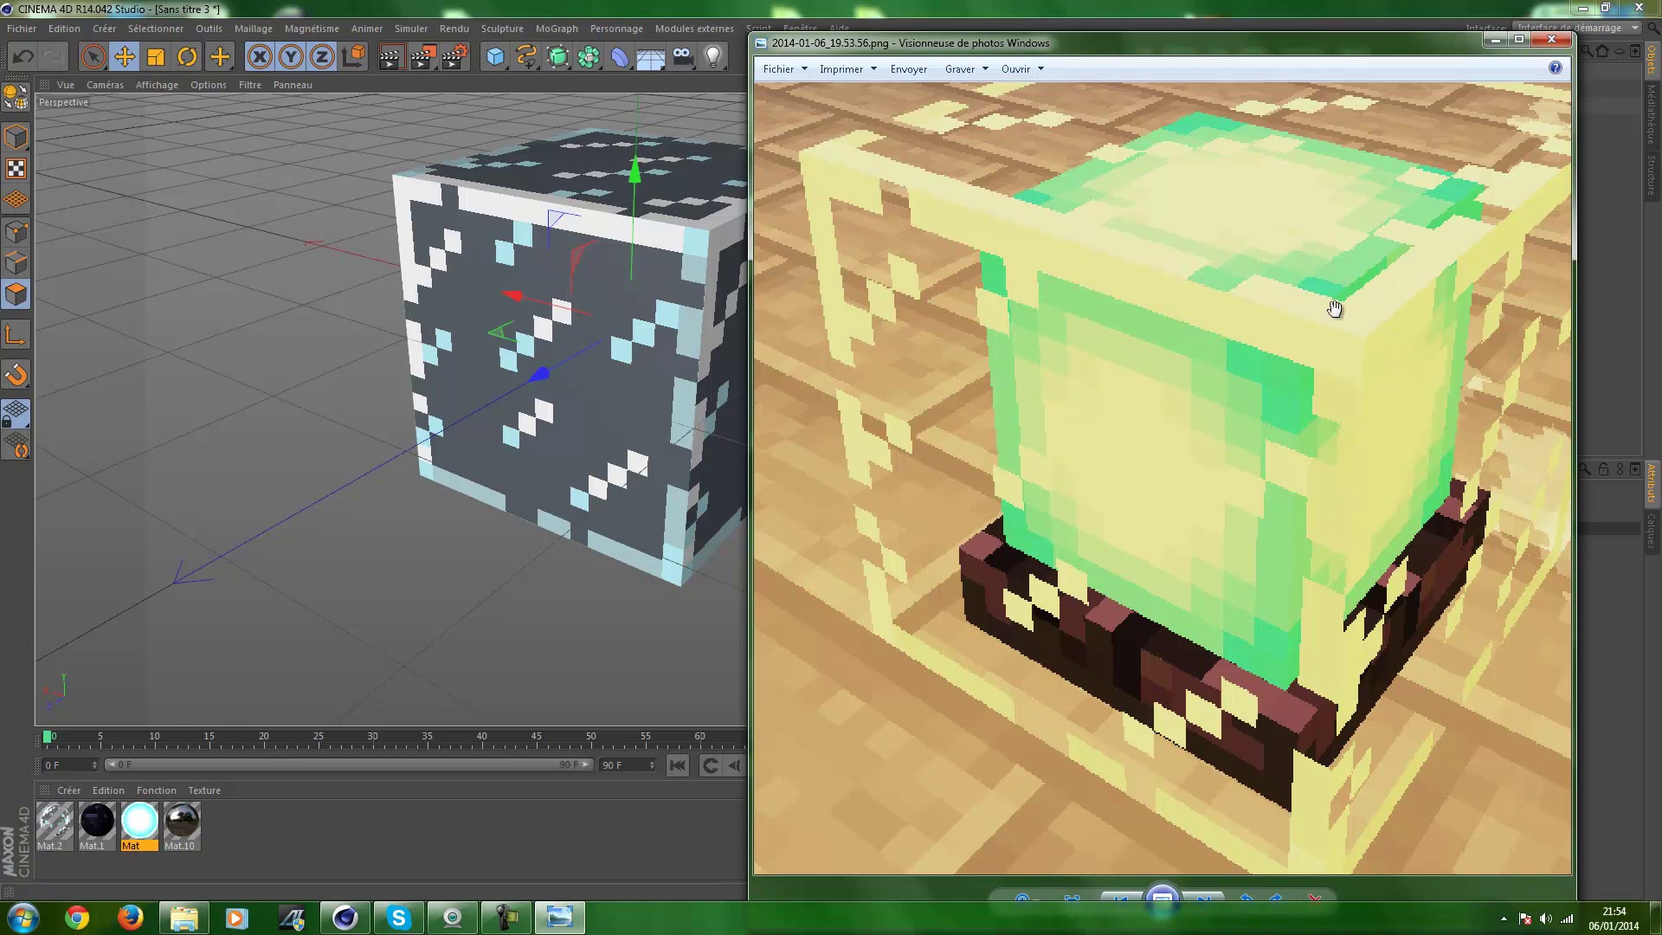
Dismiss the reference photo and size the core cube to X 10*12.5 (125), Y 150, Z 125 cm
{"action": "double_click", "coordinate": [1503, 49]}
{"action": "double_click", "coordinate": [1490, 9]}
{"action": "left_click", "coordinate": [1496, 39]}
{"action": "left_click", "coordinate": [1179, 546]}
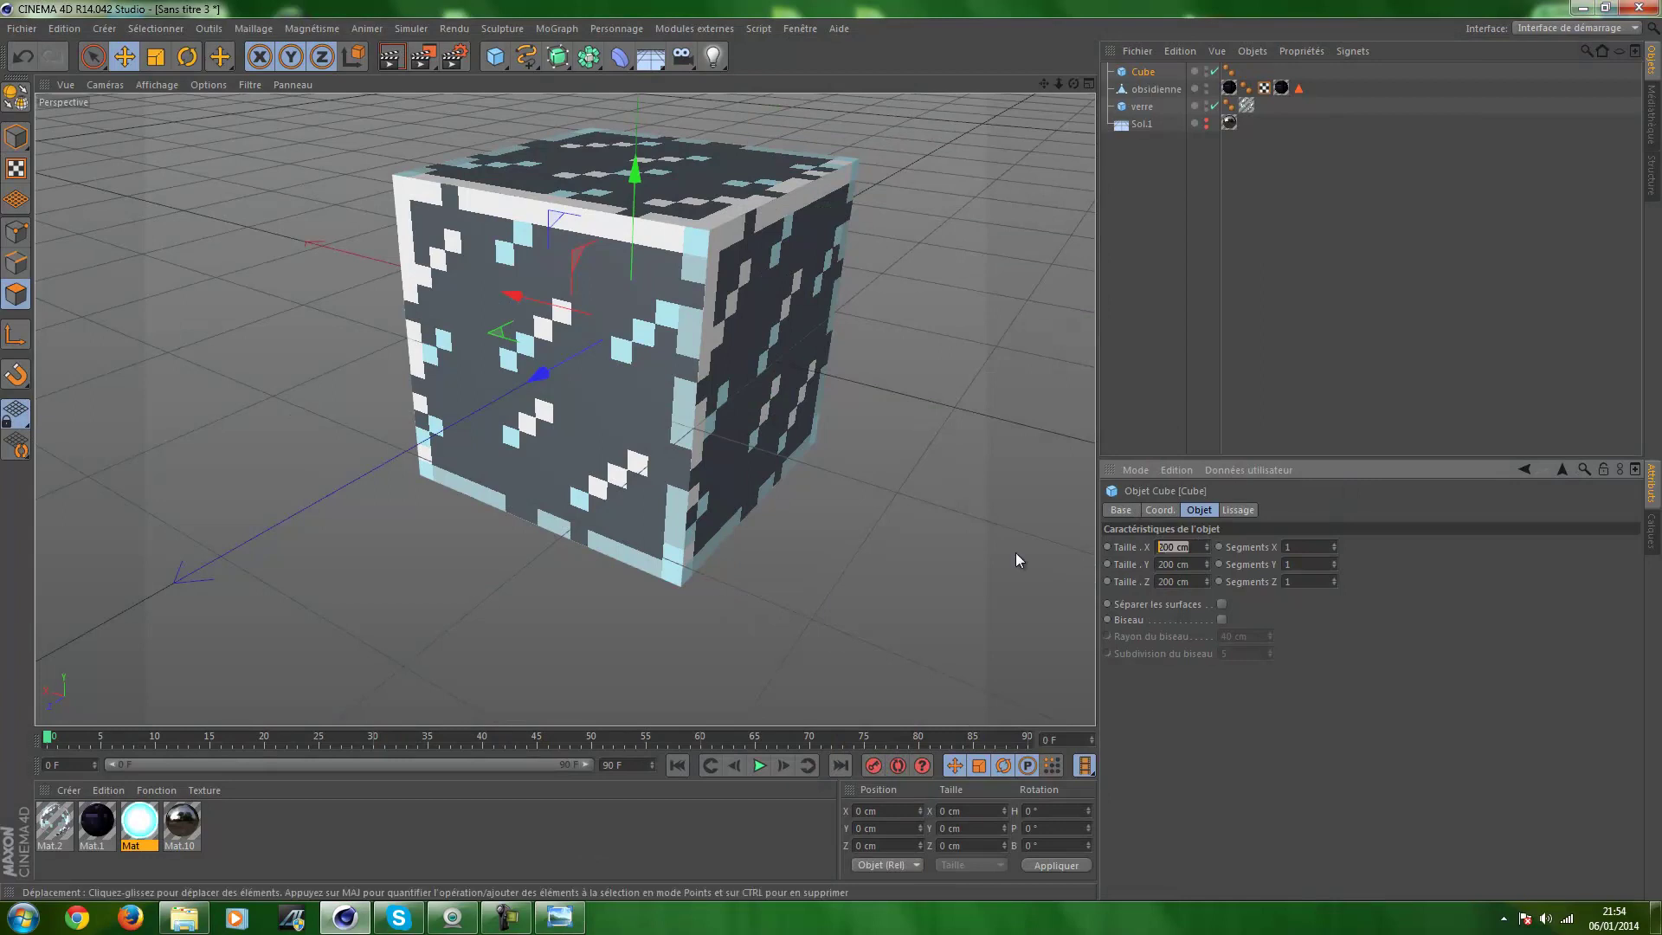
{"action": "type", "text": "10*12.5"}
{"action": "key", "text": "Return"}
{"action": "left_click", "coordinate": [1177, 581]}
{"action": "type", "text": "125"}
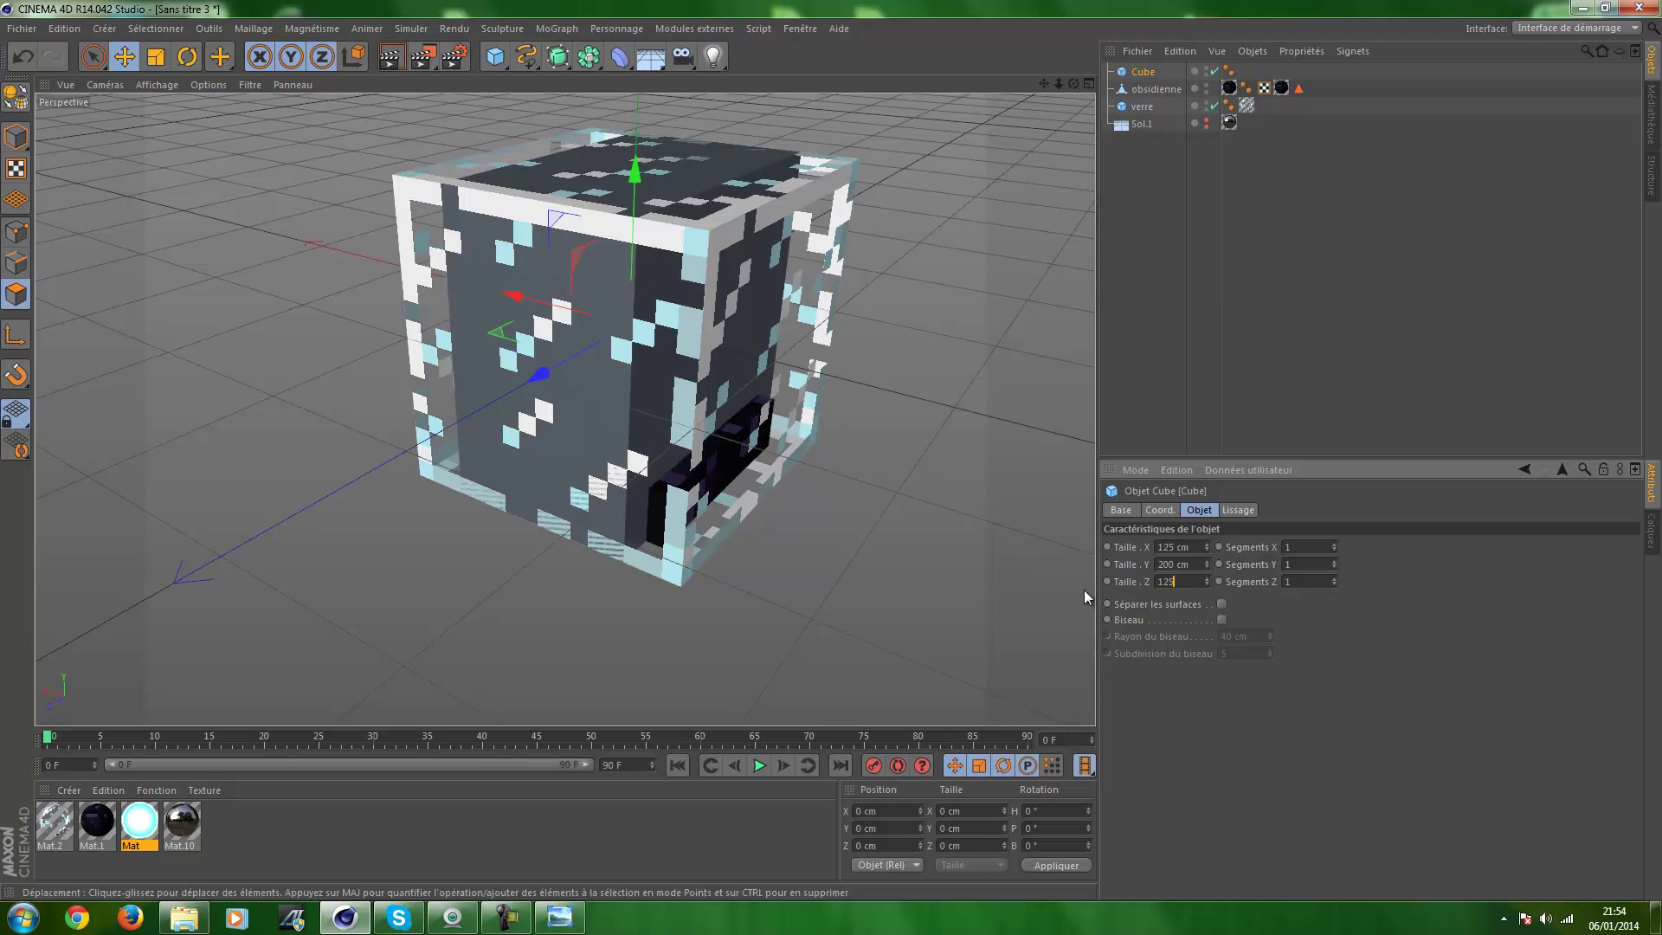
{"action": "key", "text": "Return"}
{"action": "left_click", "coordinate": [1197, 565]}
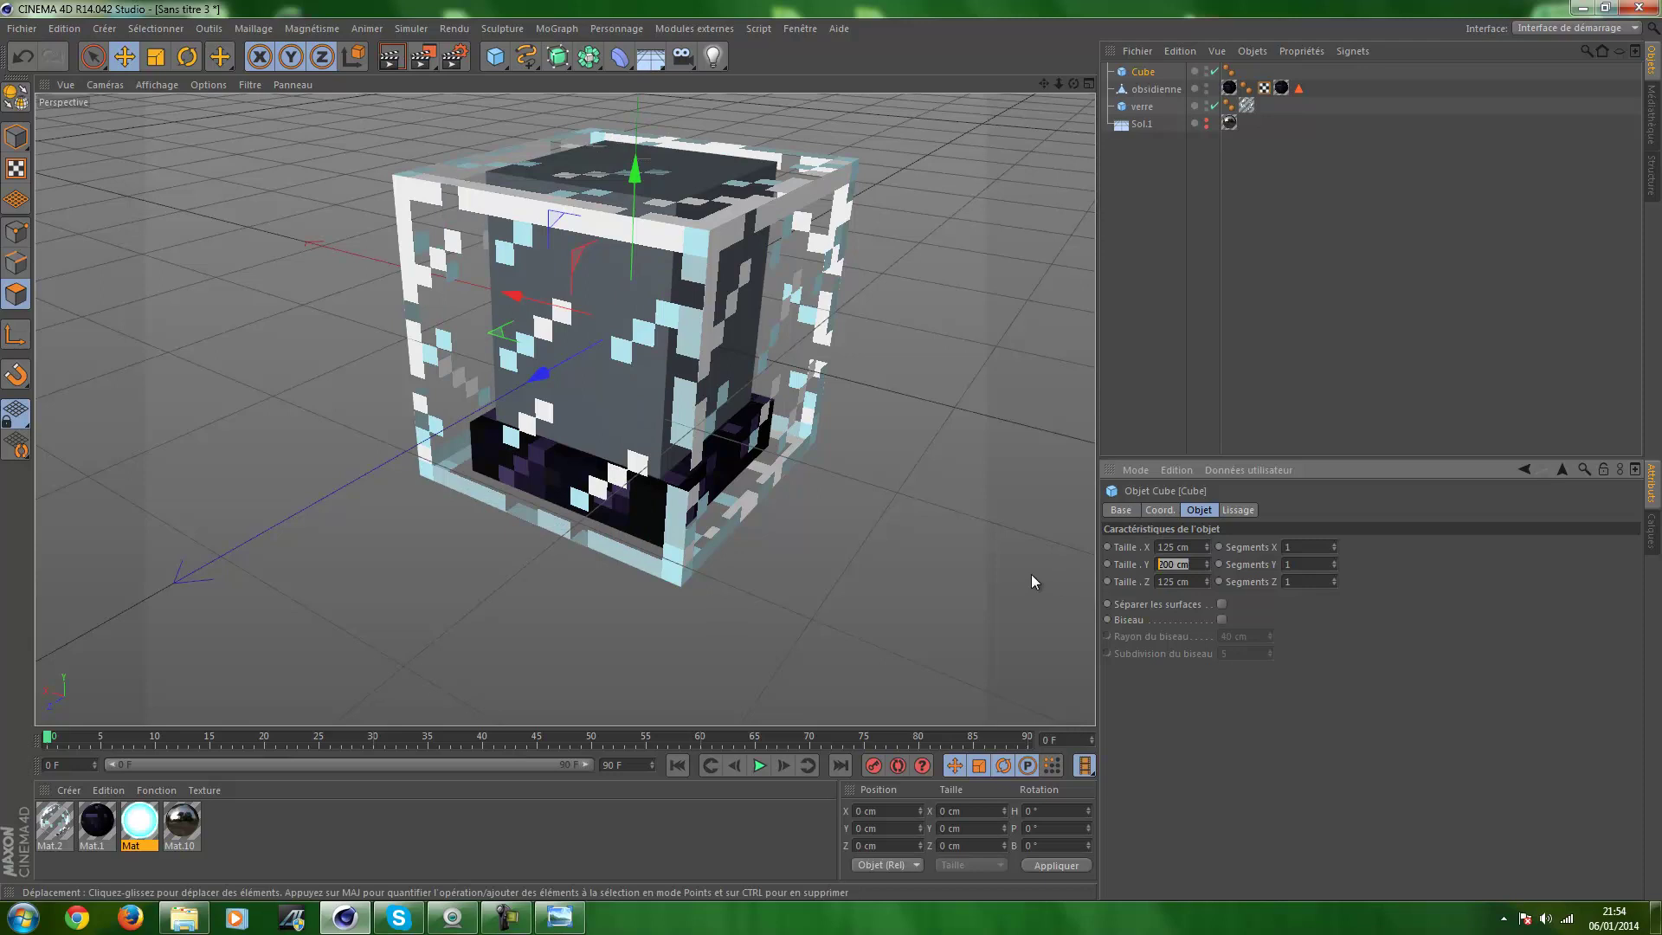
{"action": "type", "text": "12"}
{"action": "key", "text": "BackSpace"}
{"action": "type", "text": "50"}
{"action": "key", "text": "Return"}
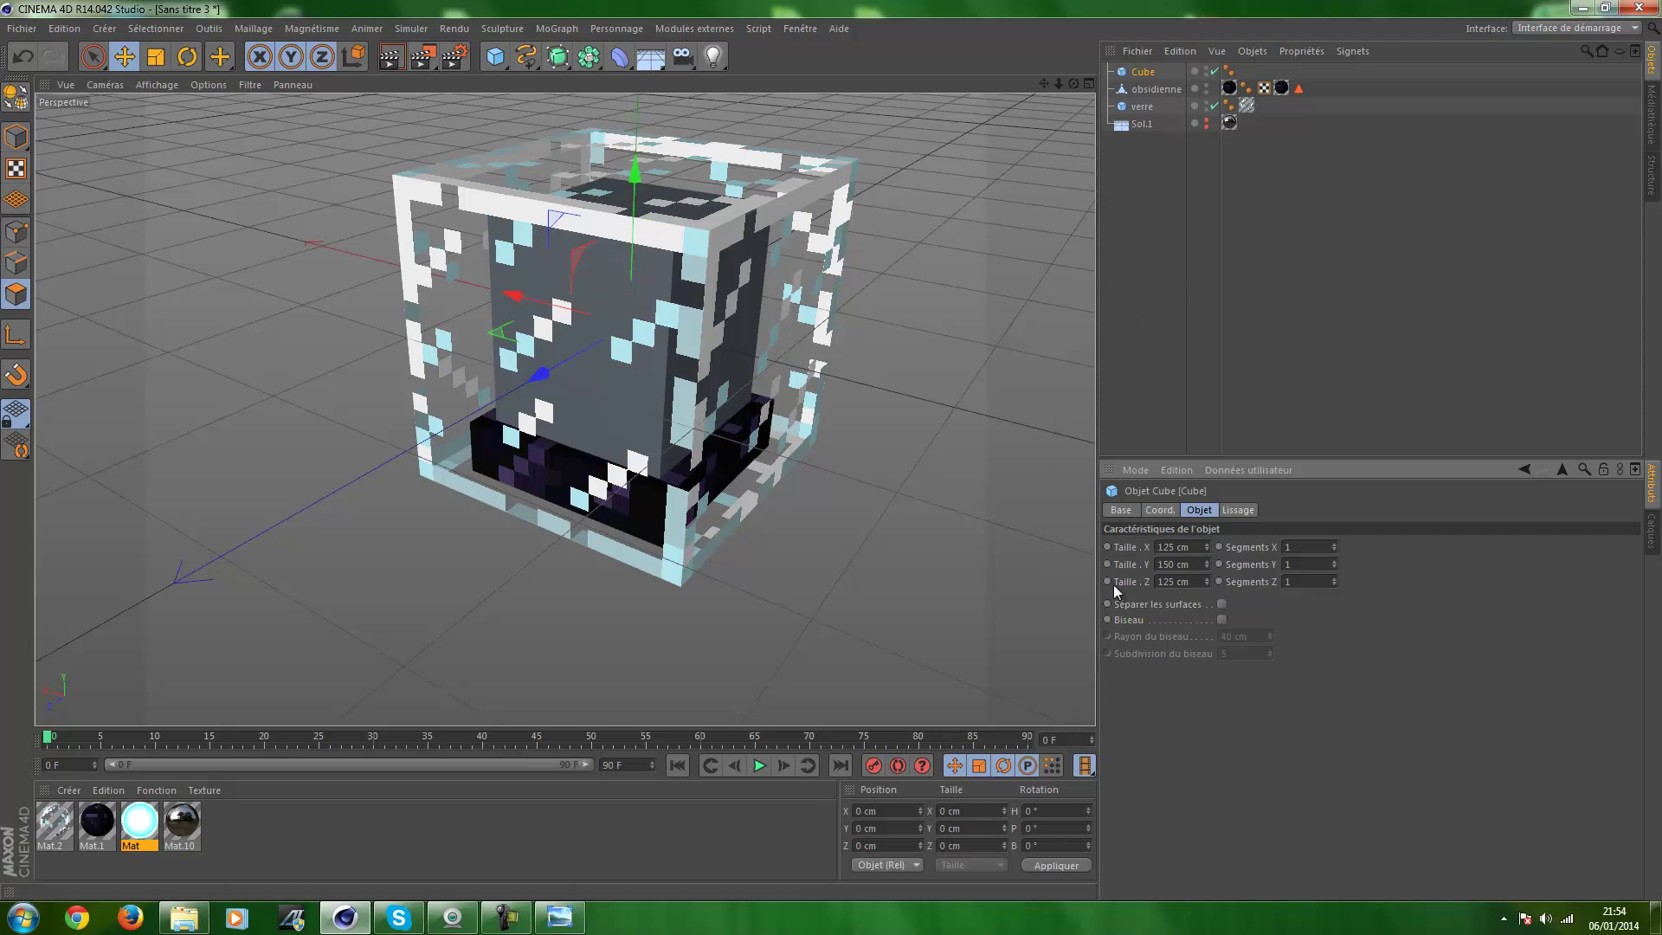
{"action": "left_click", "coordinate": [1183, 367]}
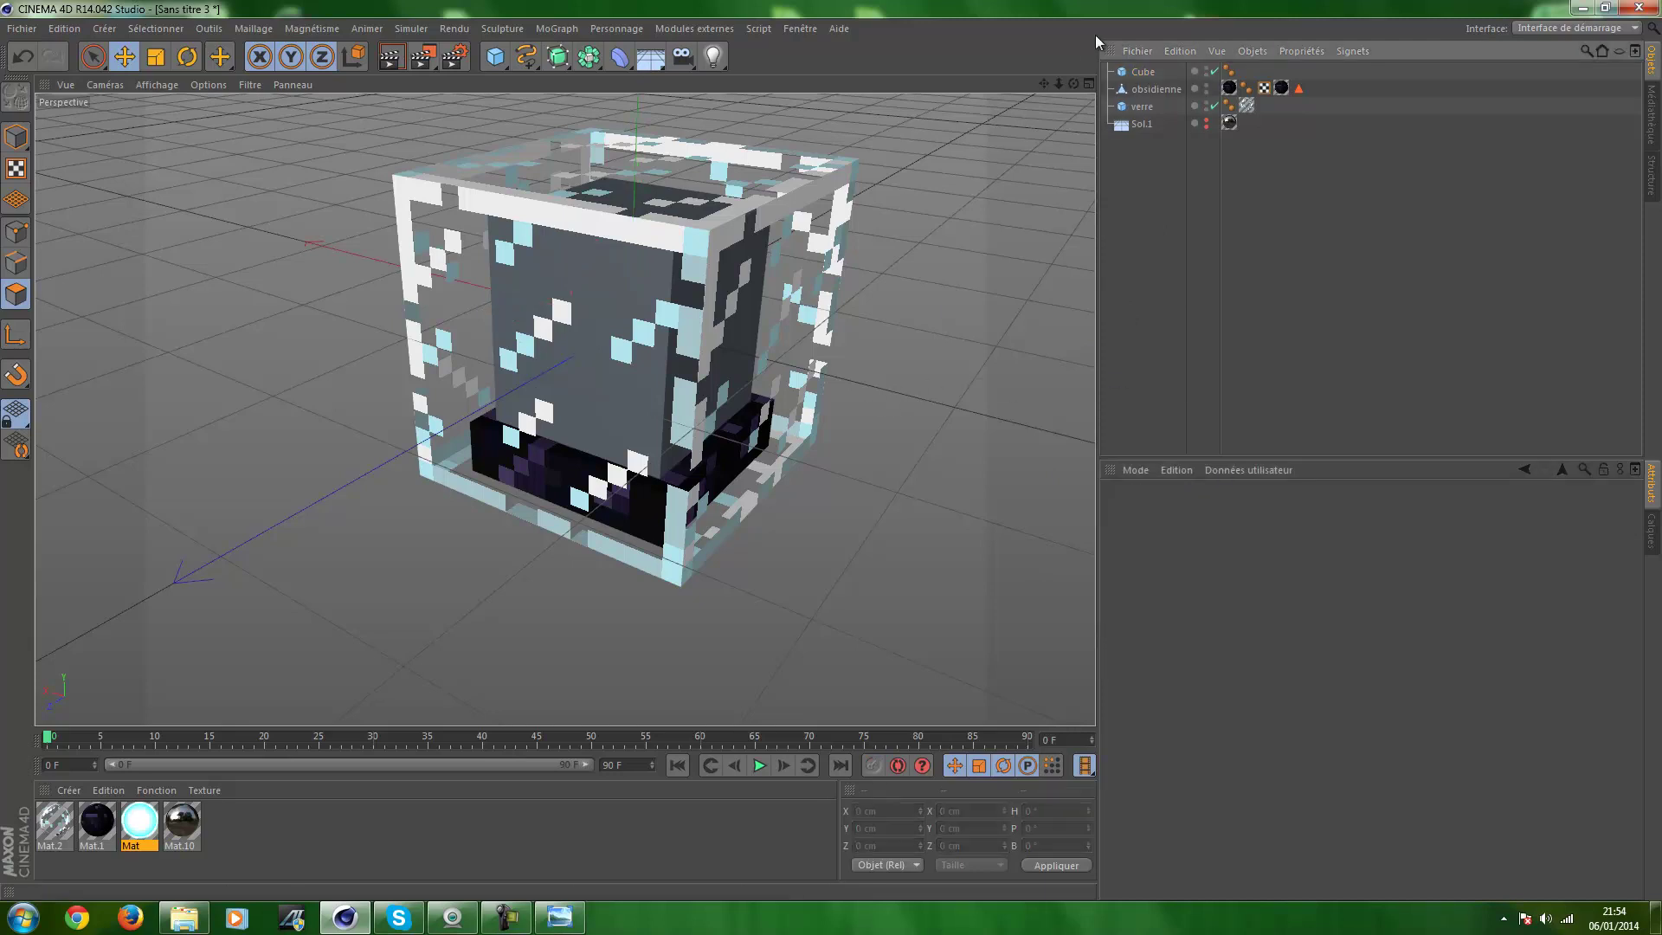
Hide the verre glass cube and apply the cyan Mat material to the inner Cube
{"action": "left_click", "coordinate": [1215, 106]}
{"action": "mouse_move", "coordinate": [922, 285]}
{"action": "left_mouse_down", "text": "alt"}
{"action": "mouse_move", "coordinate": [761, 511]}
{"action": "mouse_move", "coordinate": [803, 616]}
{"action": "mouse_move", "coordinate": [970, 608]}
{"action": "mouse_move", "coordinate": [1059, 515]}
{"action": "mouse_move", "coordinate": [876, 470]}
{"action": "mouse_move", "coordinate": [615, 466]}
{"action": "mouse_move", "coordinate": [234, 547]}
{"action": "mouse_move", "coordinate": [90, 533]}
{"action": "mouse_move", "coordinate": [577, 527]}
{"action": "mouse_move", "coordinate": [761, 483]}
{"action": "mouse_move", "coordinate": [868, 316]}
{"action": "left_mouse_up", "text": "alt"}
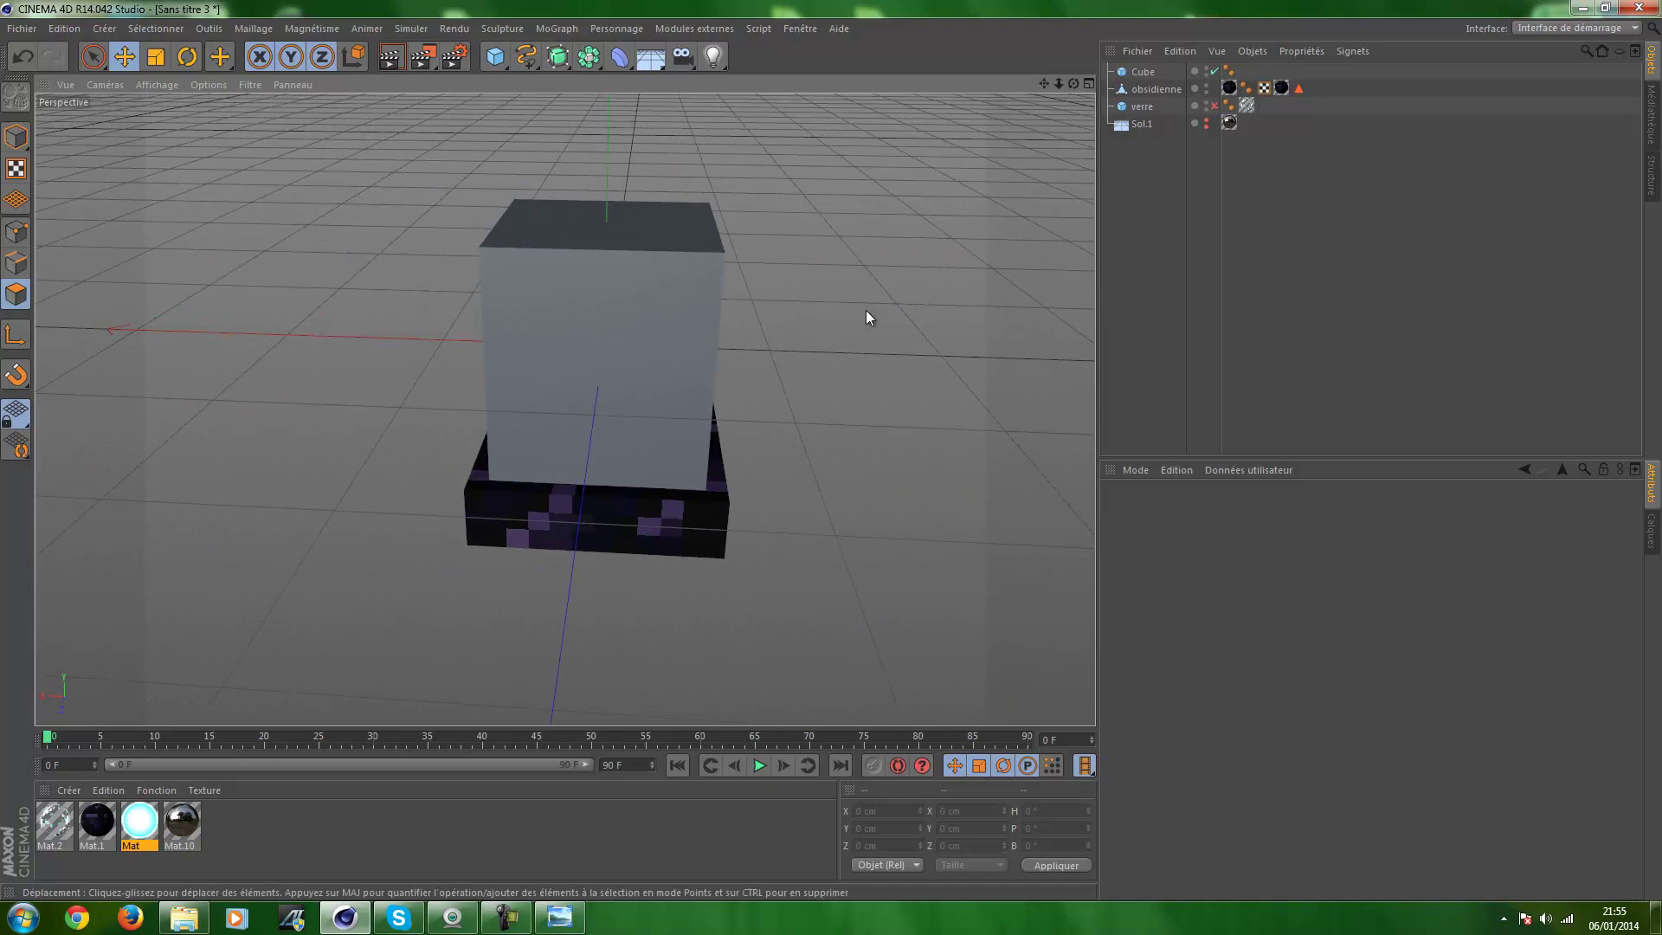
{"action": "left_click_drag", "start_coordinate": [490, 602], "coordinate": [745, 513], "text": "alt"}
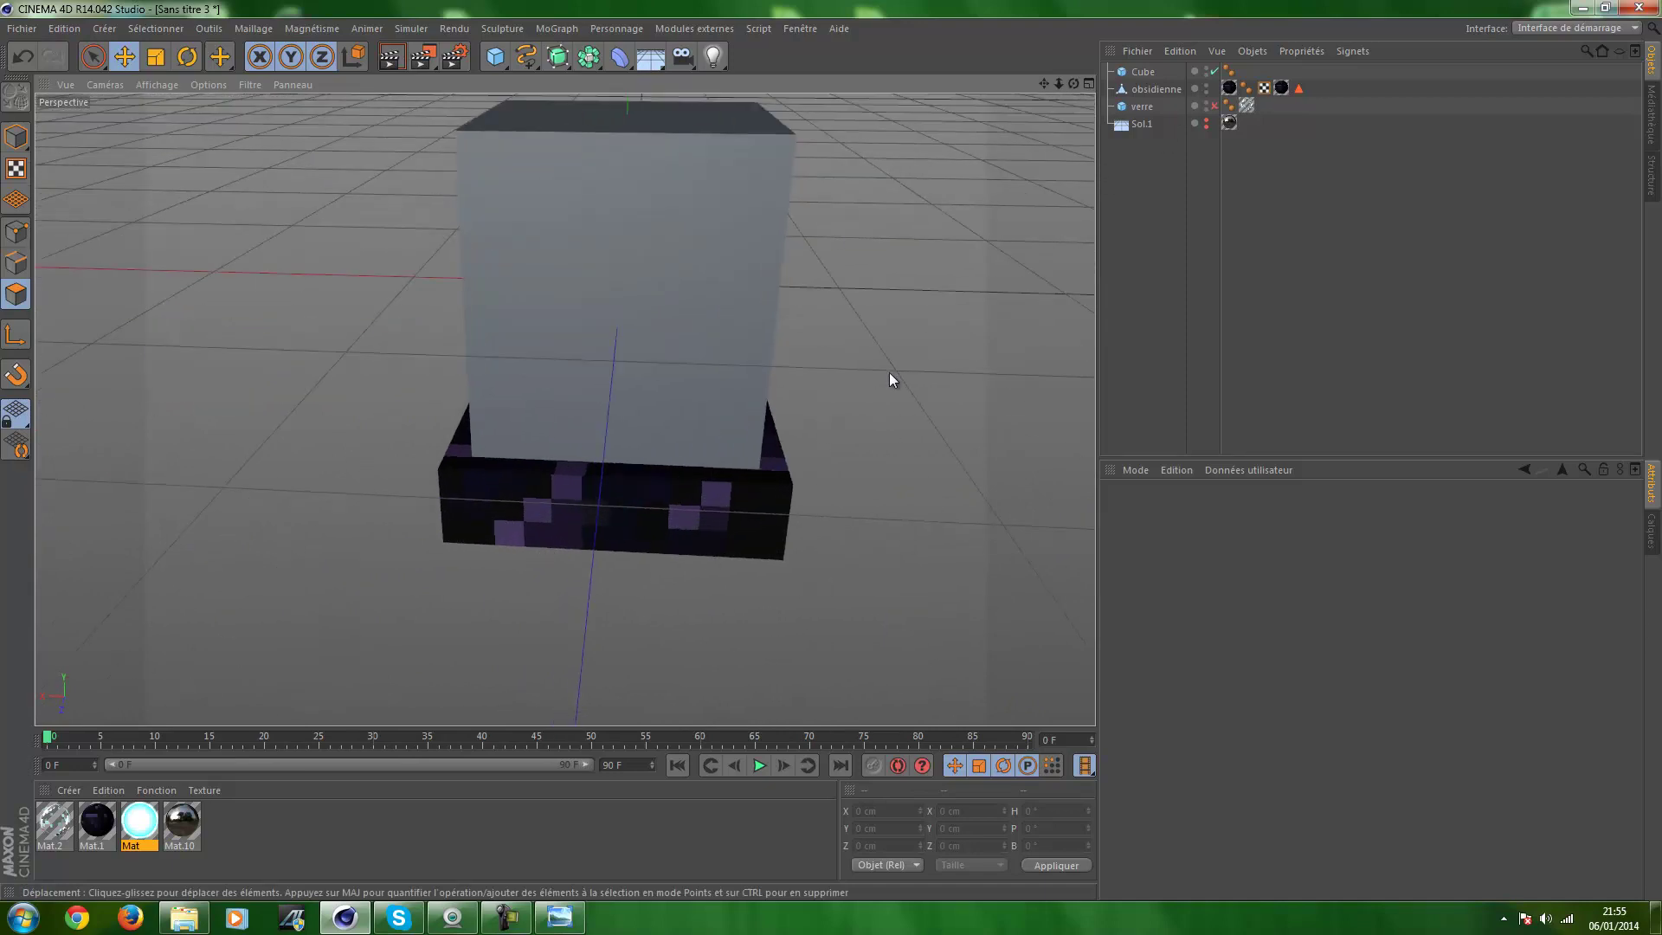
{"action": "left_click_drag", "start_coordinate": [890, 372], "coordinate": [870, 470], "text": "alt"}
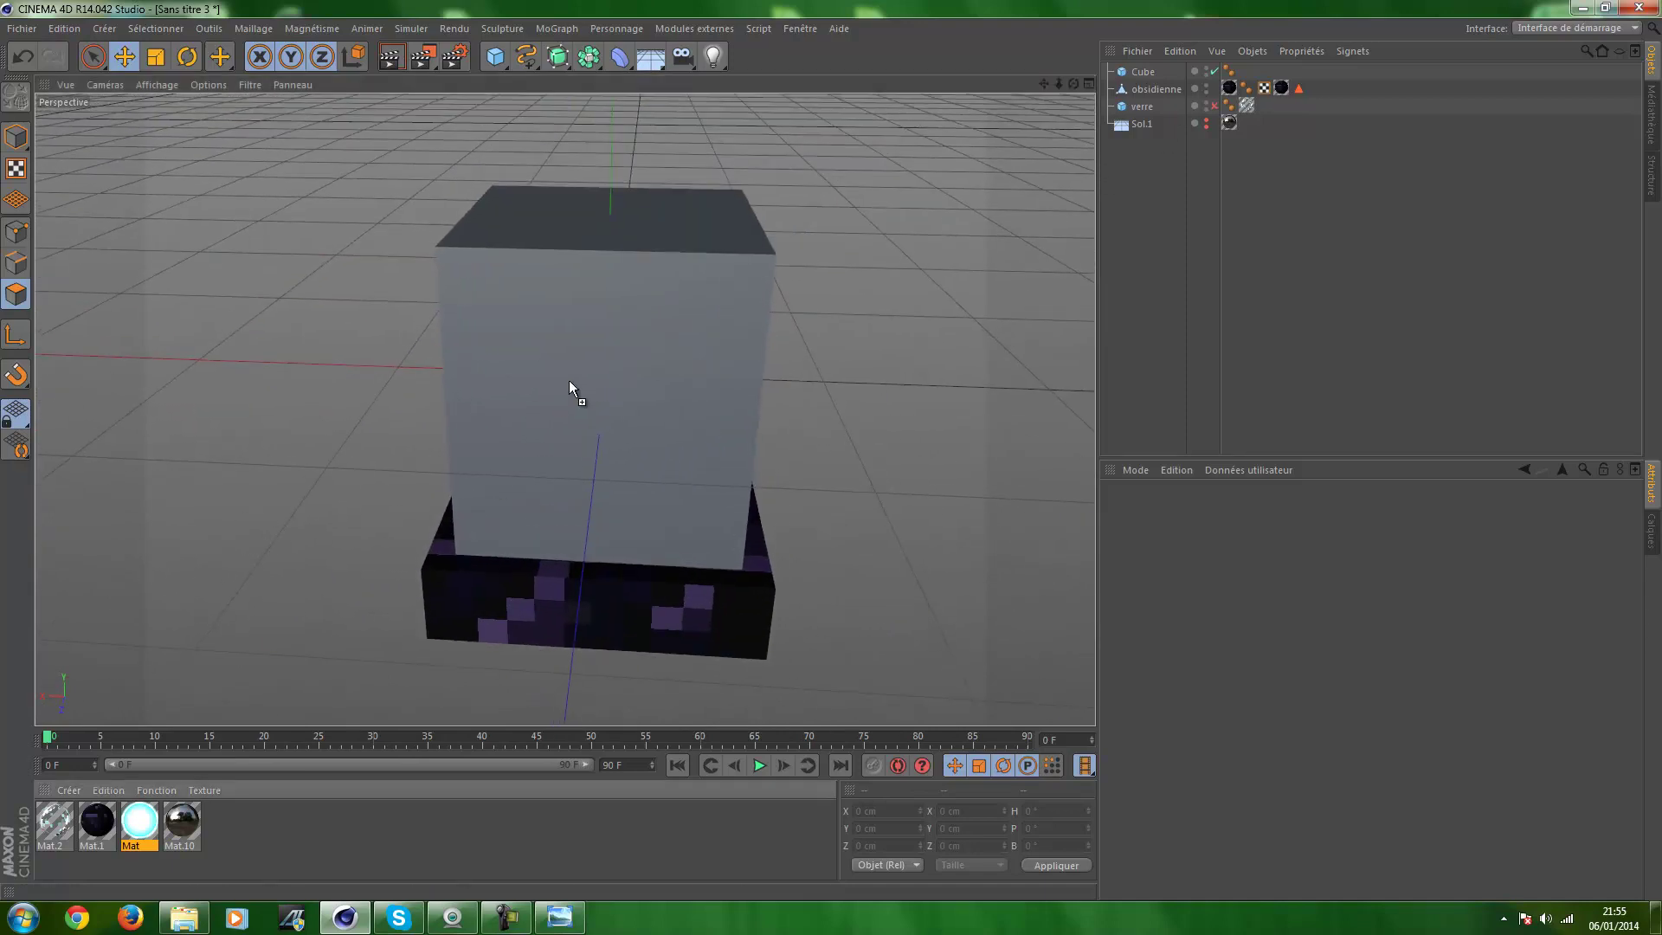
{"action": "left_click_drag", "start_coordinate": [568, 381], "coordinate": [706, 346]}
{"action": "left_click_drag", "start_coordinate": [893, 308], "coordinate": [880, 205], "text": "alt"}
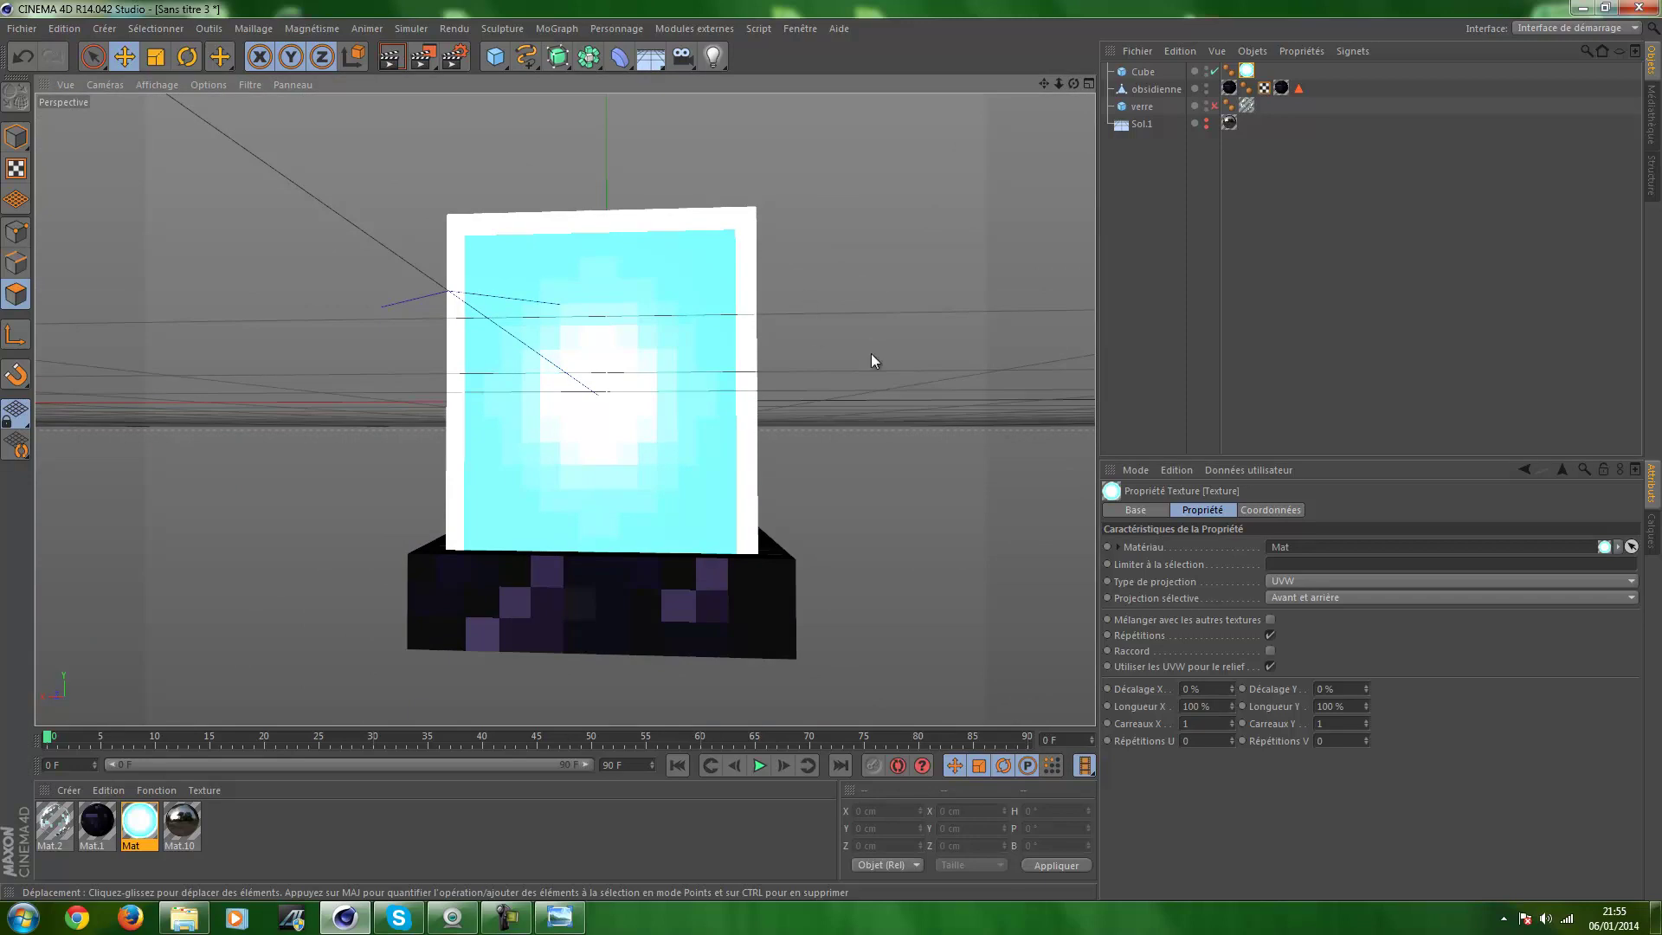
Set the beacon texture's horizontal offset to -30% and horizontal length to 161%
{"action": "left_click", "coordinate": [1217, 687]}
{"action": "double_click", "coordinate": [1217, 687]}
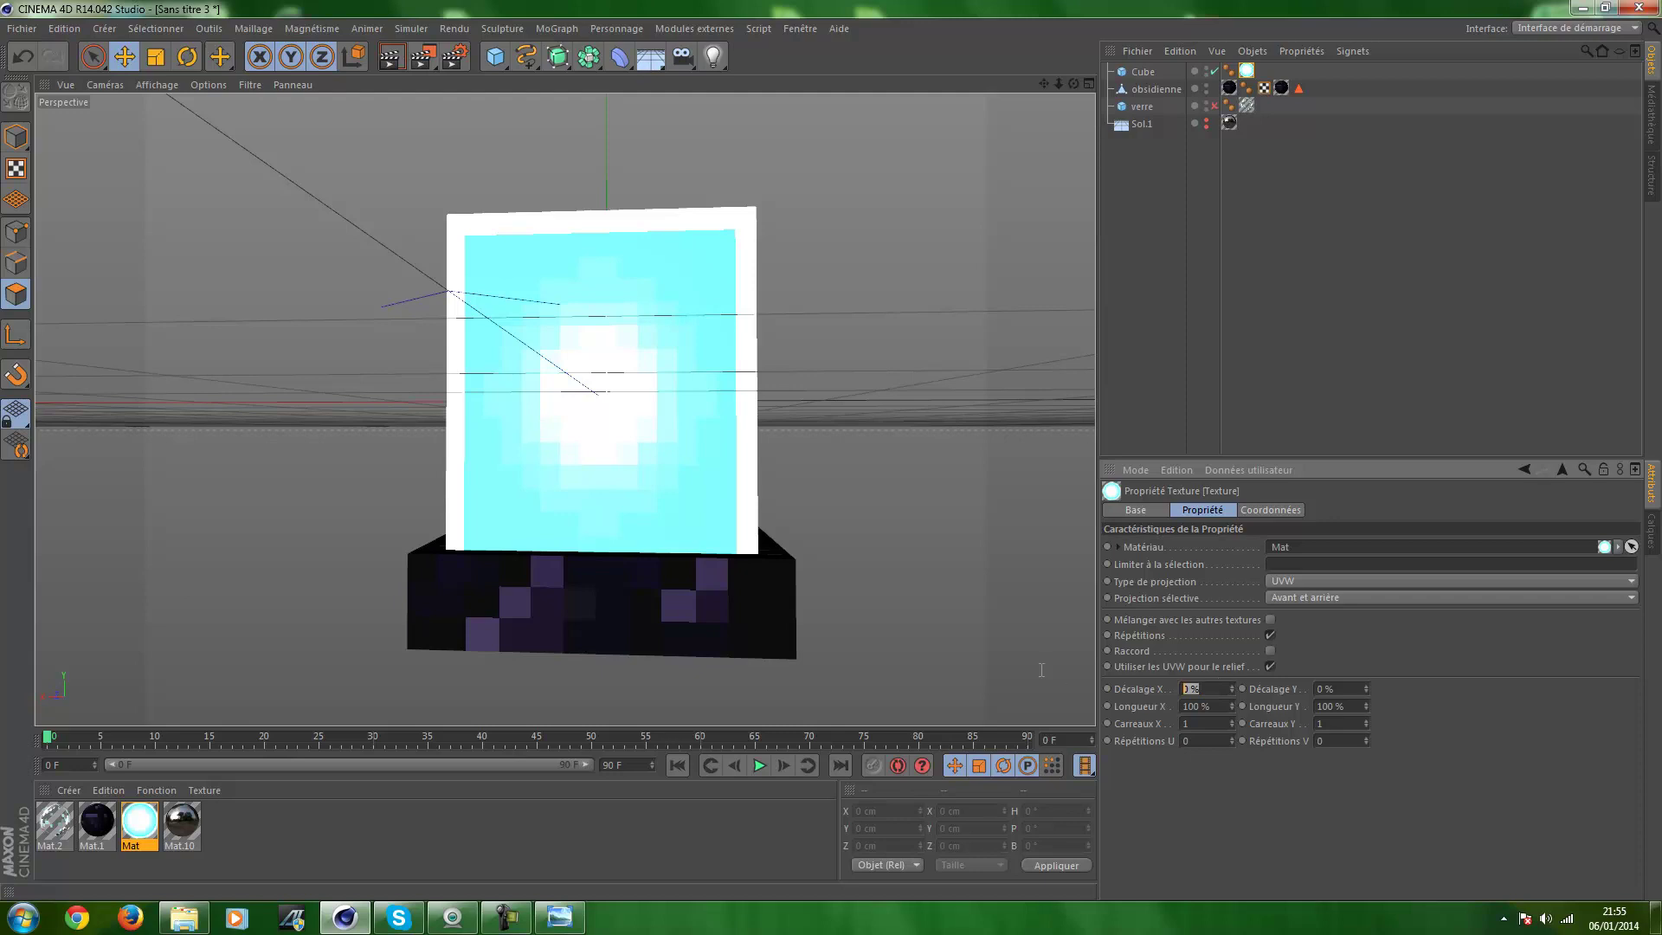
{"action": "type", "text": "-30"}
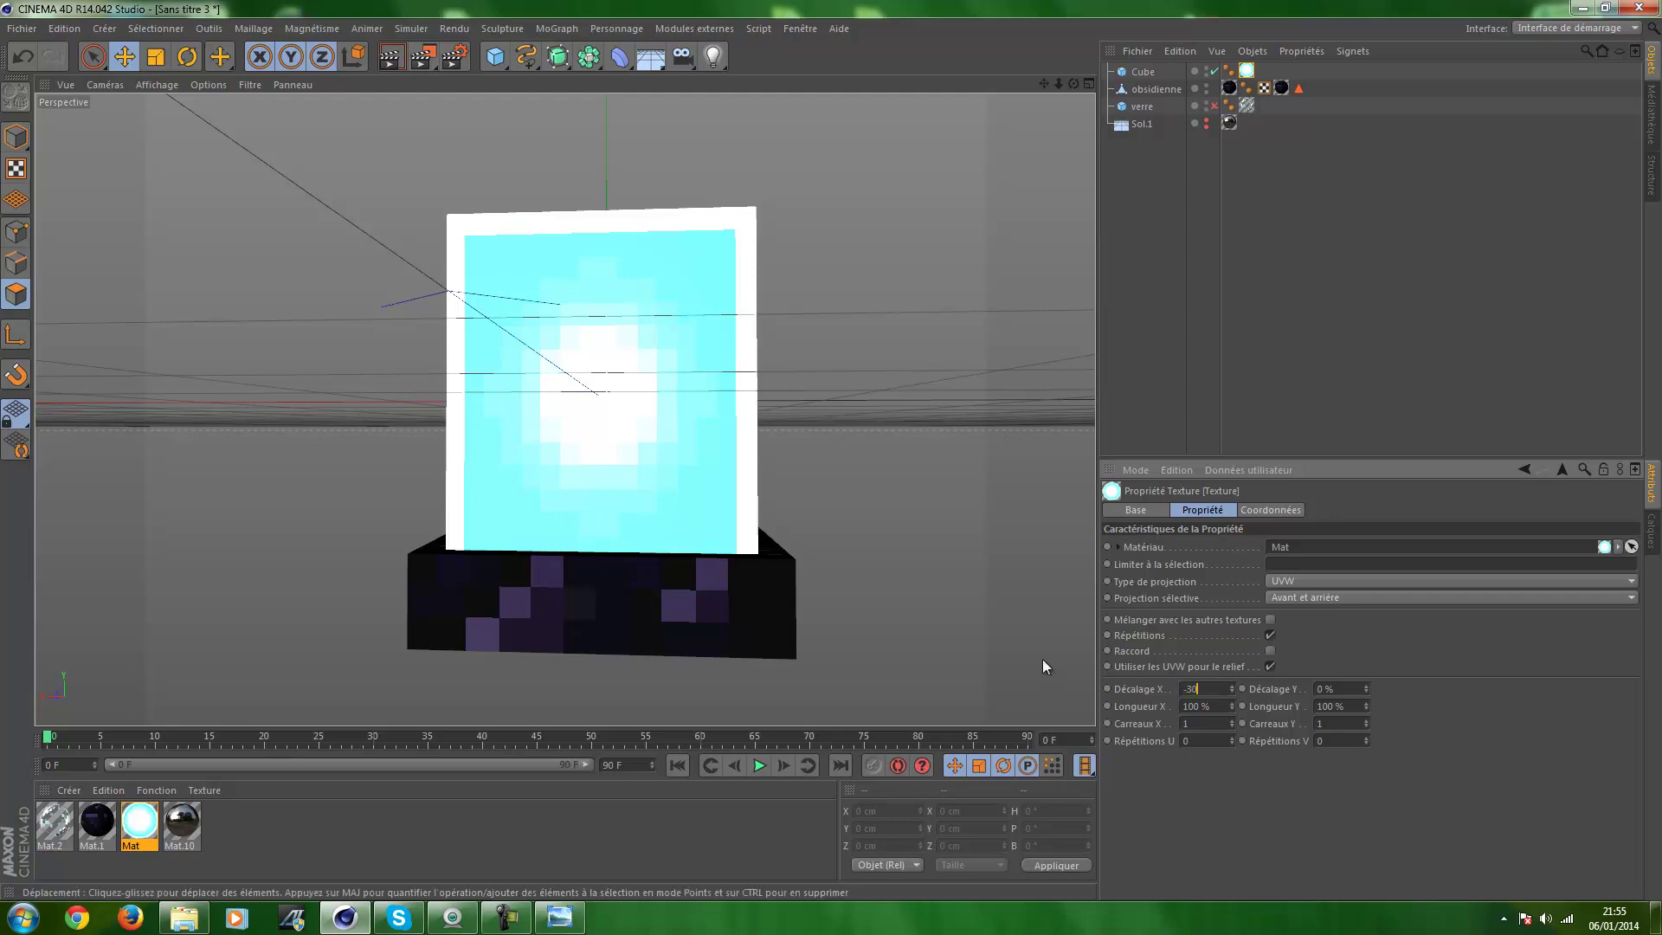
{"action": "key", "text": "Tab"}
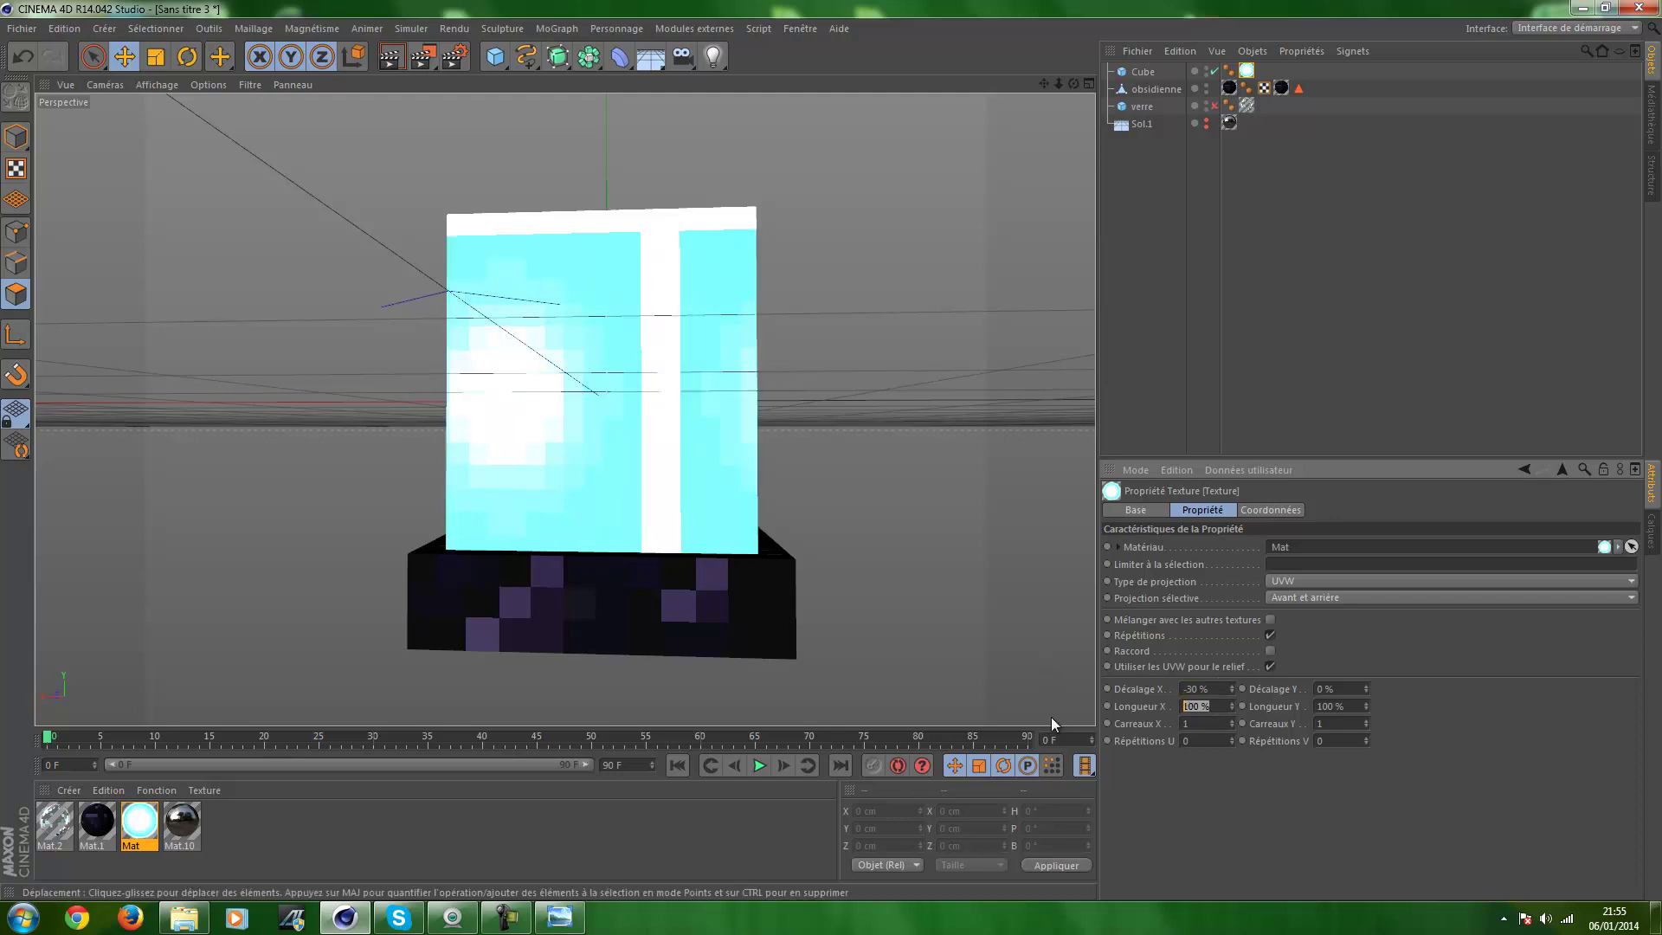
{"action": "type", "text": "161"}
{"action": "left_click", "coordinate": [1281, 769]}
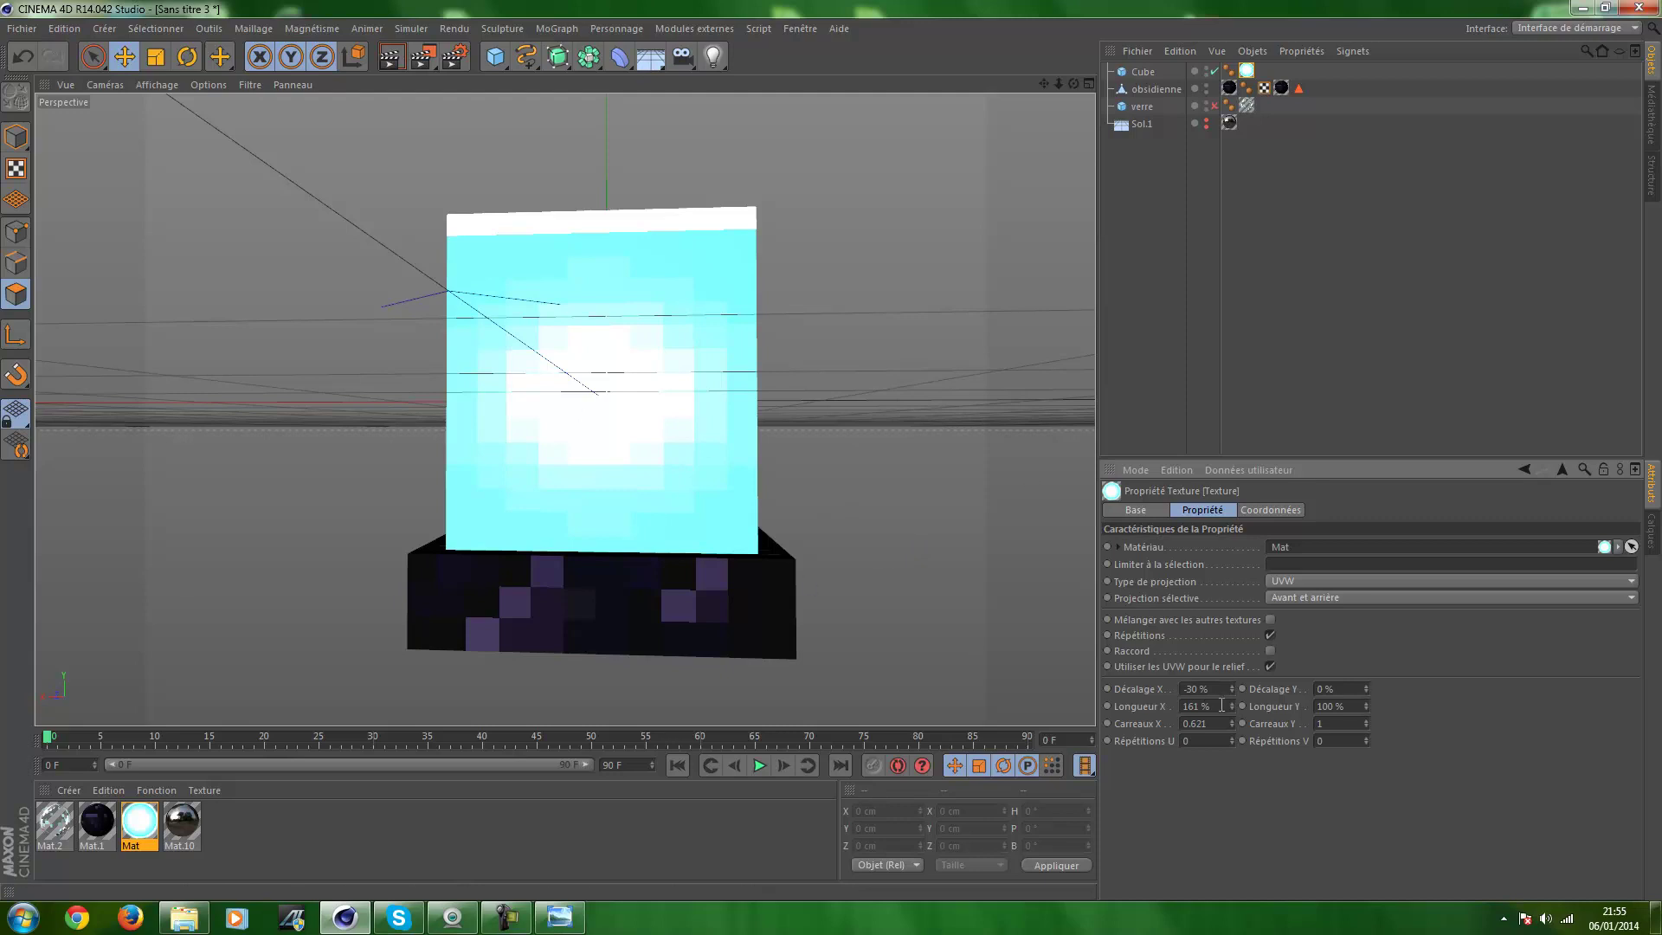
{"action": "mouse_move", "coordinate": [1230, 705]}
{"action": "left_mouse_down"}
{"action": "mouse_move", "coordinate": [1226, 691]}
{"action": "mouse_move", "coordinate": [1229, 722]}
{"action": "mouse_move", "coordinate": [1231, 688]}
{"action": "left_mouse_up"}
Re-enter X offset -30% and length 161%, then set Y offset -27% and length 146%
{"action": "left_click", "coordinate": [1196, 689]}
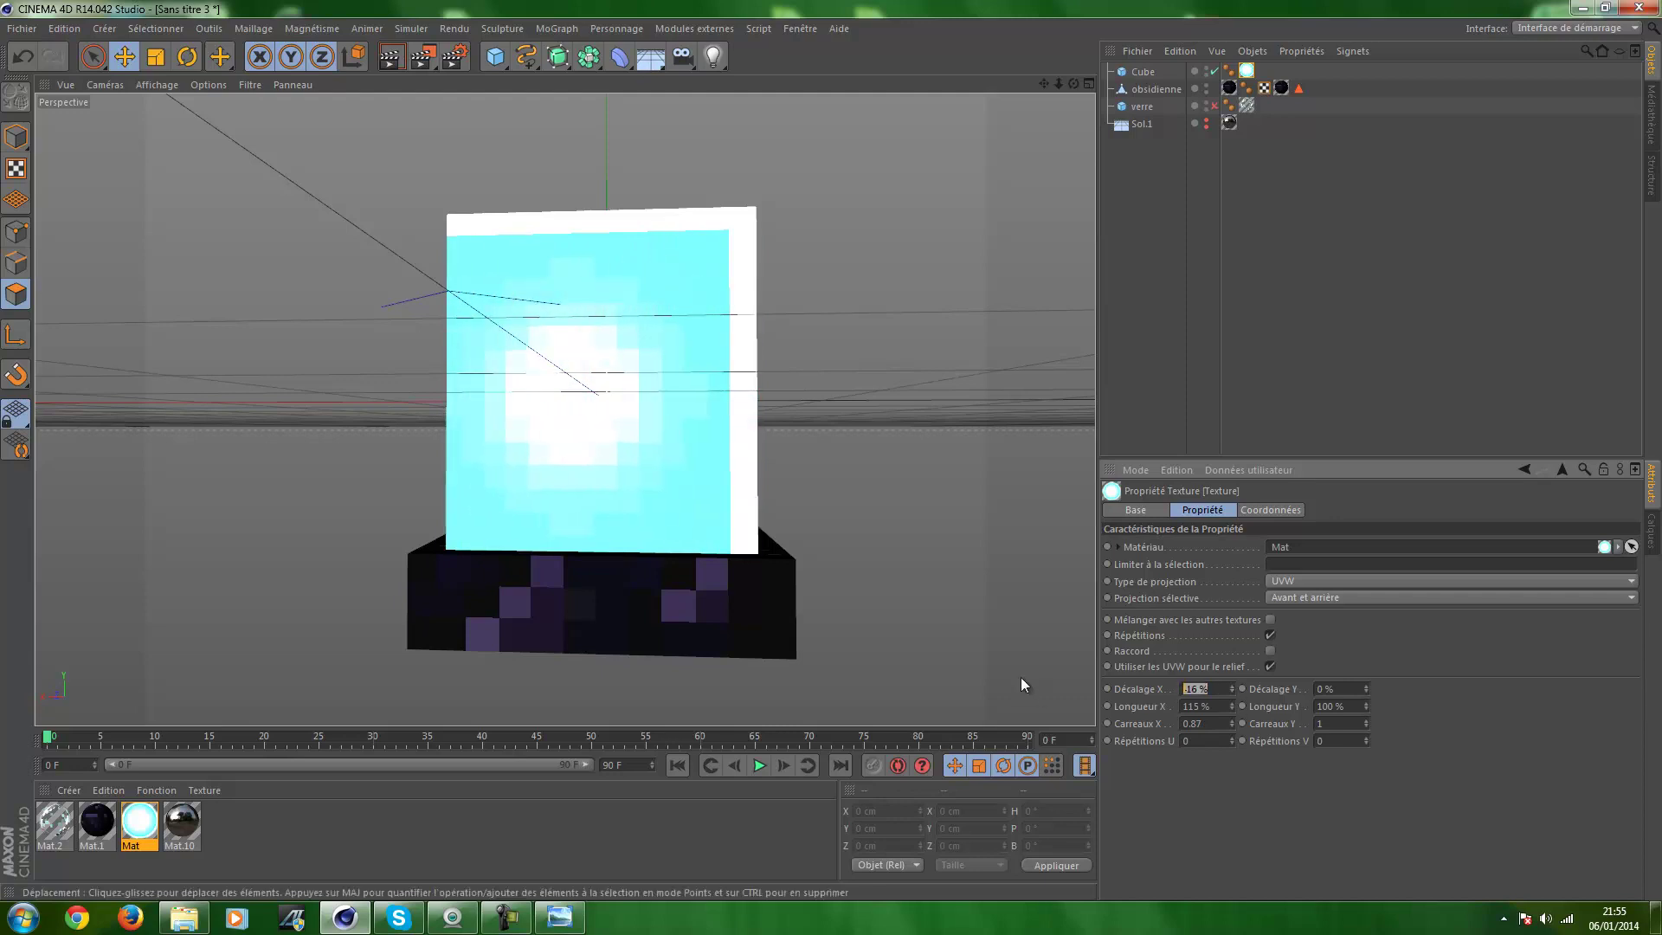
{"action": "type", "text": "-30"}
{"action": "key", "text": "Tab"}
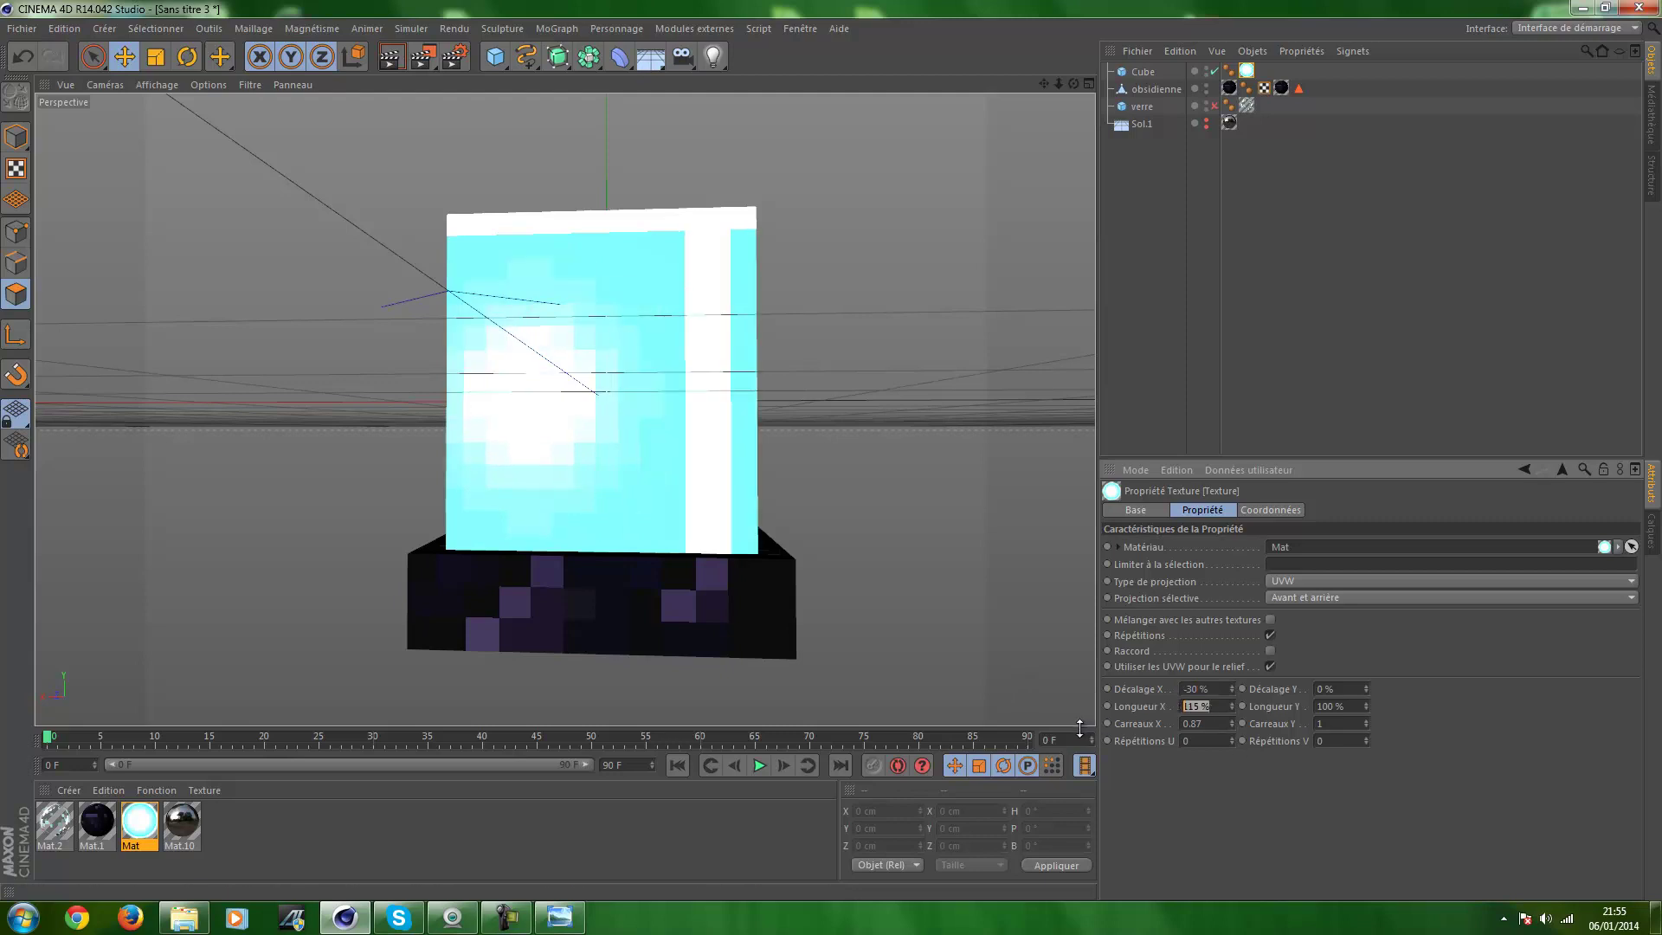
{"action": "type", "text": "161"}
{"action": "key", "text": "Tab"}
{"action": "type", "text": "-27"}
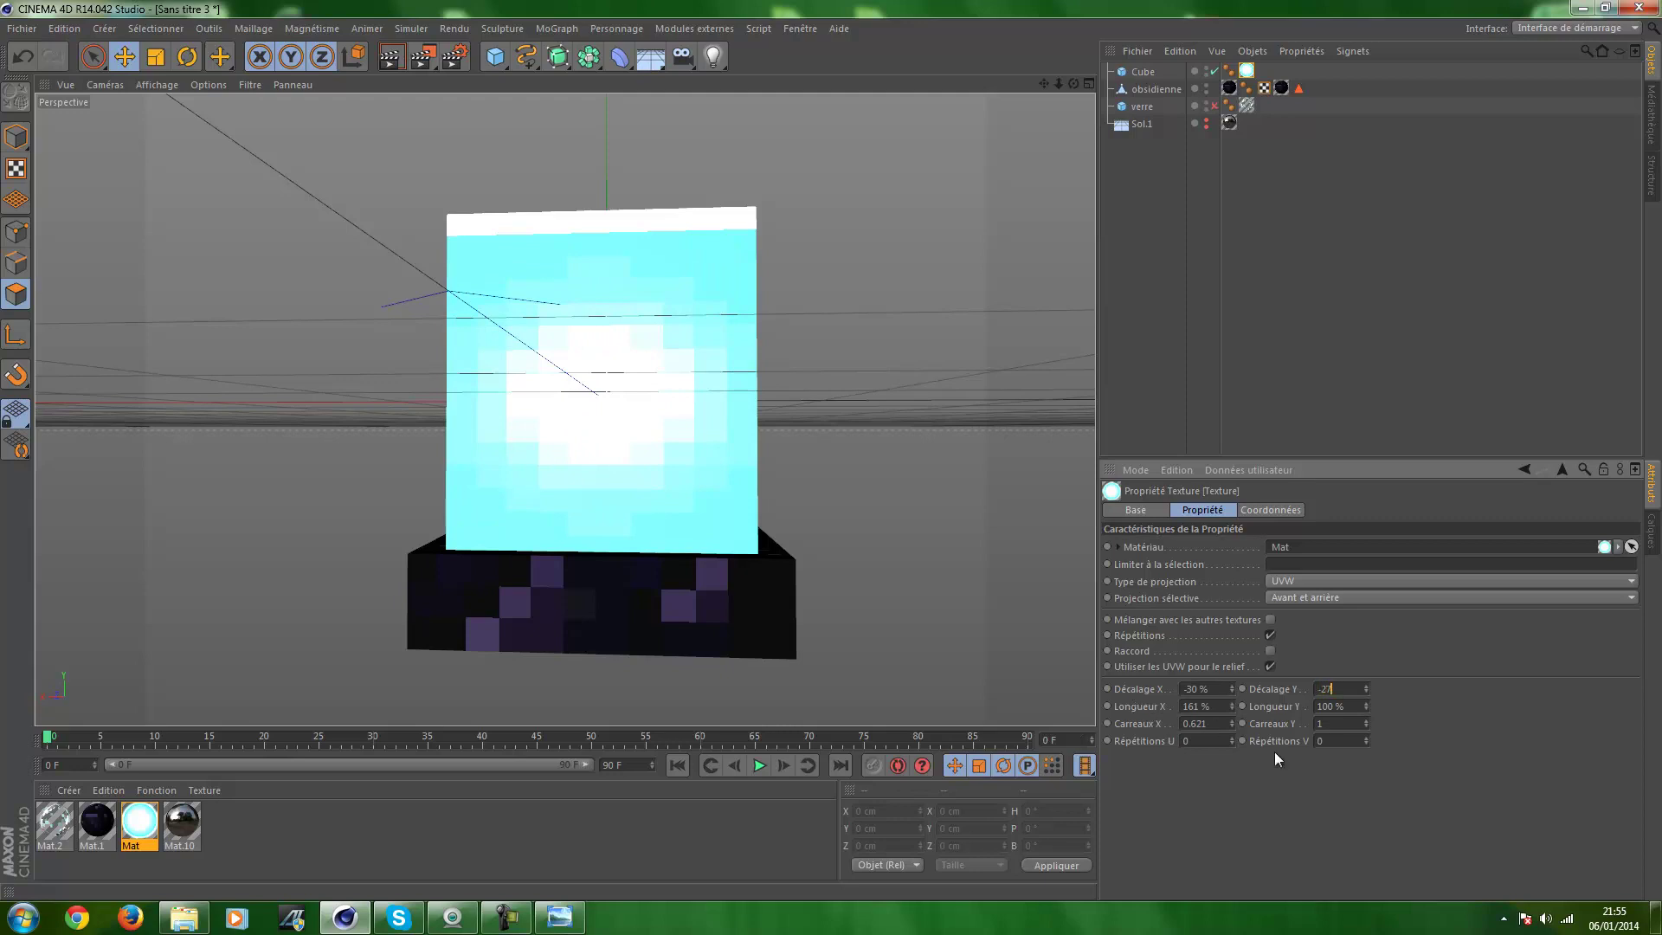
{"action": "key", "text": "Tab"}
{"action": "type", "text": "146"}
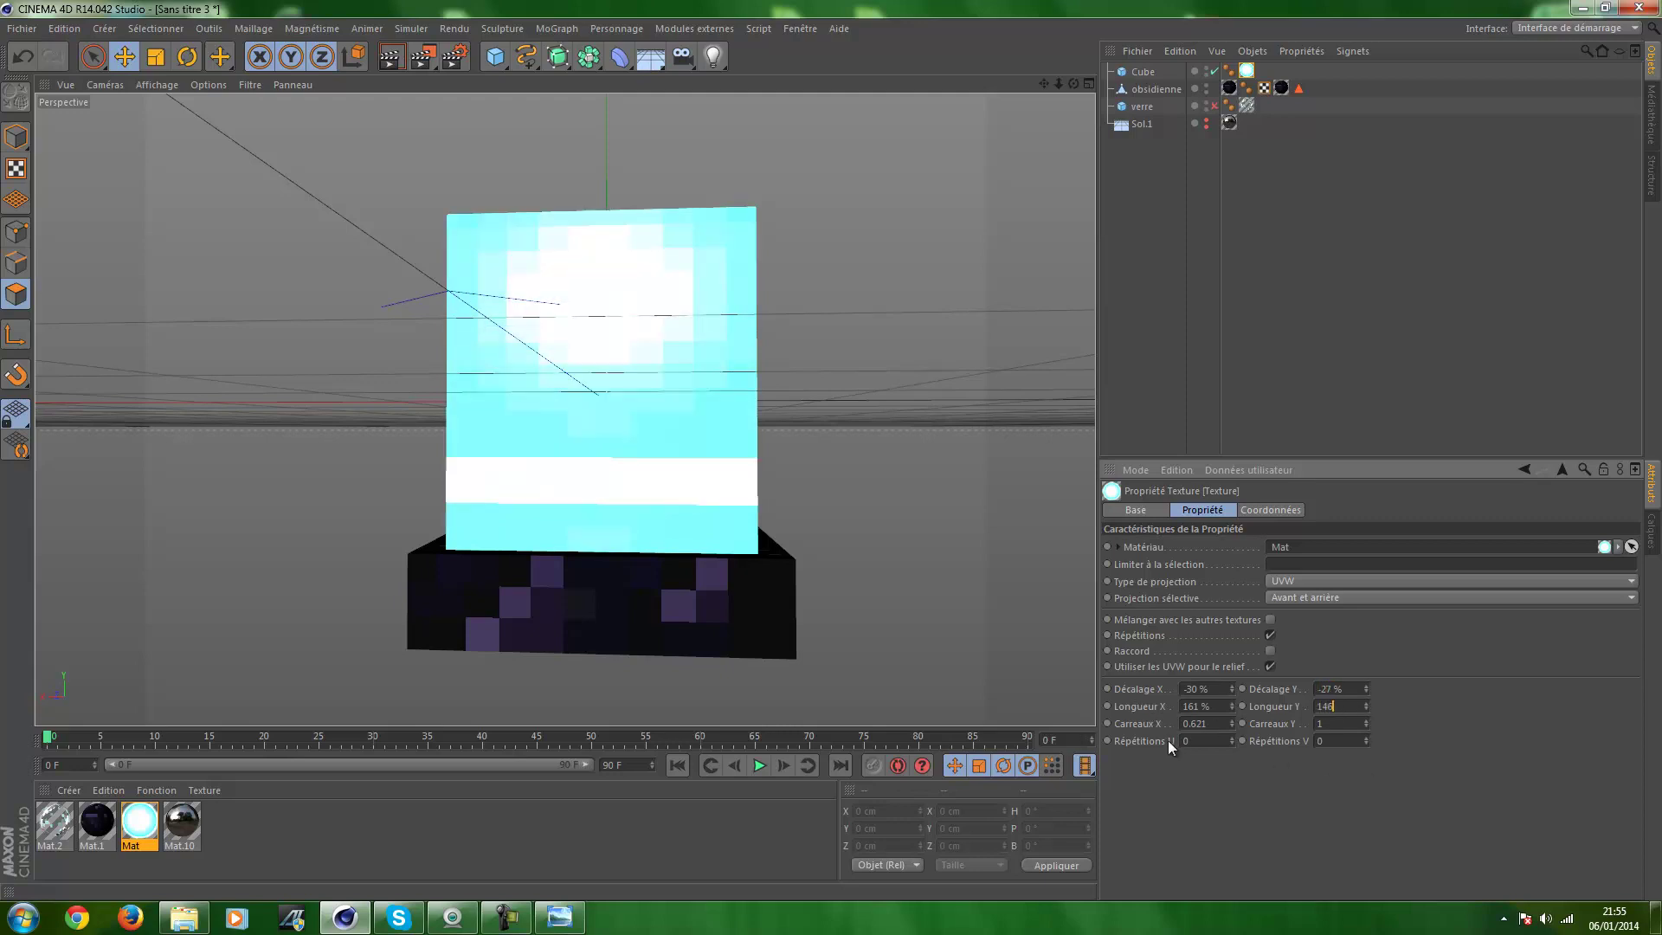
{"action": "key", "text": "Return"}
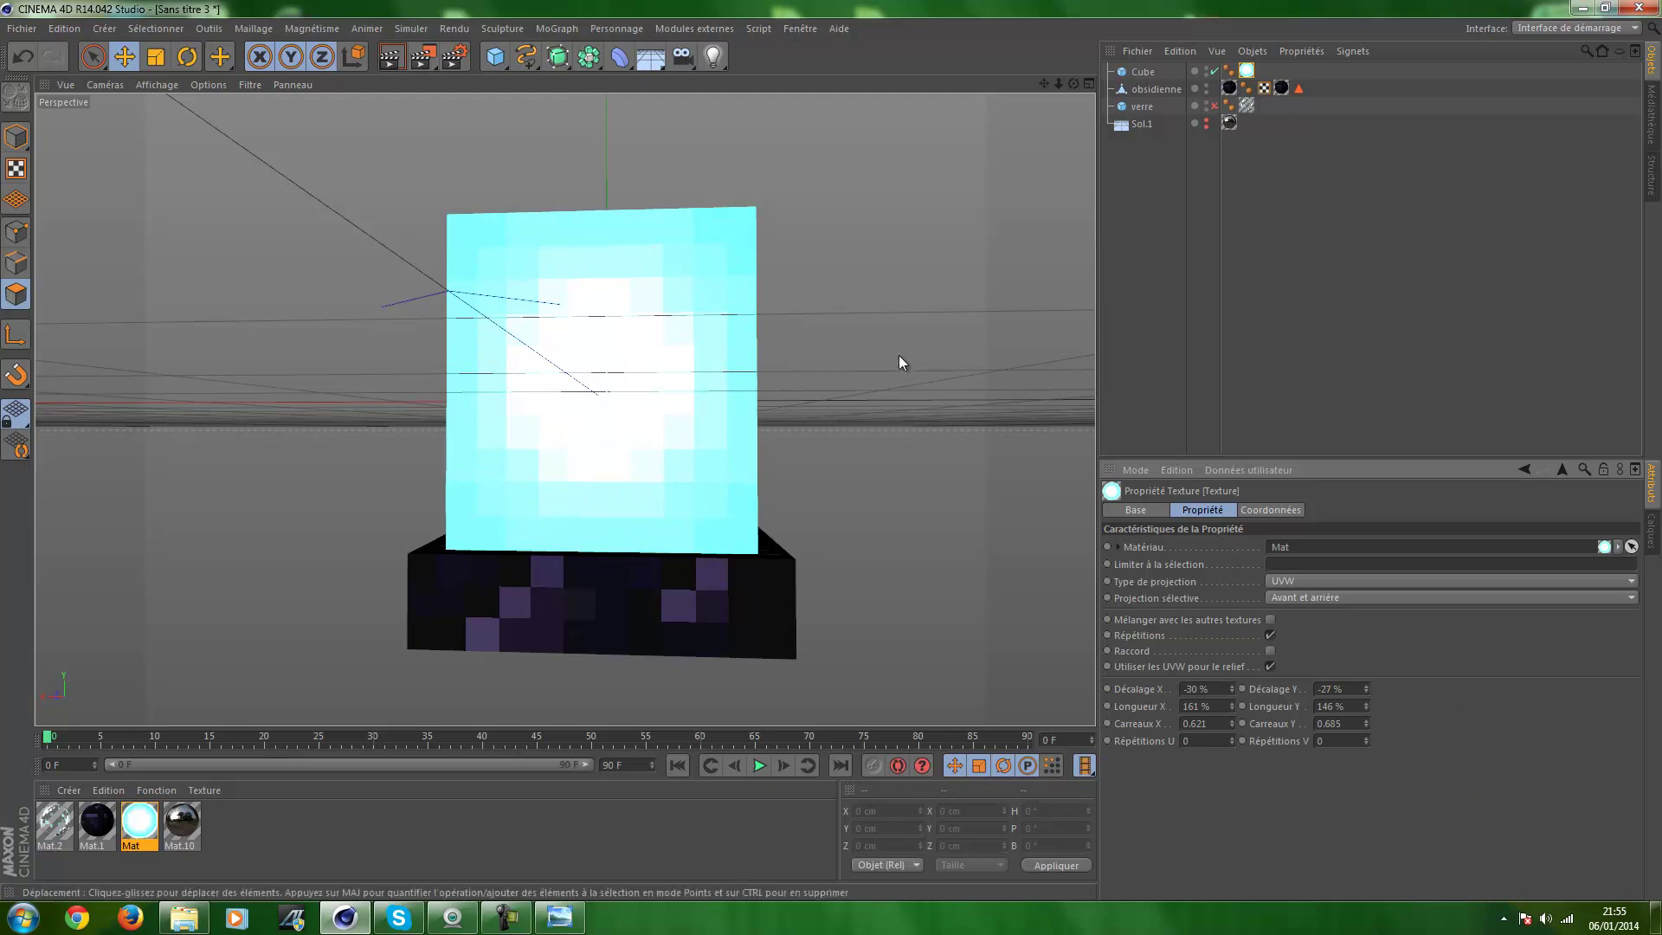
{"action": "mouse_move", "coordinate": [883, 355]}
{"action": "left_mouse_down", "text": "alt"}
{"action": "mouse_move", "coordinate": [767, 556]}
{"action": "mouse_move", "coordinate": [864, 595]}
{"action": "left_mouse_up", "text": "alt"}
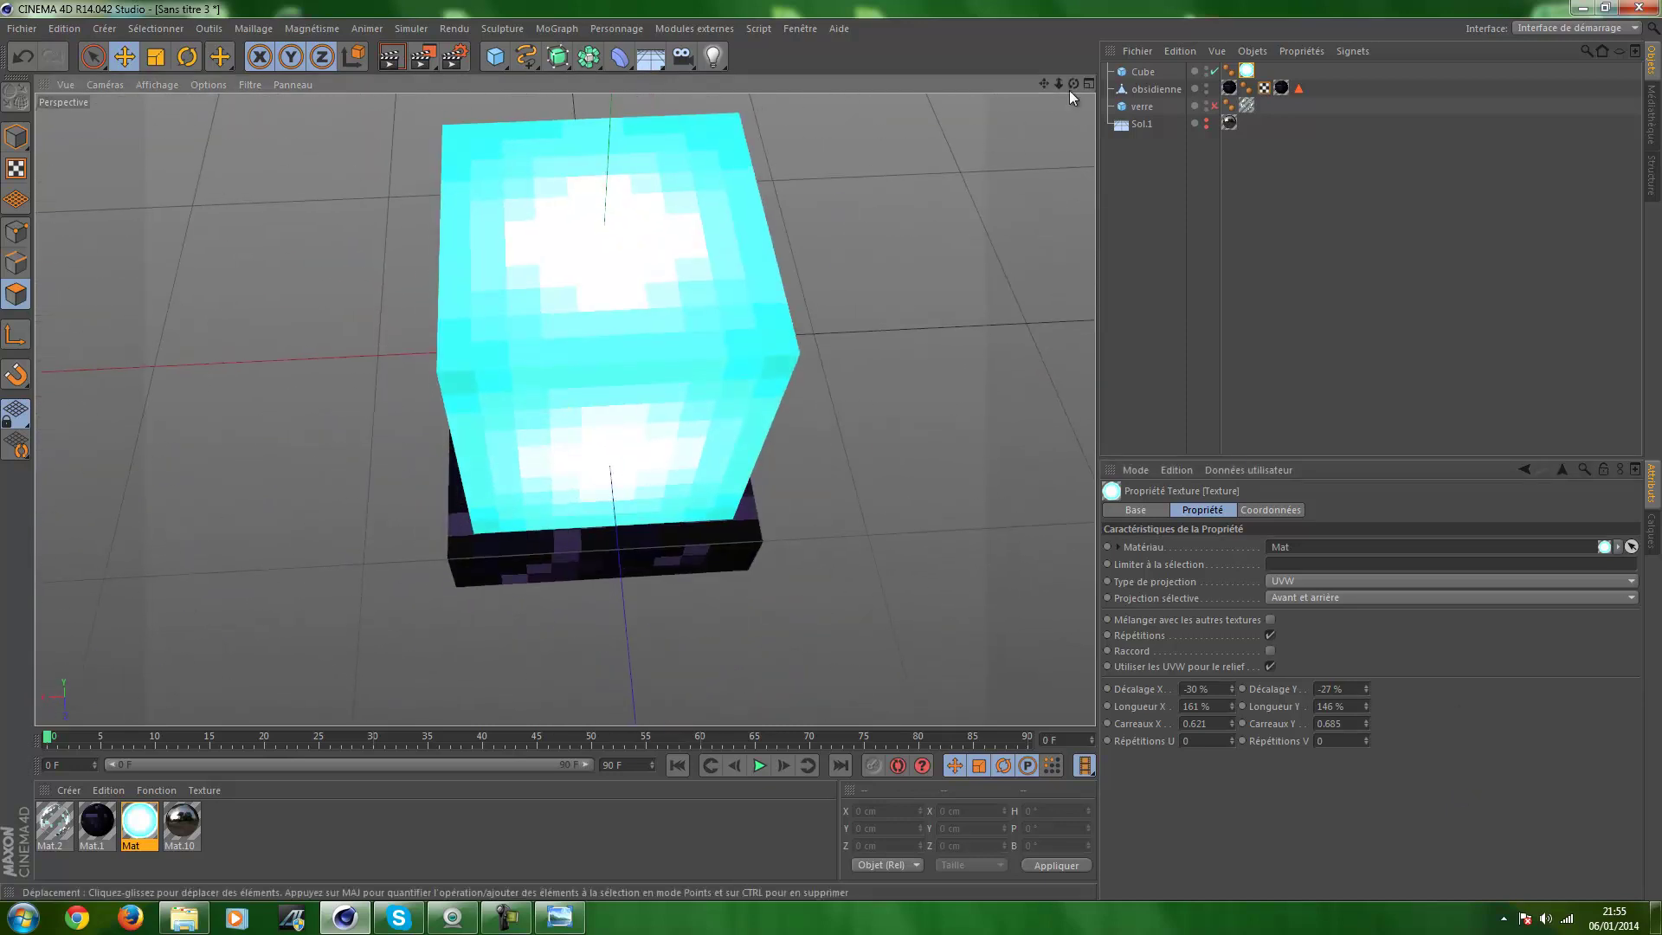
Make the Cube editable and apply the Mat material to its selected top face
{"action": "left_click", "coordinate": [1143, 71]}
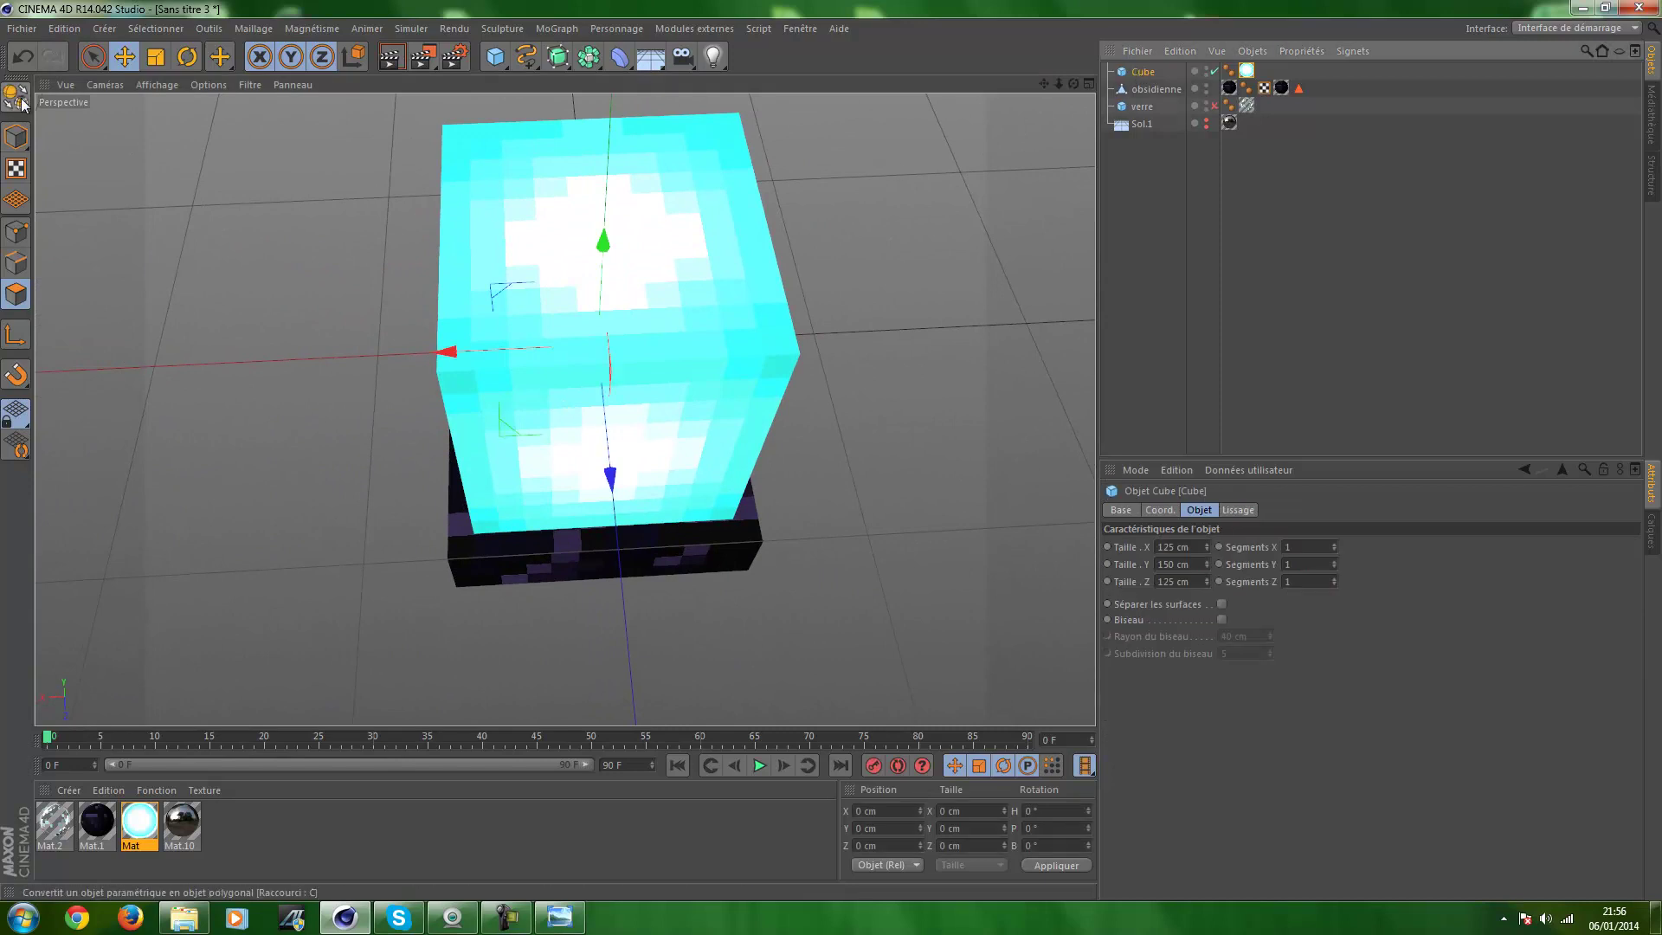
{"action": "left_click", "coordinate": [21, 104]}
{"action": "left_click", "coordinate": [16, 296]}
{"action": "left_click", "coordinate": [532, 207]}
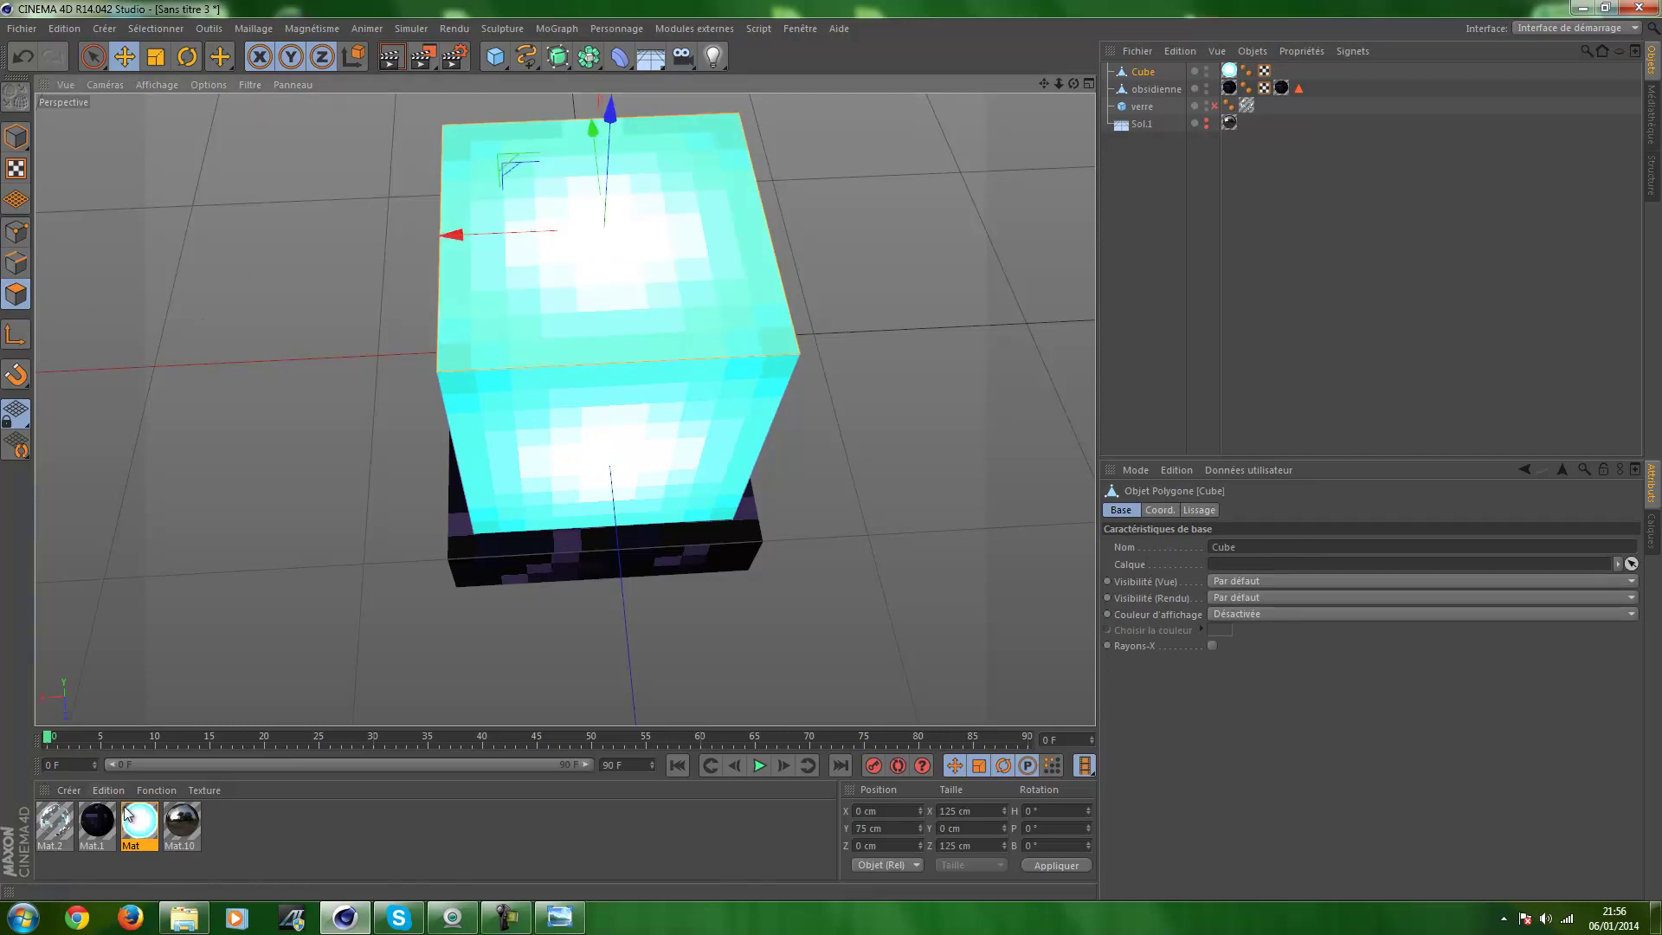
{"action": "left_click_drag", "start_coordinate": [647, 315], "coordinate": [647, 316]}
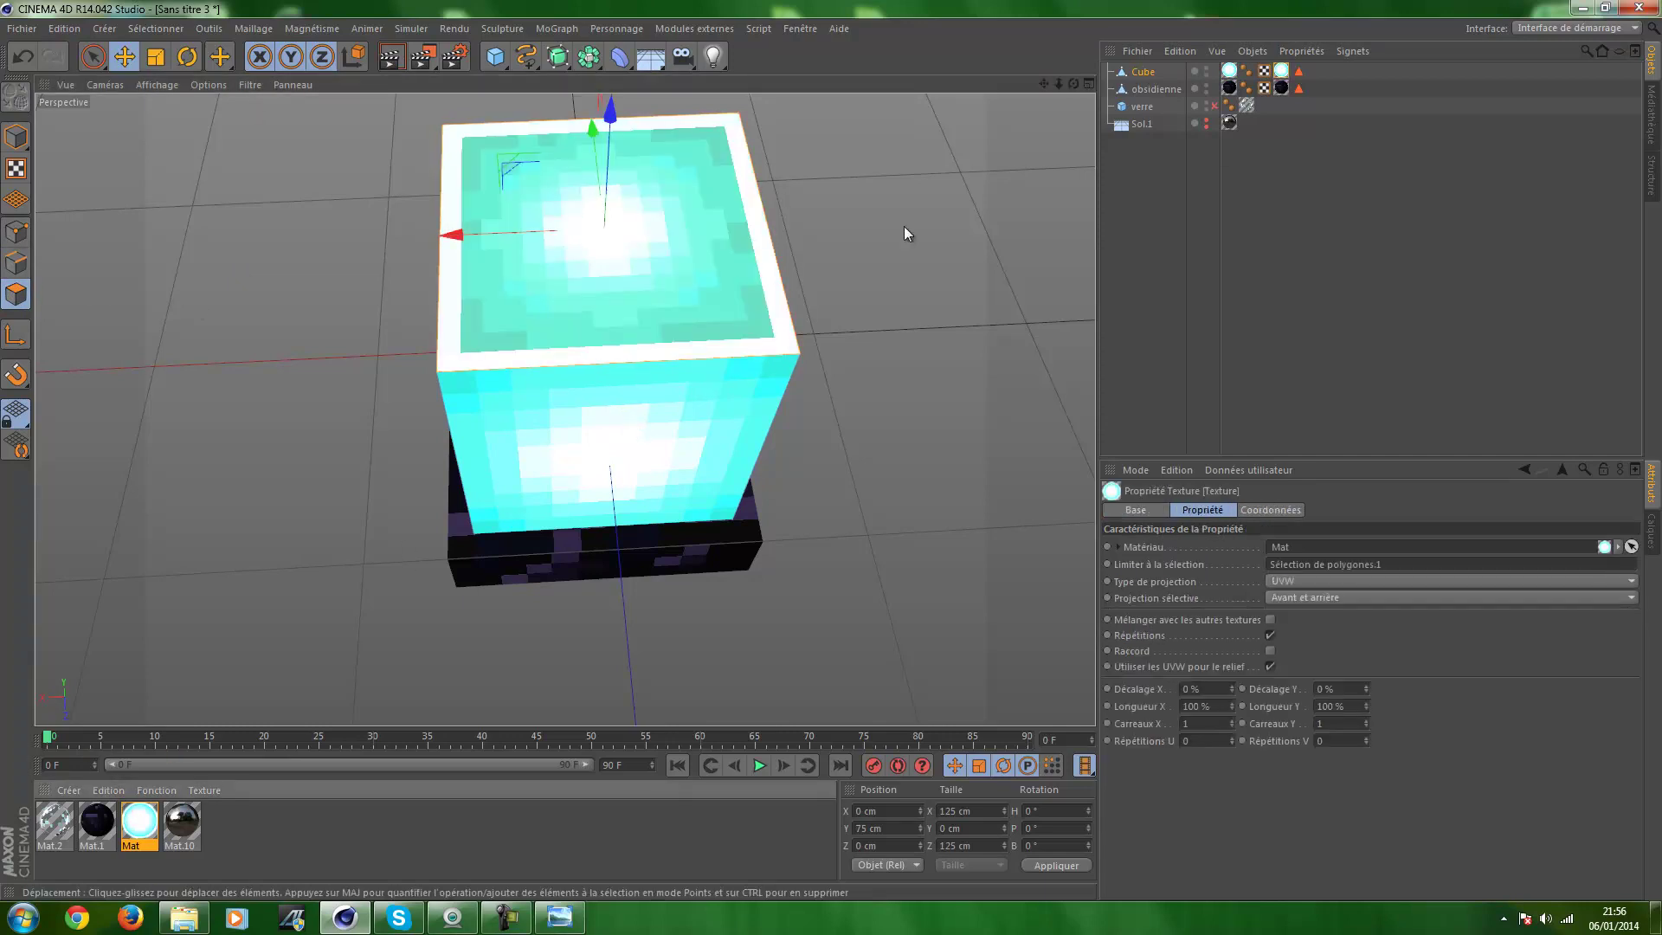
{"action": "left_click", "coordinate": [1298, 73]}
{"action": "left_click", "coordinate": [1281, 71]}
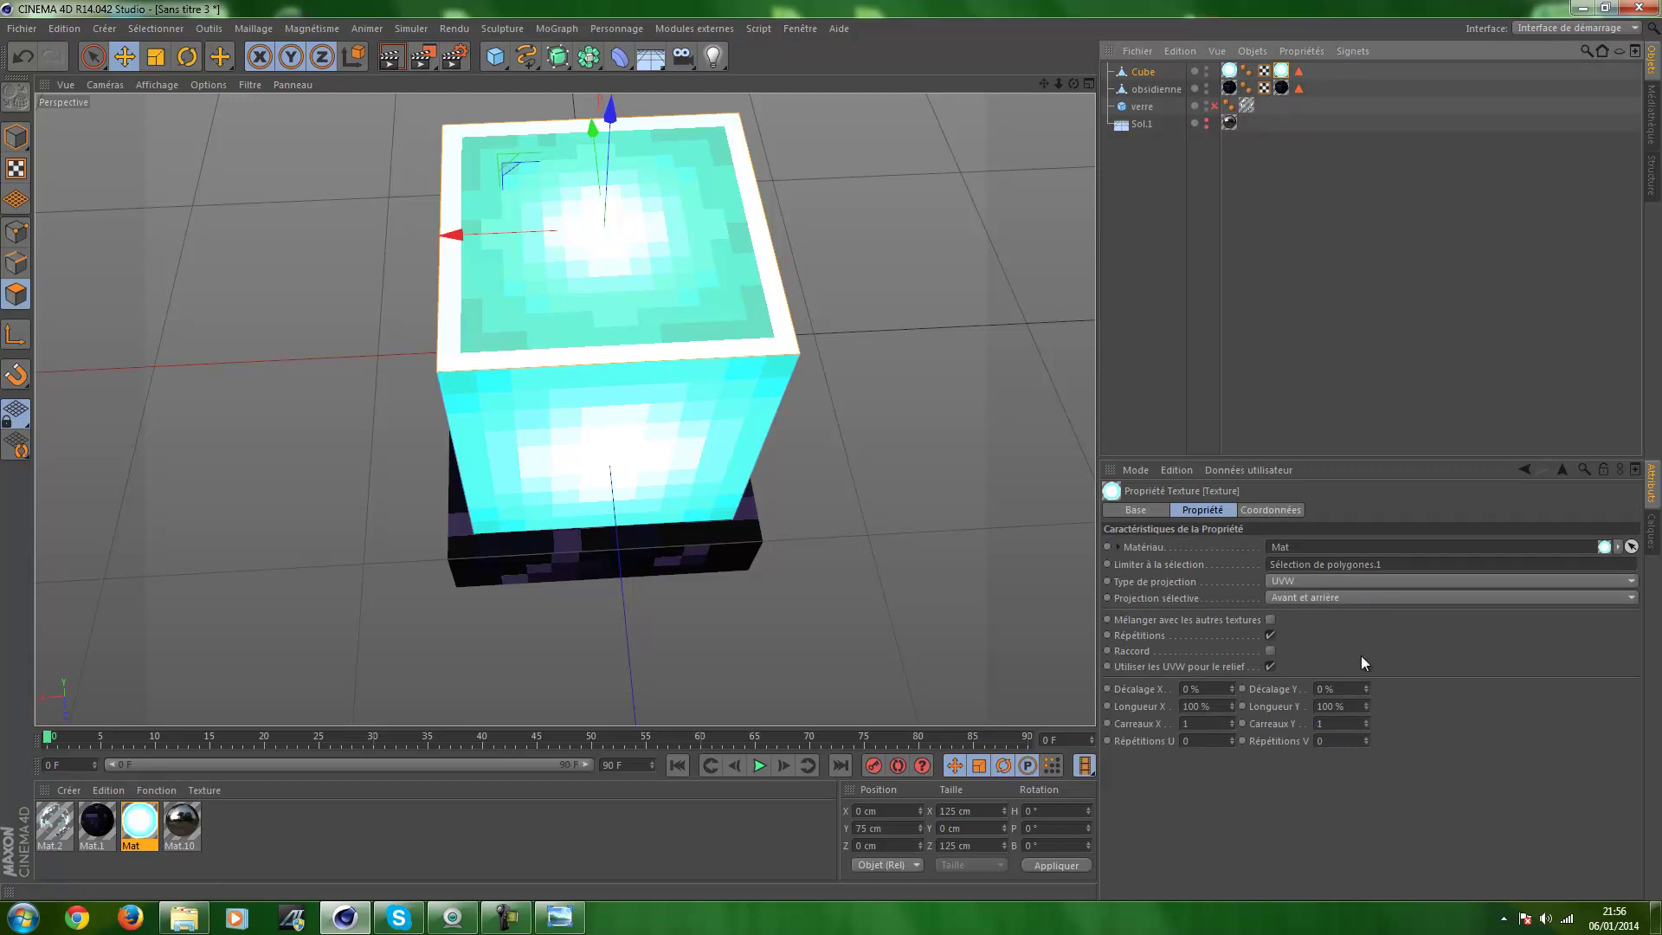
Set the top-face texture to -31% X/Y offsets and 161% X/Y lengths
{"action": "left_click", "coordinate": [1195, 688]}
{"action": "type", "text": "-31"}
{"action": "key", "text": "Tab"}
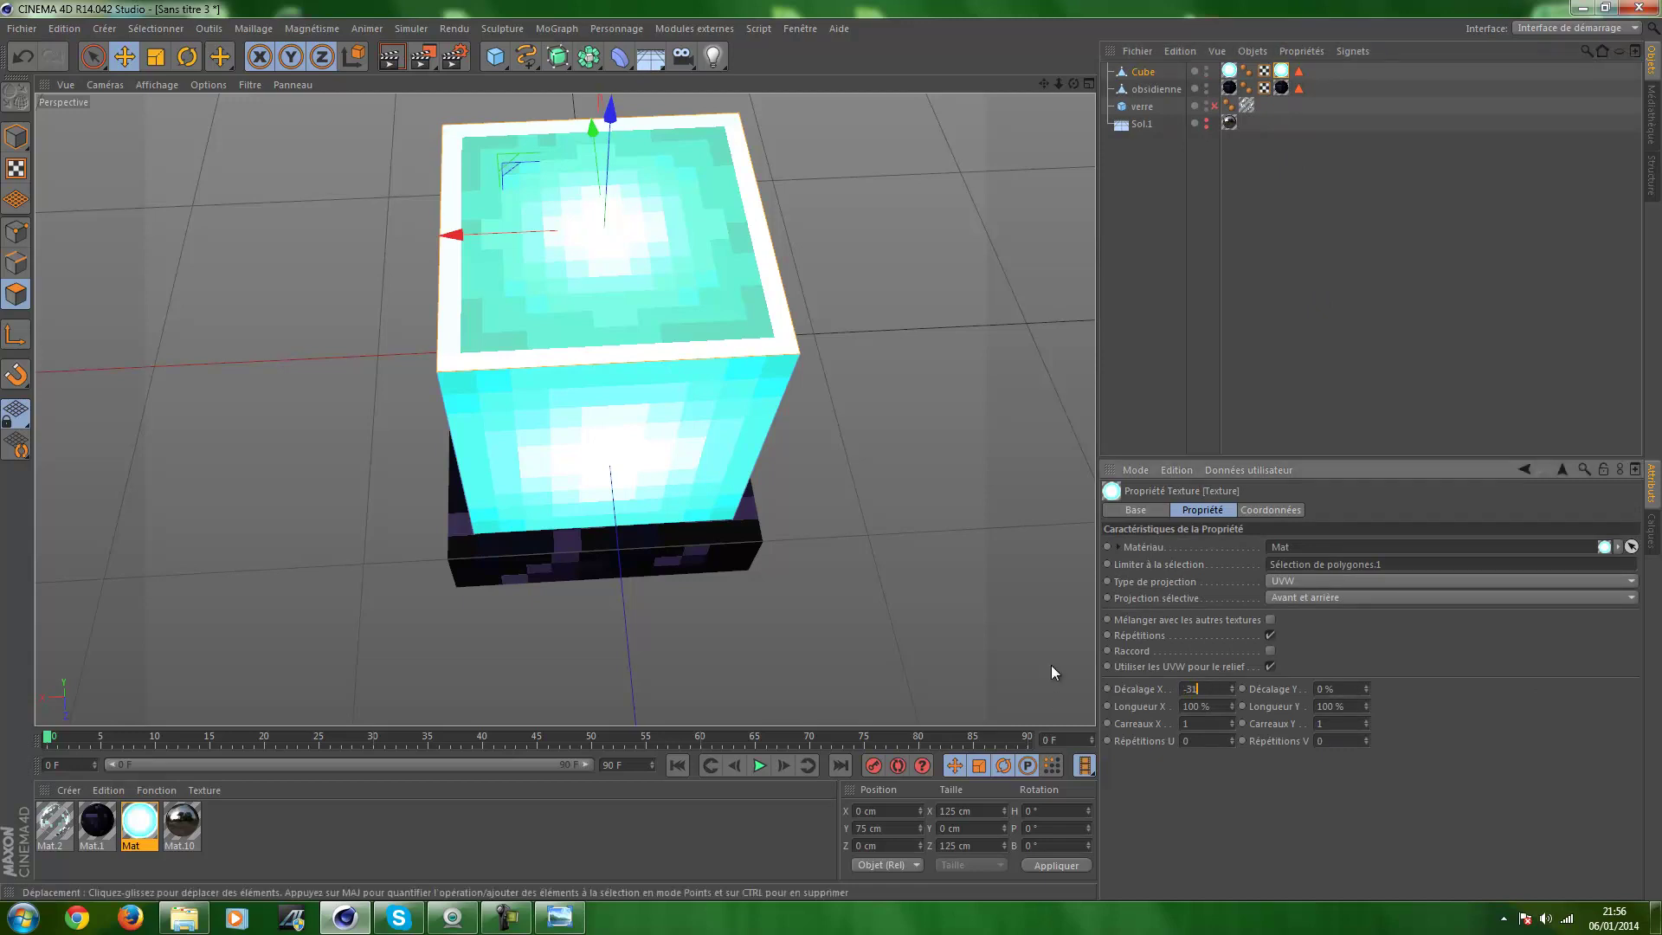
{"action": "type", "text": "-31"}
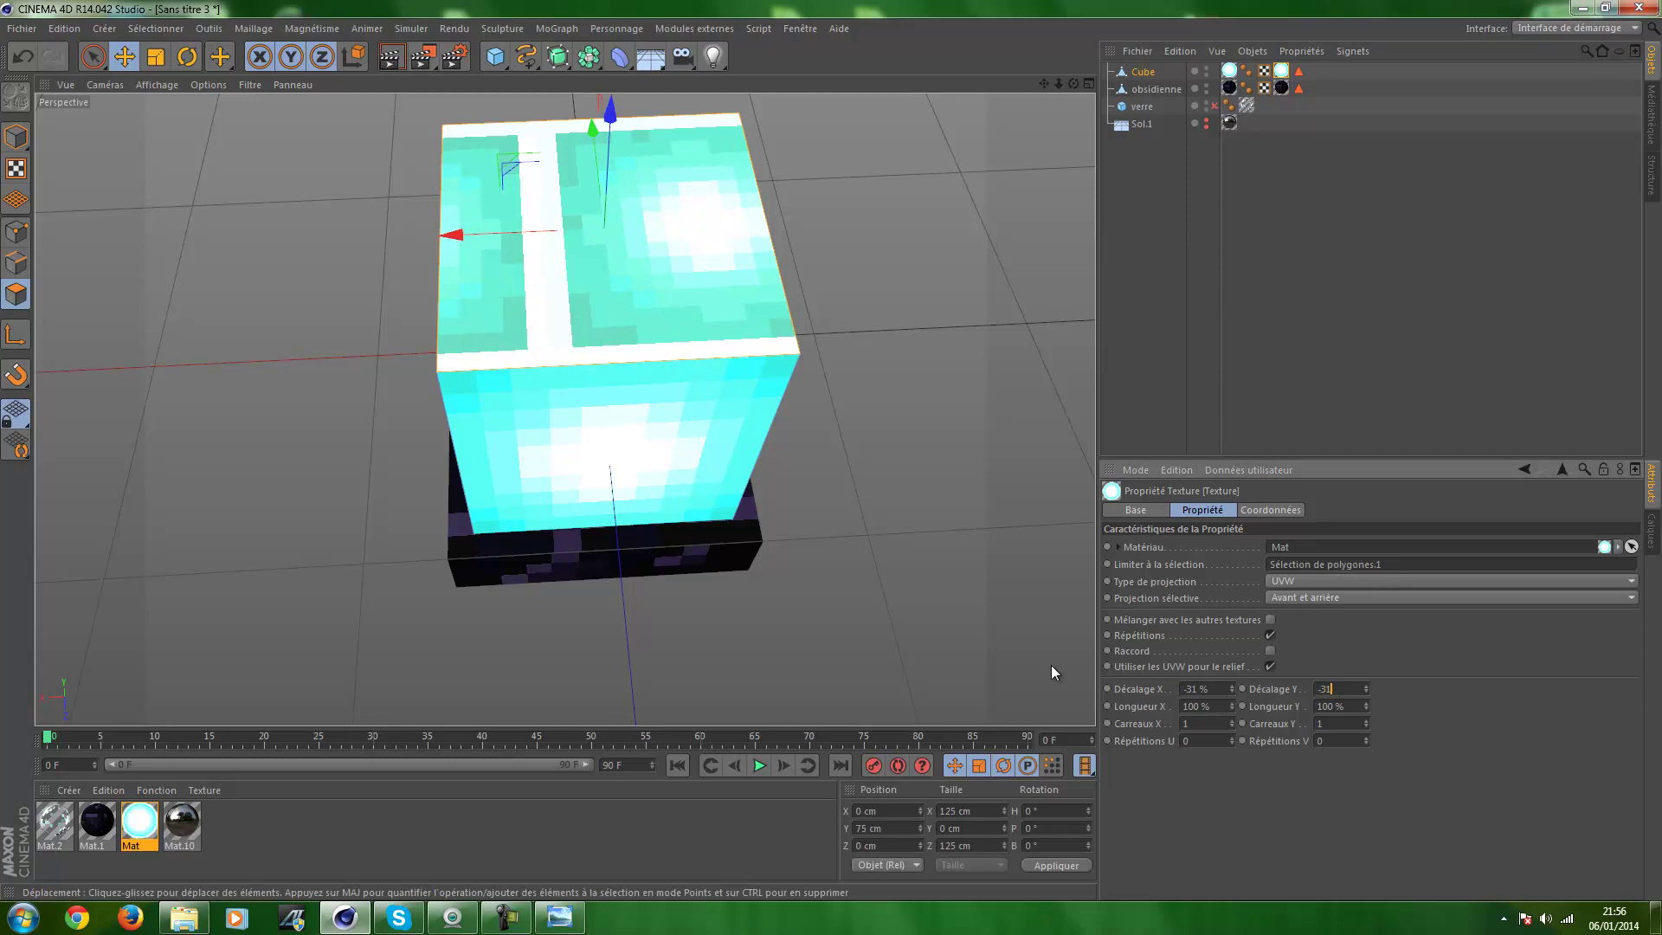
{"action": "key", "text": "Tab"}
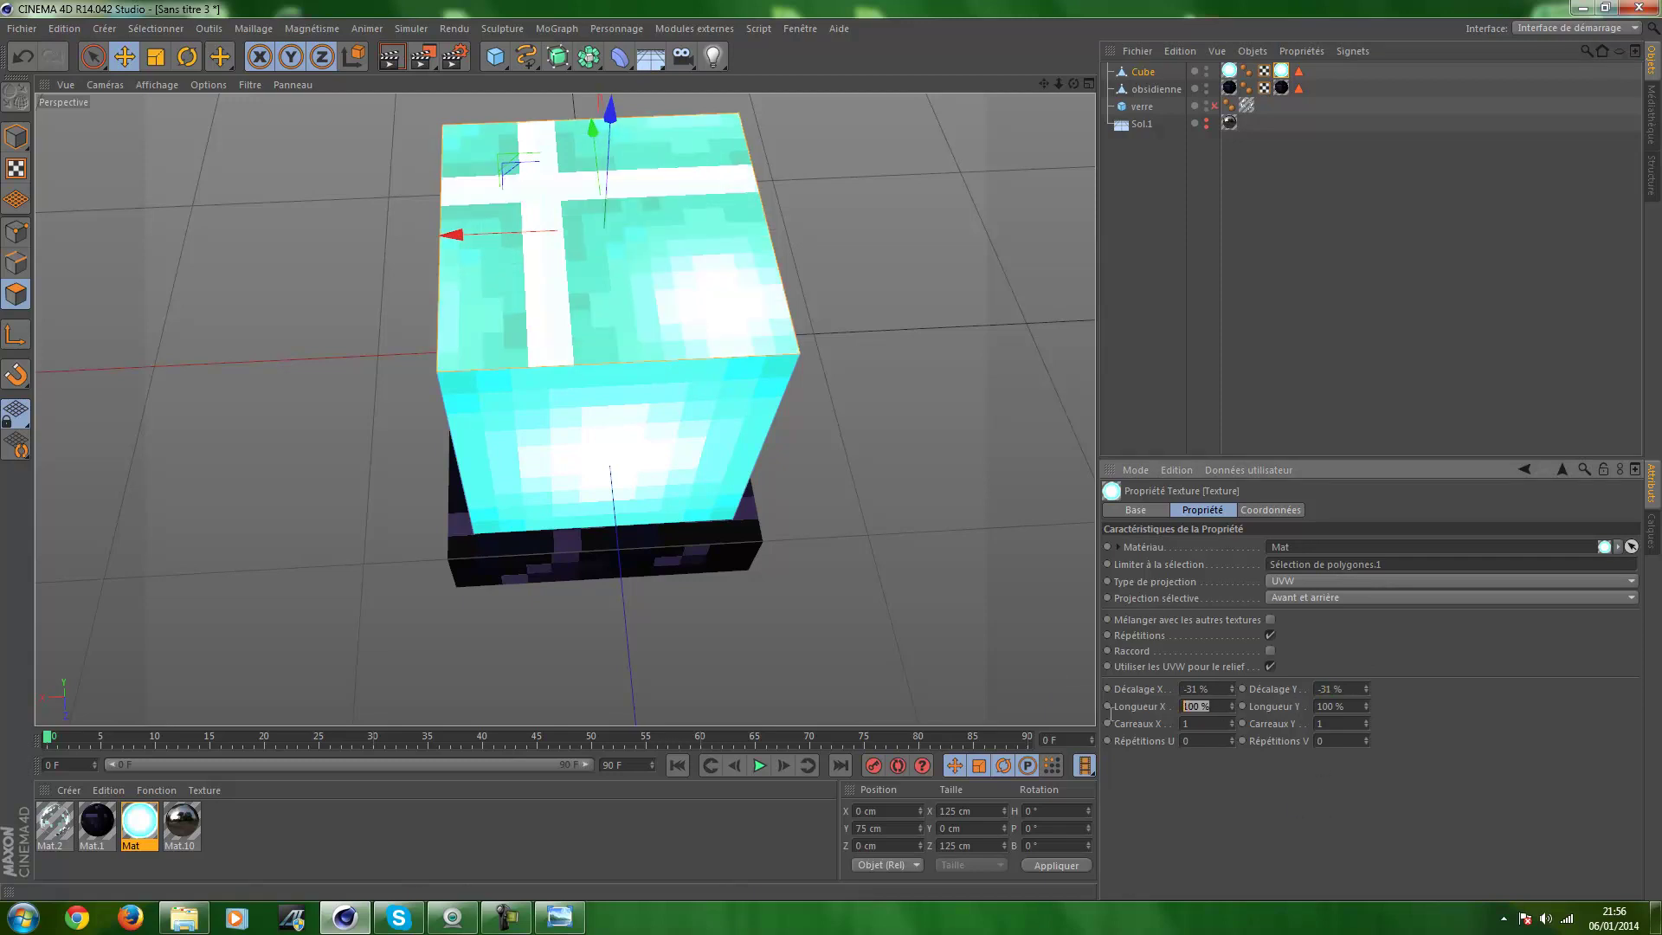
{"action": "type", "text": "161"}
{"action": "key", "text": "Tab"}
{"action": "type", "text": "161"}
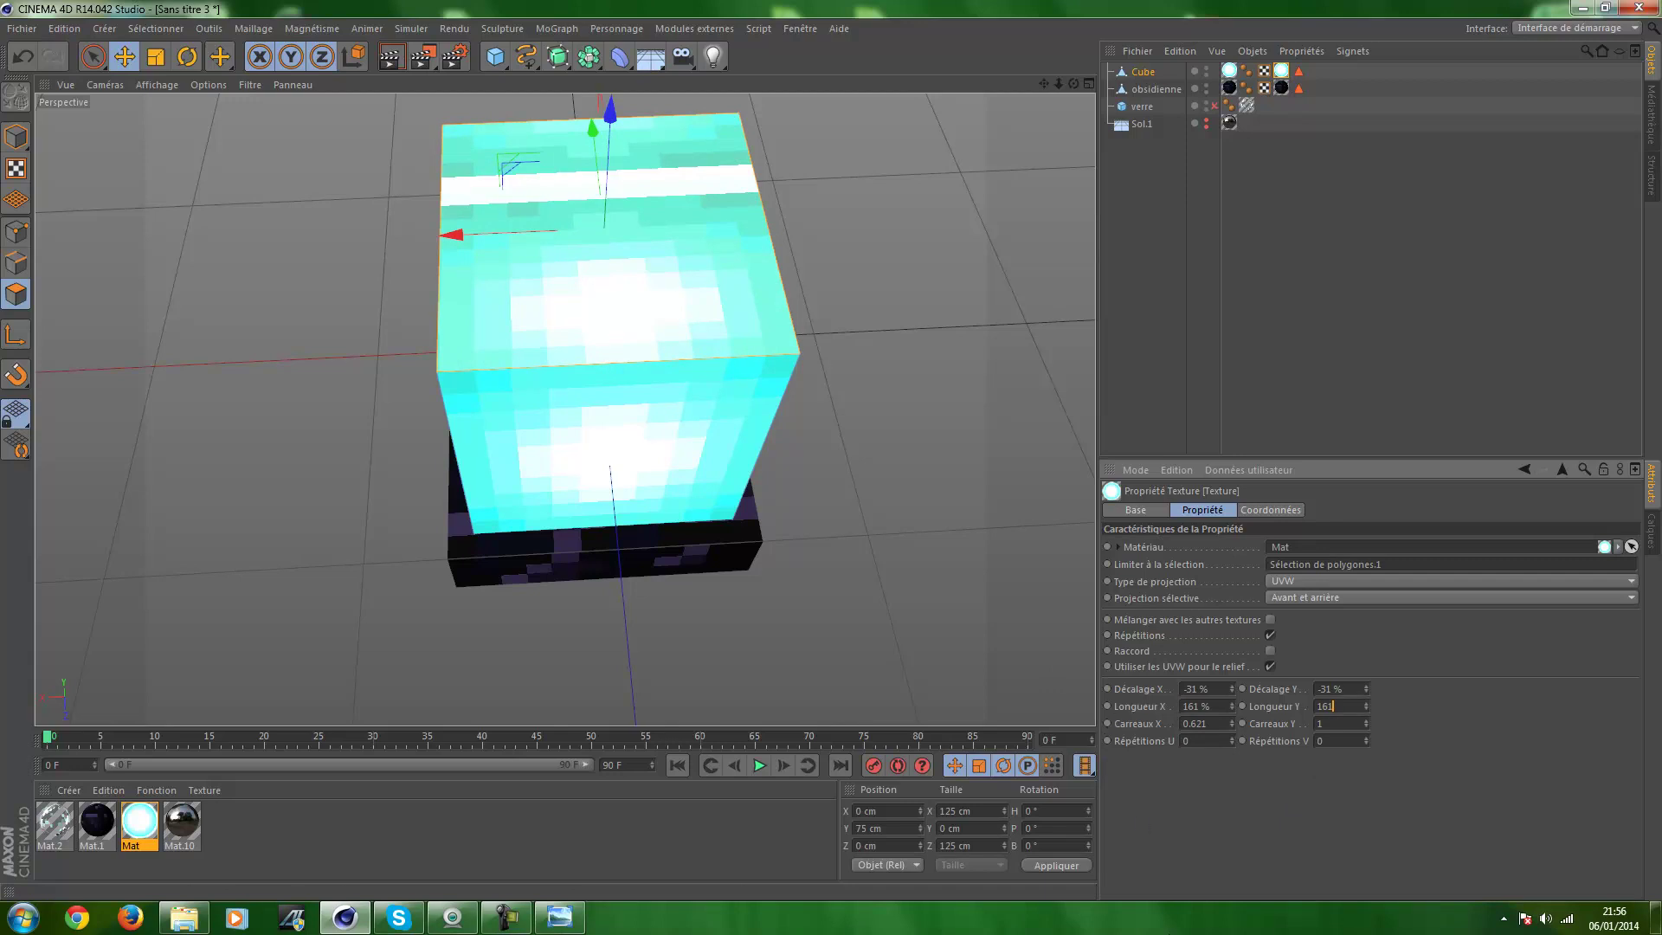
{"action": "key", "text": "Return"}
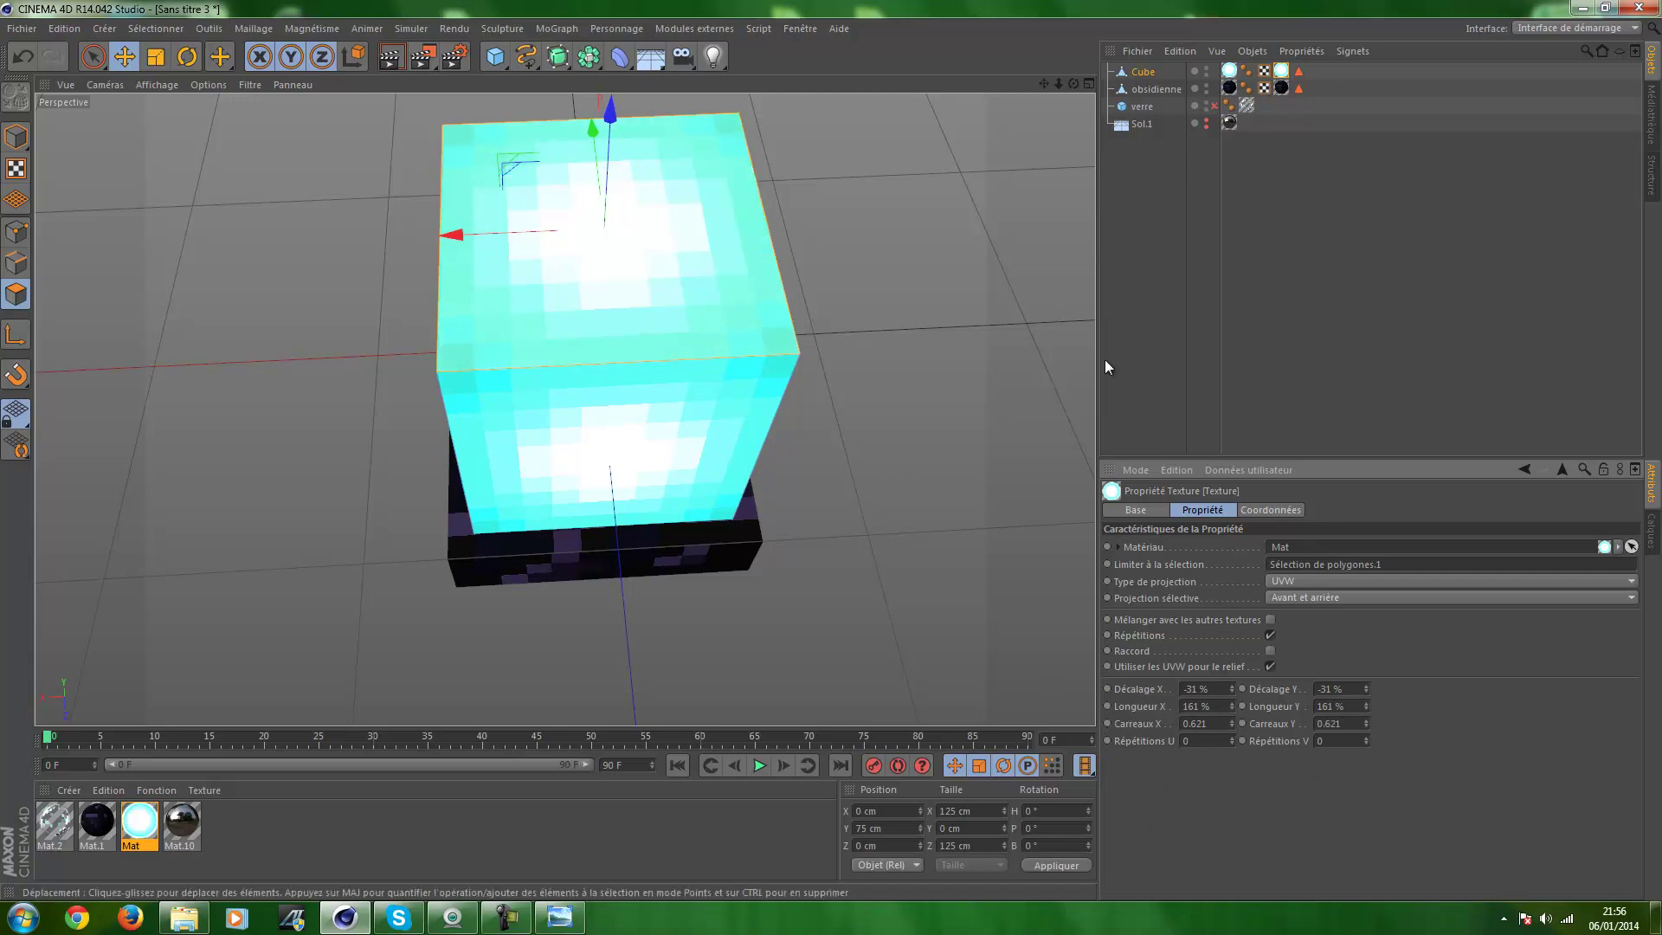
{"action": "left_click", "coordinate": [1181, 299]}
{"action": "mouse_move", "coordinate": [1073, 299]}
{"action": "left_mouse_down", "text": "alt"}
{"action": "mouse_move", "coordinate": [1001, 299]}
{"action": "mouse_move", "coordinate": [913, 376]}
{"action": "mouse_move", "coordinate": [859, 236]}
{"action": "mouse_move", "coordinate": [804, 263]}
{"action": "left_mouse_up", "text": "alt"}
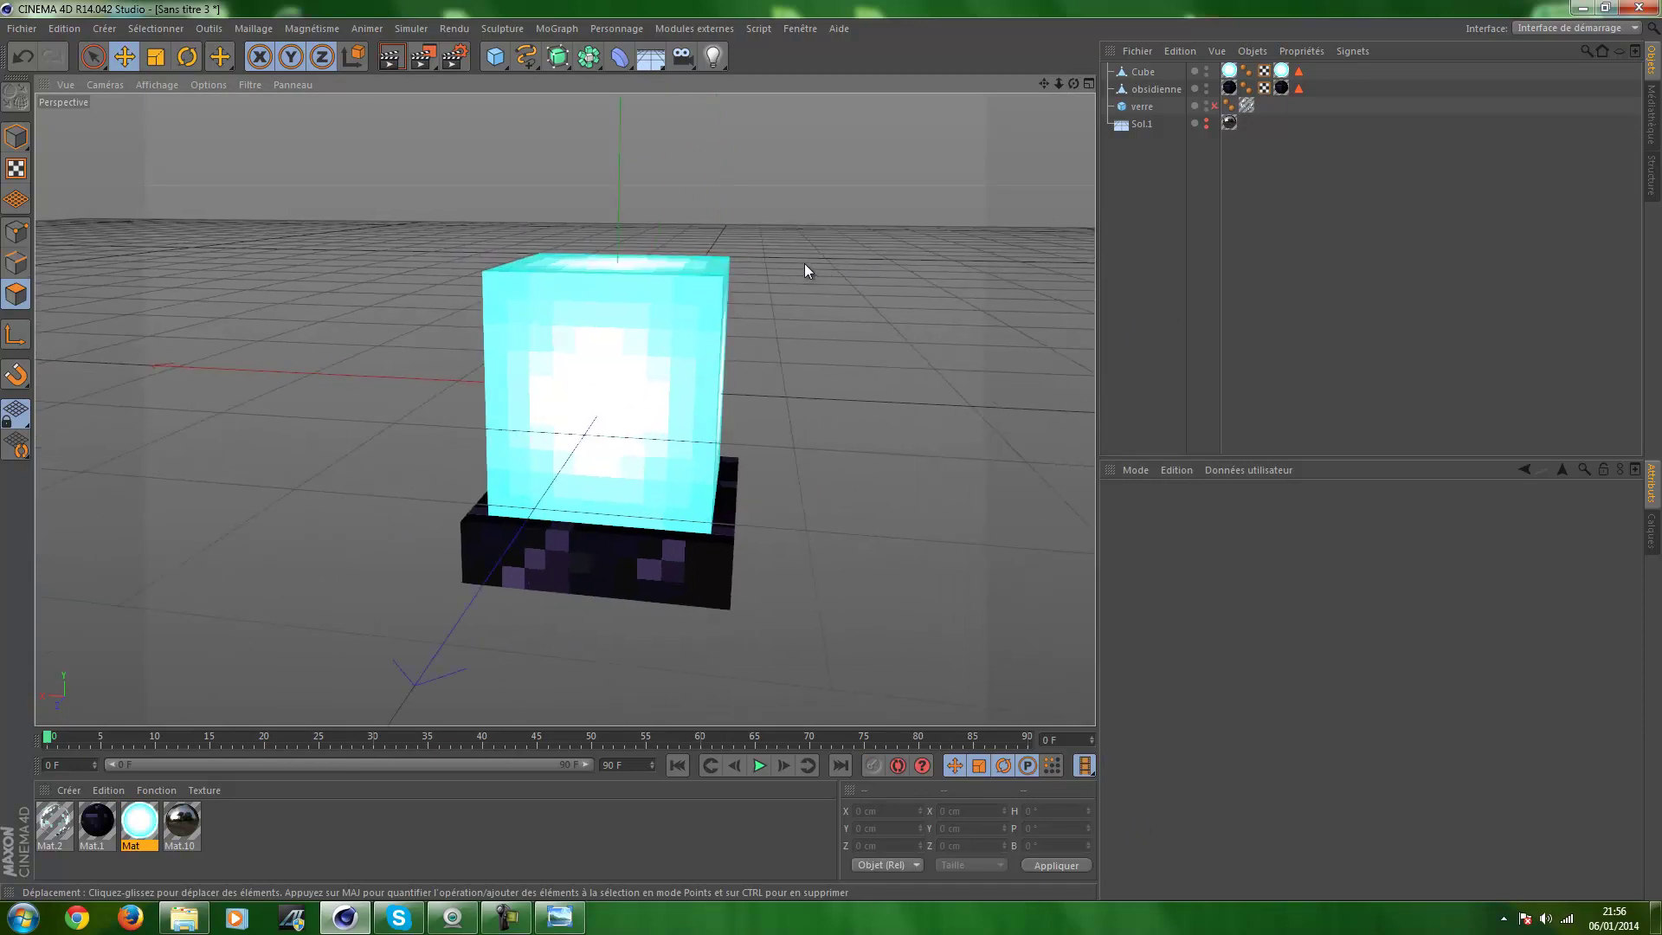
Make the verre glass cube and the Sol.1 starry floor visible again
{"action": "left_click", "coordinate": [1215, 105]}
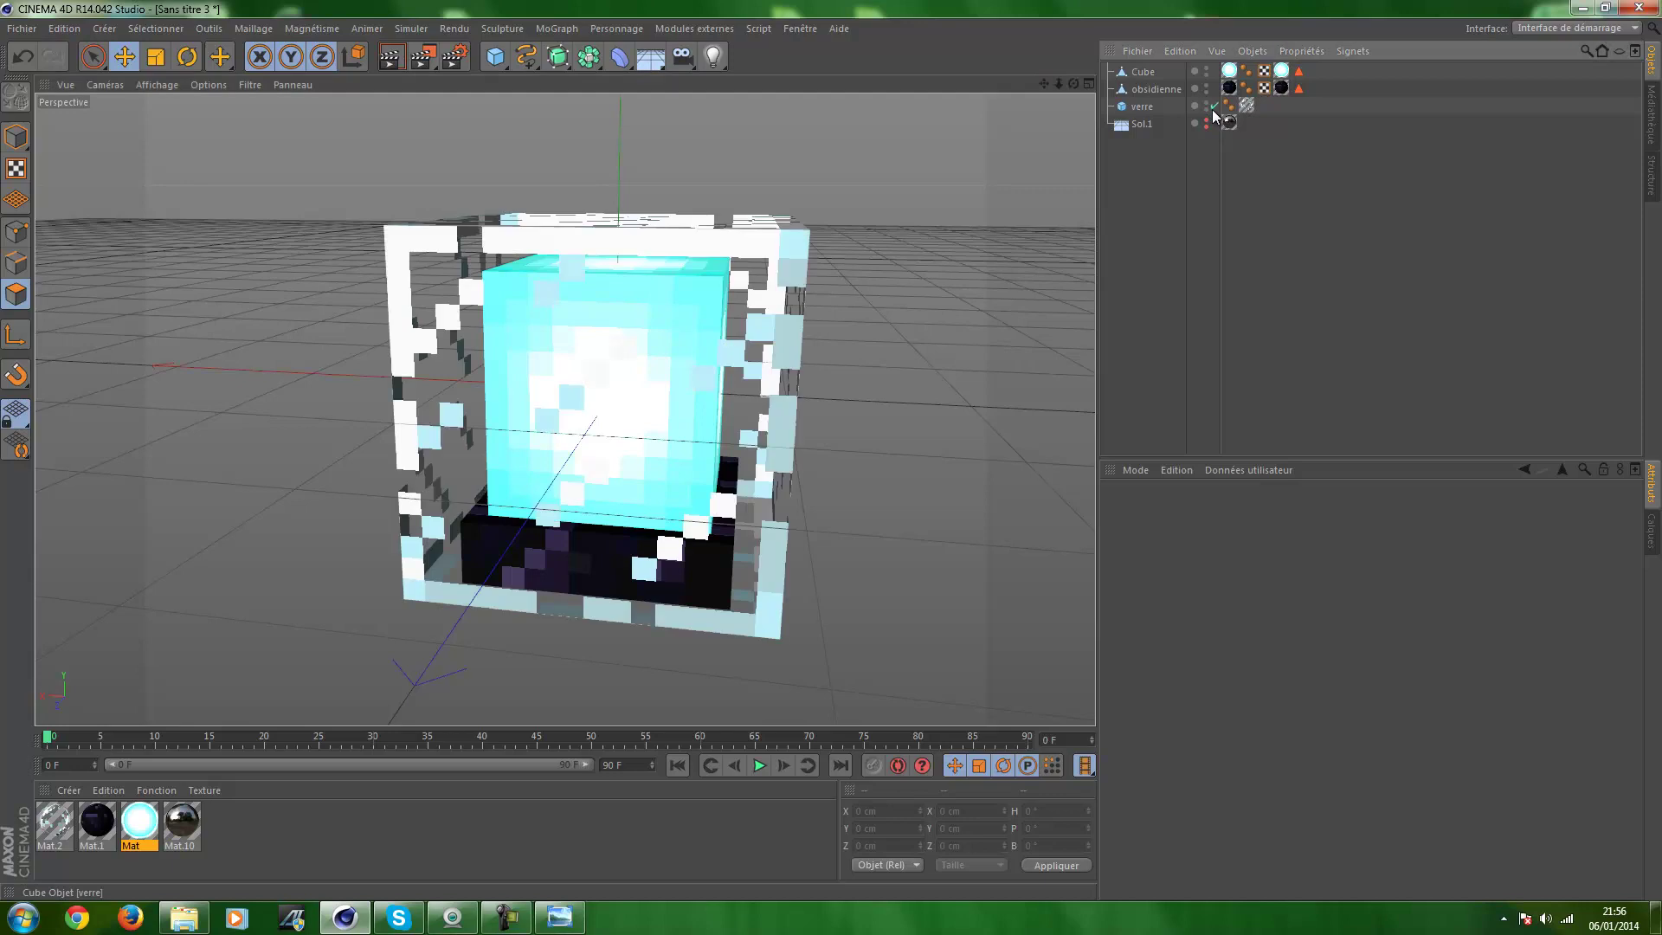
{"action": "mouse_move", "coordinate": [867, 403]}
{"action": "left_mouse_down", "text": "alt"}
{"action": "mouse_move", "coordinate": [970, 372]}
{"action": "mouse_move", "coordinate": [814, 416]}
{"action": "mouse_move", "coordinate": [658, 295]}
{"action": "left_mouse_up", "text": "alt"}
{"action": "scroll", "coordinate": [921, 387], "scroll_direction": "down", "scroll_amount": 2}
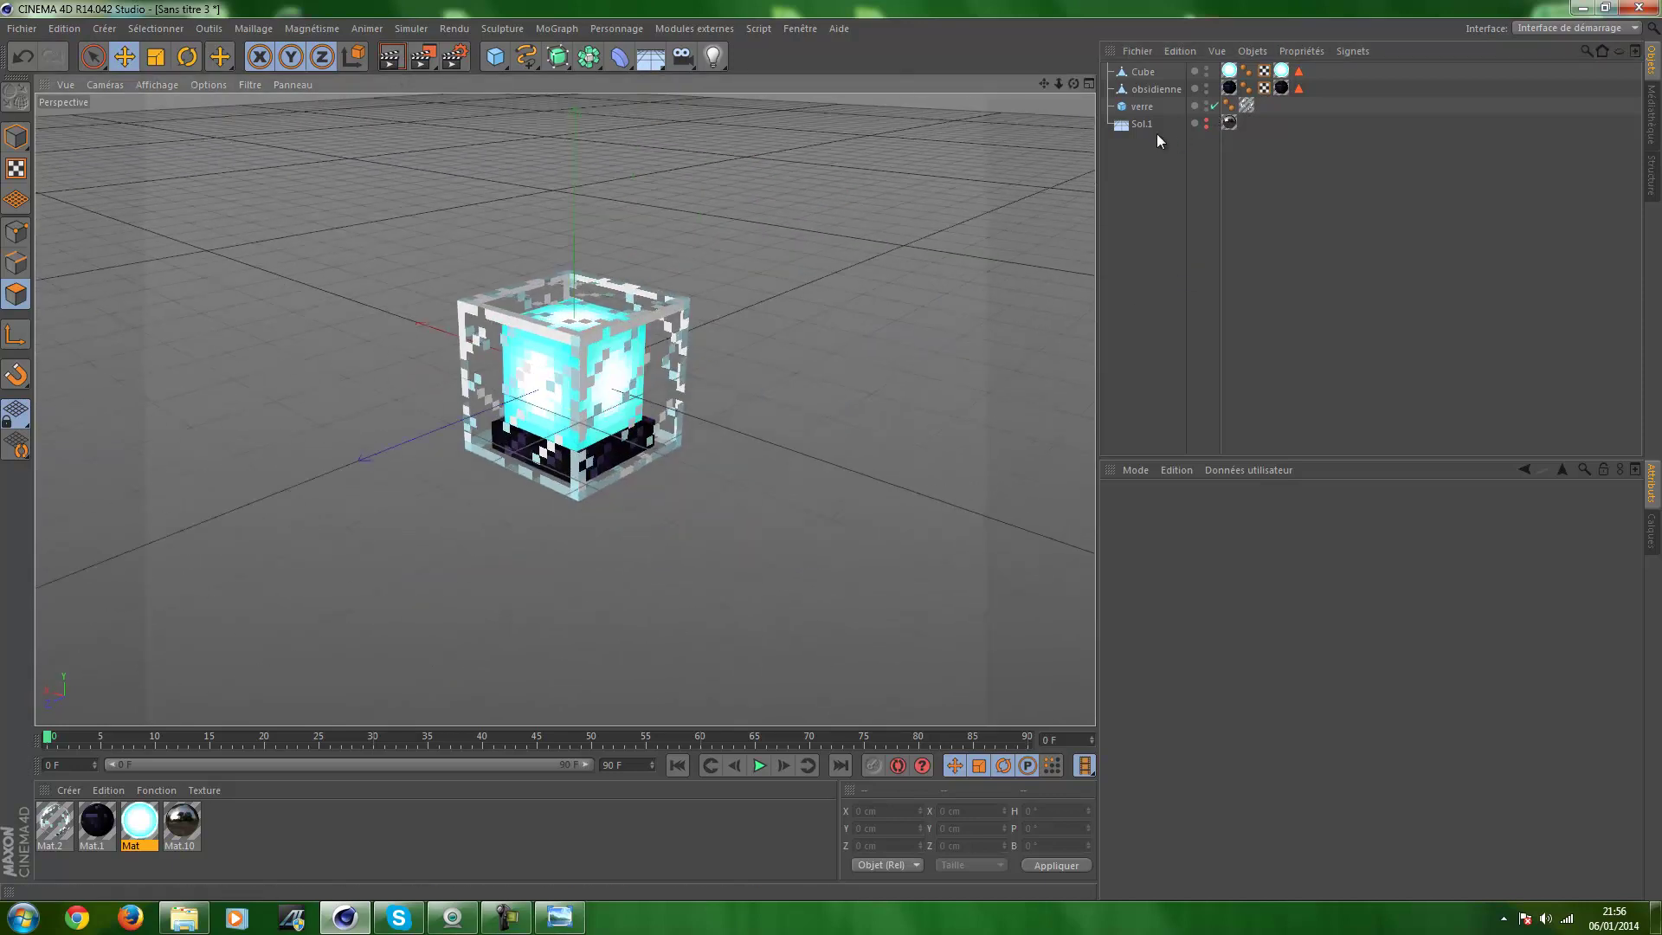
{"action": "left_click", "coordinate": [1207, 123]}
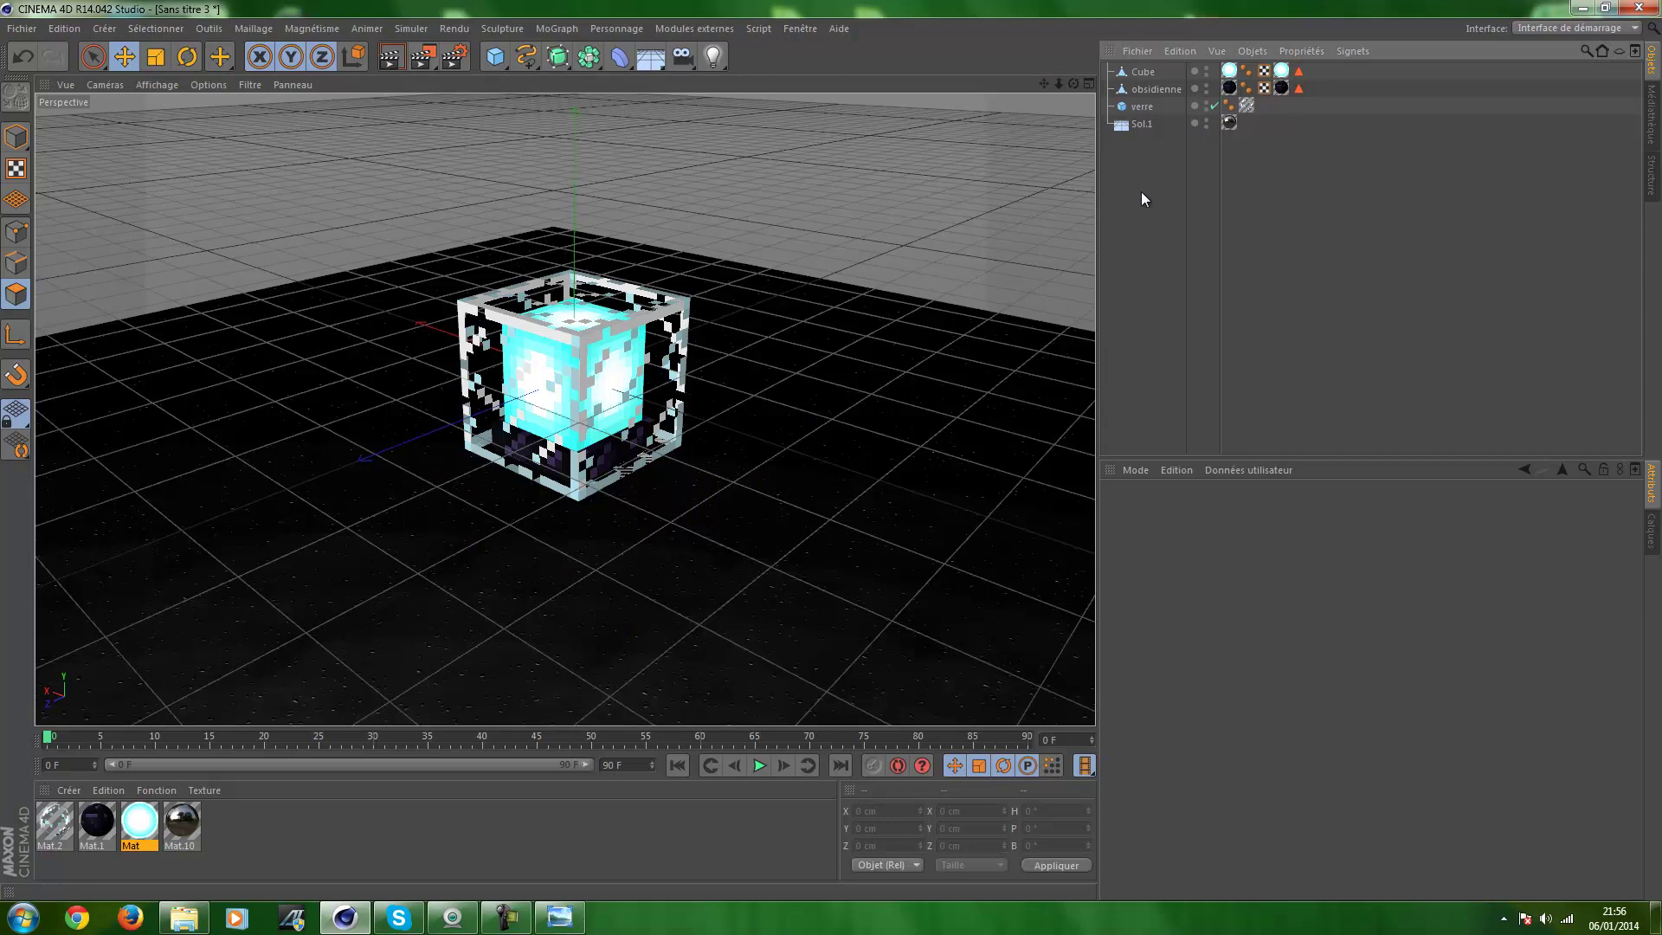
{"action": "mouse_move", "coordinate": [885, 298]}
{"action": "left_mouse_down", "text": "alt"}
{"action": "mouse_move", "coordinate": [983, 253]}
{"action": "mouse_move", "coordinate": [544, 418]}
{"action": "mouse_move", "coordinate": [833, 461]}
{"action": "mouse_move", "coordinate": [731, 478]}
{"action": "mouse_move", "coordinate": [718, 461]}
{"action": "left_mouse_up", "text": "alt"}
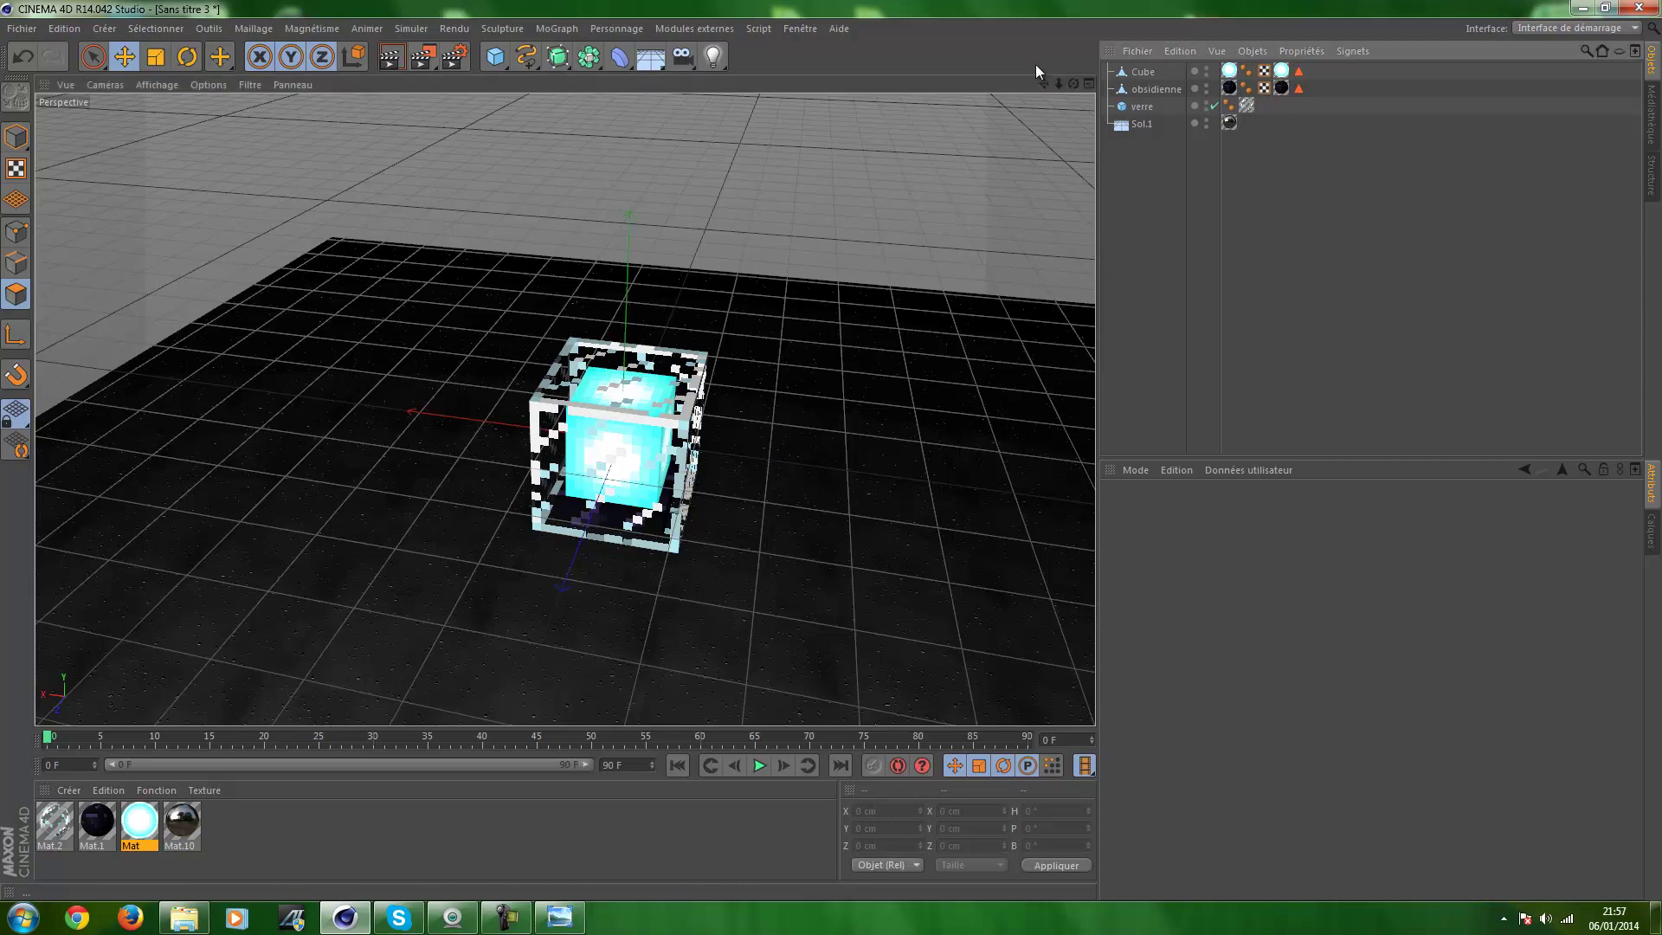
Add a light with Masques d'ombres soft shadows and 35% intensity
{"action": "left_click", "coordinate": [712, 57]}
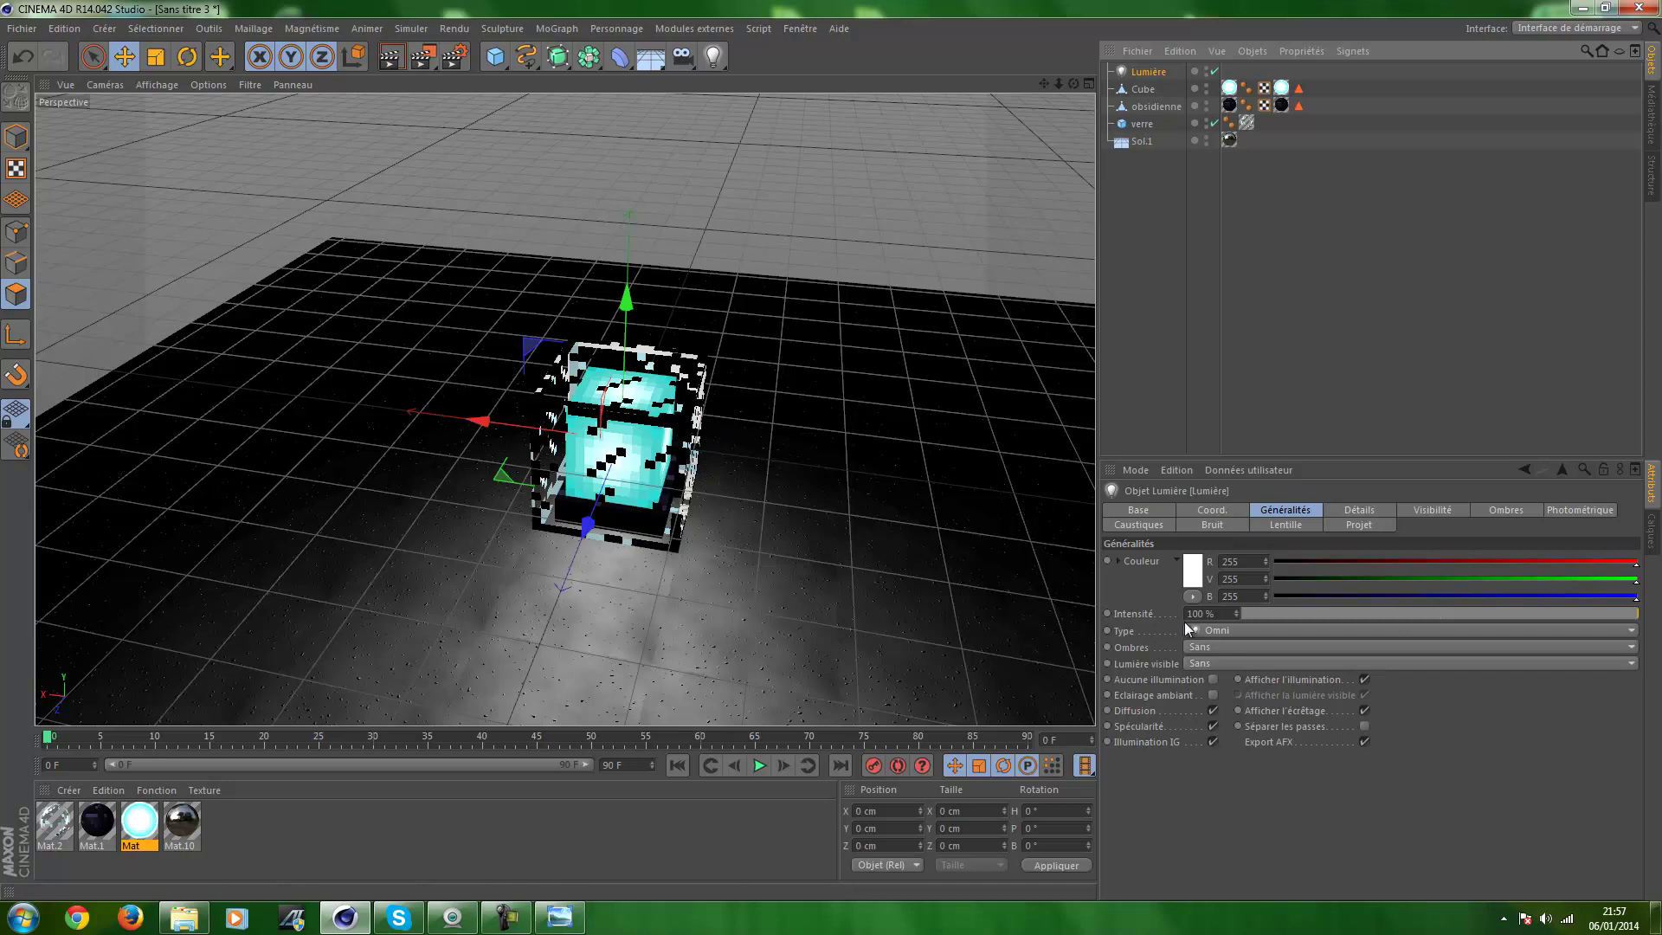
{"action": "left_click", "coordinate": [1249, 645]}
{"action": "left_click", "coordinate": [1235, 682]}
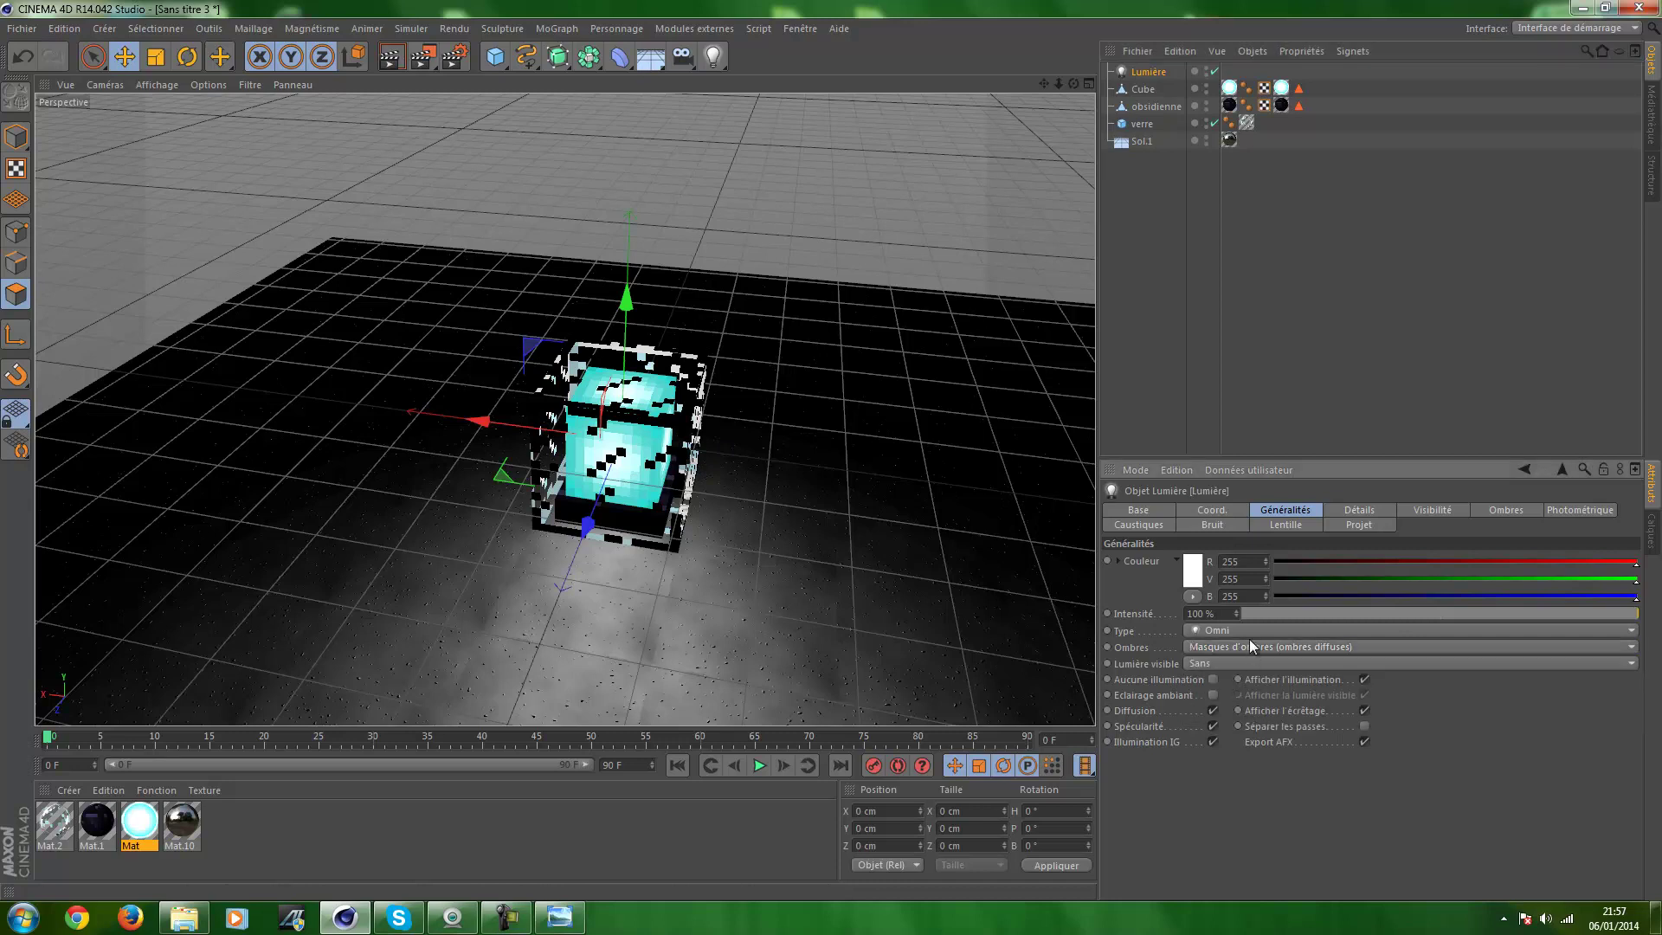
{"action": "type", "text": "15"}
{"action": "key", "text": "Return"}
{"action": "left_click_drag", "start_coordinate": [1238, 611], "coordinate": [1238, 613]}
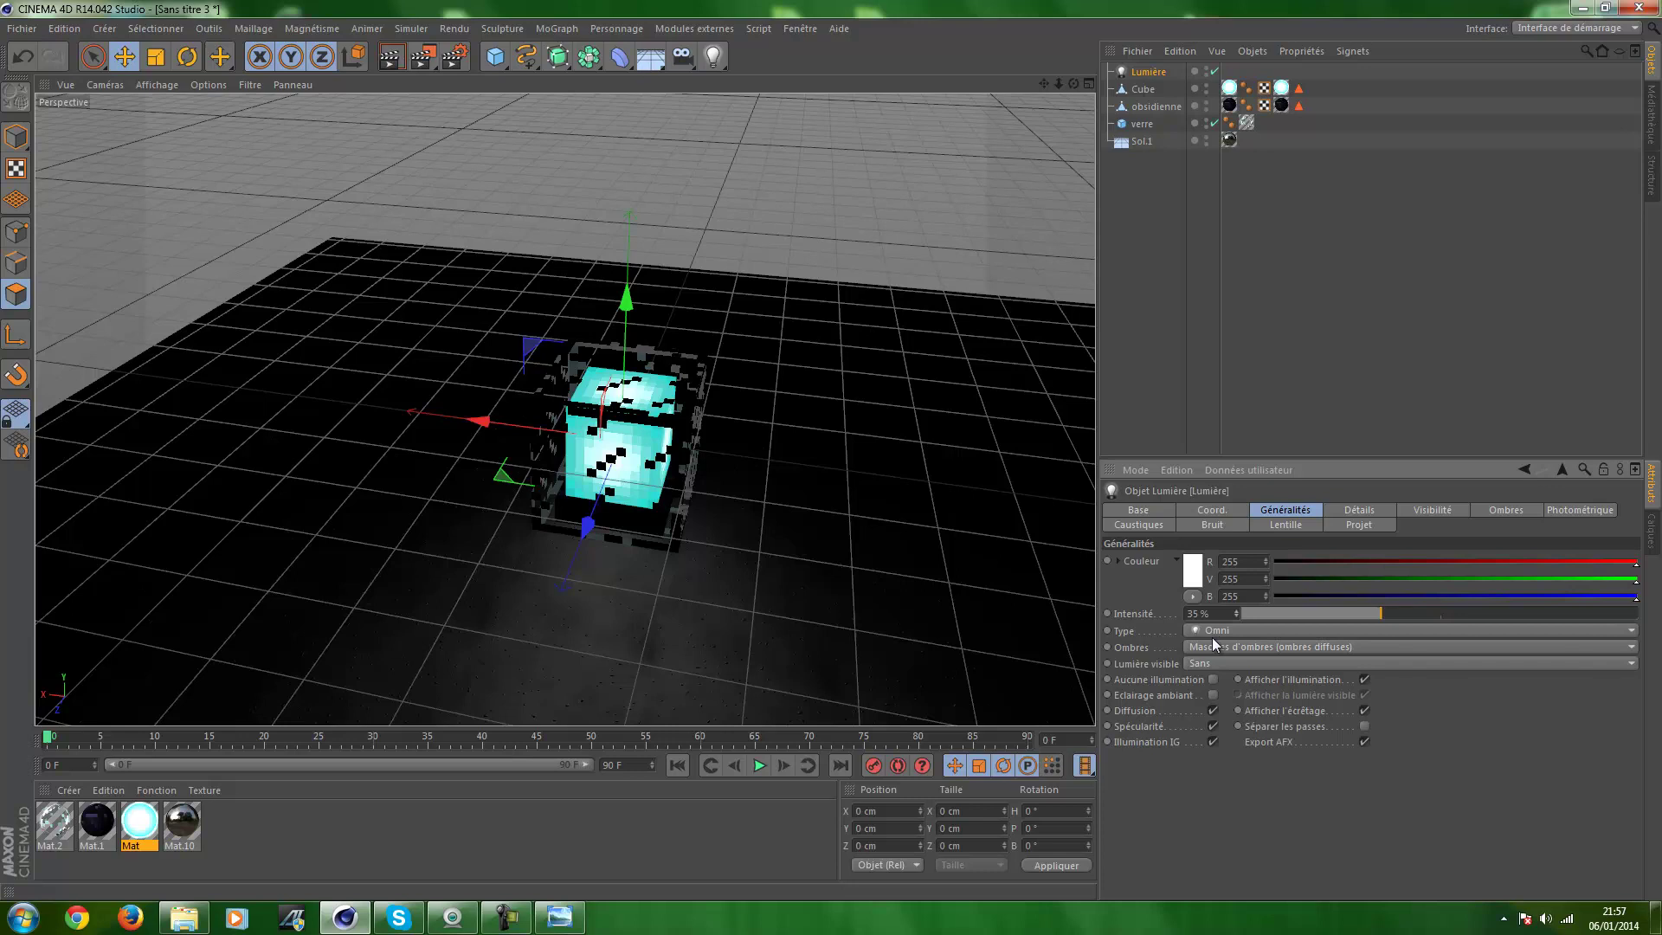
Set the light's colour to pale cyan, RGB 179/255/249
{"action": "left_click", "coordinate": [1188, 575]}
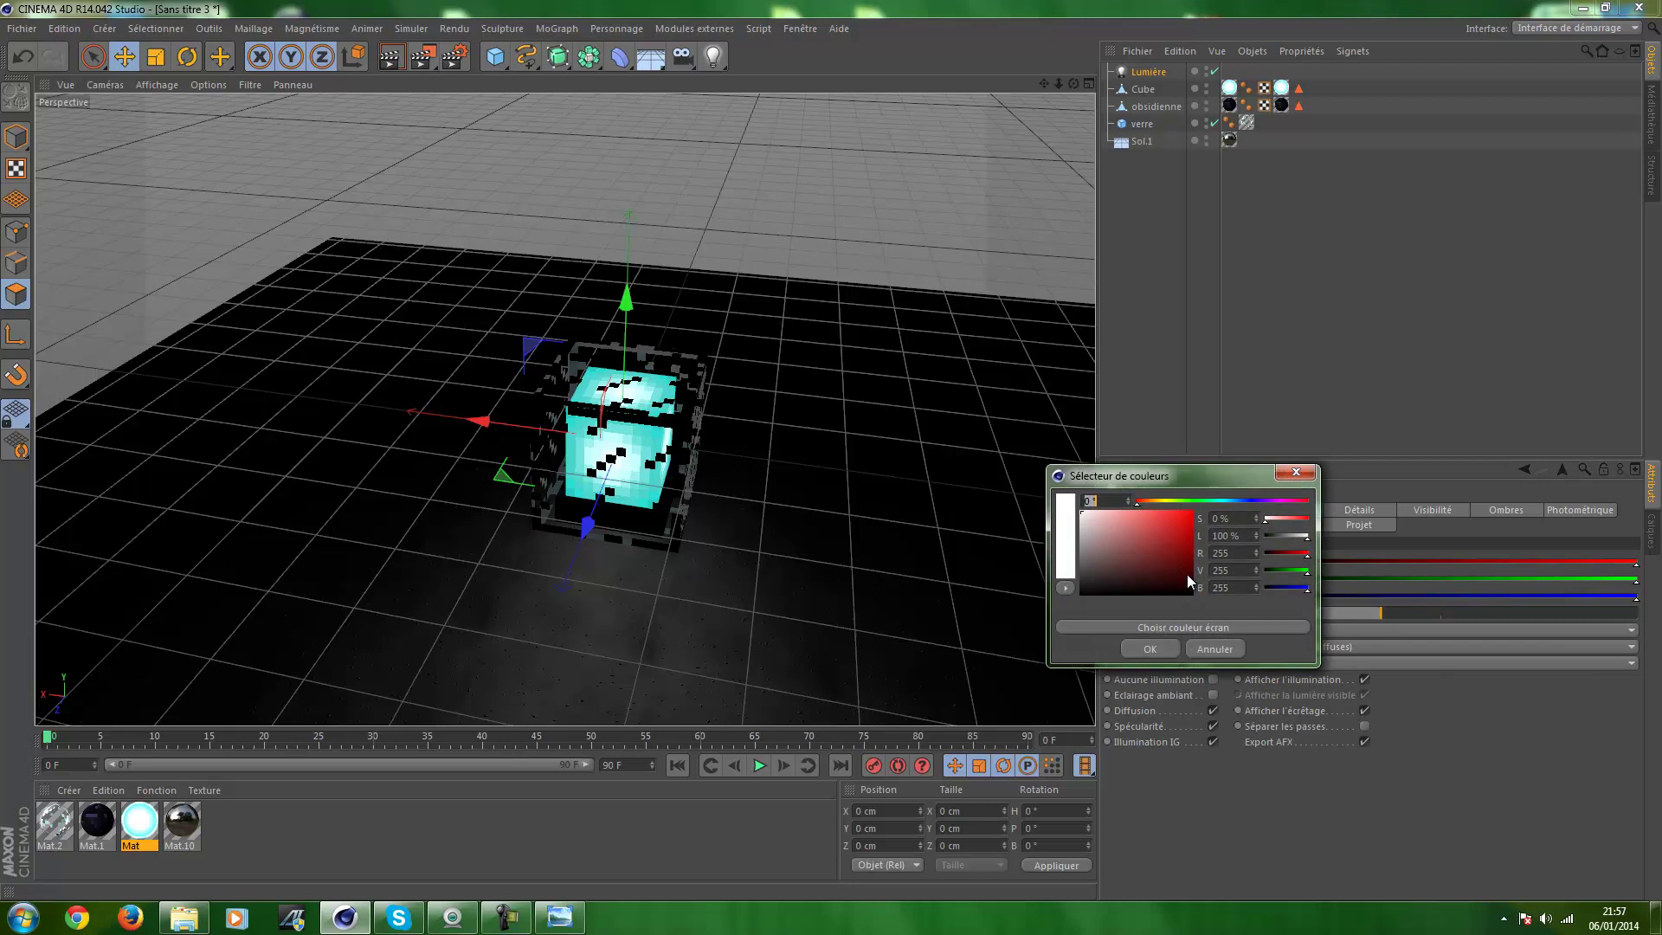
{"action": "type", "text": "29"}
{"action": "key", "text": "BackSpace"}
{"action": "key", "text": "BackSpace"}
{"action": "type", "text": "75"}
{"action": "type", "text": ".263"}
{"action": "key", "text": "Return"}
{"action": "double_click", "coordinate": [1243, 523]}
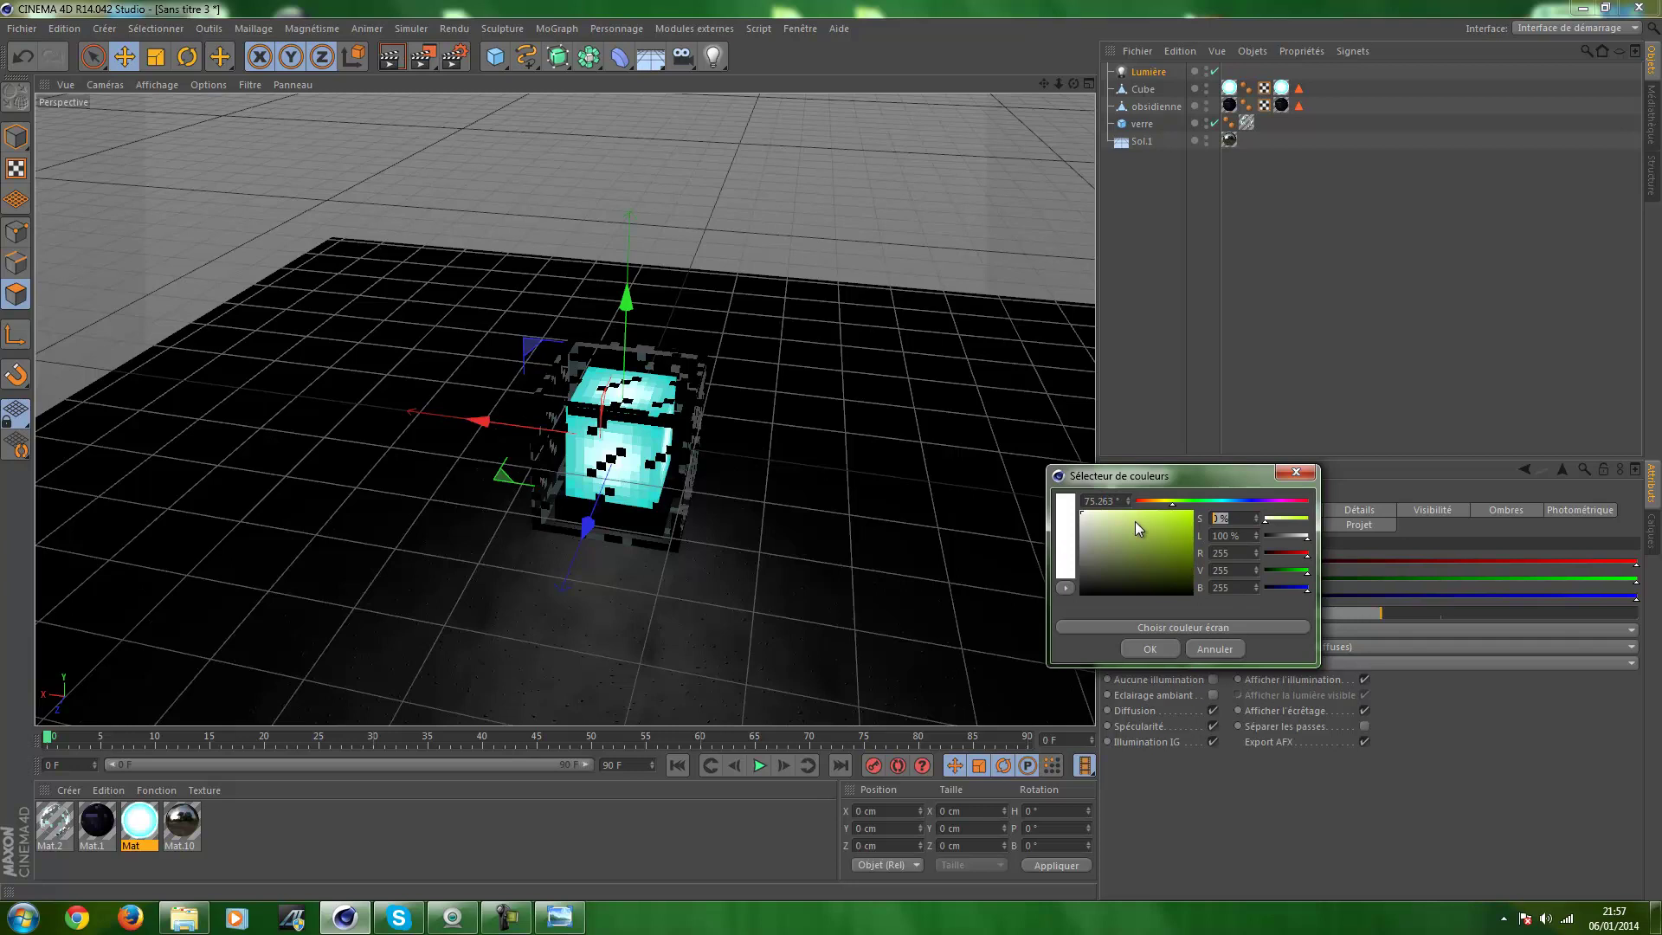
{"action": "type", "text": "25"}
{"action": "type", "text": ".804"}
{"action": "key", "text": "Return"}
{"action": "key", "text": "Tab"}
{"action": "key", "text": "Tab"}
{"action": "type", "text": "179"}
{"action": "key", "text": "Tab"}
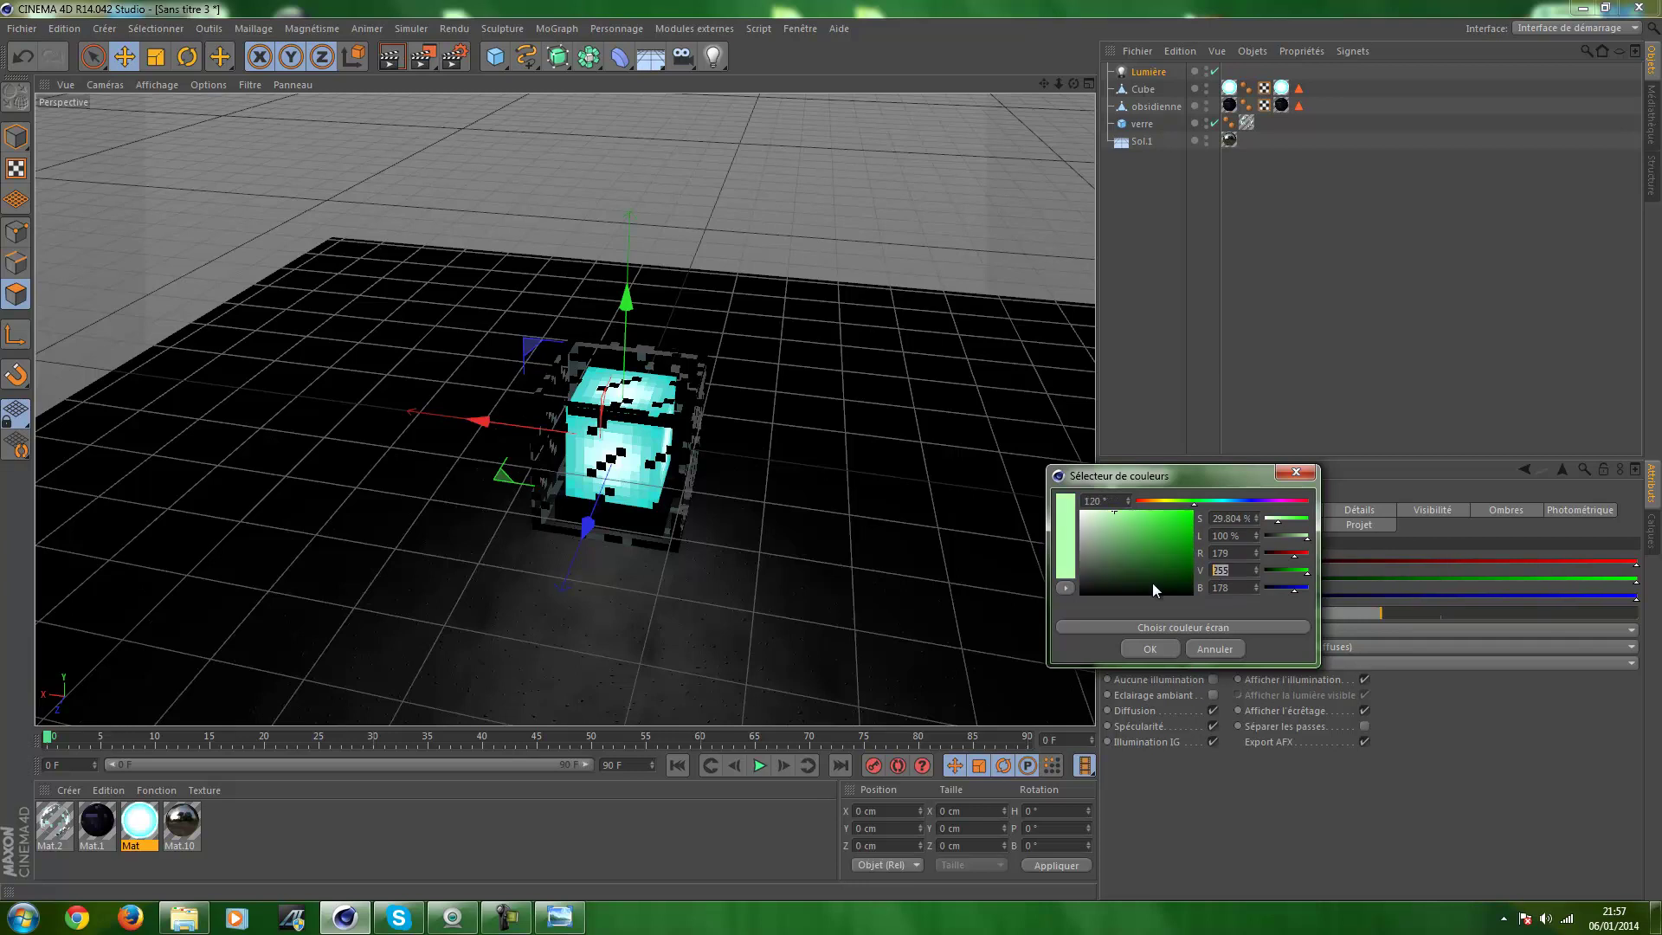
{"action": "type", "text": "255"}
{"action": "key", "text": "Tab"}
{"action": "type", "text": "249"}
{"action": "left_click", "coordinate": [1150, 649]}
Switch off the Lumière light and hide the Sol.1 floor
{"action": "left_click", "coordinate": [1081, 419]}
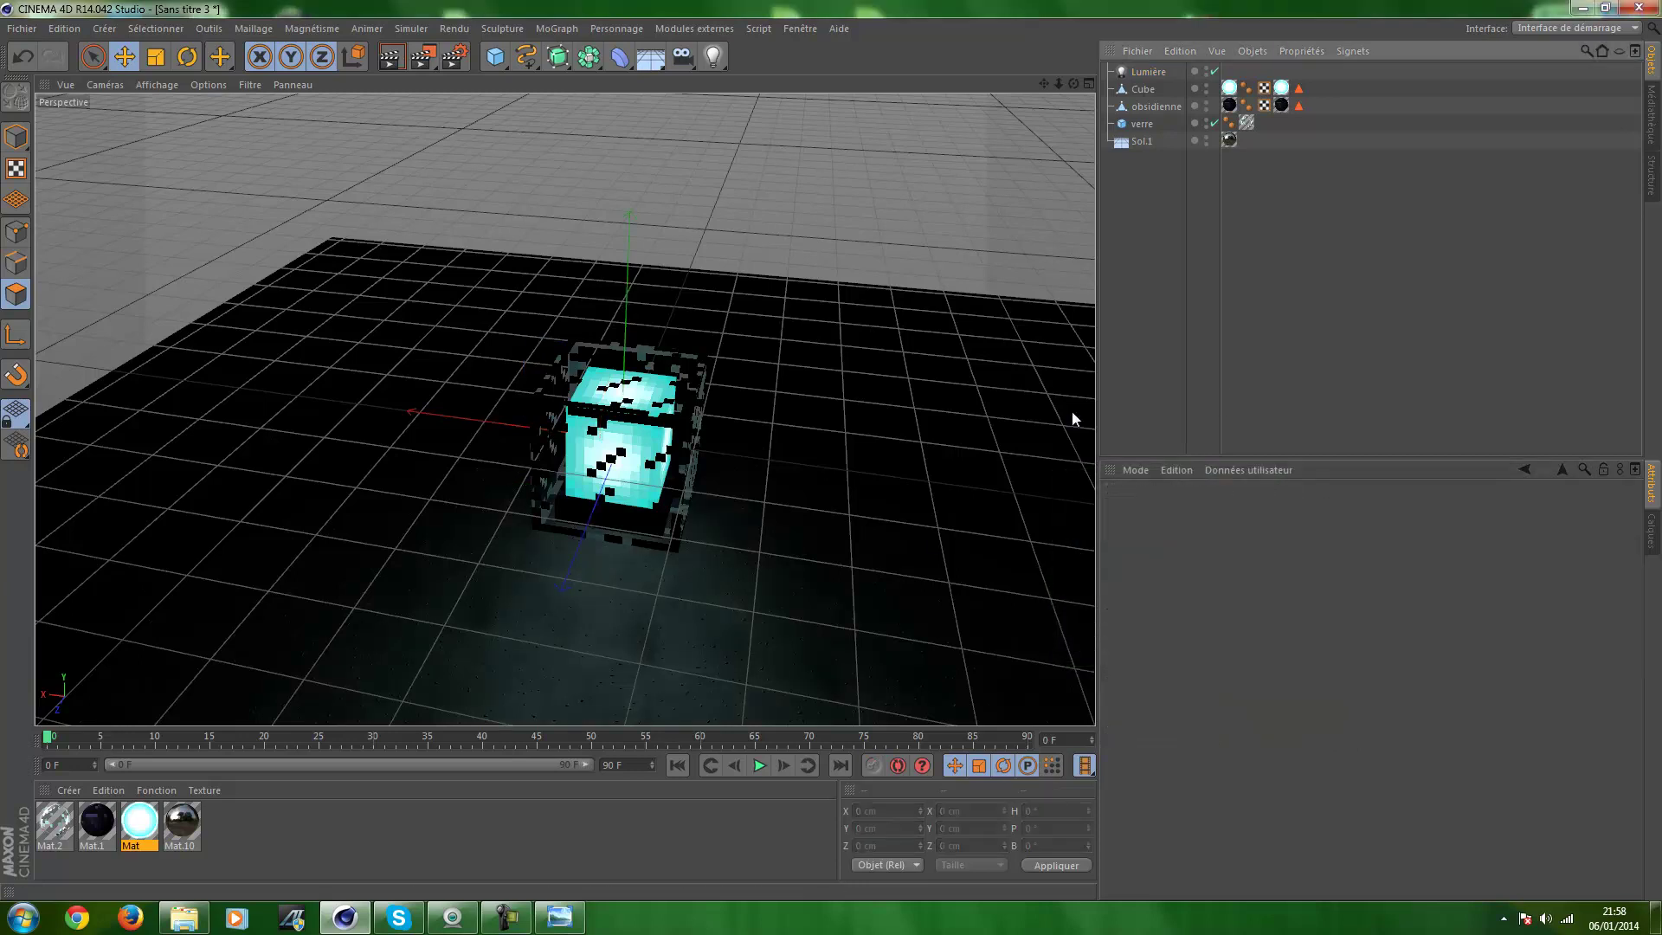
{"action": "scroll", "coordinate": [952, 433], "scroll_direction": "down", "scroll_amount": 3}
{"action": "scroll", "coordinate": [723, 615], "scroll_direction": "down", "scroll_amount": 1}
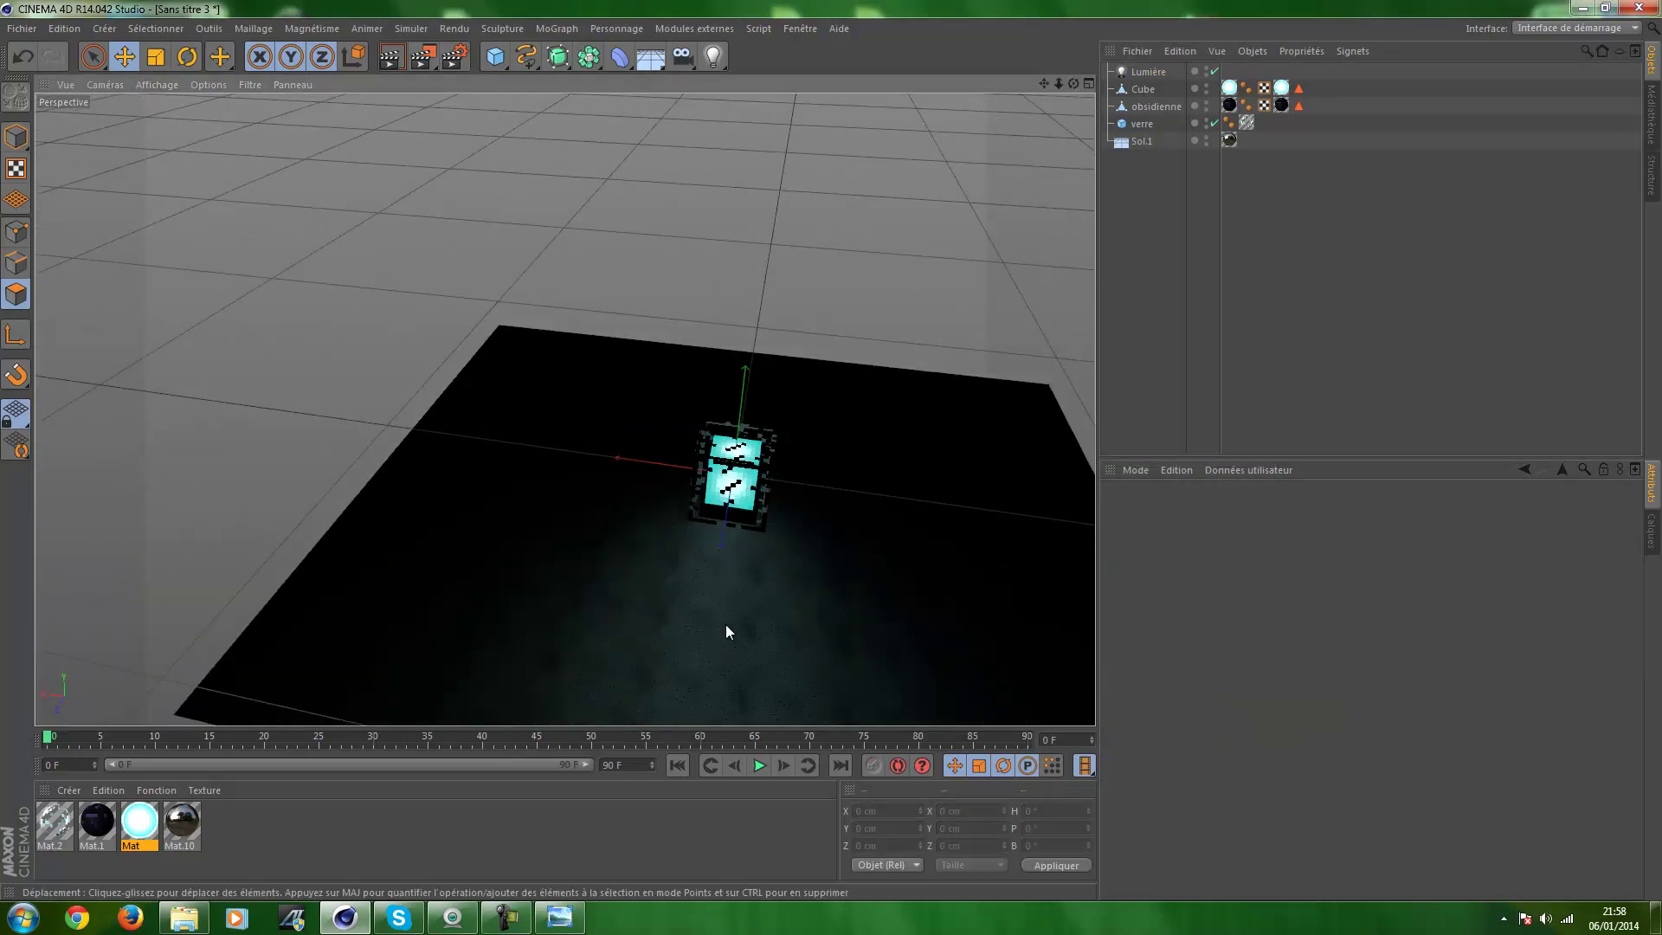
{"action": "scroll", "coordinate": [779, 598], "scroll_direction": "down", "scroll_amount": 2}
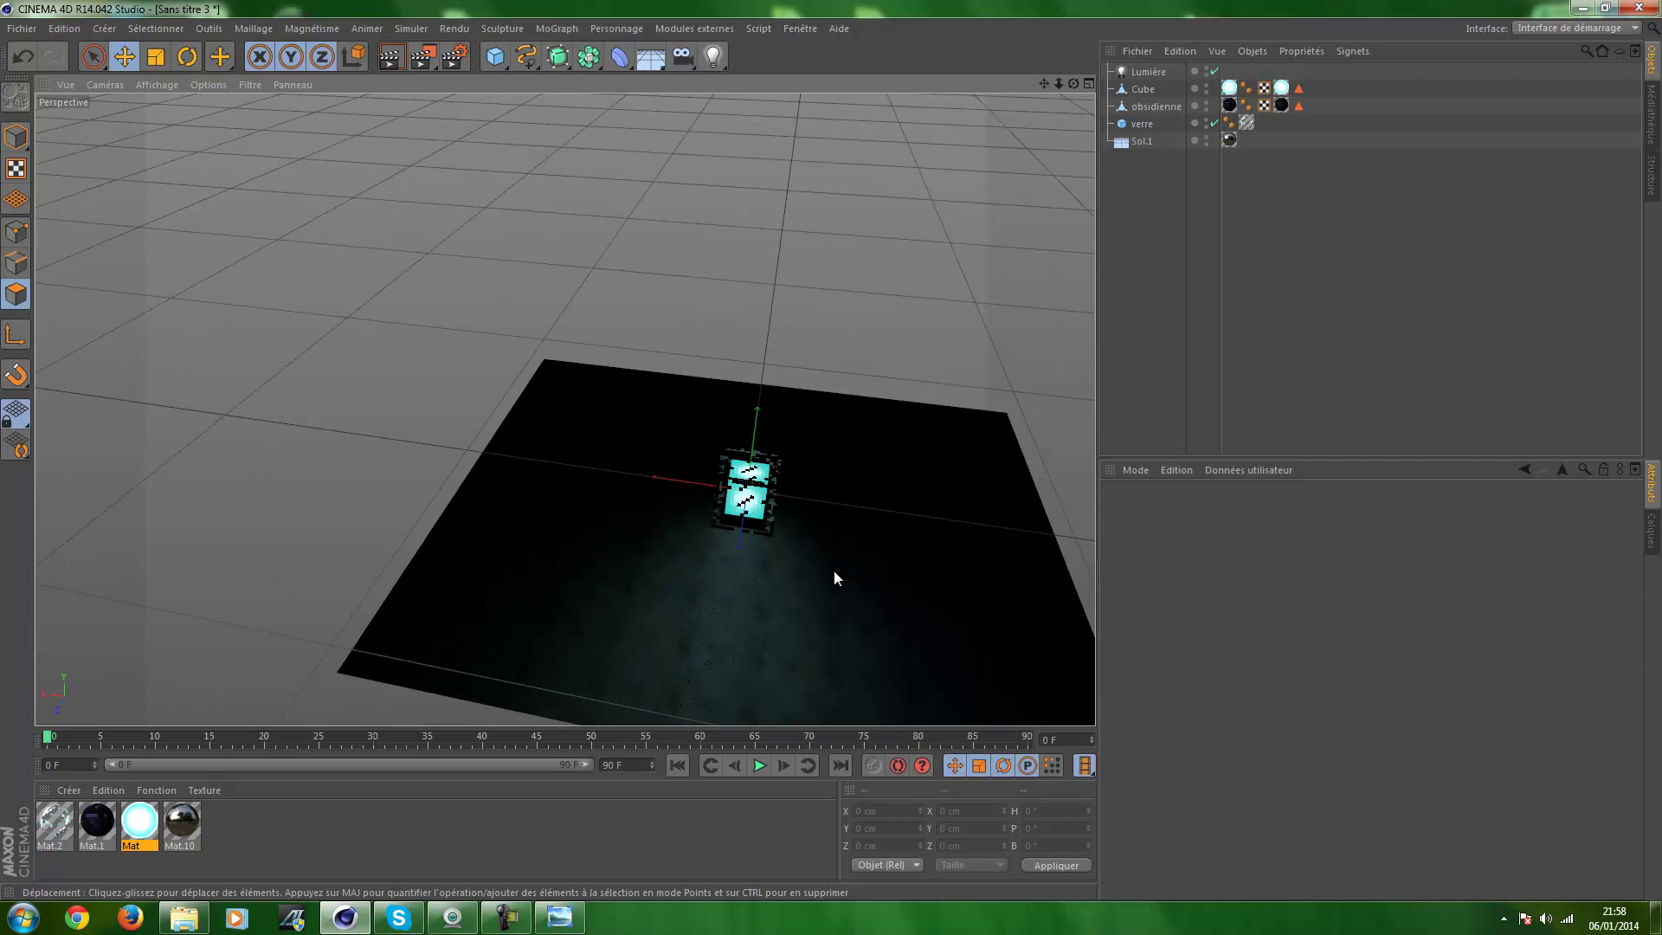
{"action": "scroll", "coordinate": [838, 573], "scroll_direction": "up", "scroll_amount": 1}
{"action": "scroll", "coordinate": [891, 561], "scroll_direction": "up", "scroll_amount": 2}
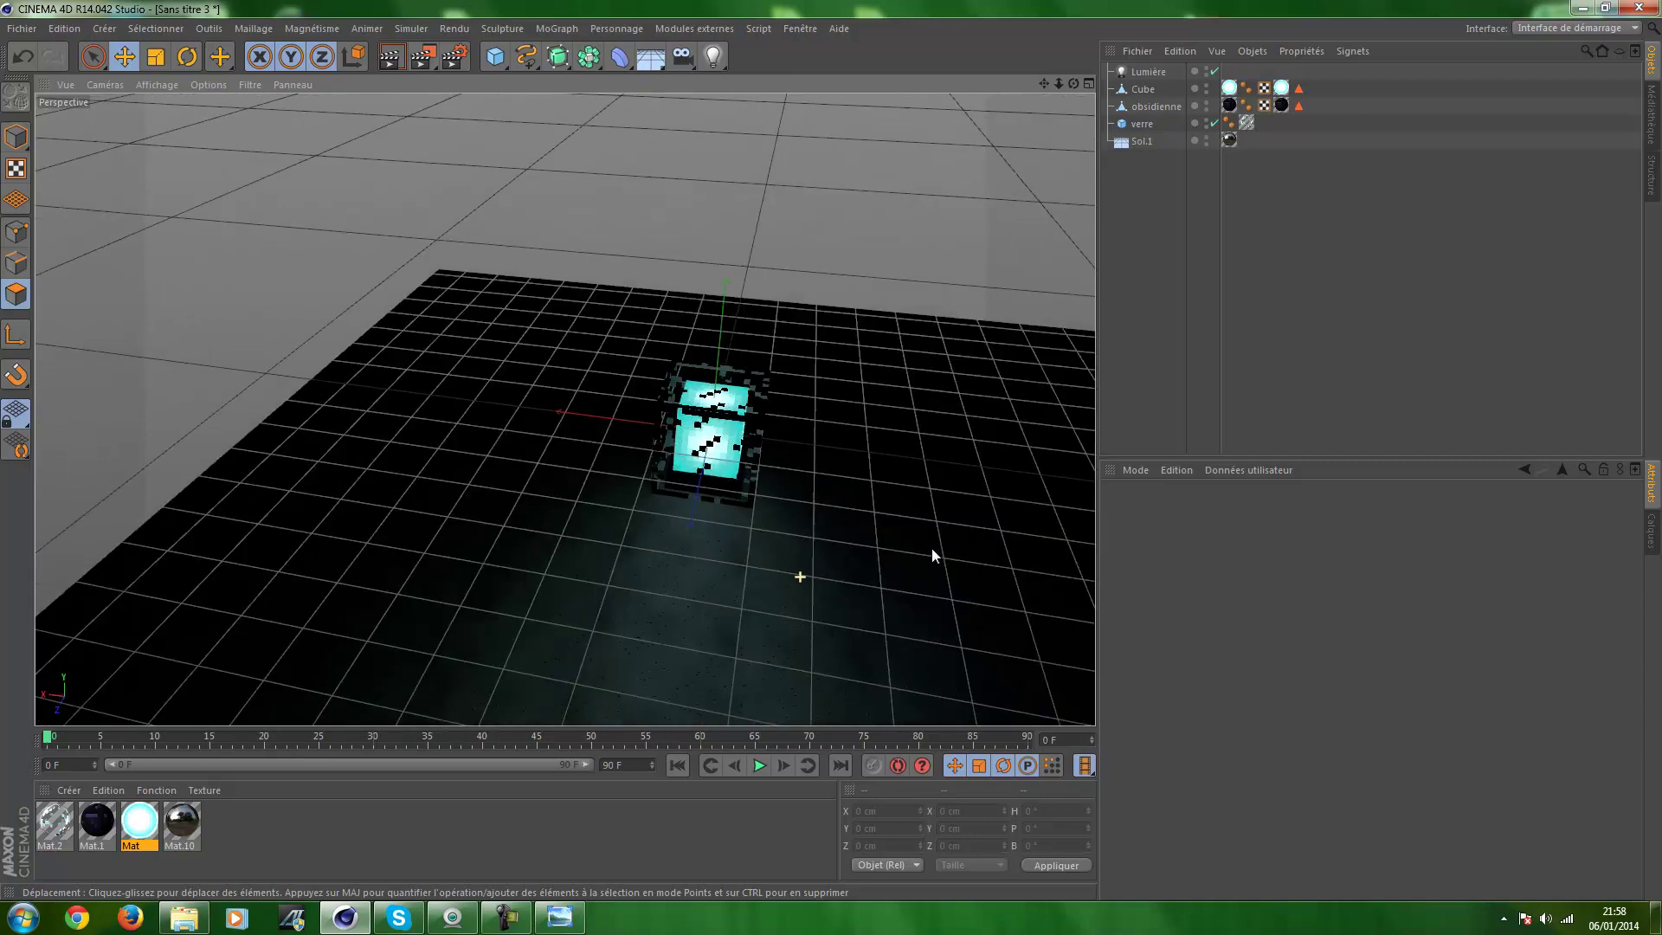
{"action": "scroll", "coordinate": [925, 502], "scroll_direction": "up", "scroll_amount": 1}
{"action": "scroll", "coordinate": [779, 454], "scroll_direction": "up", "scroll_amount": 1}
{"action": "scroll", "coordinate": [779, 415], "scroll_direction": "up", "scroll_amount": 3}
{"action": "mouse_move", "coordinate": [896, 366]}
{"action": "left_mouse_down", "text": "alt"}
{"action": "mouse_move", "coordinate": [904, 251]}
{"action": "mouse_move", "coordinate": [892, 326]}
{"action": "mouse_move", "coordinate": [816, 466]}
{"action": "mouse_move", "coordinate": [766, 481]}
{"action": "mouse_move", "coordinate": [781, 563]}
{"action": "mouse_move", "coordinate": [734, 304]}
{"action": "mouse_move", "coordinate": [727, 291]}
{"action": "mouse_move", "coordinate": [717, 315]}
{"action": "mouse_move", "coordinate": [665, 273]}
{"action": "mouse_move", "coordinate": [725, 344]}
{"action": "left_mouse_up", "text": "alt"}
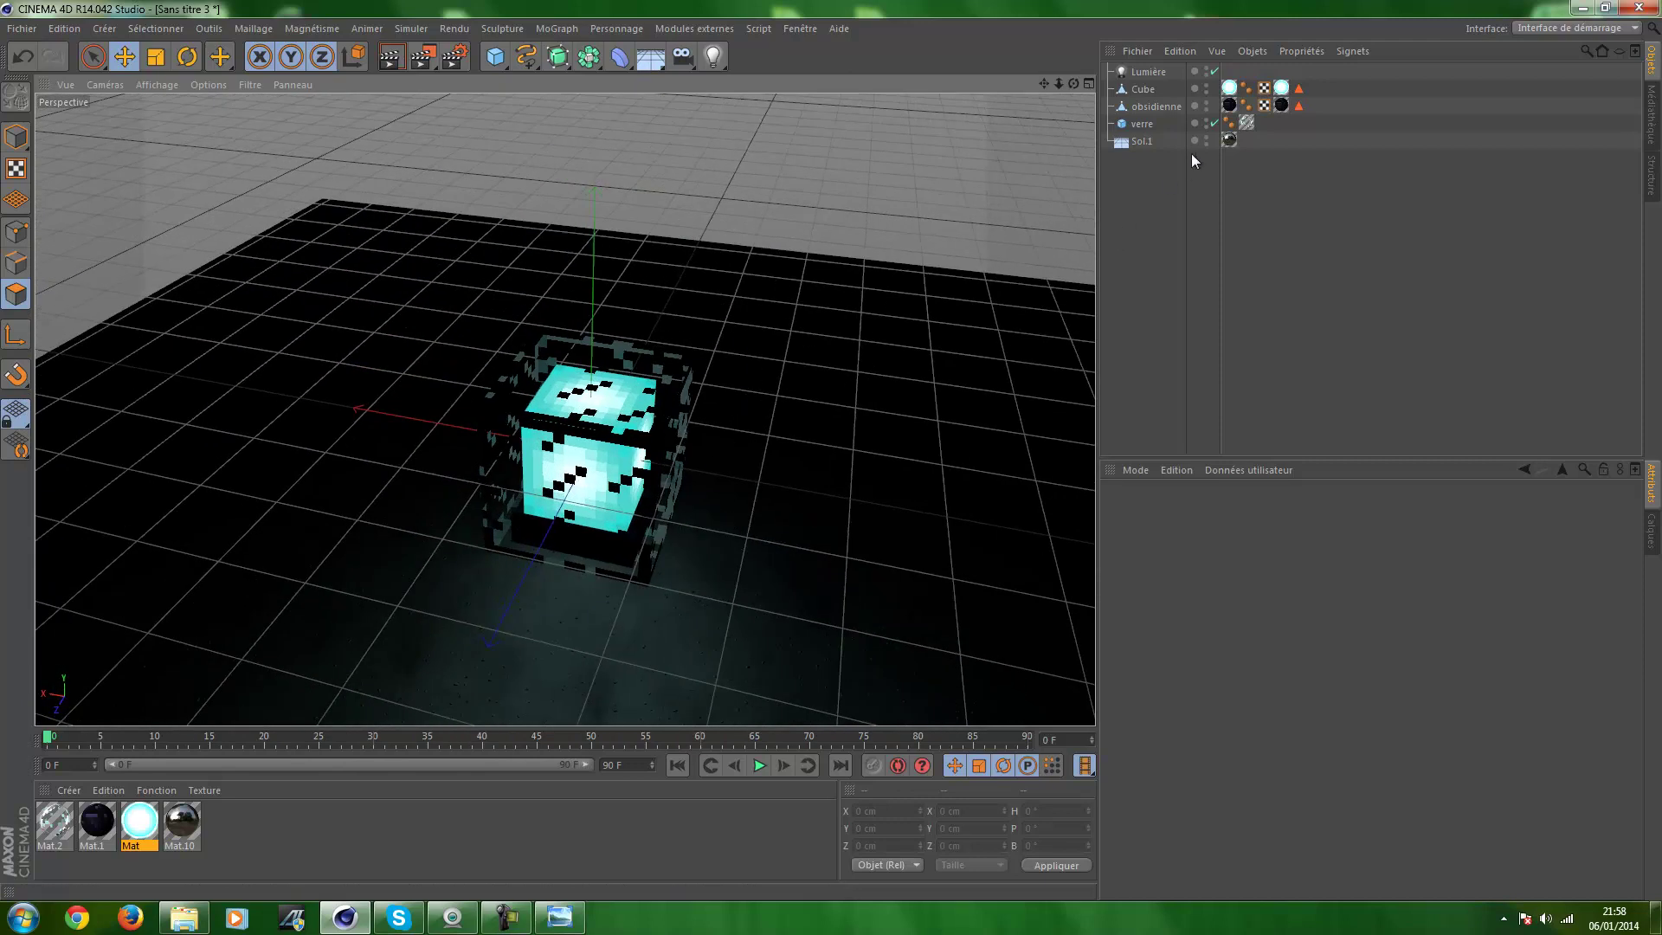
{"action": "left_click", "coordinate": [1214, 72]}
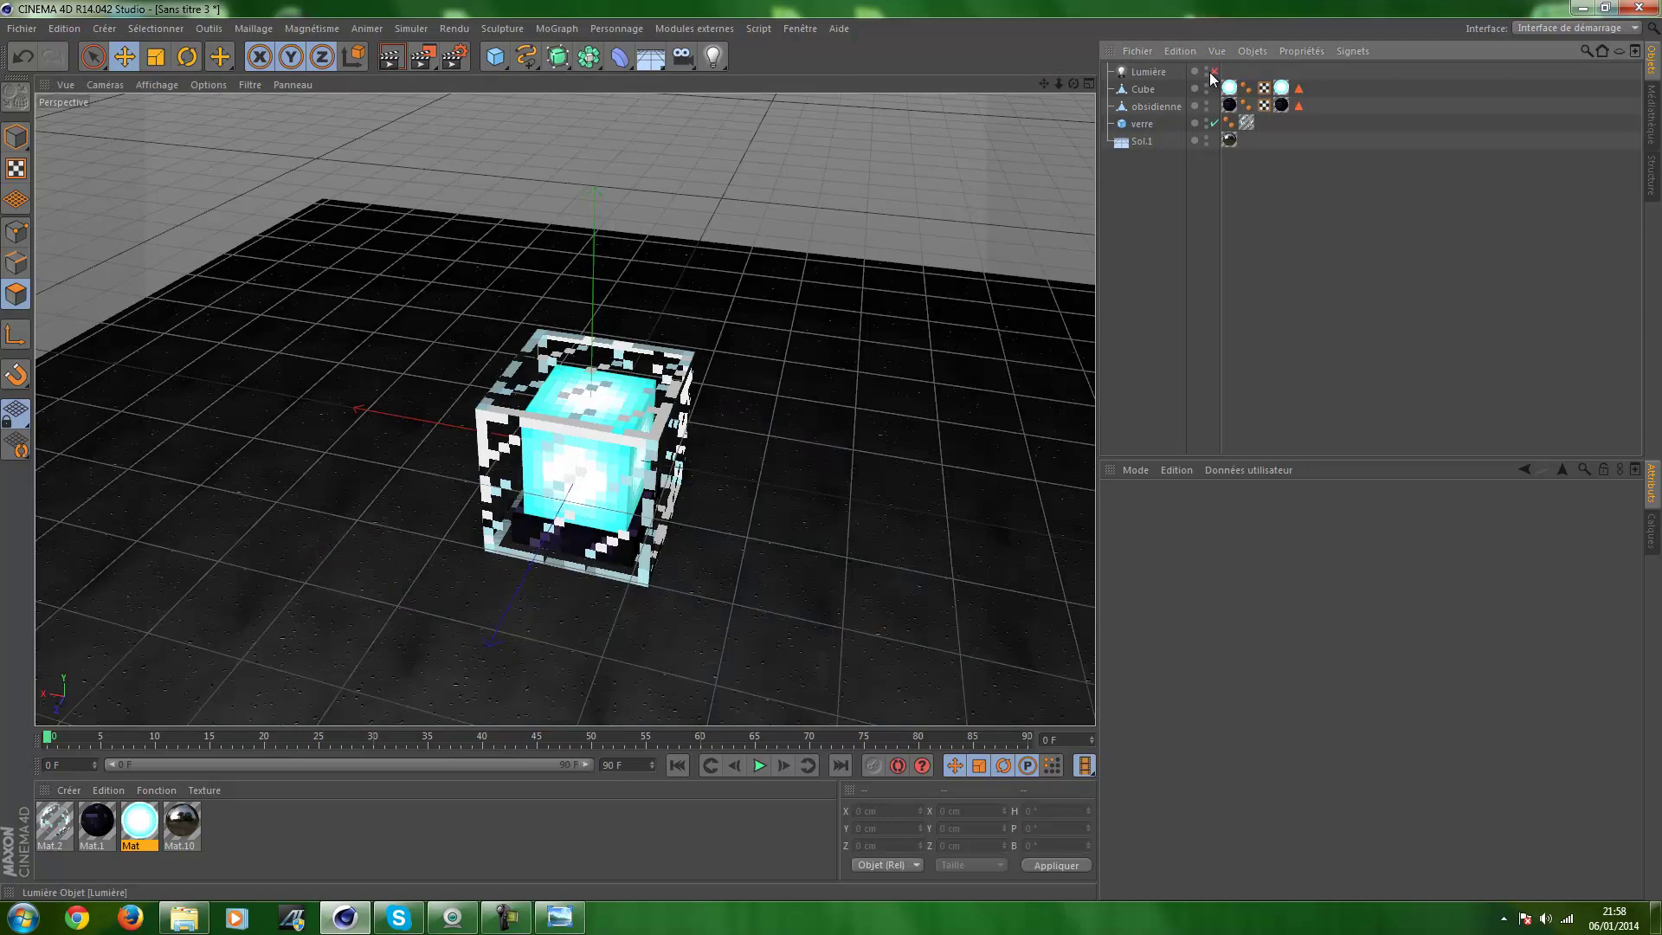
{"action": "left_click", "coordinate": [1207, 138]}
{"action": "mouse_move", "coordinate": [892, 274]}
{"action": "left_mouse_down", "text": "alt"}
{"action": "mouse_move", "coordinate": [1039, 191]}
{"action": "mouse_move", "coordinate": [554, 451]}
{"action": "left_mouse_up", "text": "alt"}
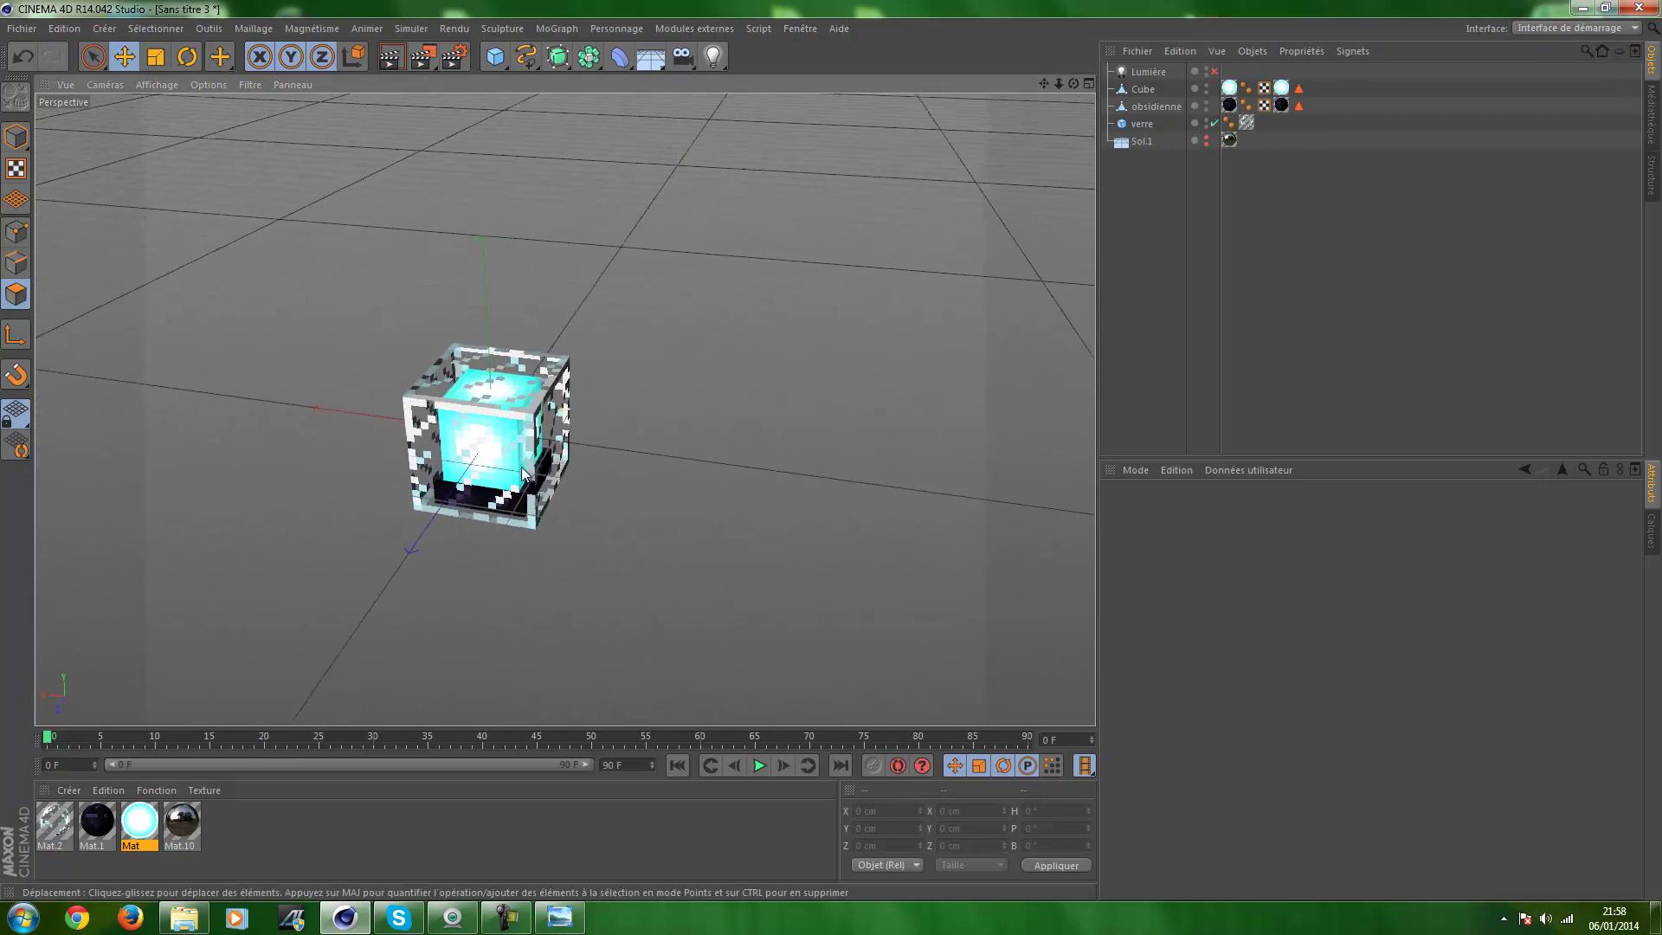
Add a camera to the scene and view through it
{"action": "left_click", "coordinate": [688, 54]}
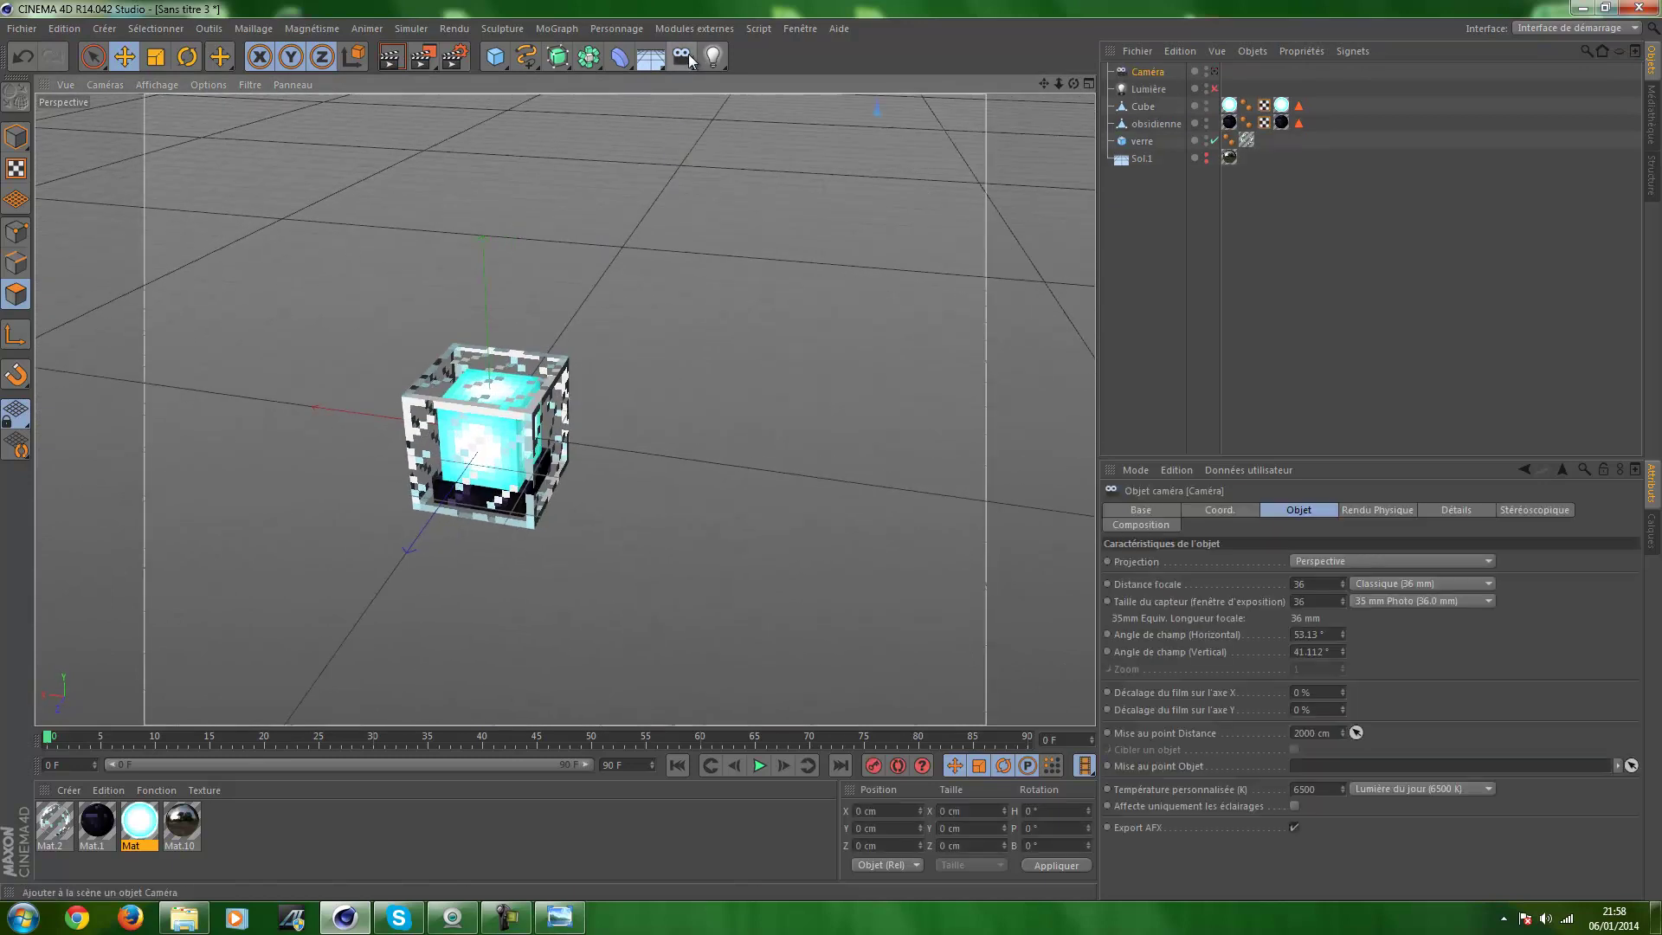
{"action": "left_click", "coordinate": [1215, 73]}
{"action": "mouse_move", "coordinate": [663, 348]}
{"action": "left_mouse_down", "text": "alt"}
{"action": "mouse_move", "coordinate": [756, 320]}
{"action": "mouse_move", "coordinate": [672, 330]}
{"action": "mouse_move", "coordinate": [494, 417]}
{"action": "left_mouse_up", "text": "alt"}
{"action": "scroll", "coordinate": [573, 414], "scroll_direction": "up", "scroll_amount": 2}
{"action": "scroll", "coordinate": [532, 412], "scroll_direction": "up", "scroll_amount": 2}
{"action": "left_click", "coordinate": [560, 918]}
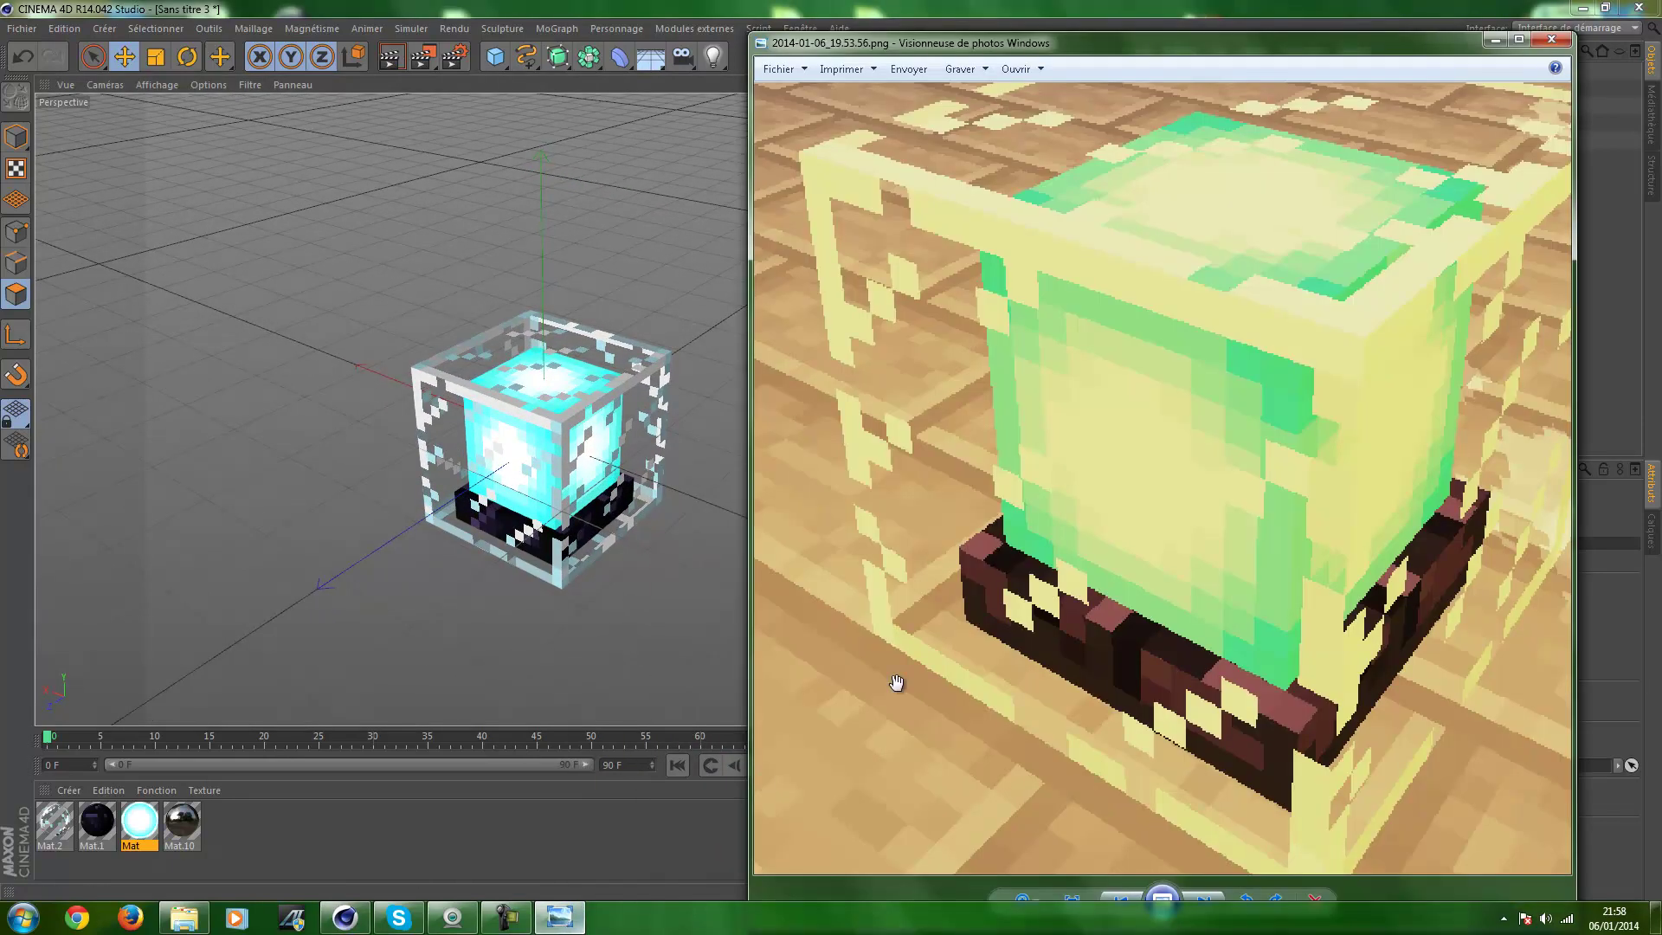
{"action": "left_click_drag", "start_coordinate": [1185, 495], "coordinate": [1164, 503]}
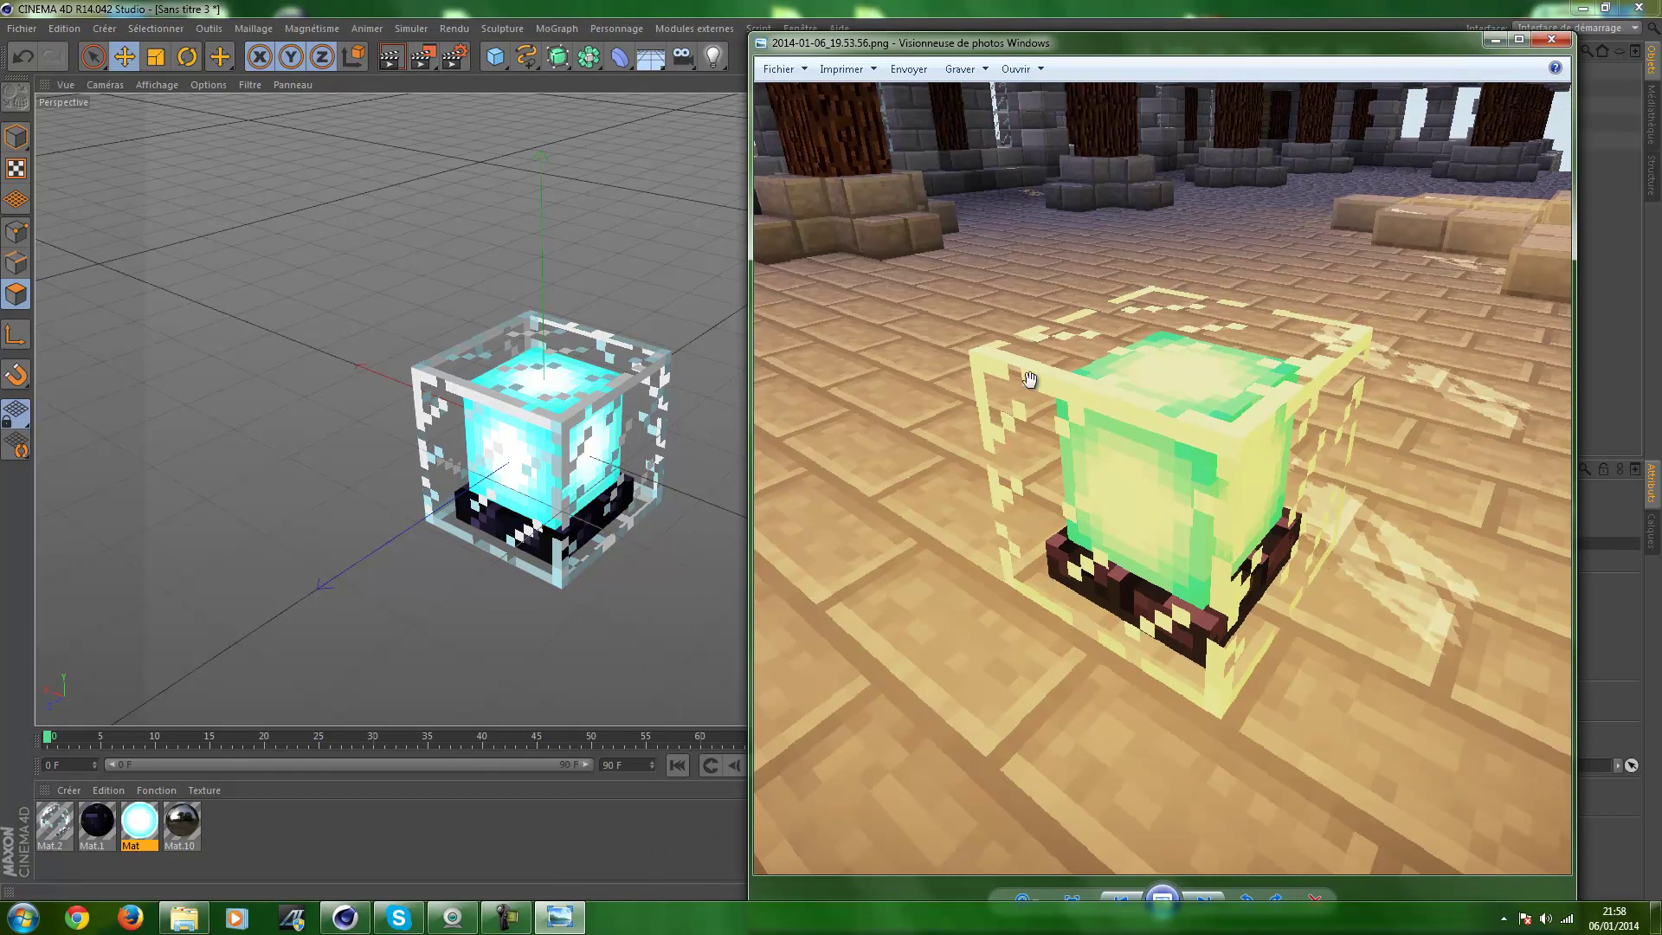
{"action": "left_click", "coordinate": [1497, 41]}
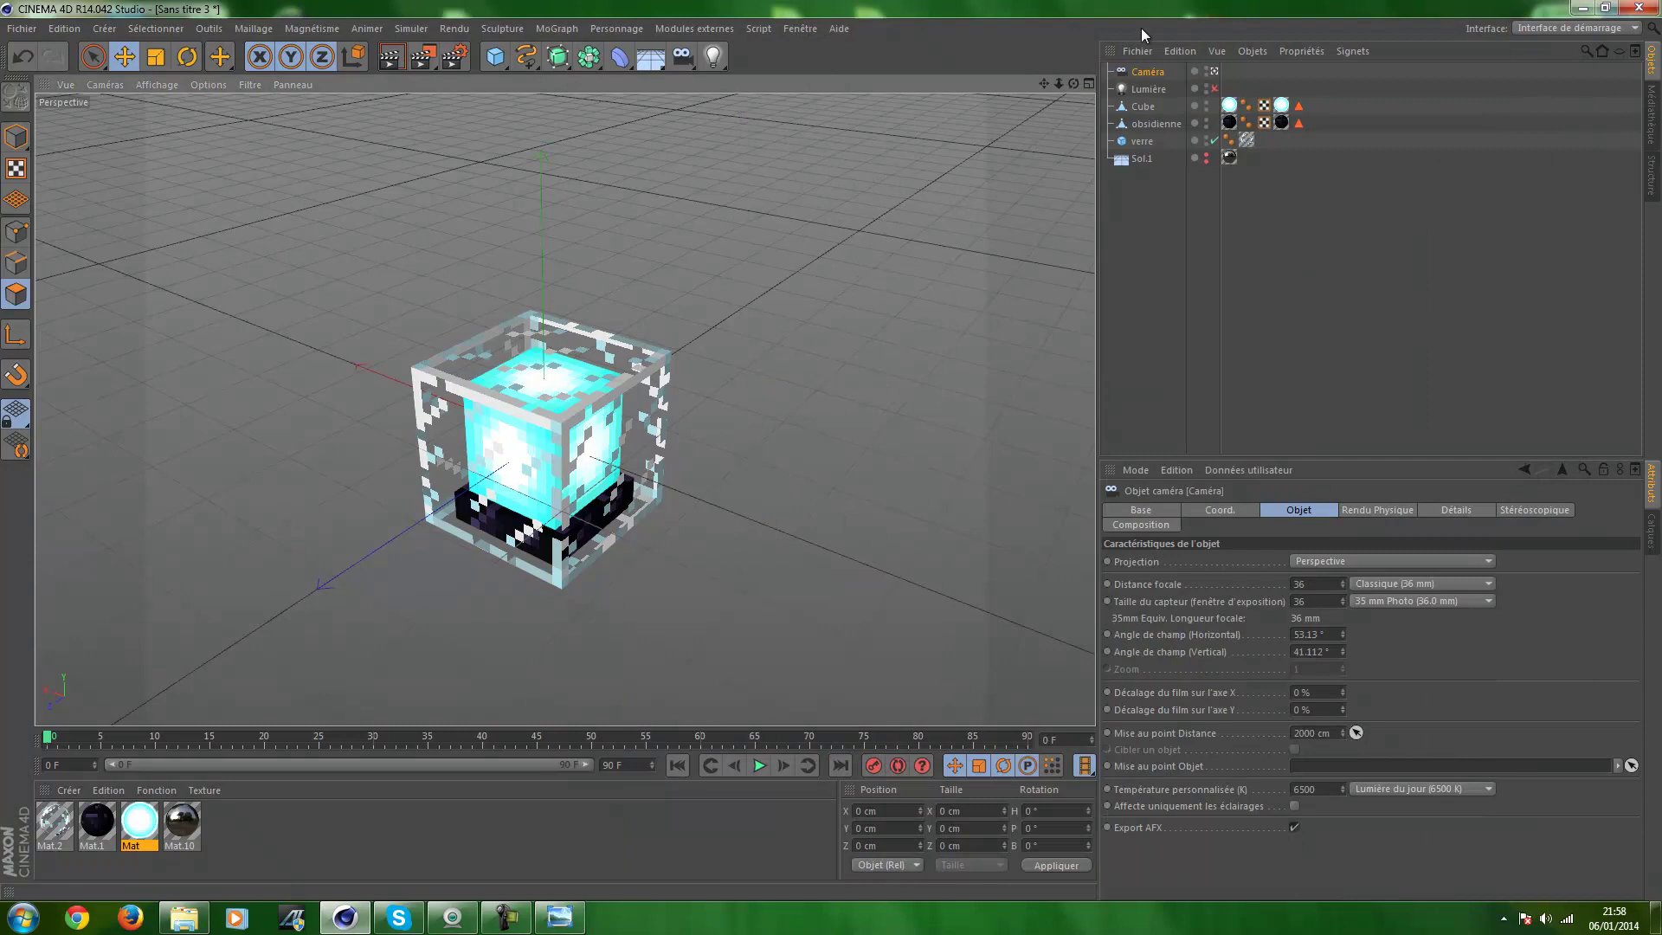
Select verre's top face and split it into its own object with Scission
{"action": "left_click", "coordinate": [1216, 72]}
{"action": "mouse_move", "coordinate": [660, 348]}
{"action": "left_mouse_down", "text": "alt"}
{"action": "mouse_move", "coordinate": [1069, 199]}
{"action": "mouse_move", "coordinate": [991, 308]}
{"action": "mouse_move", "coordinate": [760, 206]}
{"action": "left_mouse_up", "text": "alt"}
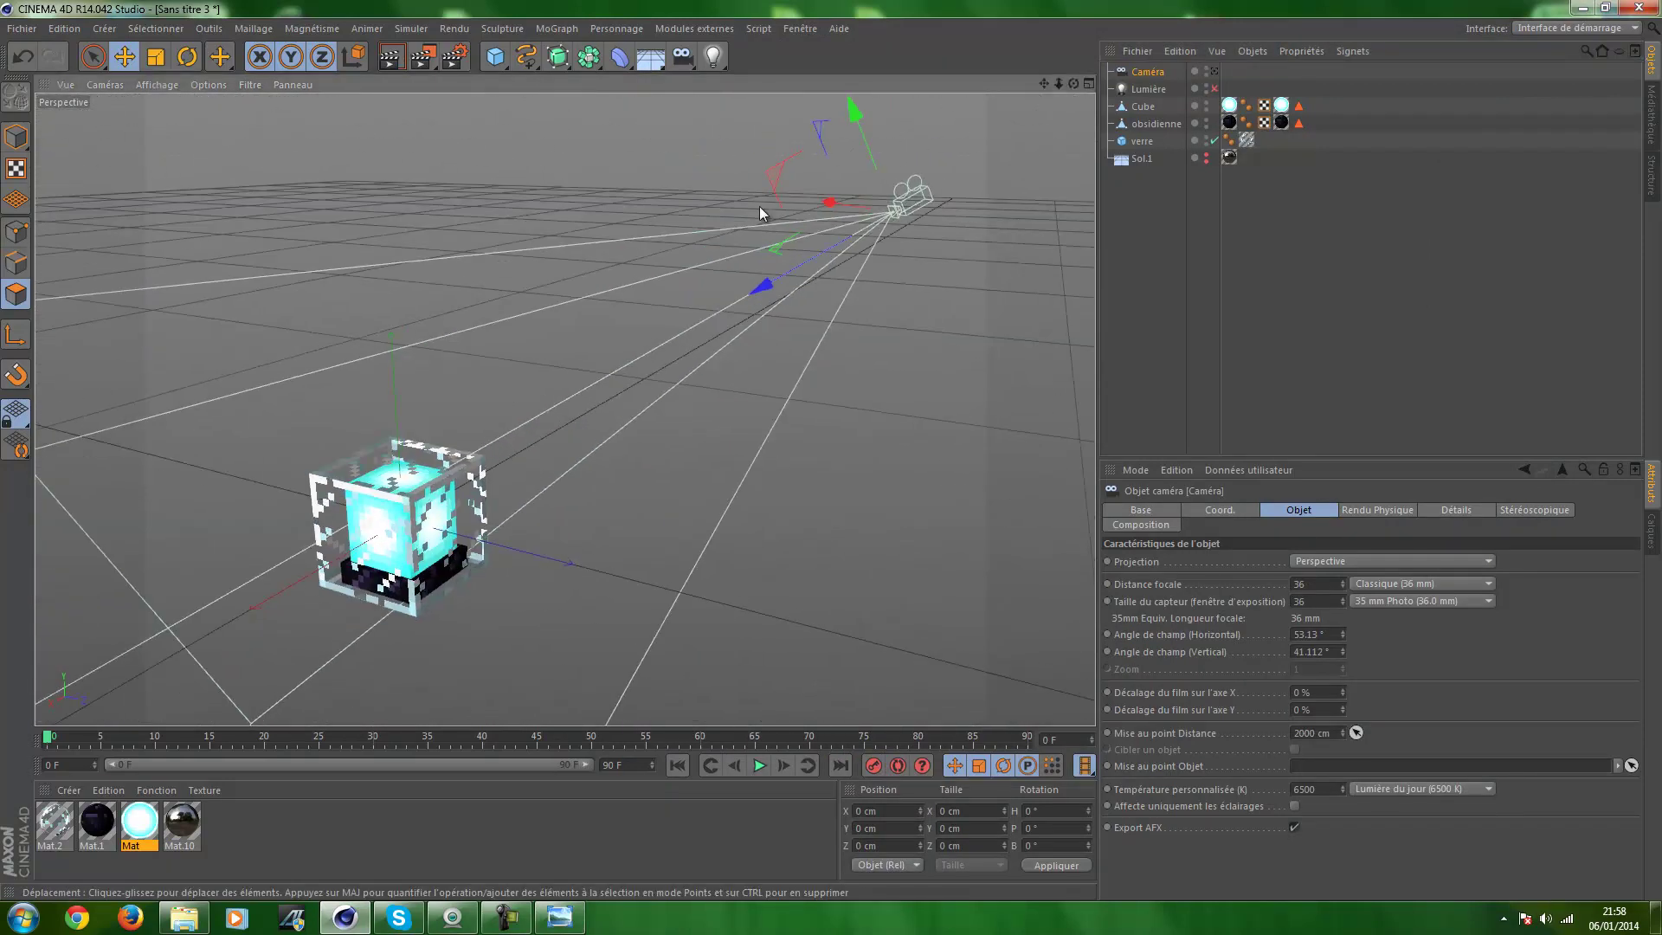
{"action": "mouse_move", "coordinate": [838, 294]}
{"action": "left_mouse_down", "text": "alt"}
{"action": "mouse_move", "coordinate": [829, 319]}
{"action": "mouse_move", "coordinate": [722, 382]}
{"action": "mouse_move", "coordinate": [856, 345]}
{"action": "mouse_move", "coordinate": [803, 367]}
{"action": "mouse_move", "coordinate": [956, 293]}
{"action": "left_mouse_up", "text": "alt"}
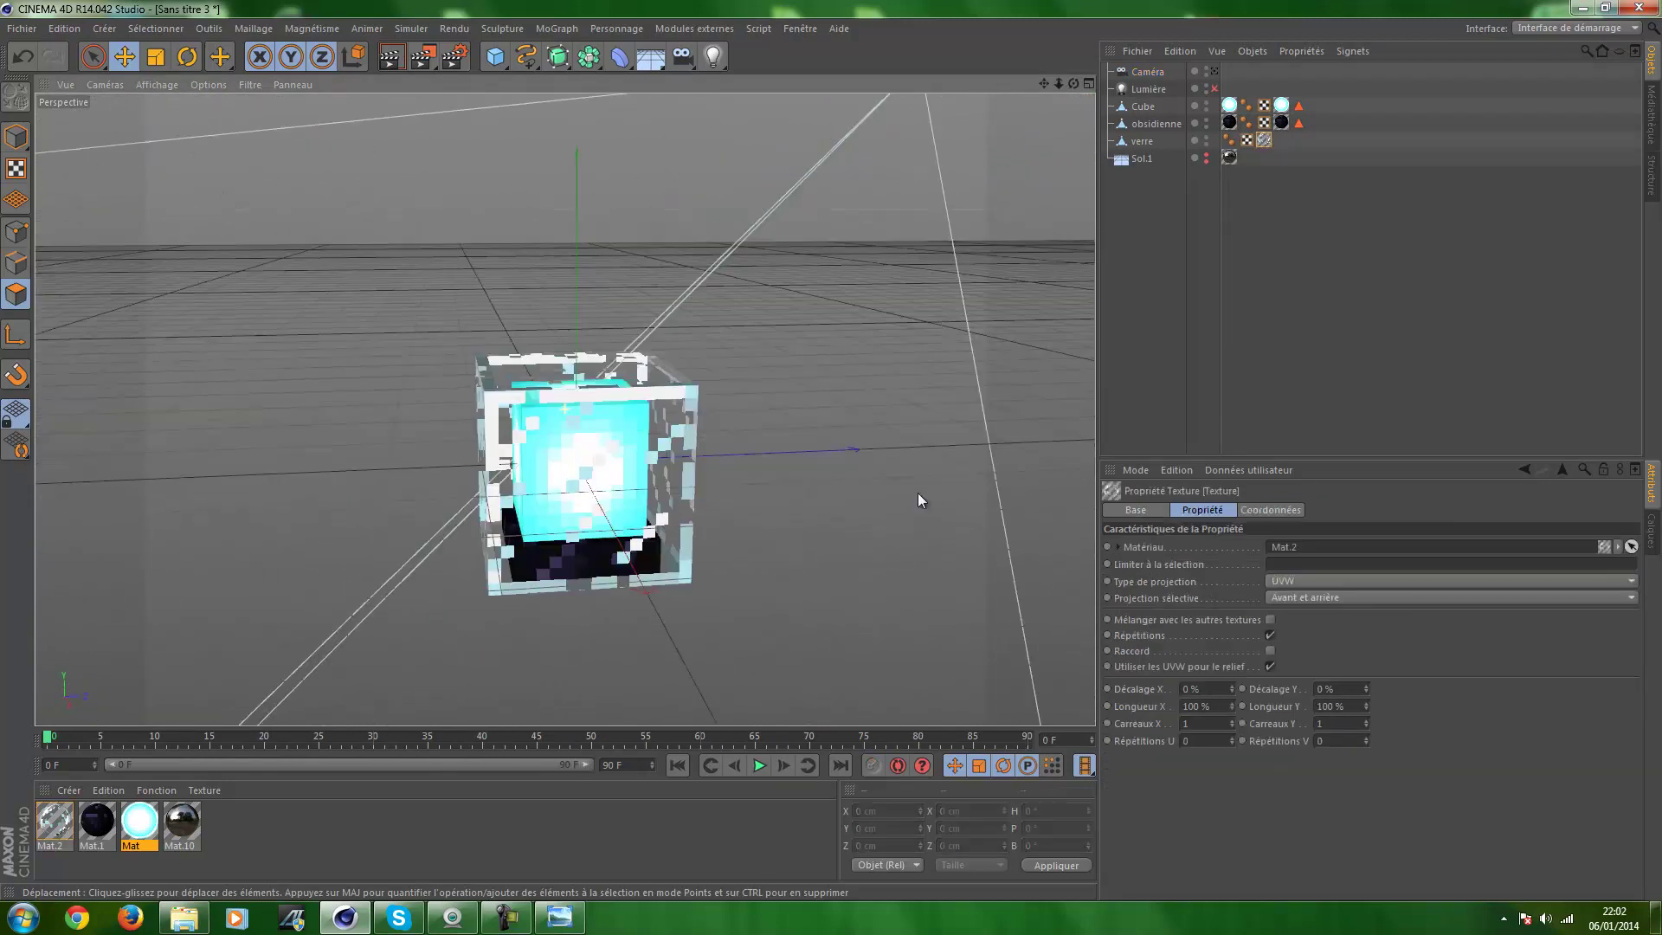
{"action": "mouse_move", "coordinate": [920, 502]}
{"action": "left_mouse_down", "text": "alt"}
{"action": "mouse_move", "coordinate": [961, 575]}
{"action": "mouse_move", "coordinate": [537, 362]}
{"action": "mouse_move", "coordinate": [596, 322]}
{"action": "left_mouse_up", "text": "alt"}
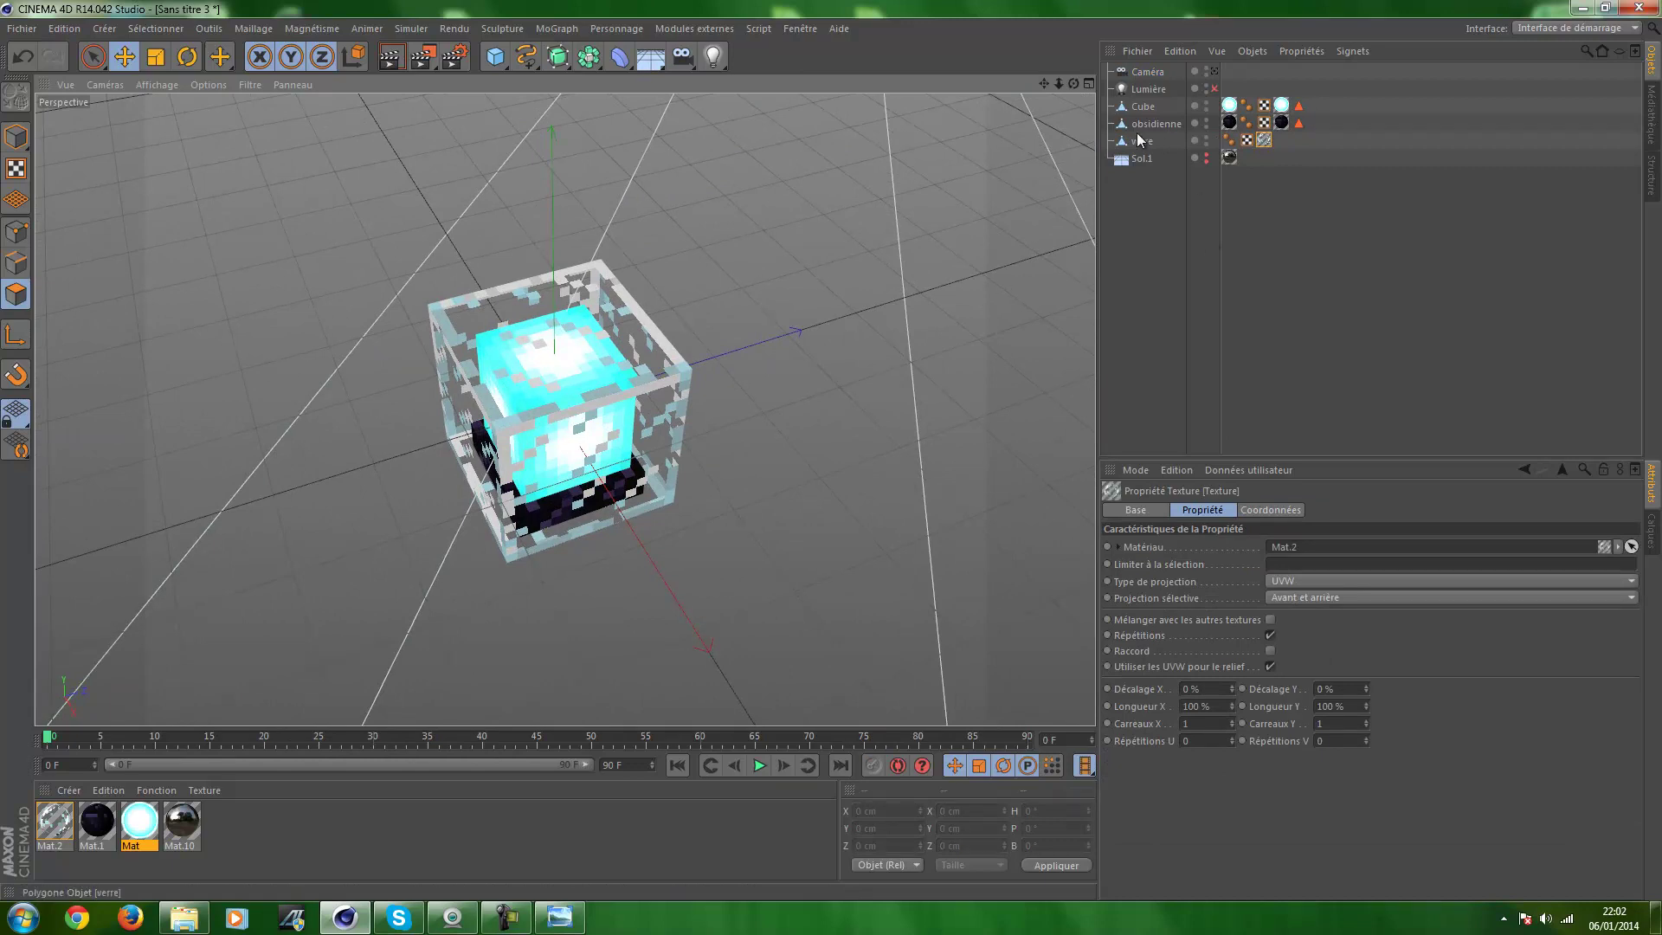
{"action": "left_click", "coordinate": [1139, 139]}
{"action": "left_click_drag", "start_coordinate": [625, 341], "coordinate": [608, 332]}
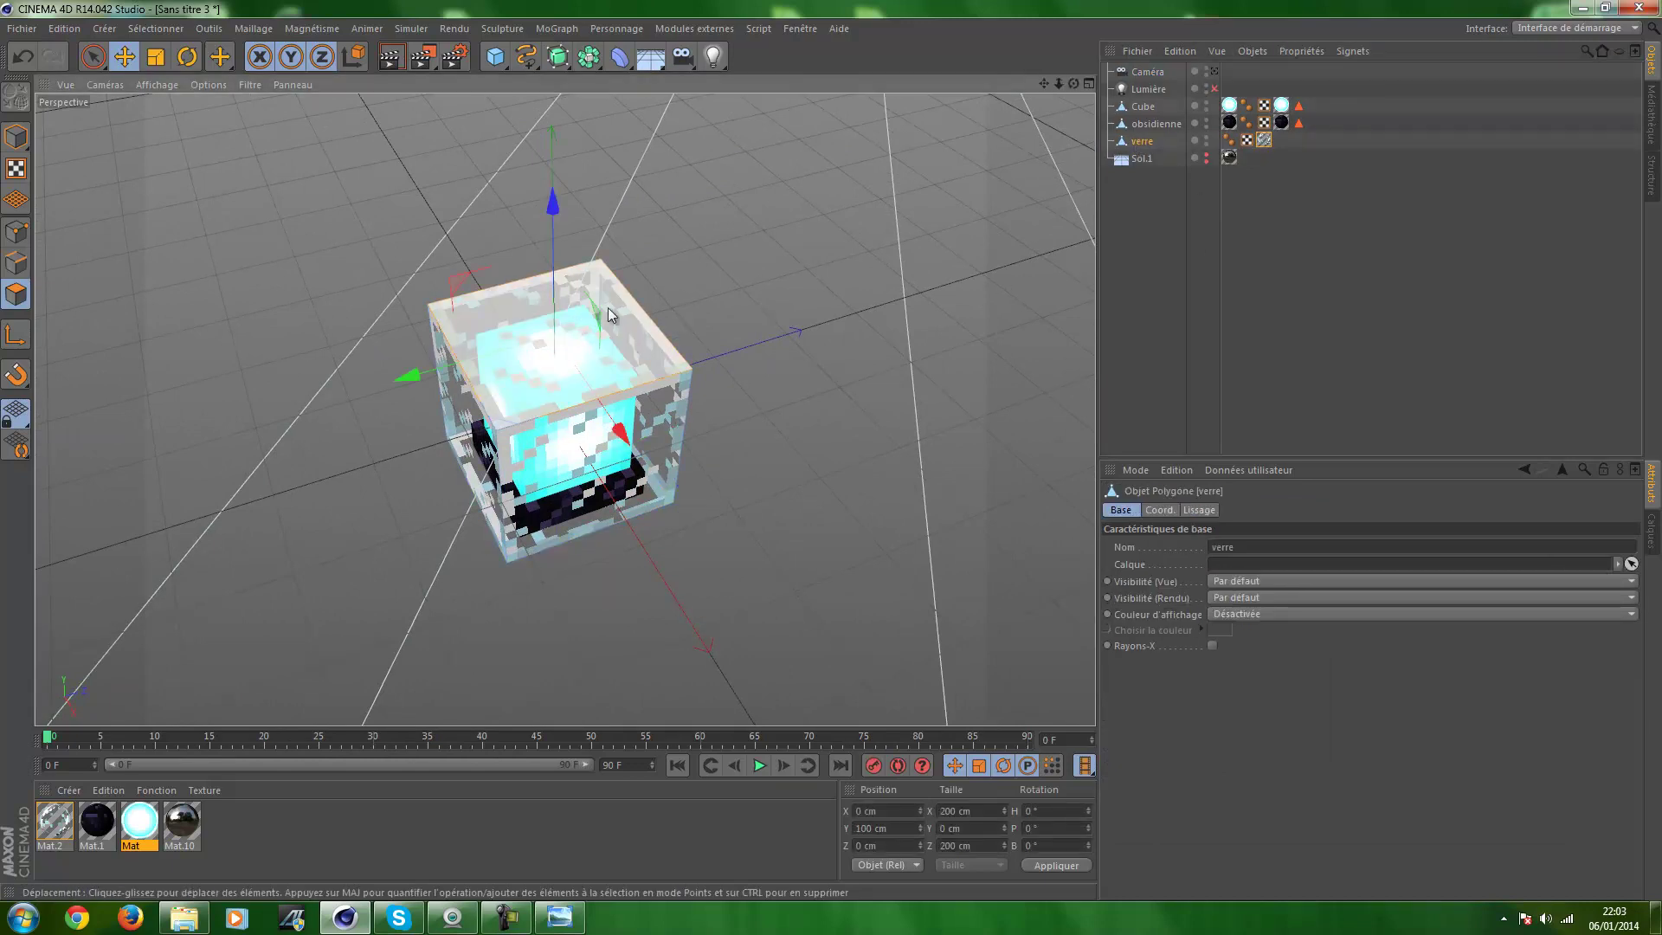
{"action": "right_click", "coordinate": [620, 303]}
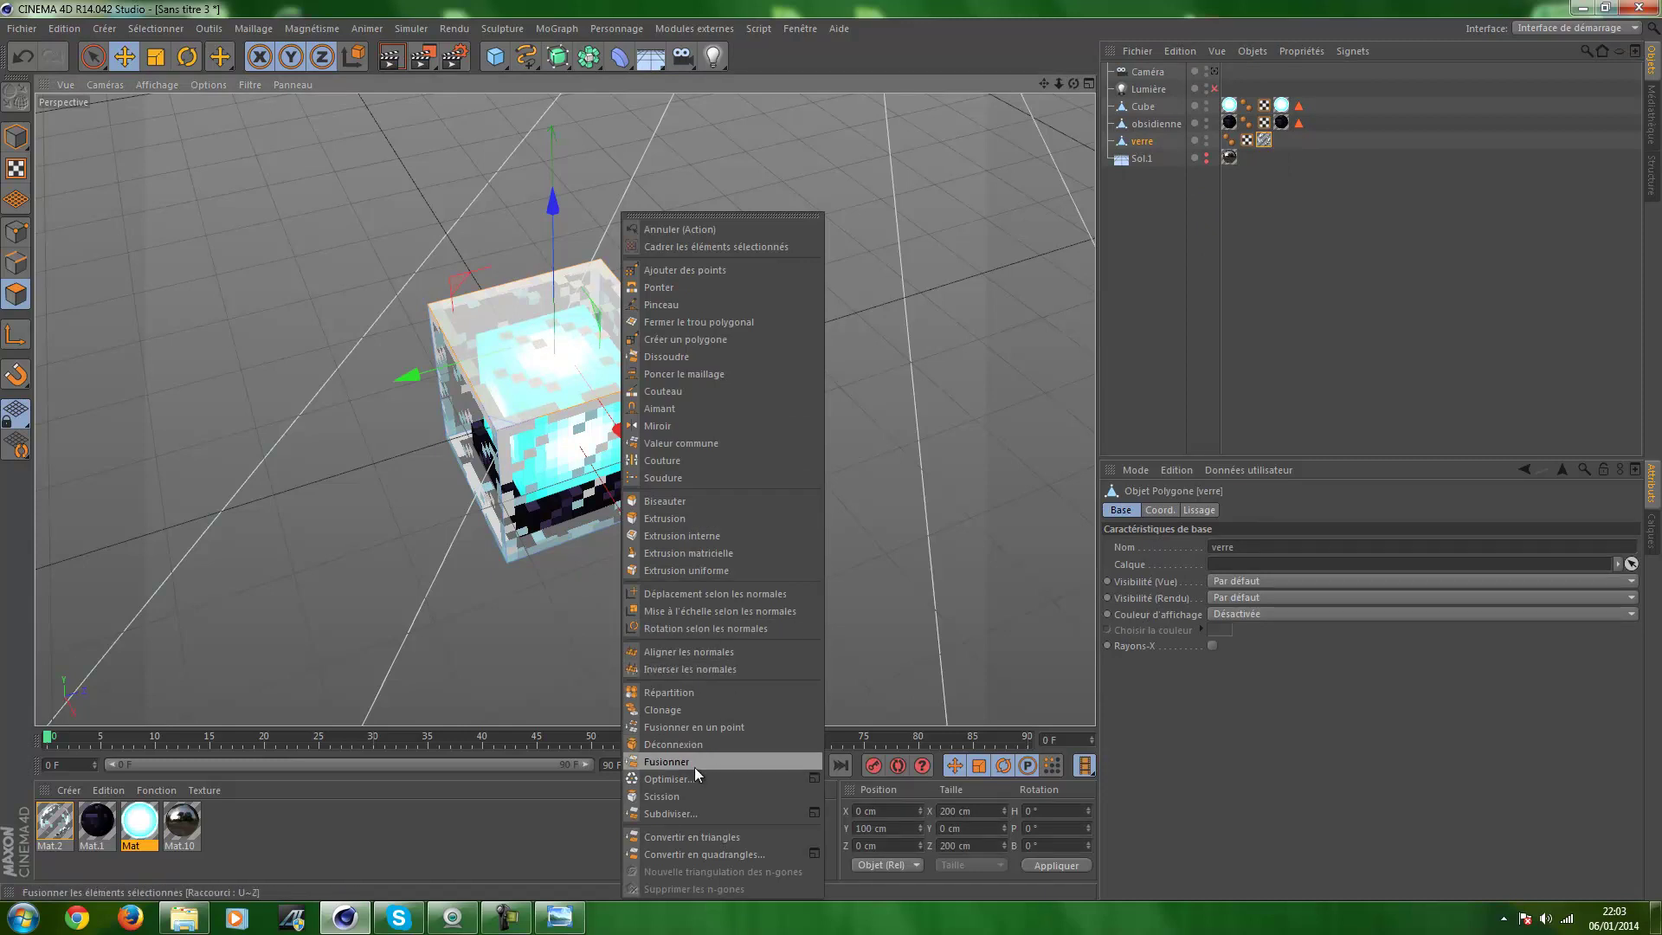
{"action": "left_click", "coordinate": [687, 795]}
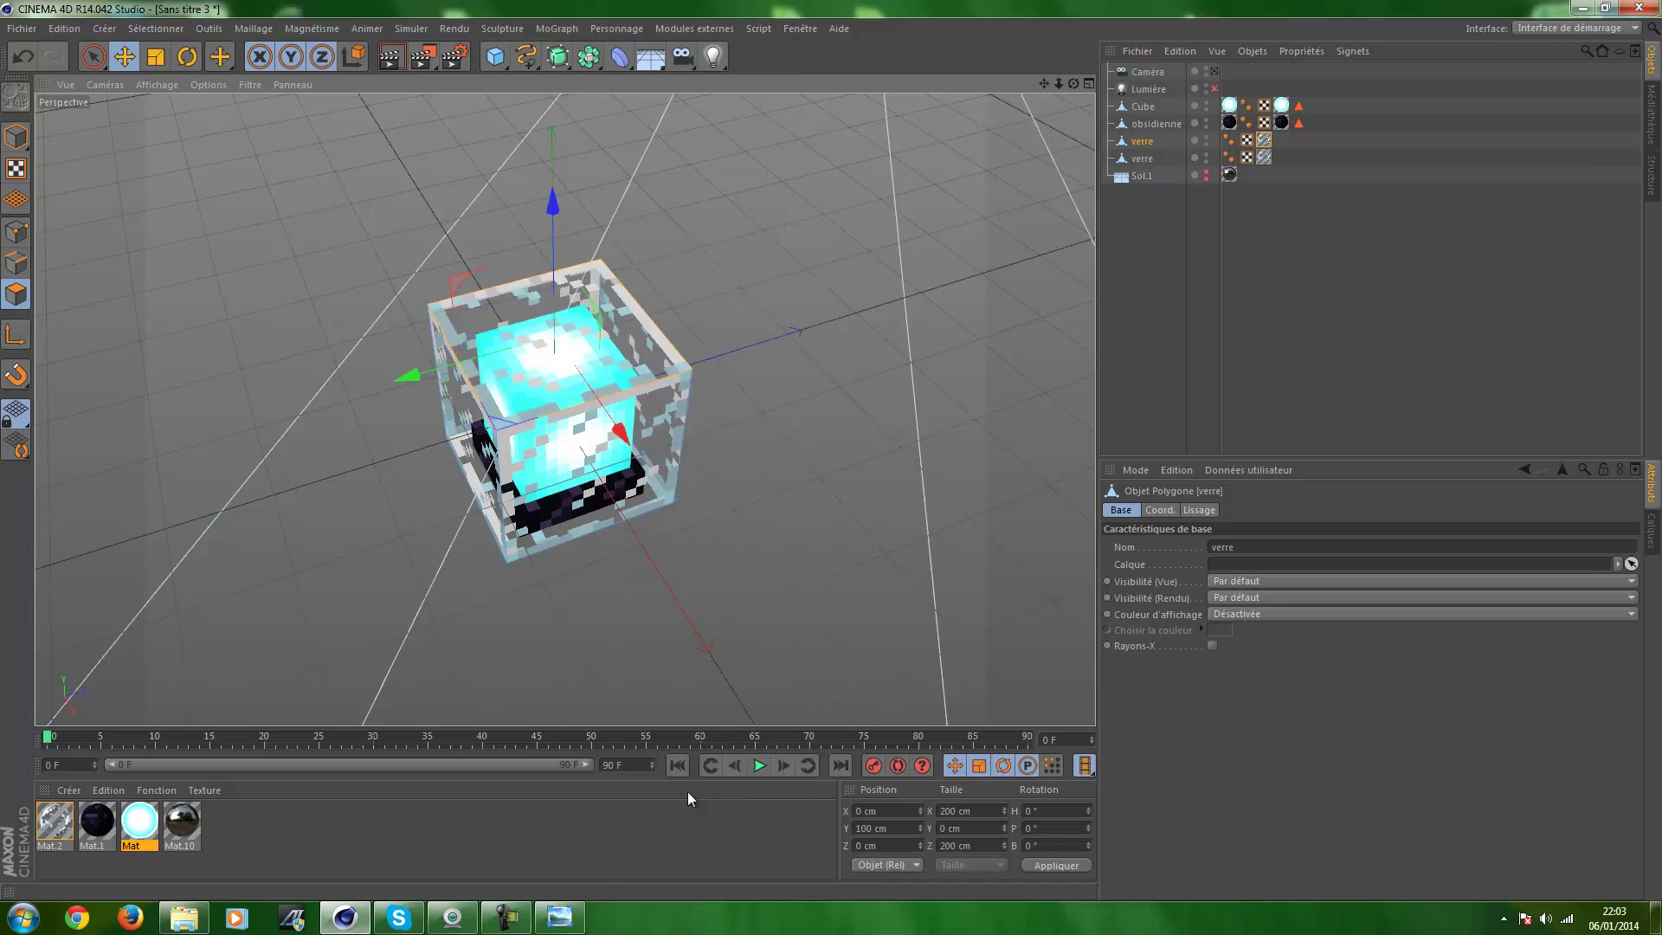
Hide verre in the viewport and rename the split-off top object haut
{"action": "left_click", "coordinate": [1191, 140]}
{"action": "left_click", "coordinate": [1206, 138]}
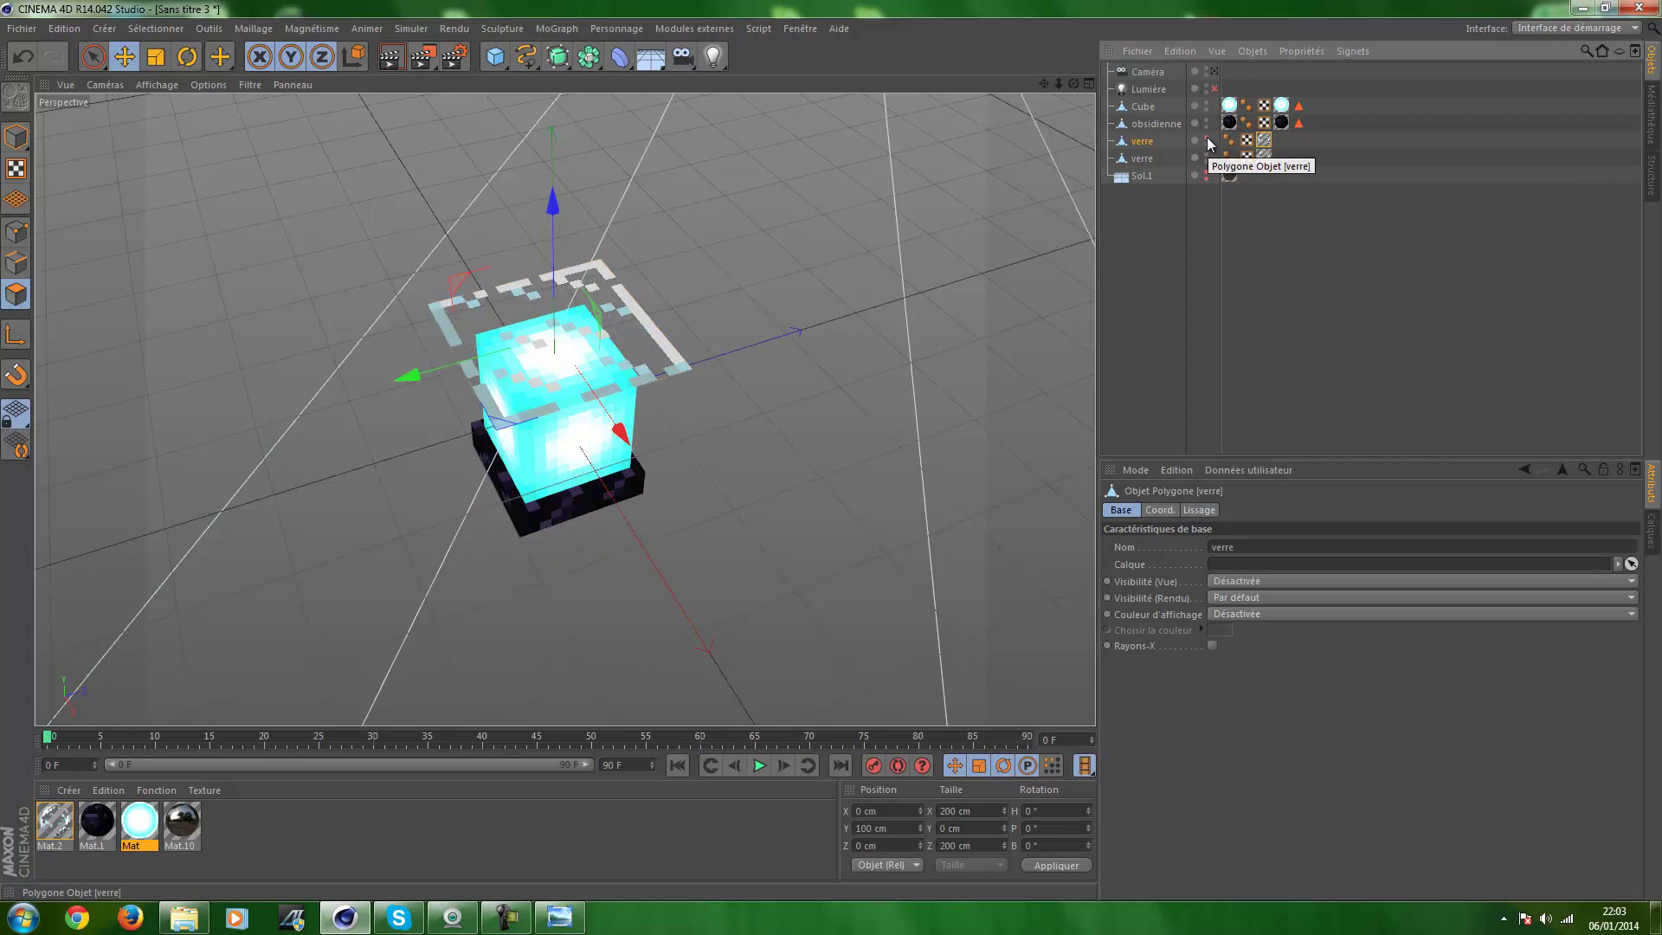
{"action": "left_click", "coordinate": [1207, 141]}
{"action": "left_click", "coordinate": [1143, 161]}
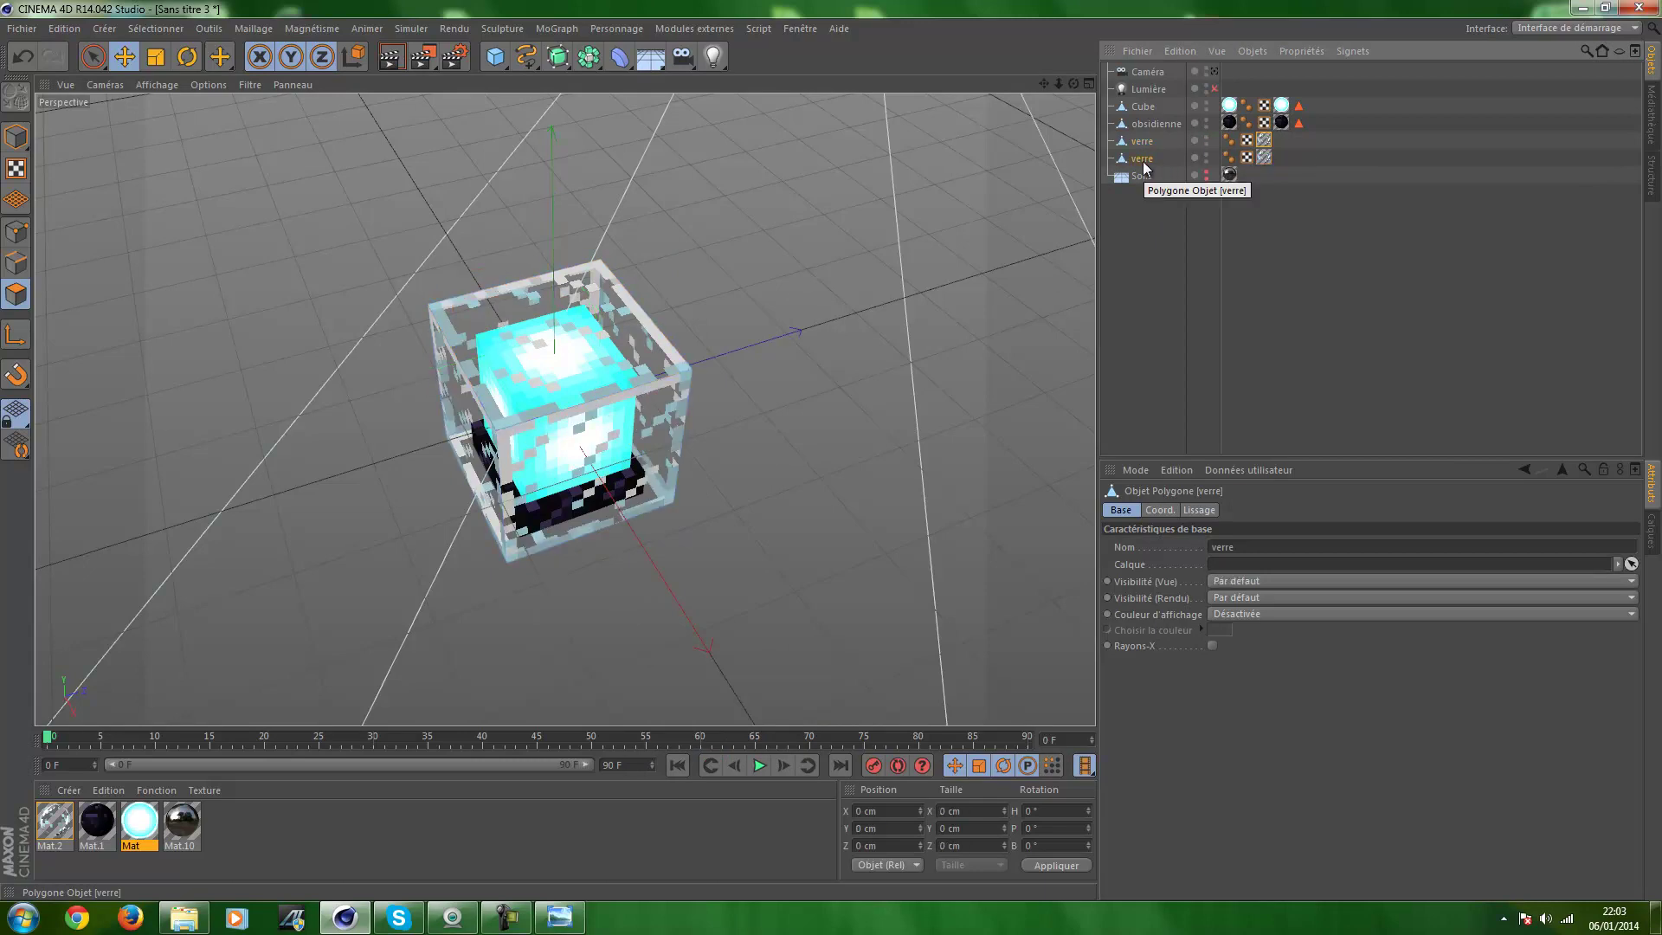
{"action": "double_click", "coordinate": [1143, 160]}
{"action": "type", "text": "hayt"}
{"action": "key", "text": "Return"}
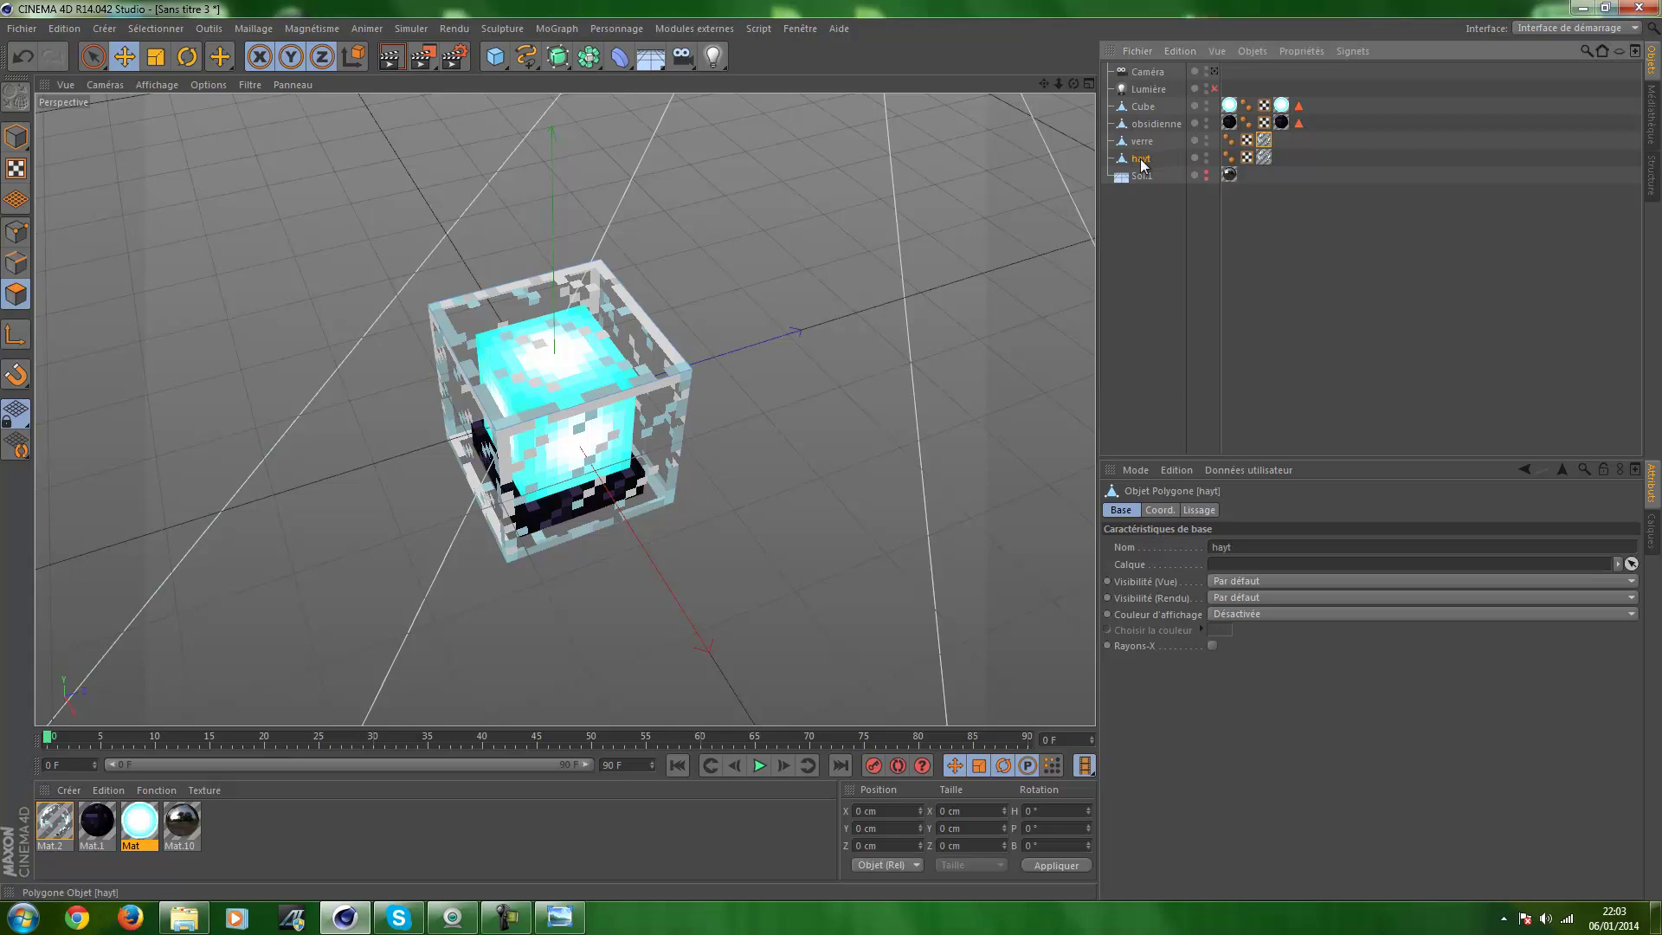
{"action": "double_click", "coordinate": [1143, 158]}
{"action": "type", "text": "haut"}
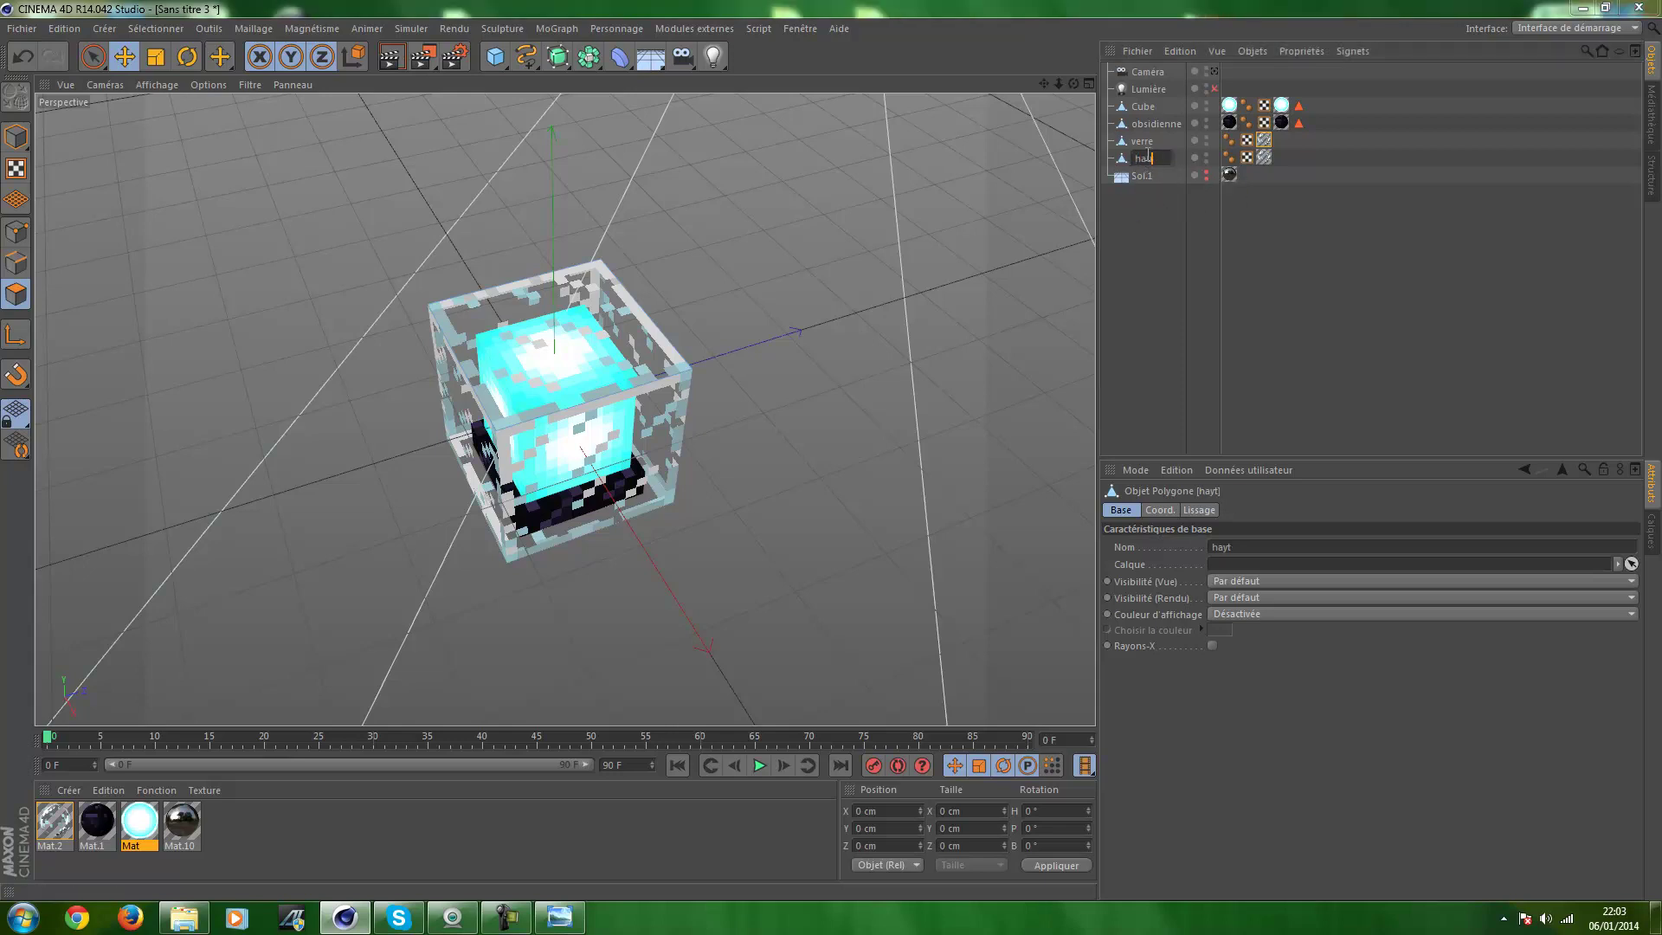
{"action": "key", "text": "Return"}
Set haut's visibility dots to keep it out of renders and clear verre's face selection
{"action": "left_click", "coordinate": [1207, 157]}
{"action": "left_click", "coordinate": [1209, 165]}
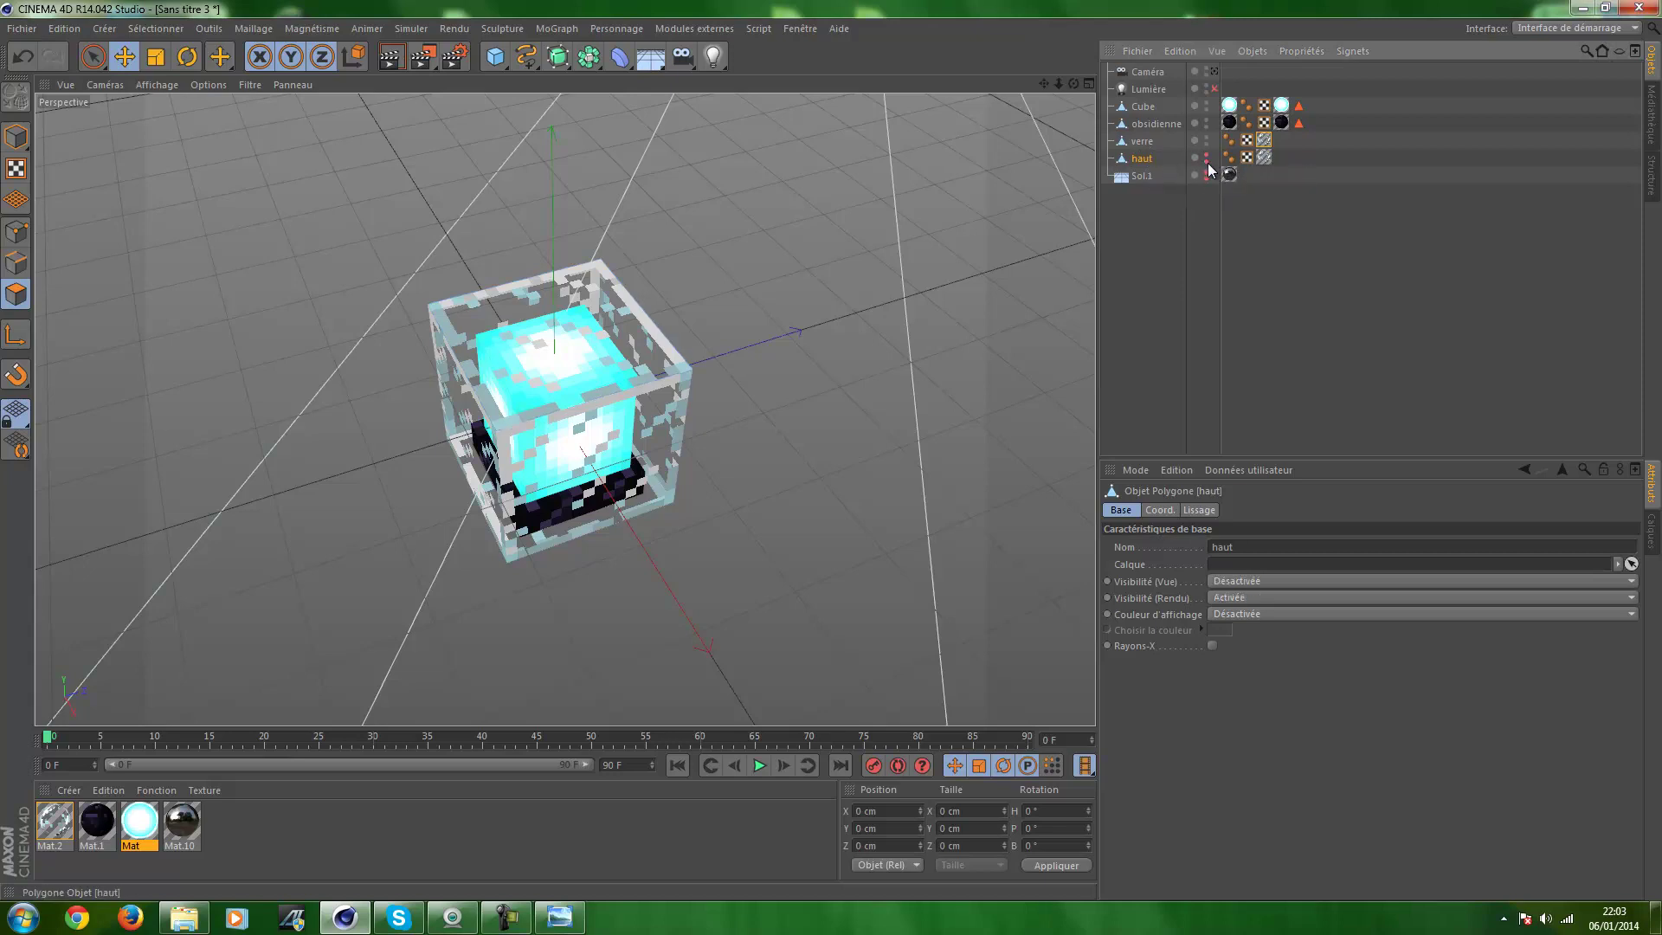
{"action": "left_click", "coordinate": [1206, 171]}
{"action": "left_click", "coordinate": [1206, 178]}
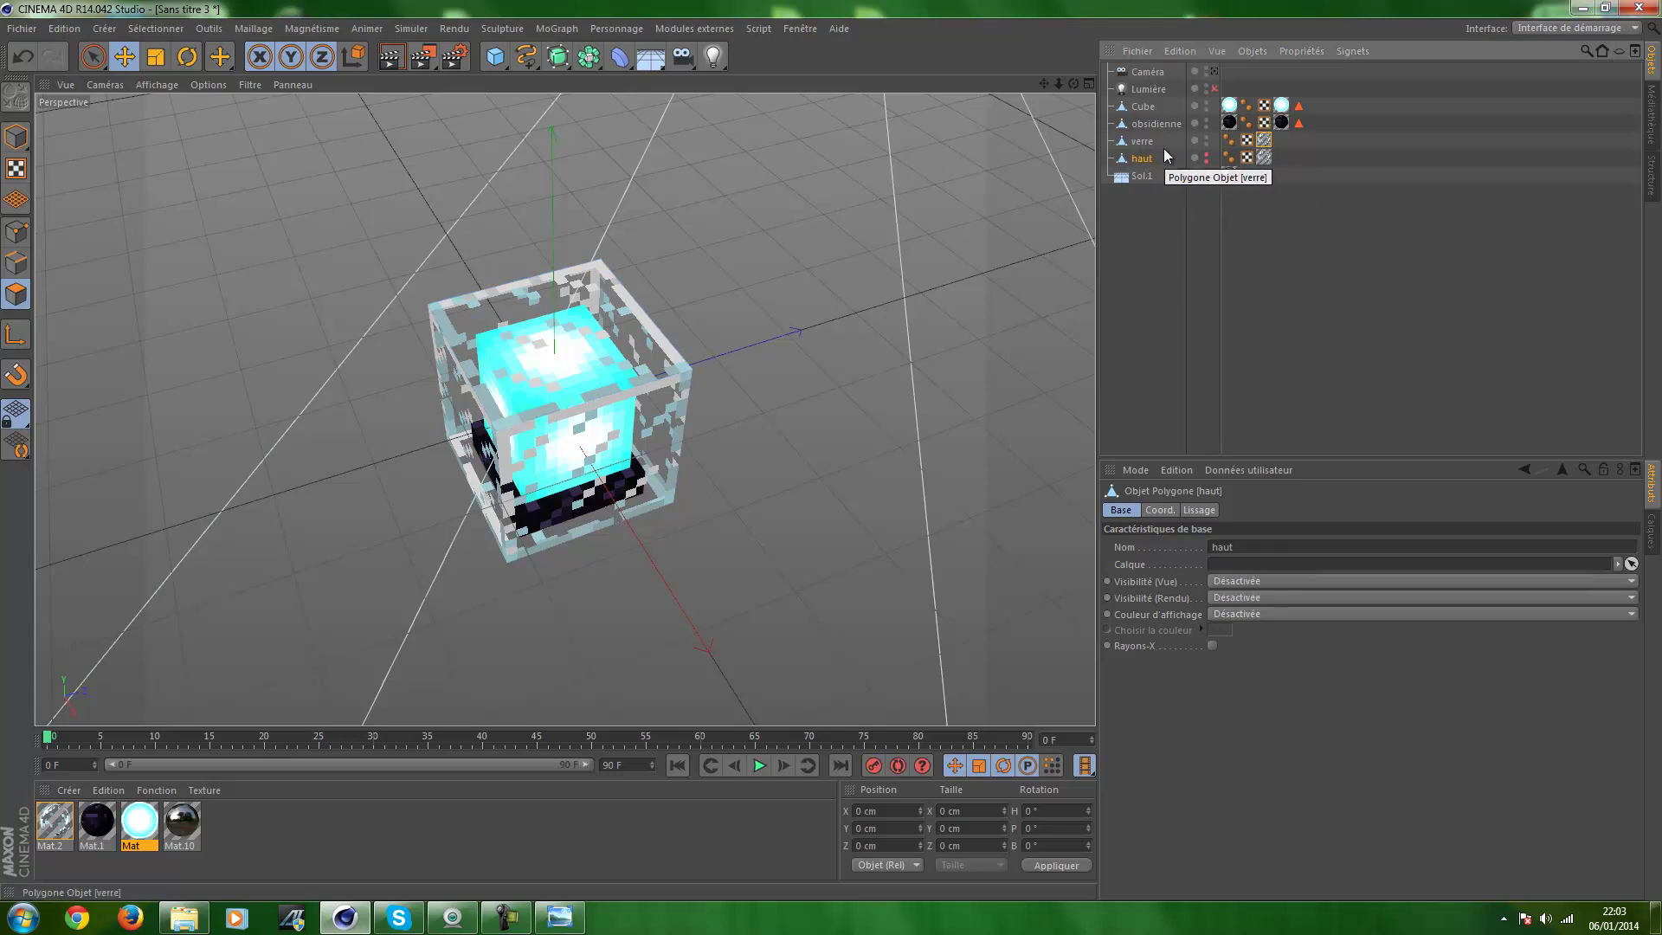
{"action": "mouse_move", "coordinate": [861, 386]}
{"action": "left_mouse_down", "text": "alt"}
{"action": "mouse_move", "coordinate": [747, 278]}
{"action": "mouse_move", "coordinate": [753, 179]}
{"action": "mouse_move", "coordinate": [877, 362]}
{"action": "mouse_move", "coordinate": [971, 339]}
{"action": "left_mouse_up", "text": "alt"}
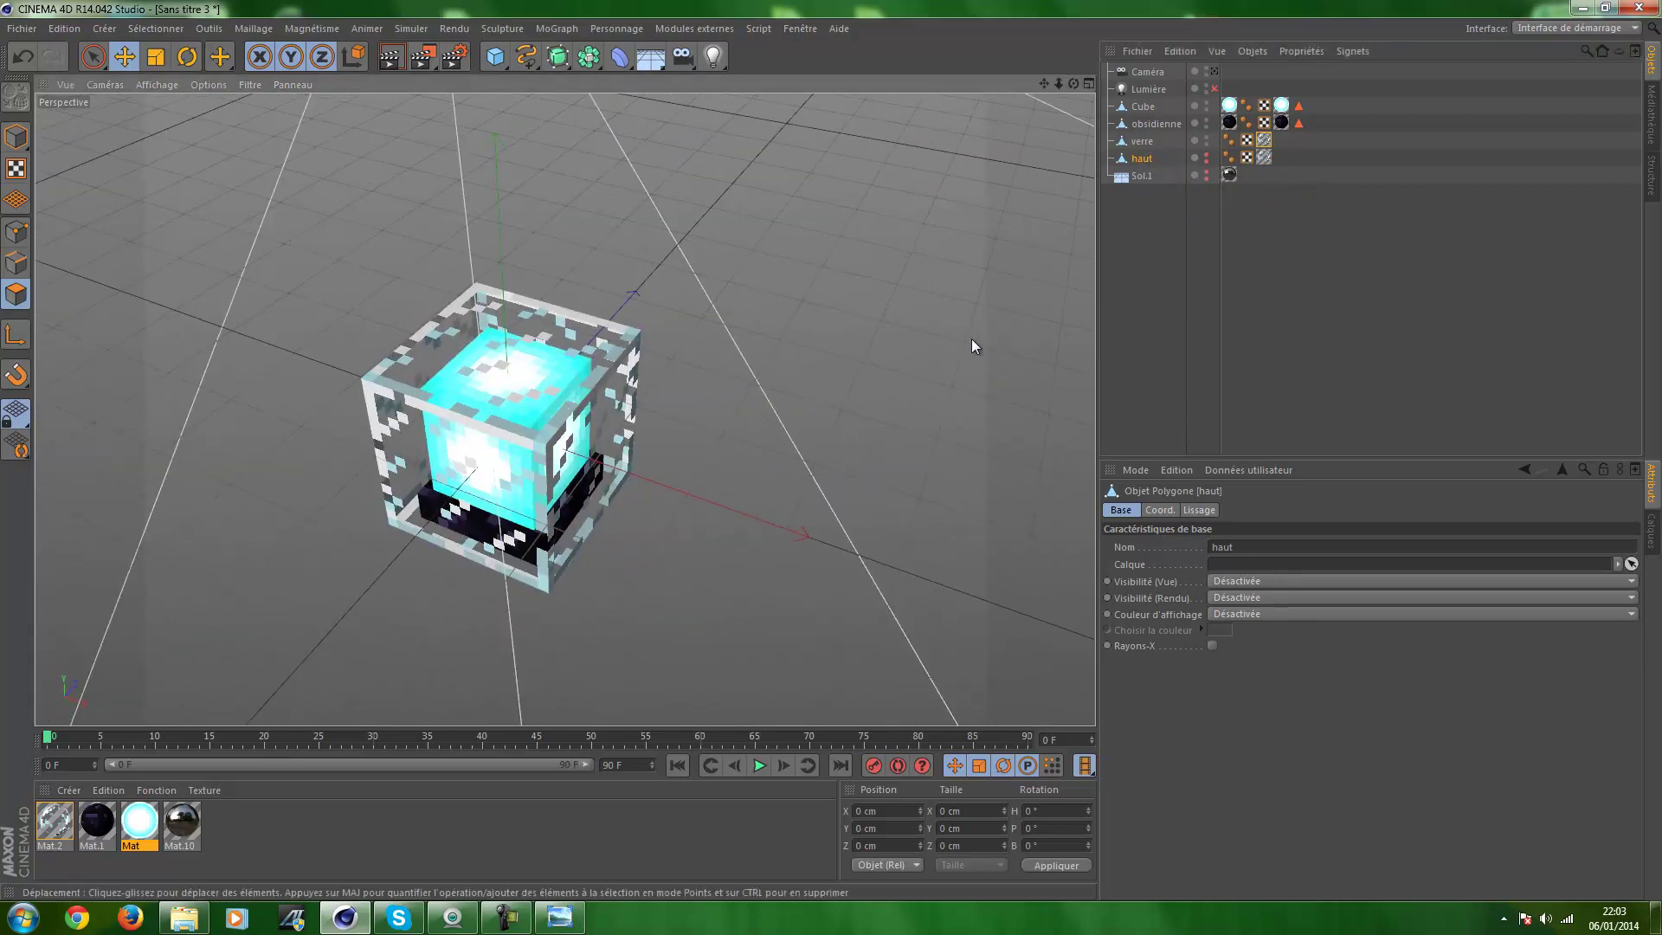
{"action": "left_click", "coordinate": [1143, 141]}
{"action": "left_click", "coordinate": [548, 293]}
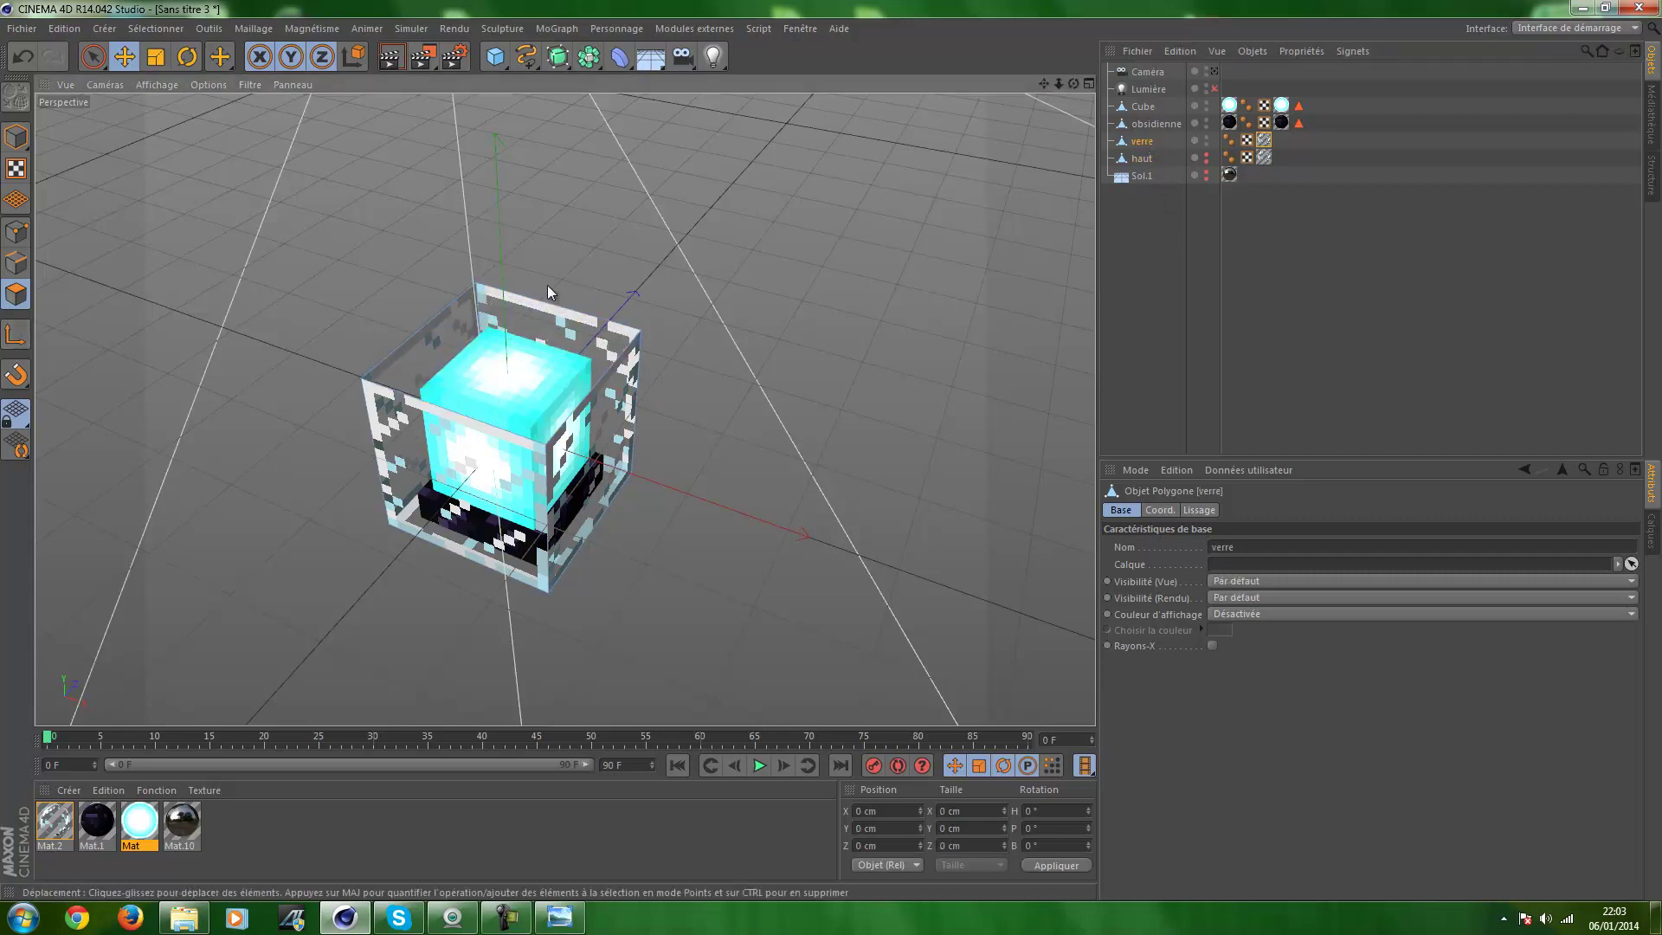
{"action": "left_click", "coordinate": [1207, 154]}
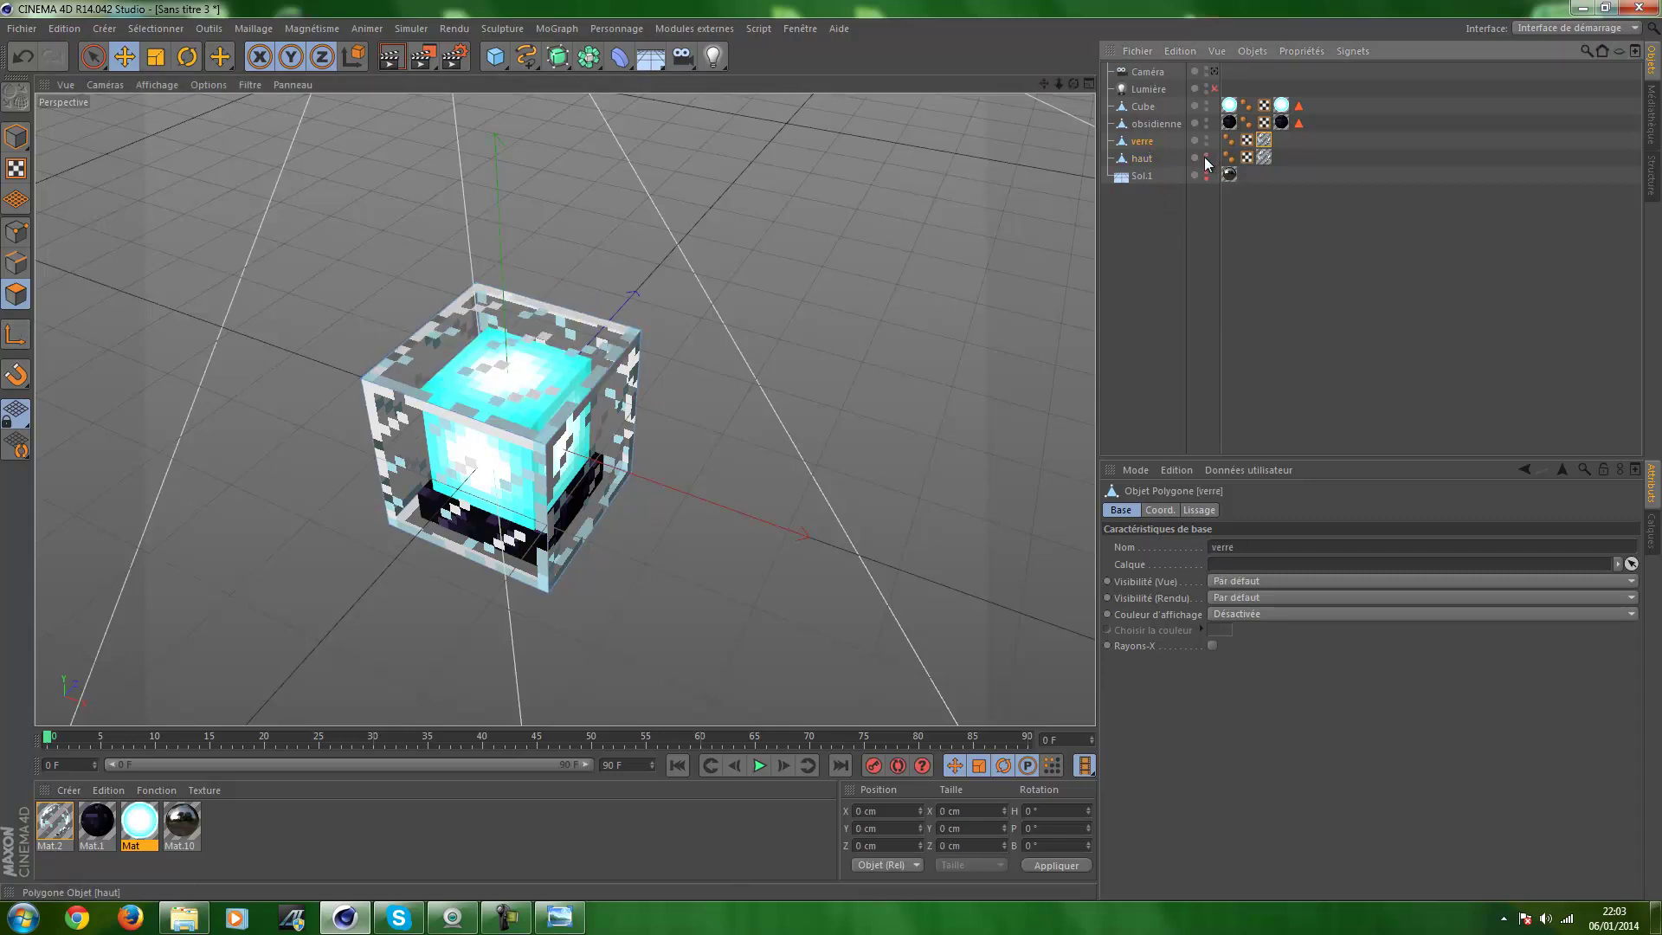
{"action": "left_click", "coordinate": [1207, 174]}
{"action": "left_click_drag", "start_coordinate": [786, 443], "coordinate": [745, 376], "text": "alt"}
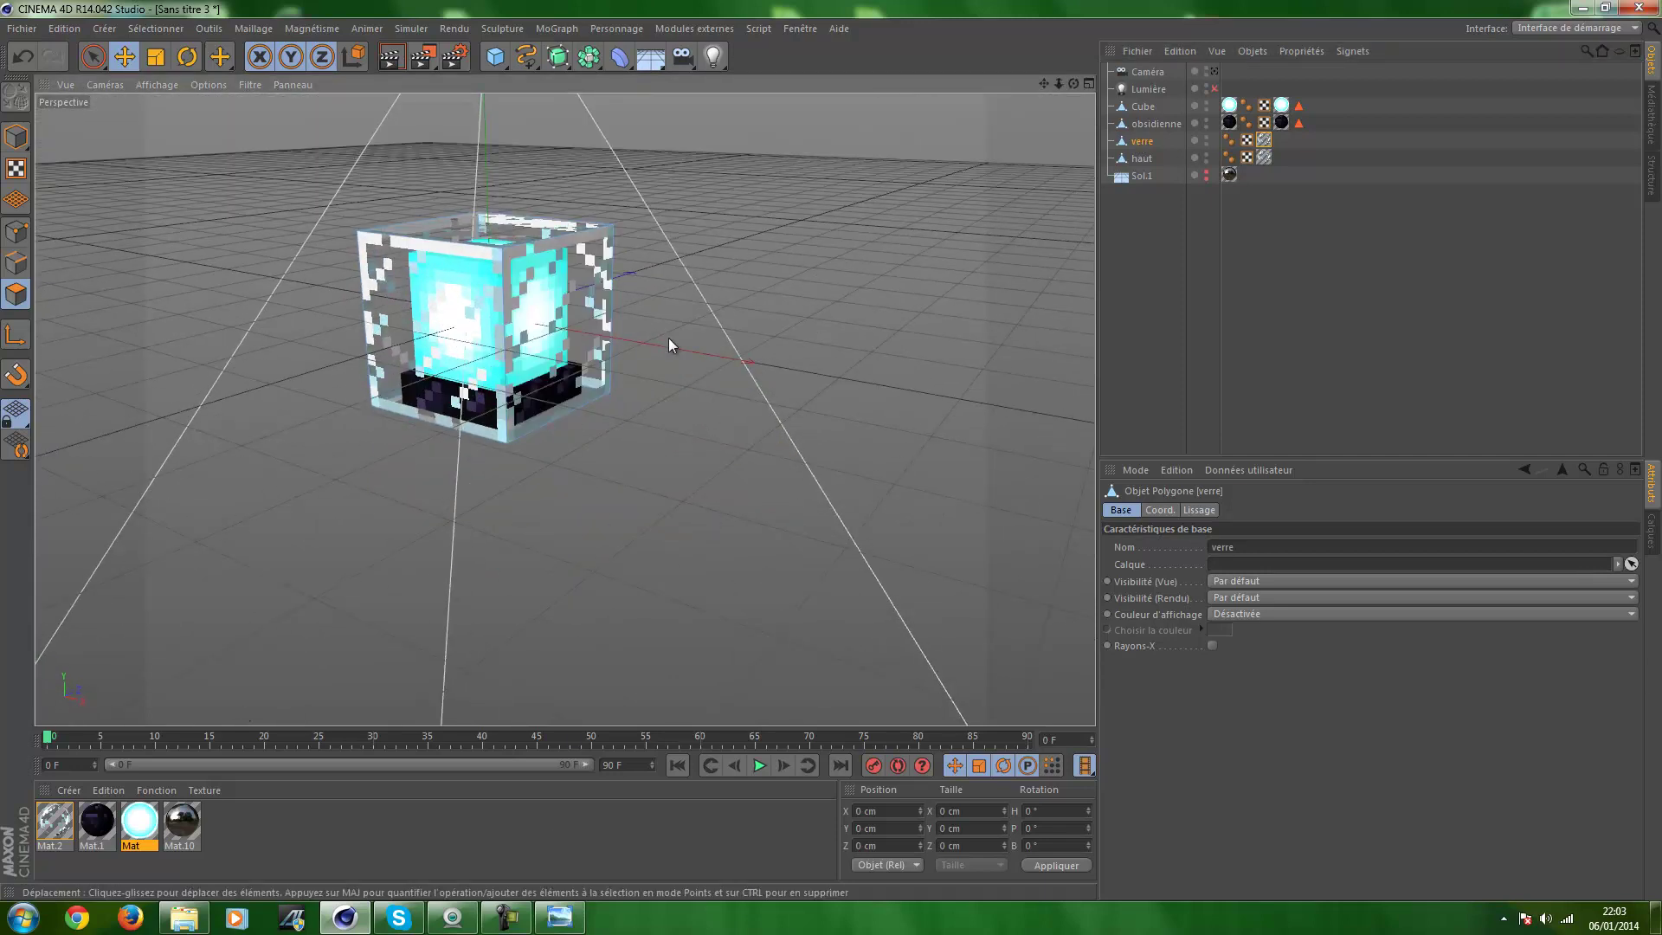
{"action": "left_click_drag", "start_coordinate": [669, 338], "coordinate": [702, 433], "text": "alt"}
Split verre's right face into a separate object with Scission
{"action": "left_click", "coordinate": [617, 401]}
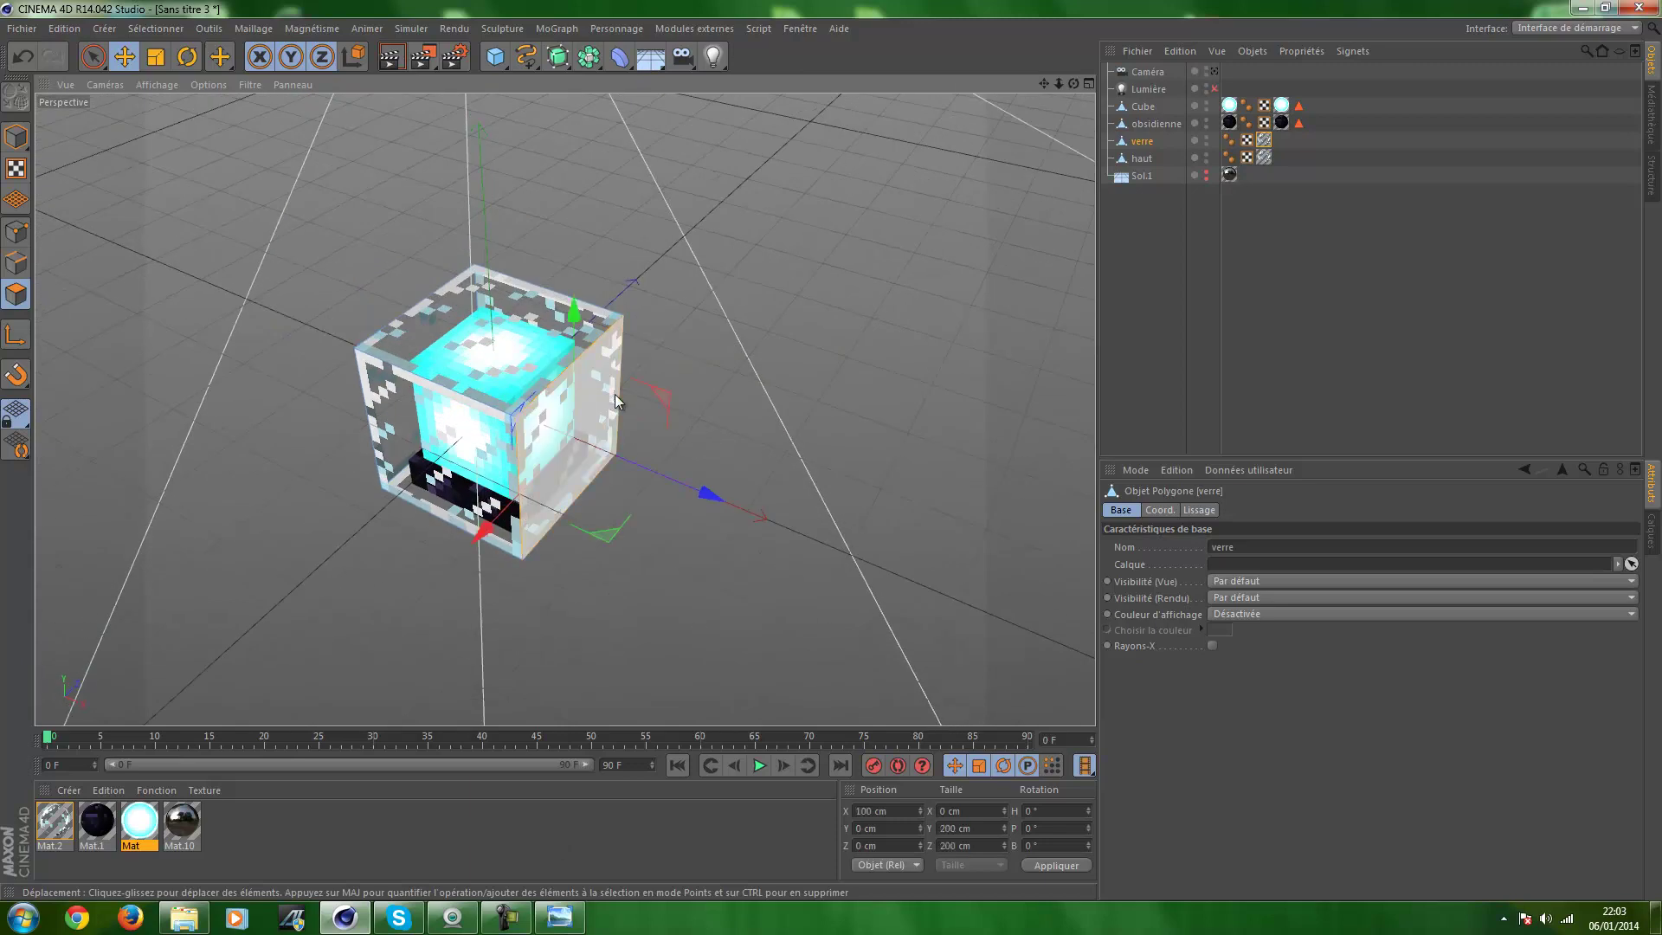
{"action": "right_click", "coordinate": [569, 414]}
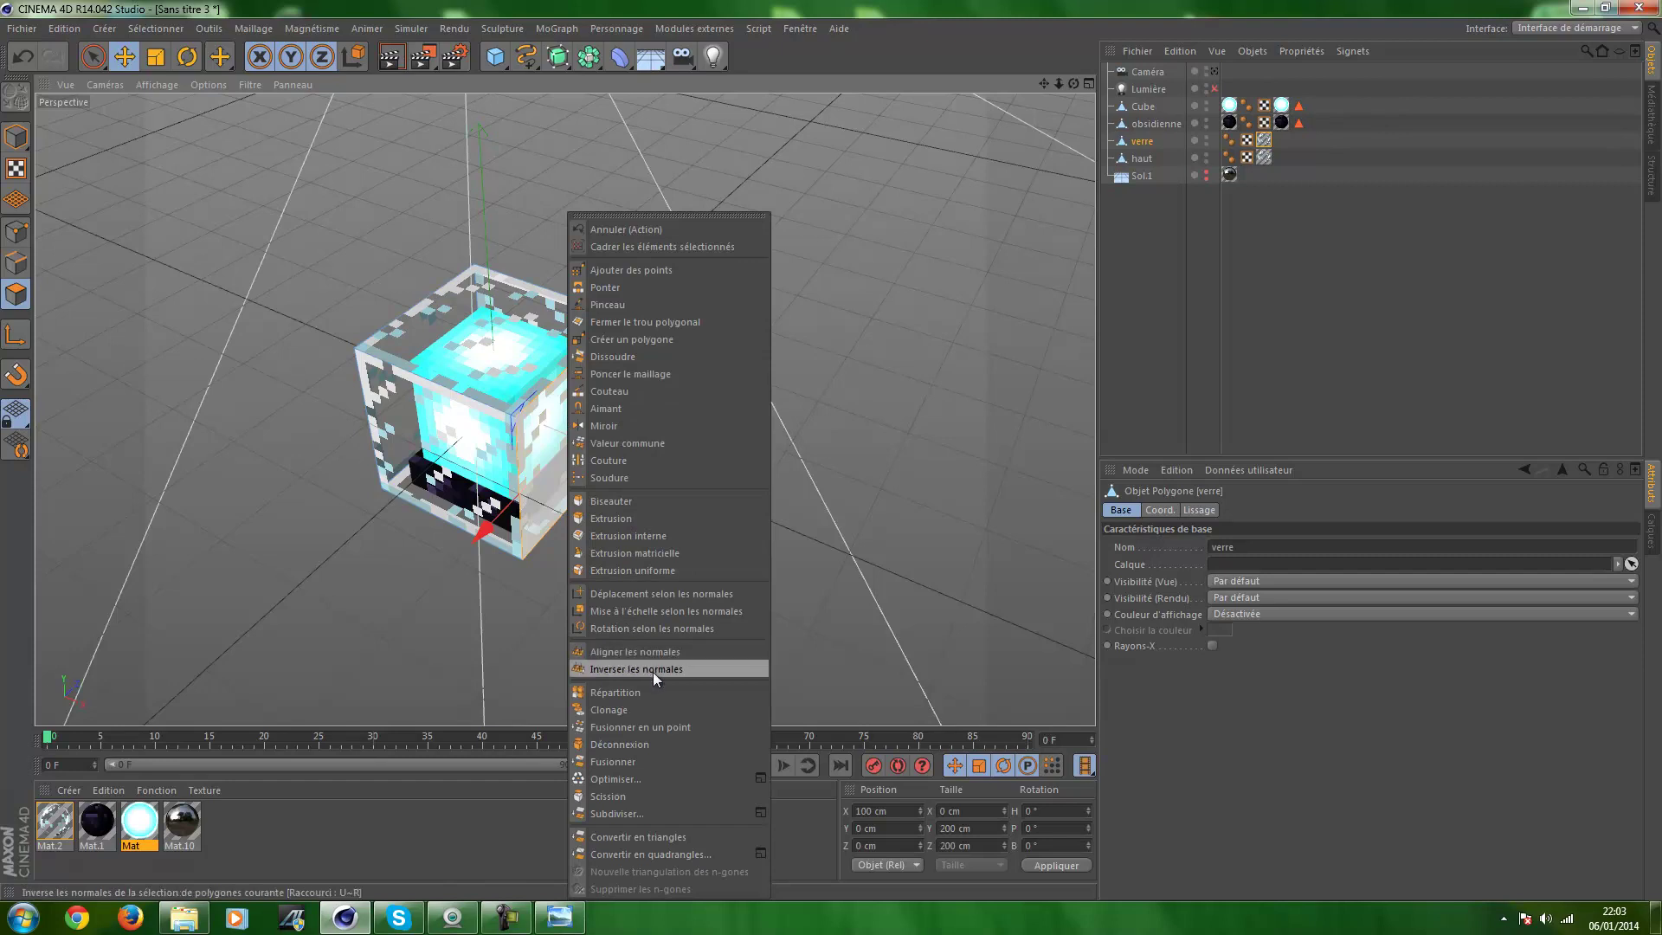
{"action": "left_click", "coordinate": [688, 791]}
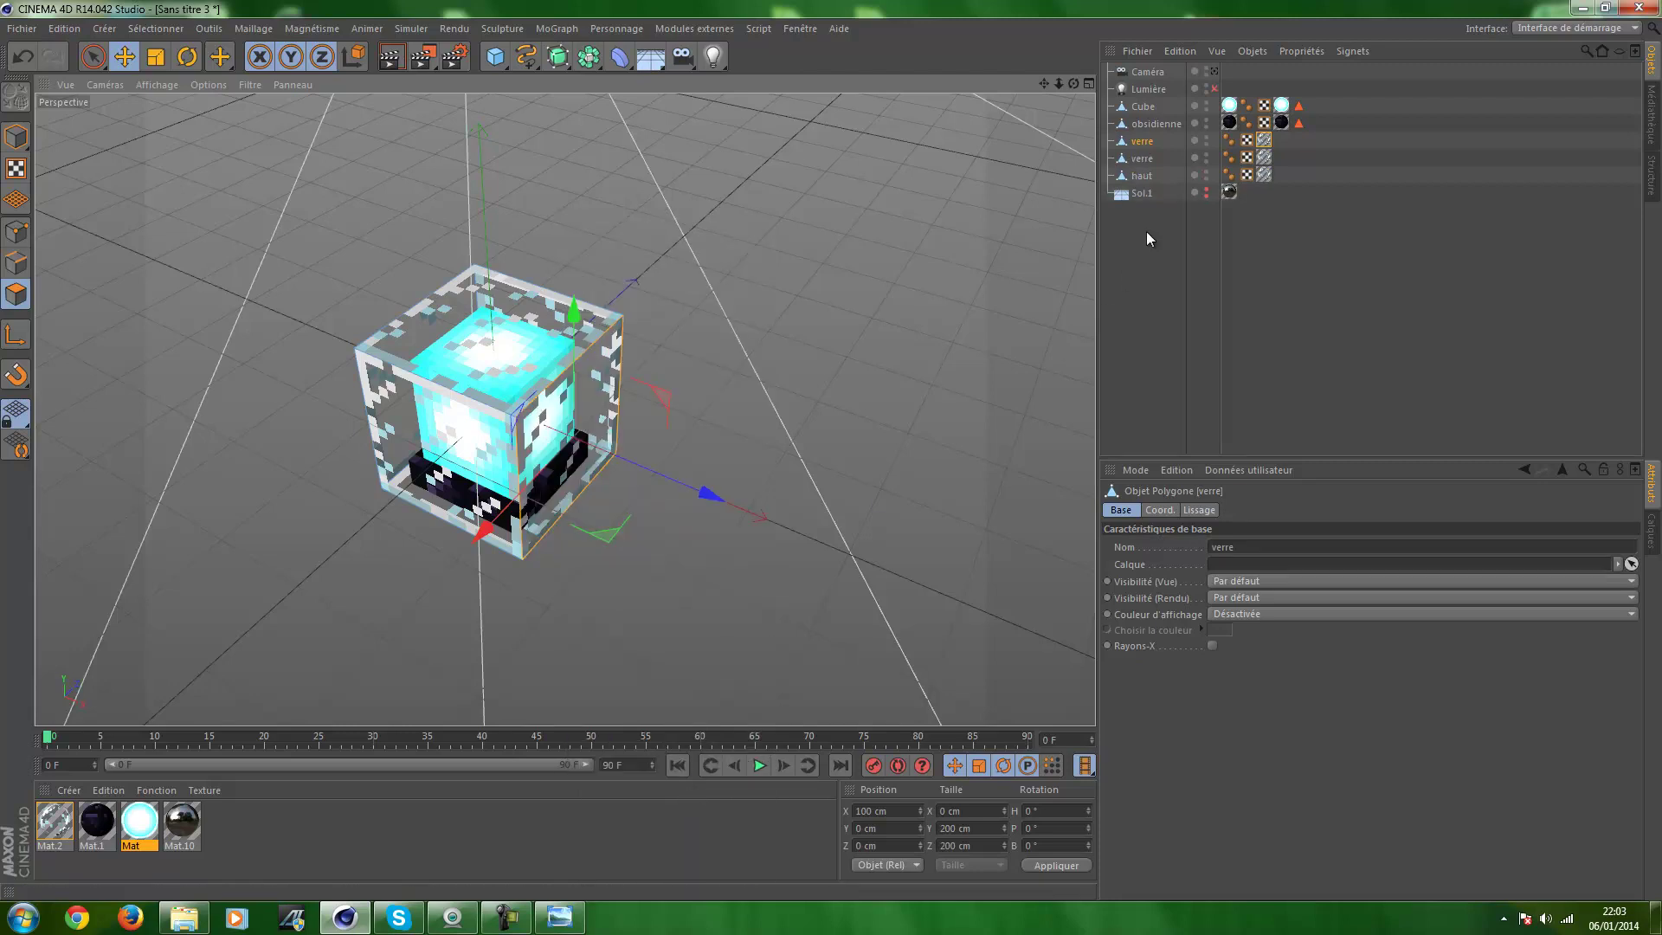
{"action": "left_click", "coordinate": [1062, 178]}
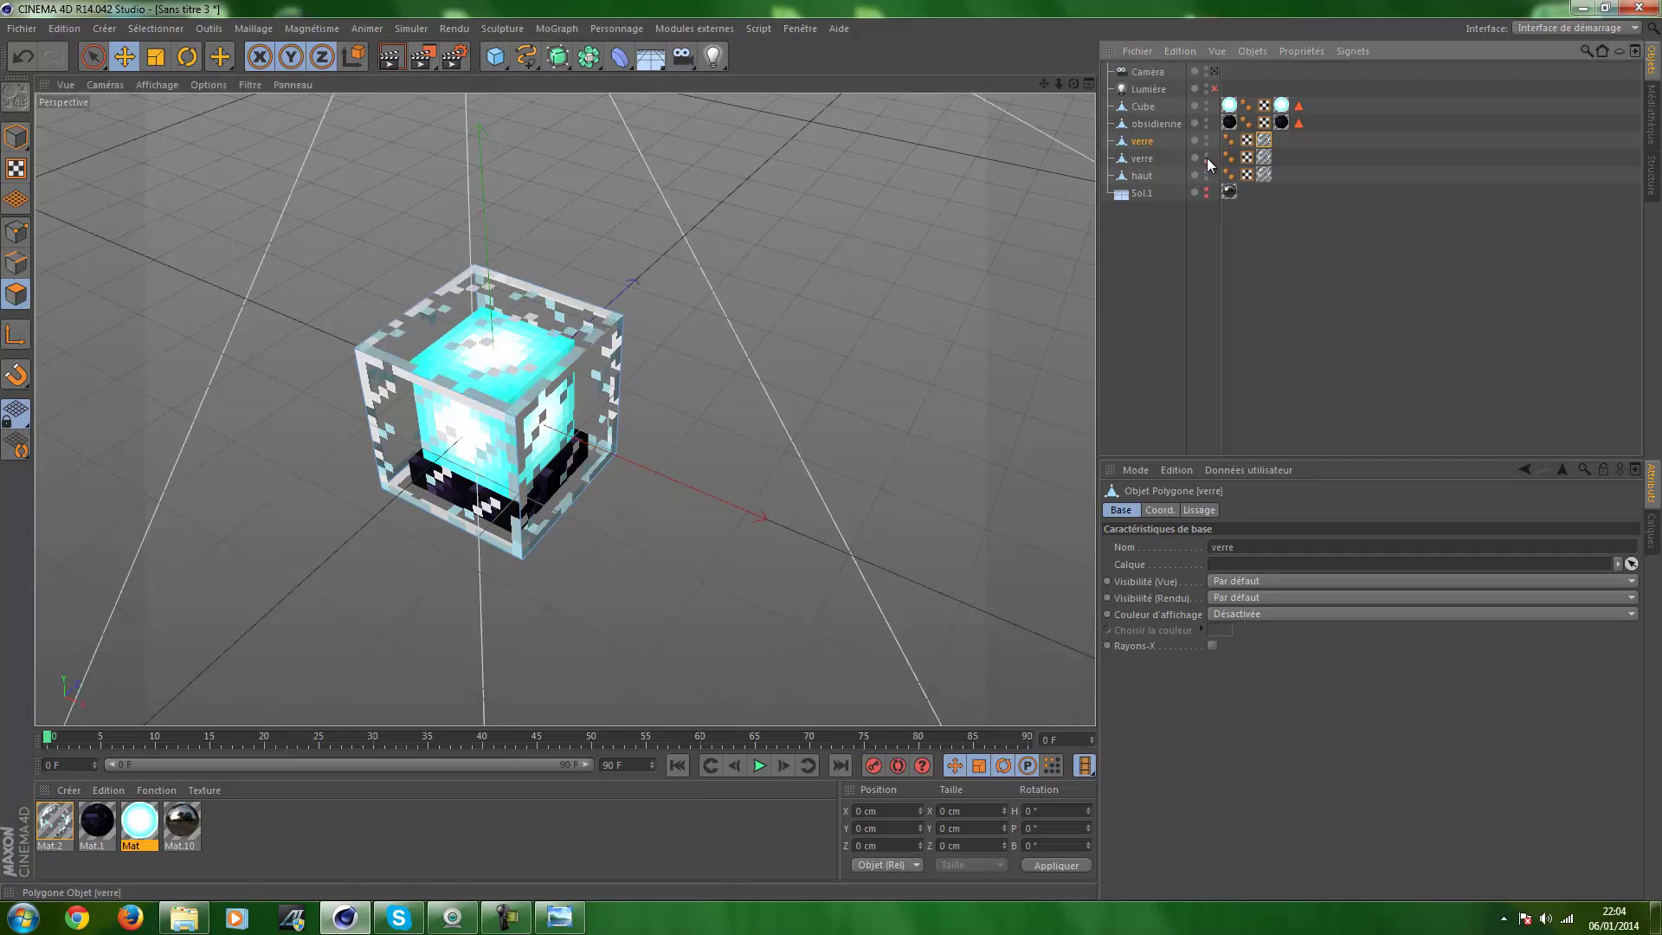
Show the split-off side object in the viewport and start renaming it côté
{"action": "left_click", "coordinate": [1207, 157]}
{"action": "left_click", "coordinate": [1208, 158]}
{"action": "double_click", "coordinate": [1145, 158]}
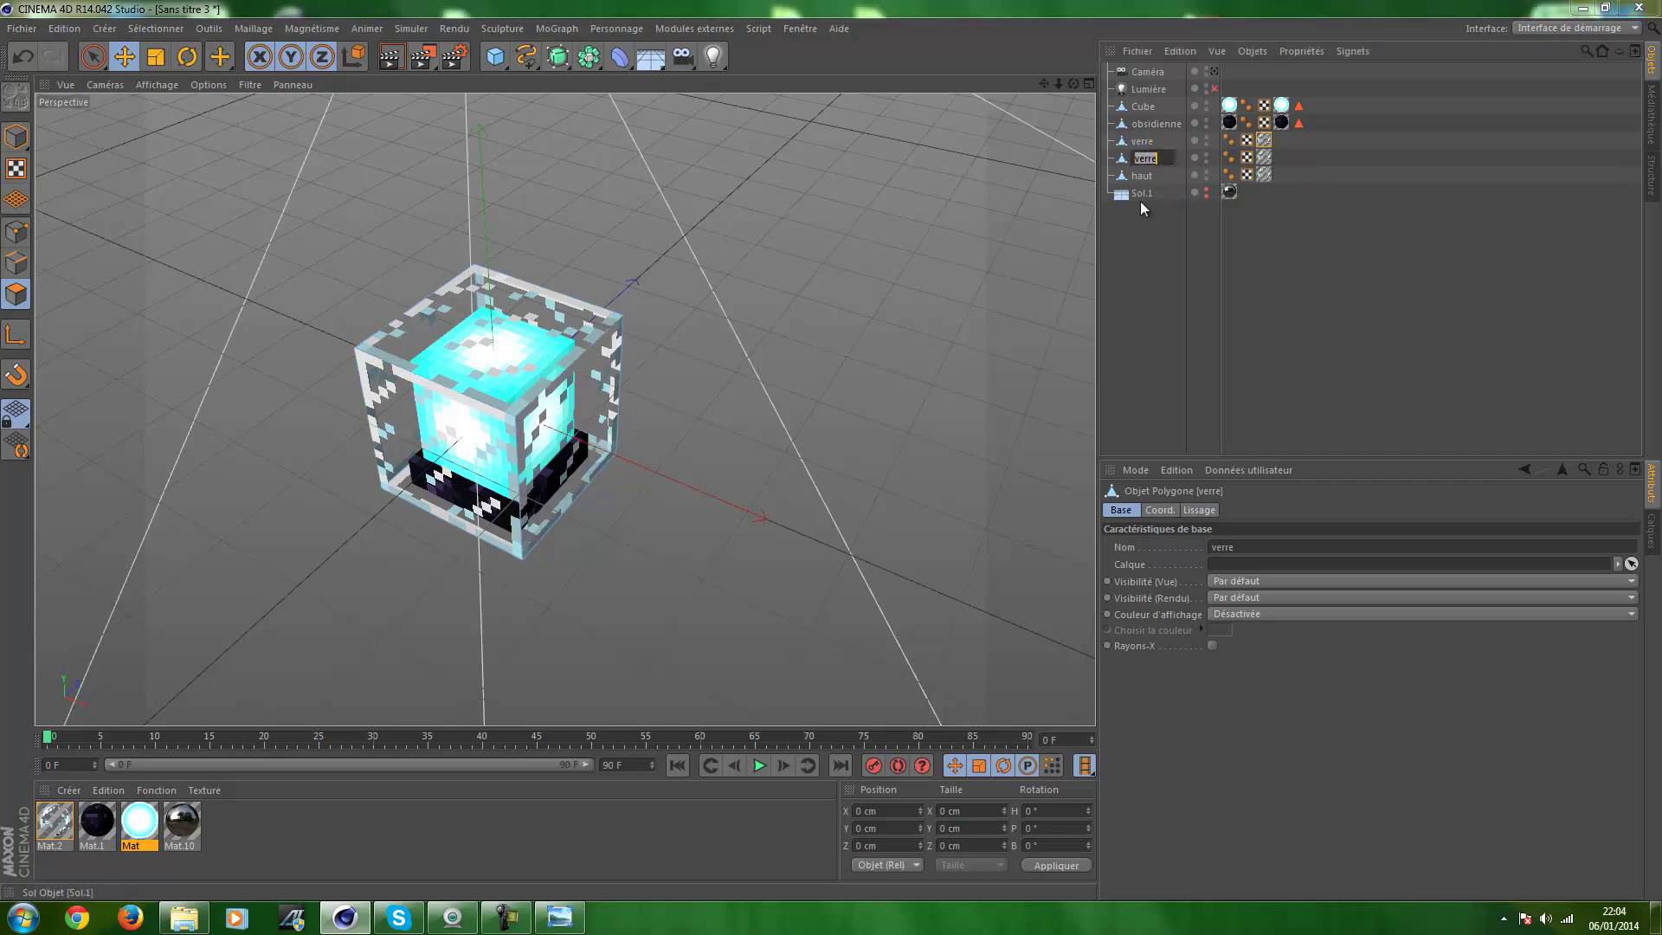
{"action": "type", "text": "co"}
{"action": "type", "text": "l"}
{"action": "key", "text": "BackSpace"}
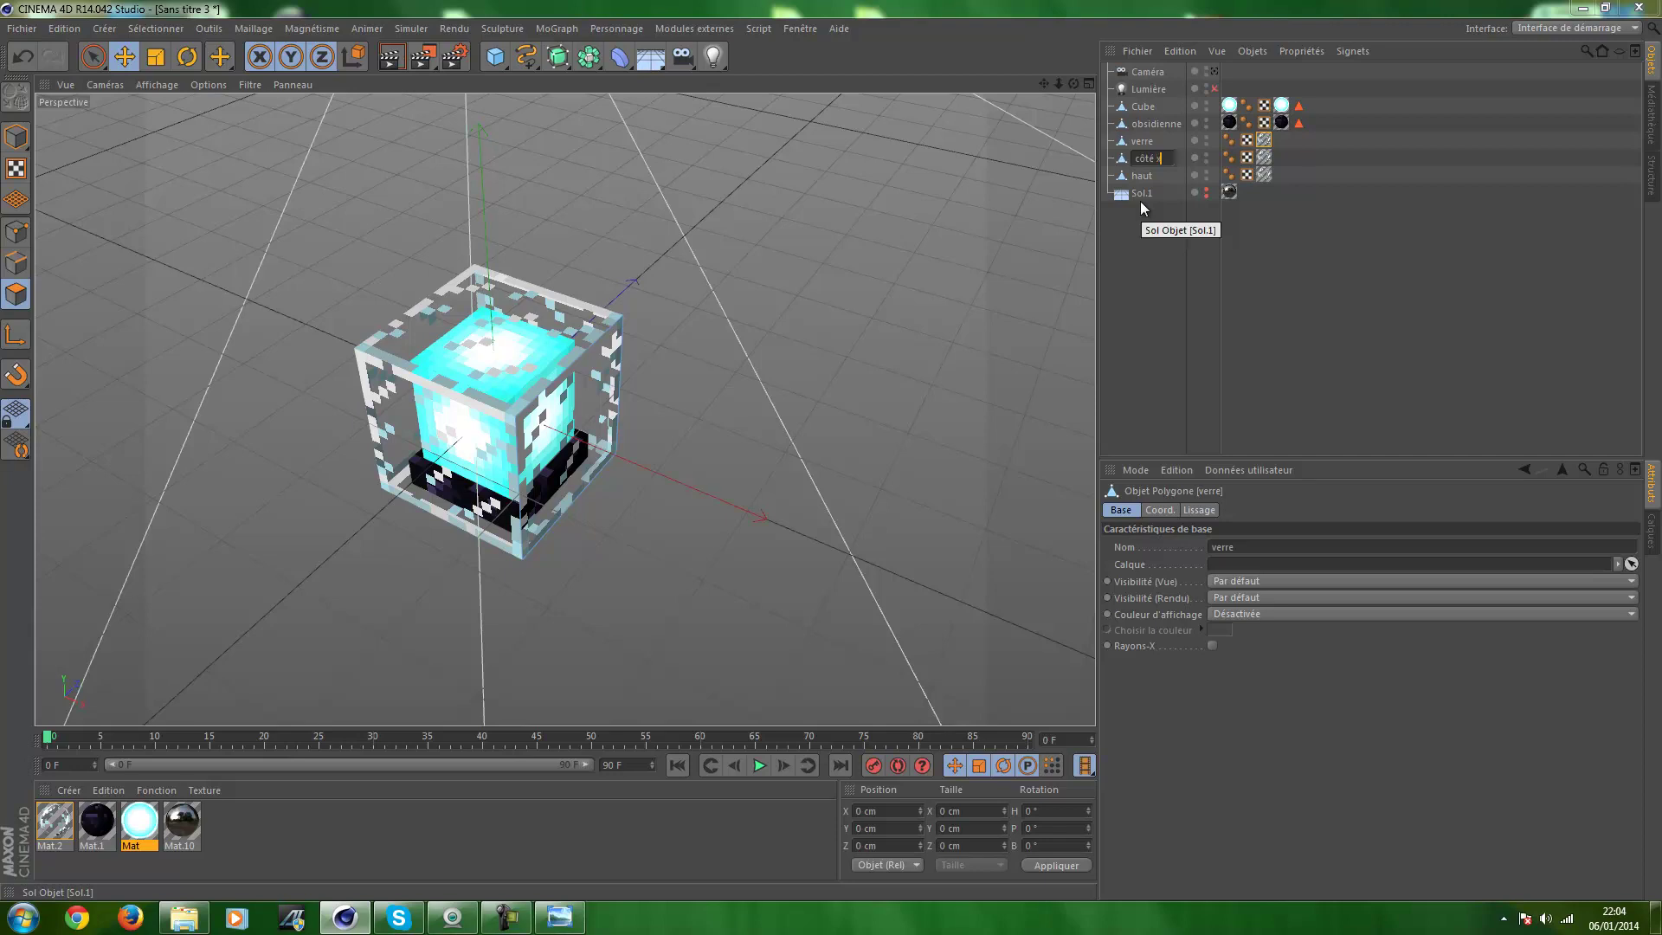
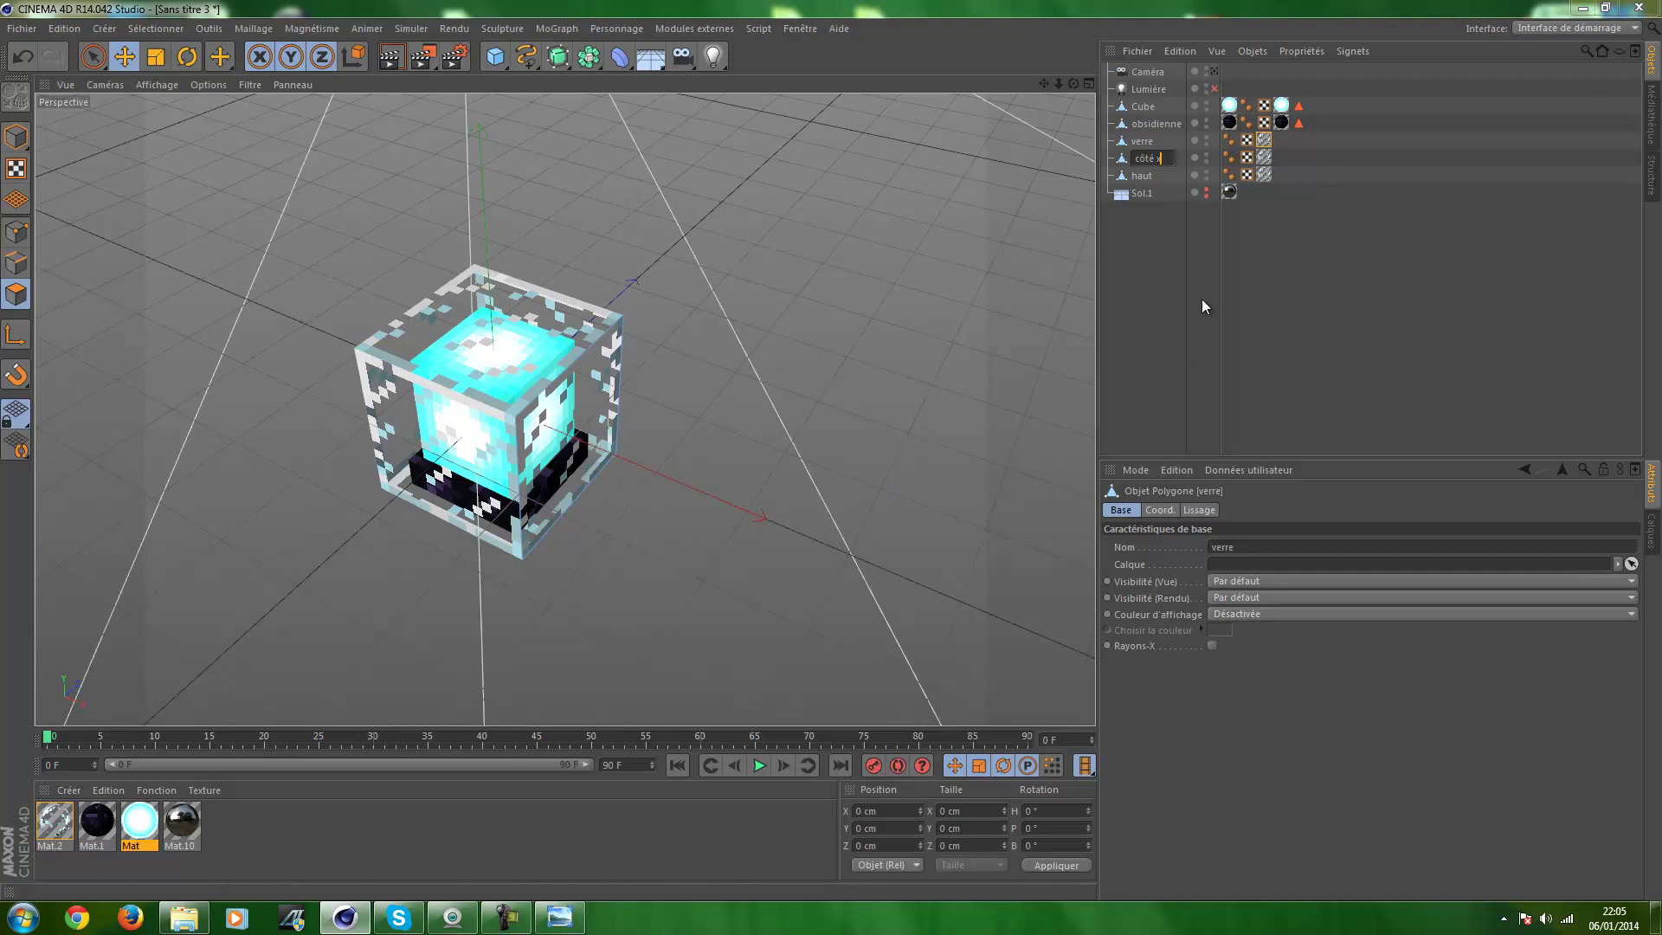
Finish the side-face names, changing the last copy from côté X - to côté X +
{"action": "type", "text": " -"}
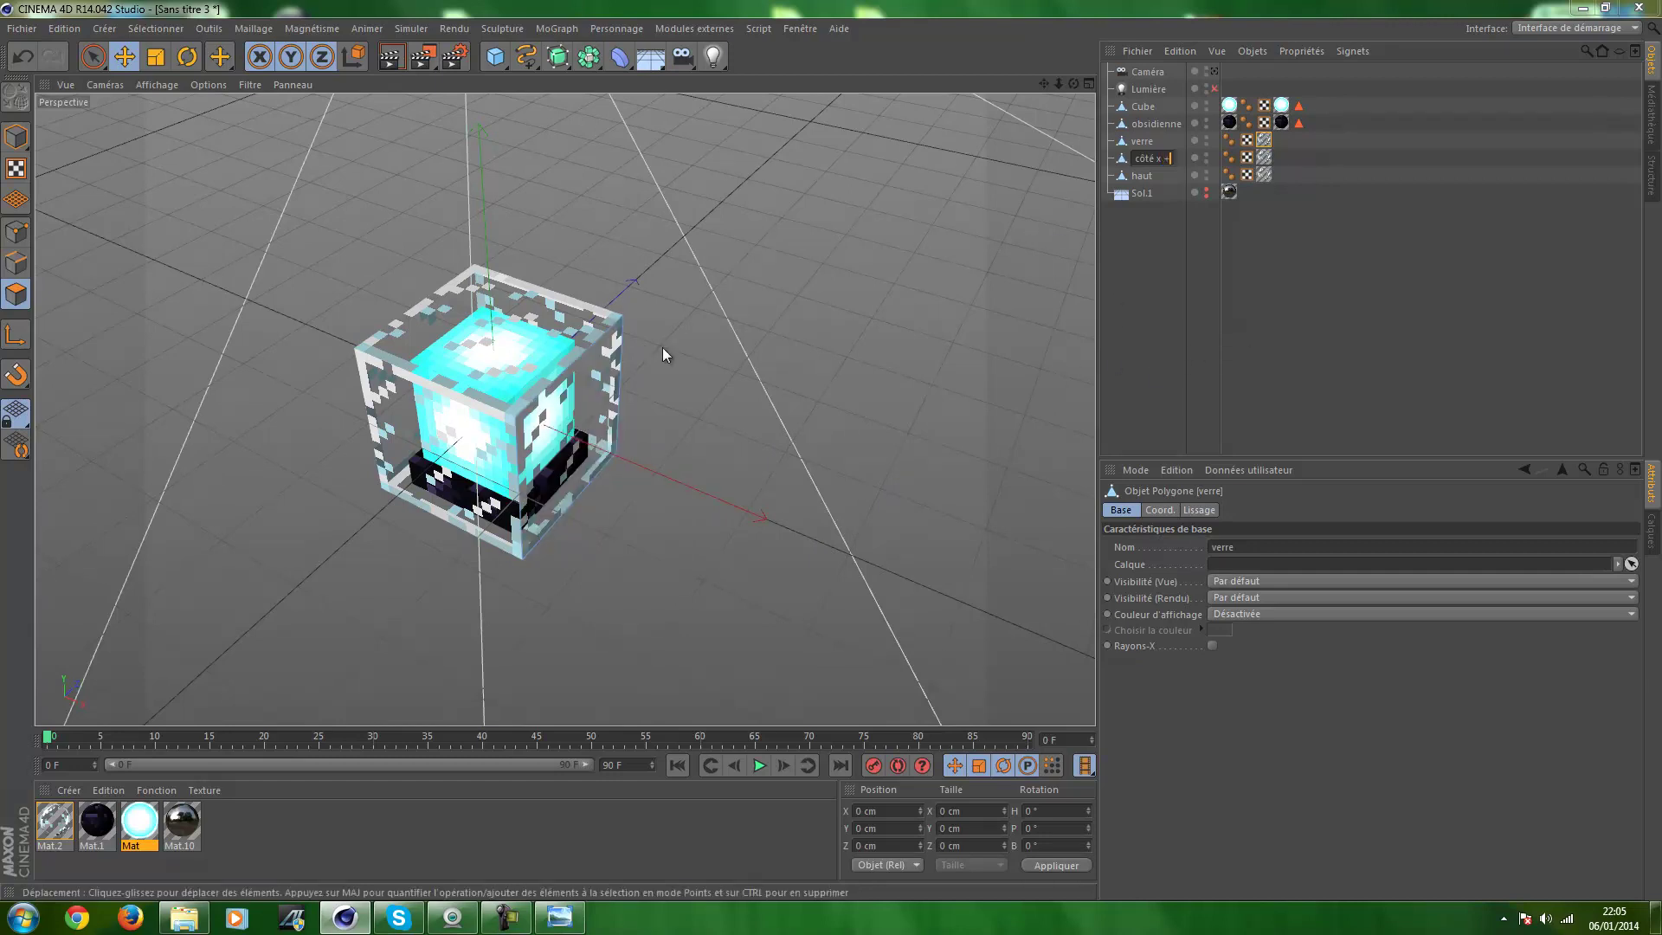
{"action": "key", "text": "BackSpace"}
{"action": "type", "text": "+"}
{"action": "key", "text": "Return"}
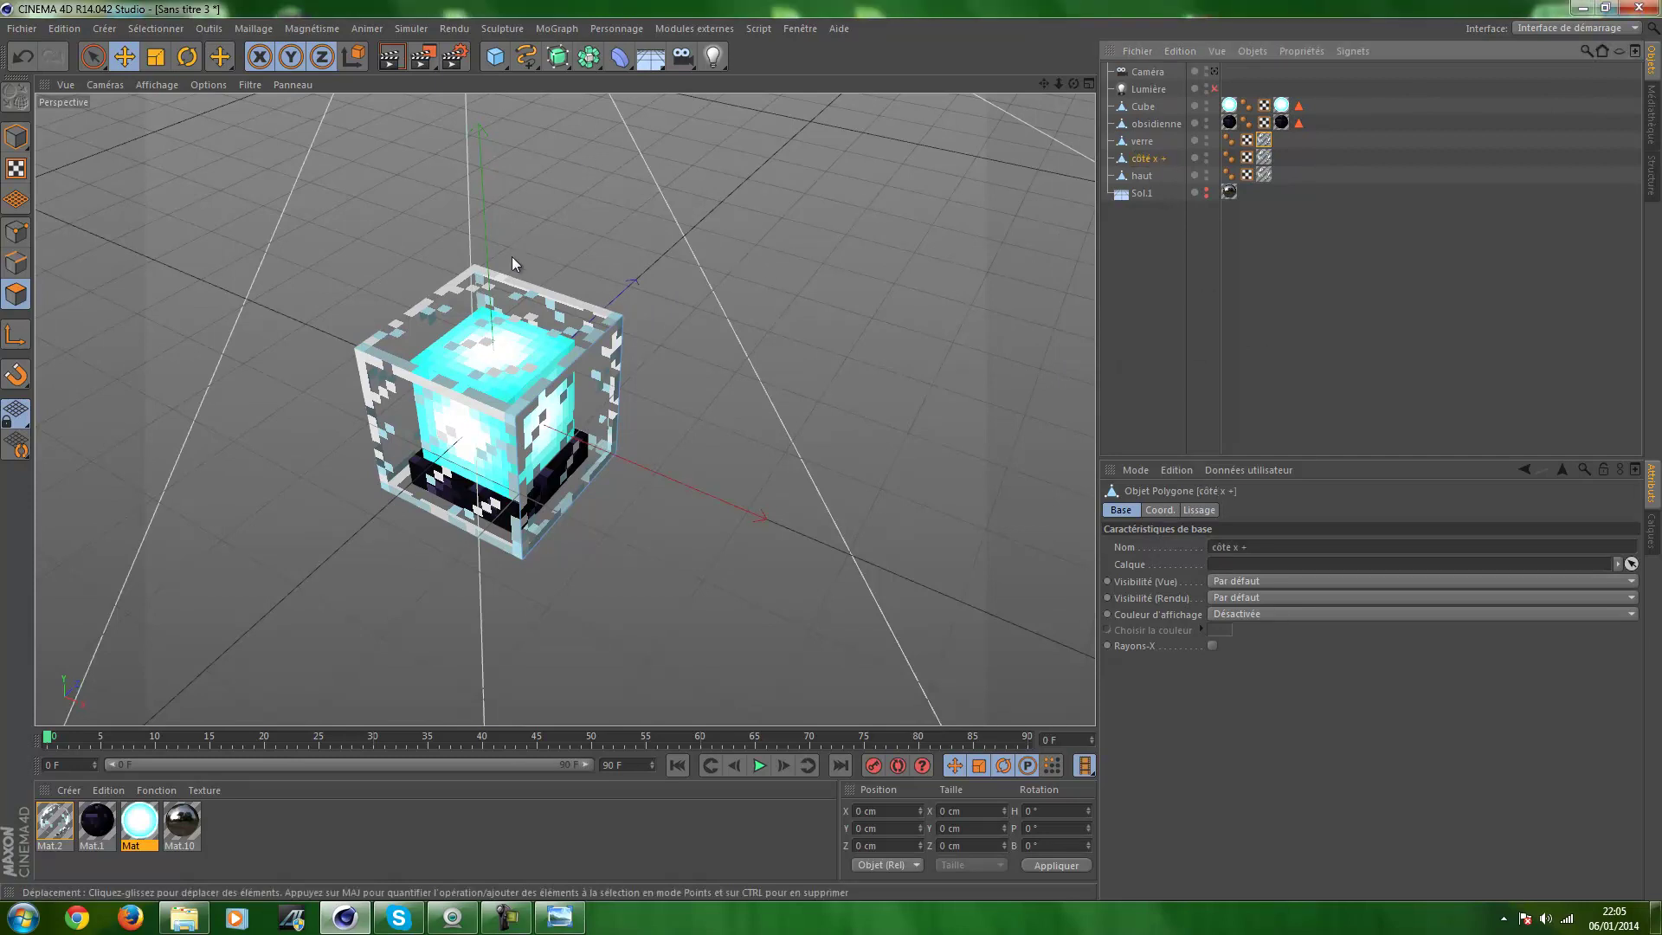
Select côté X + and orbit the viewport to check the named glass faces, then select verre
{"action": "left_click", "coordinate": [1157, 293]}
{"action": "left_click", "coordinate": [1145, 158]}
{"action": "mouse_move", "coordinate": [668, 421]}
{"action": "left_mouse_down", "text": "alt"}
{"action": "mouse_move", "coordinate": [823, 372]}
{"action": "mouse_move", "coordinate": [898, 323]}
{"action": "mouse_move", "coordinate": [735, 372]}
{"action": "mouse_move", "coordinate": [366, 410]}
{"action": "mouse_move", "coordinate": [111, 378]}
{"action": "mouse_move", "coordinate": [471, 414]}
{"action": "mouse_move", "coordinate": [707, 371]}
{"action": "mouse_move", "coordinate": [312, 393]}
{"action": "mouse_move", "coordinate": [289, 349]}
{"action": "mouse_move", "coordinate": [812, 461]}
{"action": "mouse_move", "coordinate": [866, 390]}
{"action": "left_mouse_up", "text": "alt"}
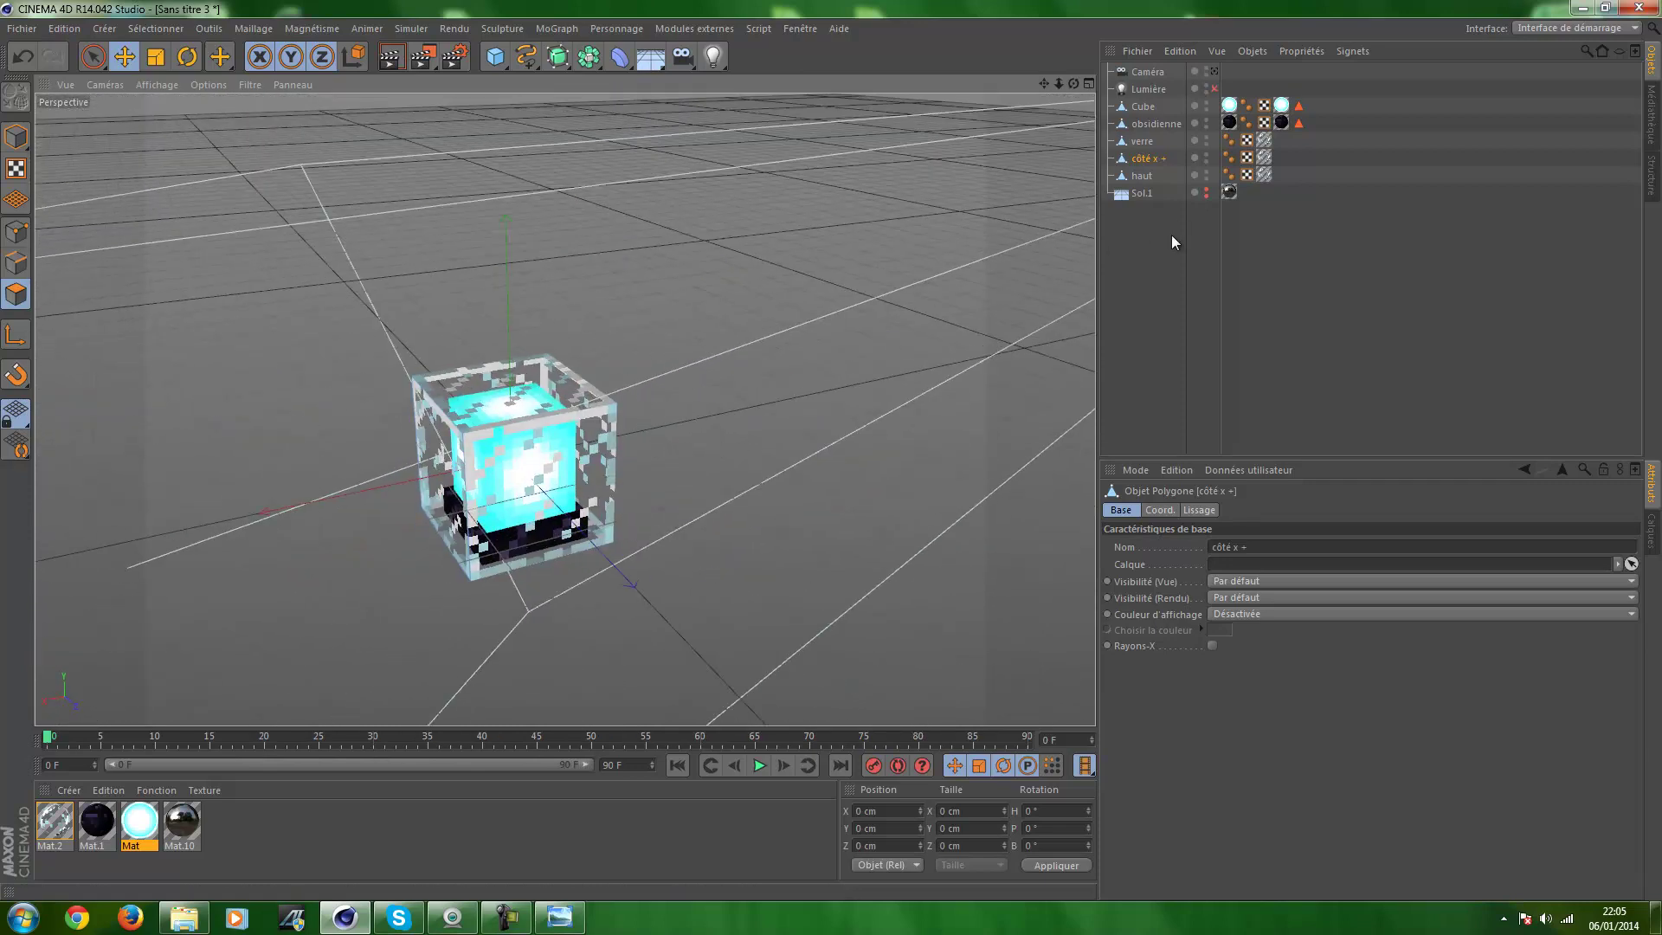
{"action": "left_click", "coordinate": [1142, 141]}
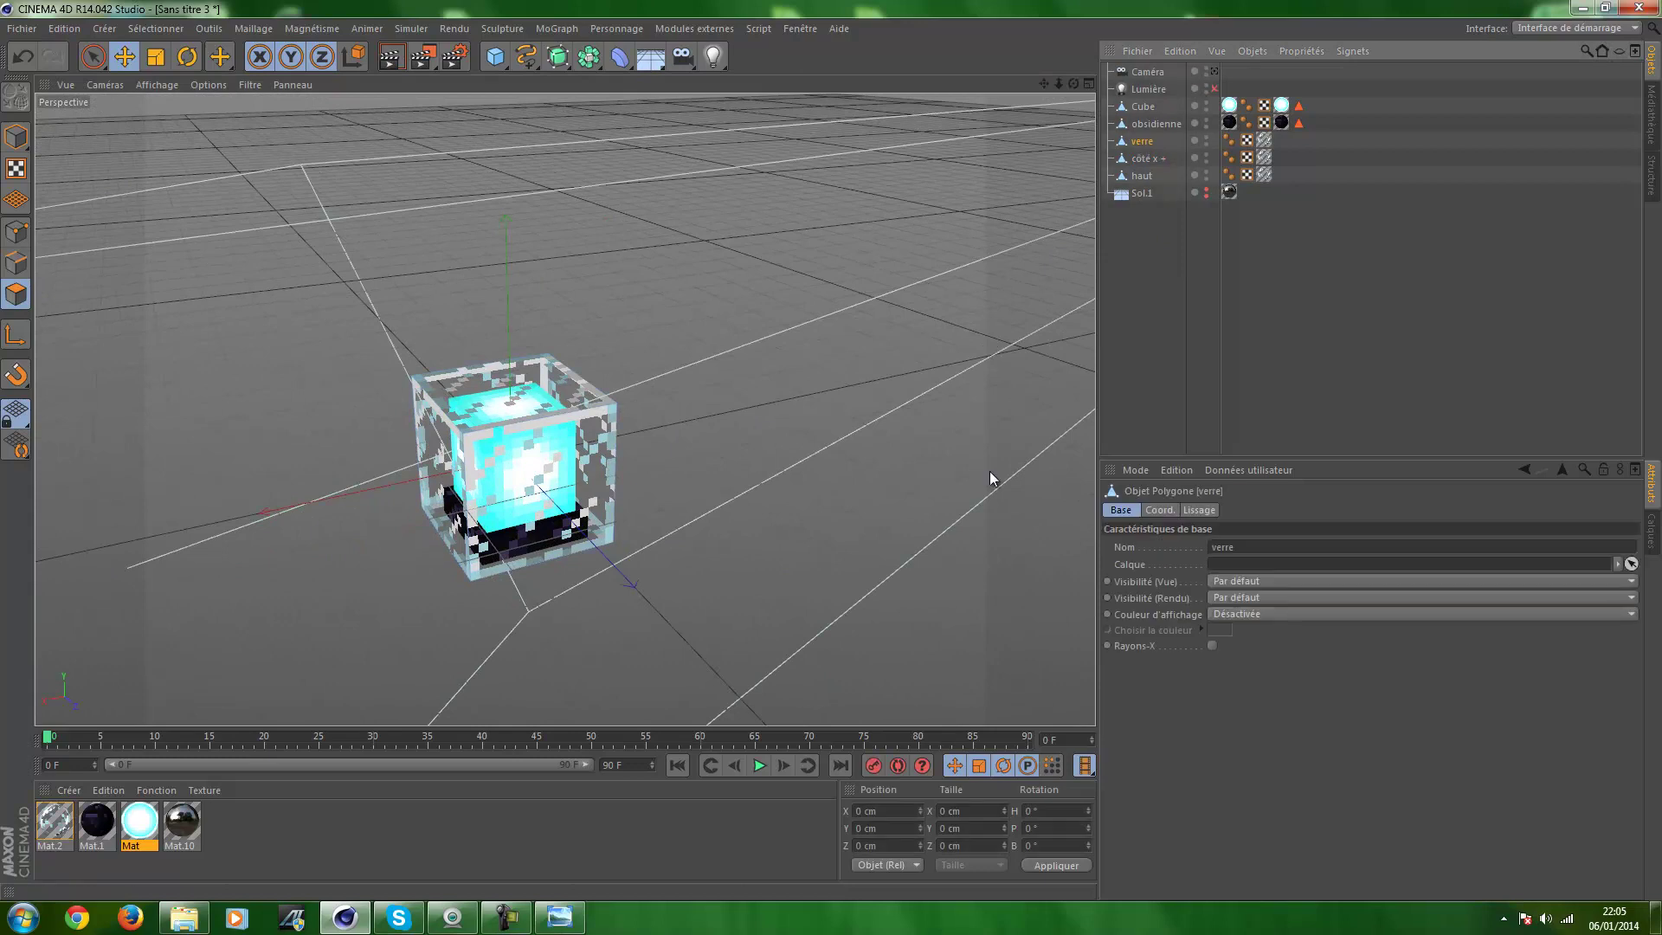
{"action": "left_click", "coordinate": [507, 917]}
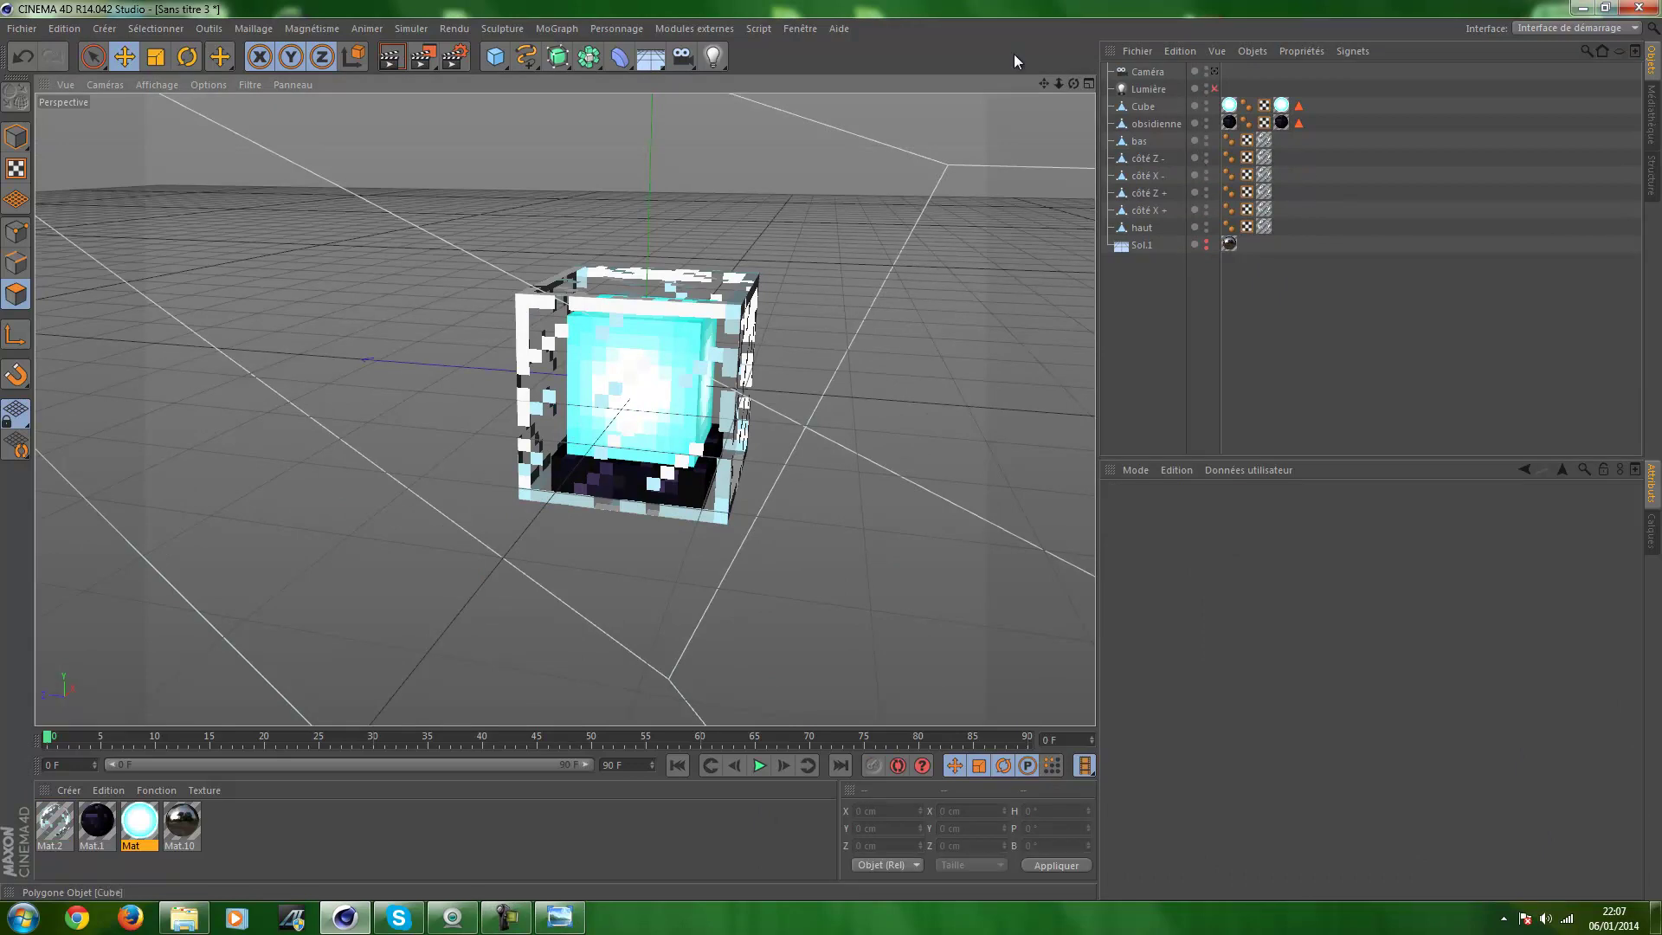
{"action": "left_click_drag", "start_coordinate": [718, 342], "coordinate": [485, 92], "text": "alt"}
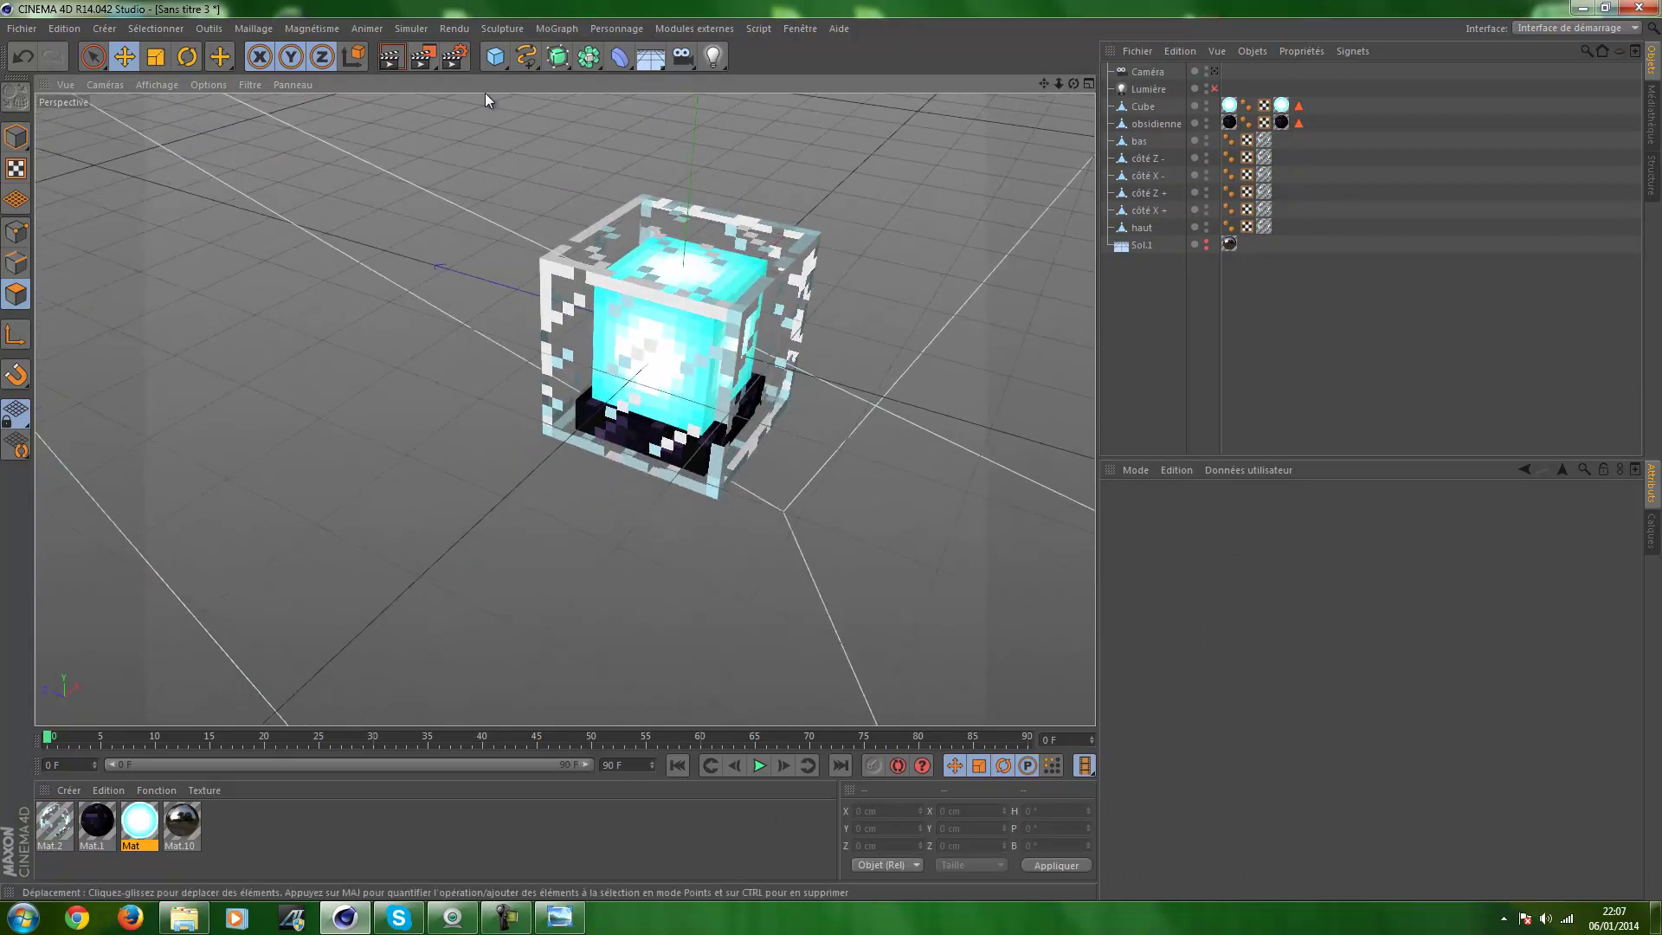
{"action": "left_click", "coordinate": [391, 59]}
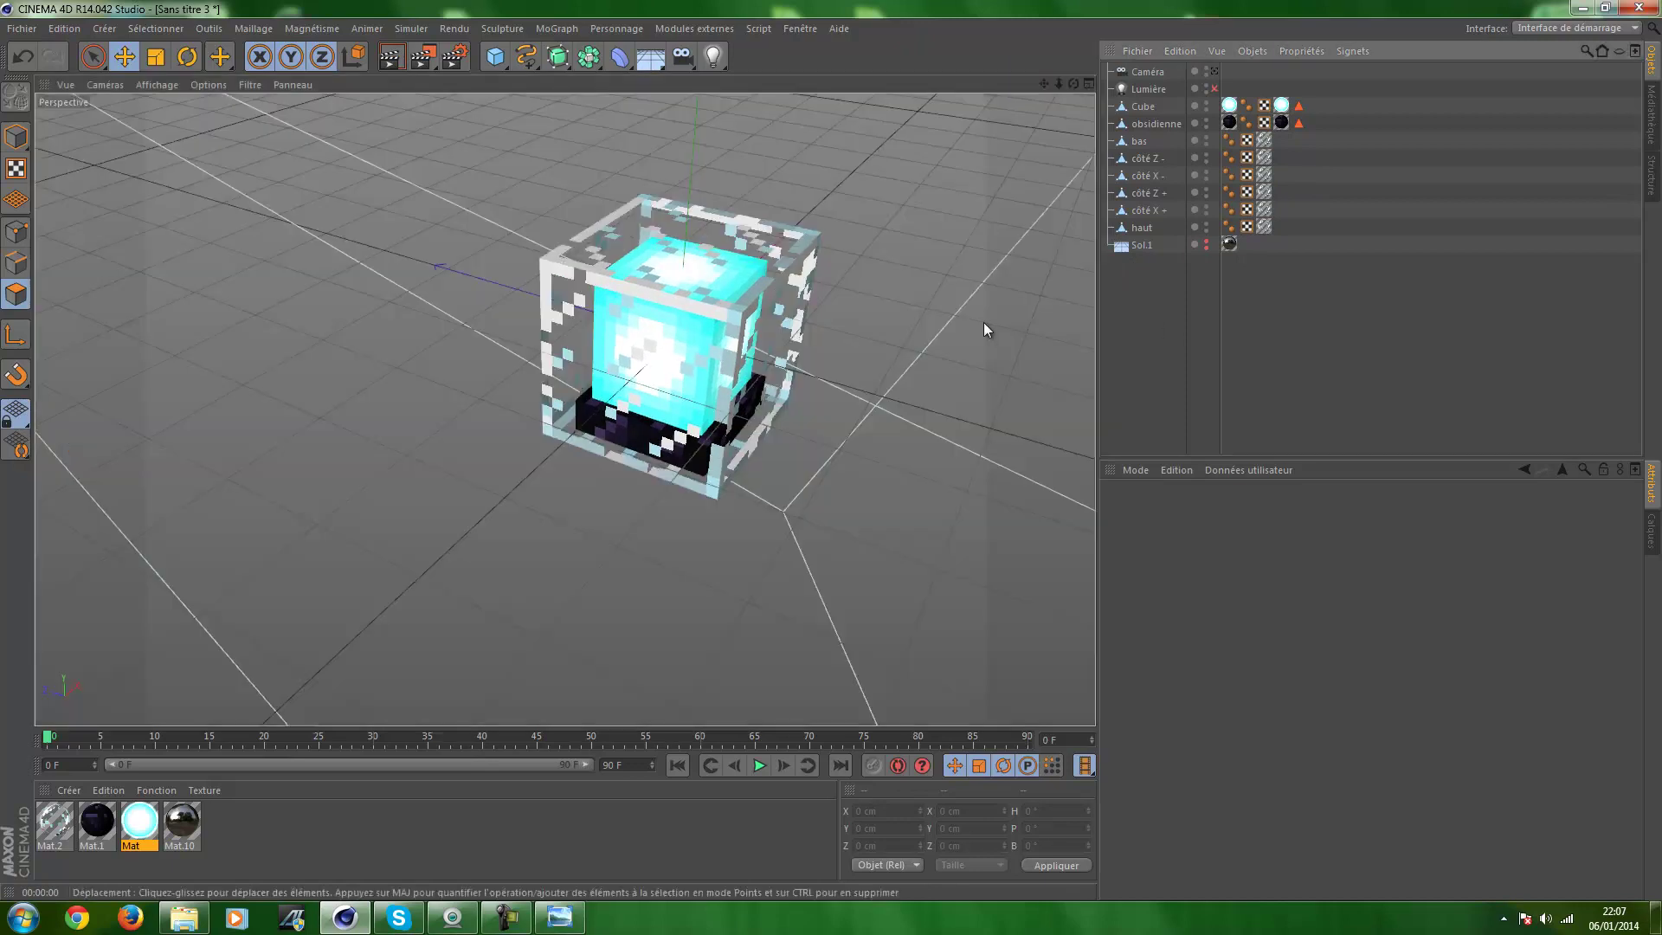
{"action": "left_click_drag", "start_coordinate": [984, 326], "coordinate": [806, 398], "text": "alt"}
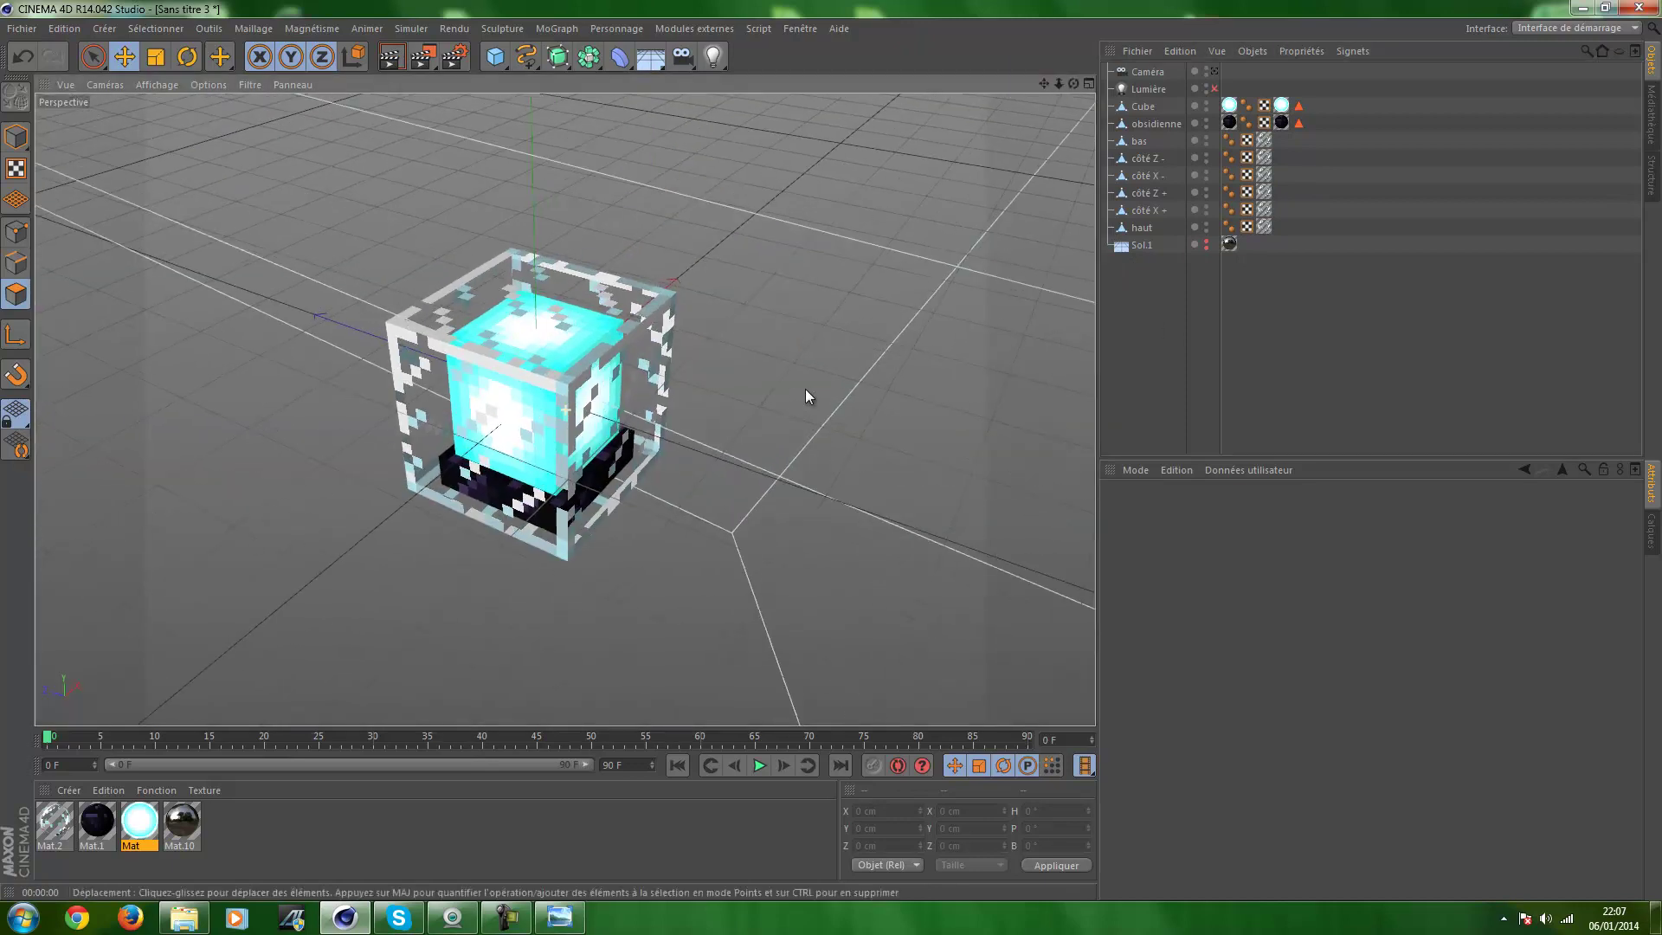
{"action": "mouse_move", "coordinate": [648, 410]}
{"action": "left_mouse_down", "text": "alt"}
{"action": "mouse_move", "coordinate": [865, 391]}
{"action": "mouse_move", "coordinate": [698, 397]}
{"action": "mouse_move", "coordinate": [1117, 310]}
{"action": "left_mouse_up", "text": "alt"}
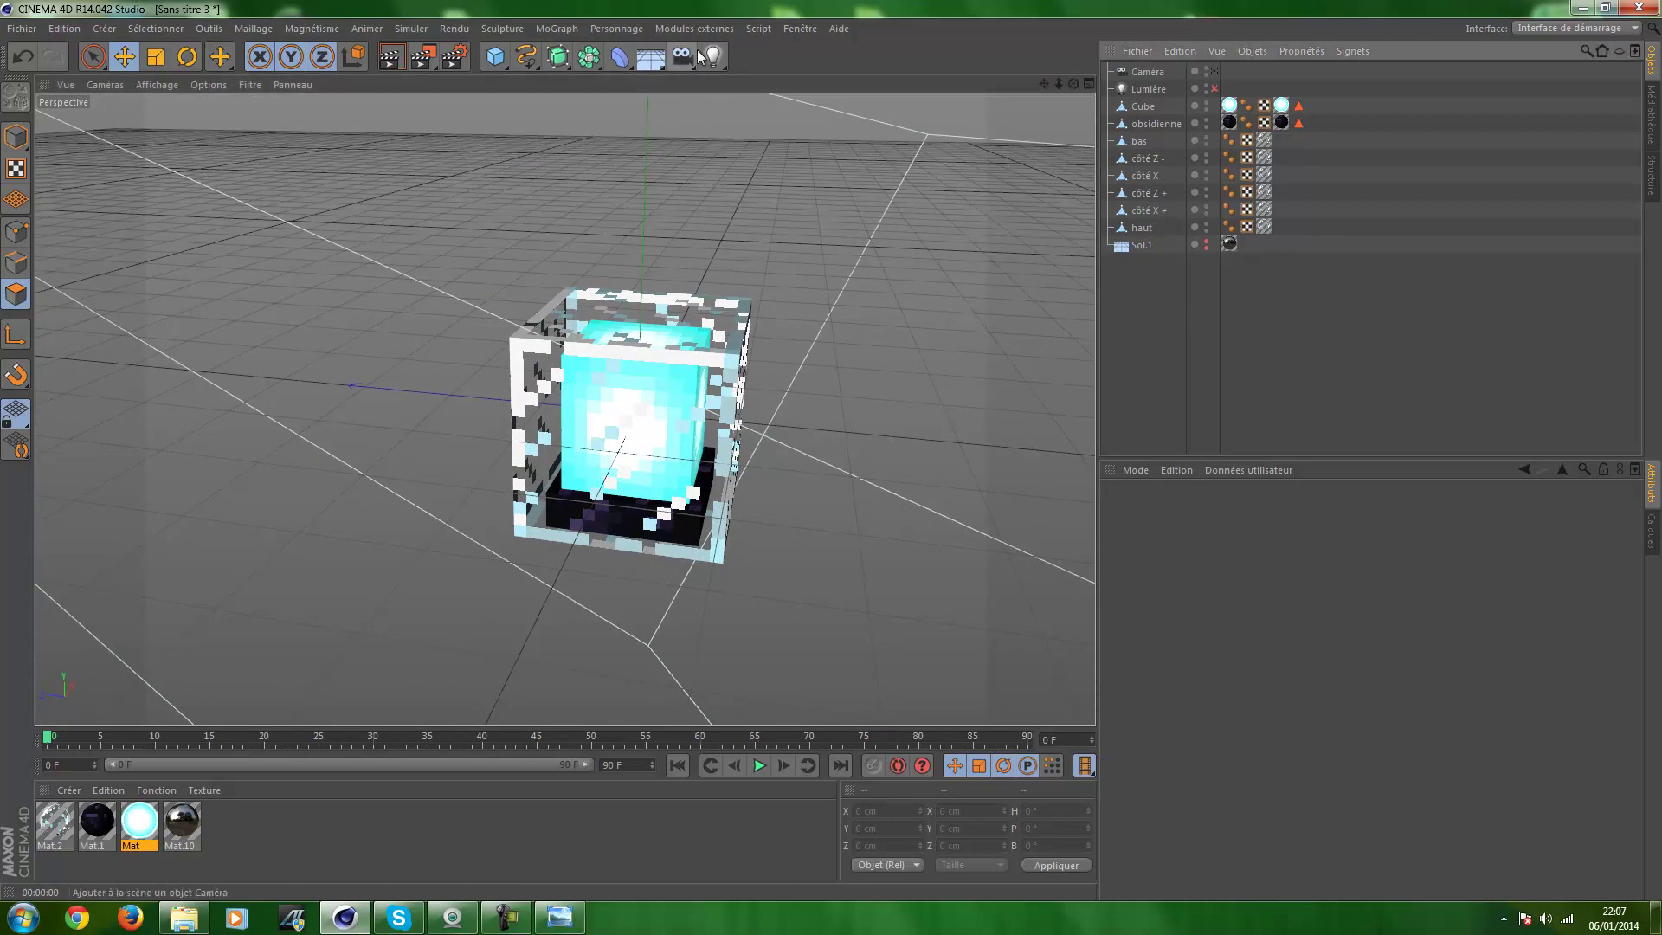
Add an empty Null object and name it beacon
{"action": "left_click", "coordinate": [495, 56]}
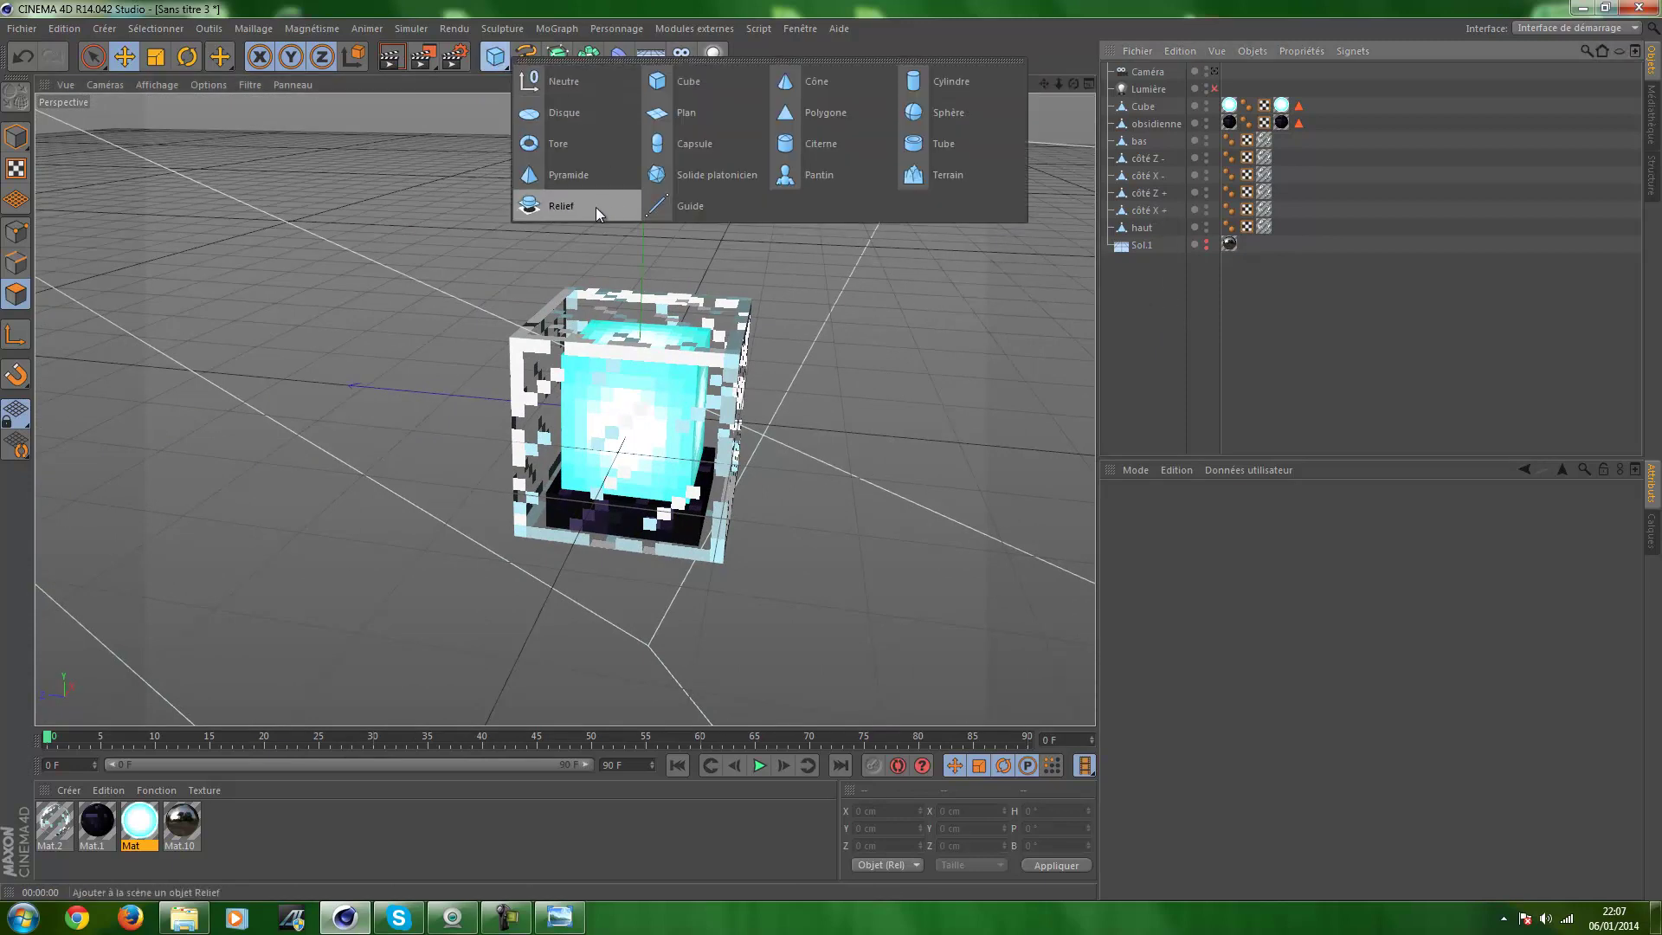
{"action": "left_click", "coordinate": [574, 77]}
{"action": "mouse_move", "coordinate": [836, 292]}
{"action": "left_mouse_down", "text": "alt"}
{"action": "mouse_move", "coordinate": [843, 263]}
{"action": "mouse_move", "coordinate": [860, 294]}
{"action": "left_mouse_up", "text": "alt"}
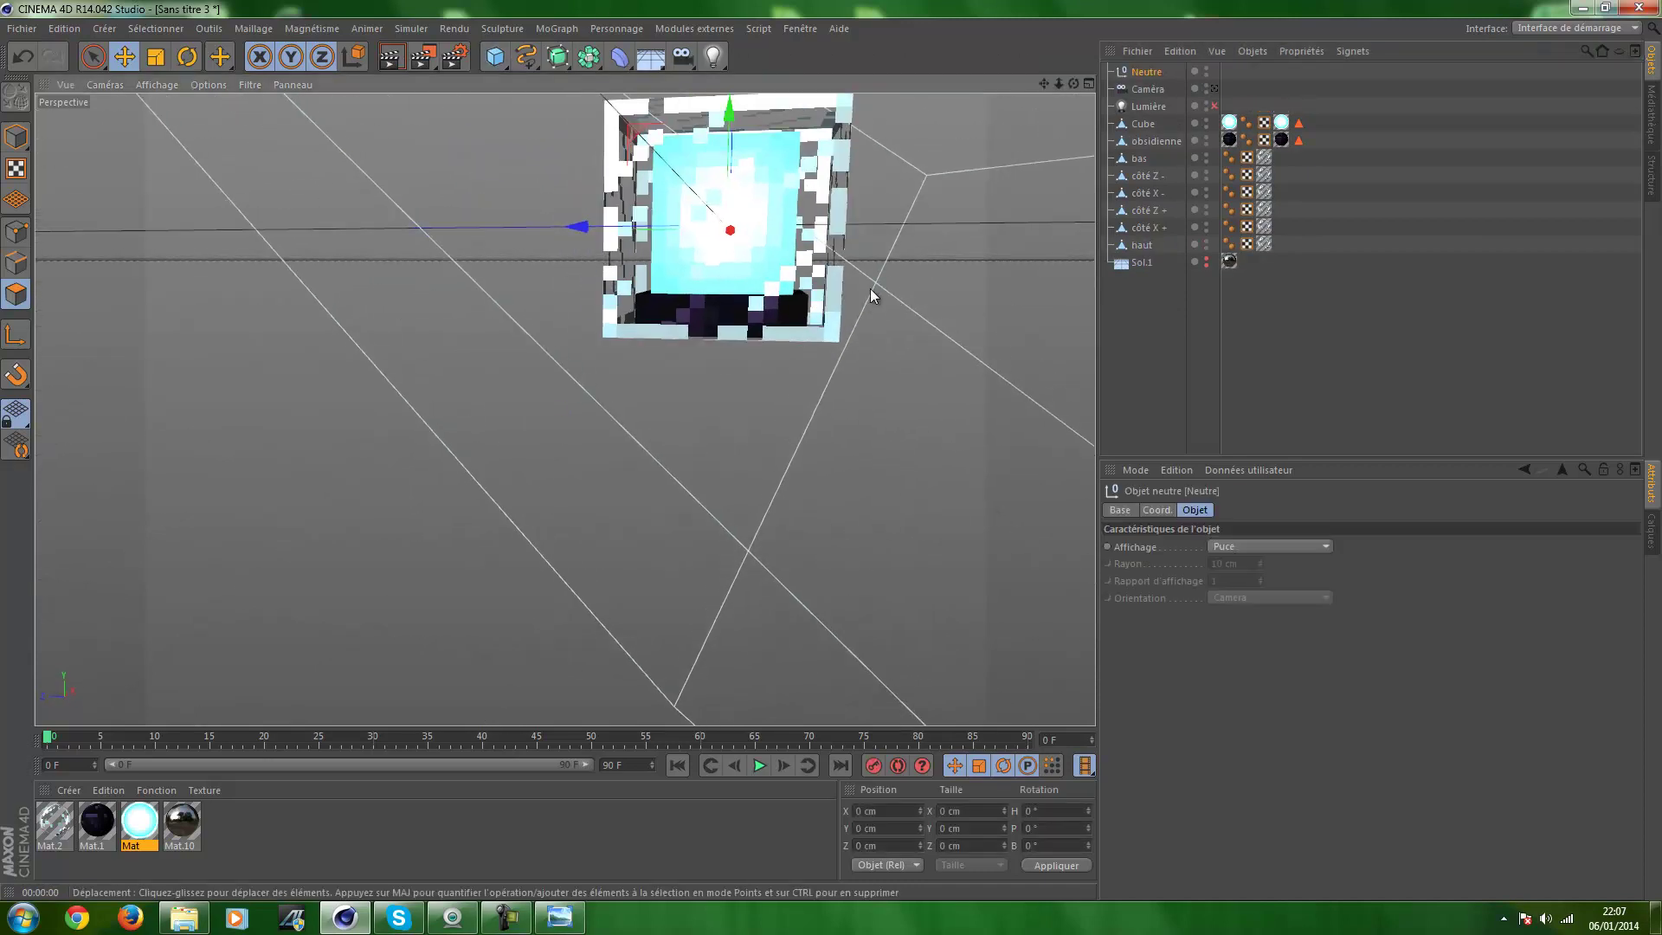
{"action": "double_click", "coordinate": [1148, 71]}
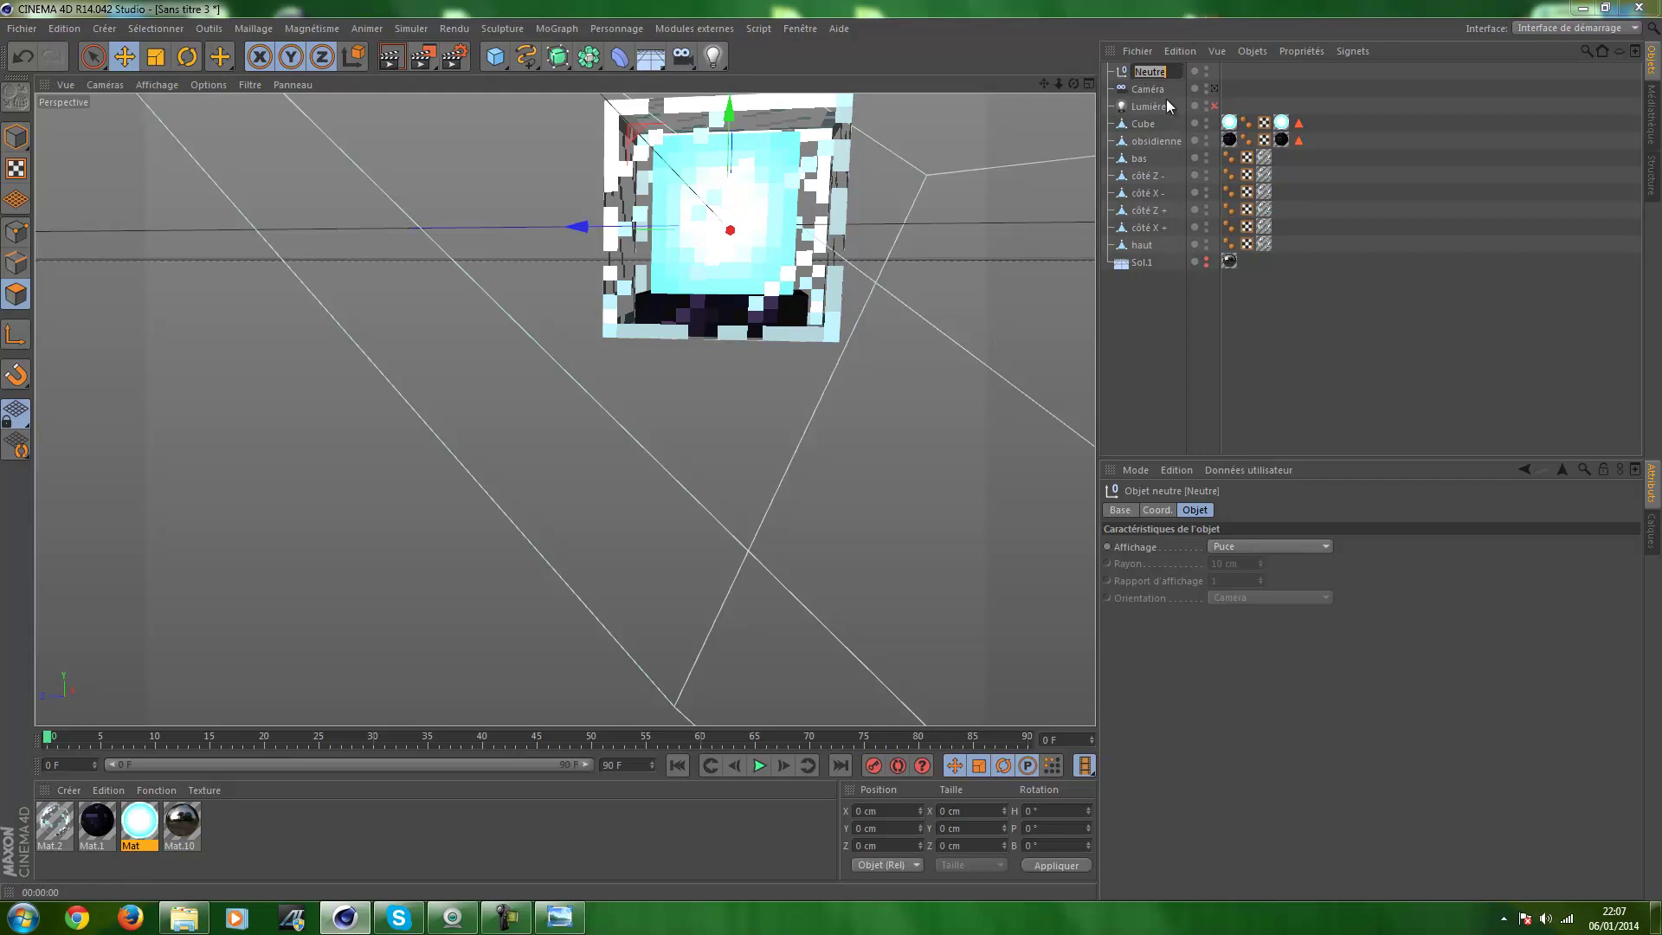
{"action": "type", "text": "beacon"}
{"action": "key", "text": "Return"}
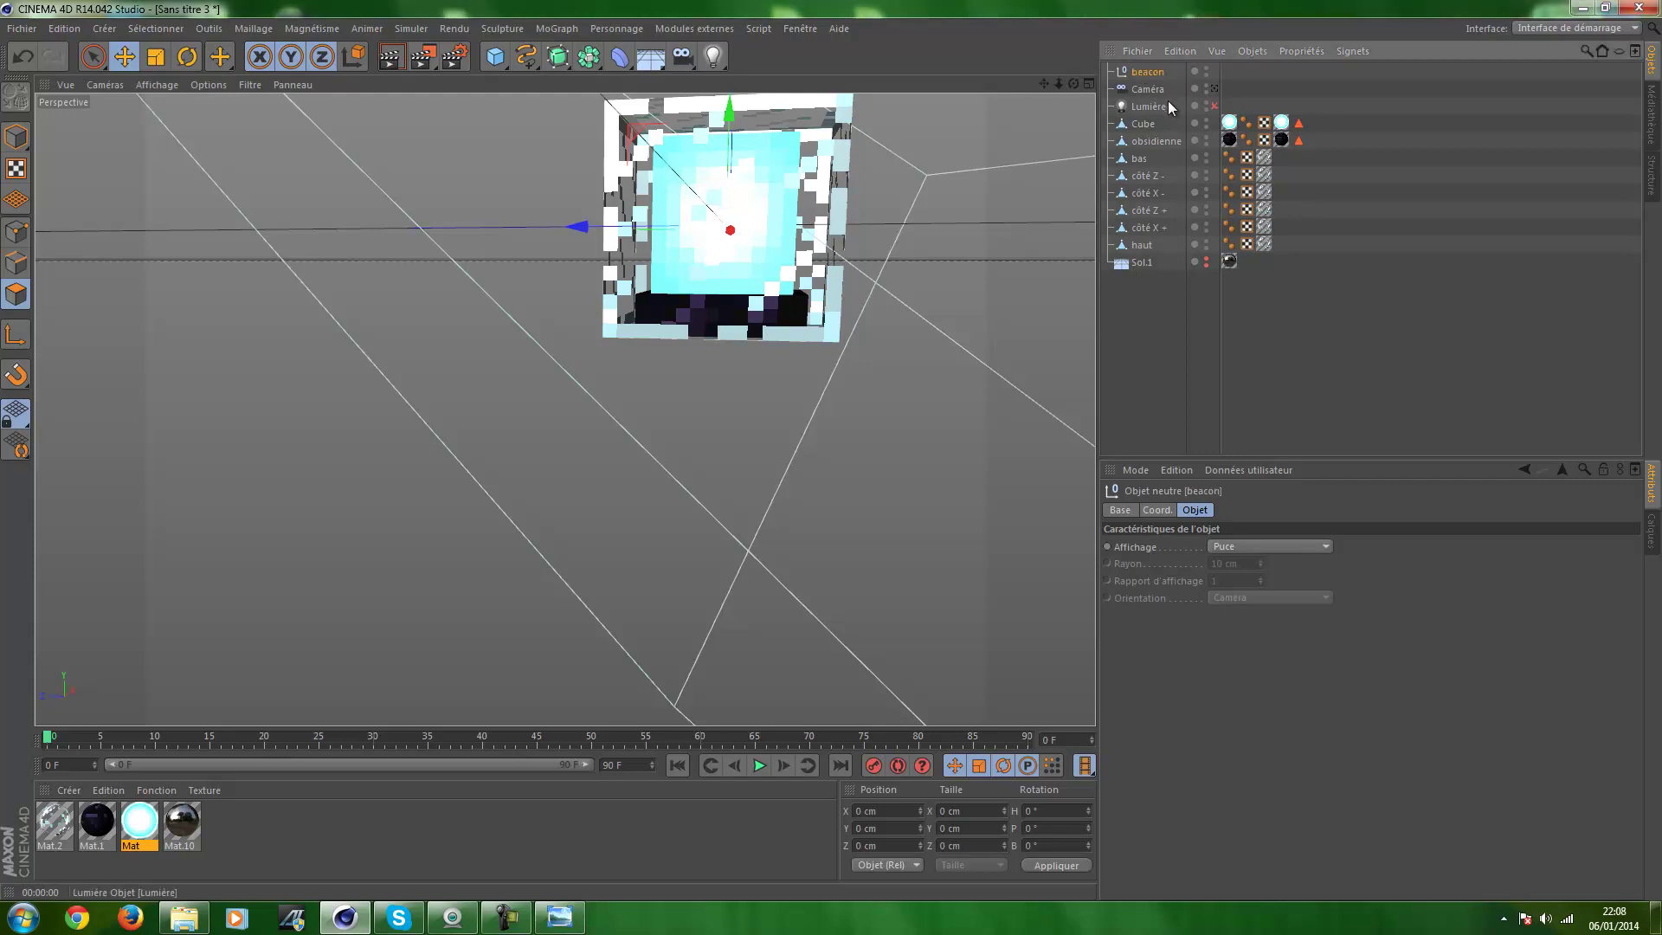
Parent Cube through haut under beacon and rename the Cube to bulbe
{"action": "left_click", "coordinate": [1168, 320]}
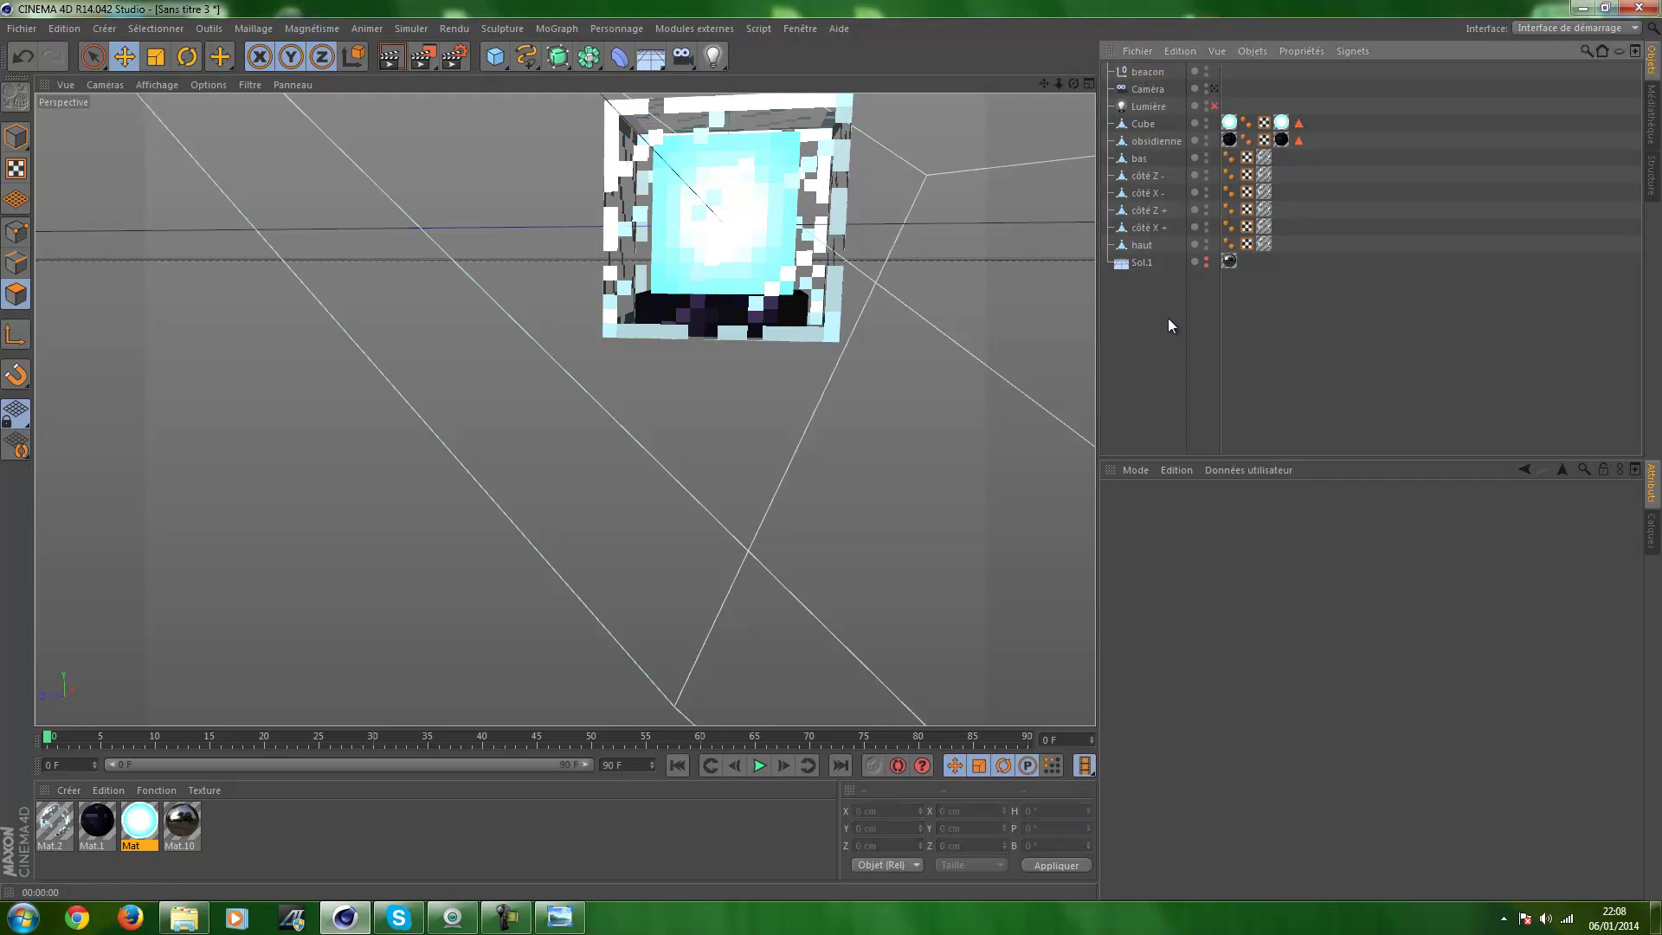
{"action": "left_click", "coordinate": [1148, 123]}
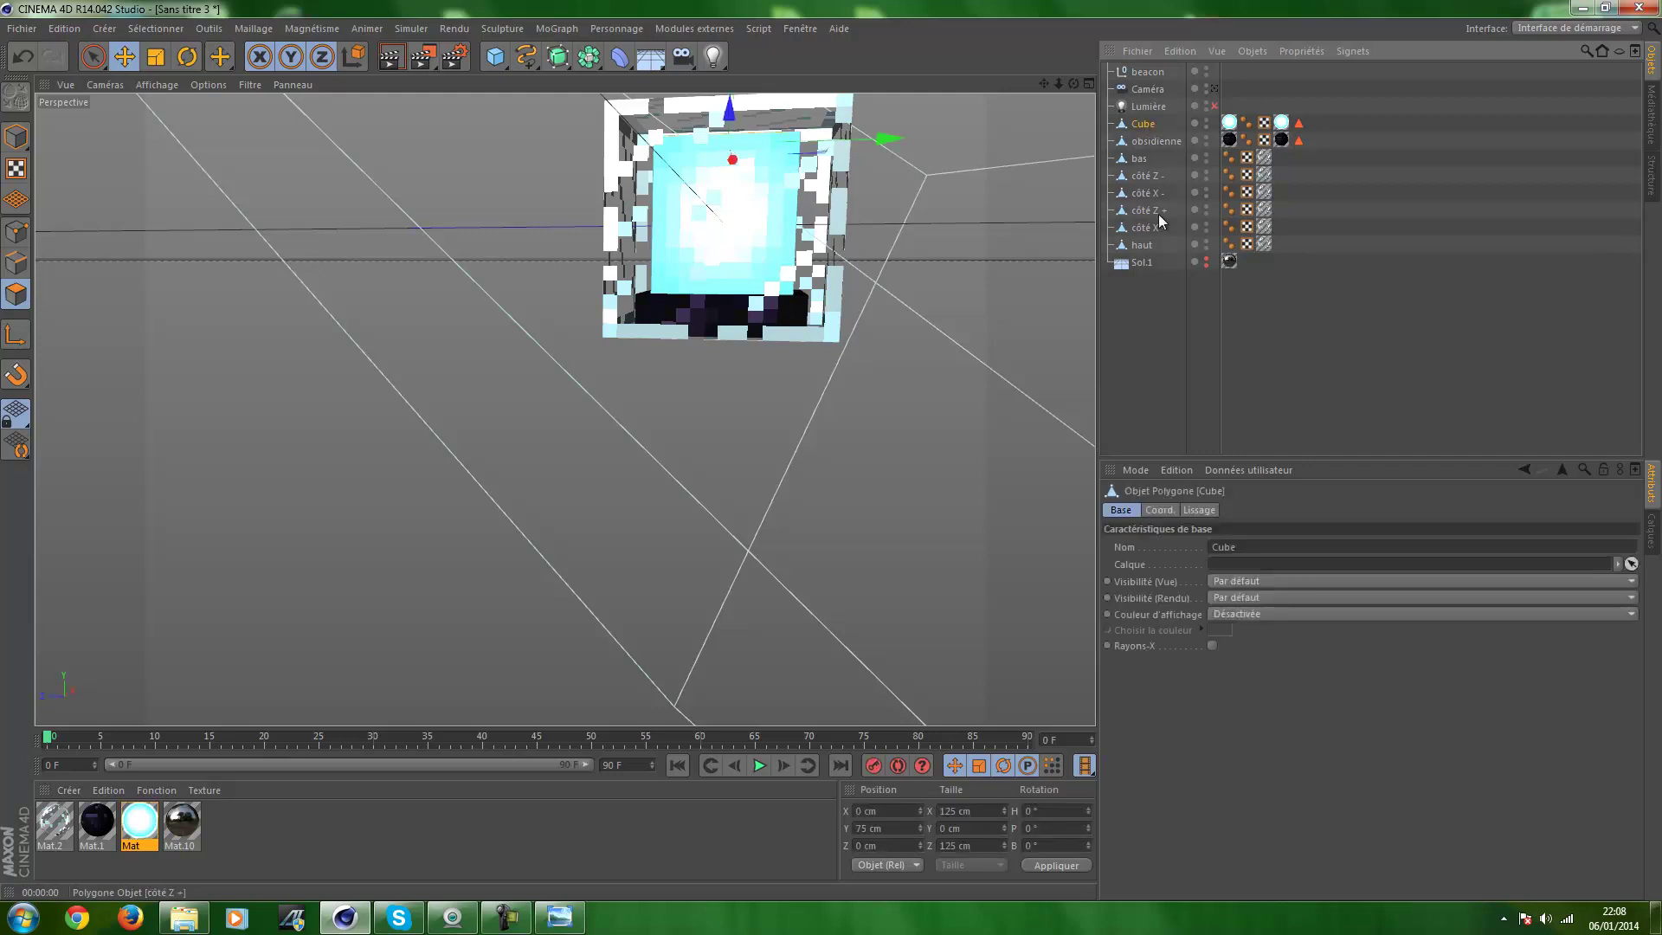
{"action": "left_click", "coordinate": [1150, 245], "text": "shift"}
{"action": "left_click_drag", "start_coordinate": [1150, 245], "coordinate": [1113, 74]}
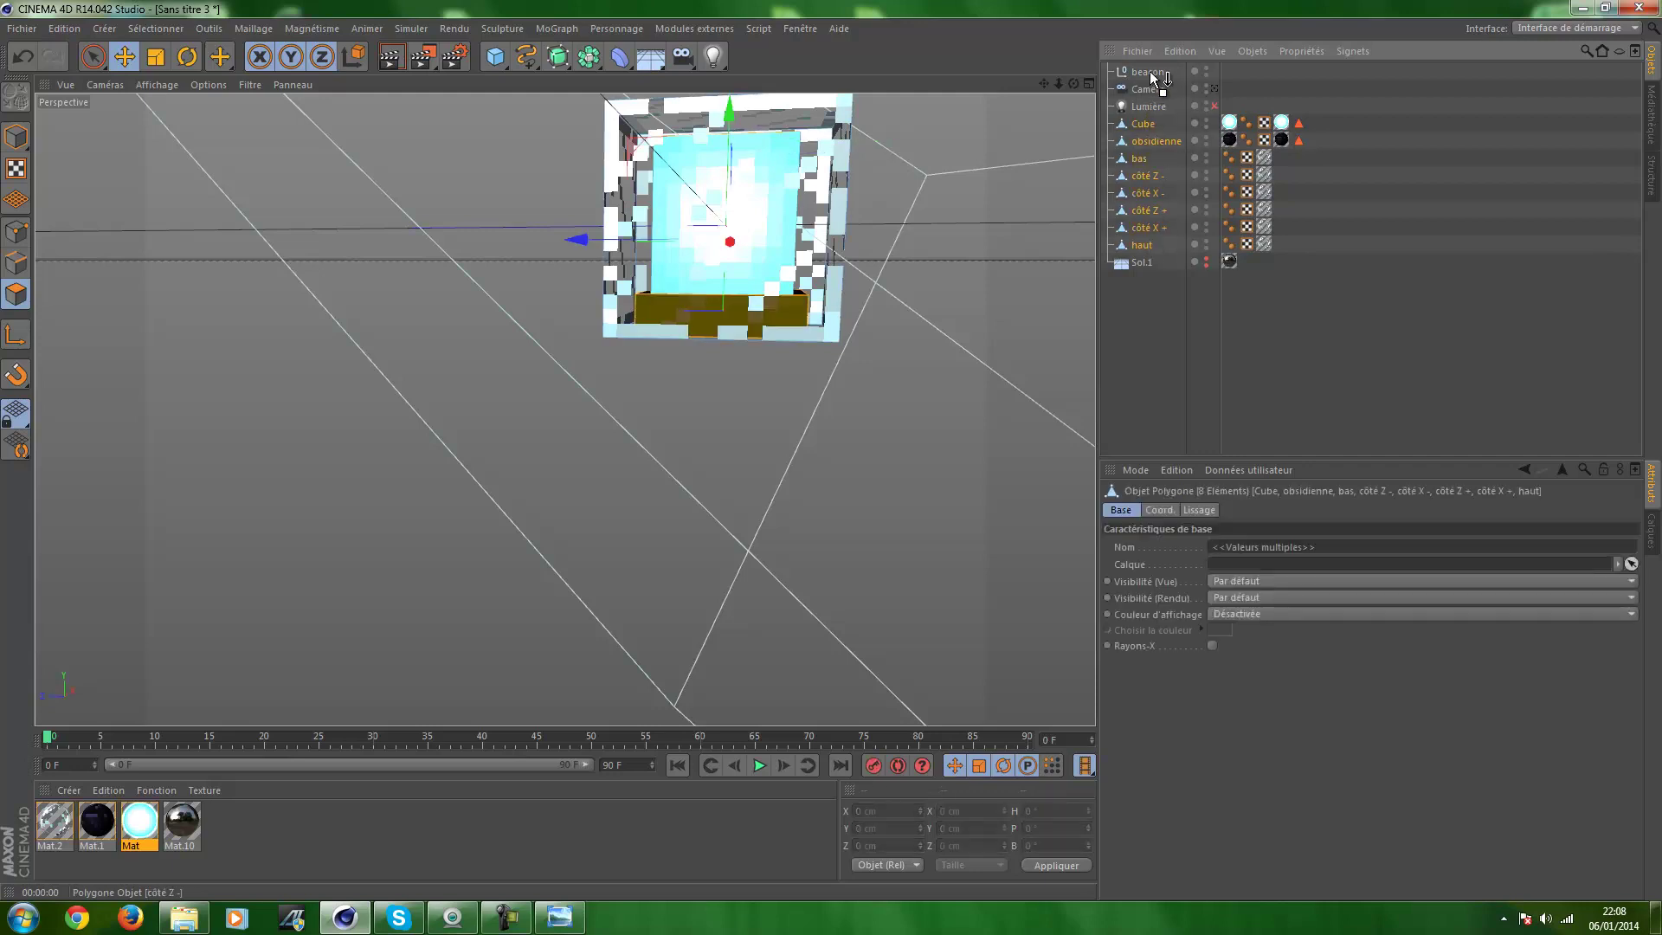
{"action": "double_click", "coordinate": [1154, 89]}
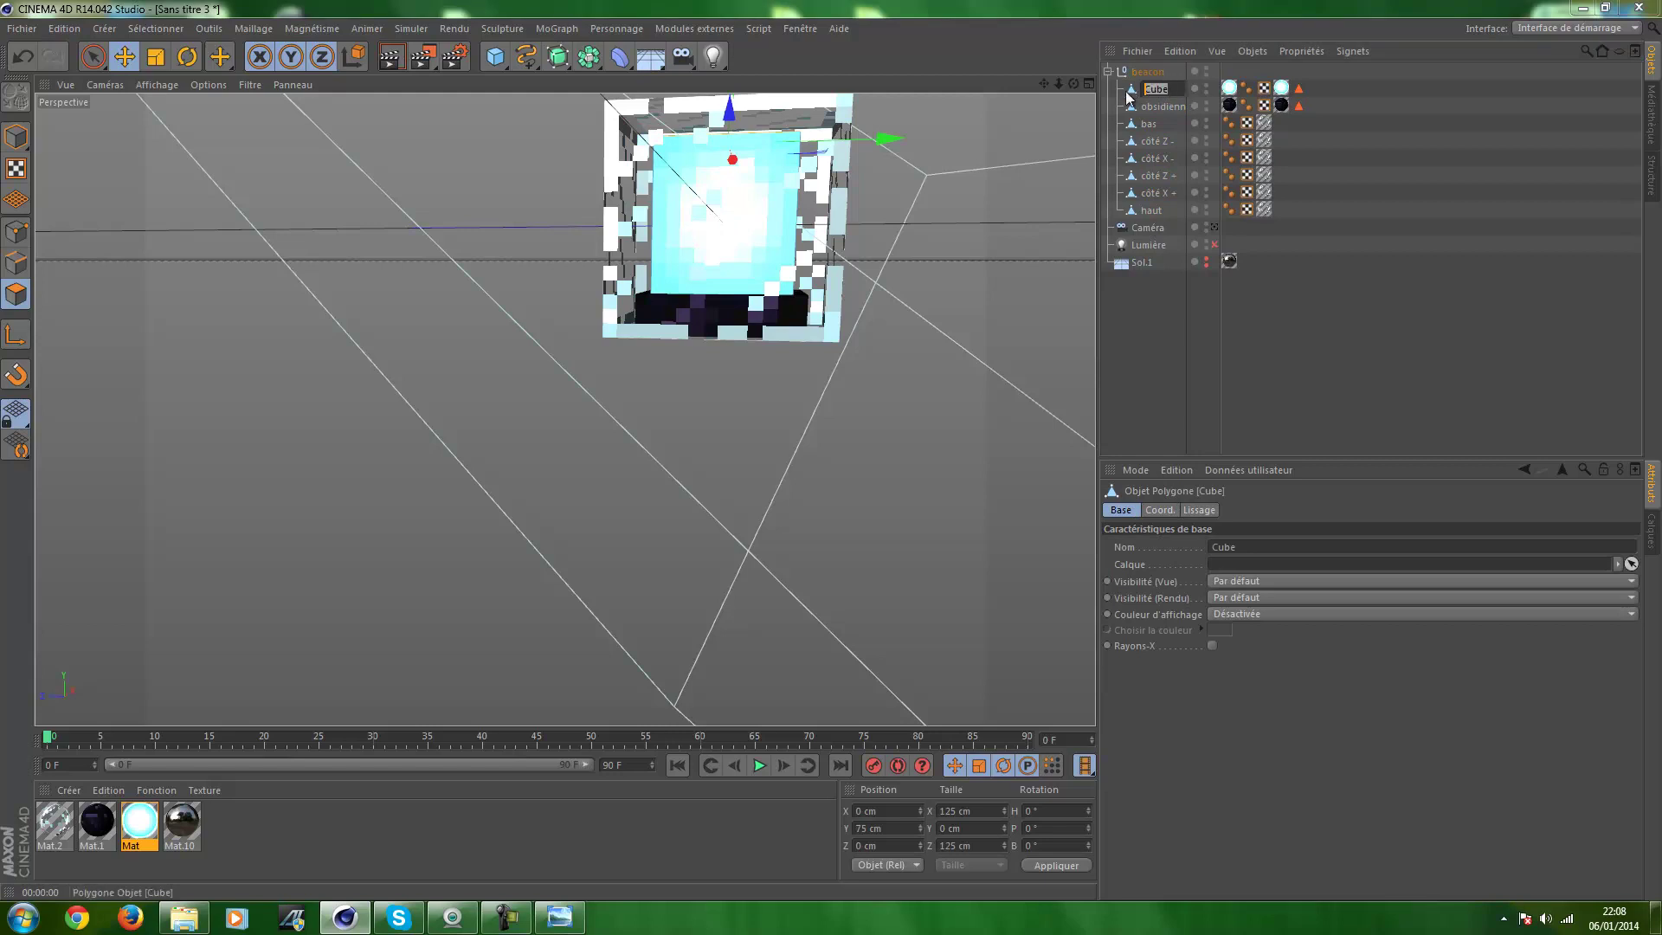
{"action": "type", "text": "bul"}
{"action": "key", "text": "Return"}
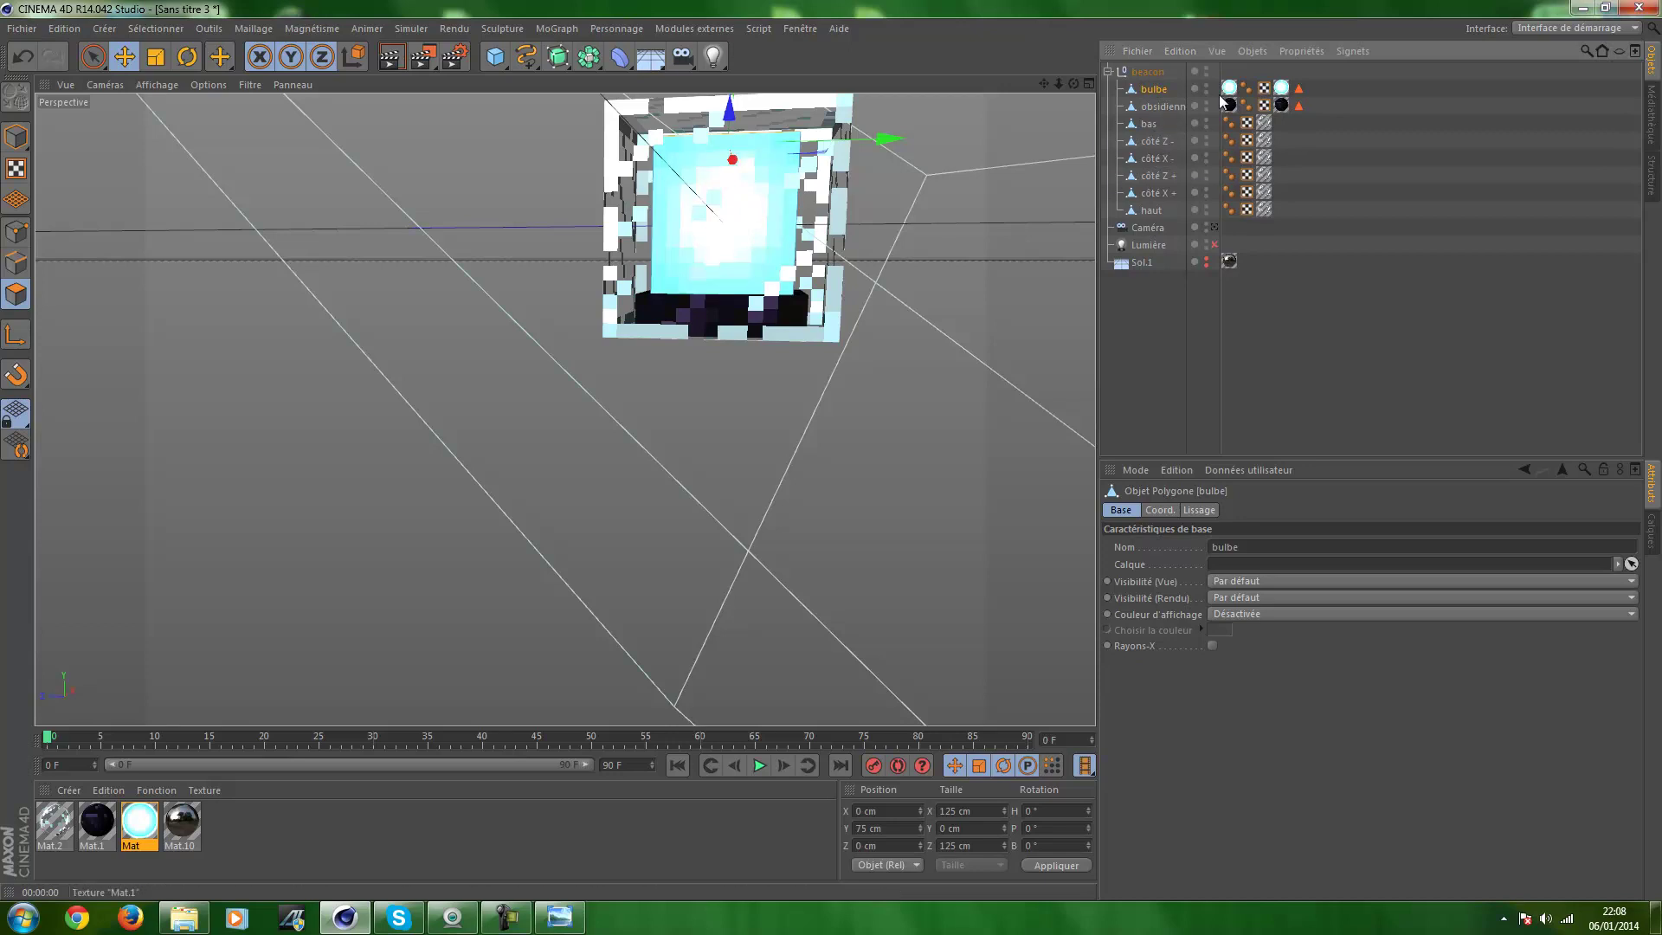
{"action": "left_click", "coordinate": [1159, 121]}
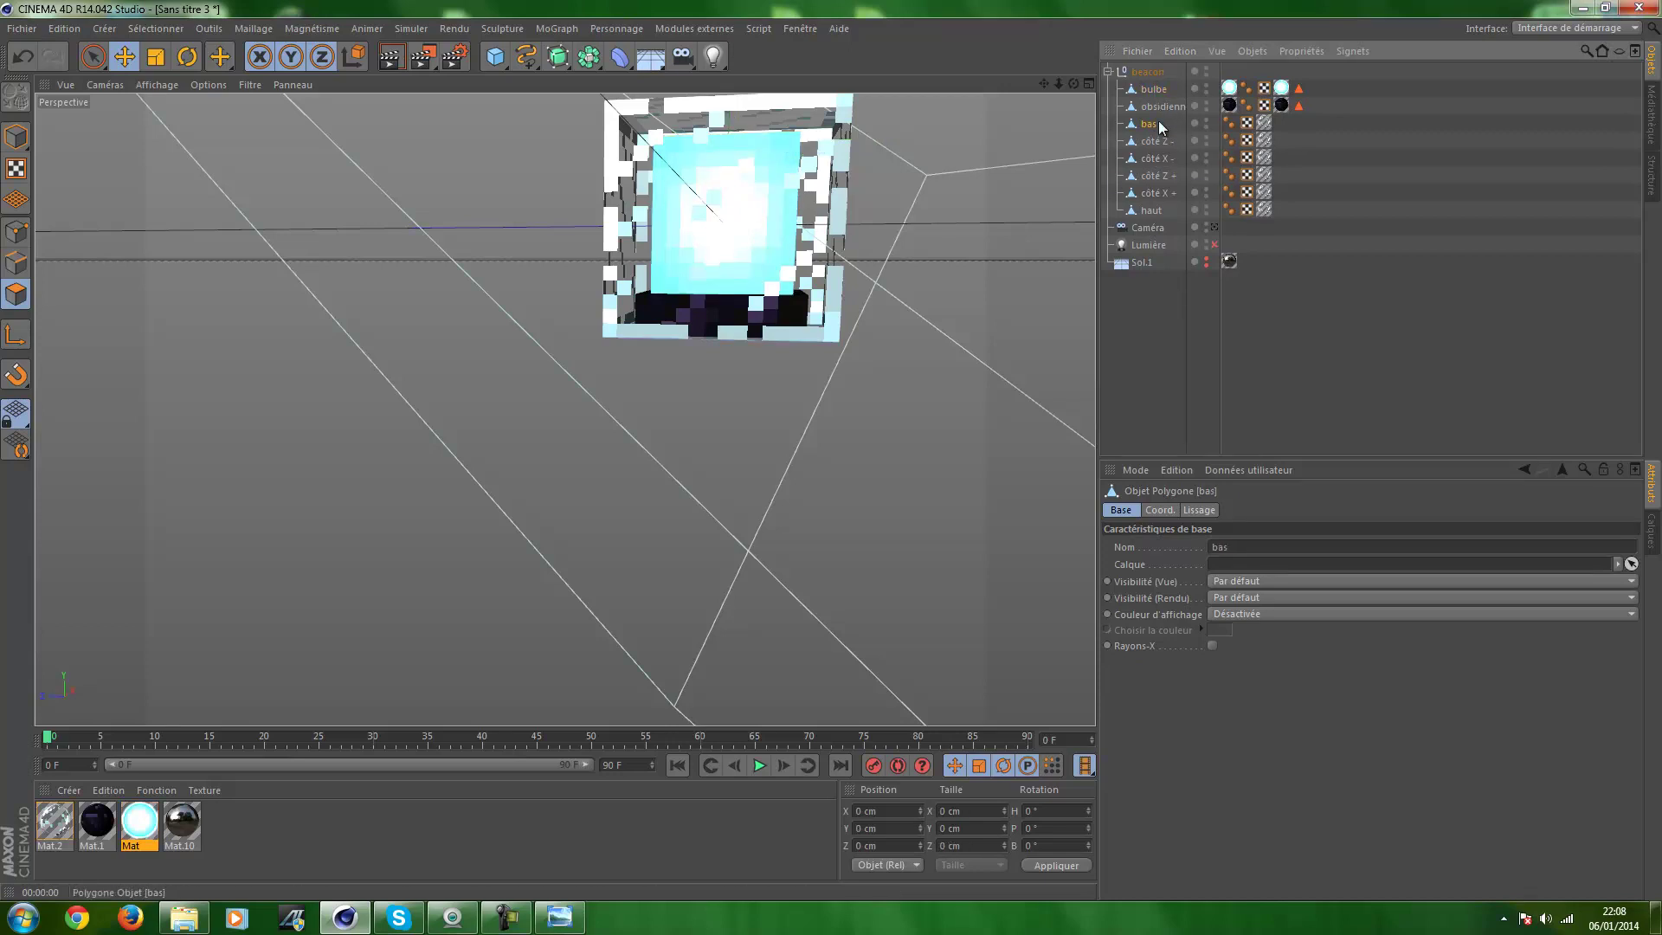
Group the glass faces bas through haut into a null named verre
{"action": "left_click", "coordinate": [1159, 210], "text": "shift"}
{"action": "right_click", "coordinate": [1149, 164]}
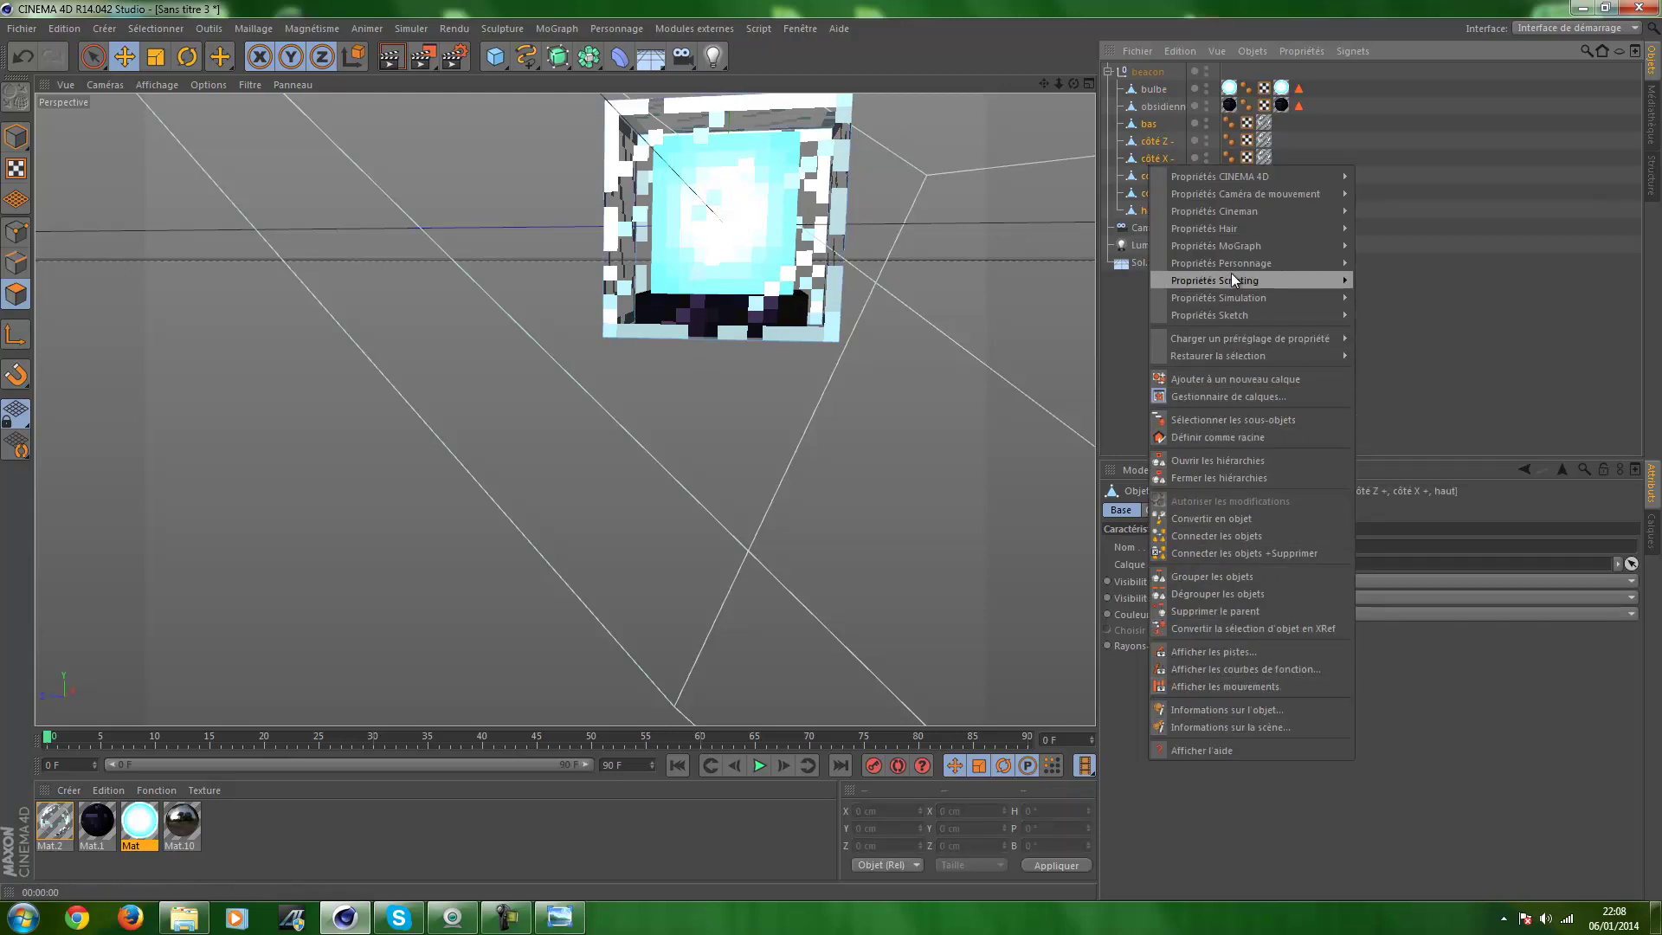
{"action": "left_click", "coordinate": [1240, 576]}
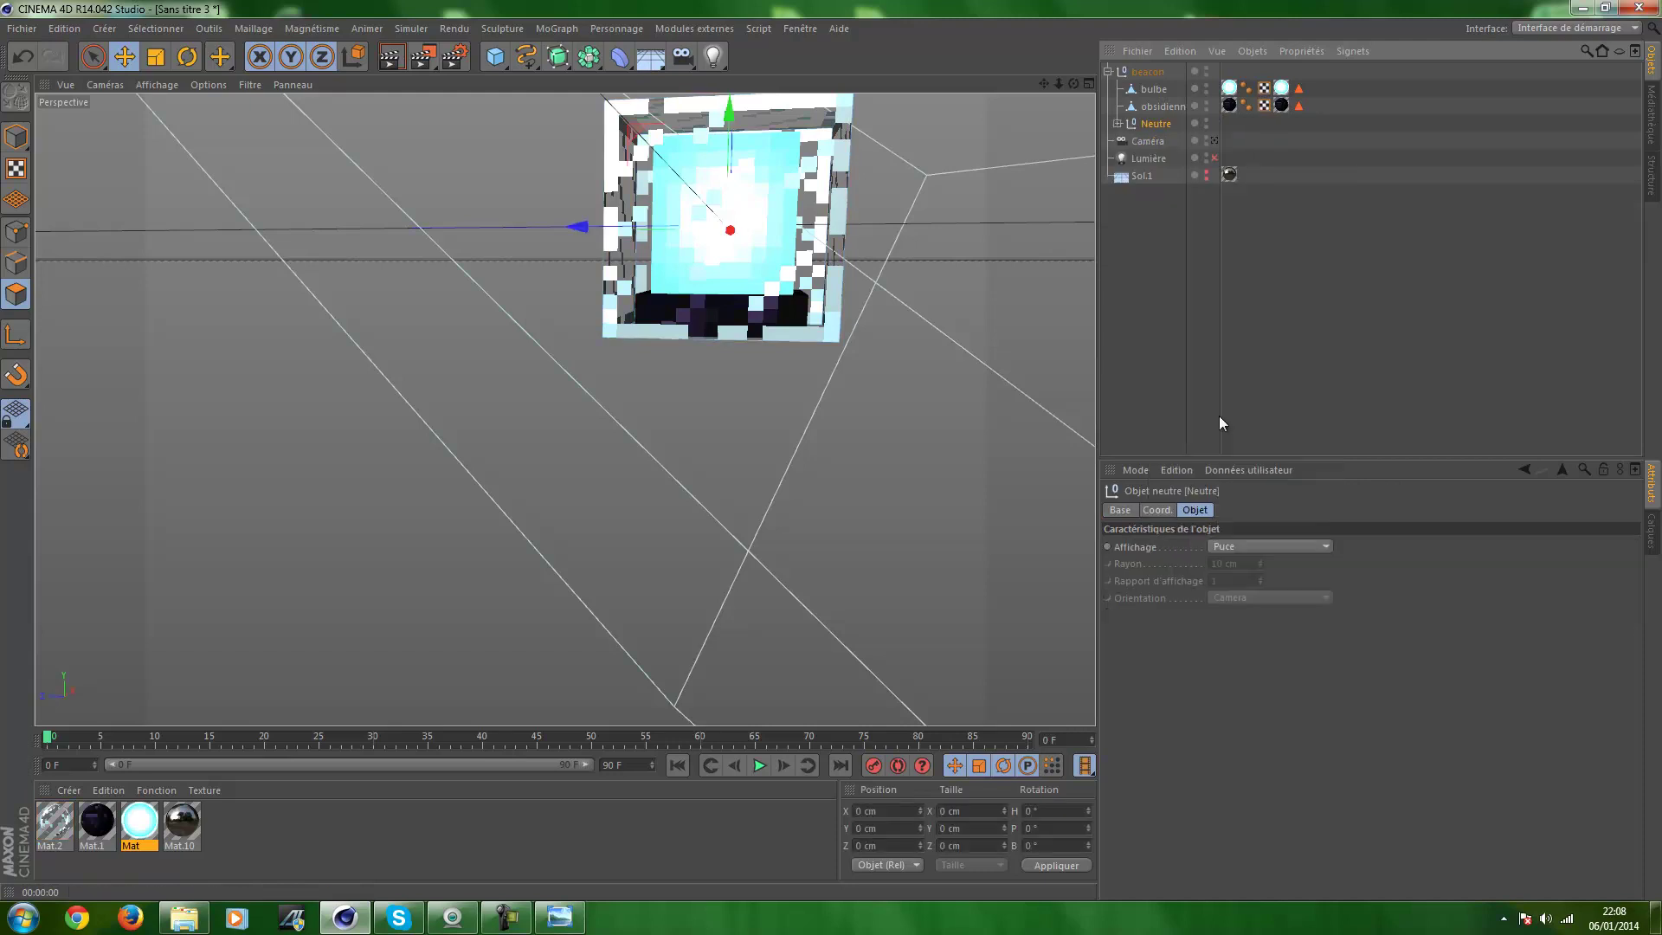
{"action": "double_click", "coordinate": [1160, 124]}
{"action": "type", "text": "verre"}
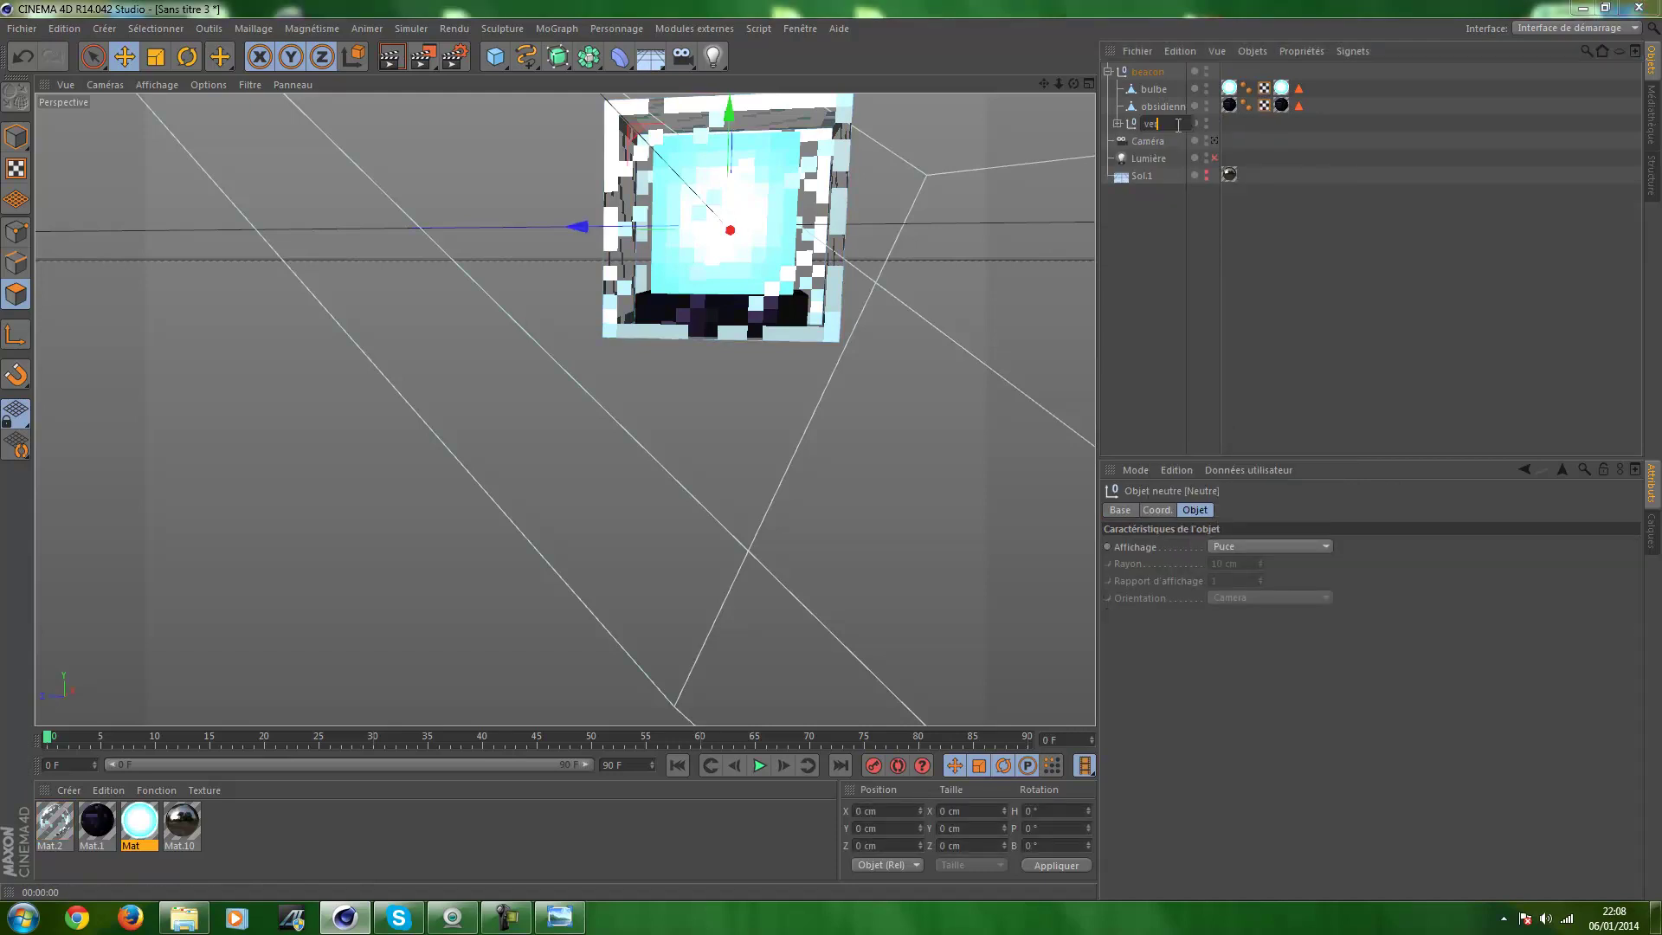
{"action": "key", "text": "Return"}
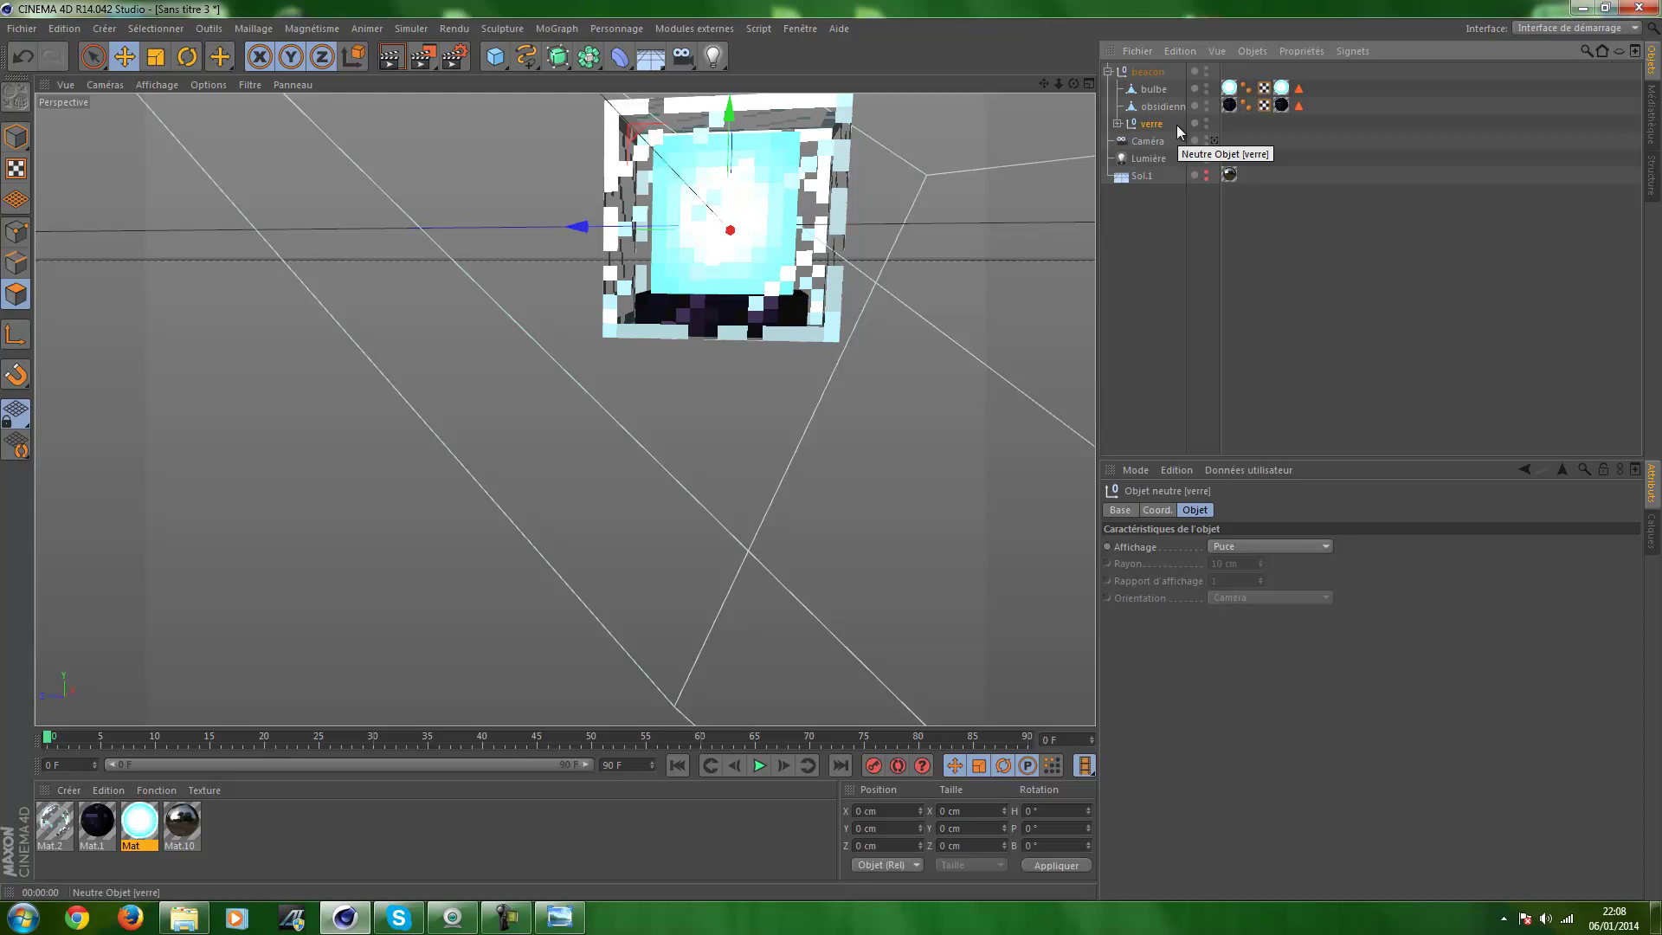
Test-move the verre glass shell, then undo the move
{"action": "left_click", "coordinate": [1207, 120]}
{"action": "left_click_drag", "start_coordinate": [576, 227], "coordinate": [454, 254]}
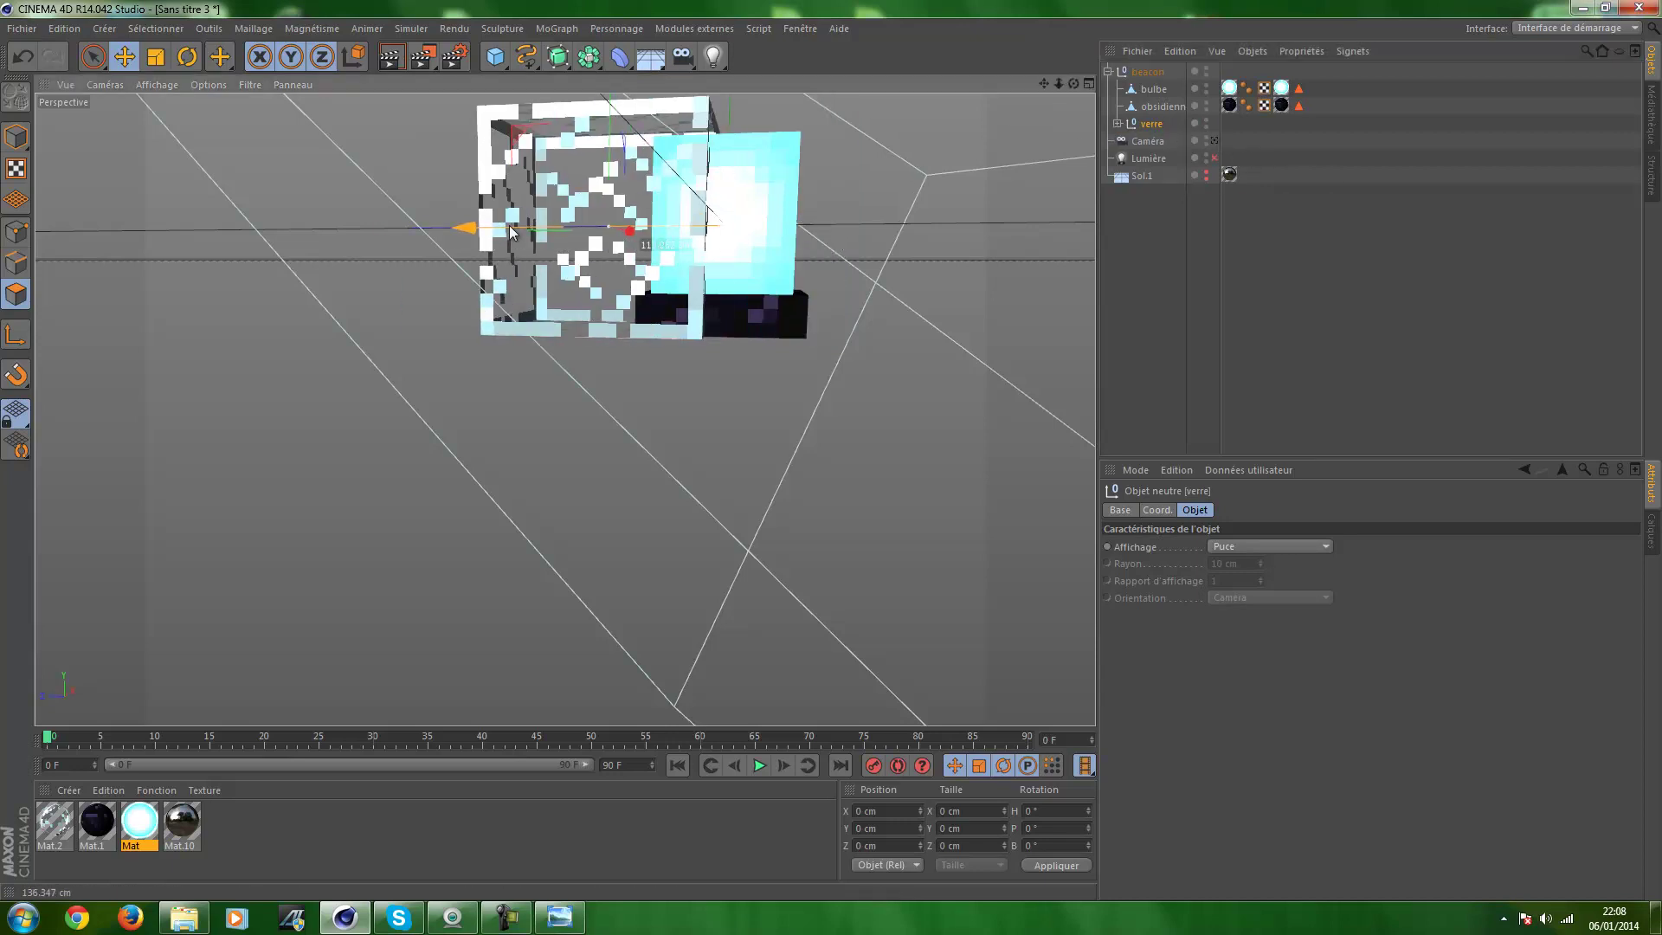
{"action": "key", "text": "ctrl+z"}
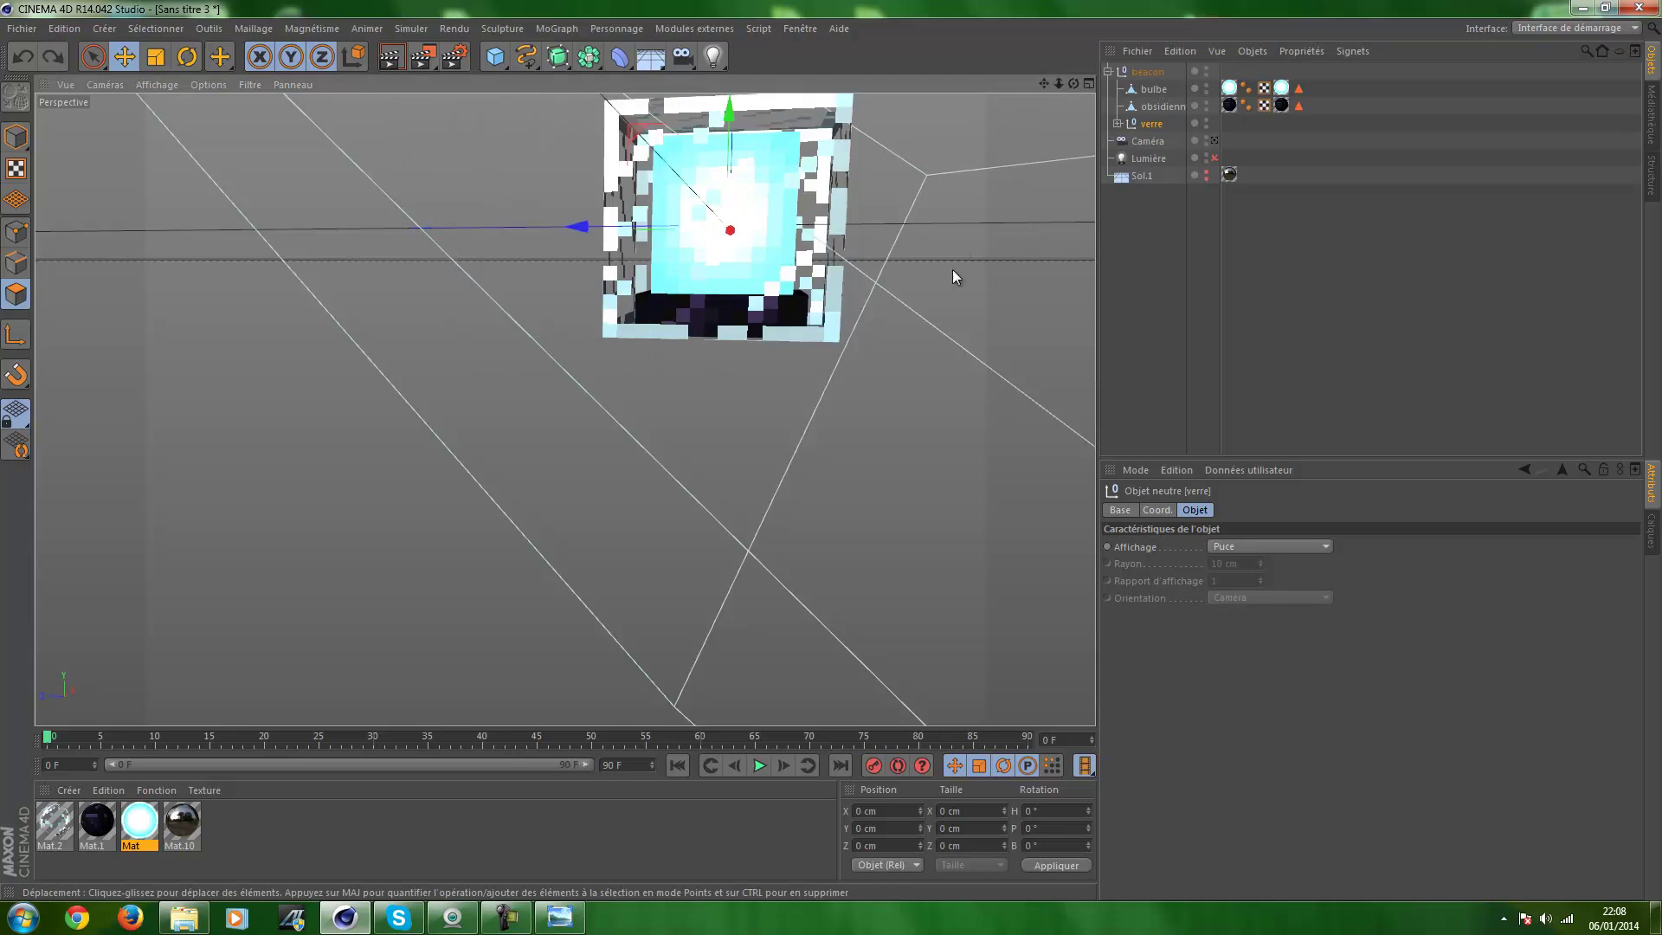
{"action": "left_click", "coordinate": [1215, 140]}
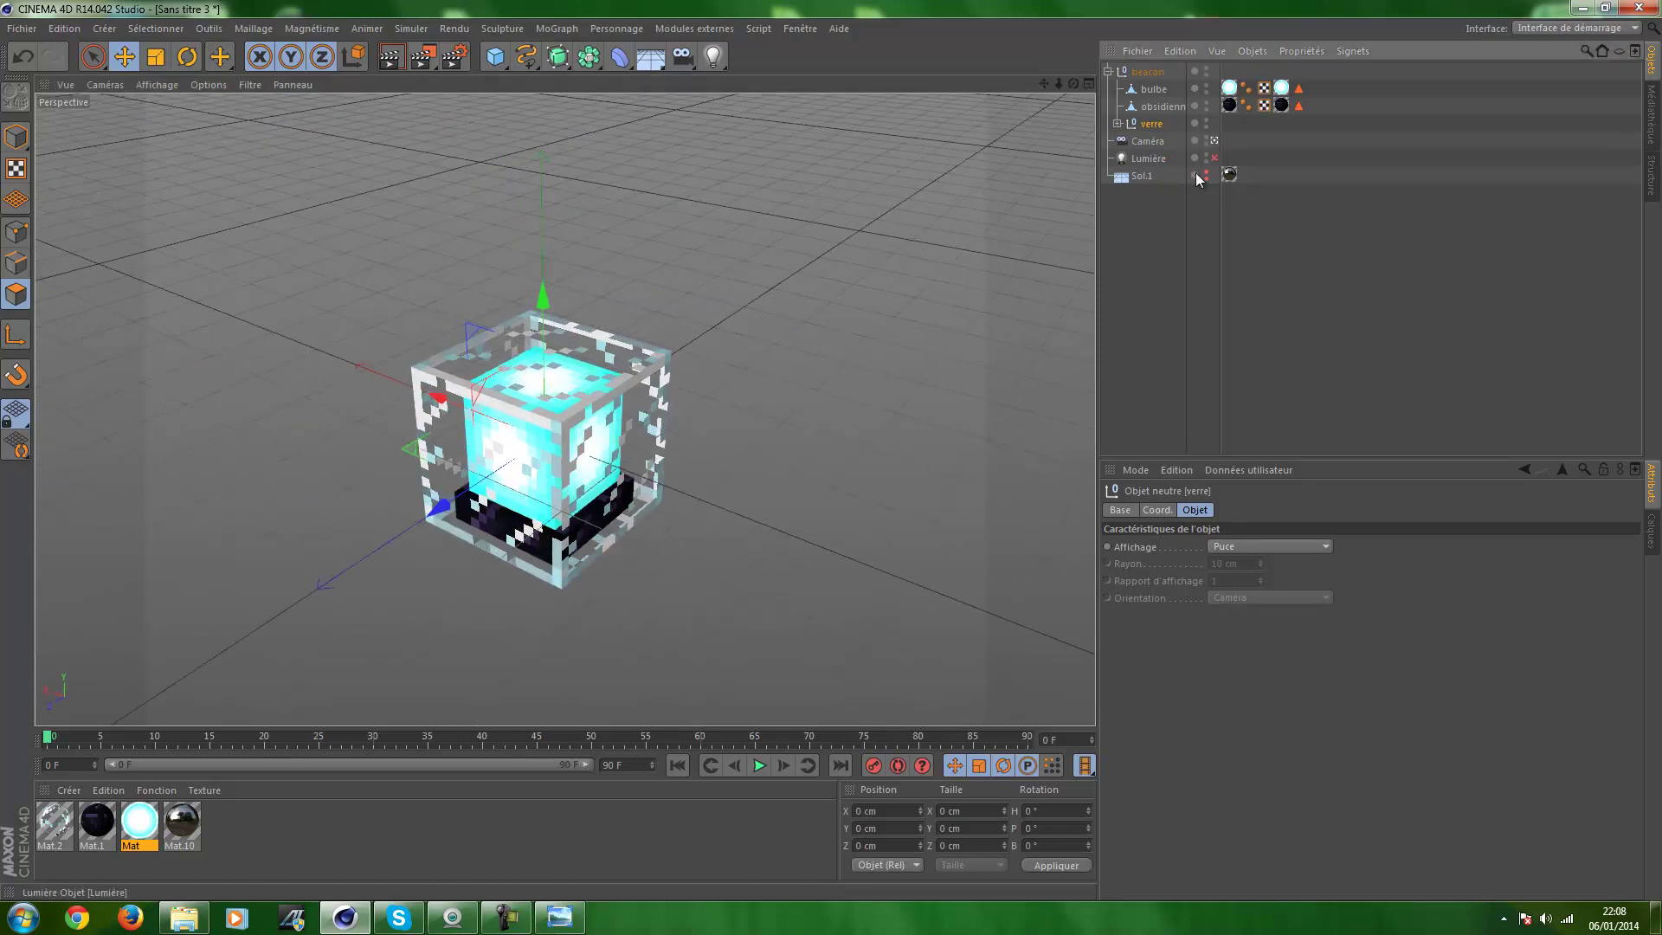
Expand verre, hide the bas and côté X + faces in the editor, and preview a render
{"action": "left_click", "coordinate": [1150, 350]}
{"action": "left_click", "coordinate": [1117, 124]}
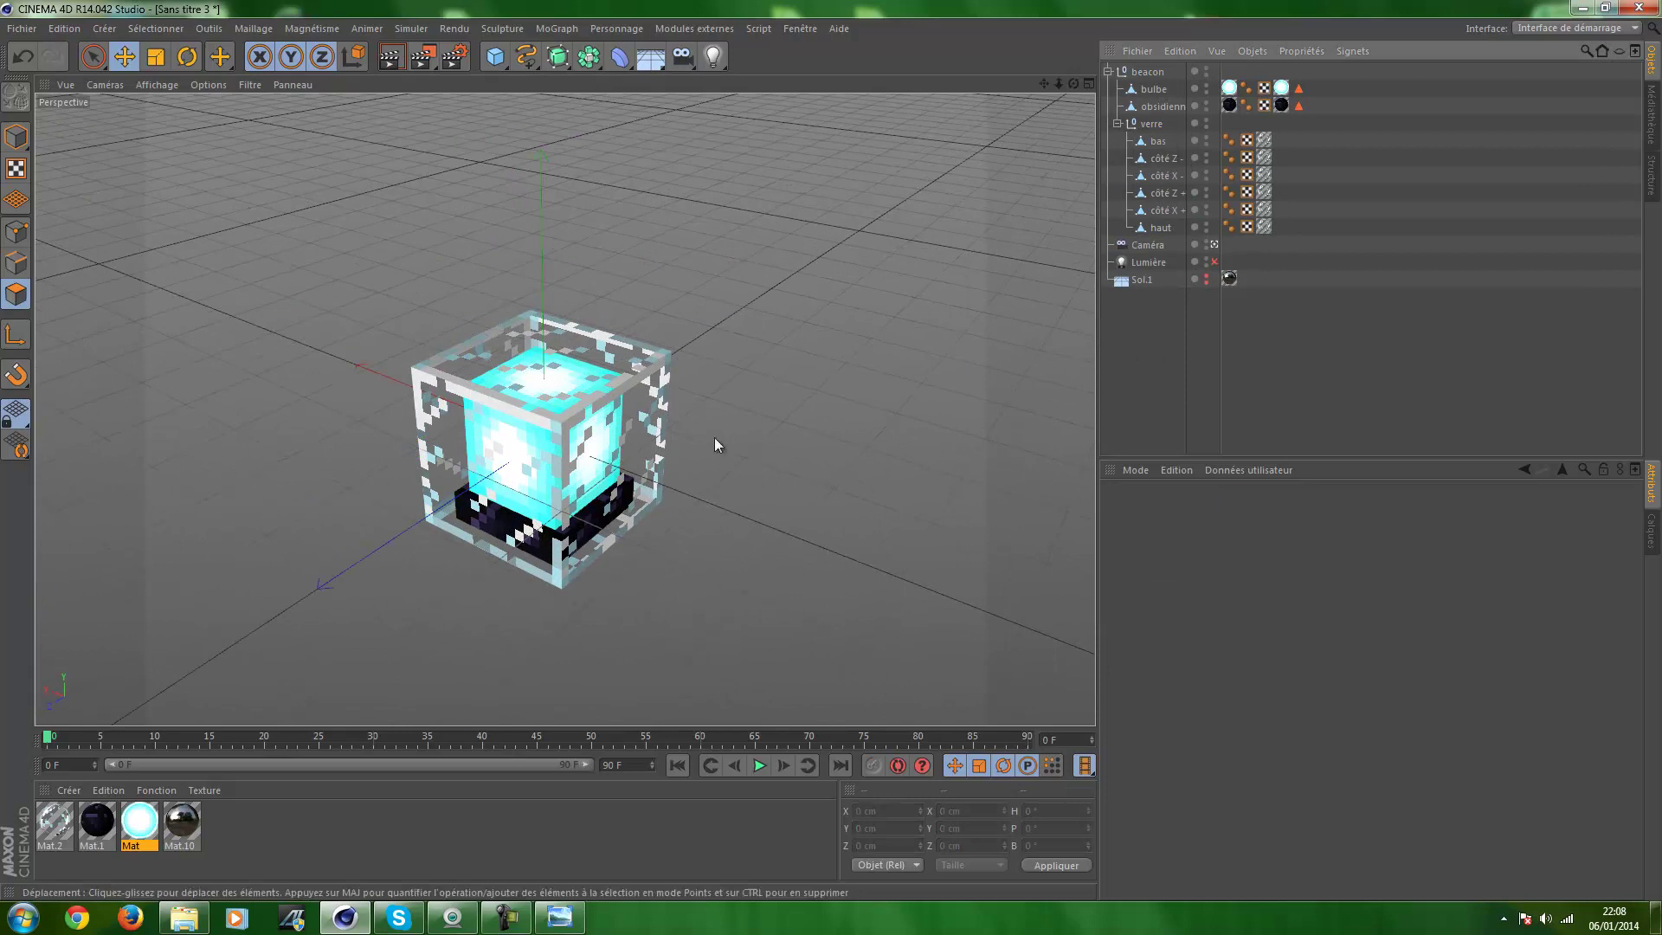
{"action": "left_click", "coordinate": [1207, 138]}
{"action": "left_click", "coordinate": [1206, 208]}
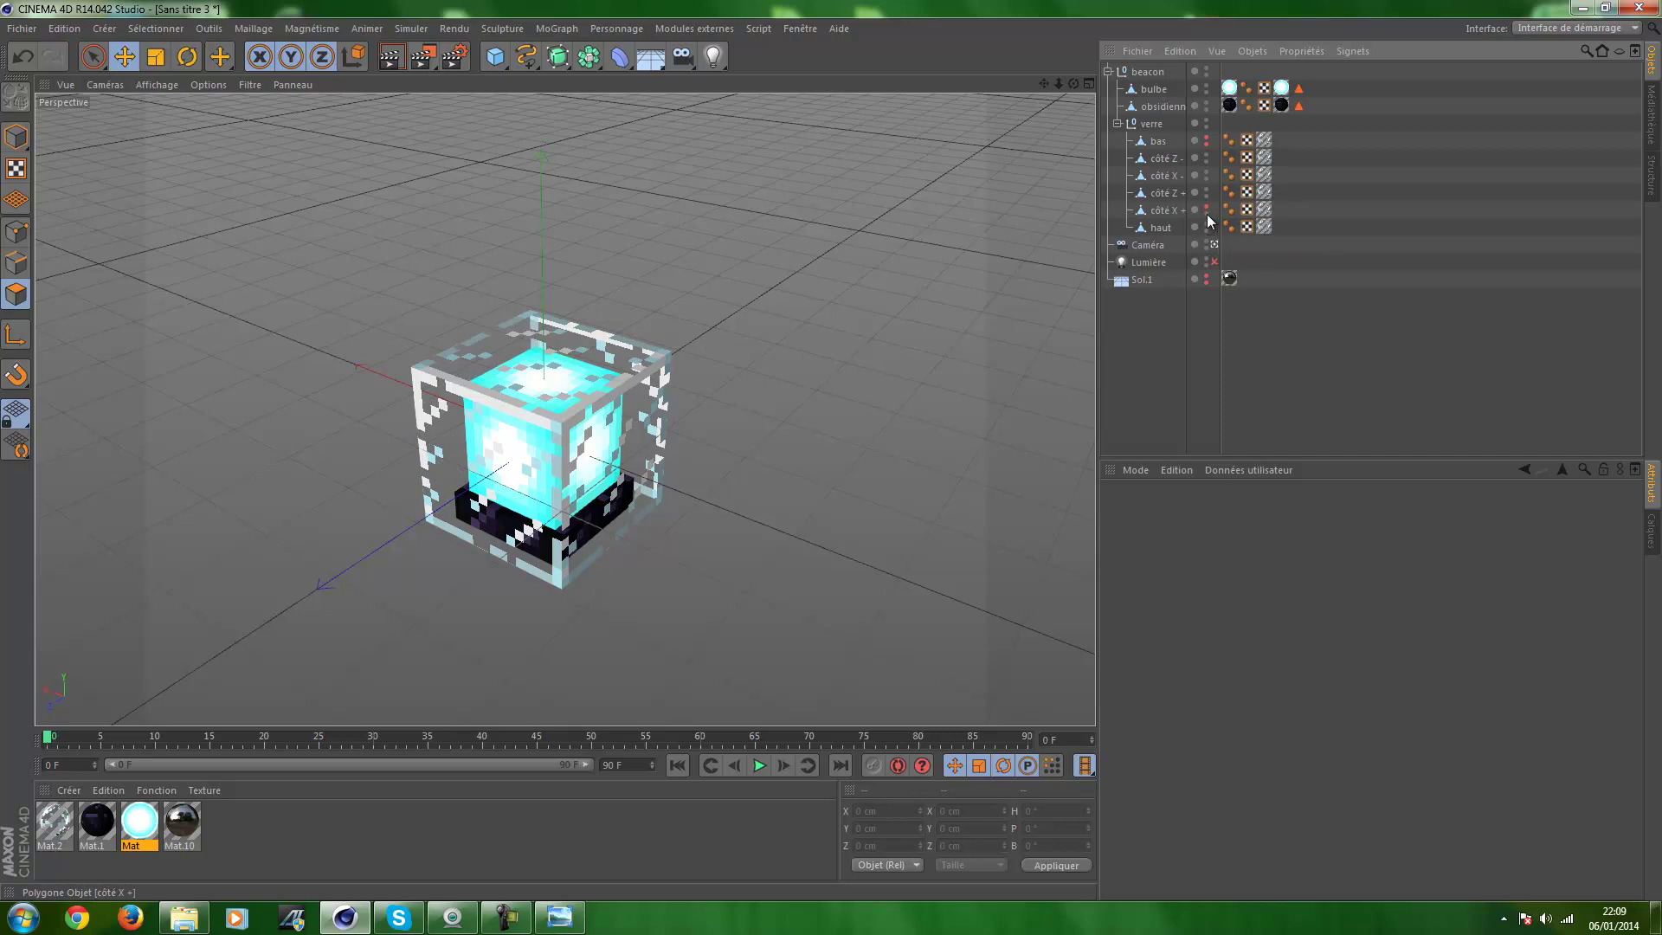
{"action": "left_click", "coordinate": [390, 61]}
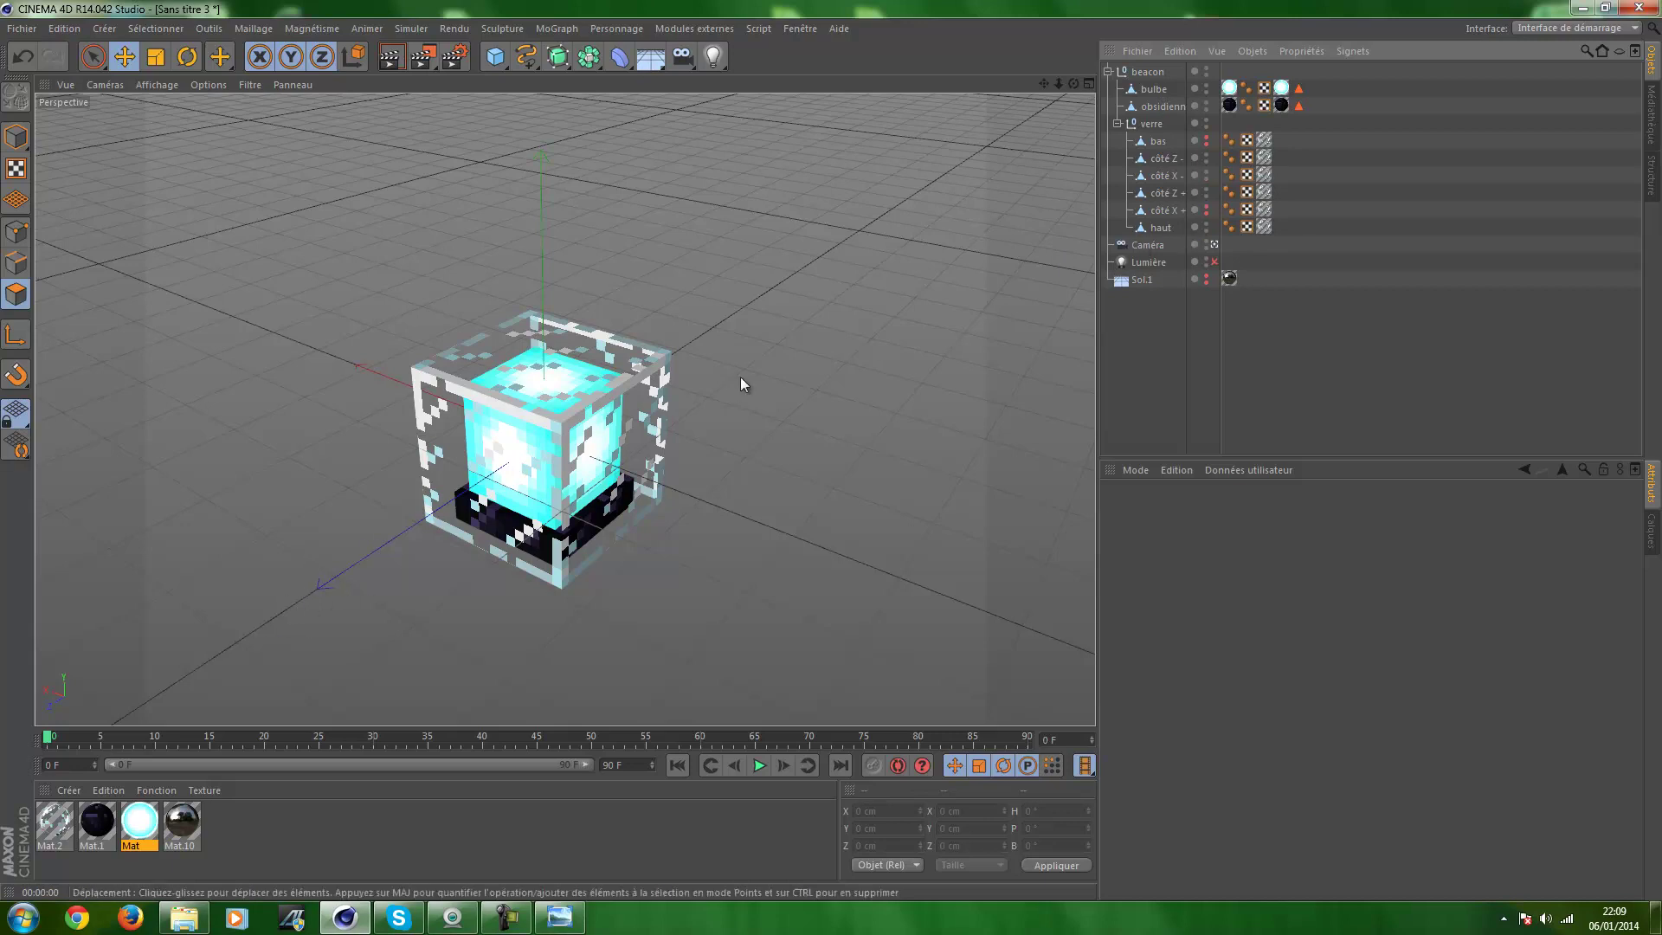
Hide the côté Z - face in the viewport and render another preview
{"action": "left_click", "coordinate": [1206, 155]}
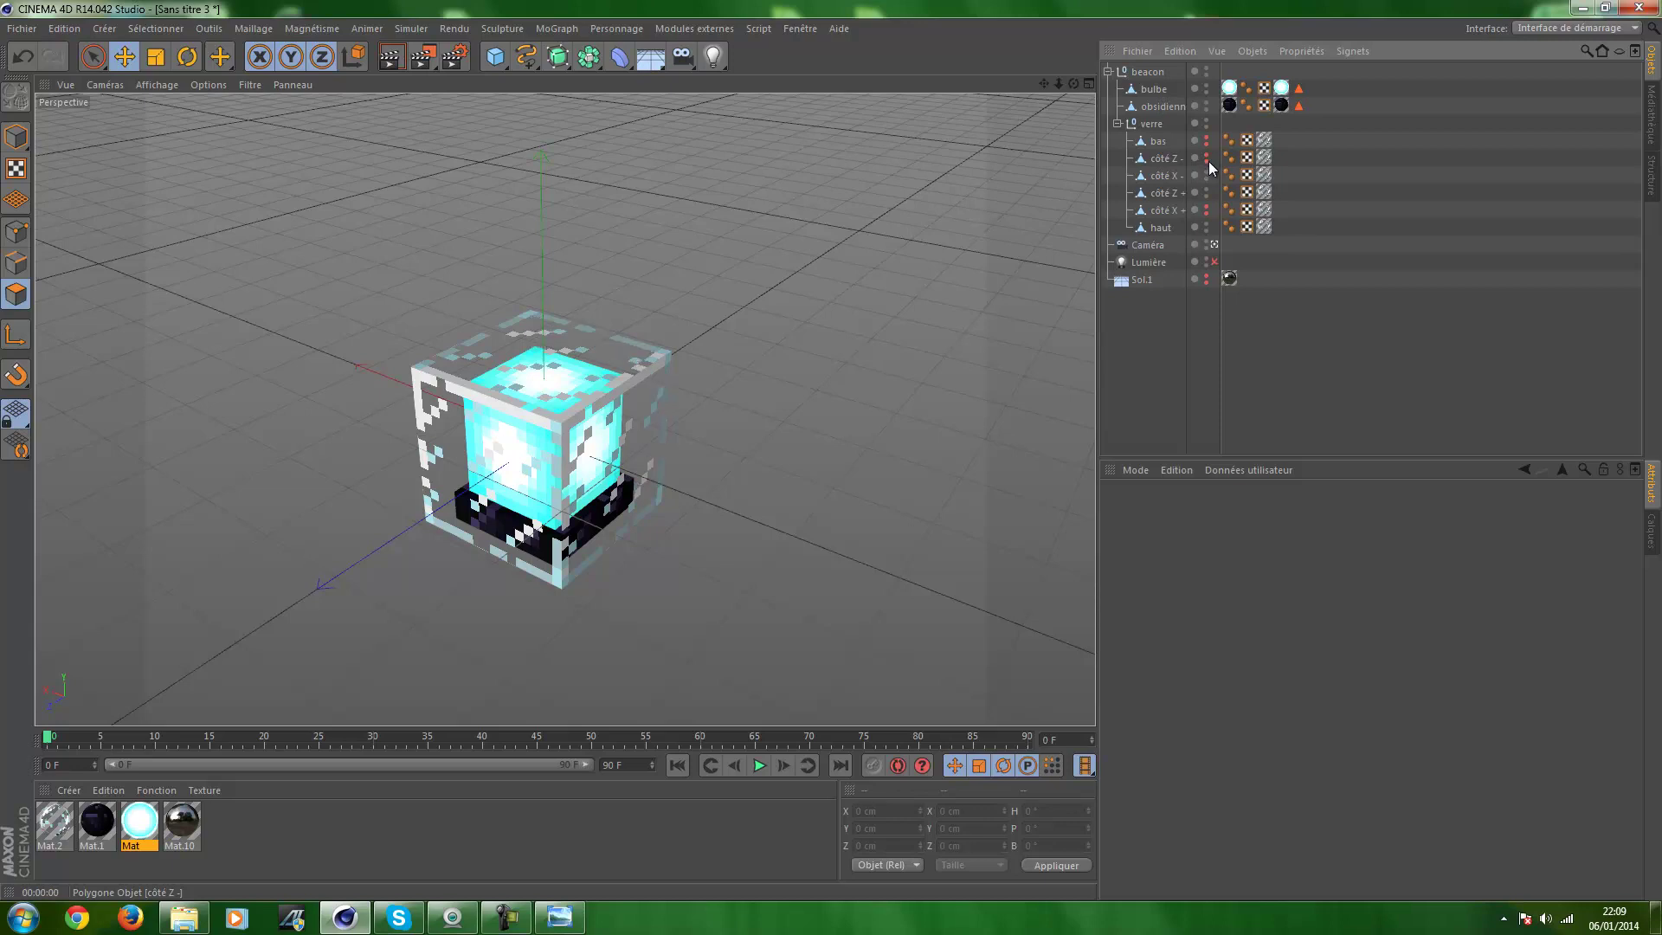
{"action": "left_click", "coordinate": [391, 58]}
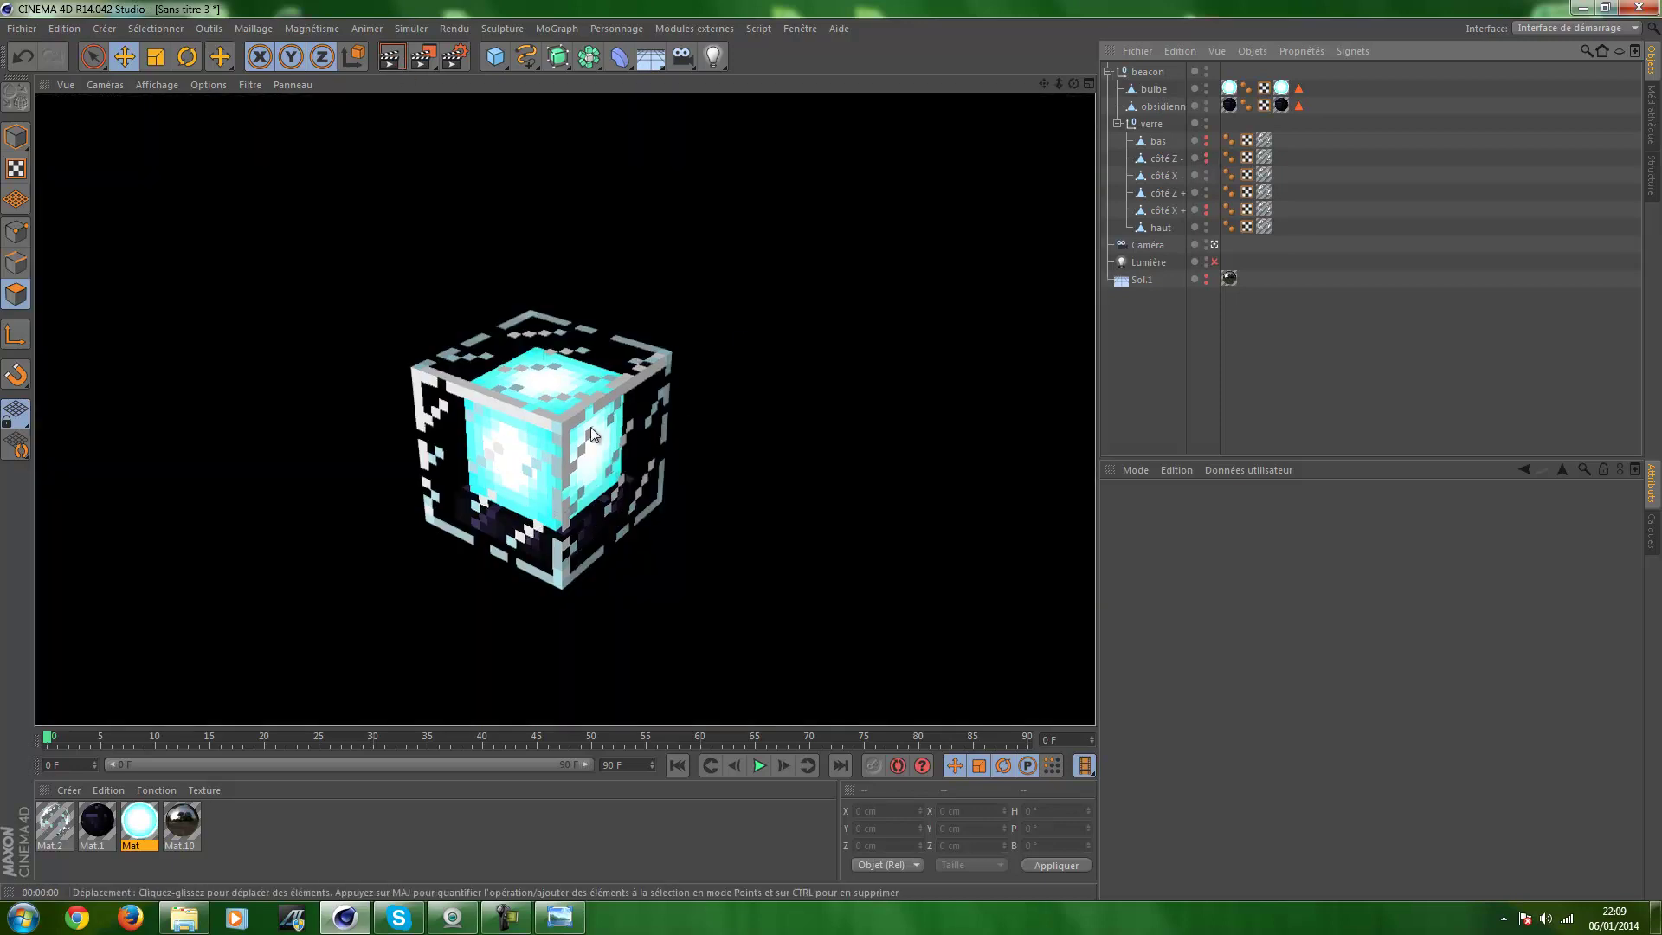
{"action": "left_click", "coordinate": [1252, 341]}
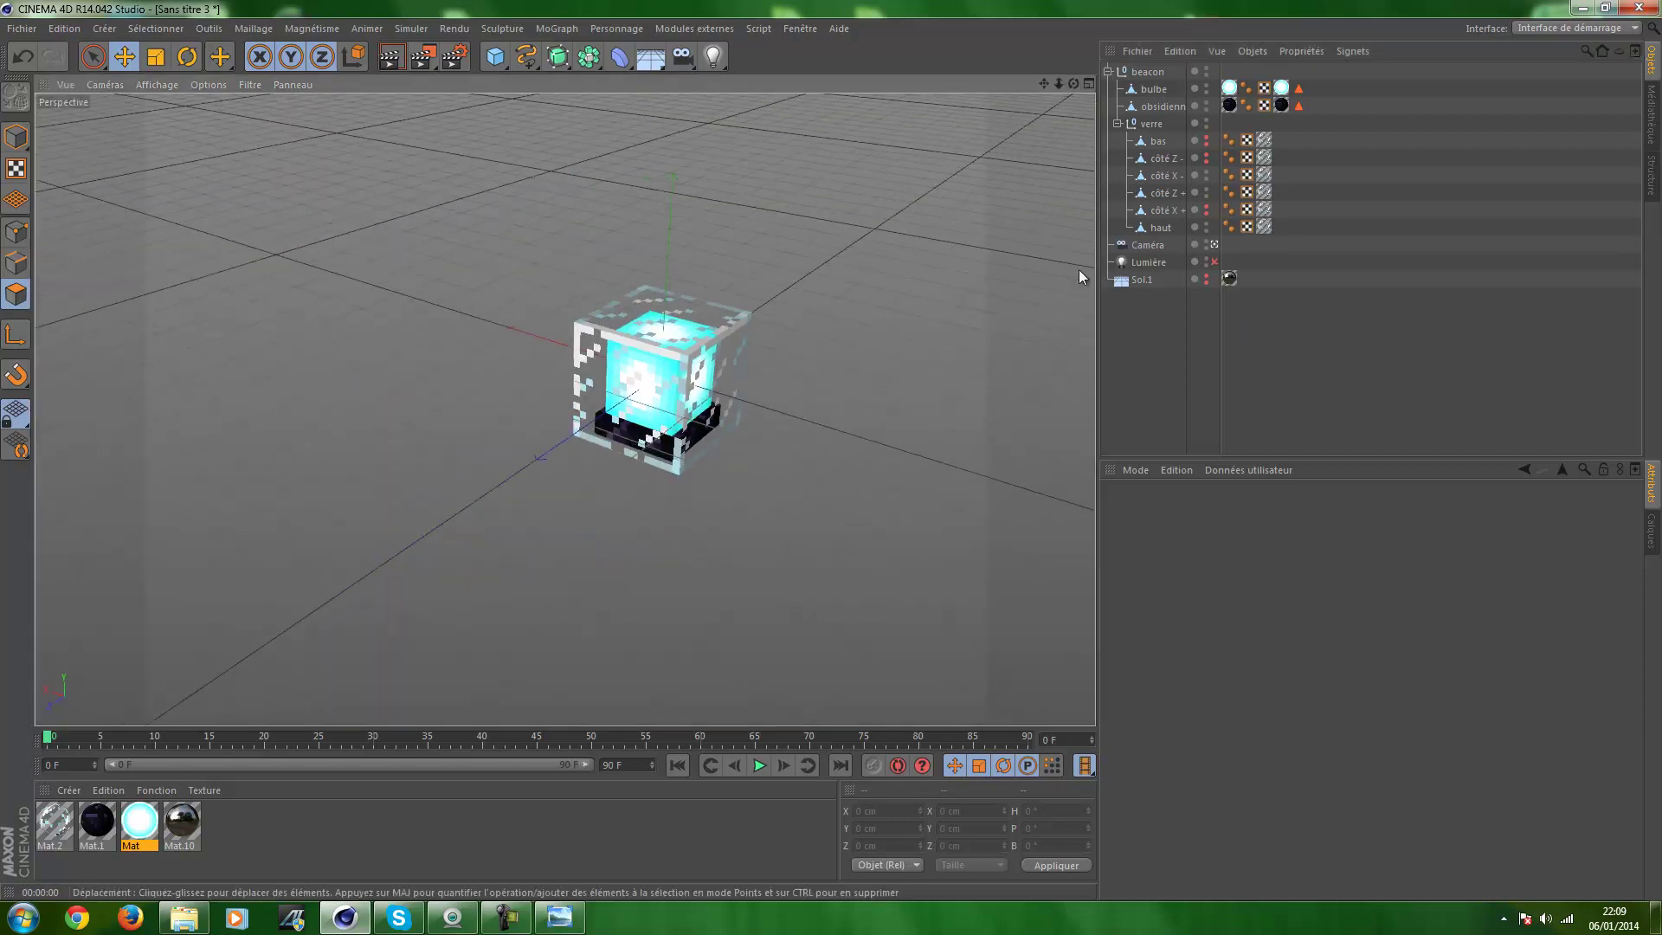
Enable the Lumière light and the Sol.1 floor, then preview a render
{"action": "left_click", "coordinate": [1214, 262]}
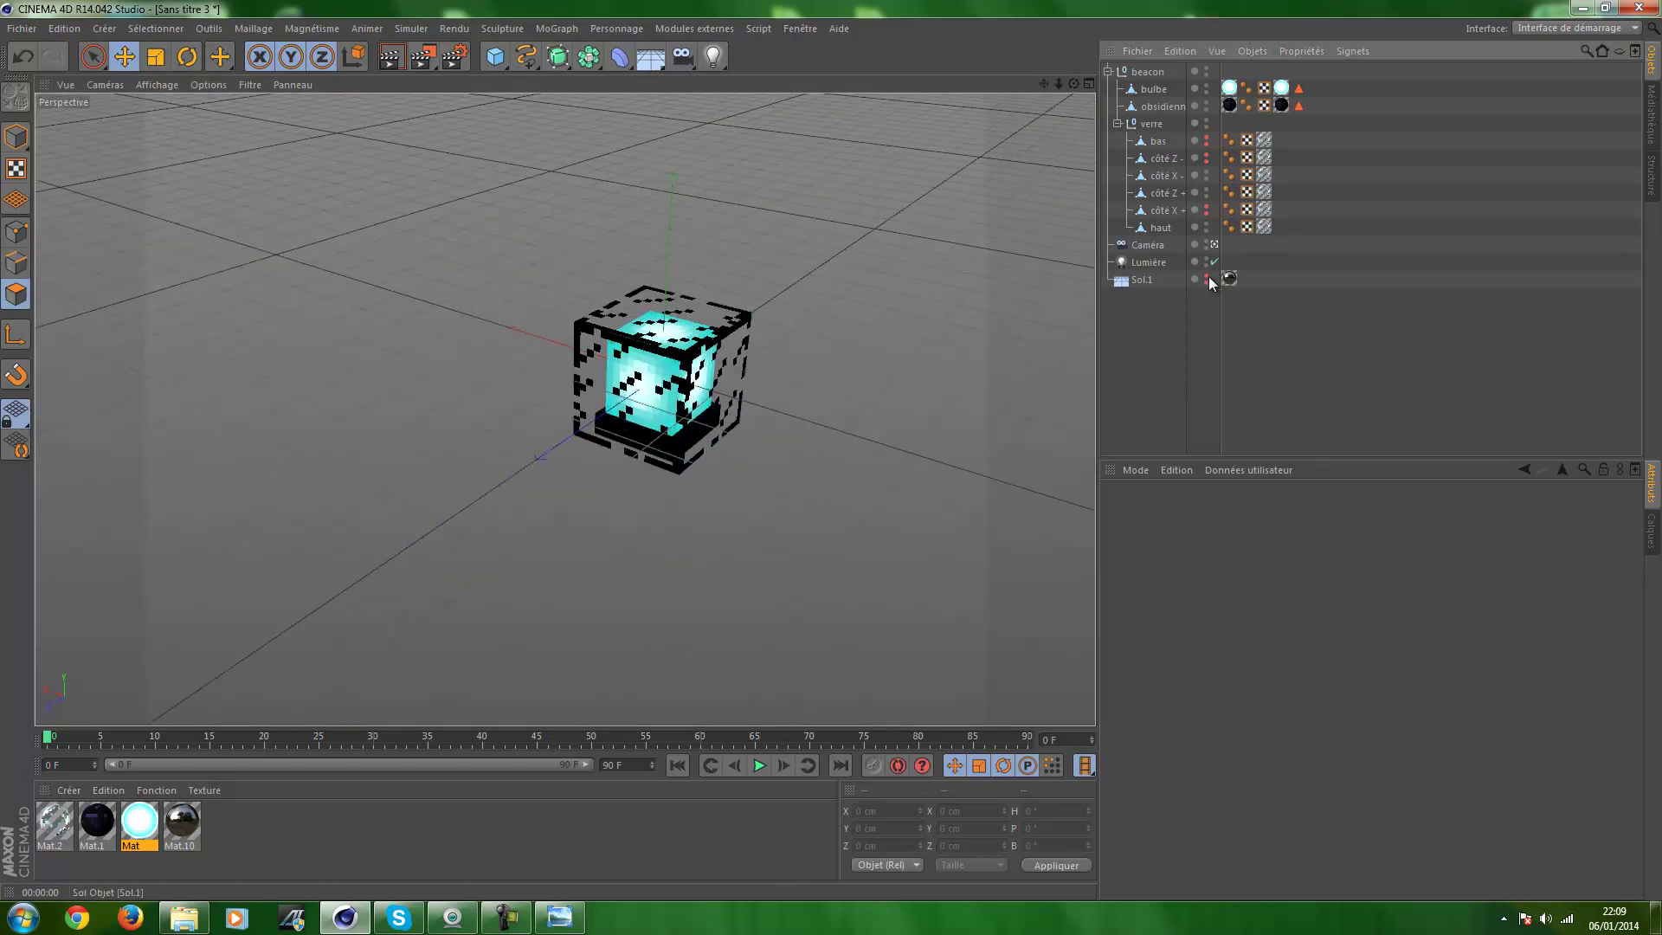
{"action": "left_click", "coordinate": [1206, 278]}
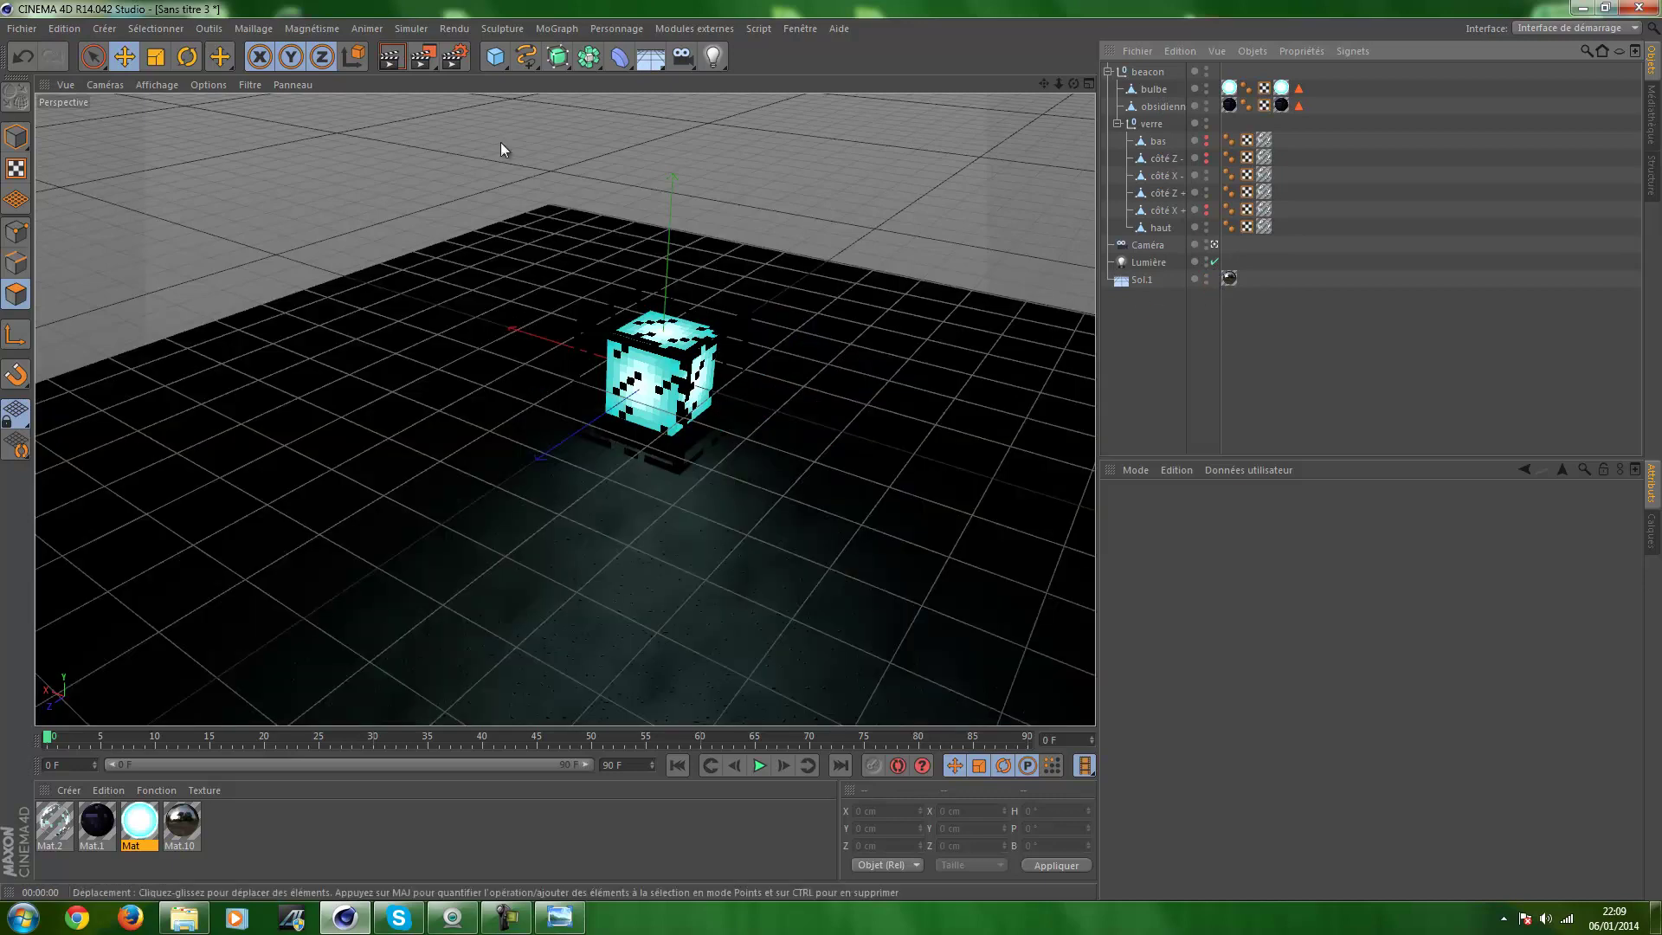
{"action": "middle_click_drag", "start_coordinate": [916, 300], "coordinate": [832, 286], "text": "alt"}
{"action": "left_click", "coordinate": [392, 57]}
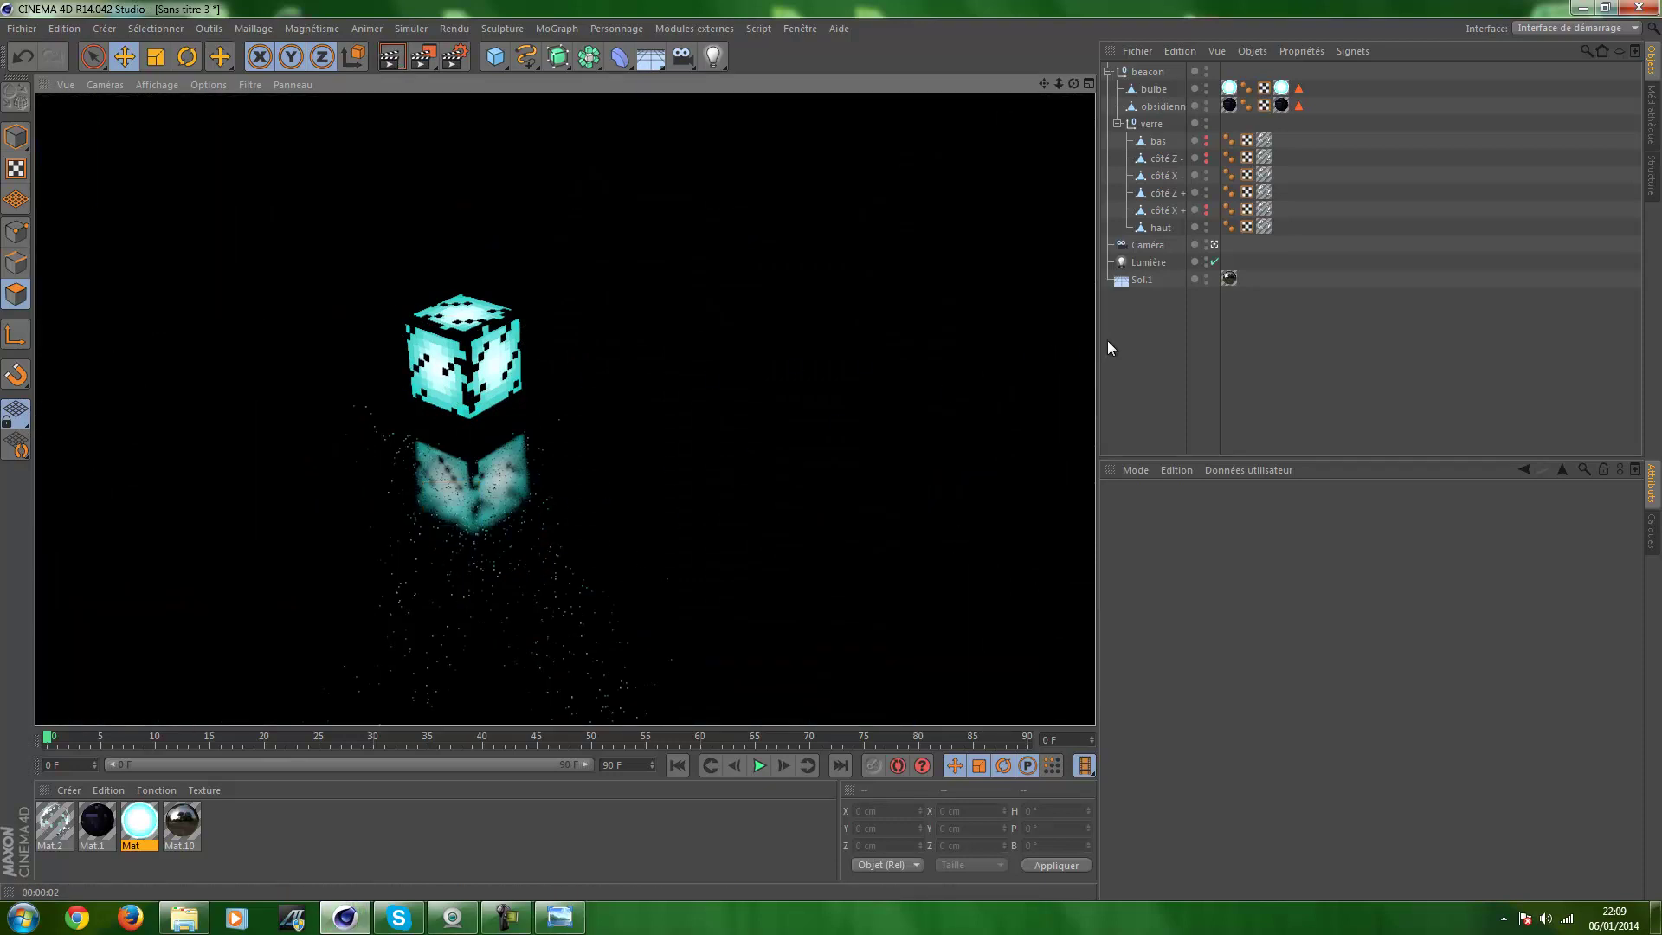
{"action": "left_click", "coordinate": [701, 217]}
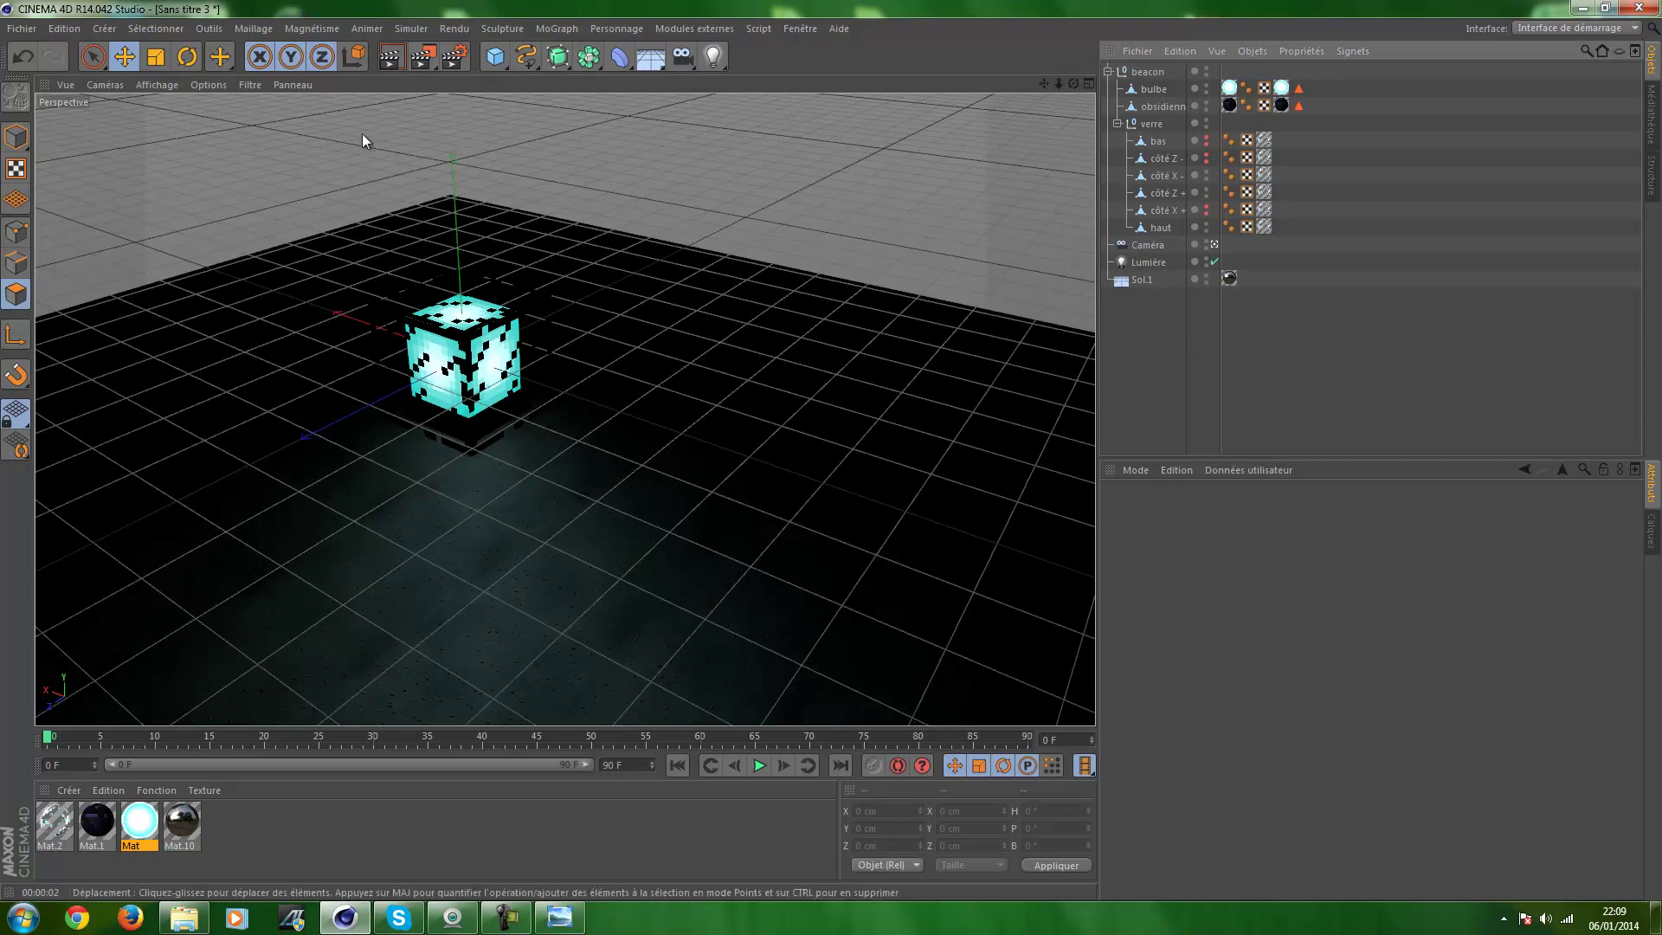
Add Illumination globale, Lueur, Médiane and Occlusion ambiante effects in Render Settings
{"action": "left_click", "coordinate": [454, 56]}
{"action": "left_click", "coordinate": [156, 203]}
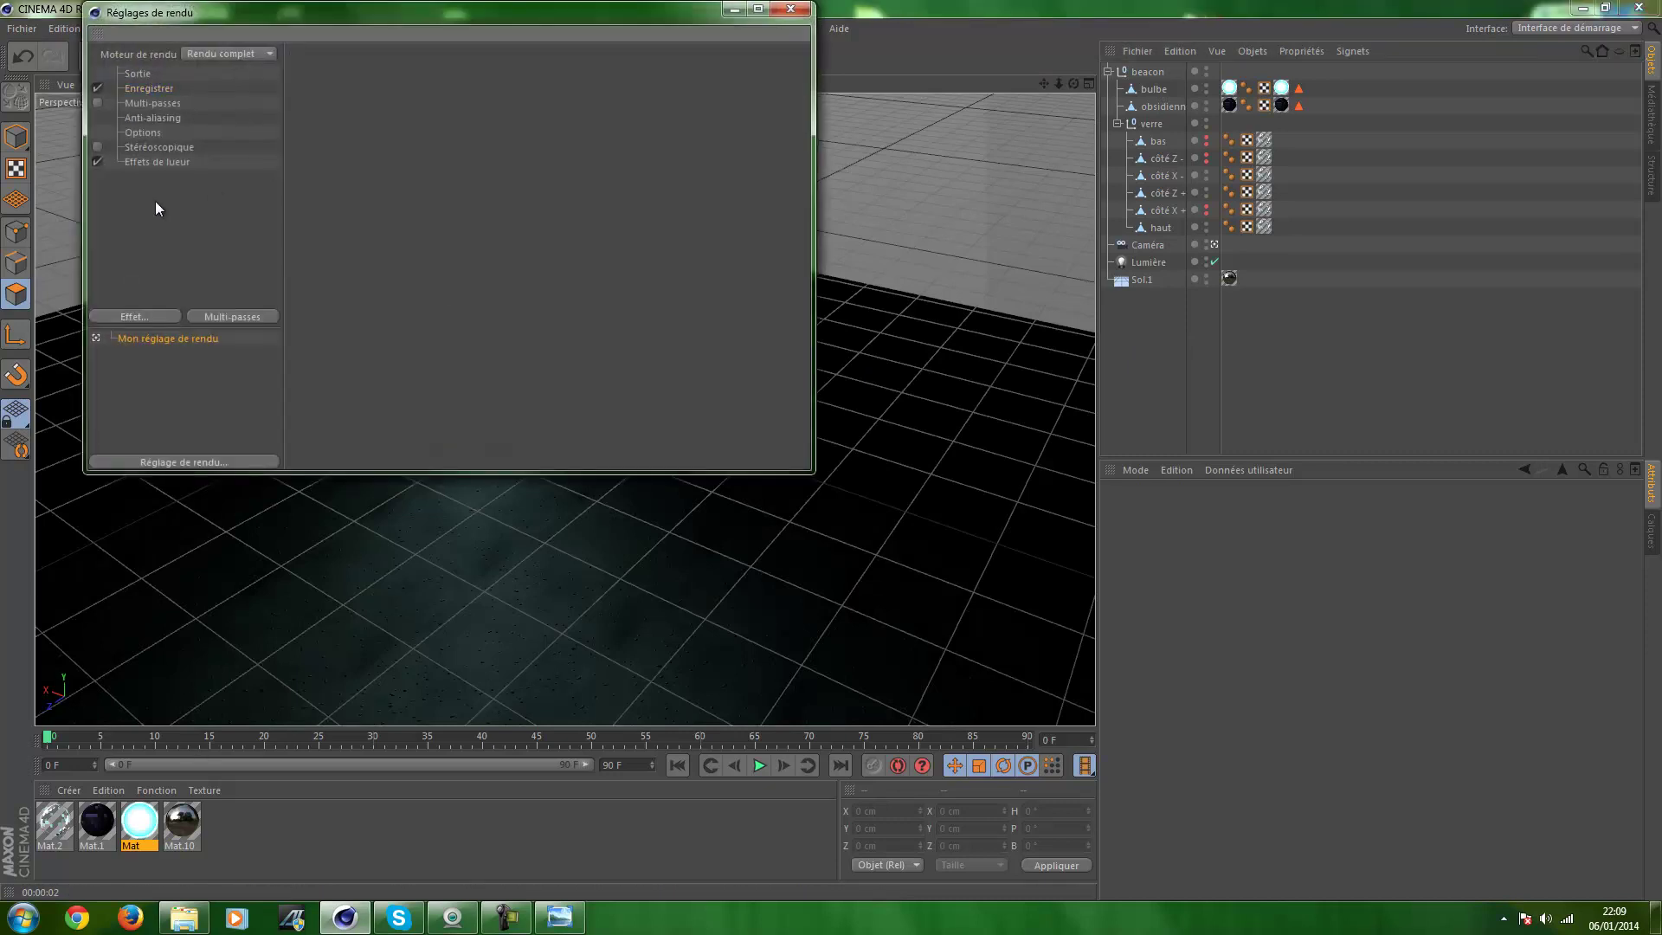
{"action": "left_click", "coordinate": [142, 320]}
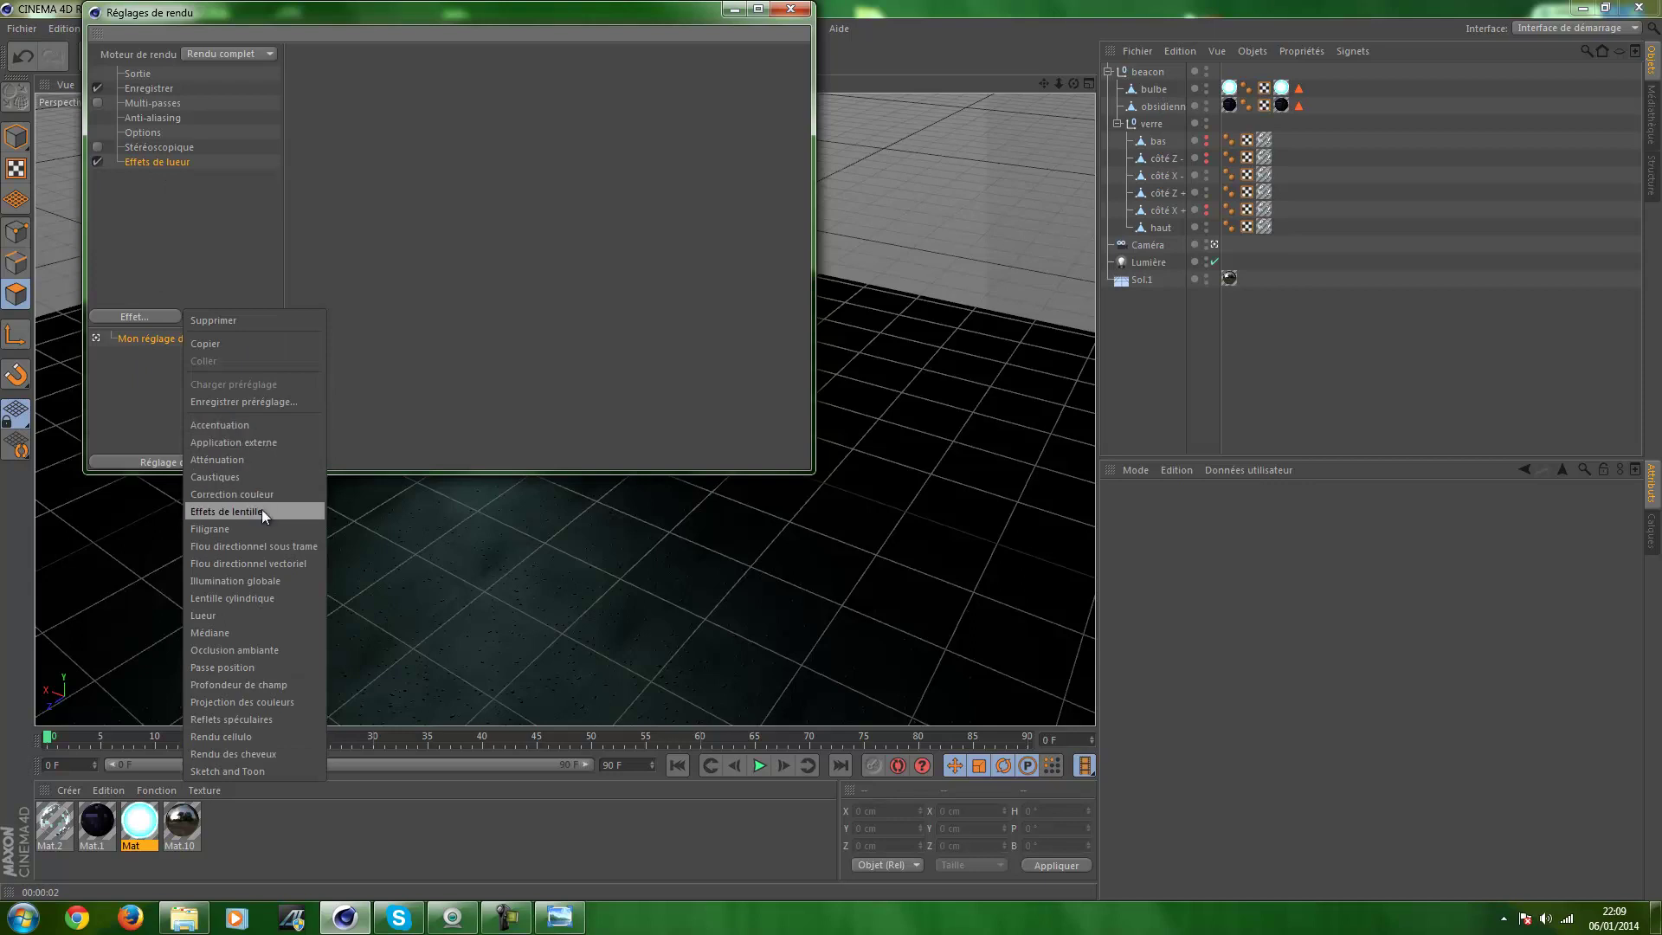
{"action": "left_click", "coordinate": [279, 579]}
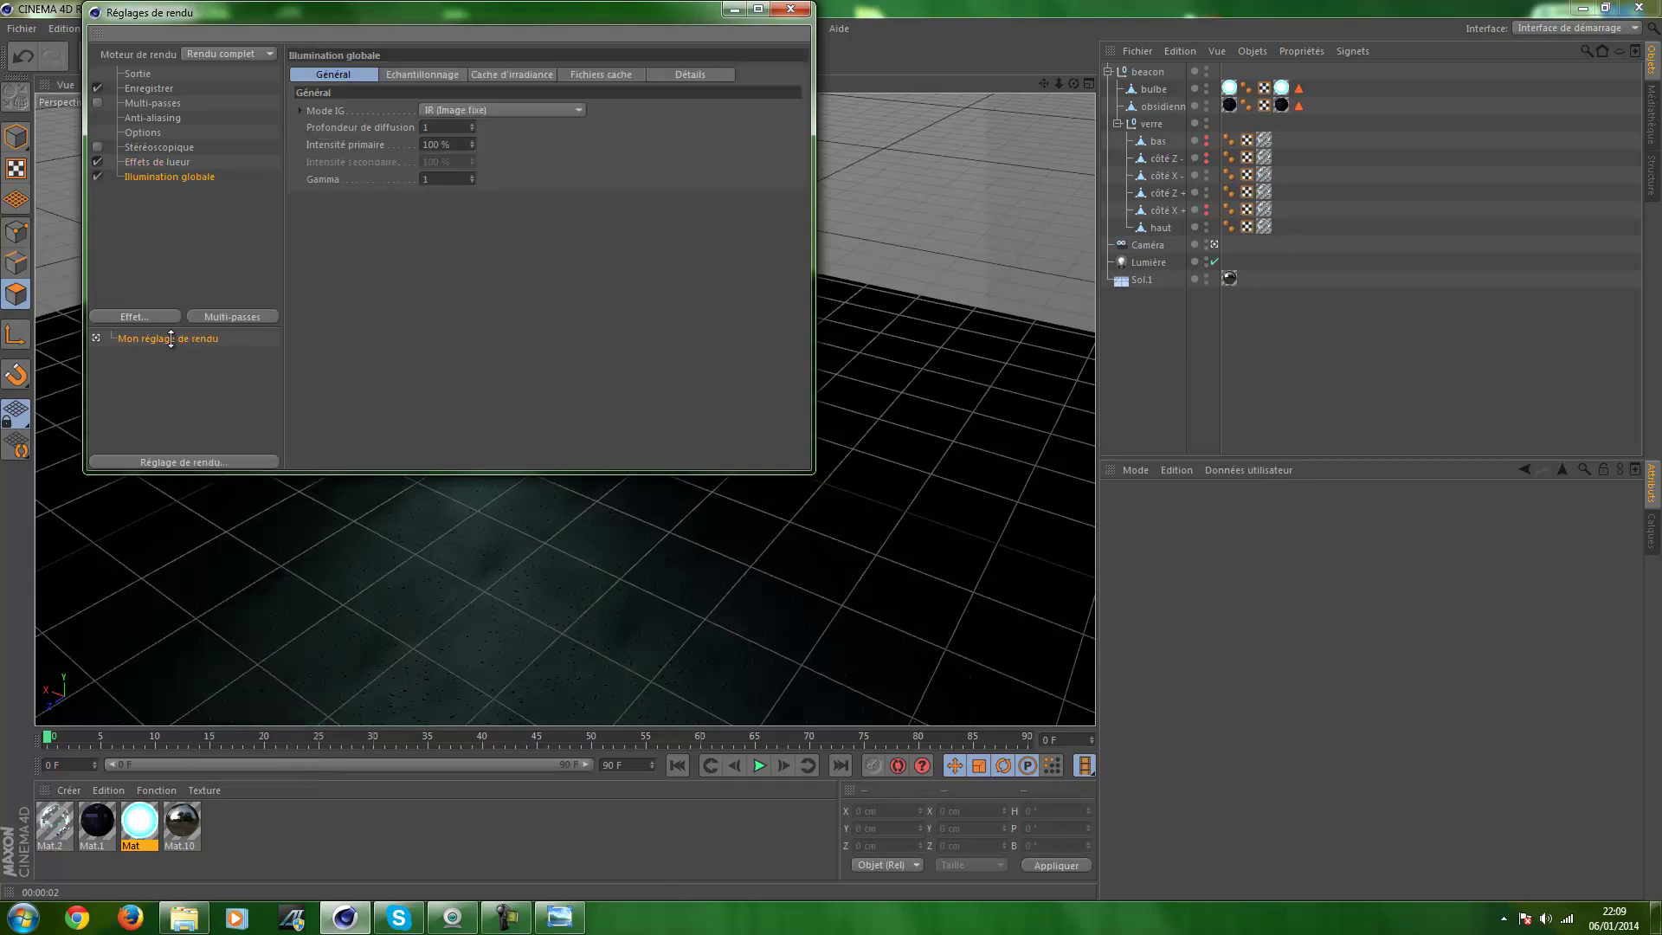
{"action": "left_click", "coordinate": [147, 315]}
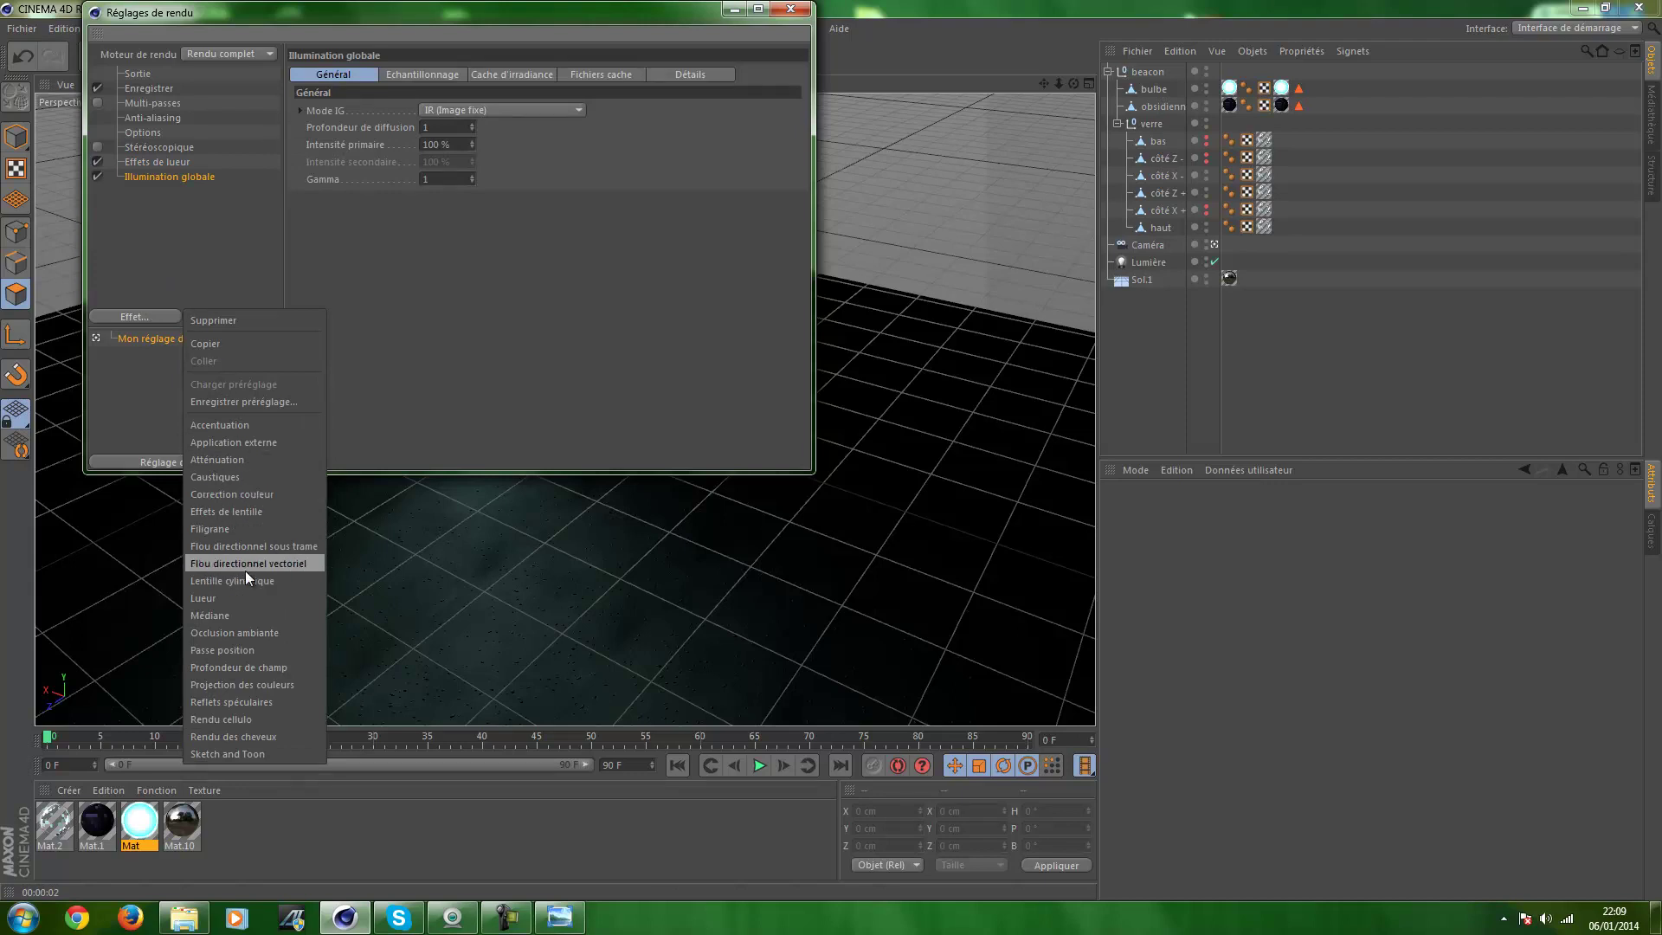
{"action": "left_click", "coordinate": [243, 597]}
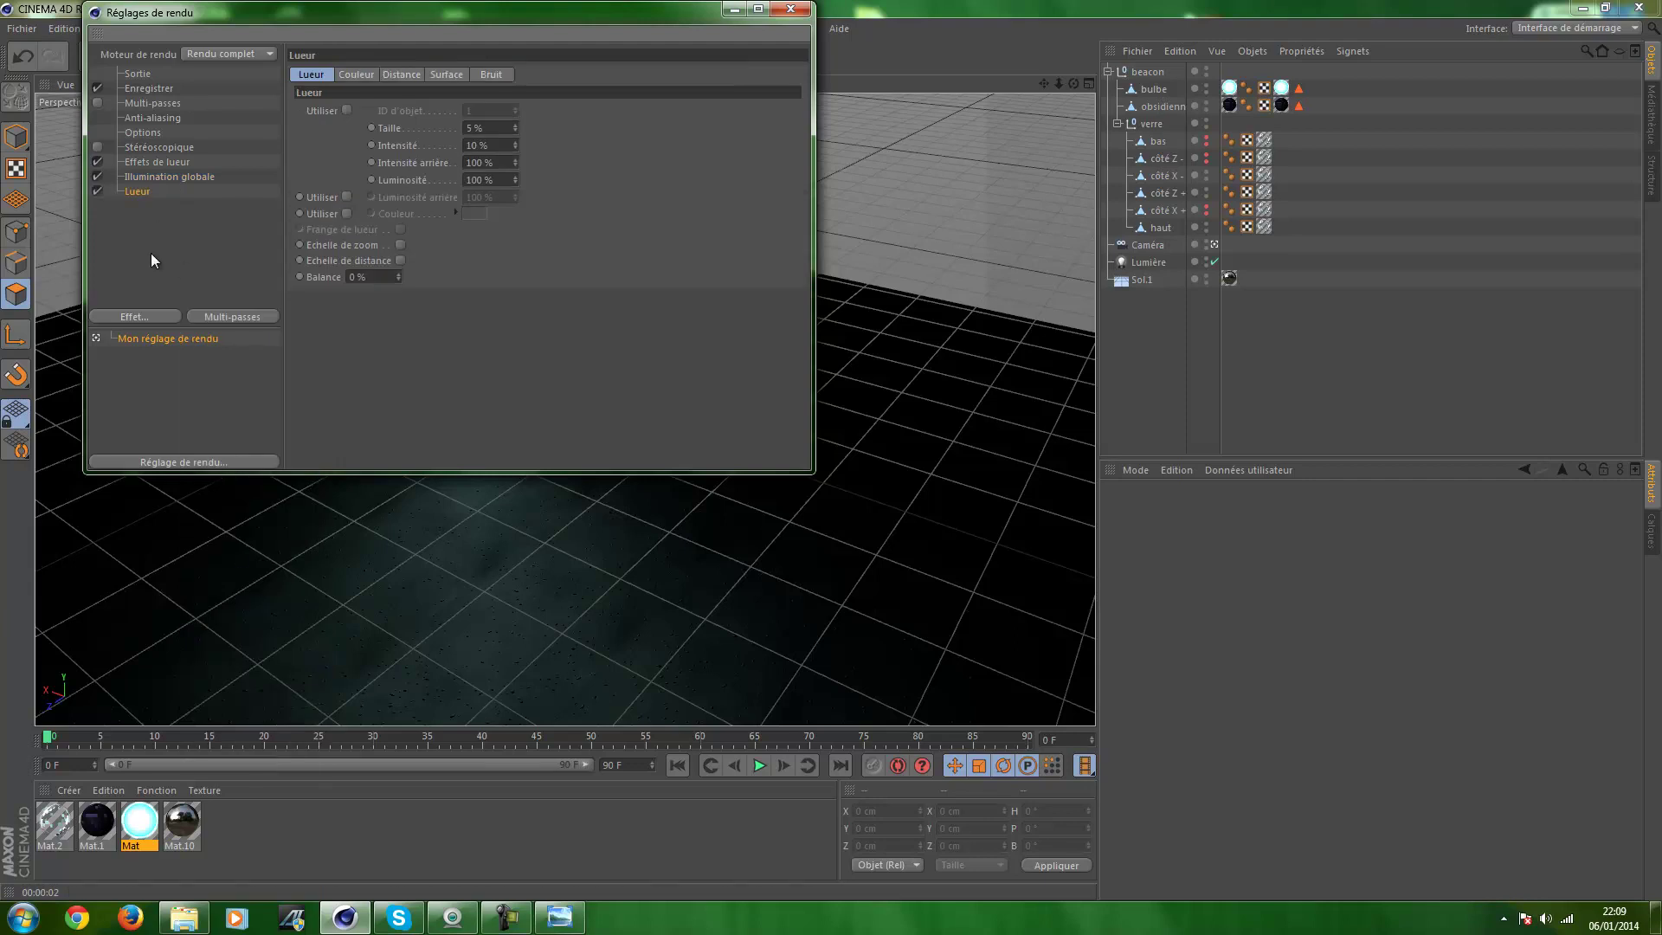
{"action": "left_click", "coordinate": [149, 316]}
{"action": "left_click", "coordinate": [253, 620]}
{"action": "right_click", "coordinate": [144, 338]}
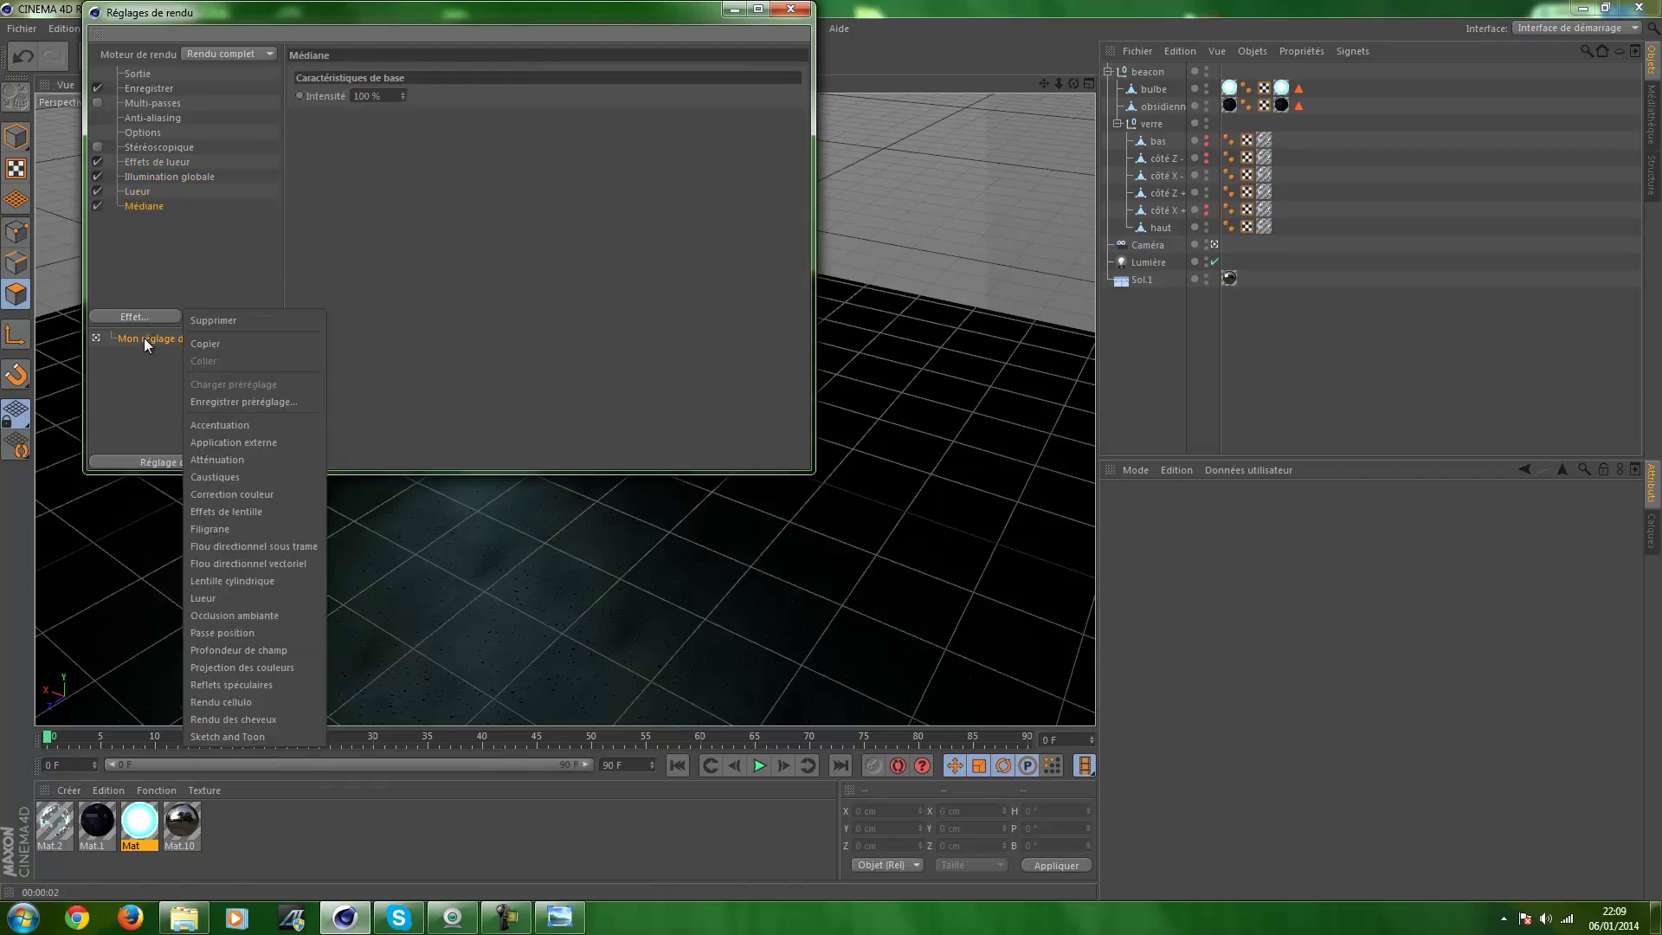
{"action": "left_click", "coordinate": [226, 615]}
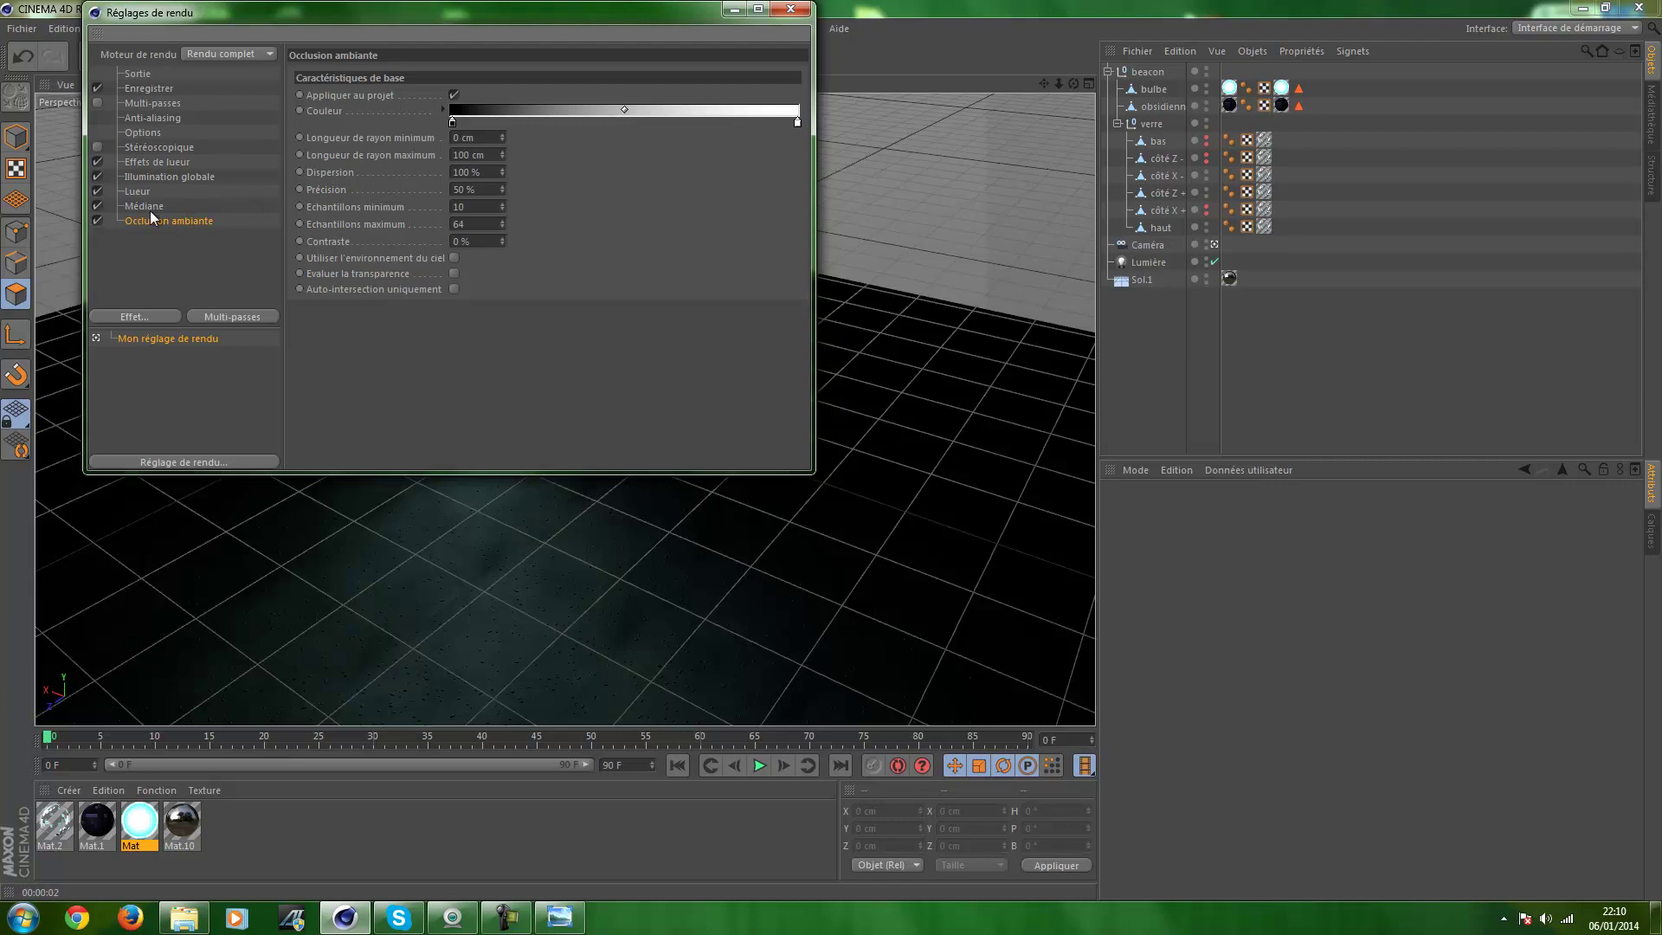
Tick Evaluer la transparence, set Anti-aliasing to Au mieux, and start a render
{"action": "left_click", "coordinate": [454, 273]}
{"action": "left_click", "coordinate": [175, 119]}
{"action": "left_click", "coordinate": [448, 73]}
{"action": "left_click", "coordinate": [468, 126]}
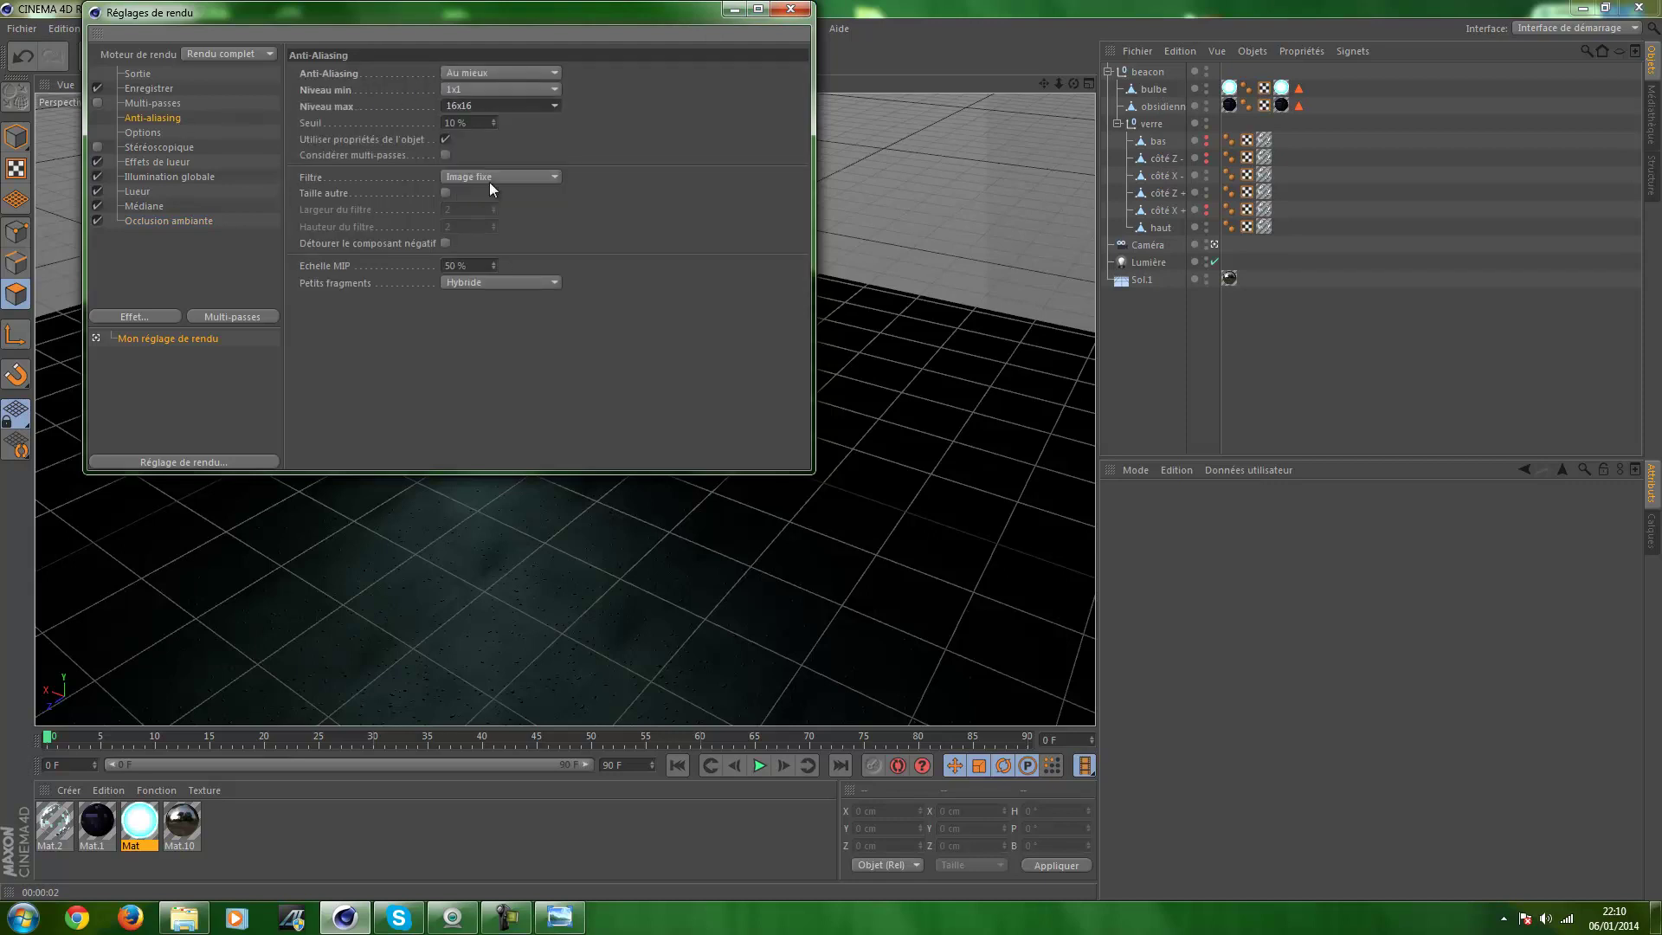
{"action": "left_click", "coordinate": [789, 9]}
{"action": "left_click", "coordinate": [391, 56]}
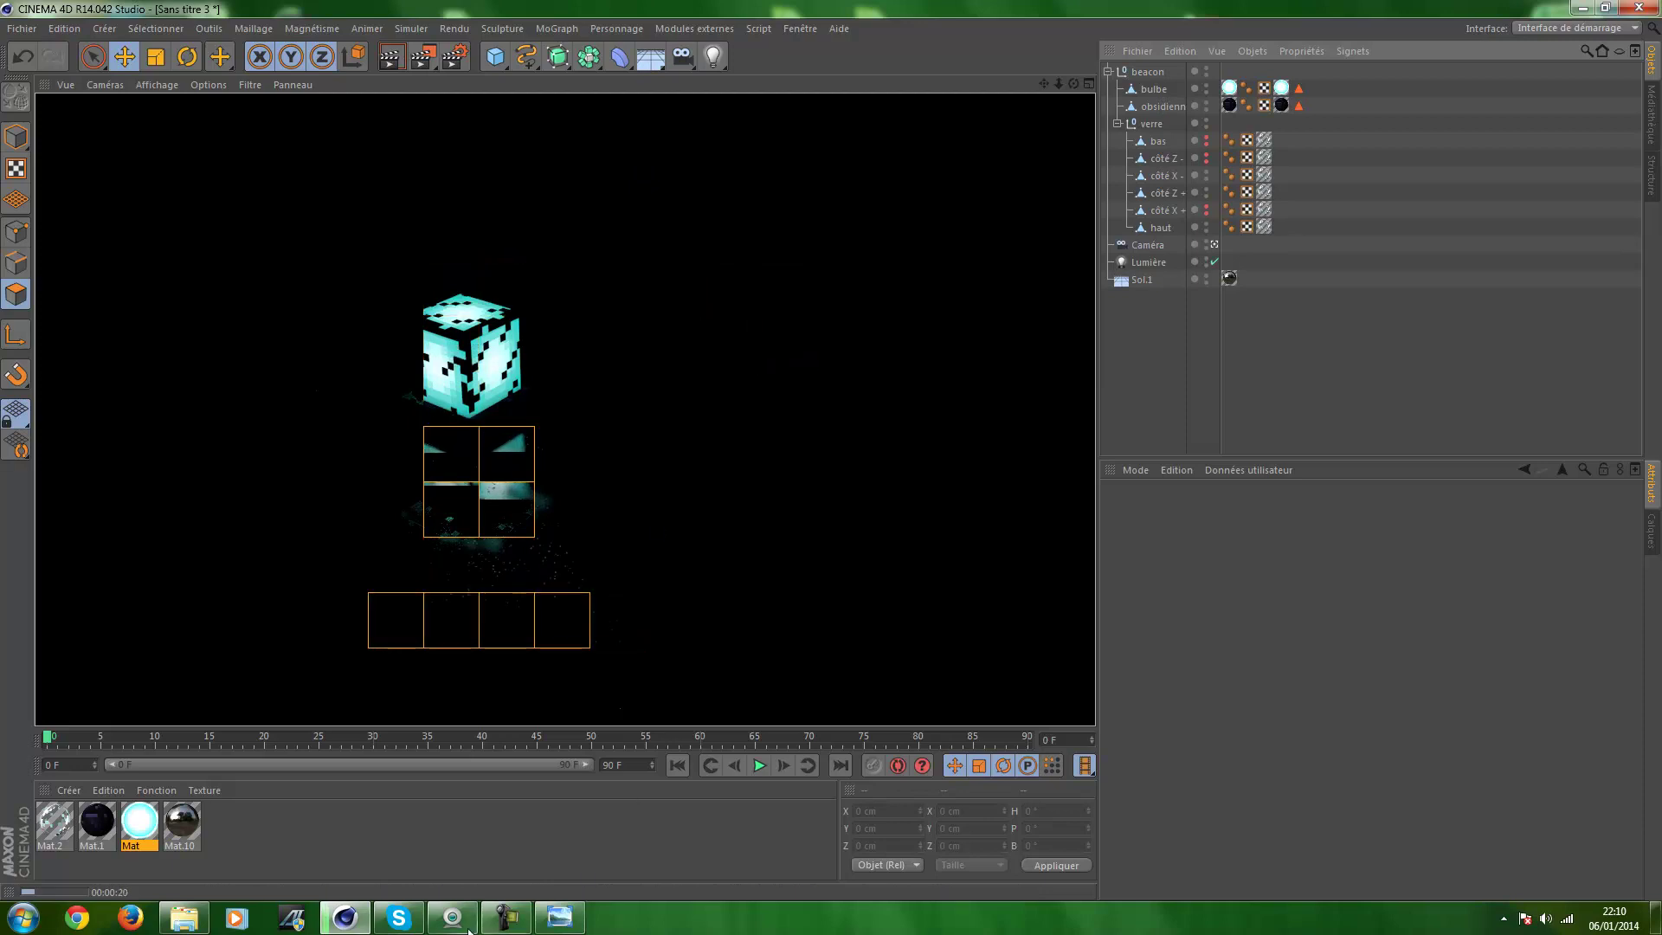
Let the render finish, then pick up the Lumière light in the Object Manager
{"action": "left_click", "coordinate": [503, 923]}
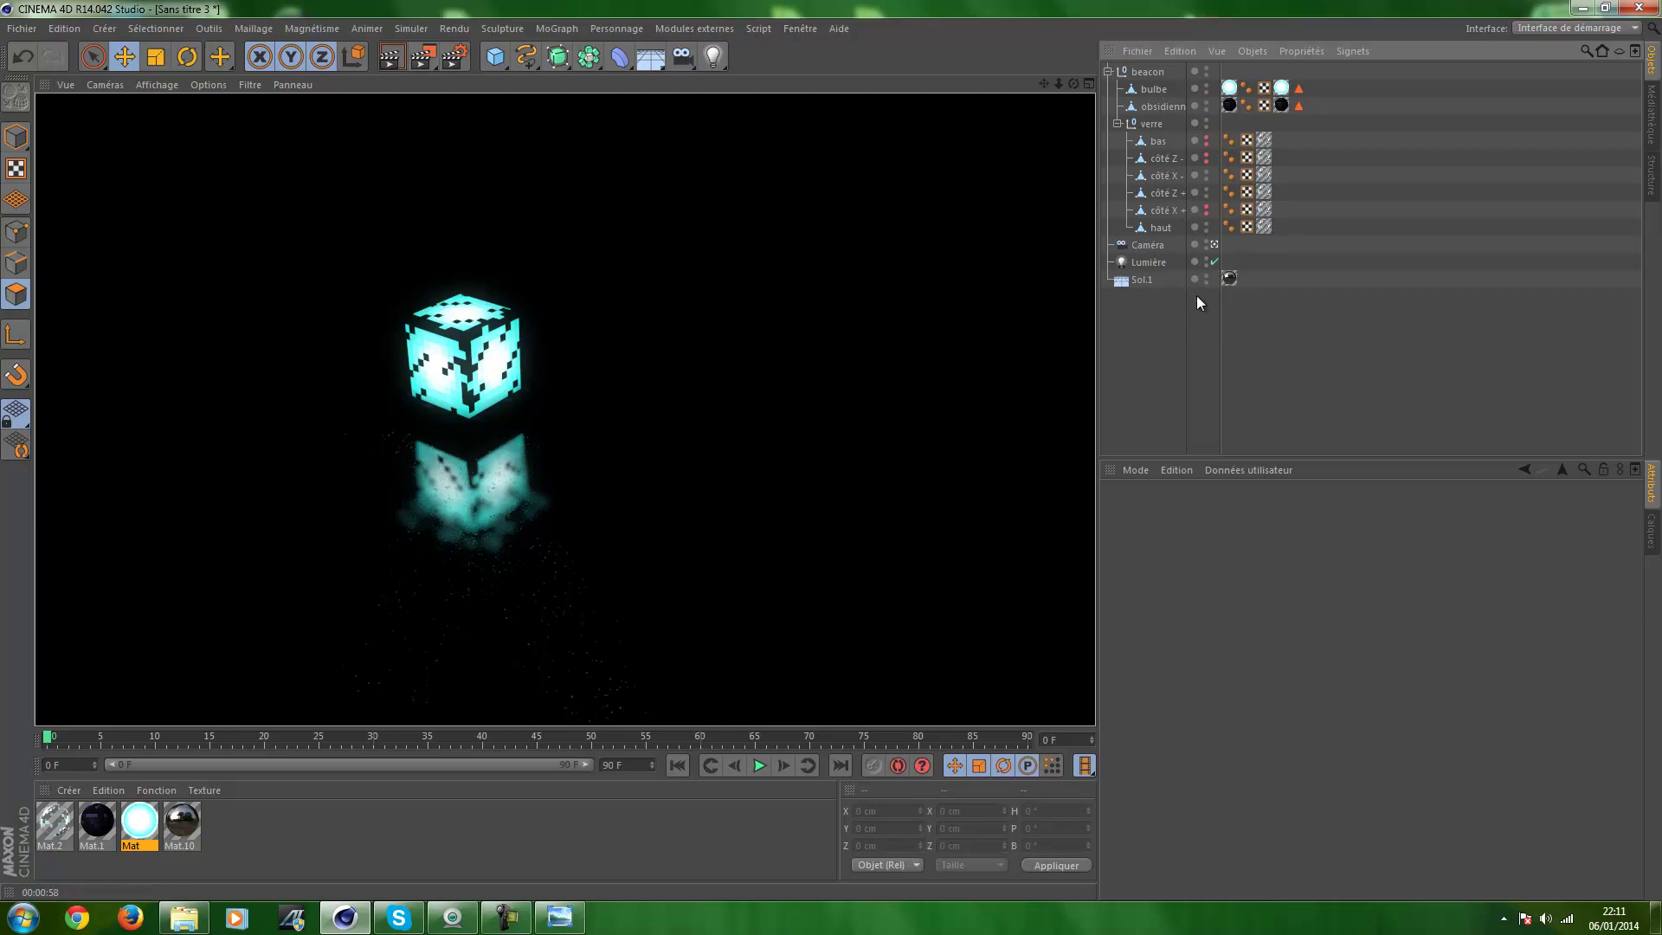
{"action": "left_click_drag", "start_coordinate": [1159, 265], "coordinate": [1182, 213]}
Drop Lumière into the beacon null and collapse the verre group
{"action": "left_click_drag", "start_coordinate": [1158, 71], "coordinate": [1156, 73]}
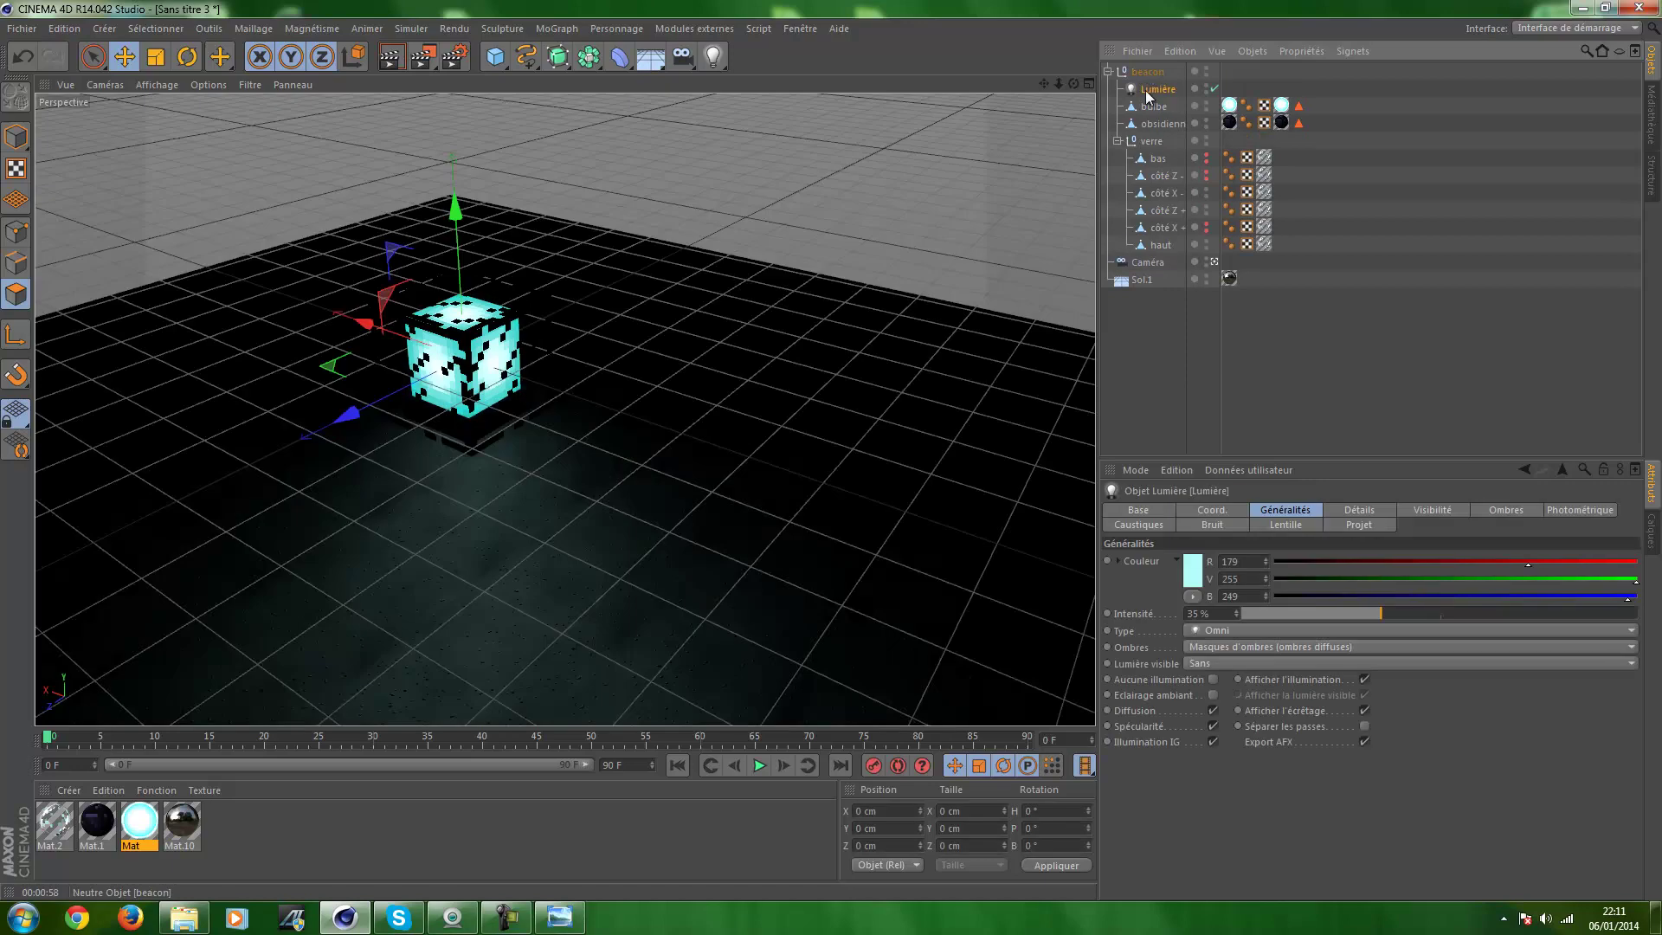
{"action": "left_click", "coordinate": [1193, 376]}
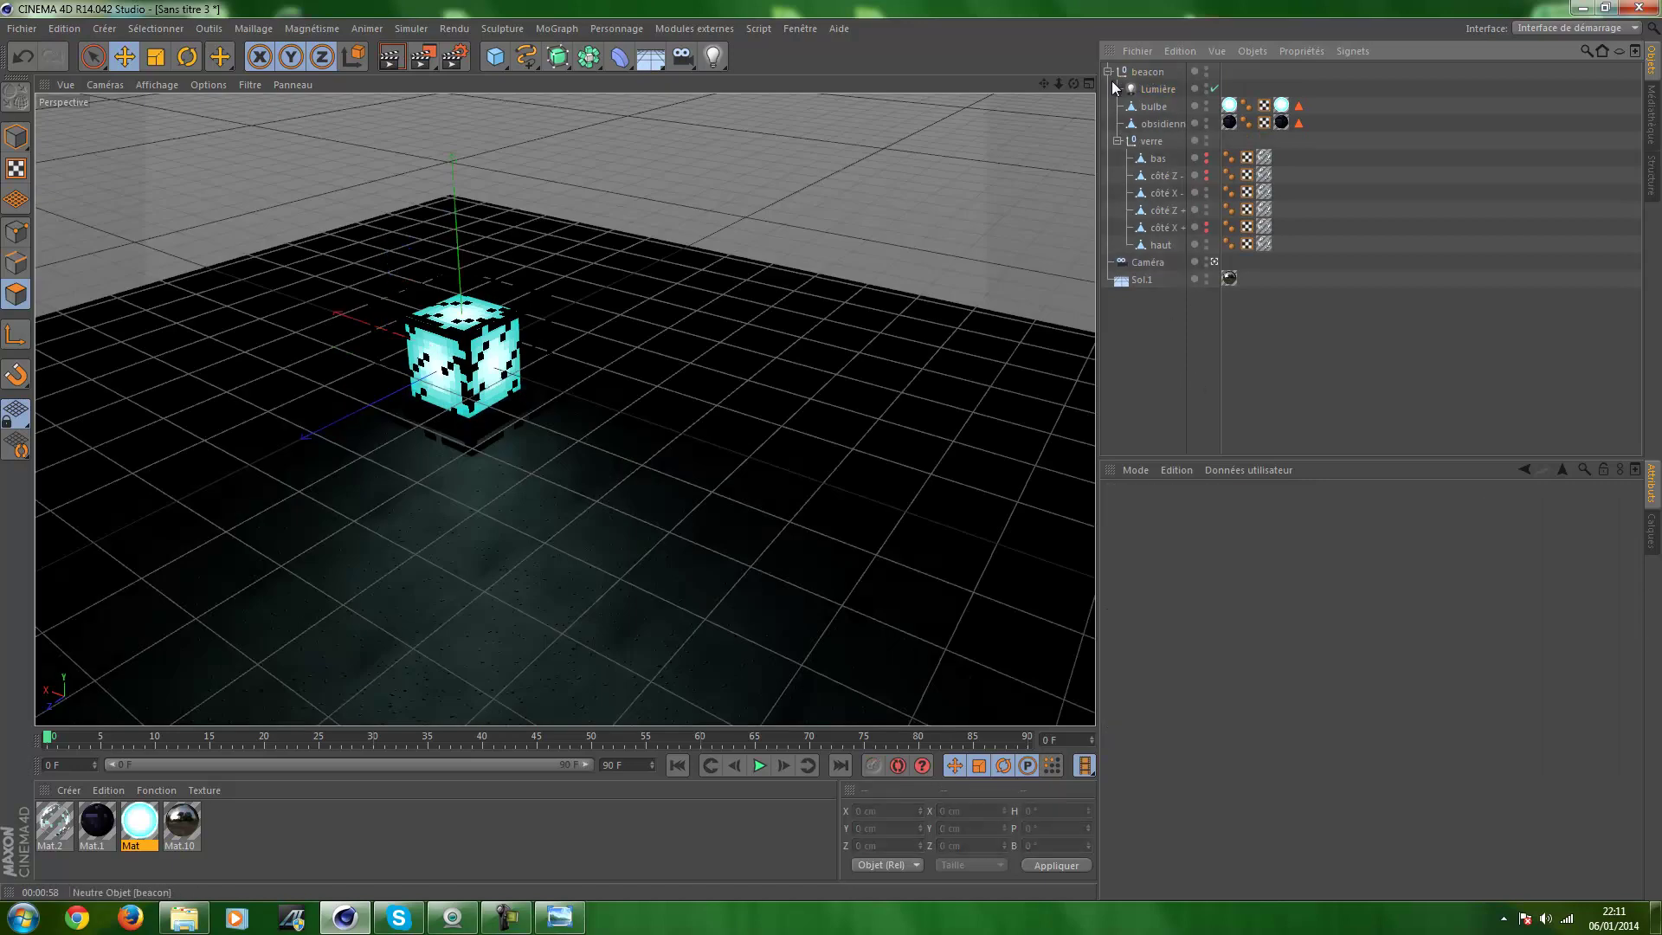
{"action": "left_click", "coordinate": [1117, 140]}
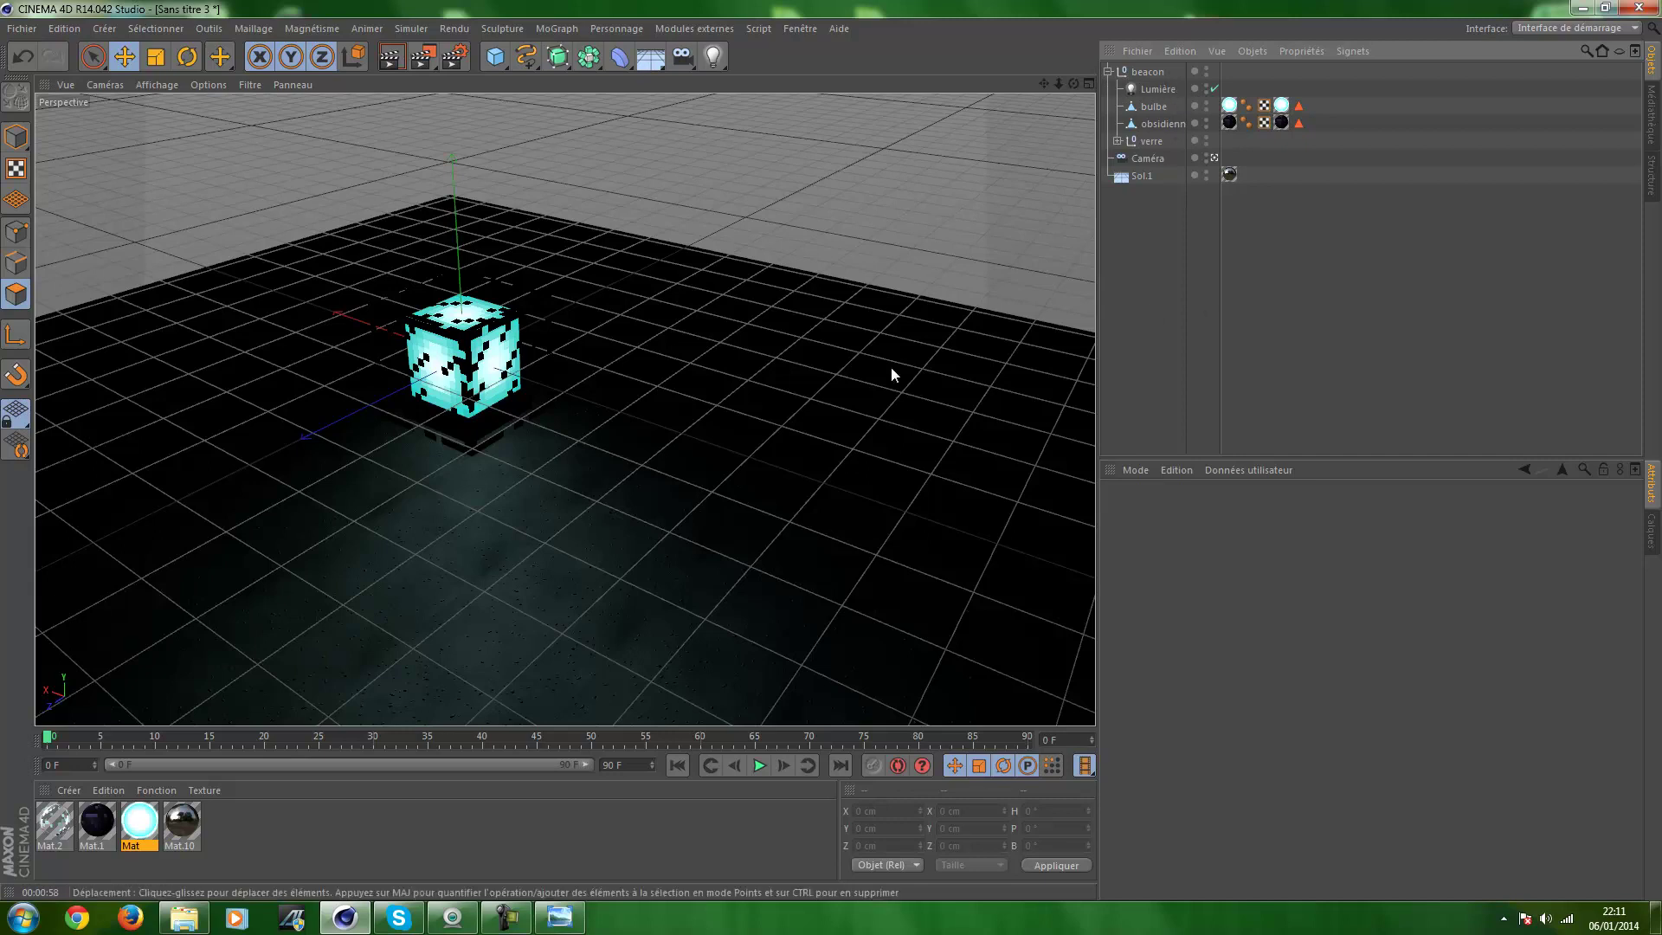
{"action": "scroll", "coordinate": [891, 366], "scroll_direction": "down", "scroll_amount": 3}
{"action": "scroll", "coordinate": [888, 363], "scroll_direction": "down", "scroll_amount": 1}
{"action": "scroll", "coordinate": [887, 362], "scroll_direction": "down", "scroll_amount": 1}
{"action": "scroll", "coordinate": [887, 362], "scroll_direction": "up", "scroll_amount": 1}
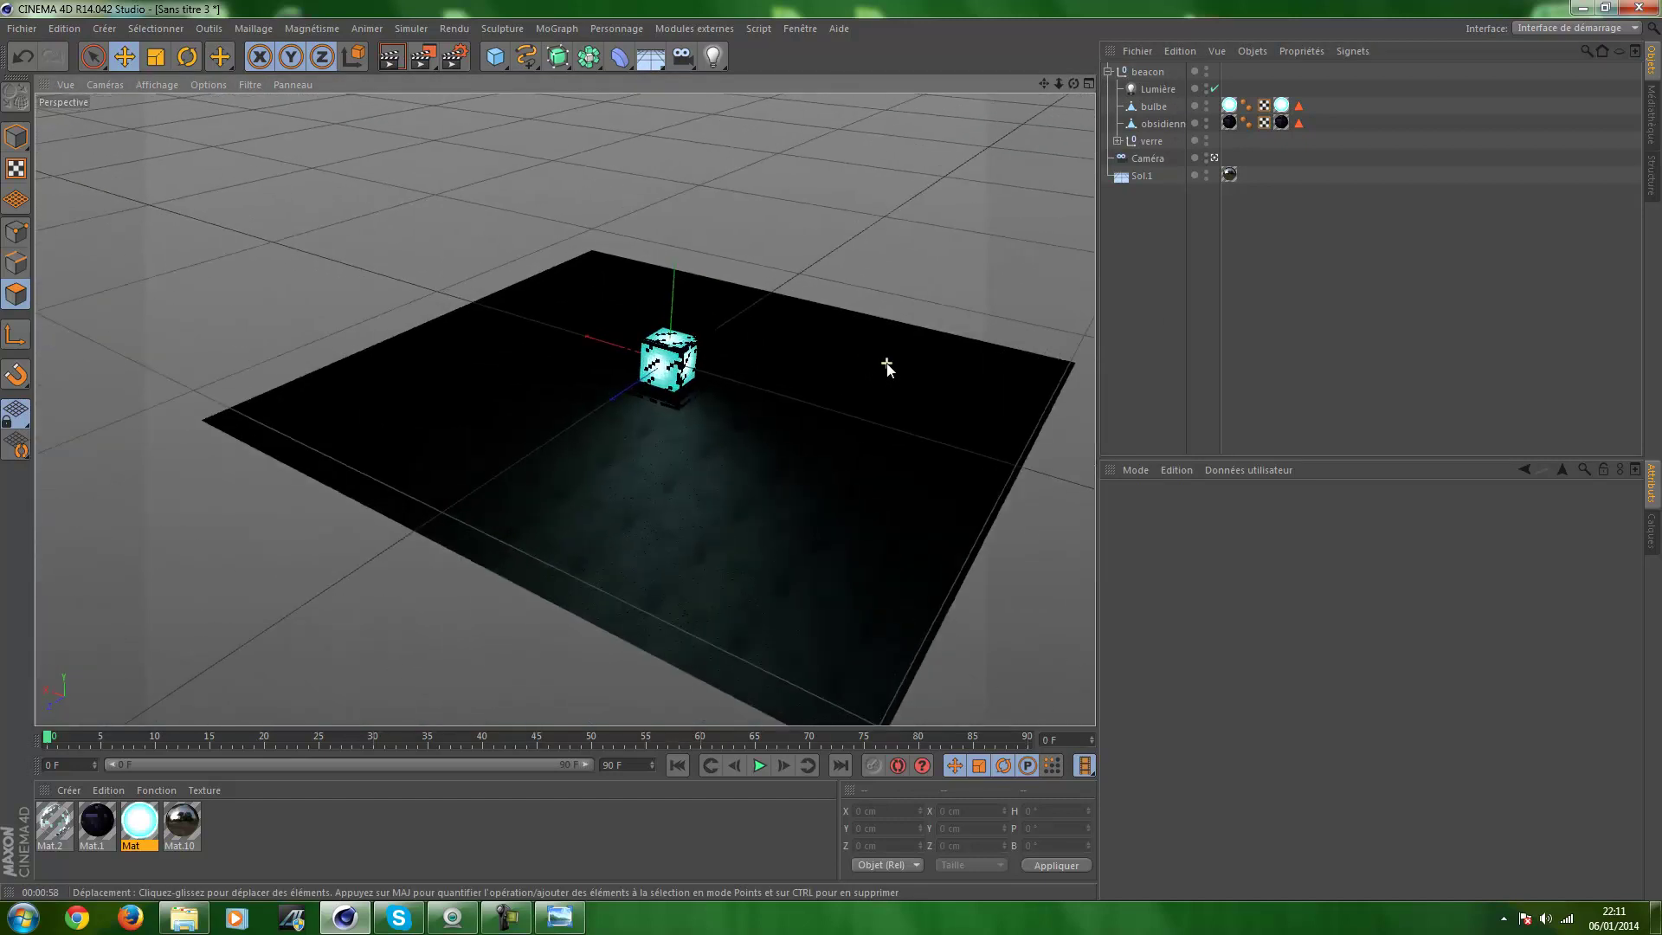
{"action": "scroll", "coordinate": [885, 365], "scroll_direction": "up", "scroll_amount": 2}
{"action": "scroll", "coordinate": [885, 366], "scroll_direction": "up", "scroll_amount": 1}
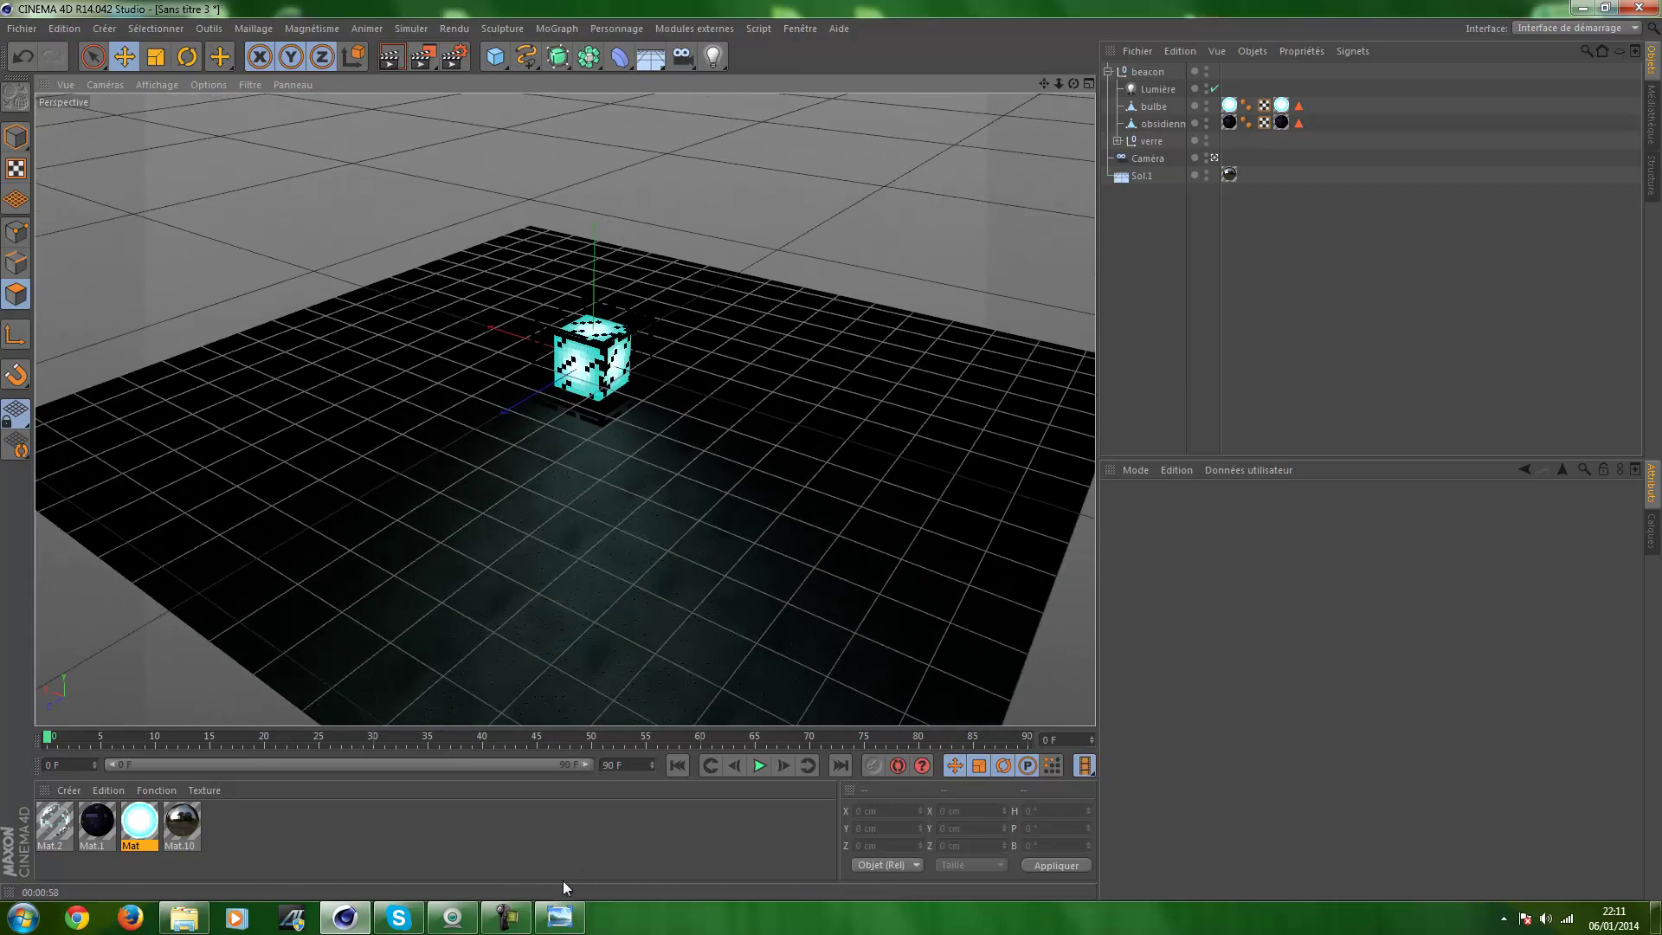
{"action": "left_click", "coordinate": [506, 918]}
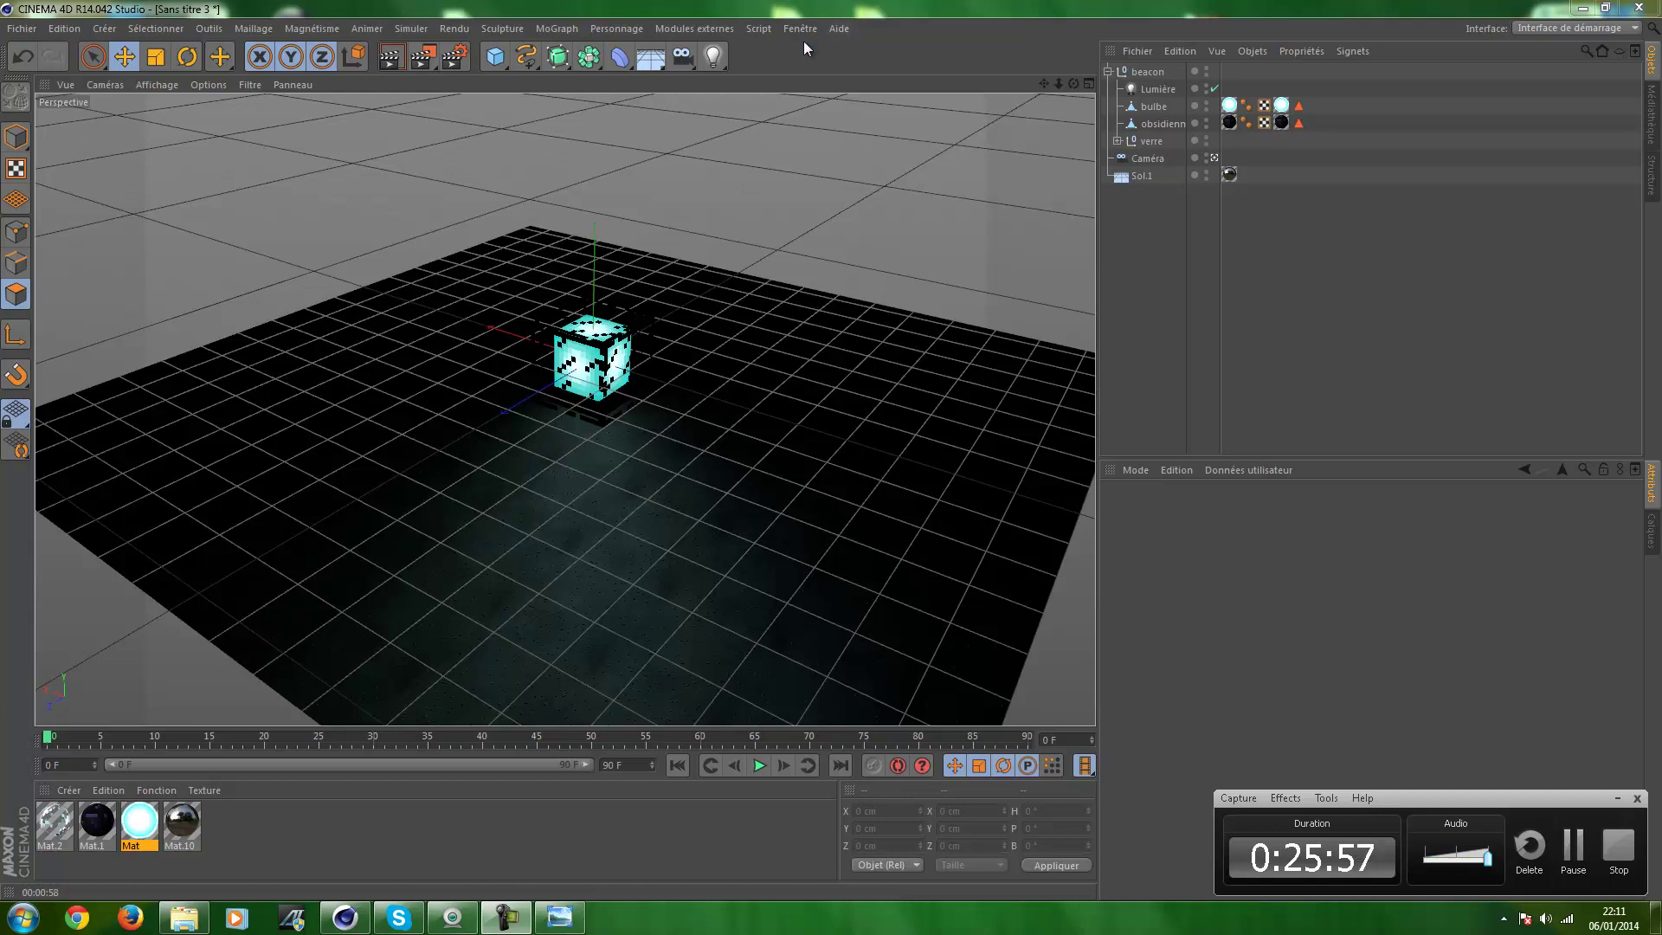
{"action": "left_click", "coordinate": [322, 28]}
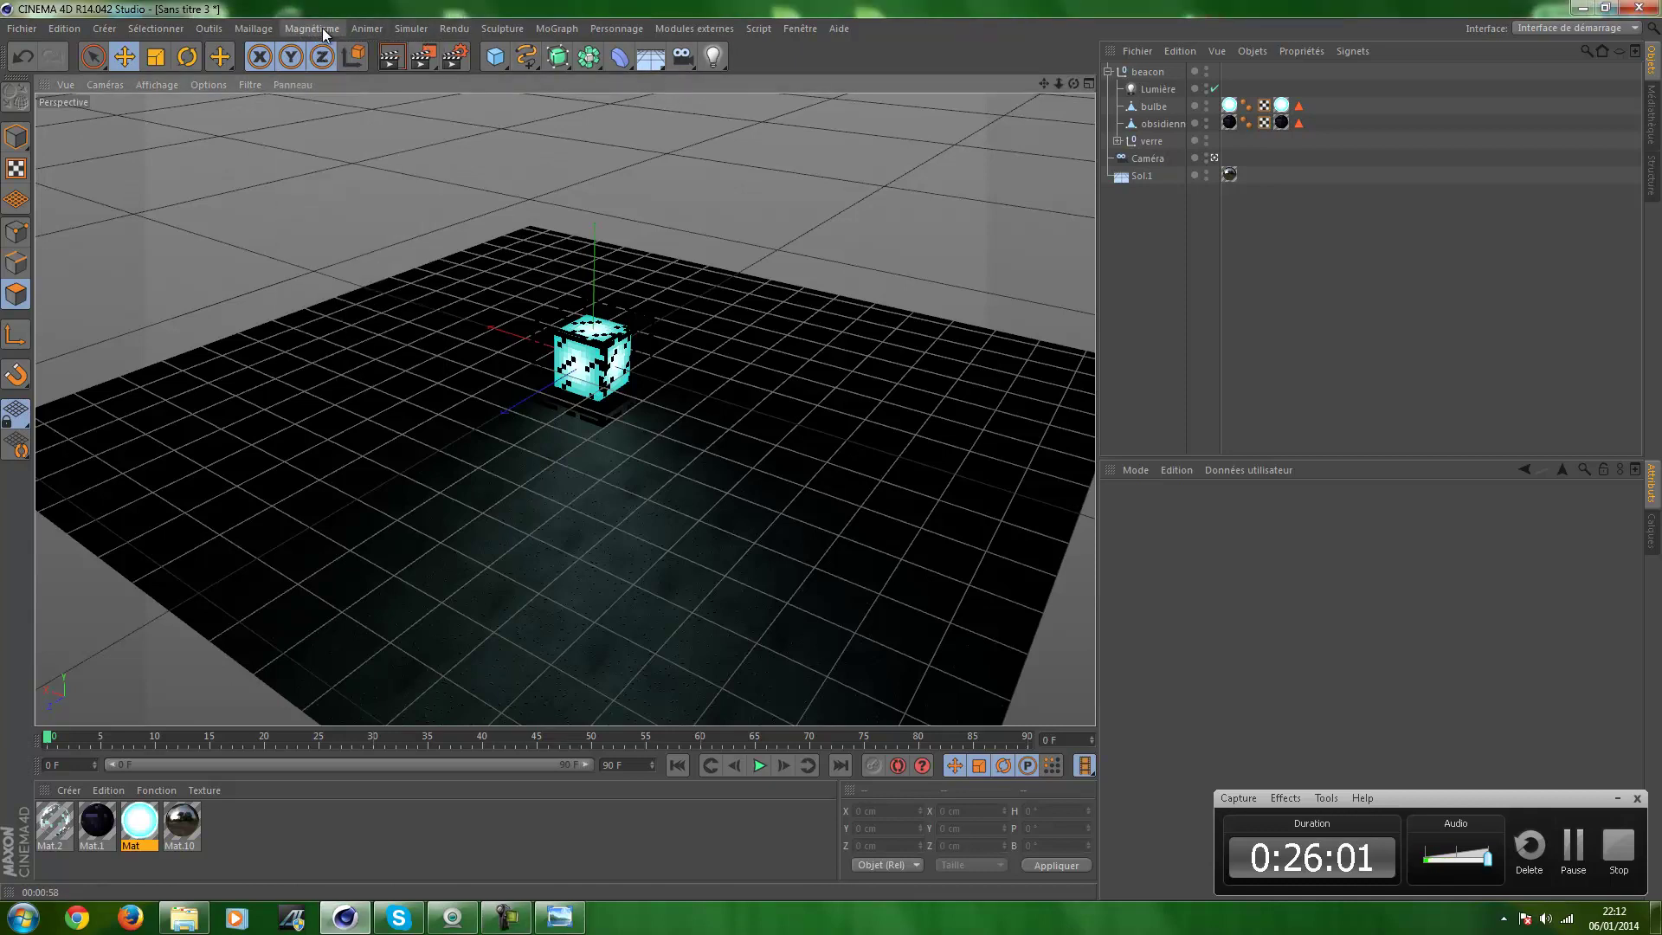
{"action": "left_click", "coordinate": [454, 50]}
{"action": "left_click", "coordinate": [139, 318]}
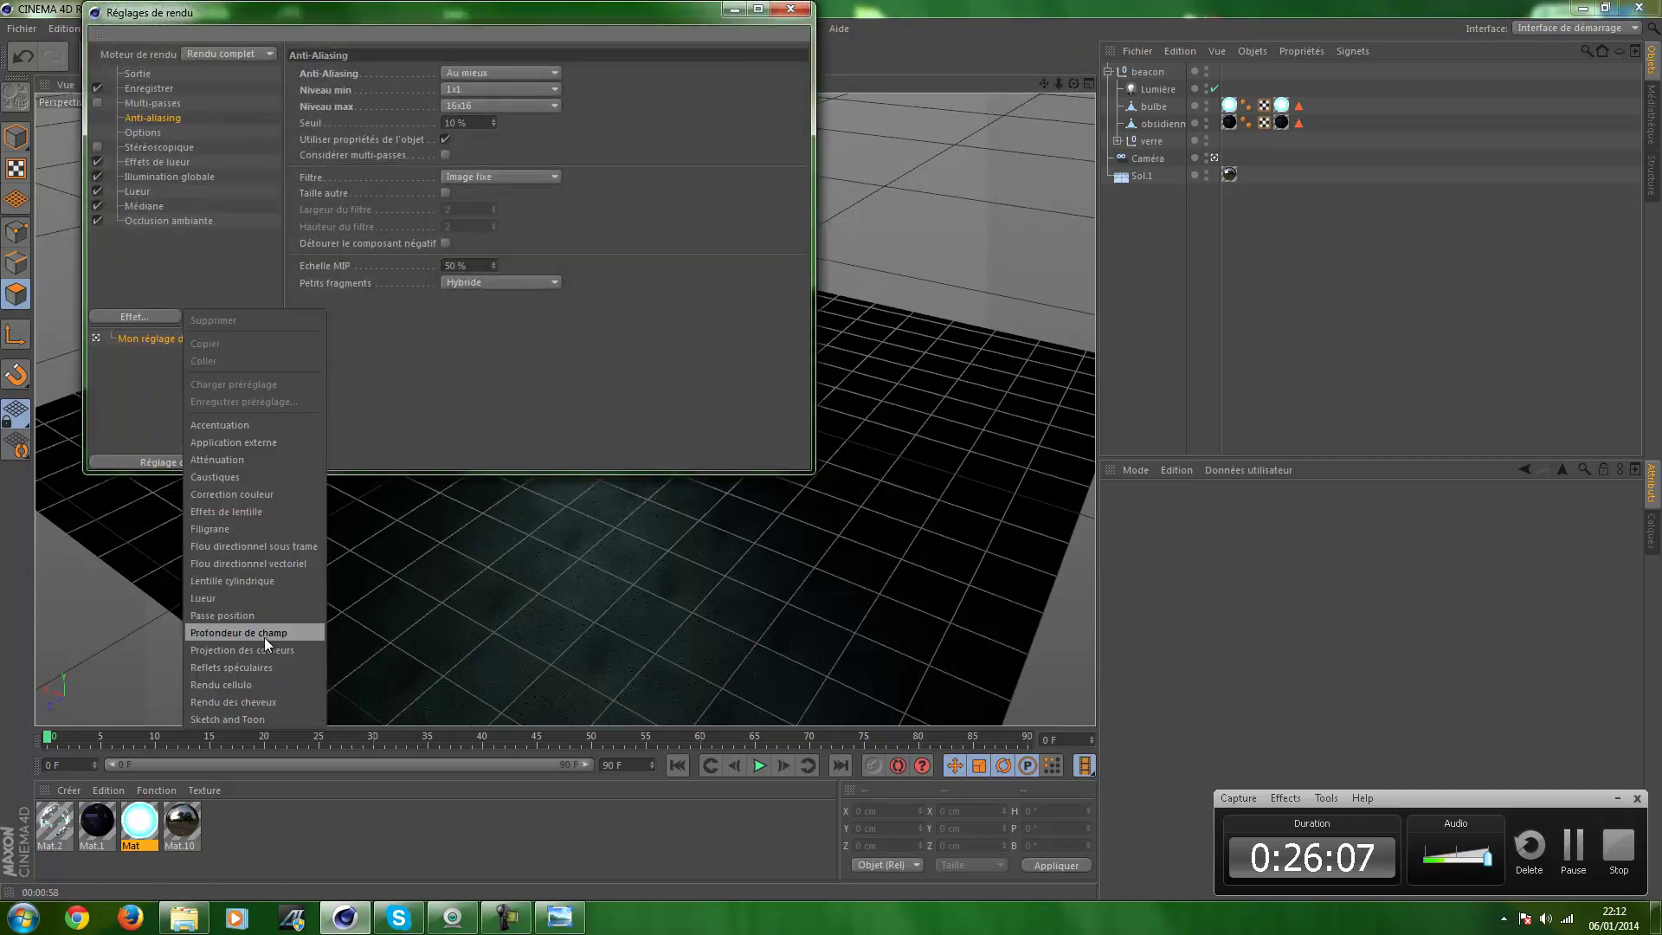
{"action": "left_click", "coordinate": [794, 17]}
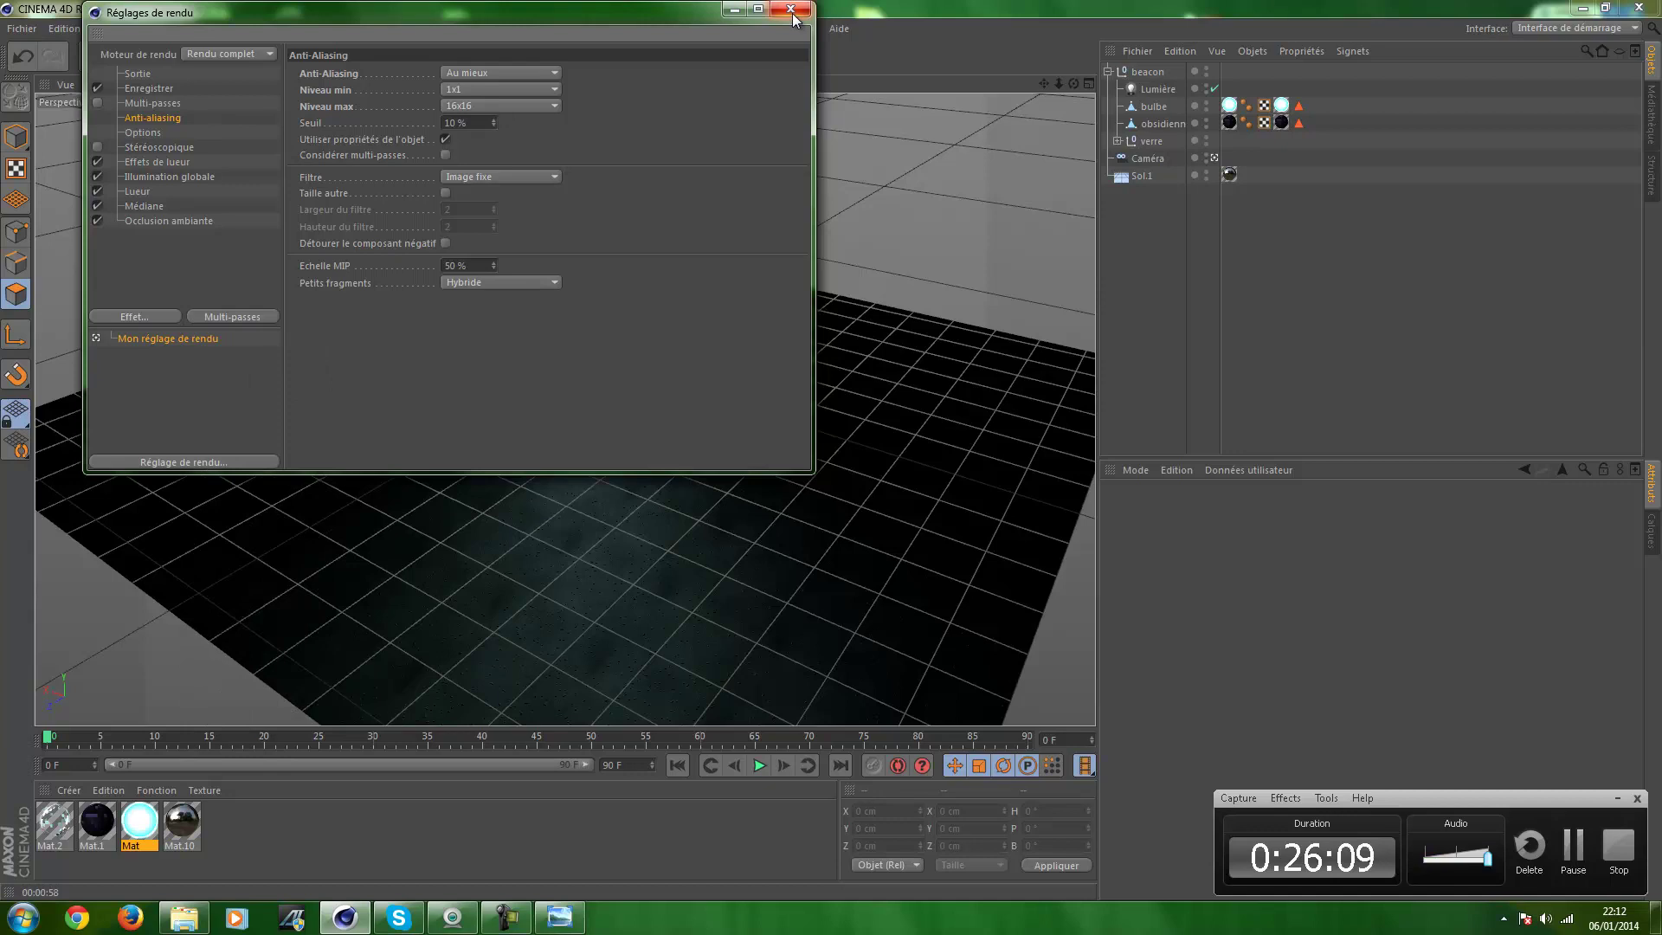
{"action": "left_click", "coordinate": [793, 16]}
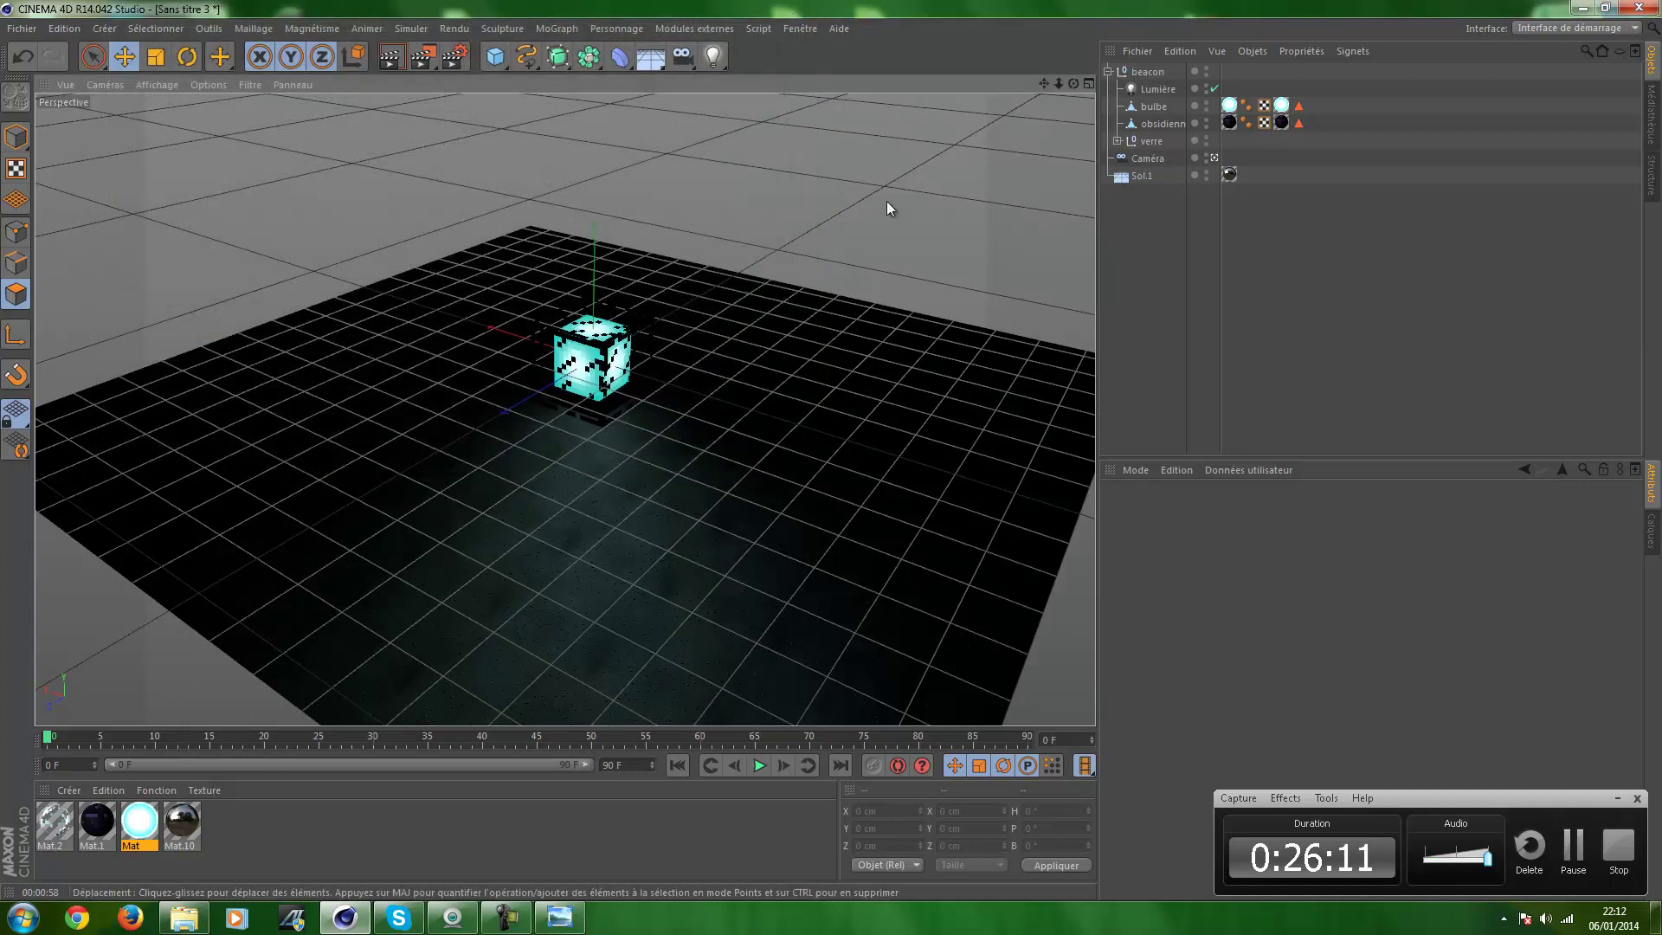